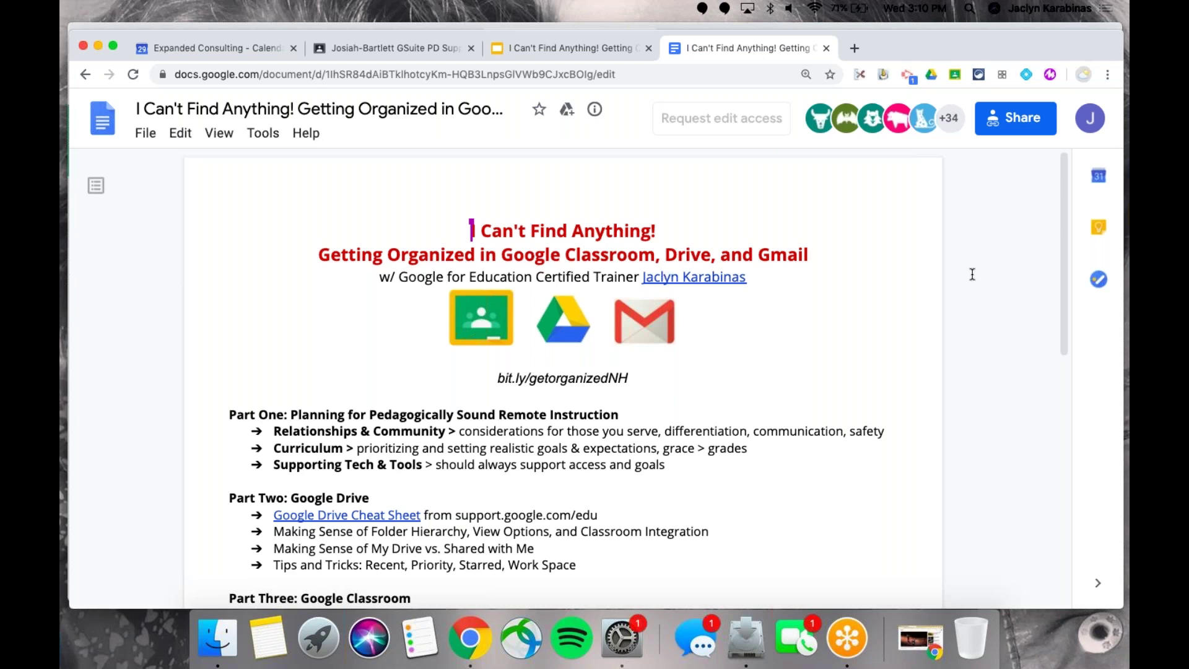
click(505, 379)
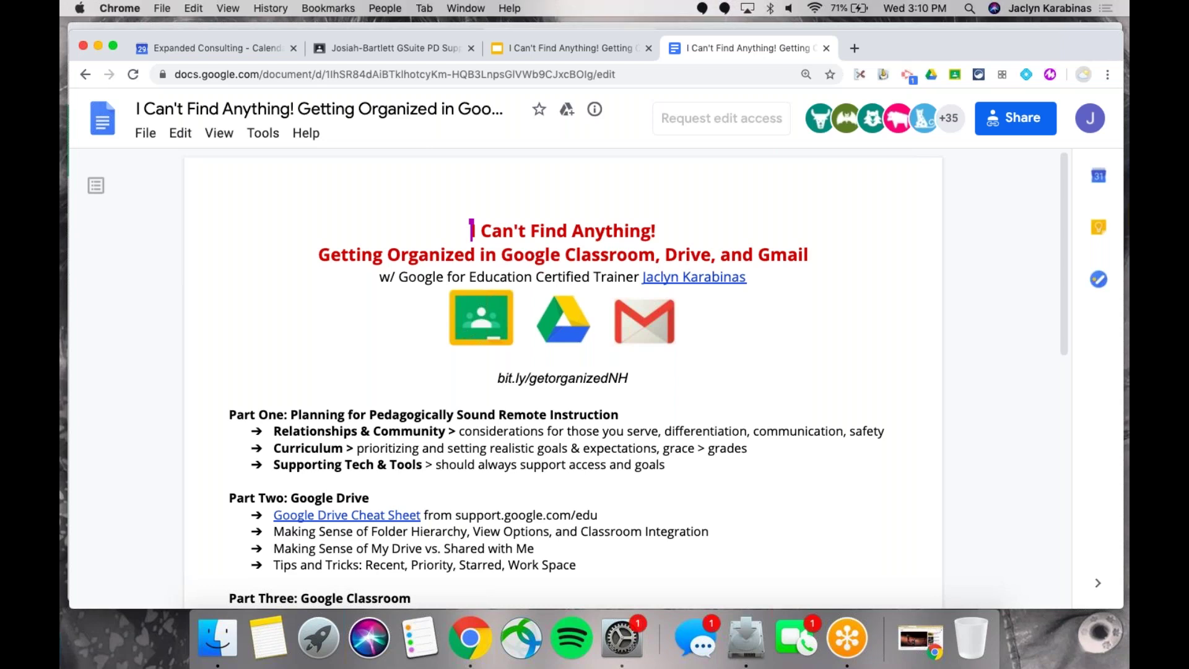
triple_click(606, 378)
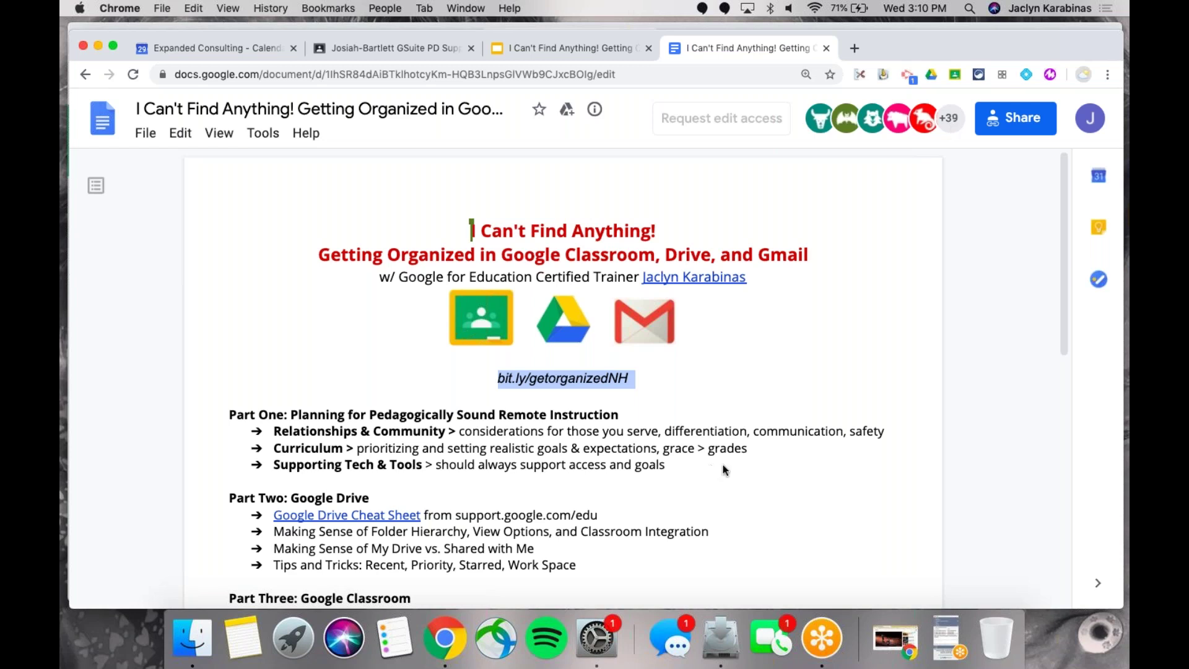
click(460, 417)
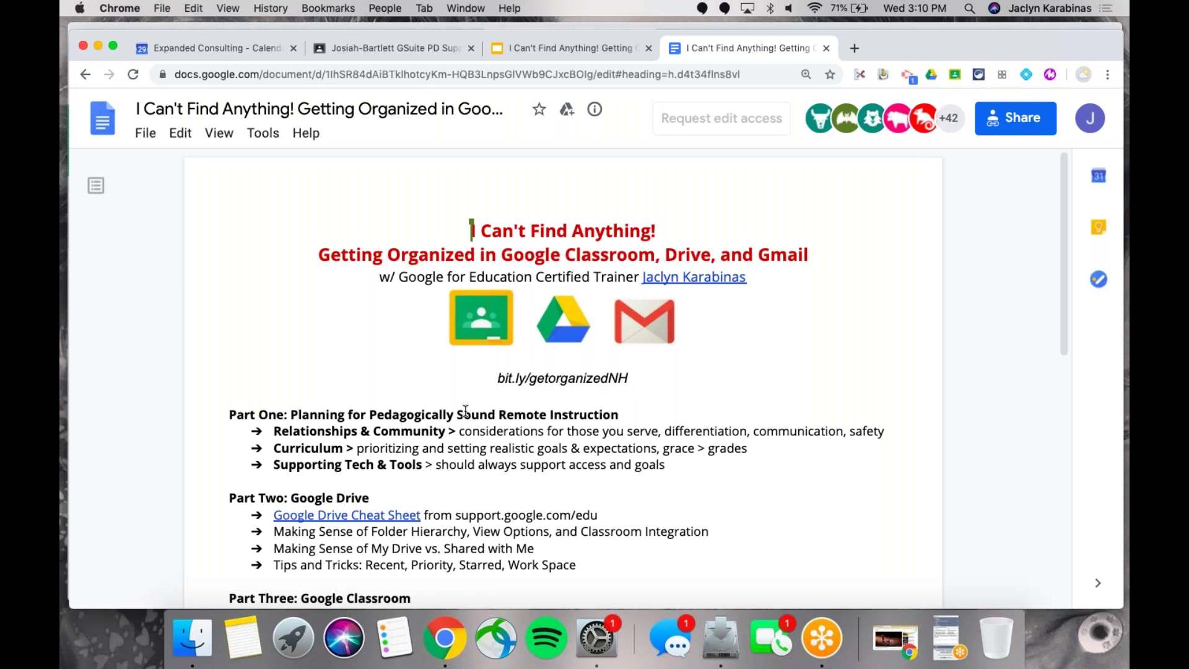
scroll(459, 410, down, 3)
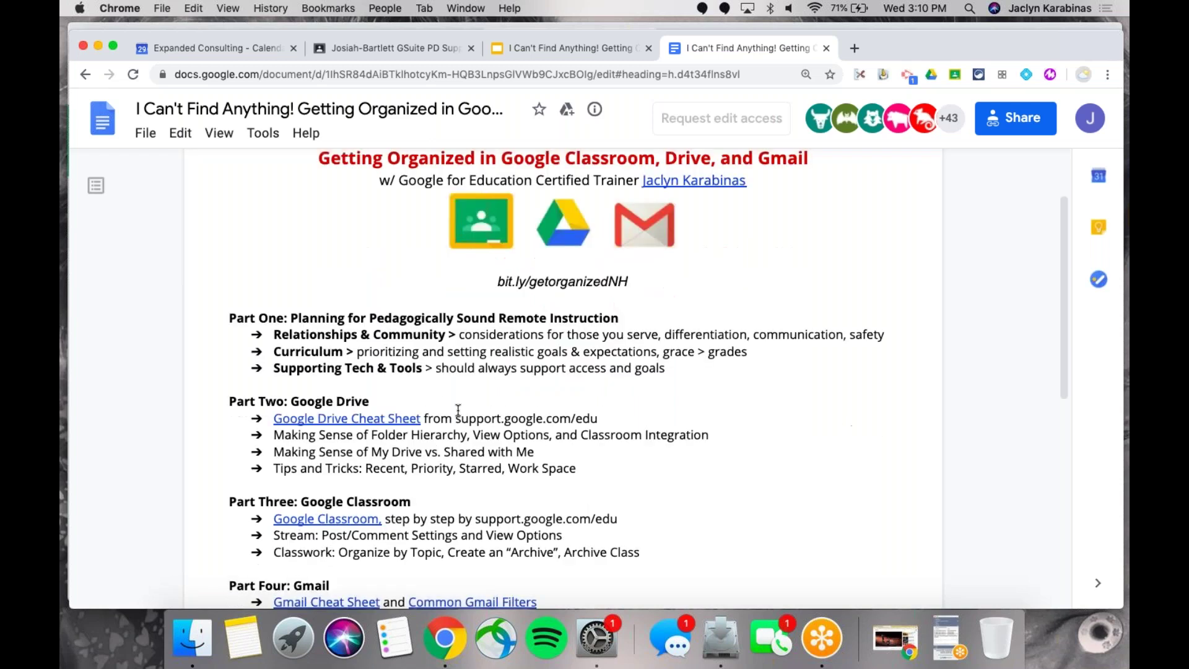
scroll(459, 410, down, 2)
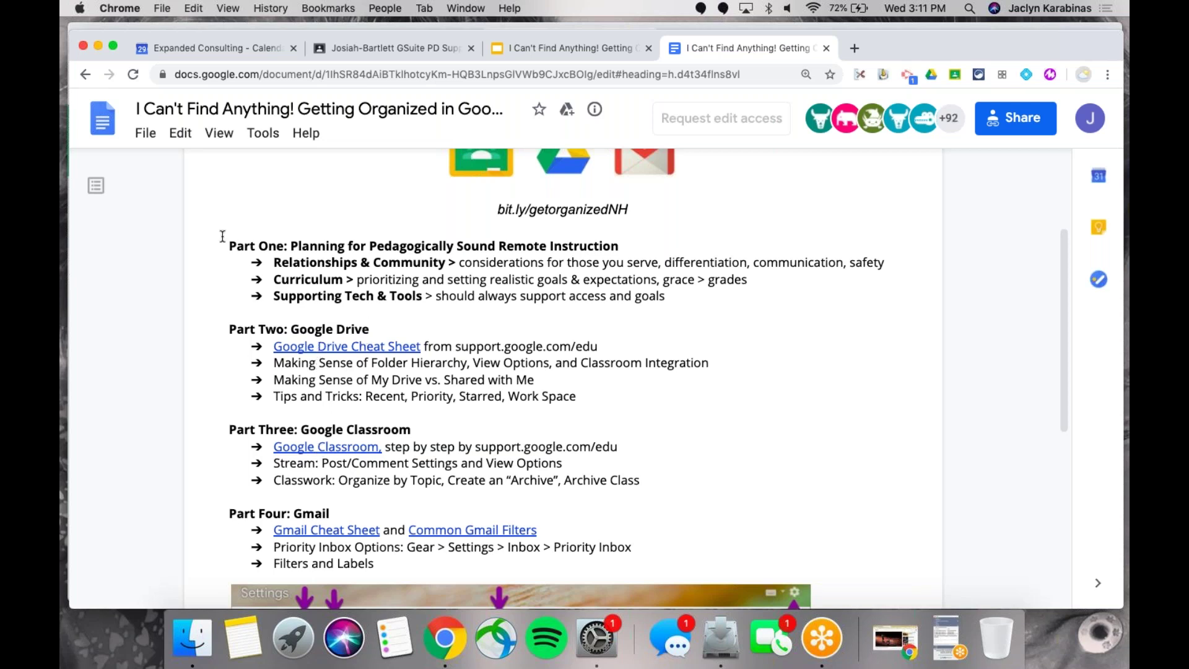
- Open drive.google.com in a new Chrome tab beside the agenda document
click(854, 48)
text(drive.google.com)
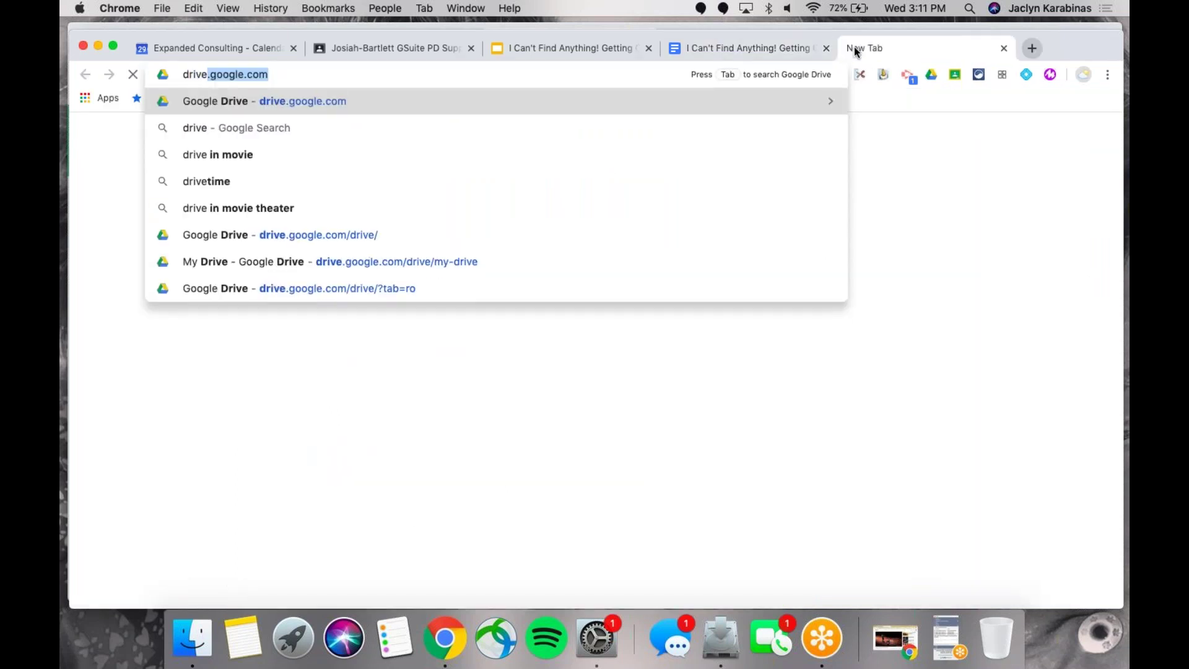
key(Return)
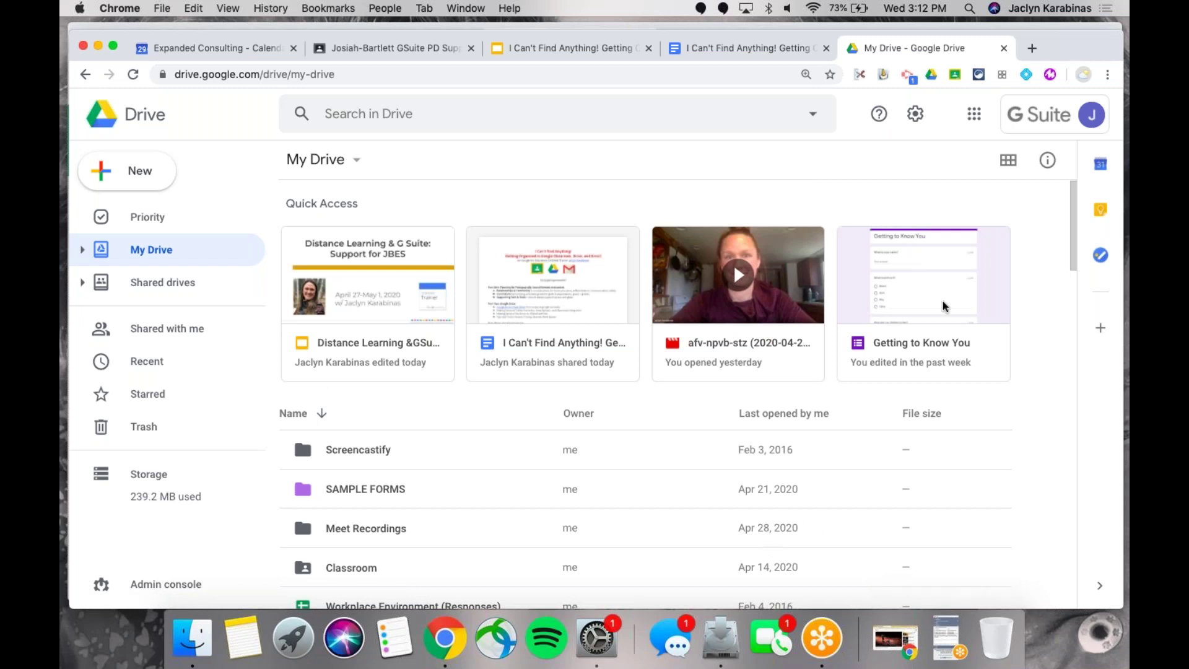
- Scroll through the My Drive list and bring up the New menu
scroll(459, 306, down, 5)
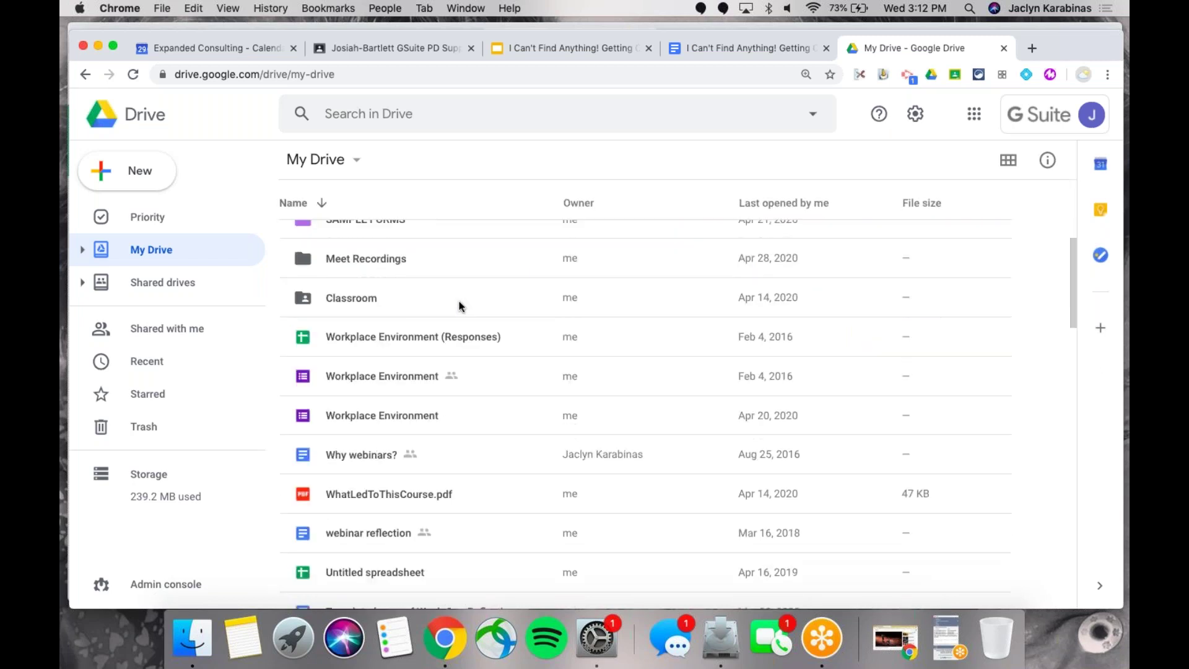
scroll(459, 306, up, 5)
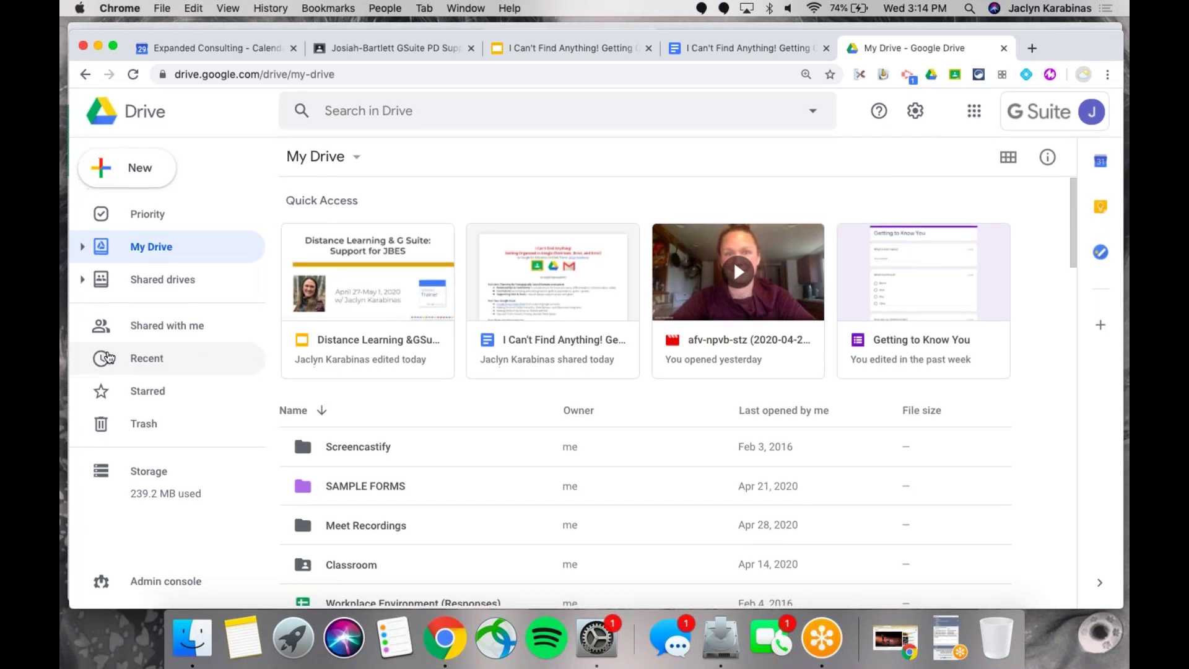
click(133, 172)
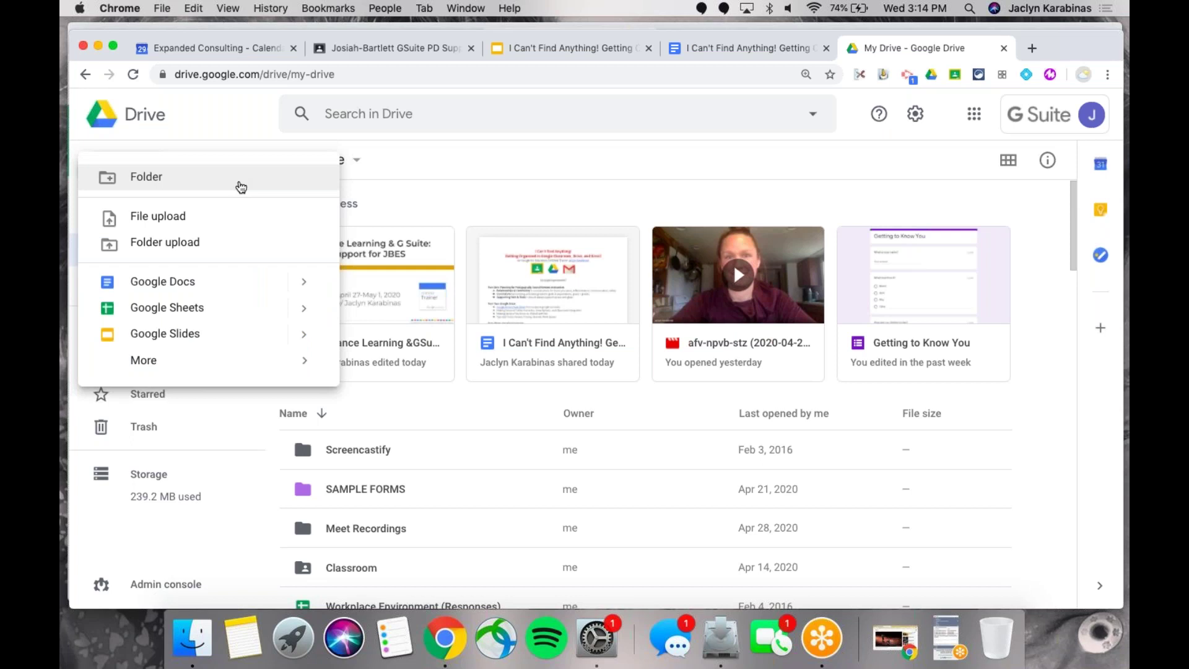
- Create a new folder named 'Test Folder' in My Drive
click(179, 177)
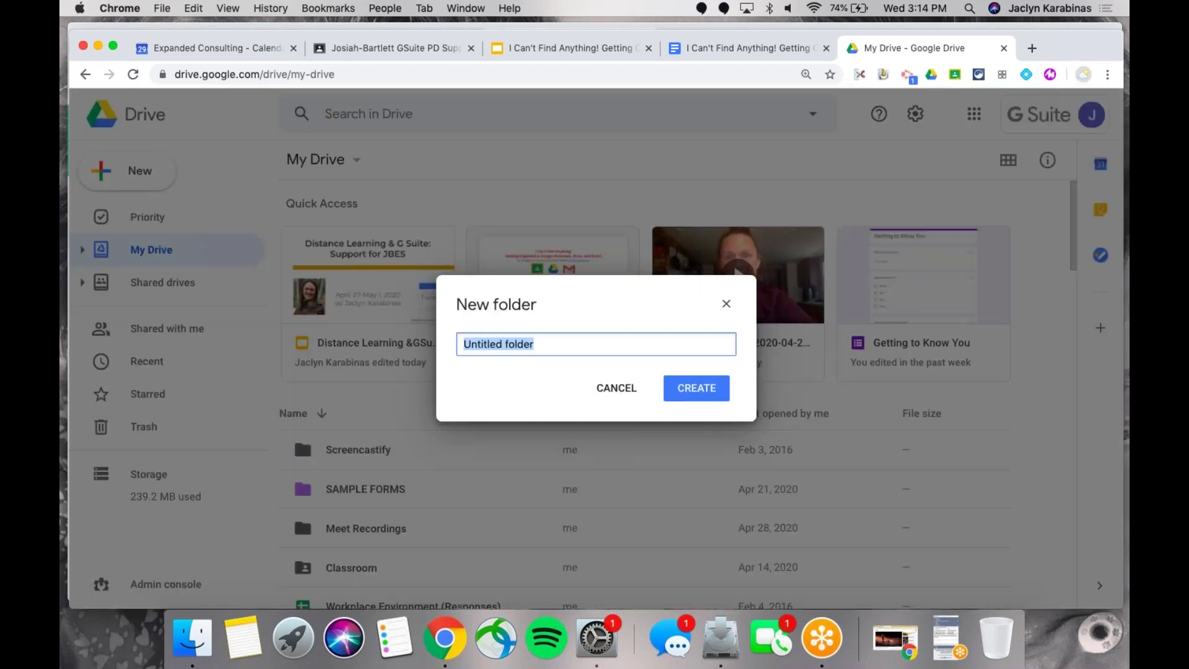
text(Test Folder)
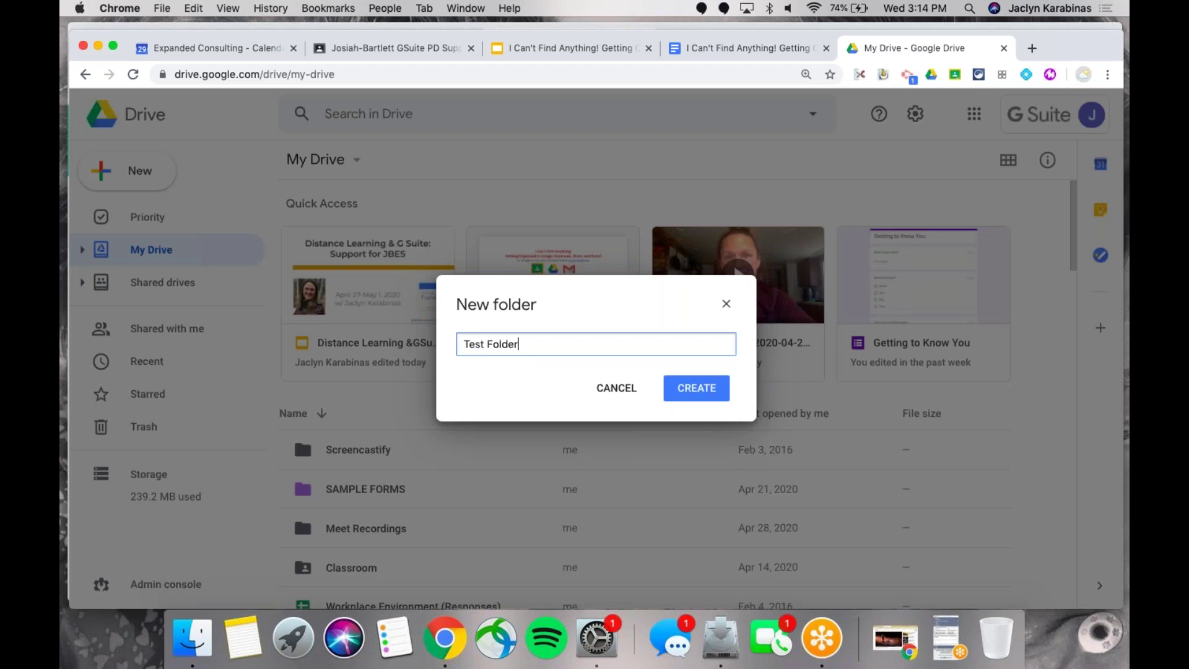
click(697, 389)
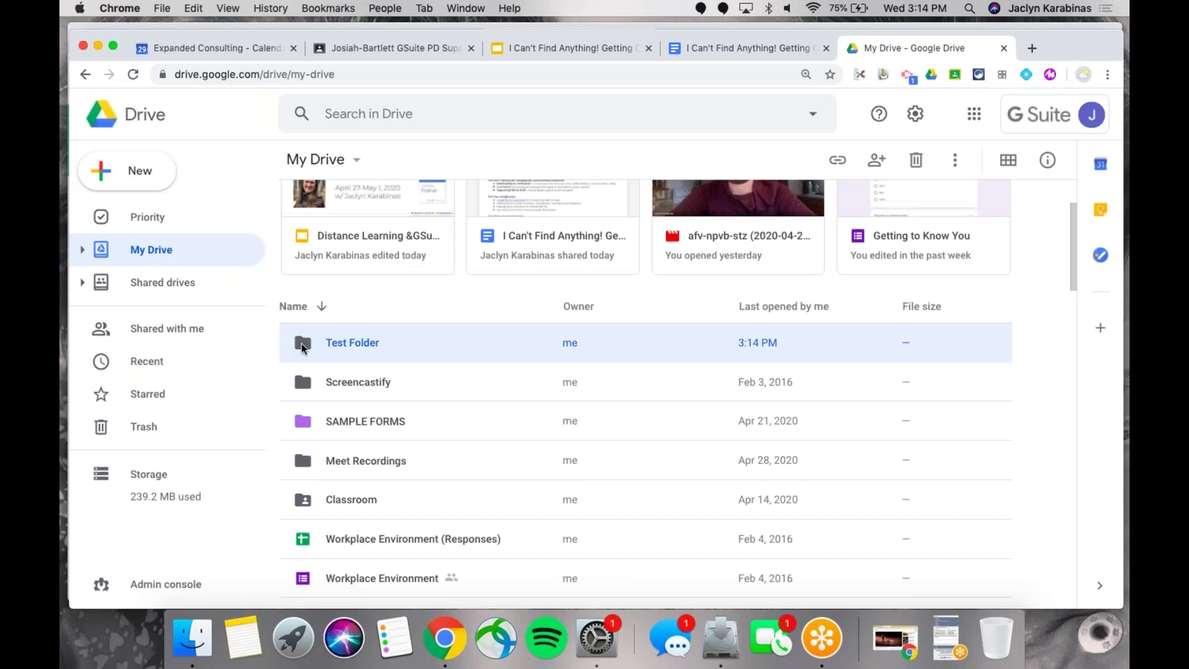
- Check Test Folder's right-click menu twice, then open its More actions menu
right_click(305, 344)
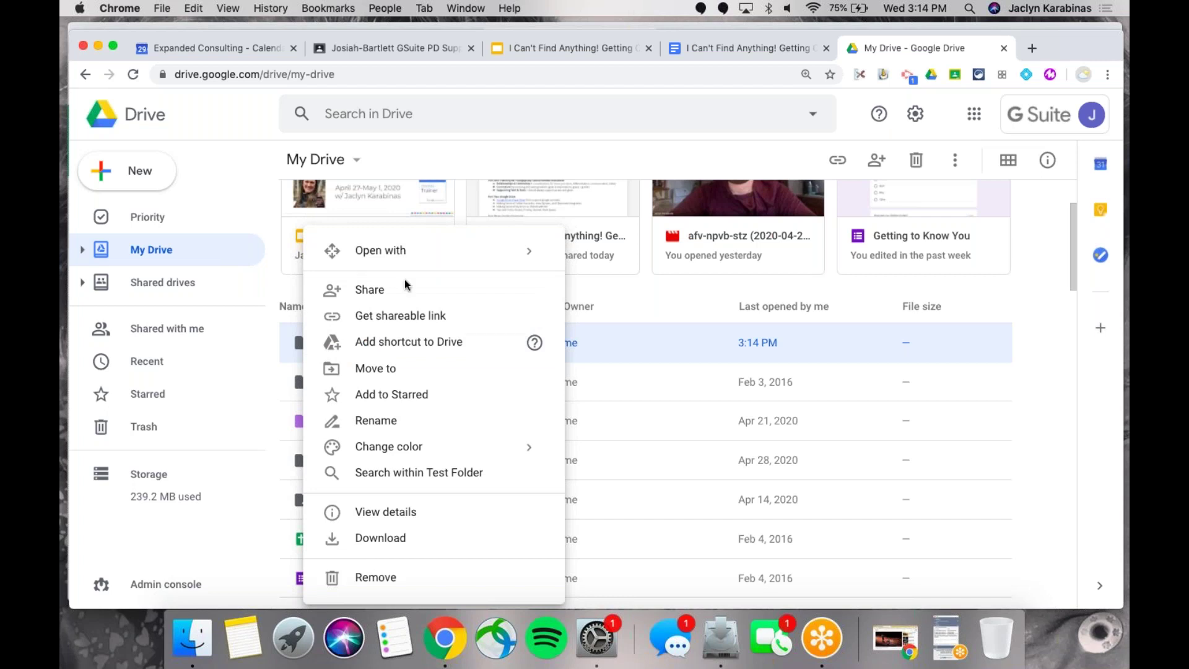
click(645, 347)
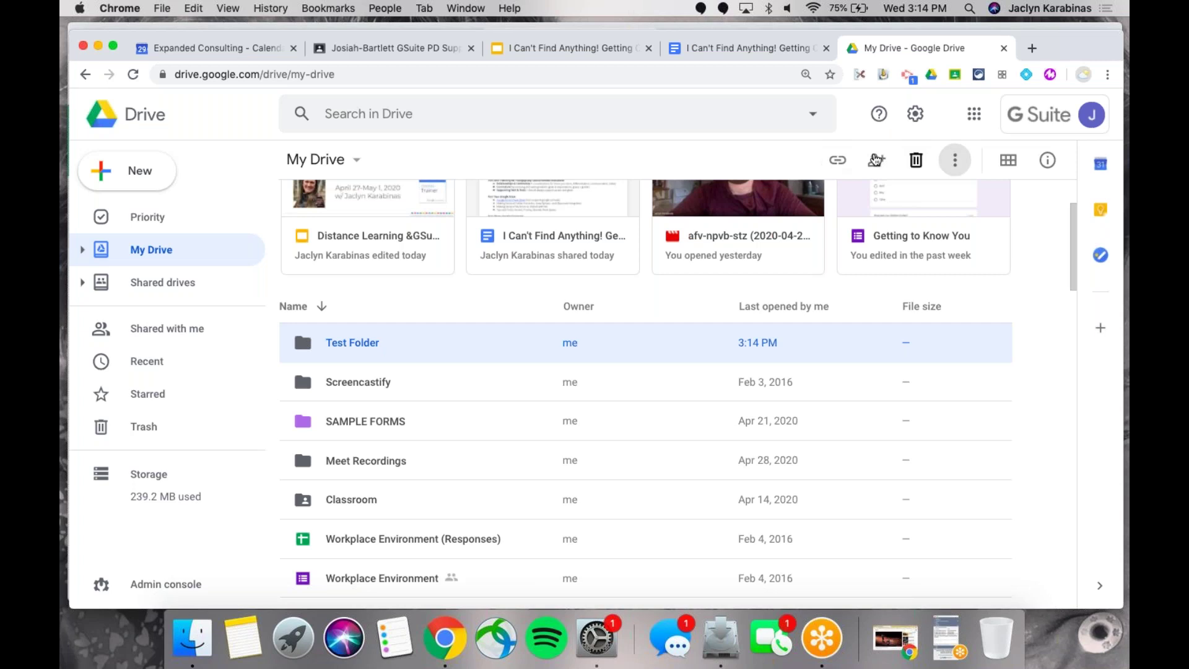
right_click(339, 344)
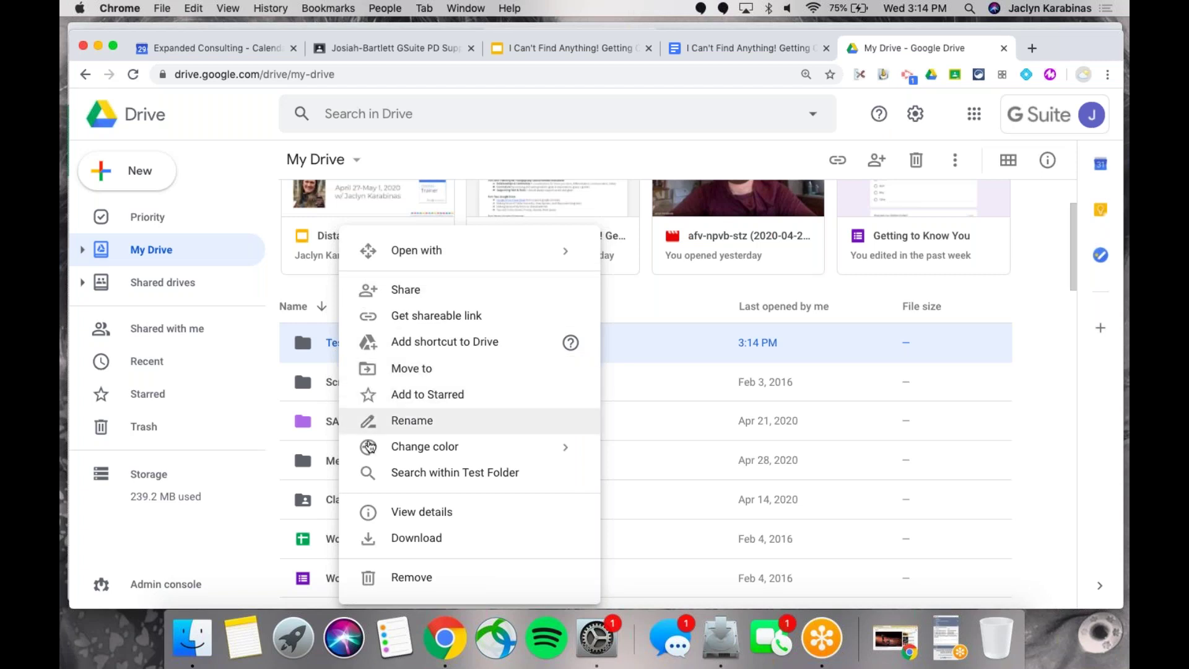
click(322, 351)
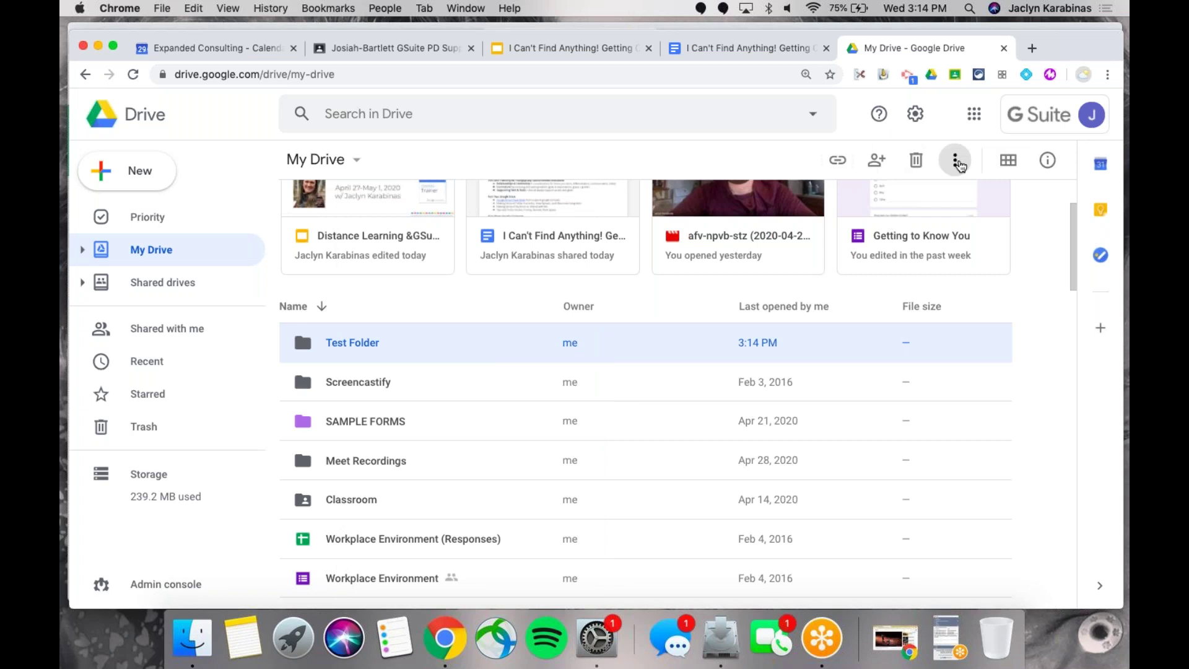
click(959, 163)
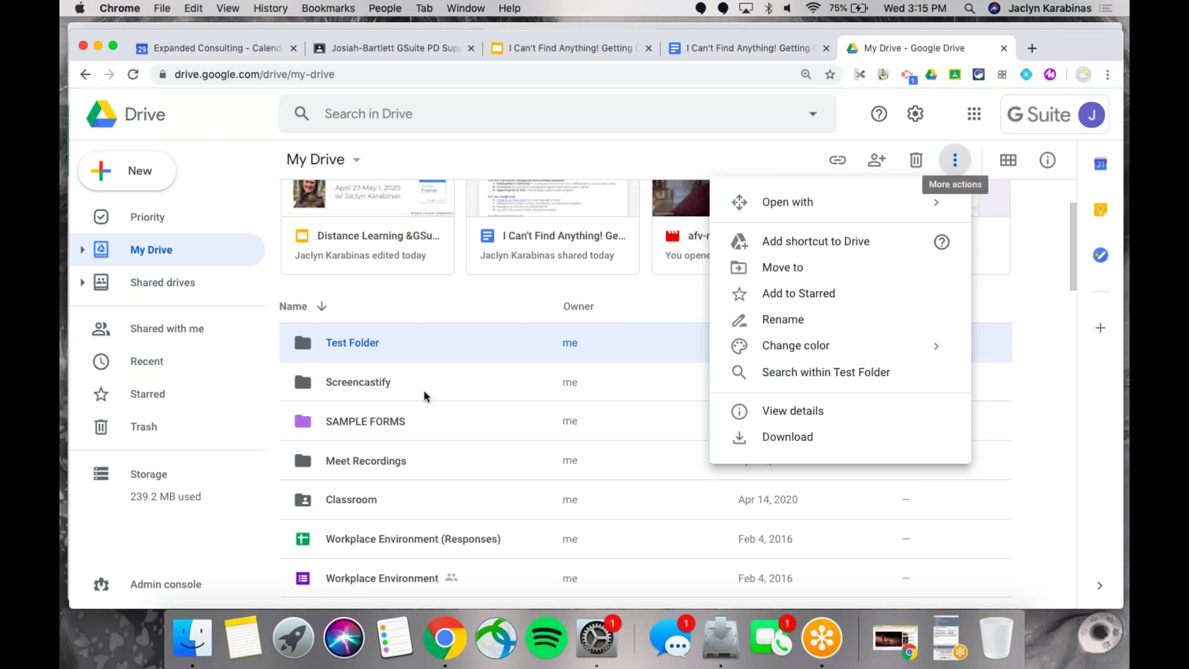
- Sort My Drive by name A to Z, check Classroom's actions, then open New
click(298, 306)
click(363, 343)
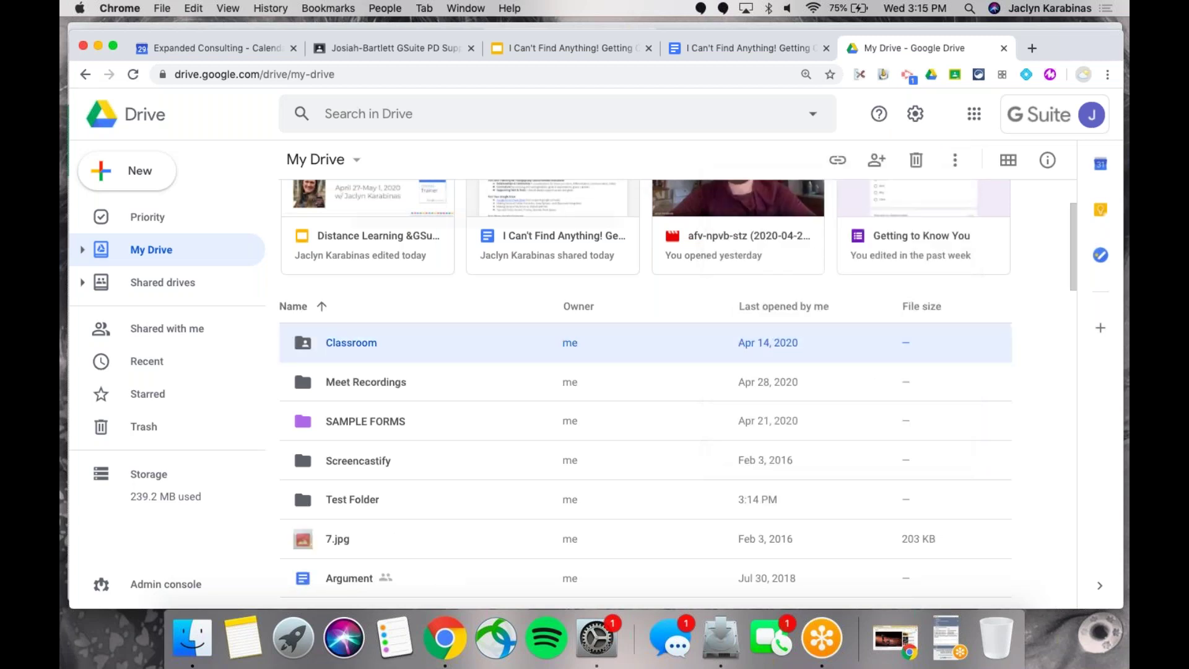
right_click(353, 341)
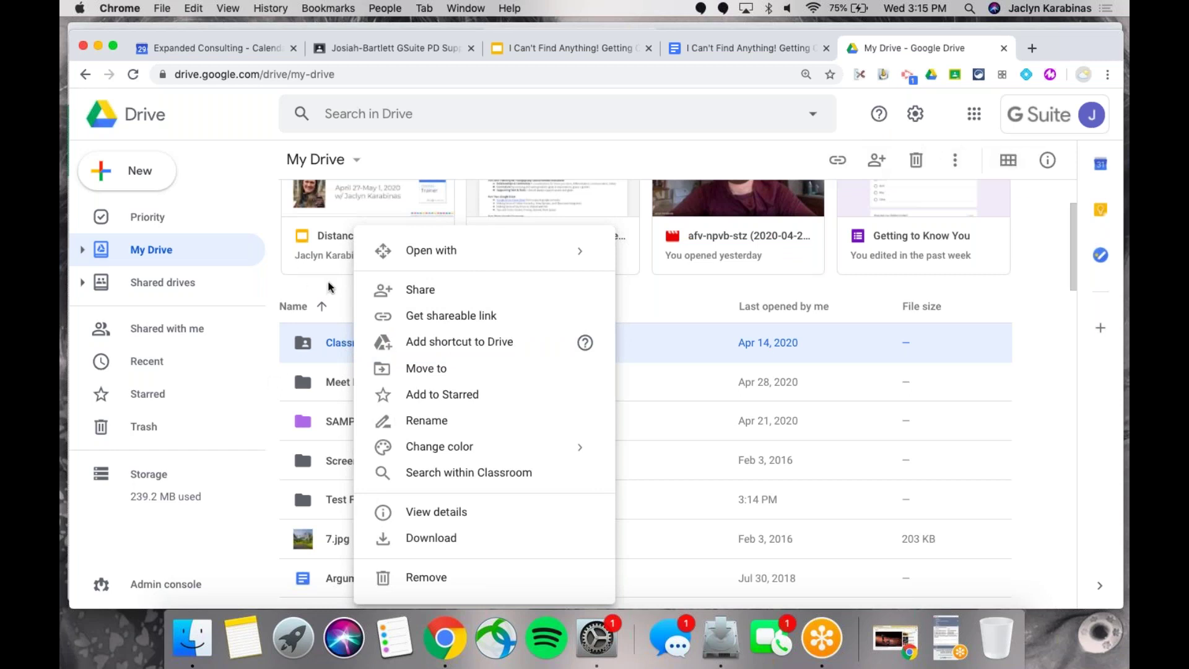
click(309, 280)
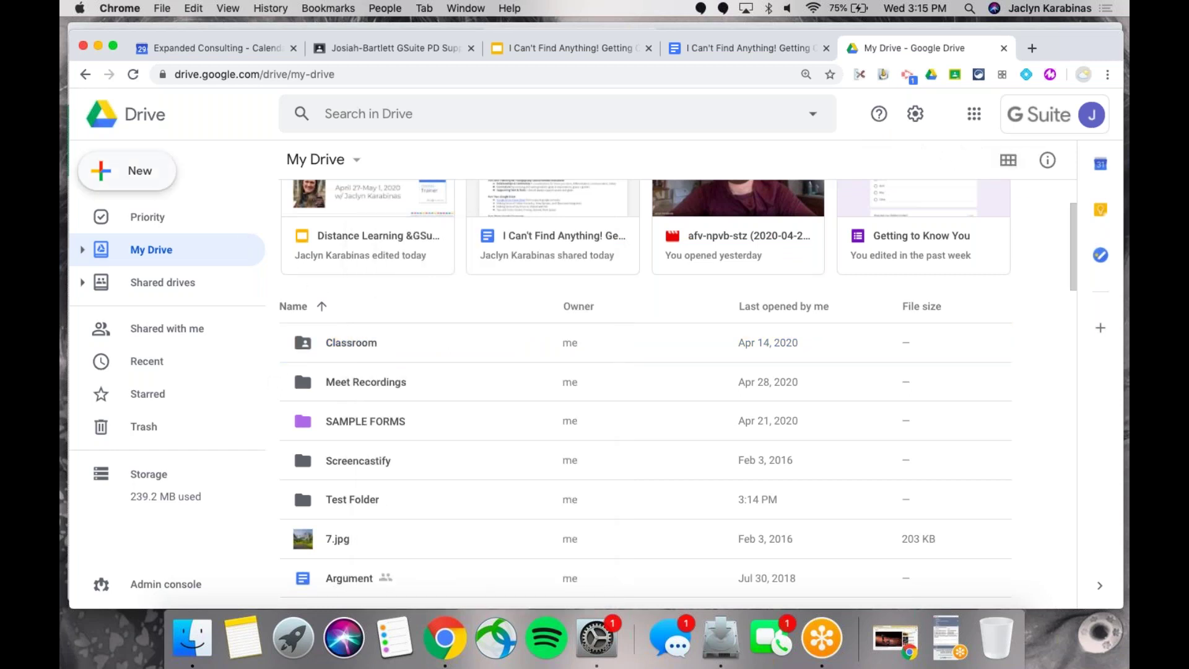
click(127, 170)
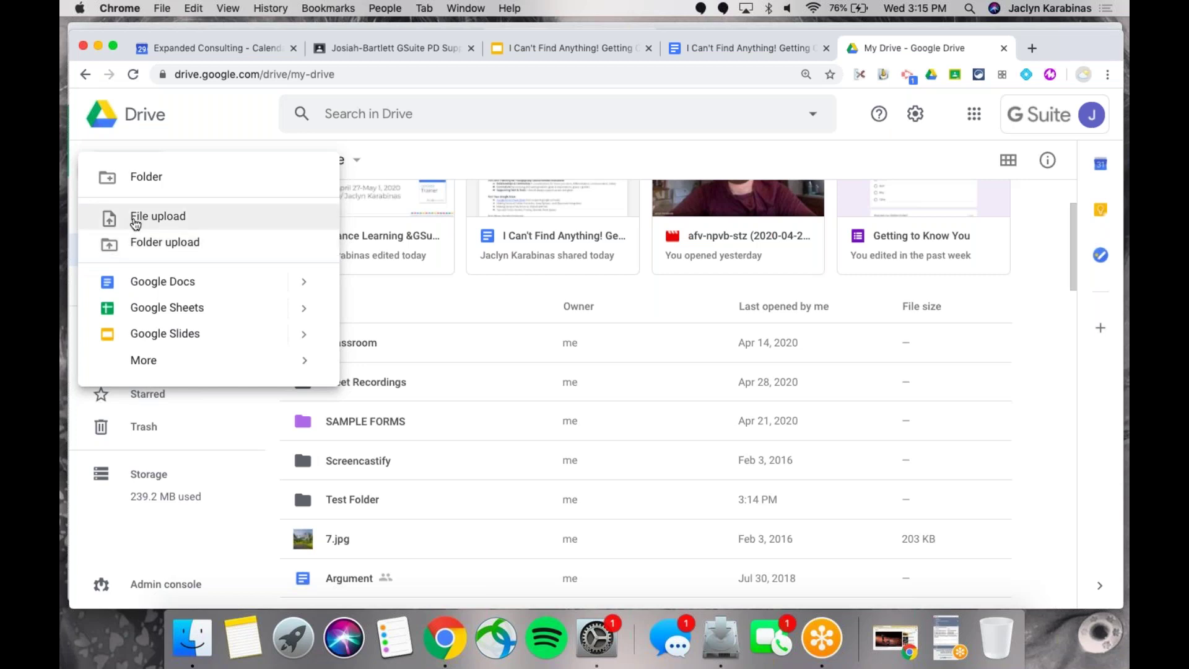
- Start a file upload, cancel the picker without uploading, and reopen the New menu
click(133, 222)
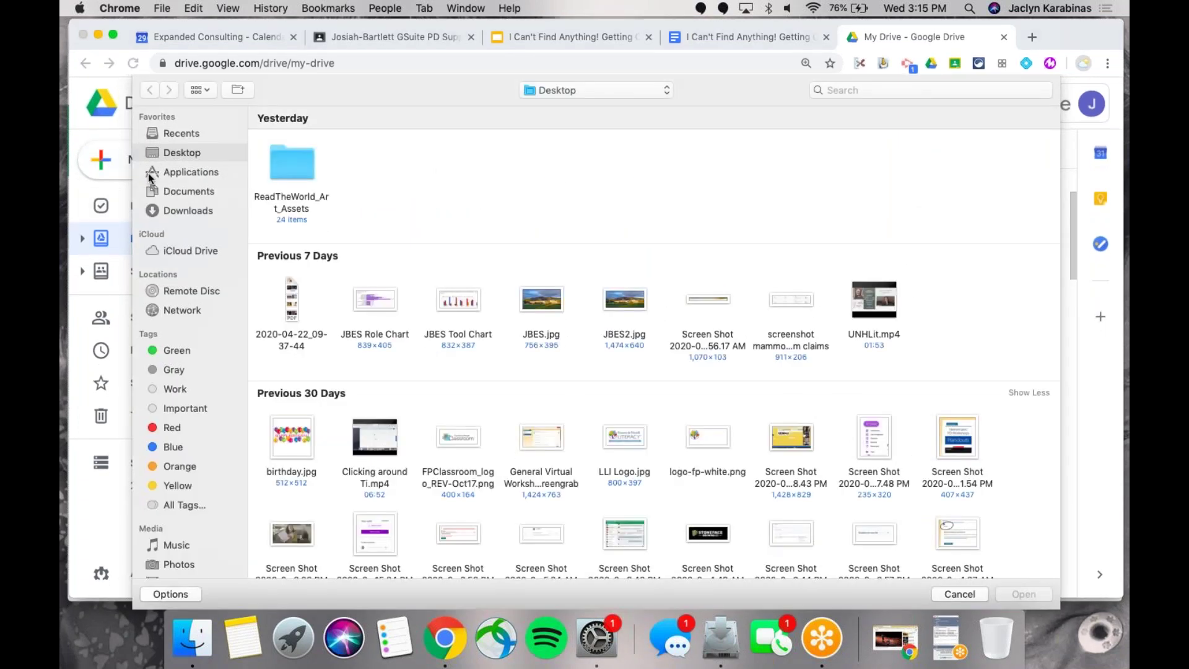
click(960, 595)
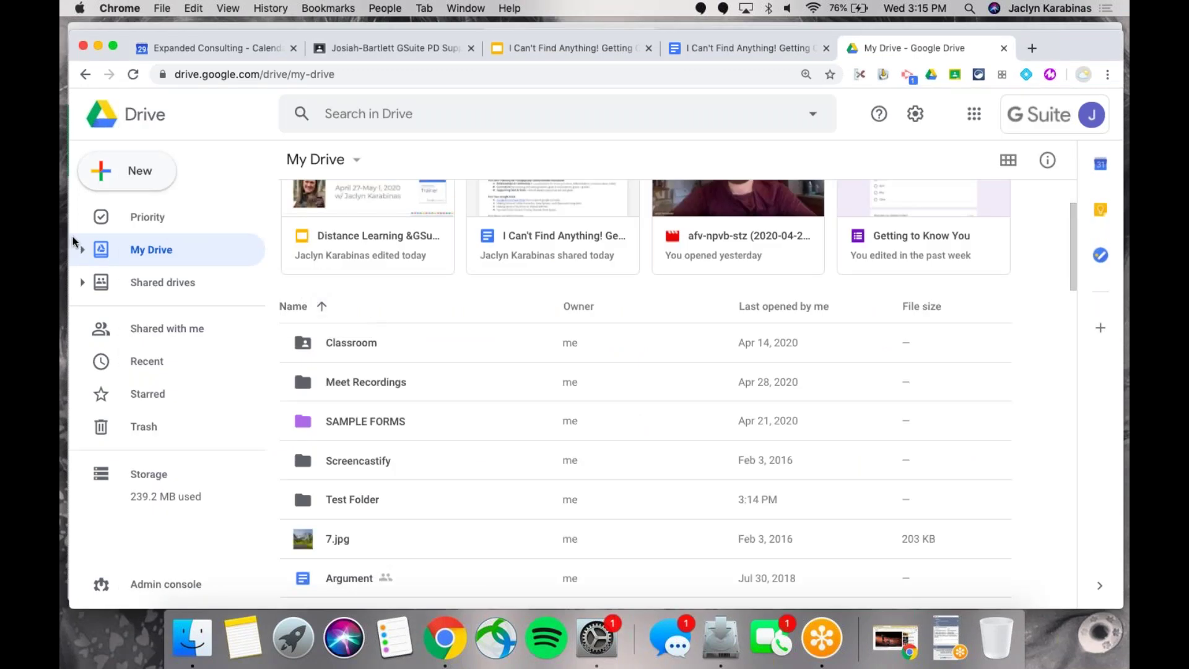
click(156, 178)
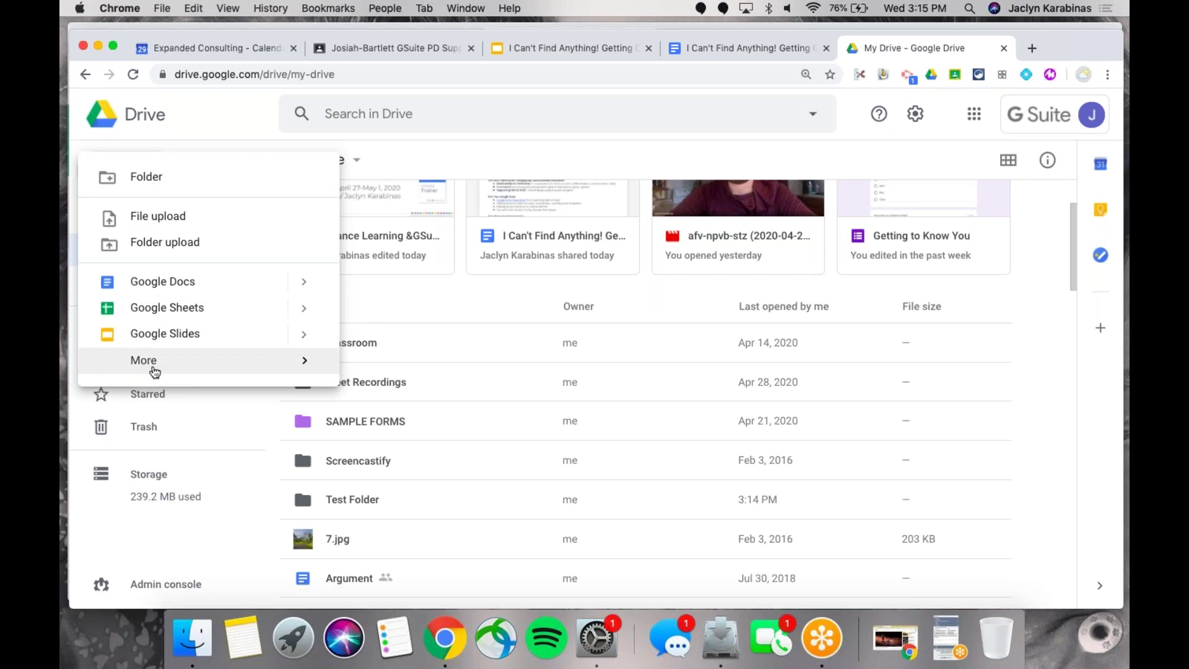
mouse_move(181, 371)
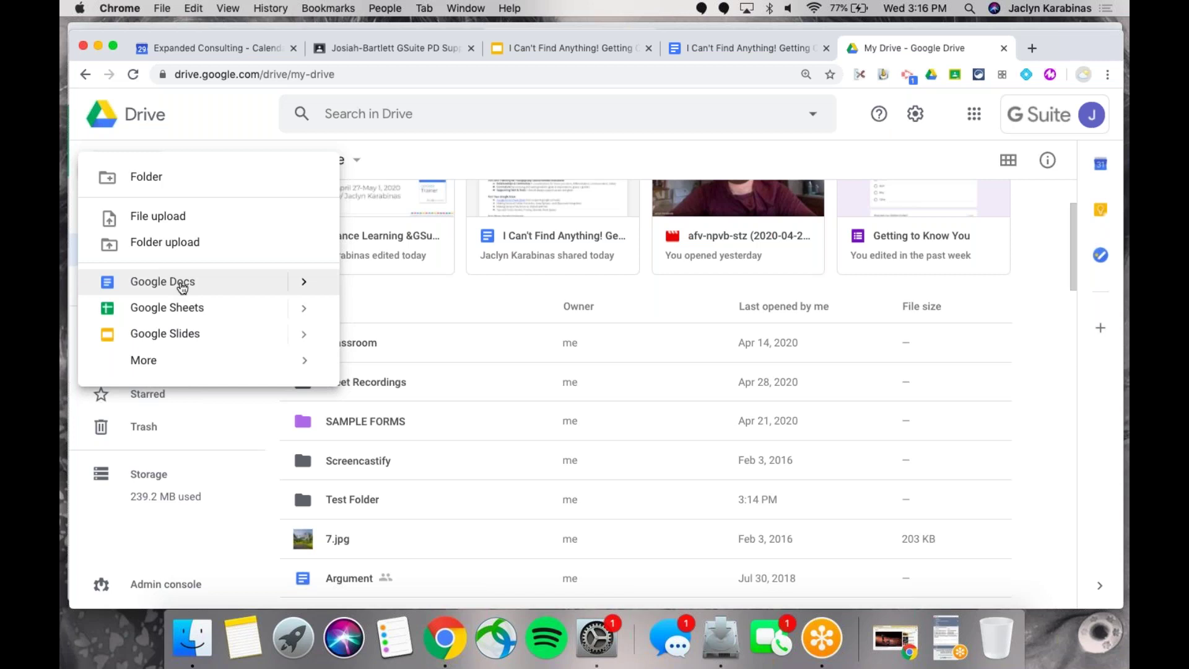
- Switch between the I Can't Find Anything! document and My Drive, then go to Docs home
click(720, 54)
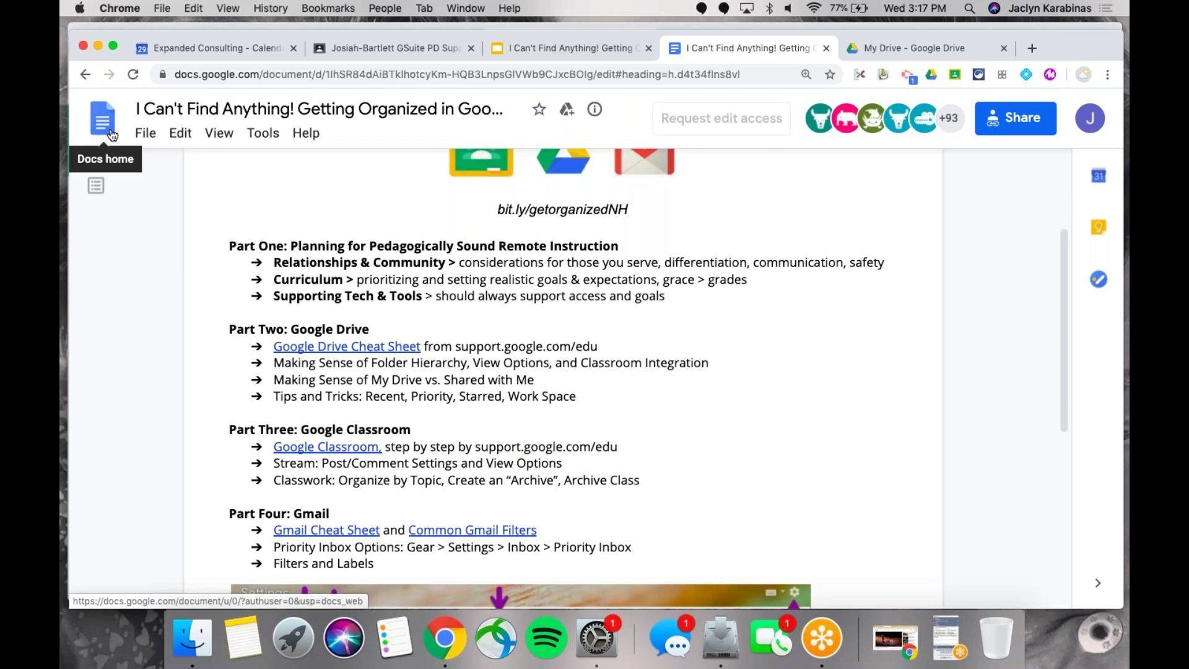
key(ctrl+Tab)
click(136, 177)
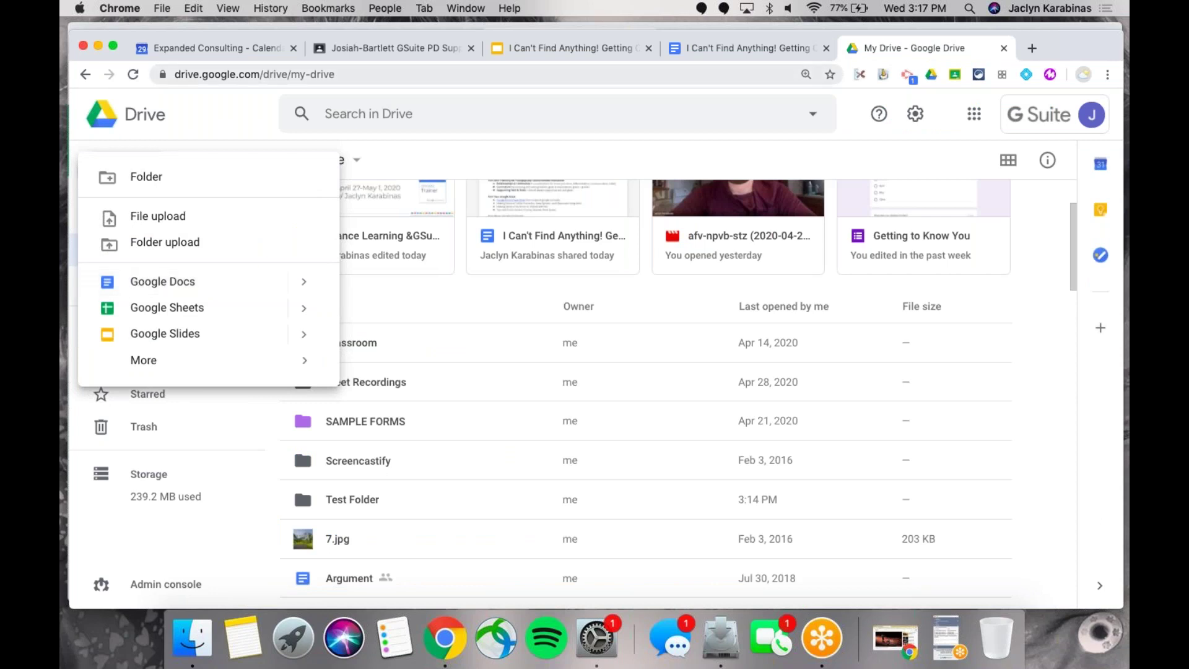
click(226, 124)
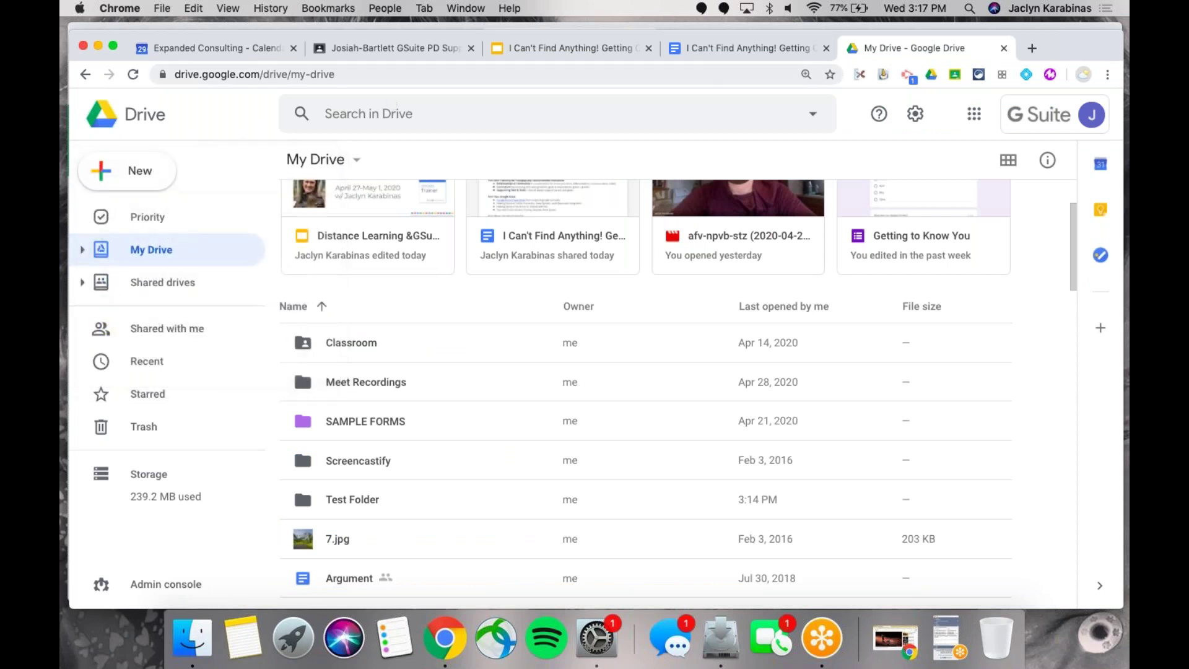
click(687, 49)
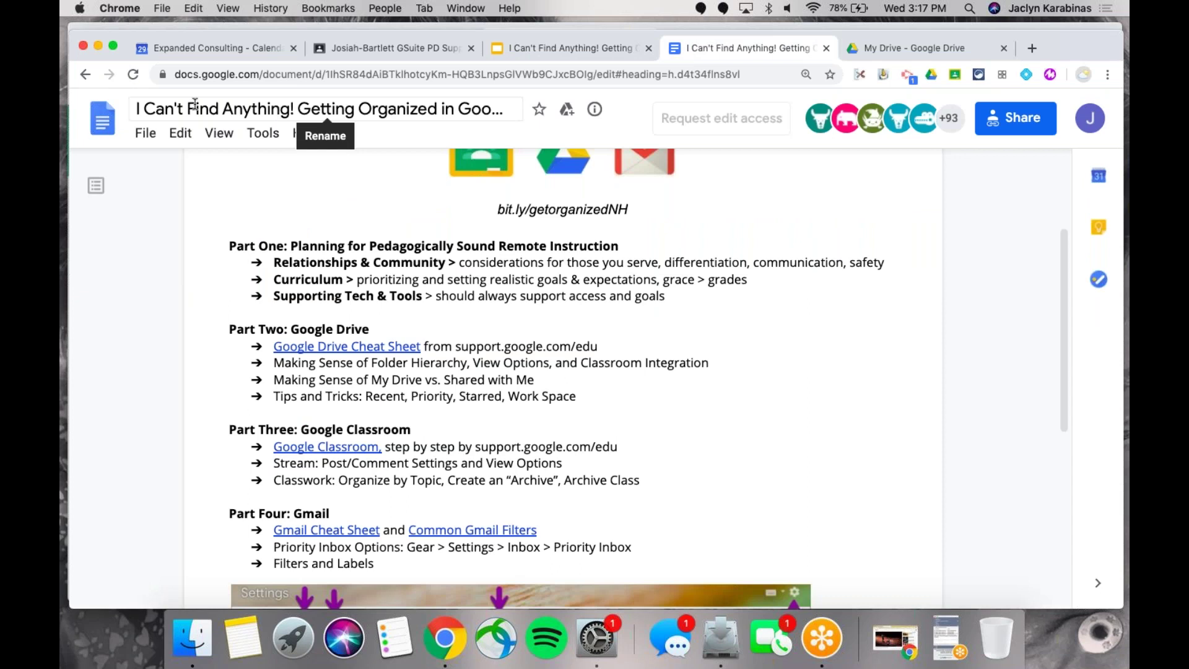
click(102, 125)
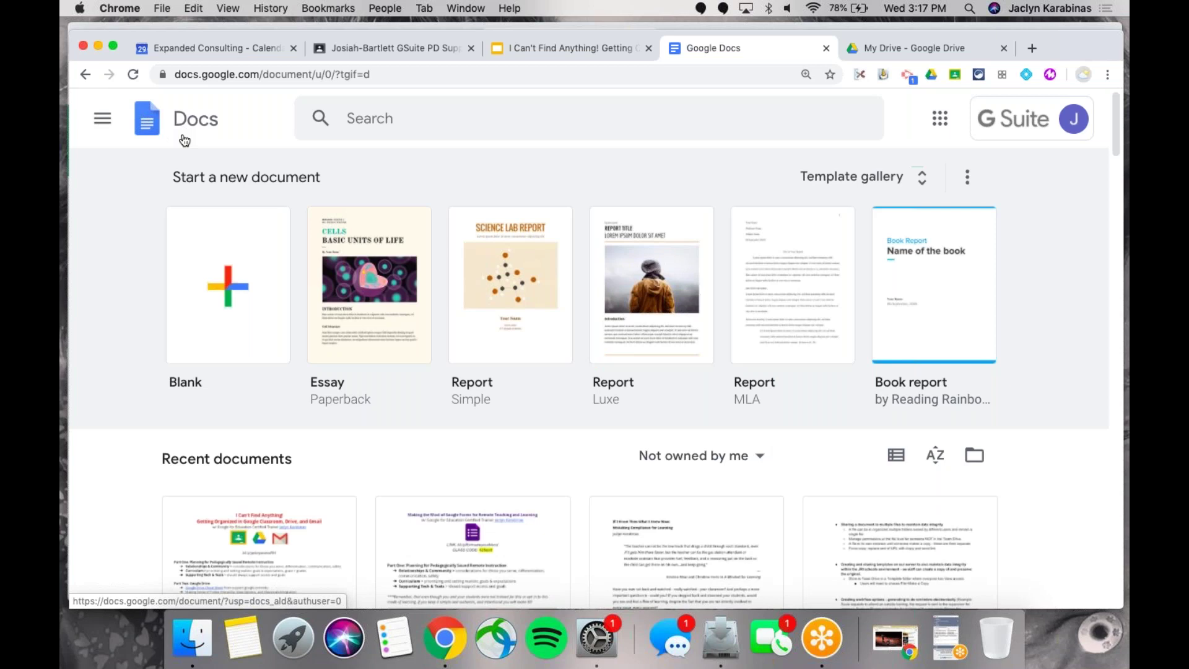
- Scroll through recent documents on Docs home, briefly checking My Drive before returning
scroll(1029, 552, down, 2)
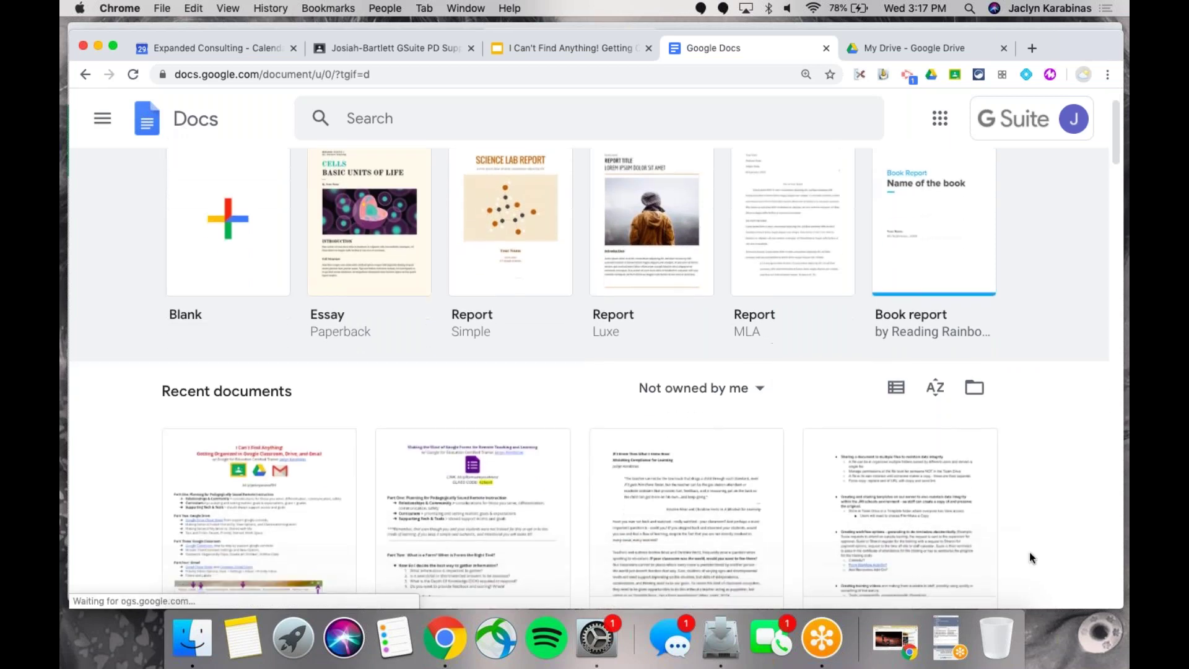
scroll(1030, 552, up, 2)
scroll(1026, 519, down, 10)
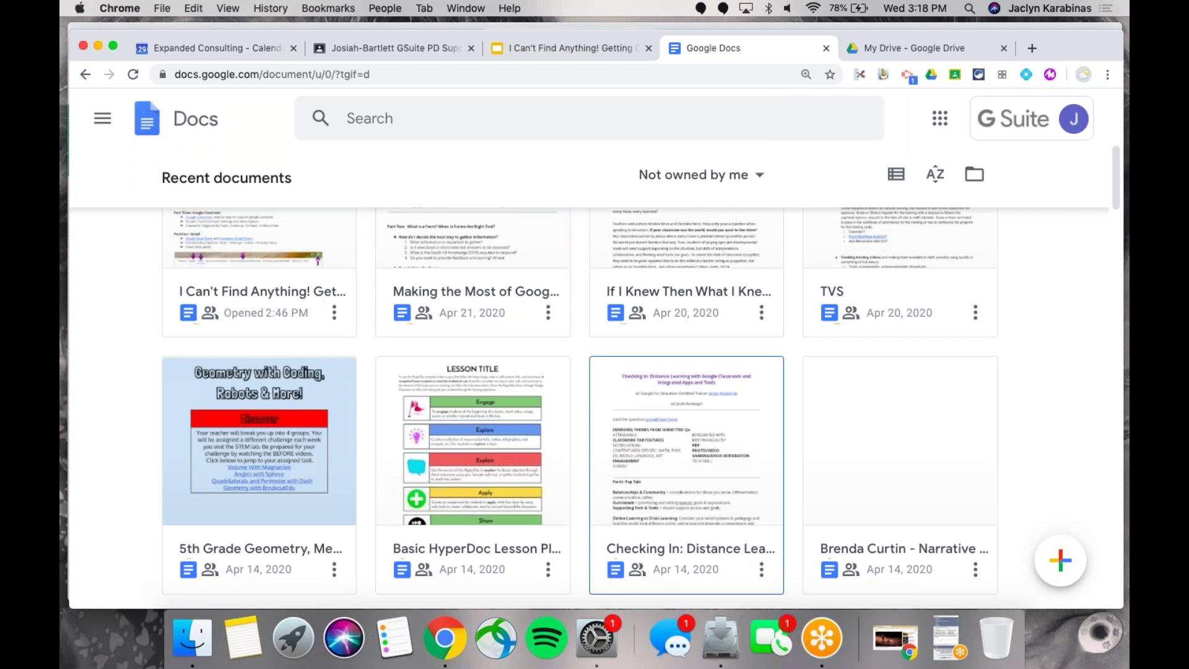
scroll(687, 471, up, 5)
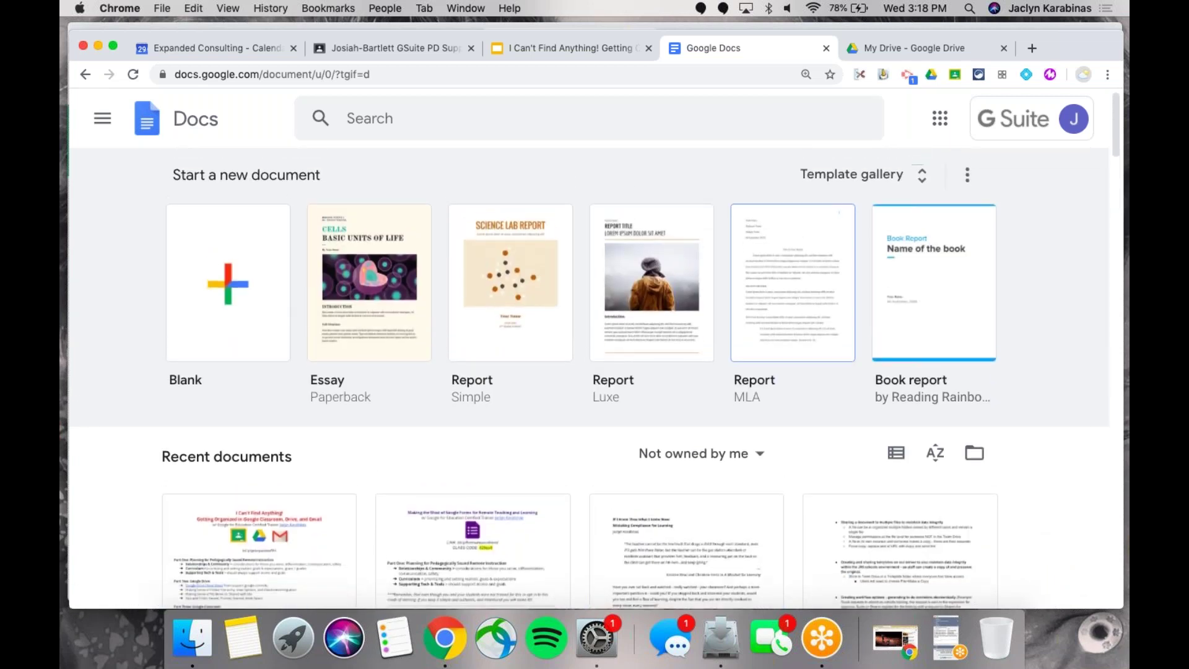
scroll(737, 287, down, 3)
scroll(775, 427, down, 3)
scroll(780, 428, down, 1)
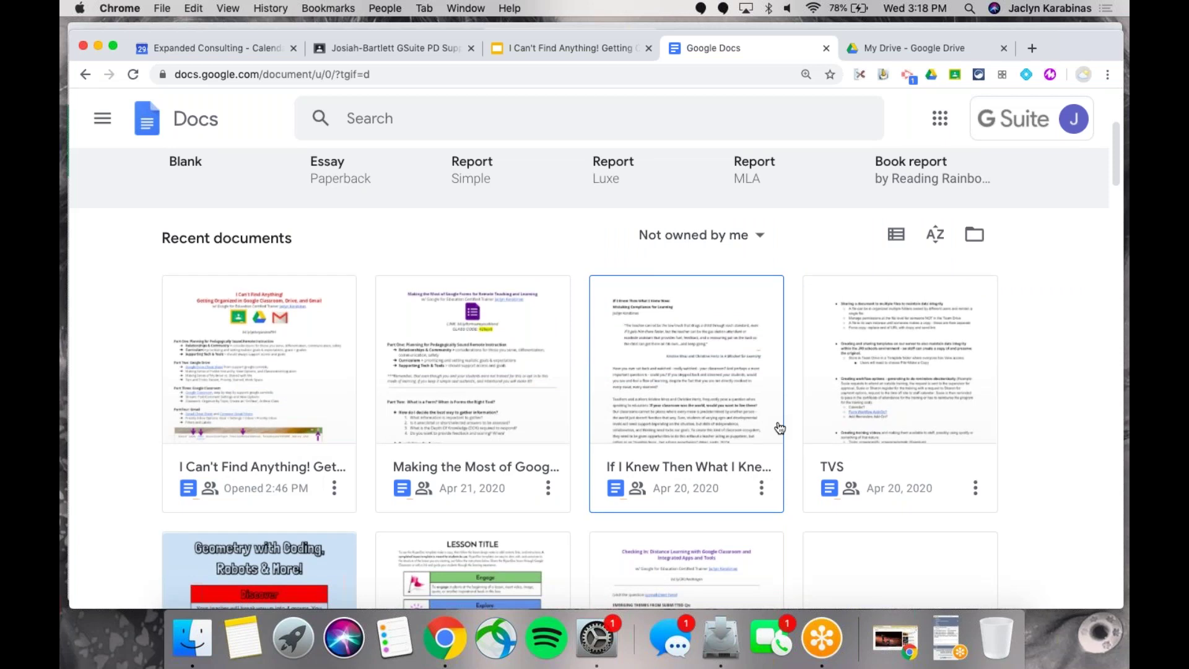
click(921, 49)
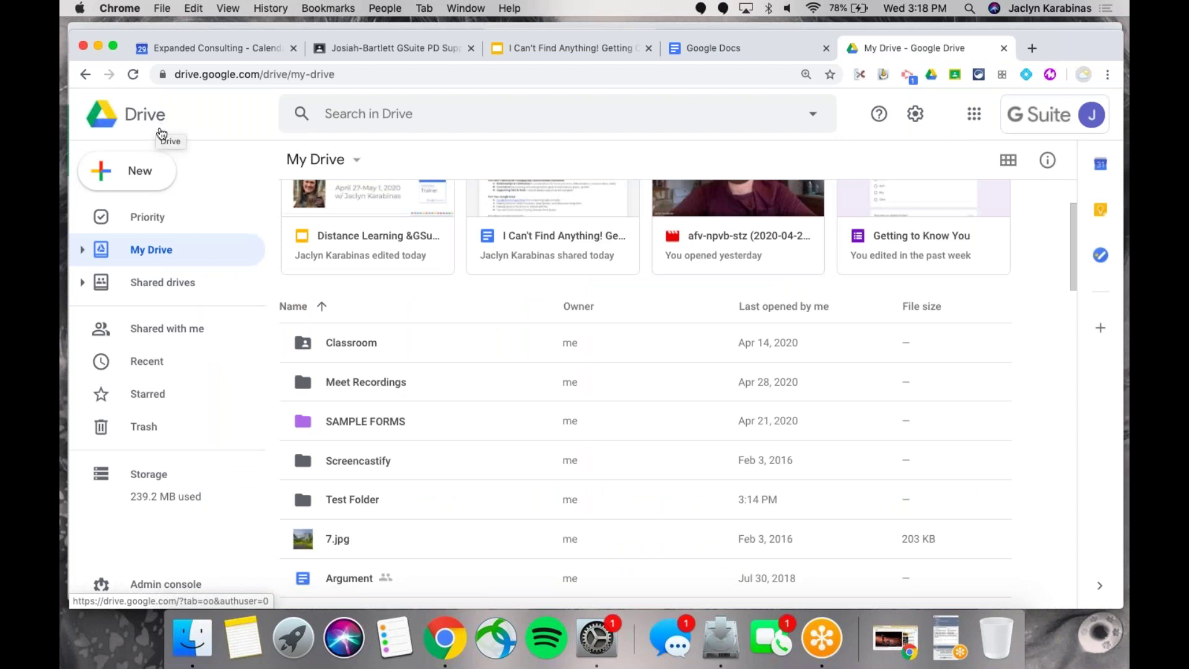
click(693, 47)
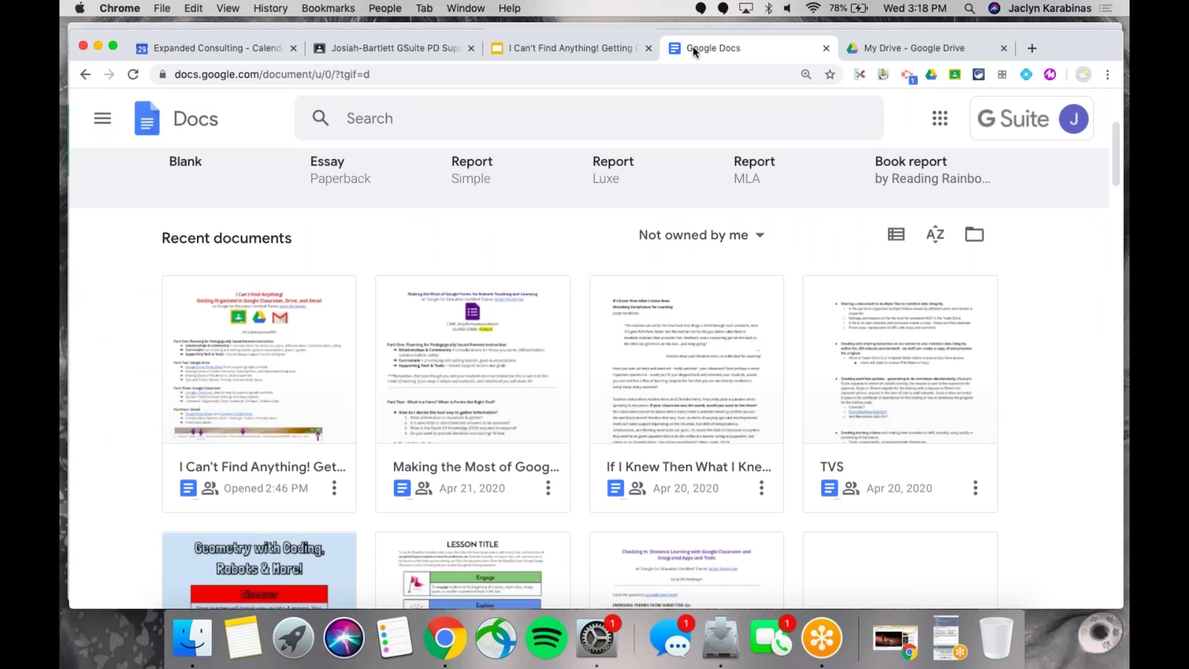
- Keep the 'Not owned by me' ownership filter on Docs home, then return to My Drive
scroll(656, 386, down, 5)
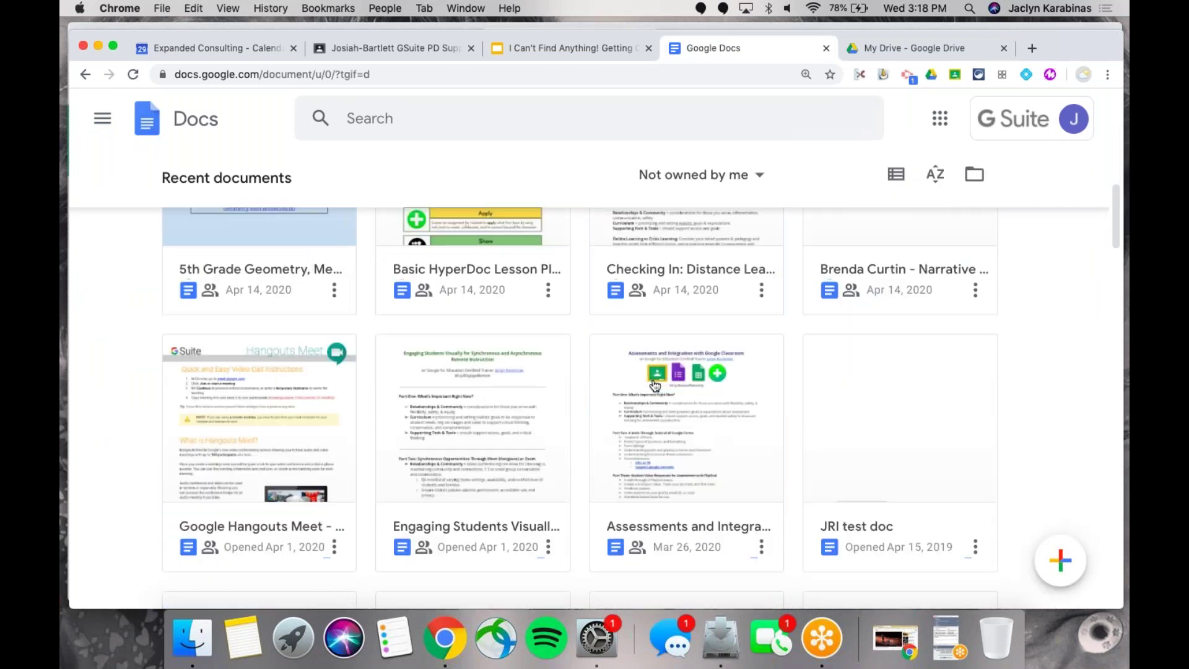
scroll(655, 386, up, 5)
scroll(655, 385, up, 5)
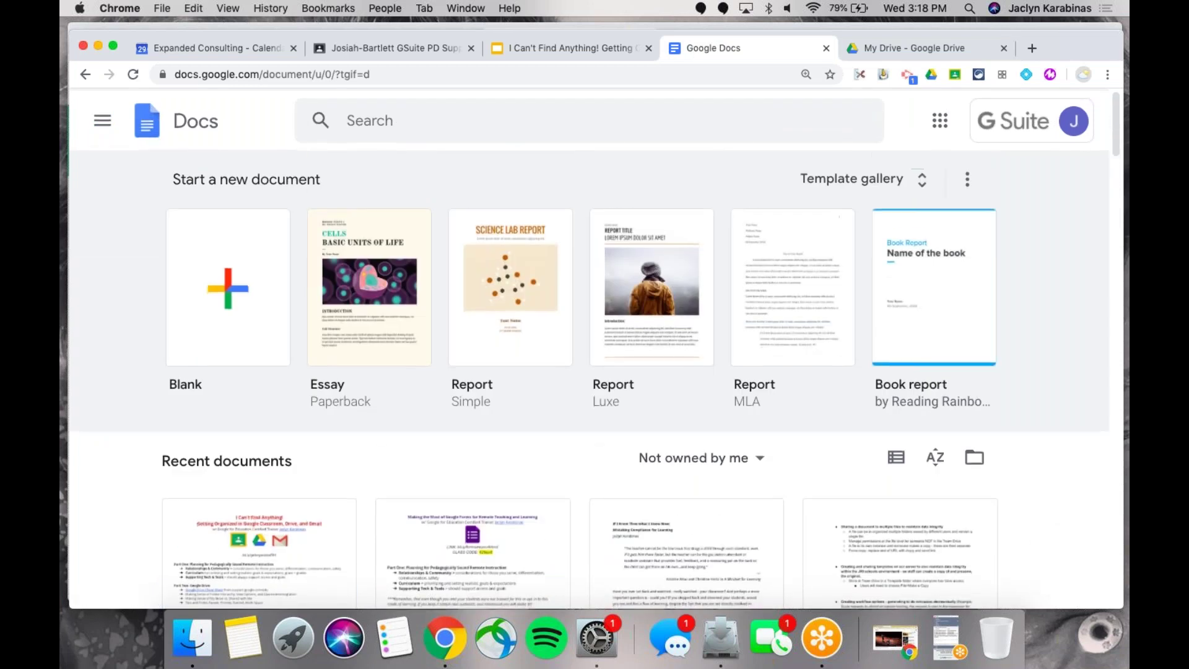
click(756, 468)
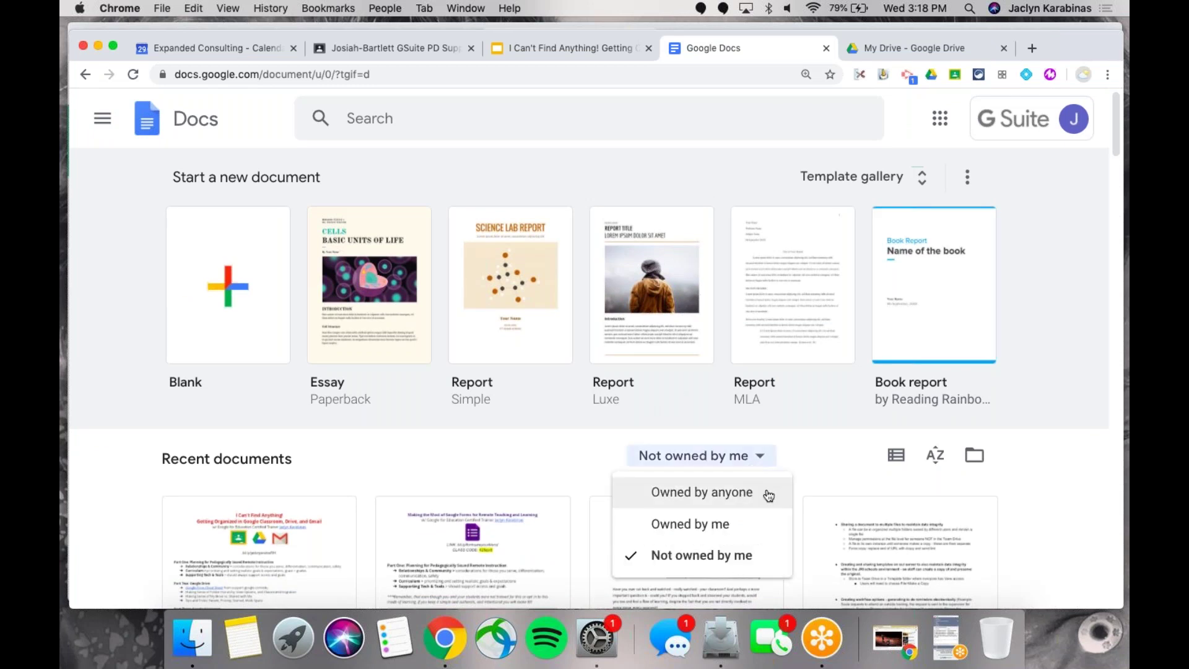
click(759, 559)
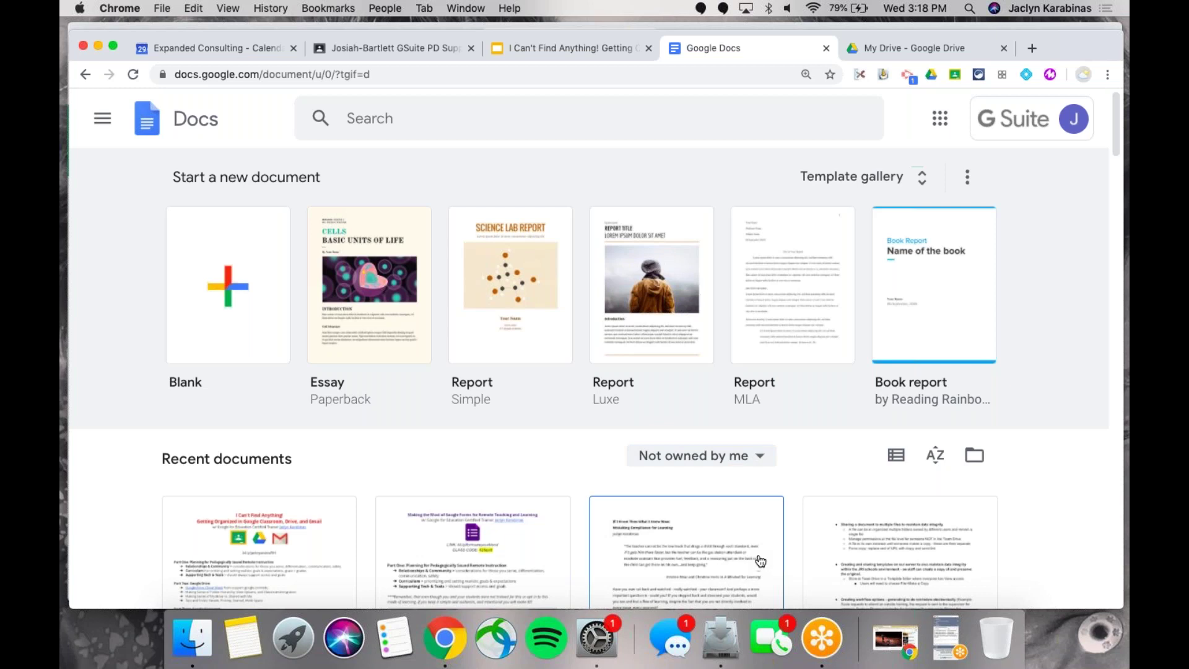
click(759, 456)
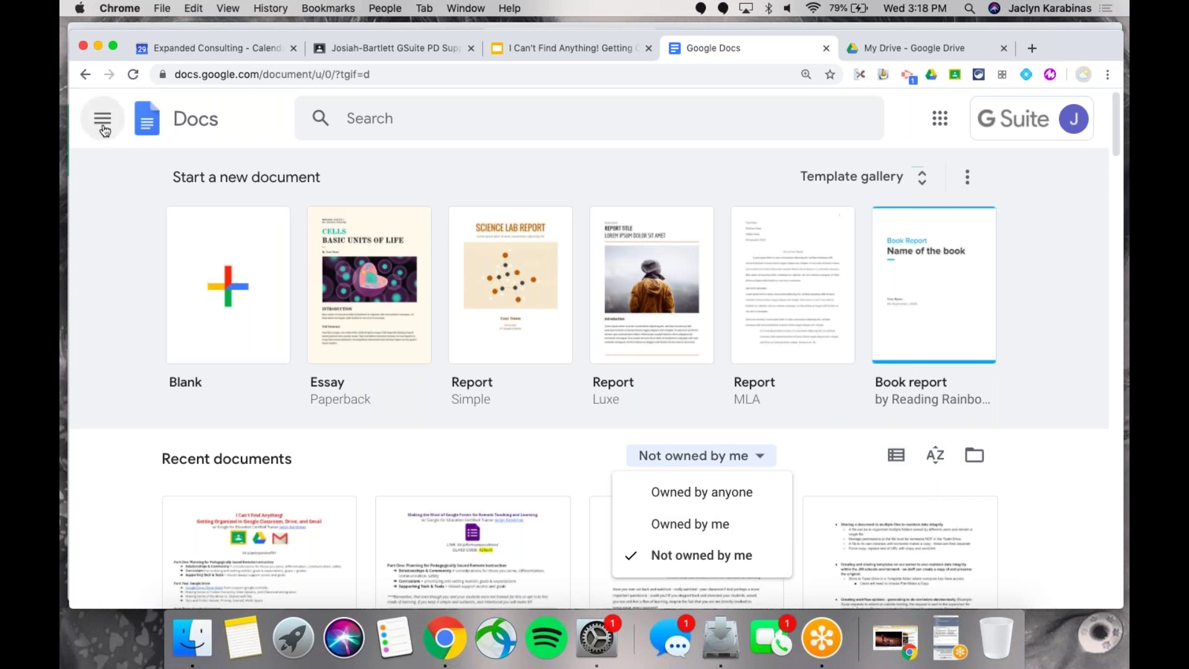
click(875, 49)
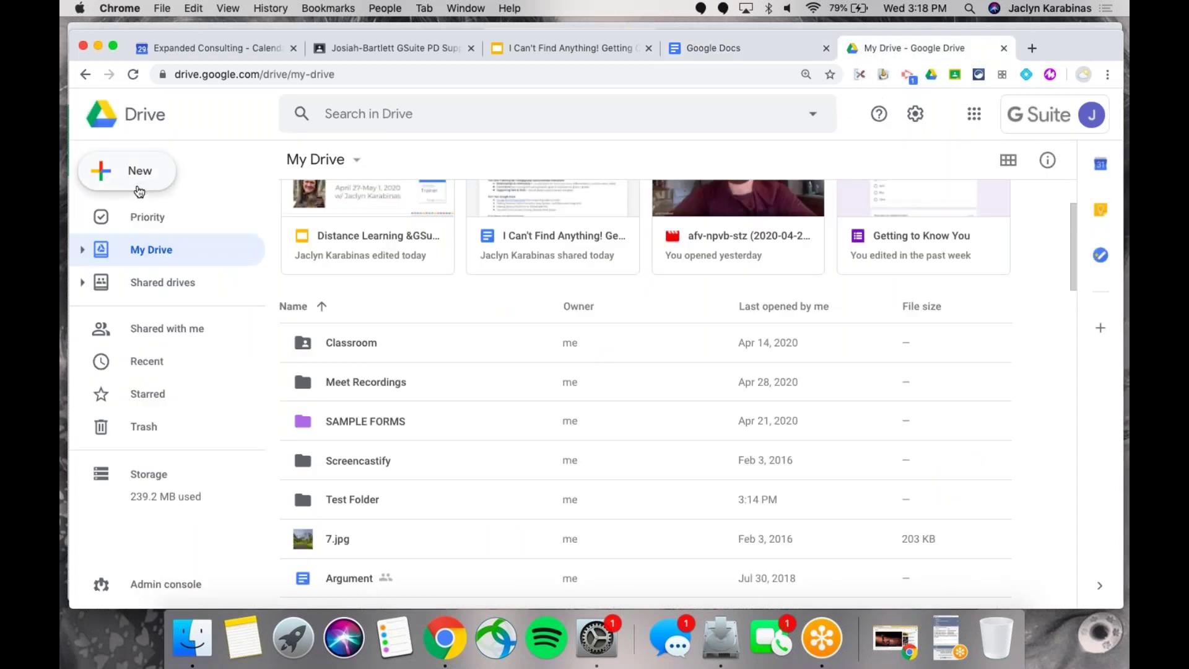
- Open the shared presentation in edit mode, visit Slides home, then return to My Drive
click(523, 53)
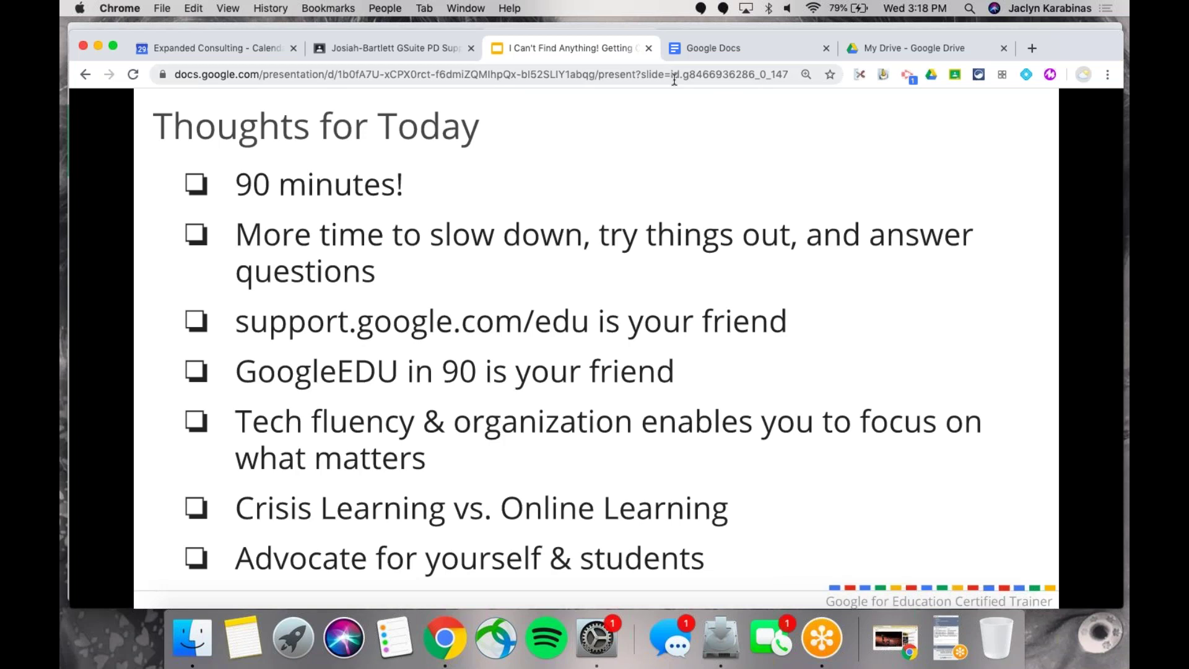
drag(598, 74, 793, 74)
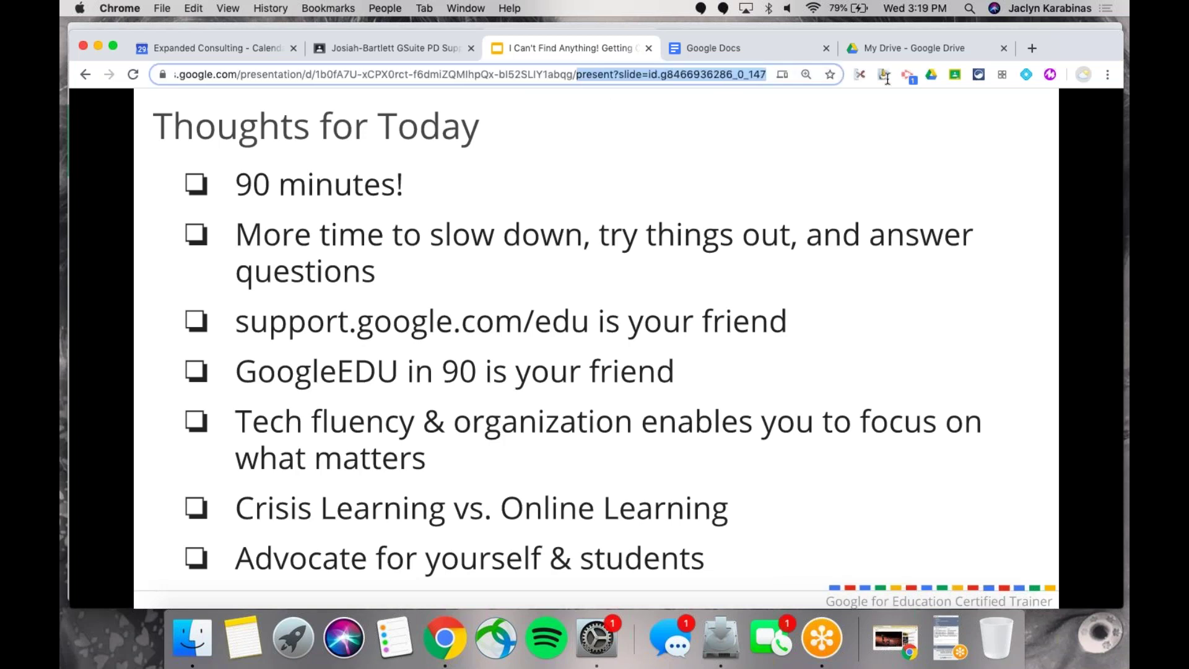
text(edit)
key(Return)
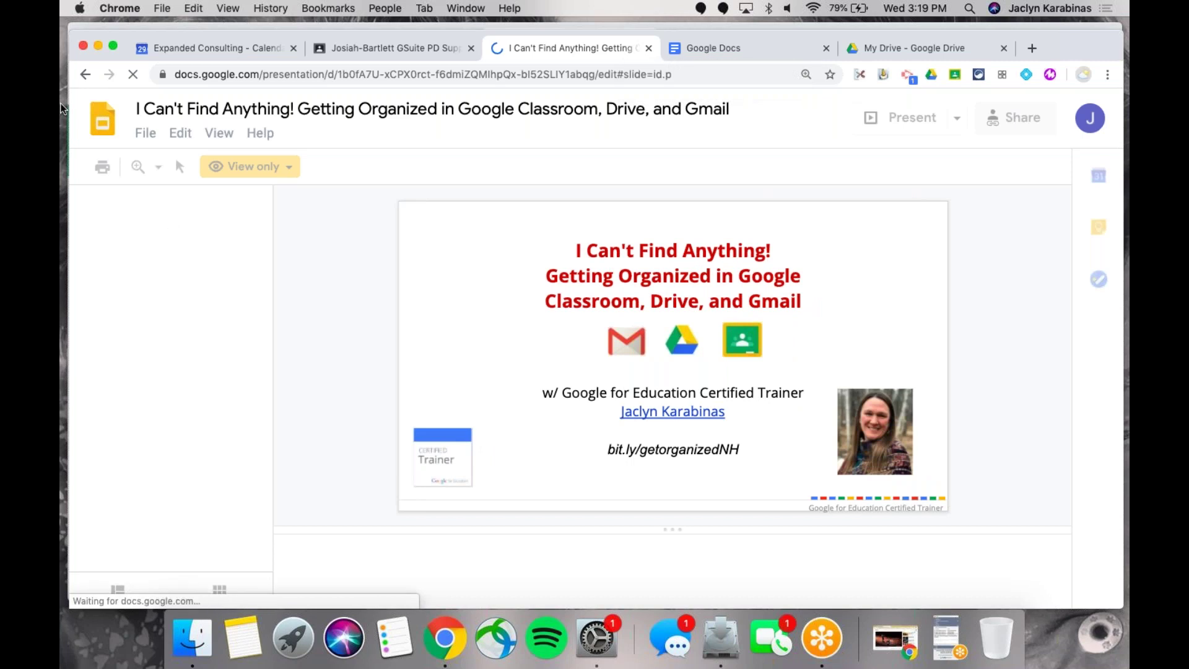
click(103, 127)
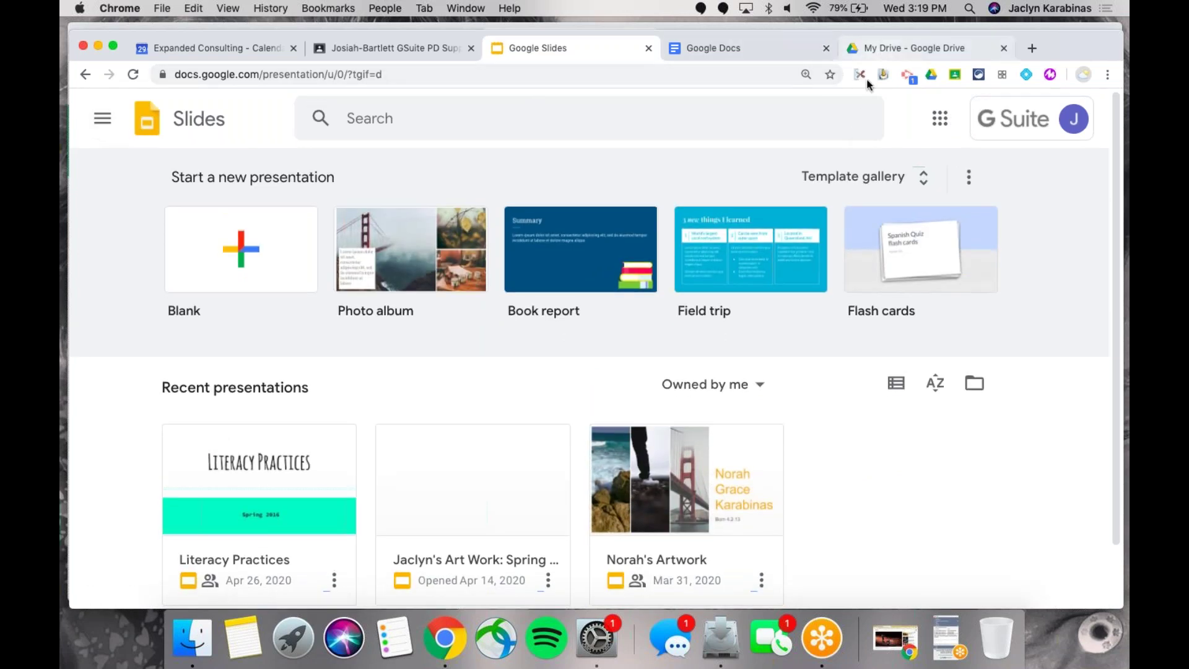
click(876, 54)
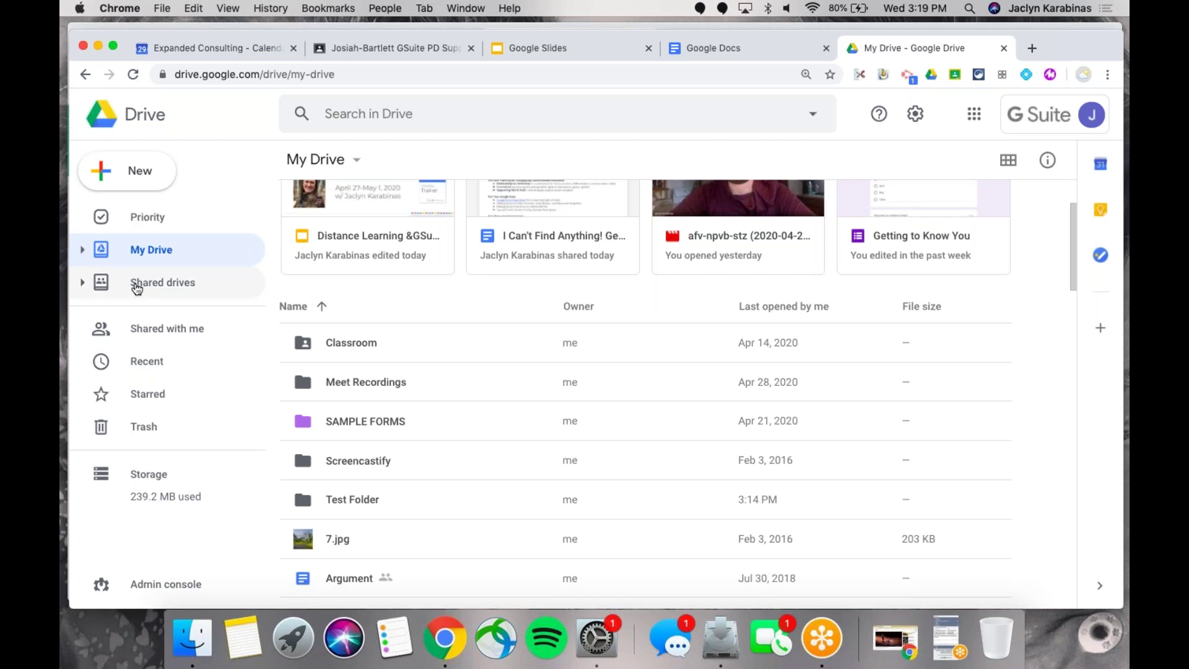
click(84, 283)
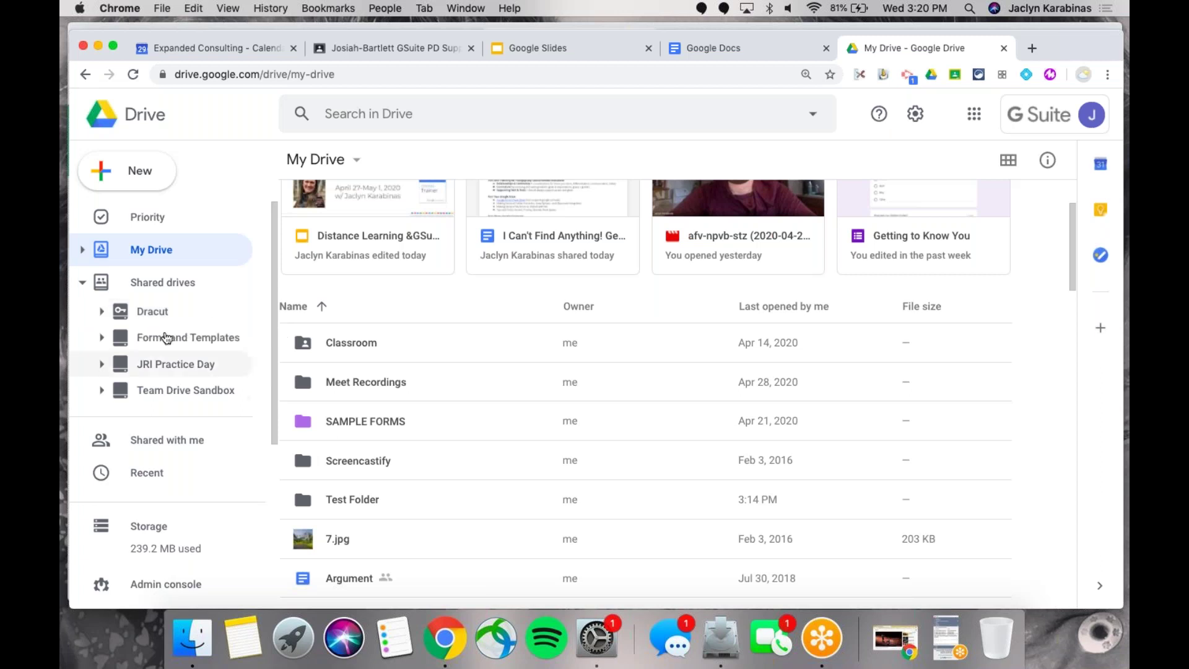
click(83, 283)
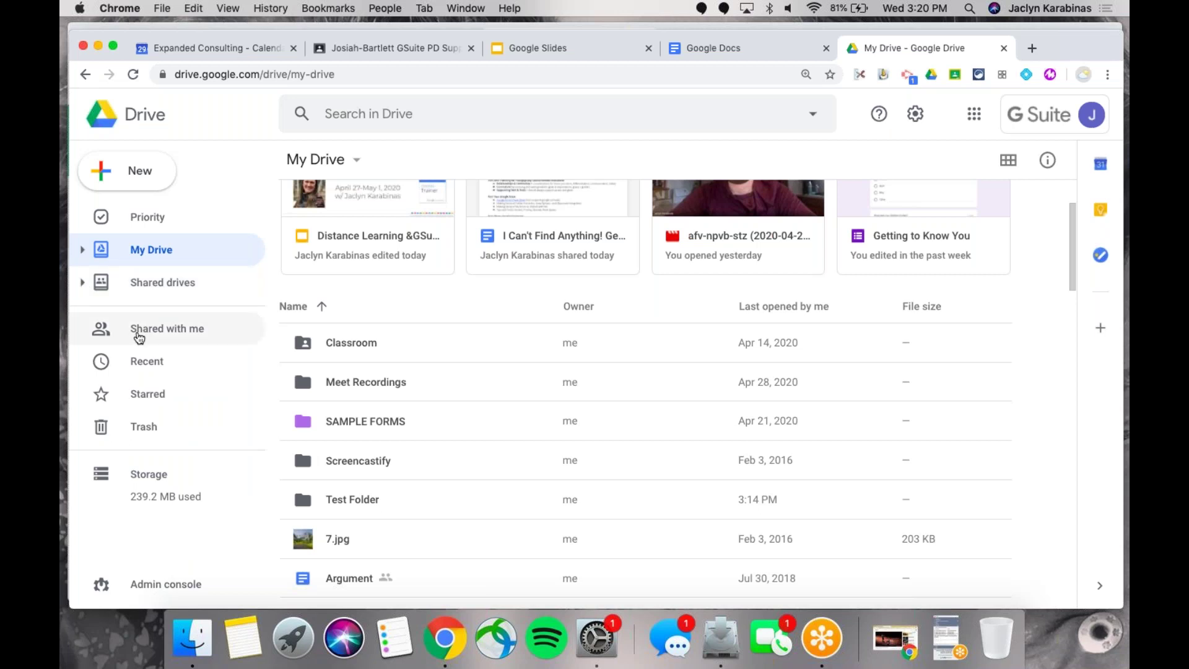
click(139, 334)
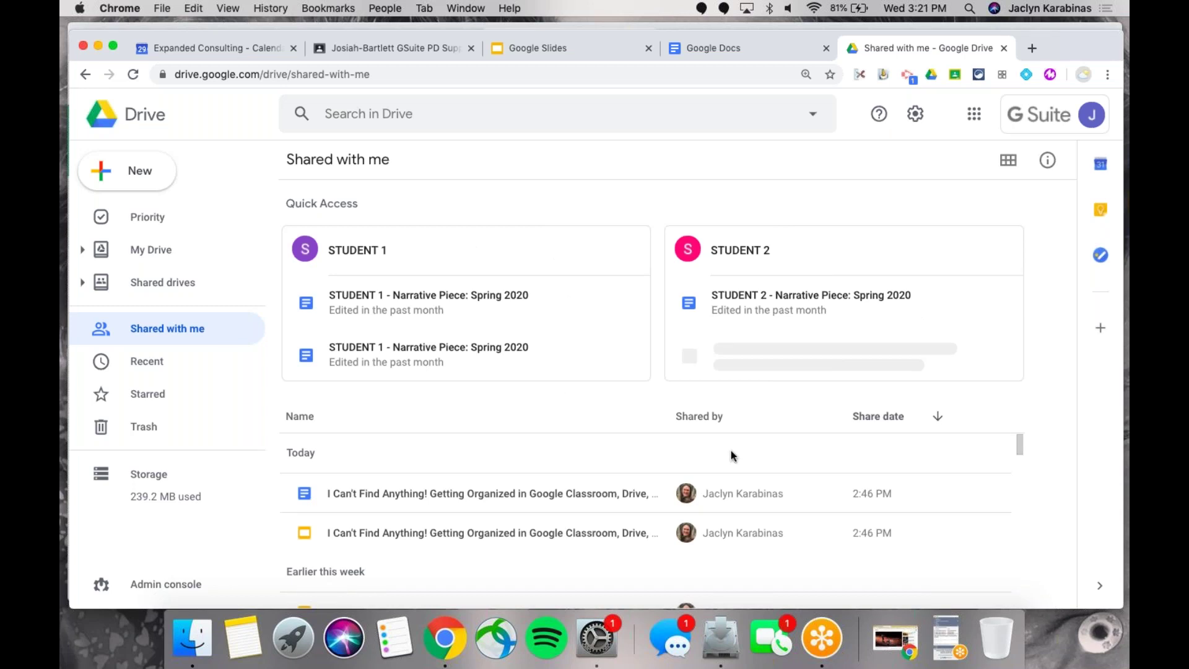
scroll(731, 456, down, 10)
scroll(732, 454, down, 12)
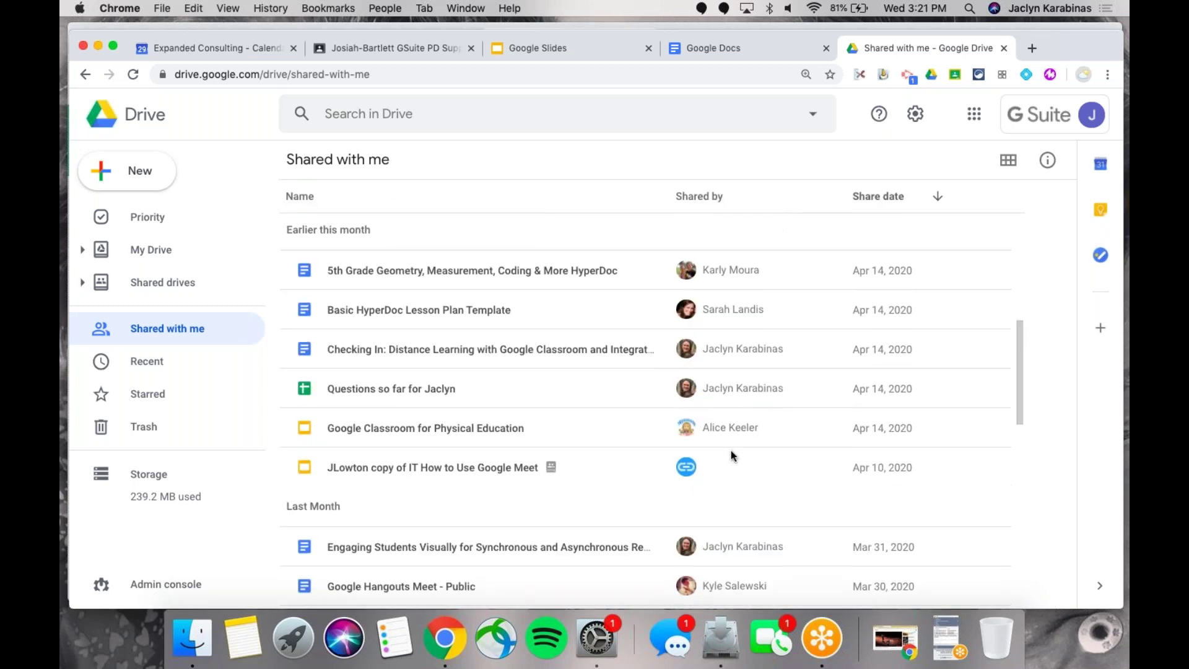
scroll(731, 456, up, 20)
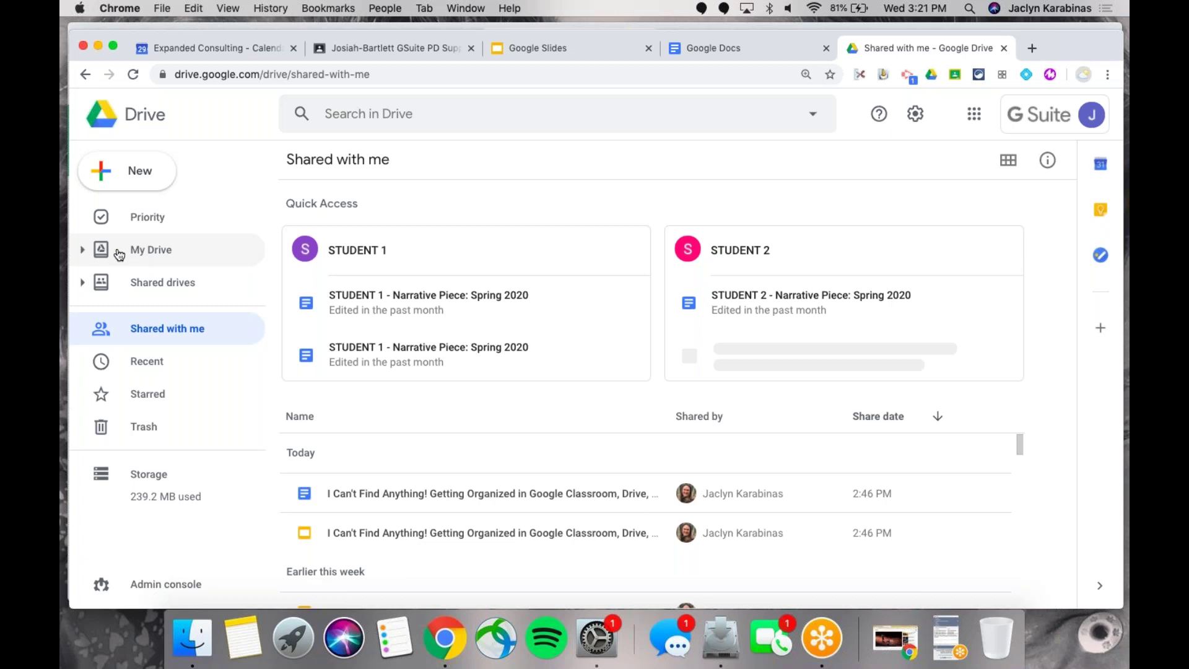
click(198, 254)
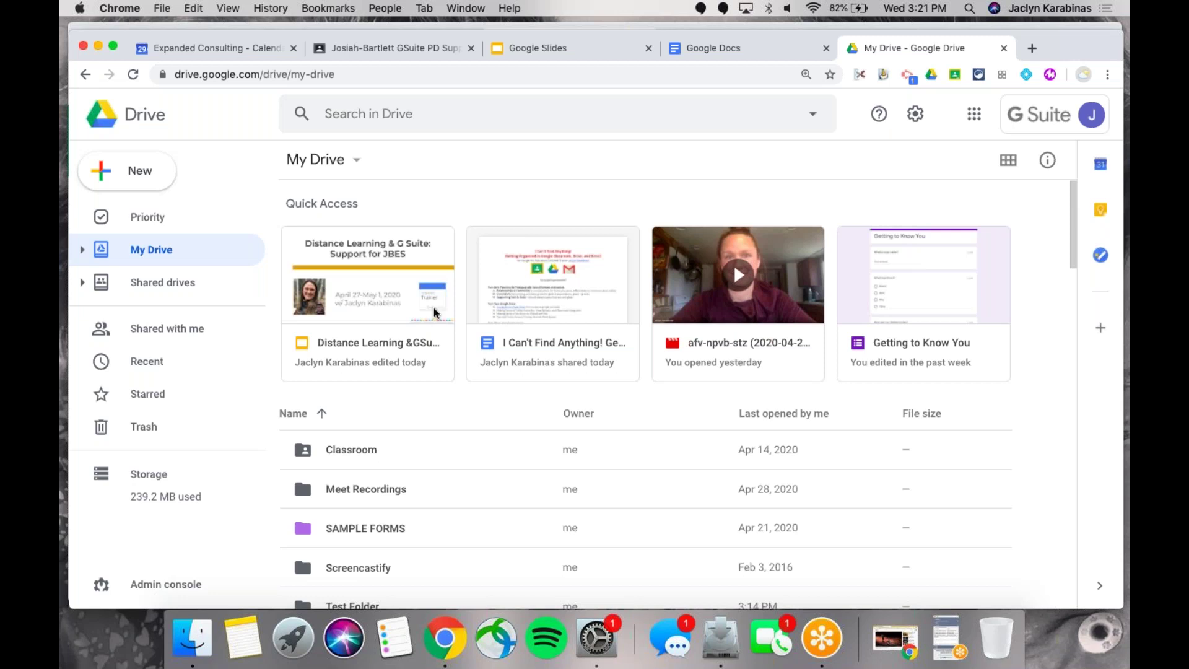
scroll(500, 483, down, 1)
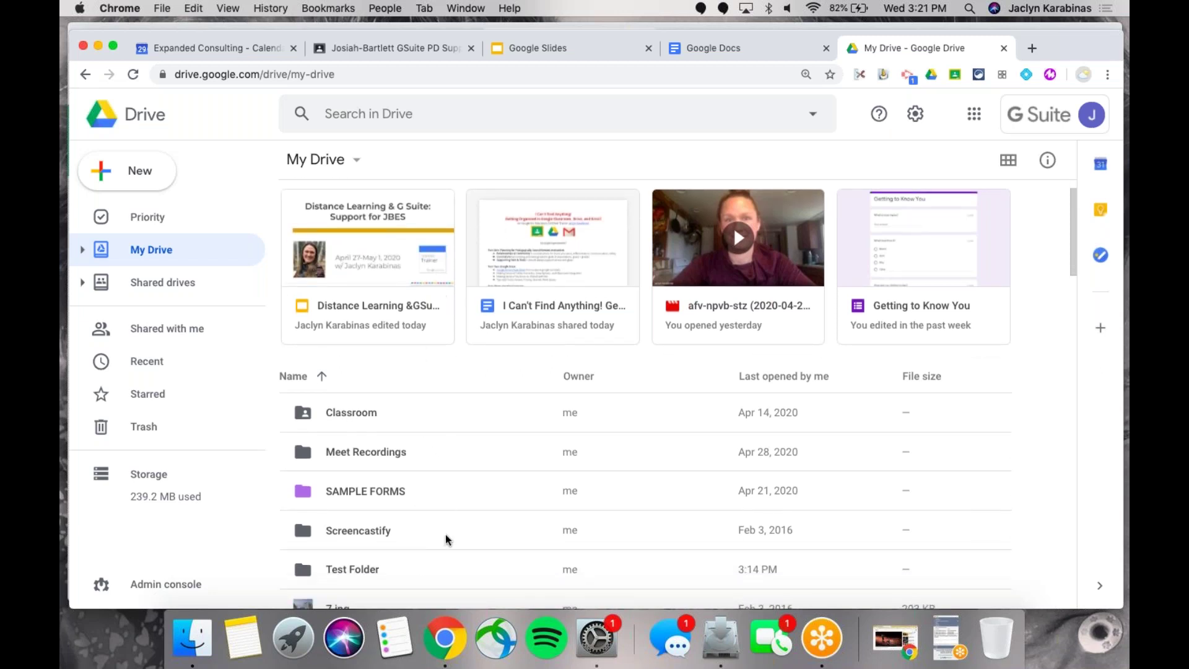
scroll(483, 469, down, 3)
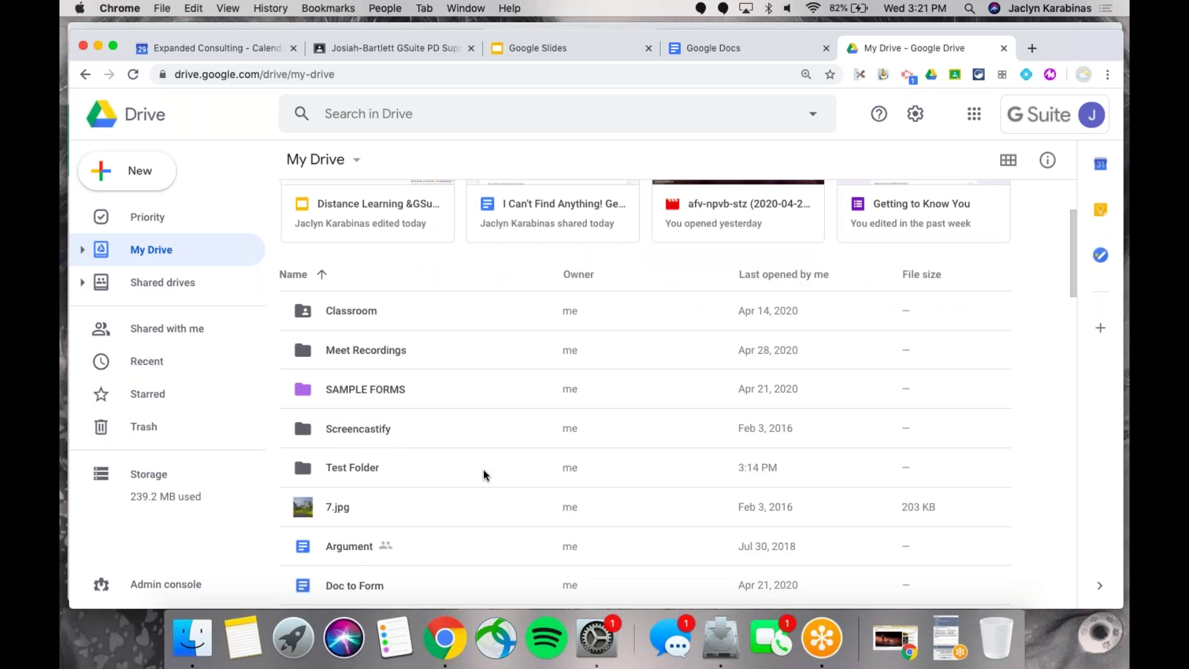
click(348, 316)
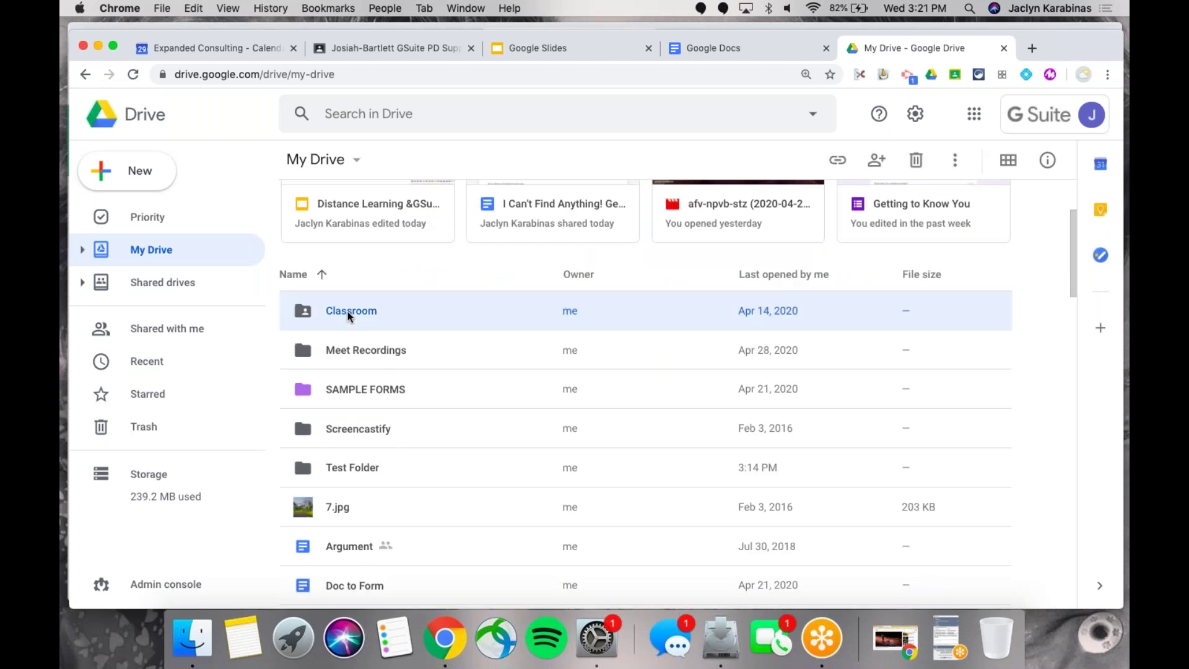
click(355, 470)
click(353, 433)
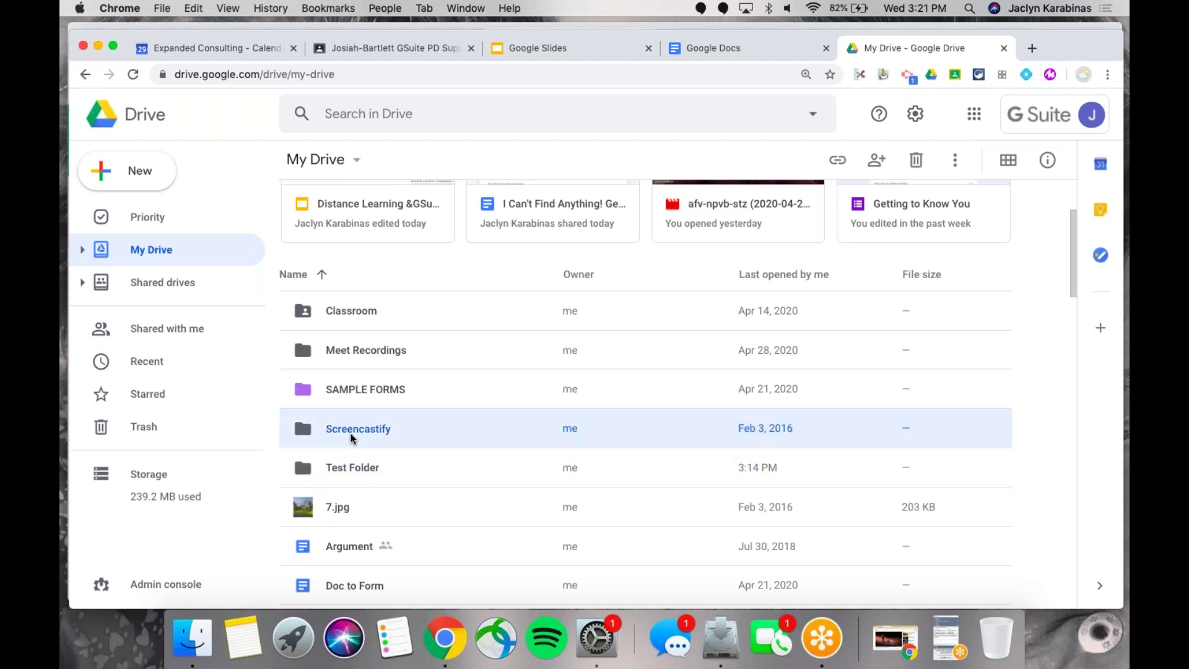
scroll(351, 439, down, 5)
click(345, 425)
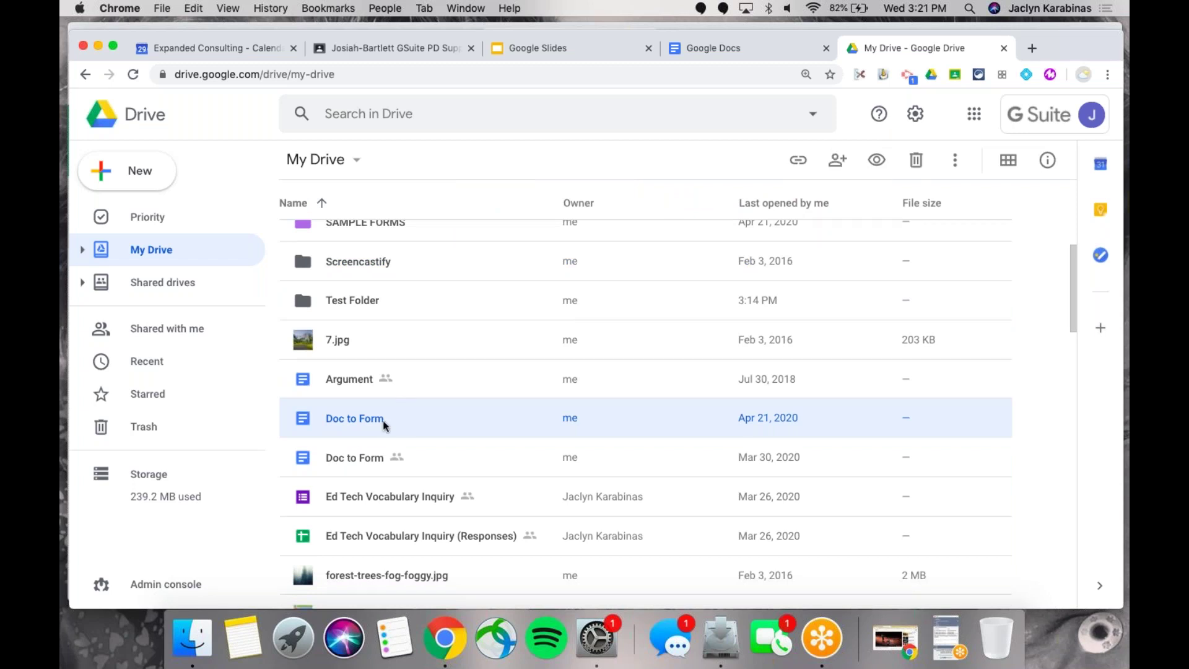
scroll(383, 421, up, 5)
scroll(383, 422, up, 3)
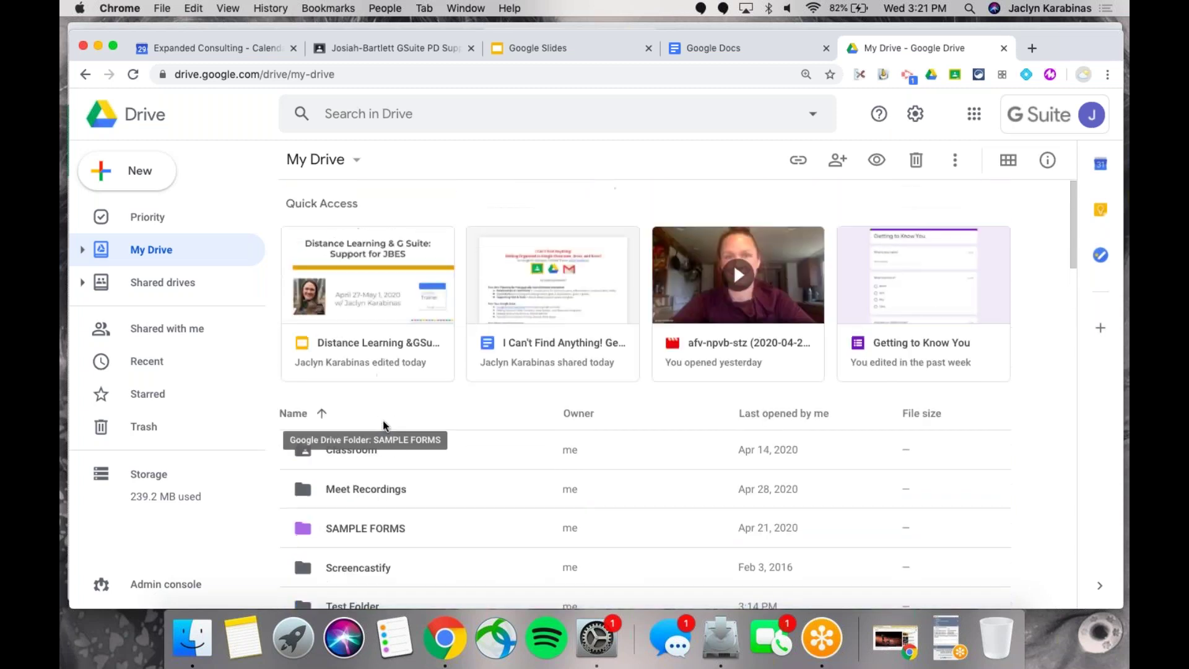
- Browse Shared with me files, such as Basic HyperDoc Lesson Plan Template
click(222, 333)
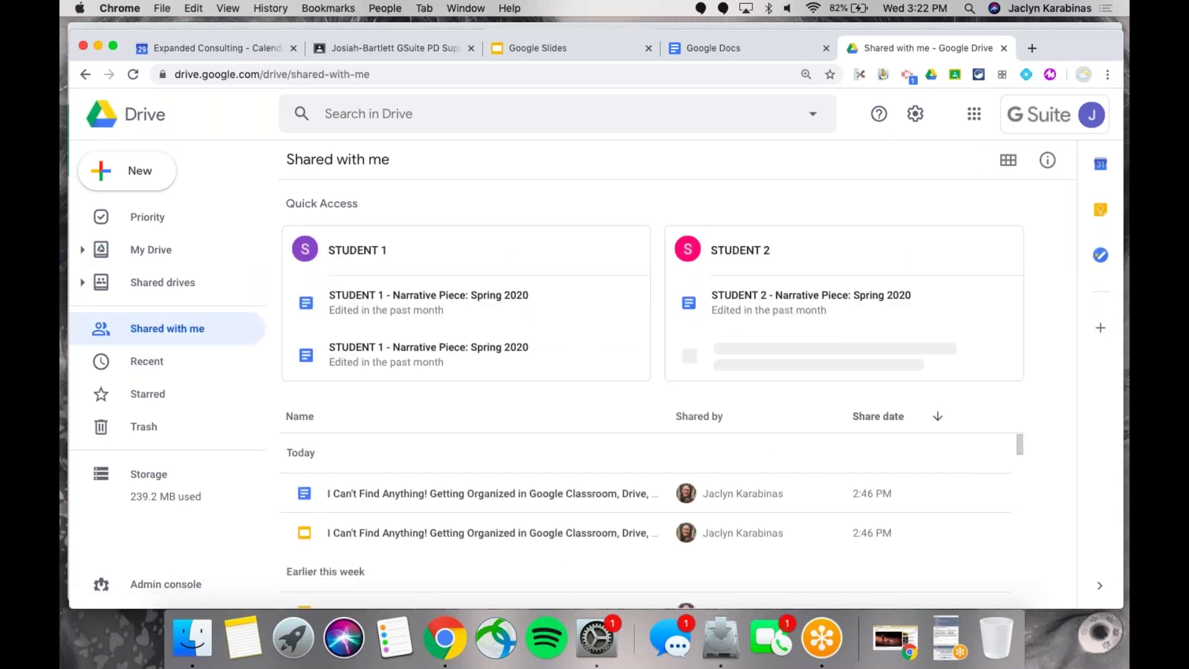
scroll(888, 441, down, 10)
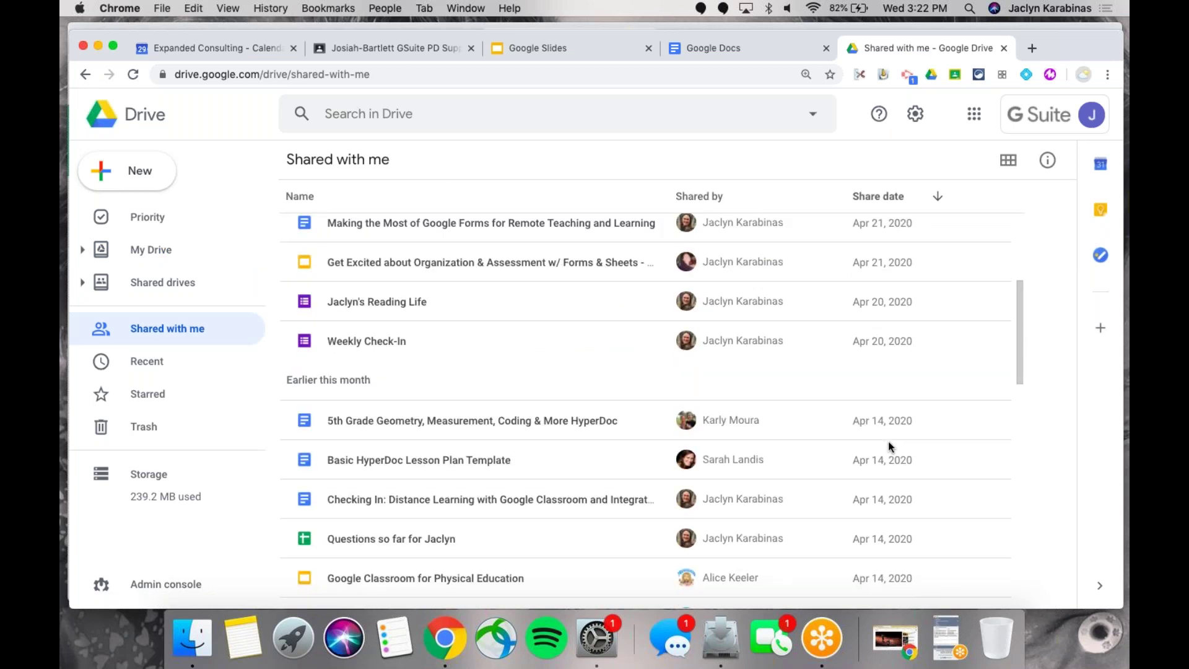
scroll(888, 442, down, 5)
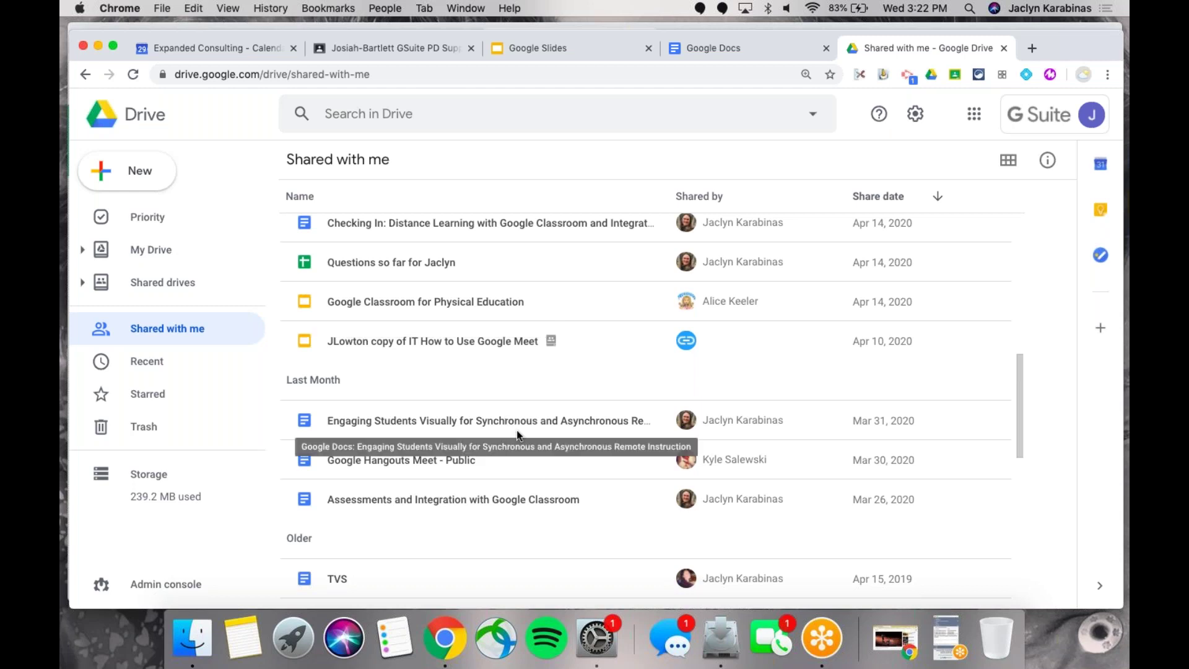
scroll(517, 328, down, 3)
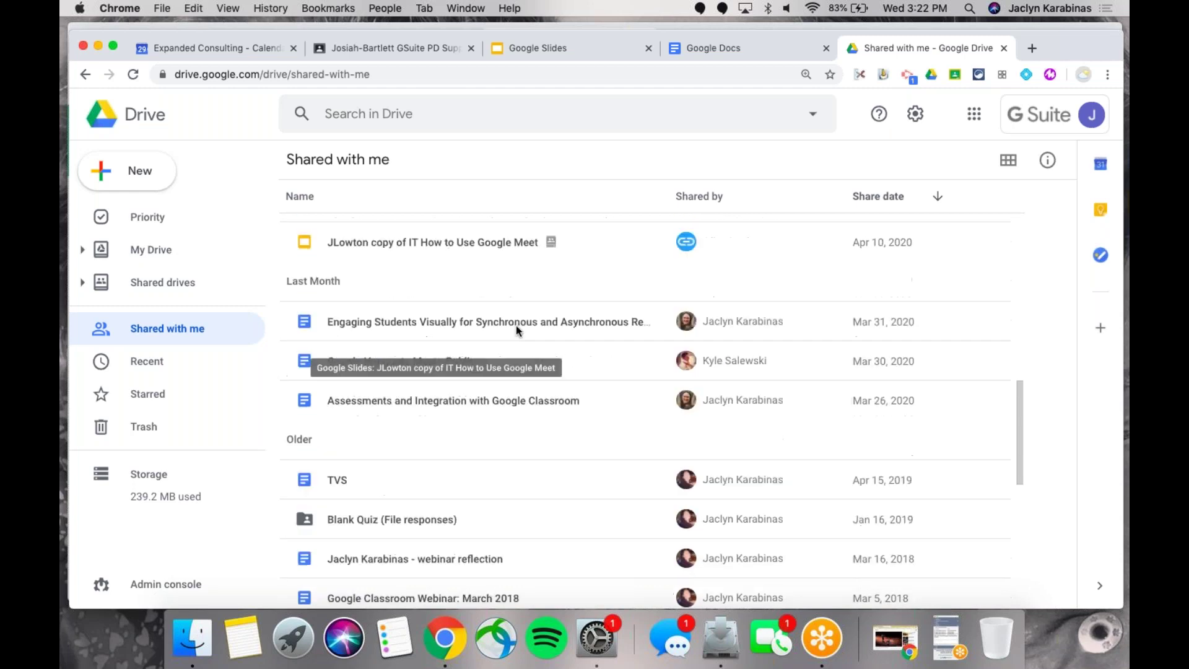
scroll(517, 327, up, 5)
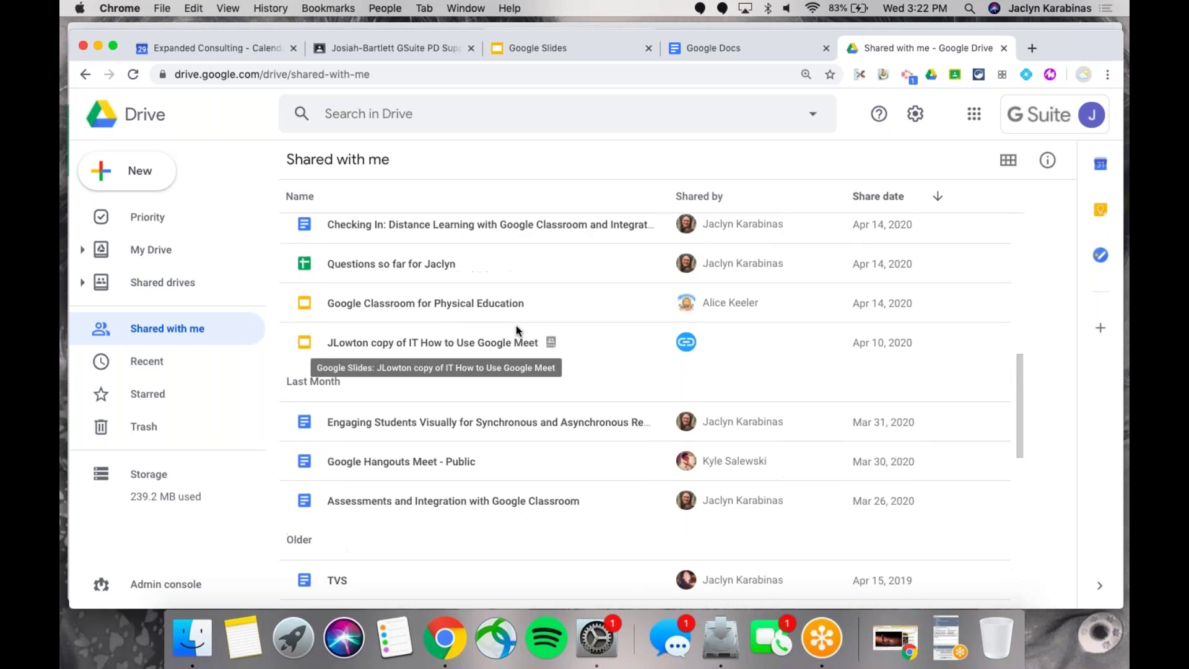
scroll(549, 254, up, 1)
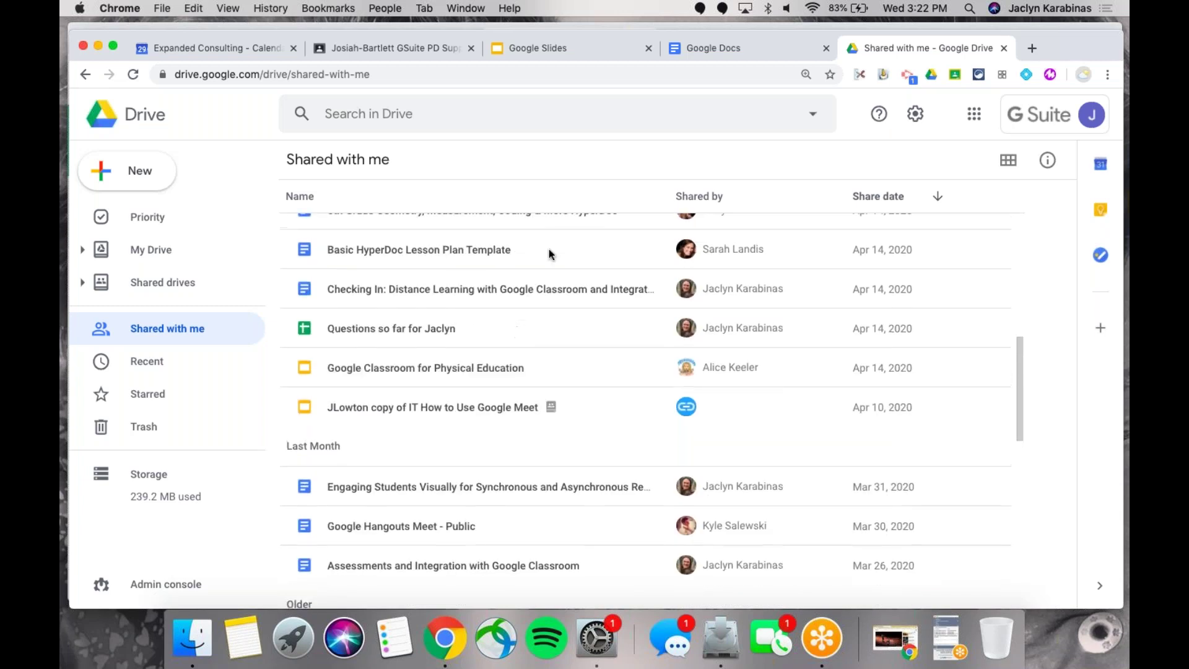
- Add a shortcut to the Basic HyperDoc Lesson Plan Template in My Drive > Test Folder
click(549, 254)
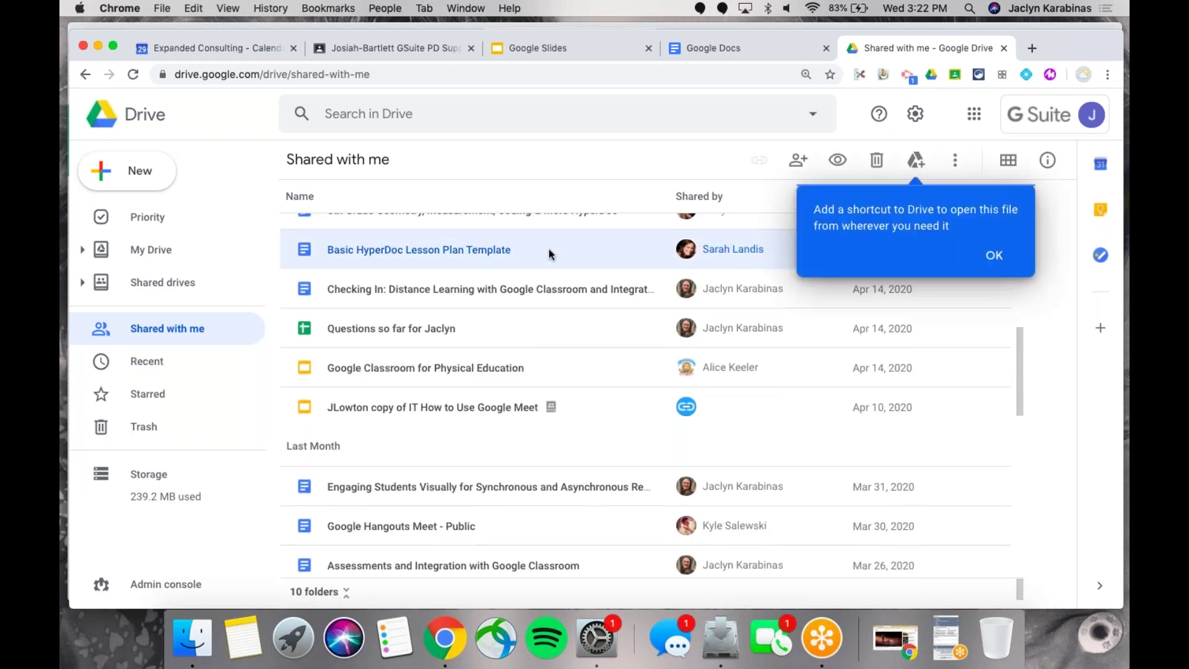
click(993, 256)
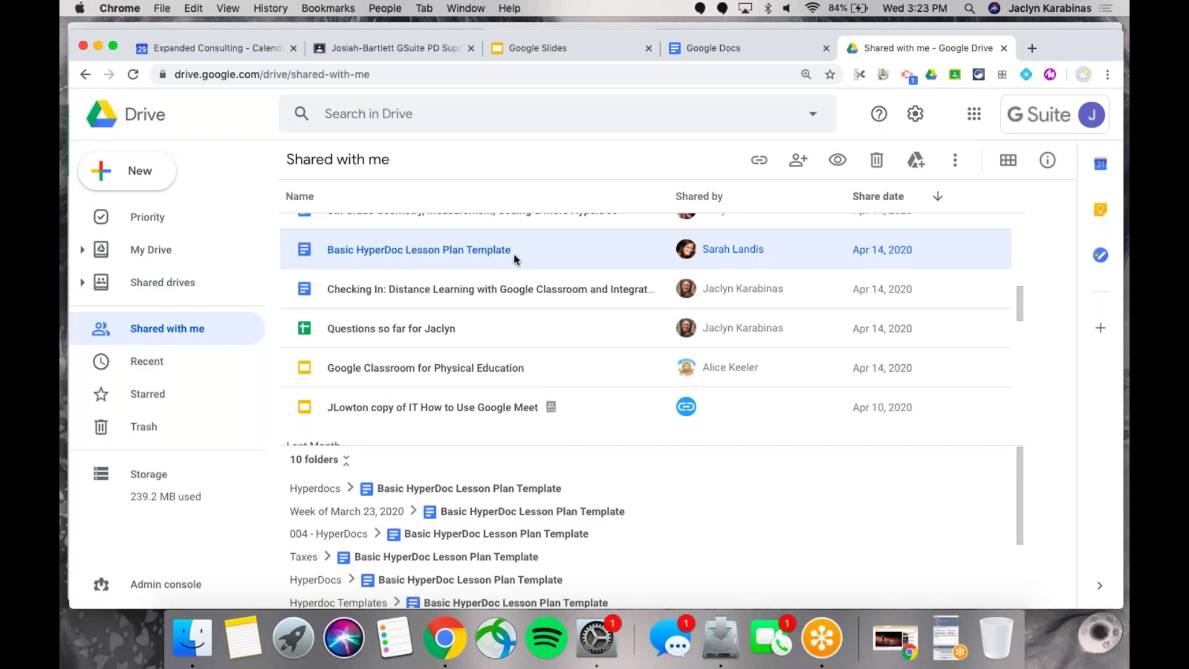
click(916, 161)
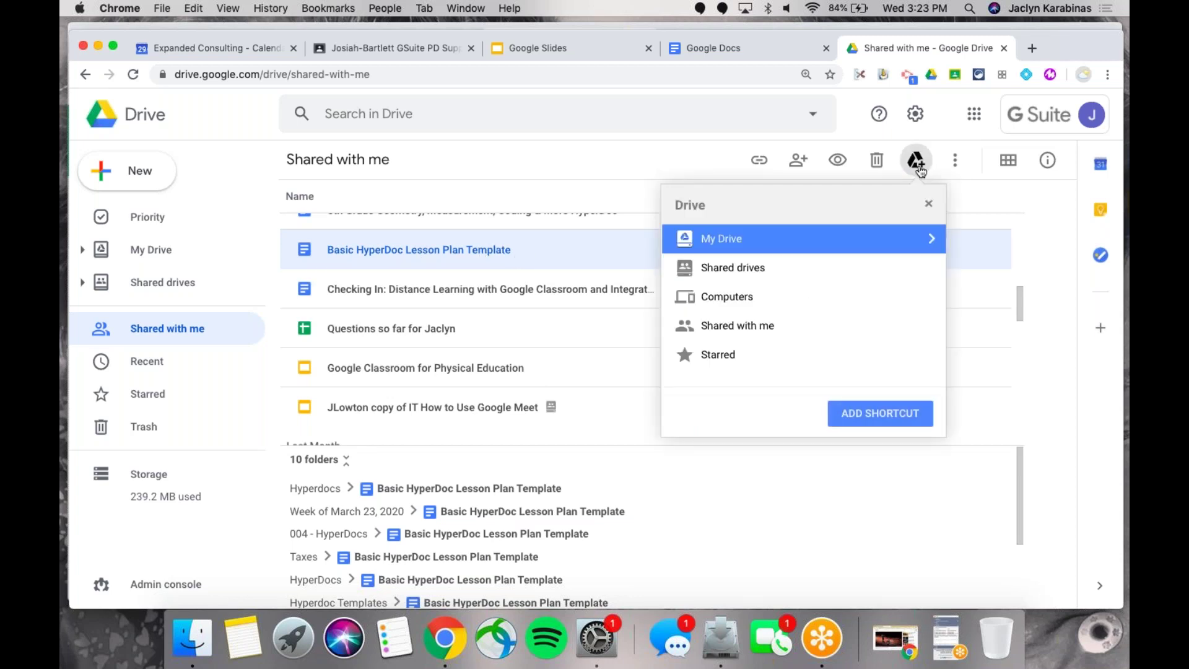
click(933, 241)
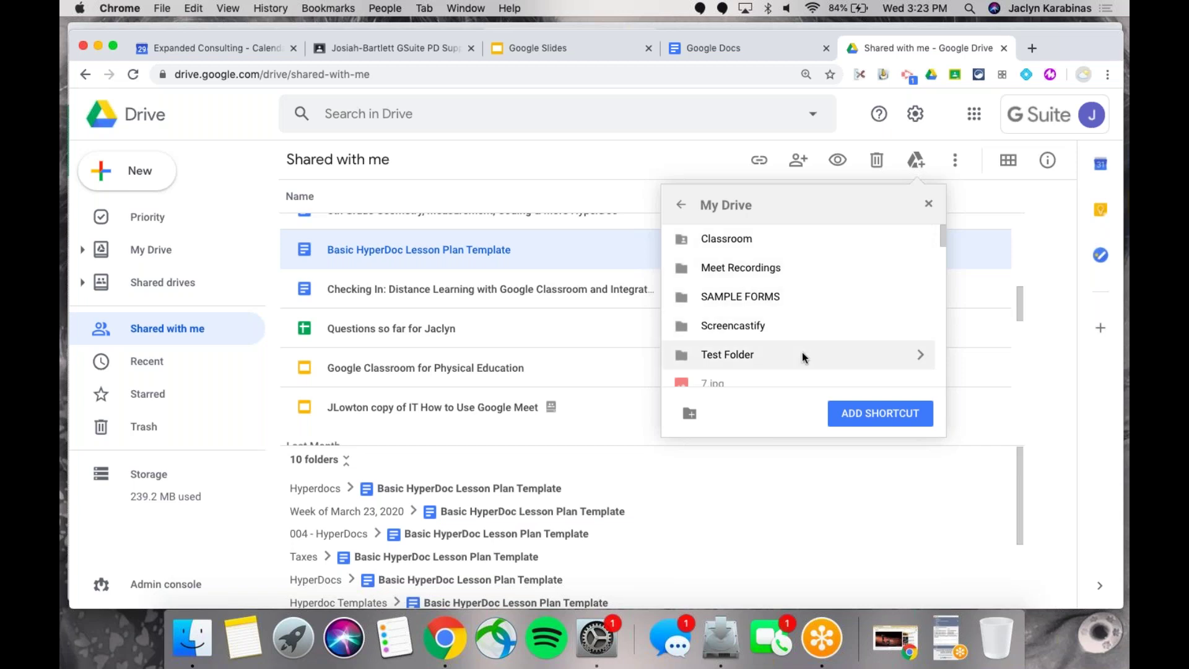
click(724, 351)
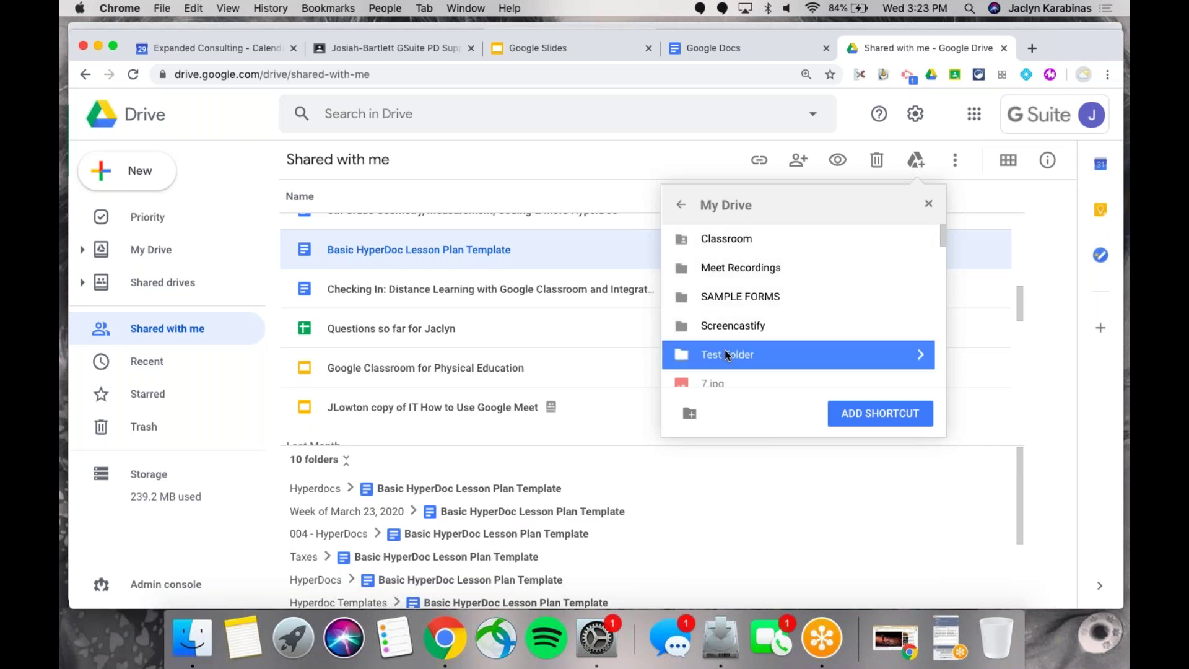
click(920, 354)
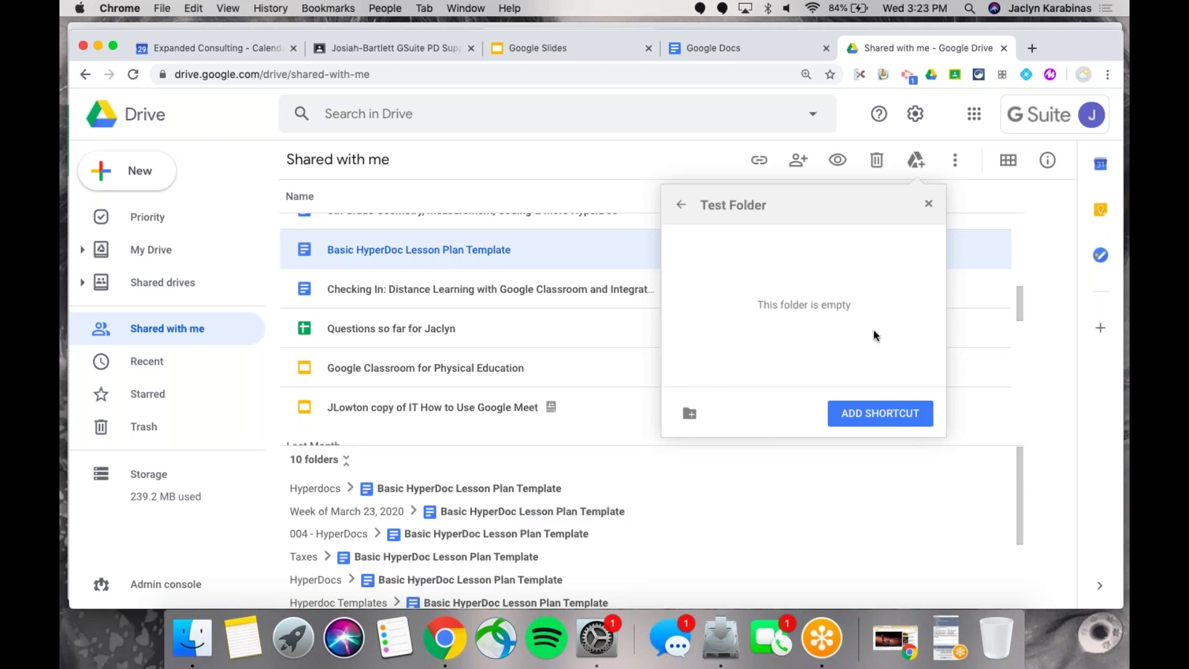
click(866, 415)
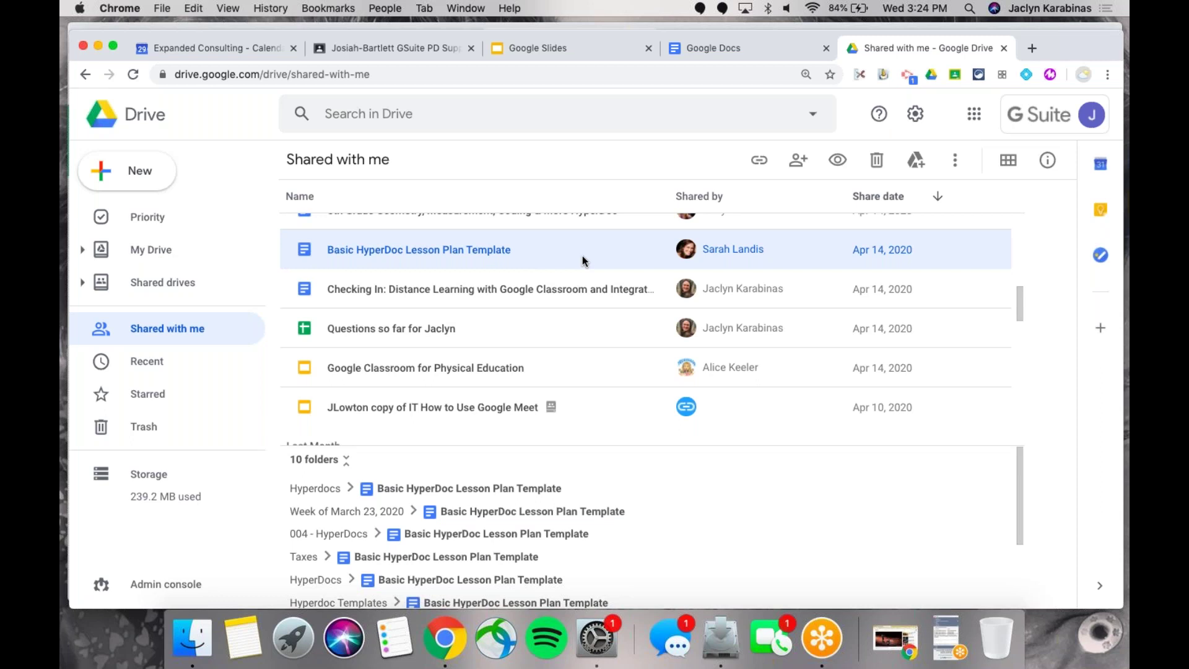
- Remove the Basic HyperDoc Lesson Plan Template from Shared with me, then go back to My Drive
drag(394, 264, 186, 427)
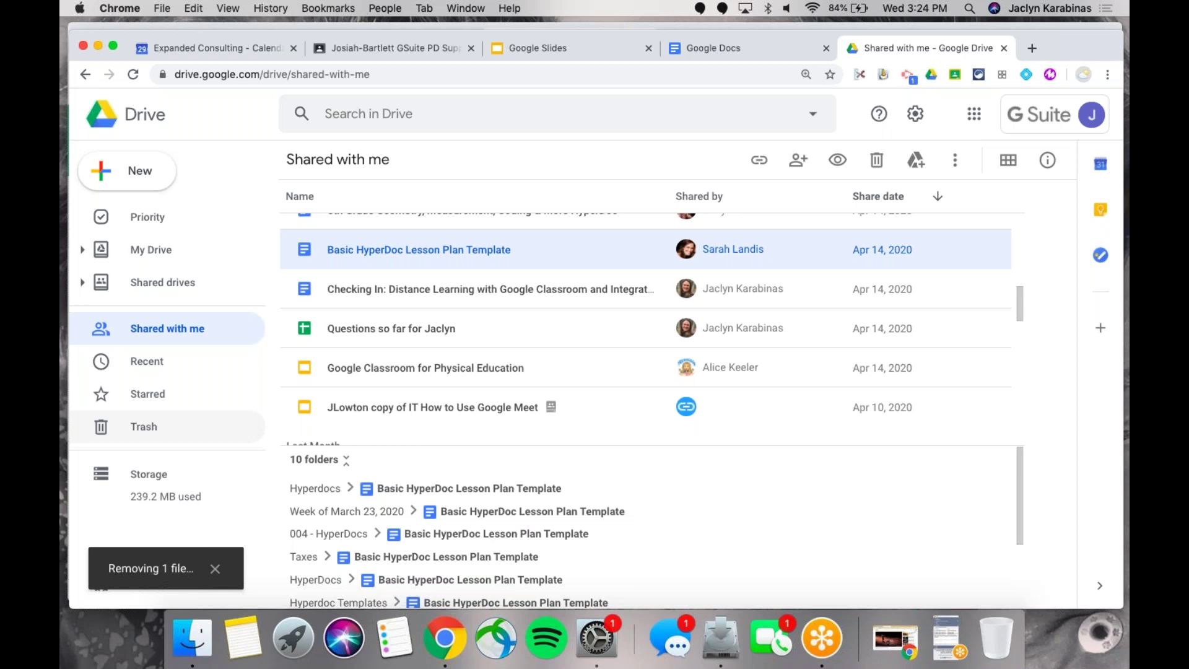
click(144, 251)
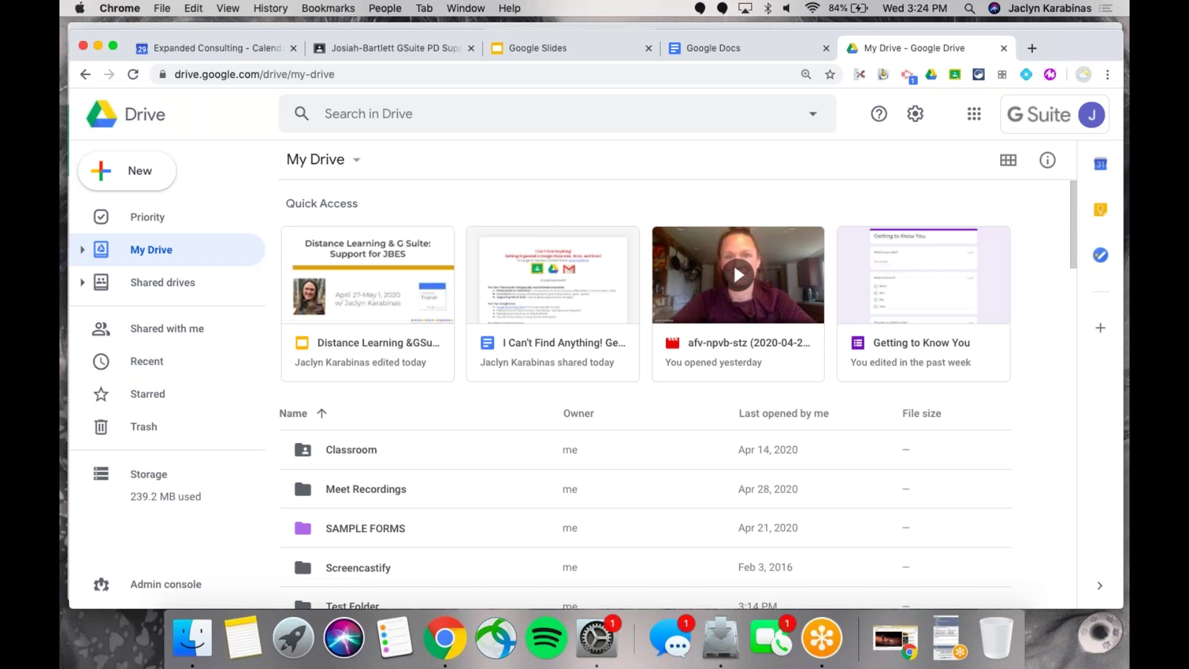
click(153, 331)
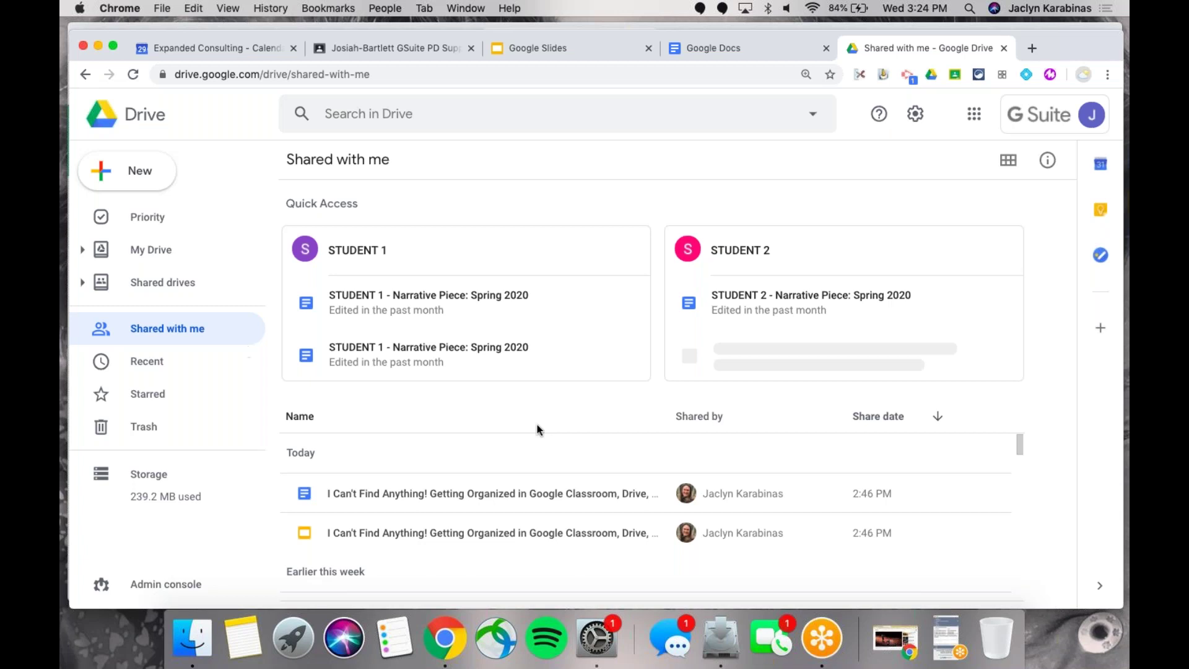
scroll(518, 524, down, 10)
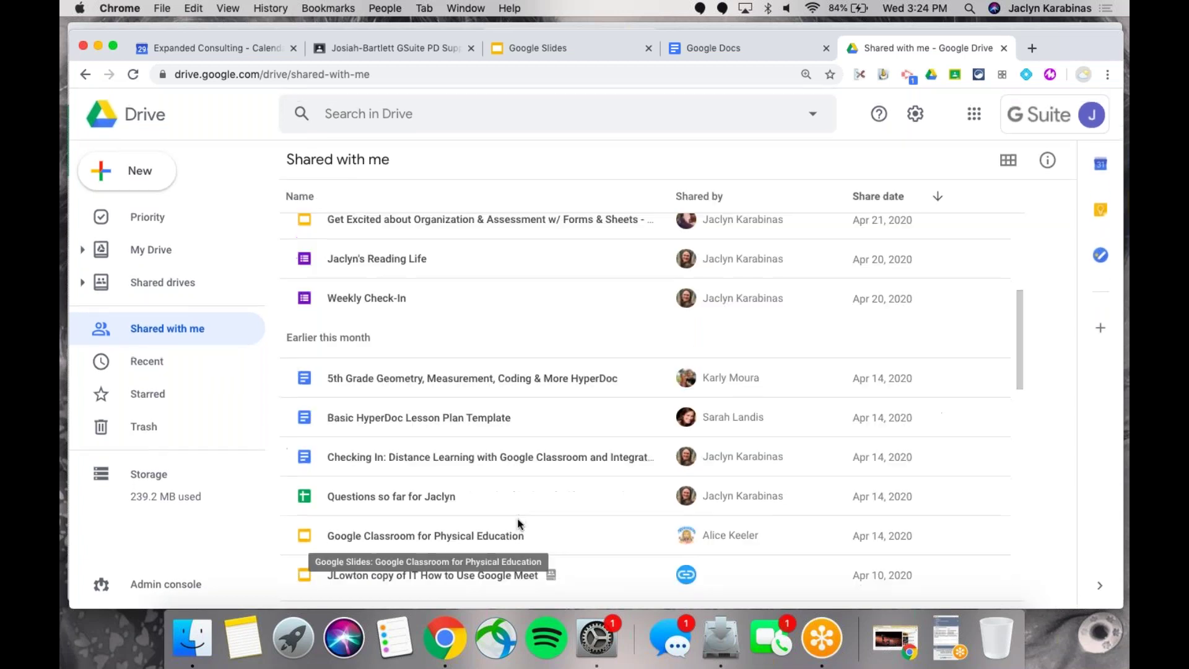
scroll(518, 524, down, 15)
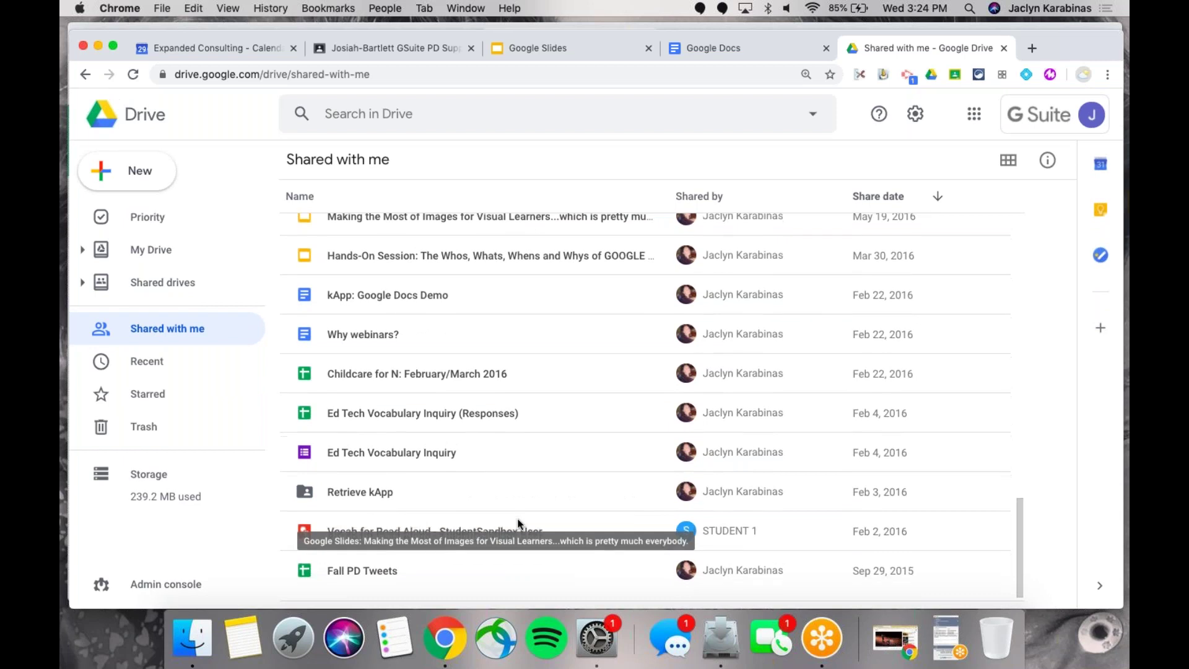
key(Delete)
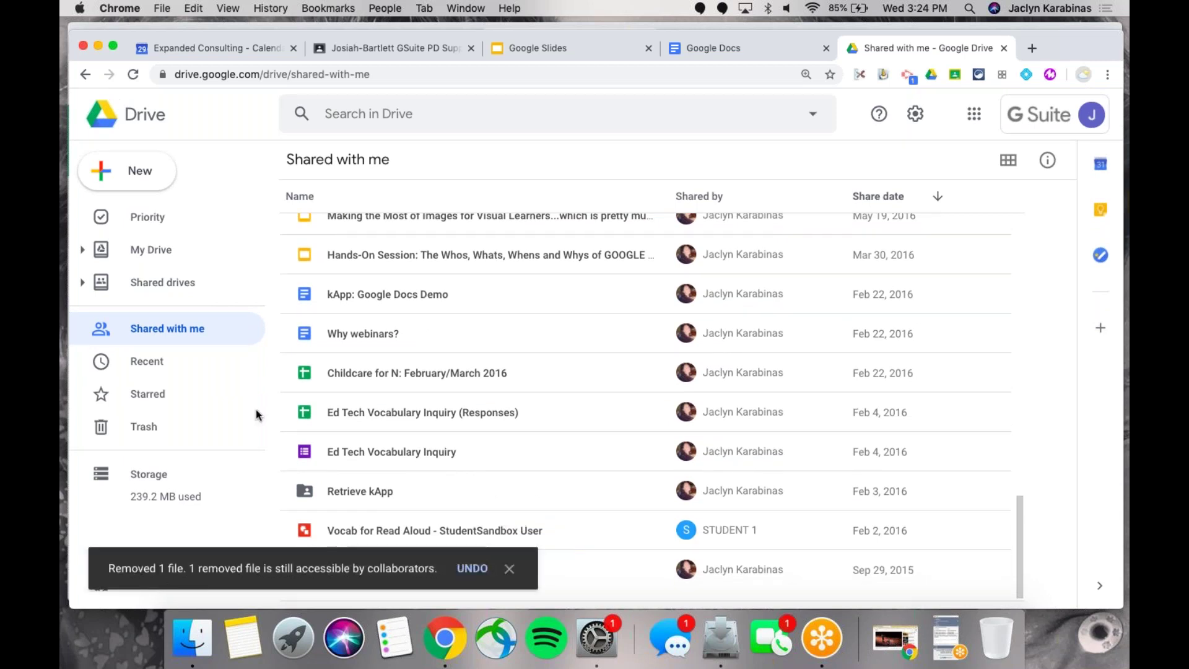
scroll(419, 385, up, 10)
scroll(420, 389, up, 5)
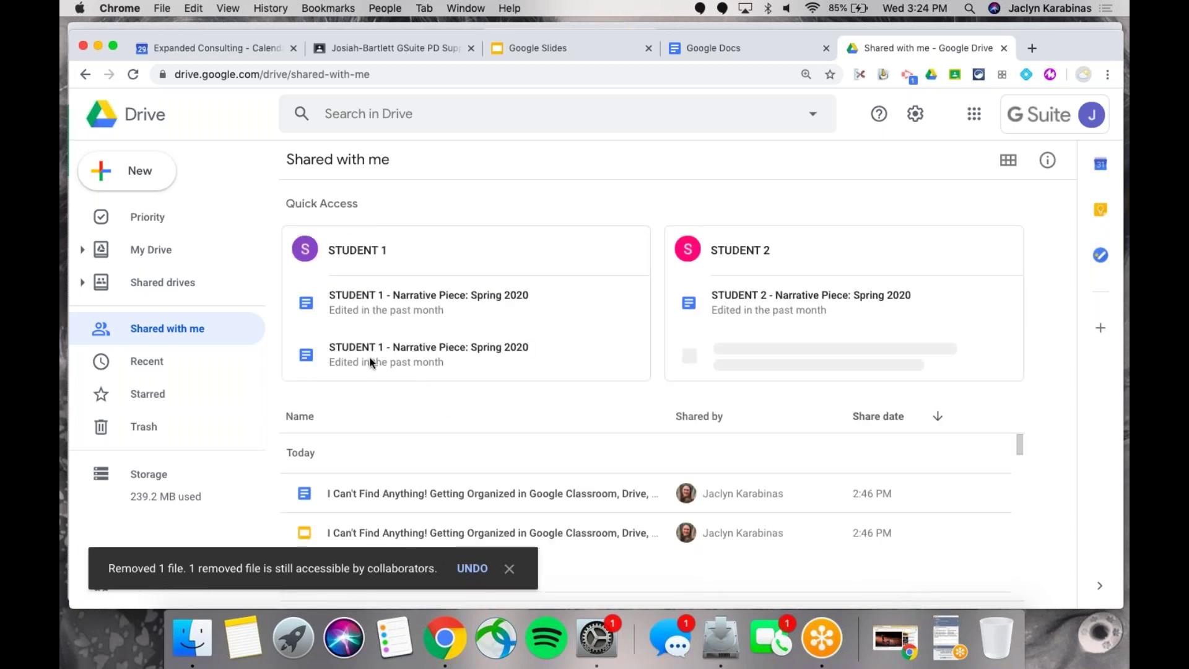
click(117, 253)
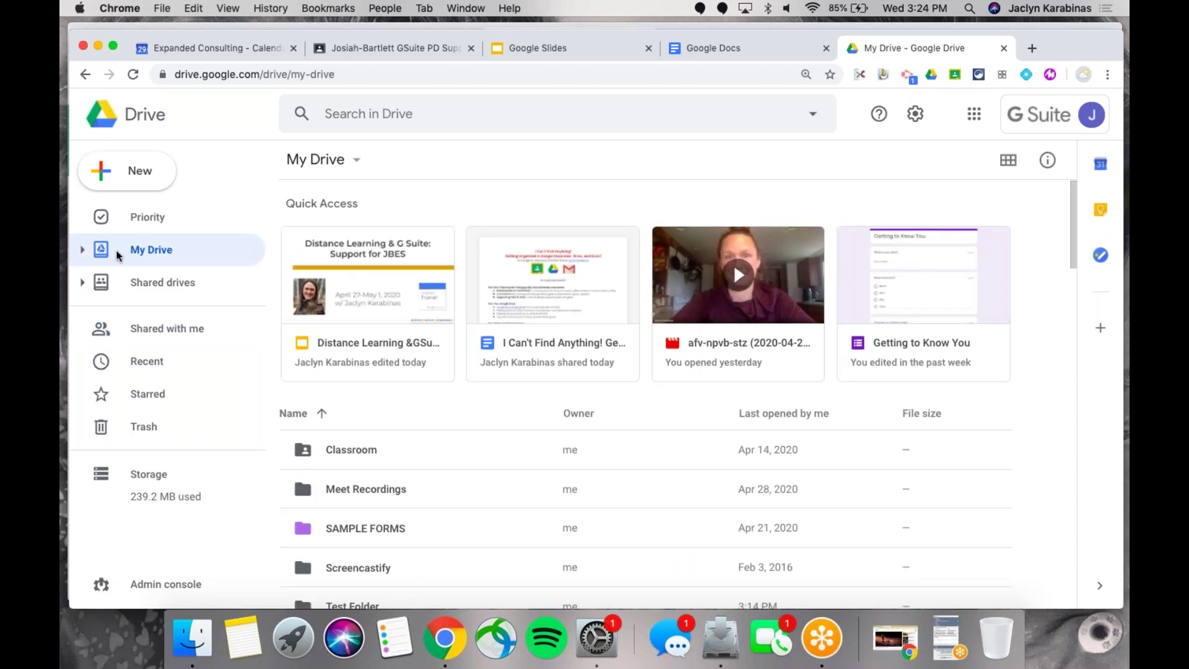
double_click(363, 453)
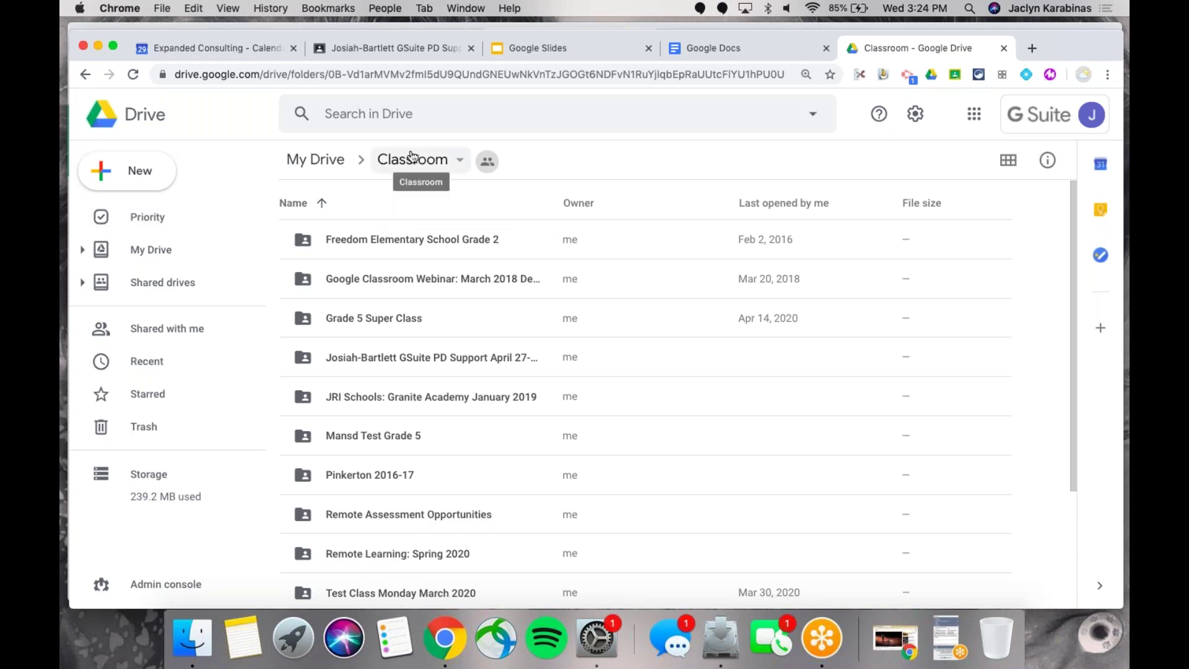
click(317, 163)
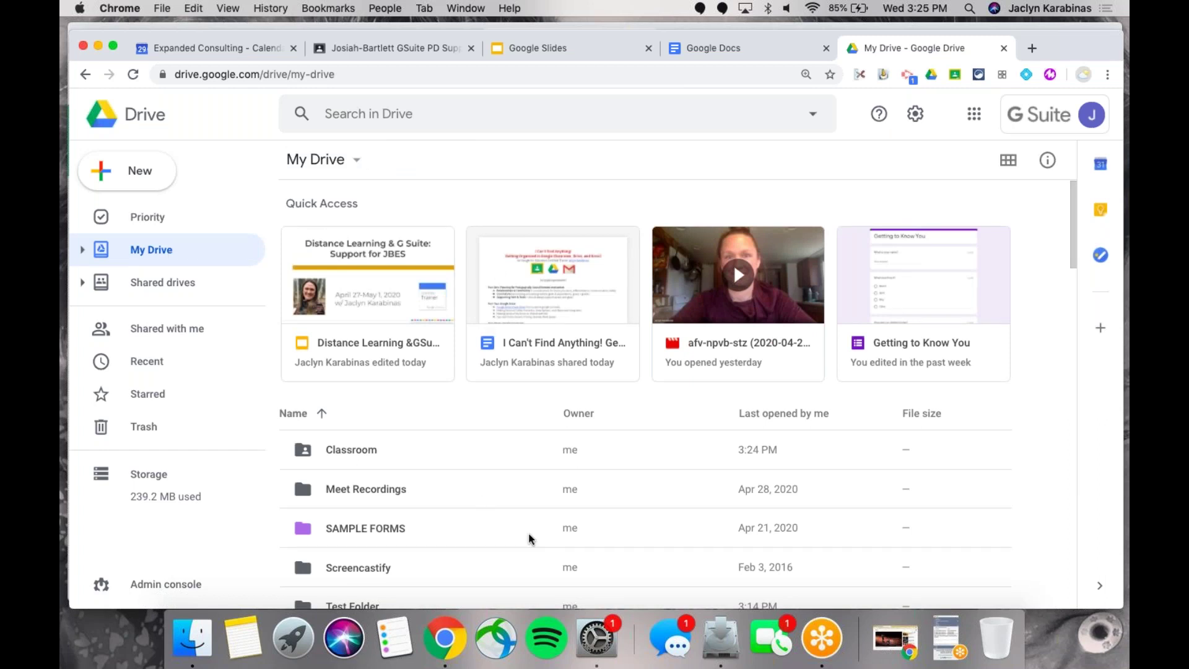
scroll(528, 539, down, 10)
scroll(529, 539, down, 10)
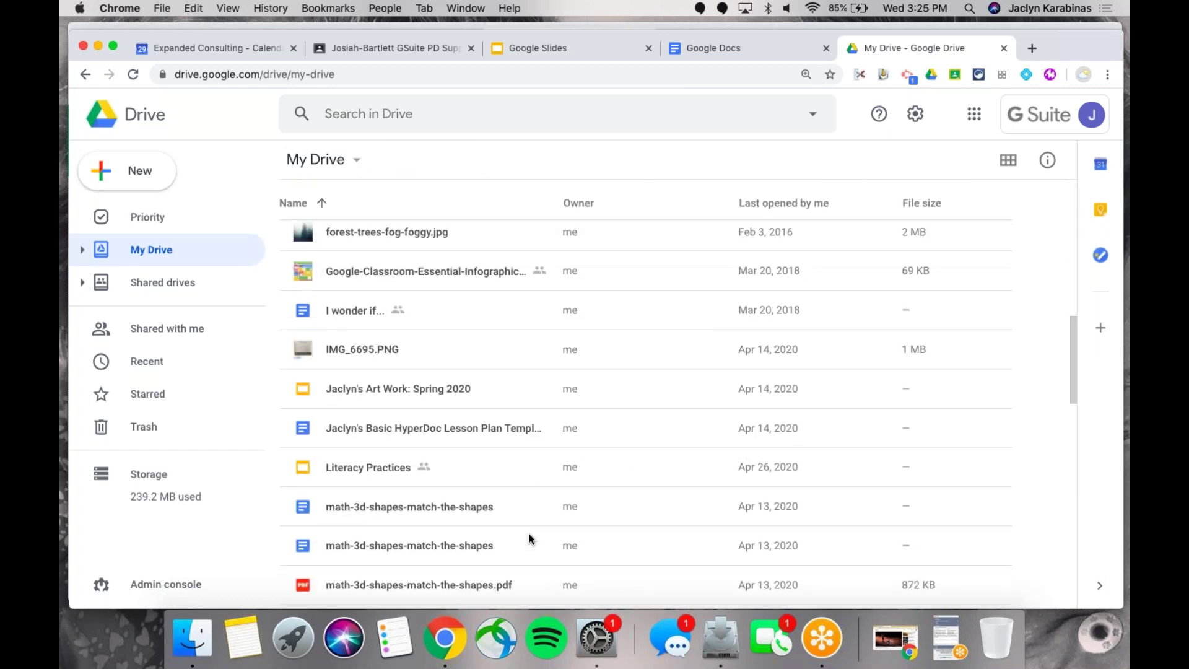
scroll(529, 539, up, 20)
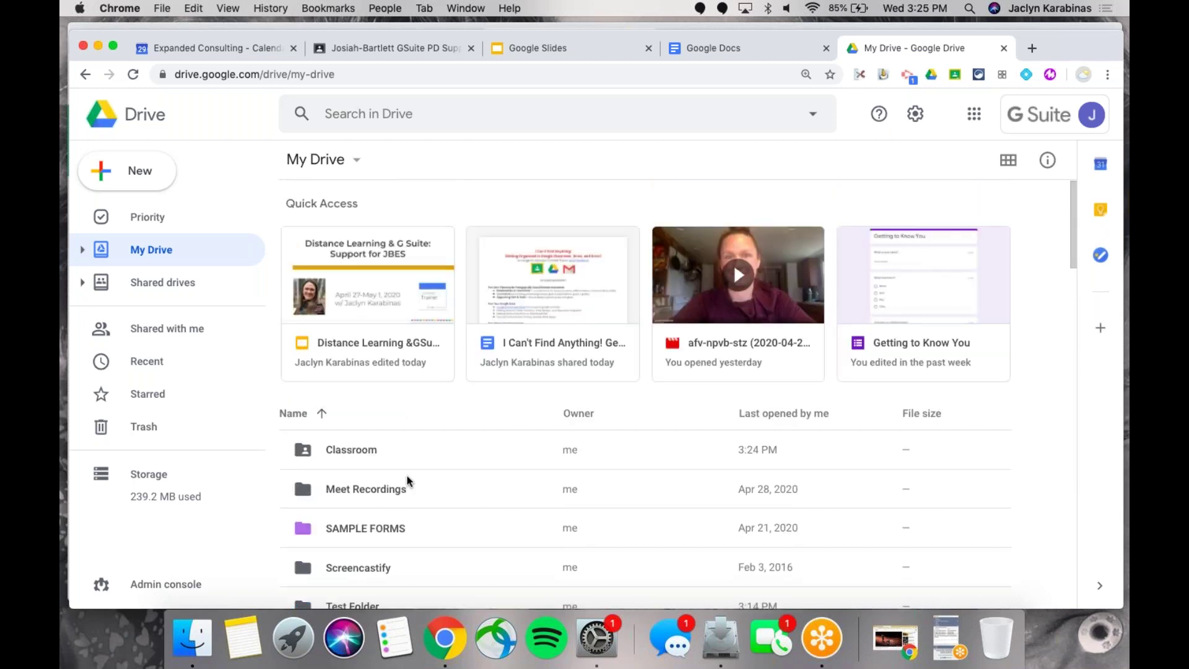
scroll(409, 481, down, 5)
scroll(408, 481, up, 4)
scroll(408, 481, down, 4)
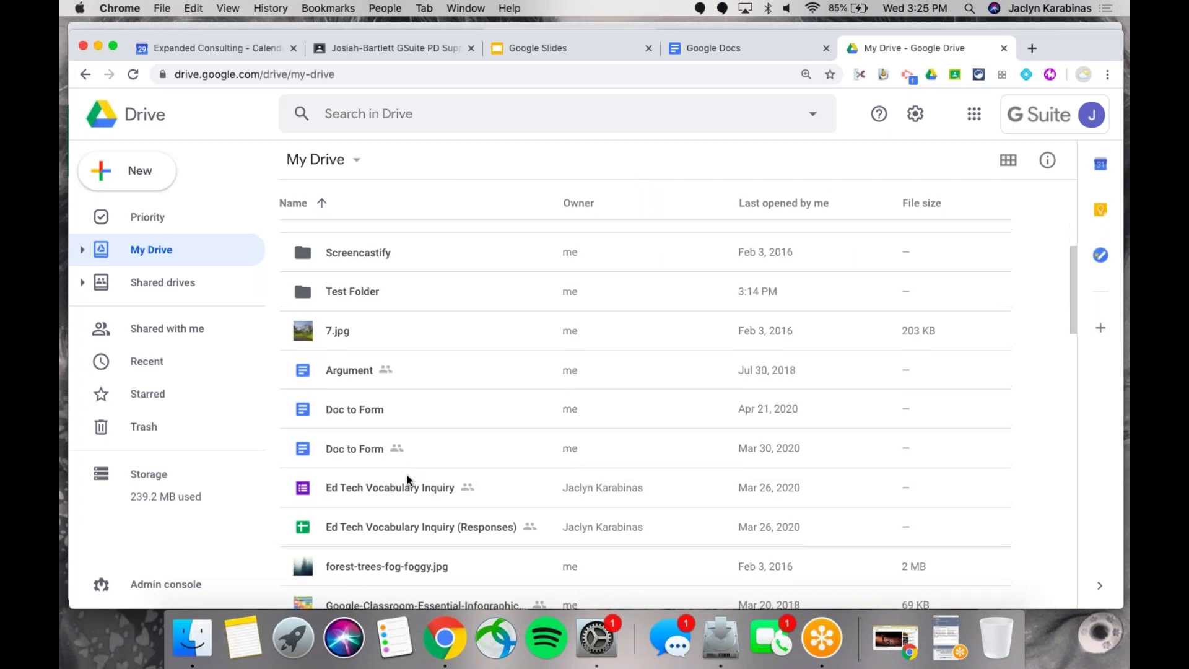
scroll(408, 481, up, 1)
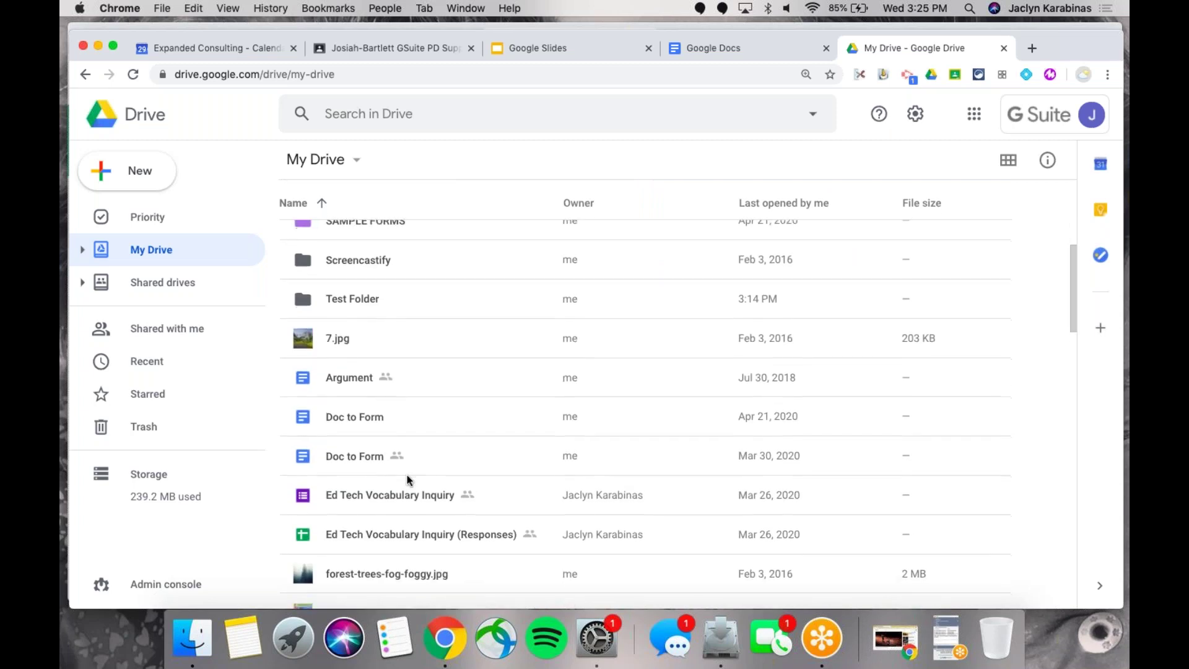
scroll(408, 480, up, 1)
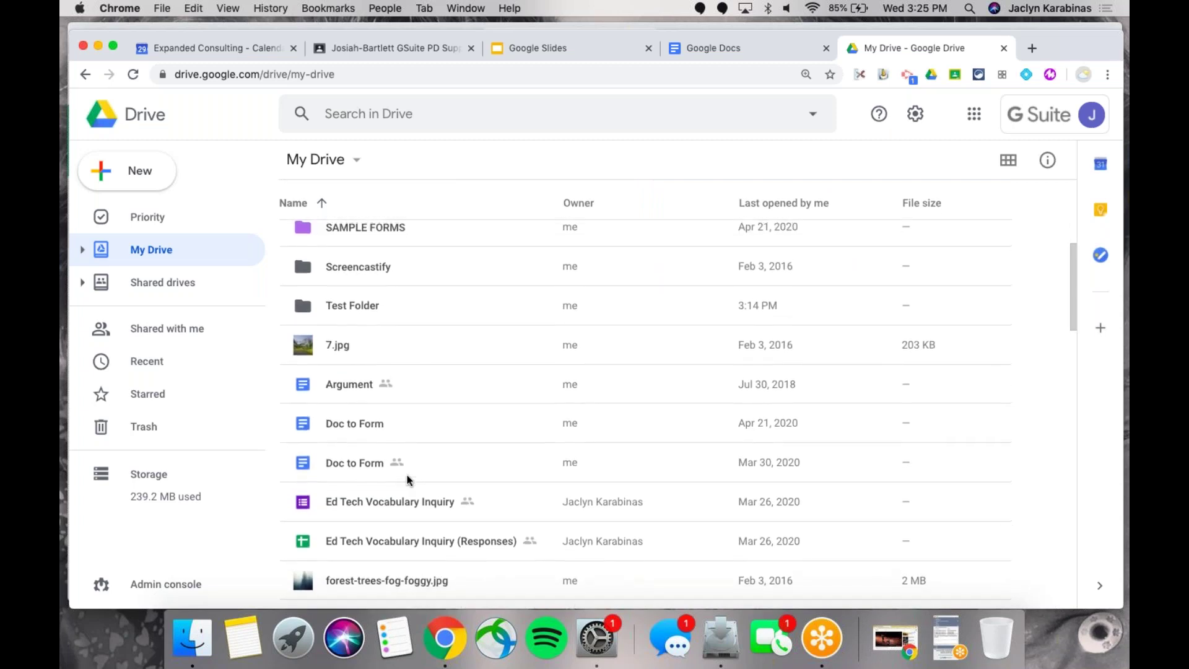
scroll(408, 480, down, 1)
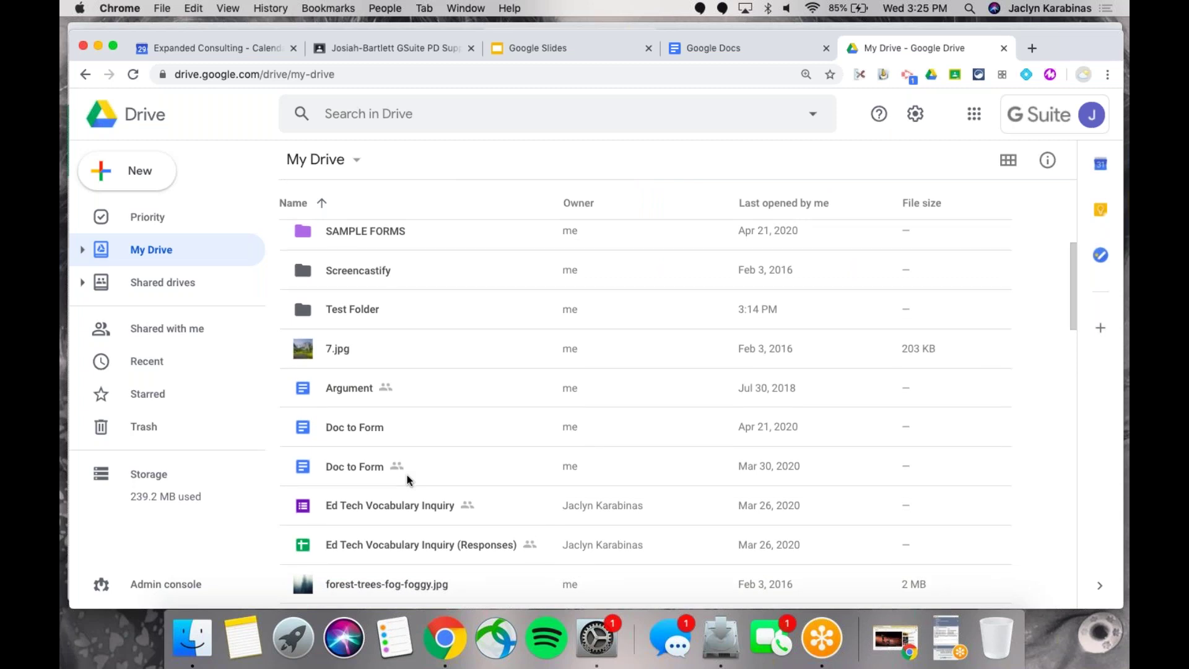
scroll(408, 480, down, 5)
scroll(409, 480, up, 8)
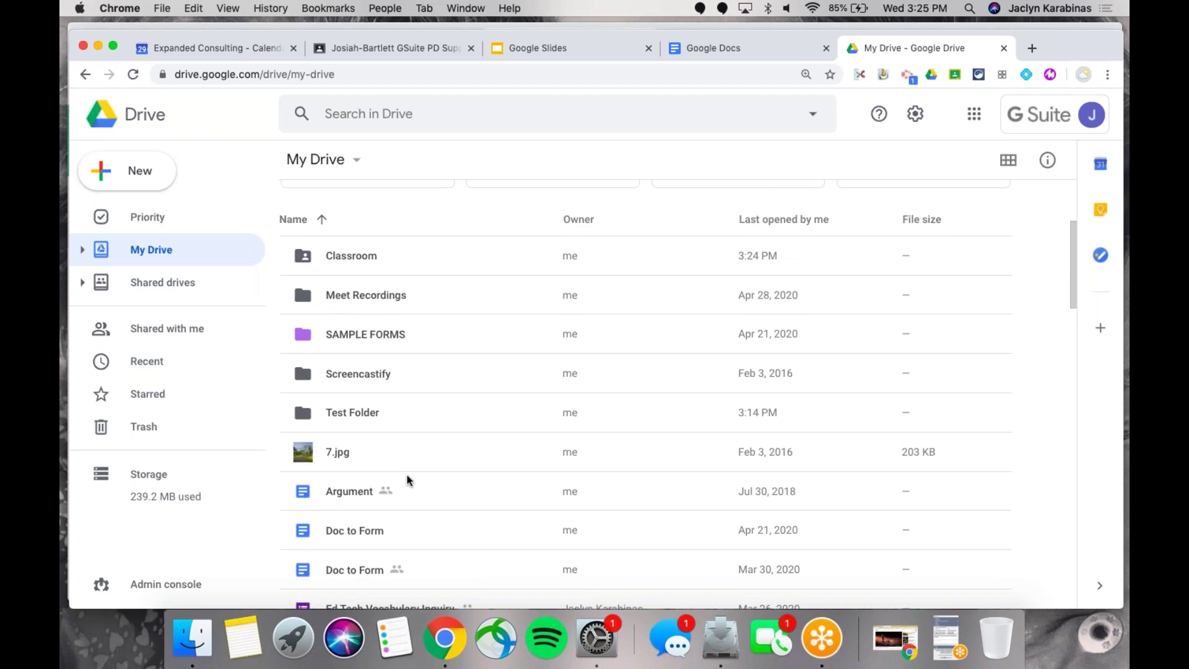
scroll(408, 480, up, 3)
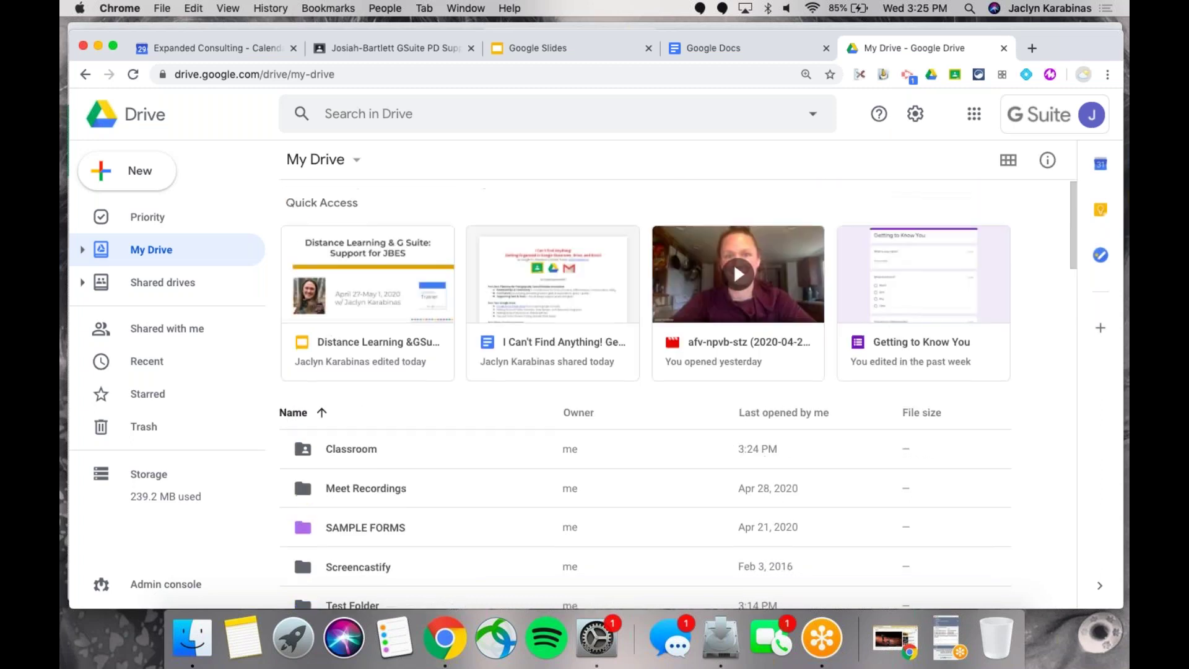
- Expand the My Drive sidebar tree to show Classroom, Meet Recordings, SAMPLE FORMS, Screencastify and Test Folder
click(82, 250)
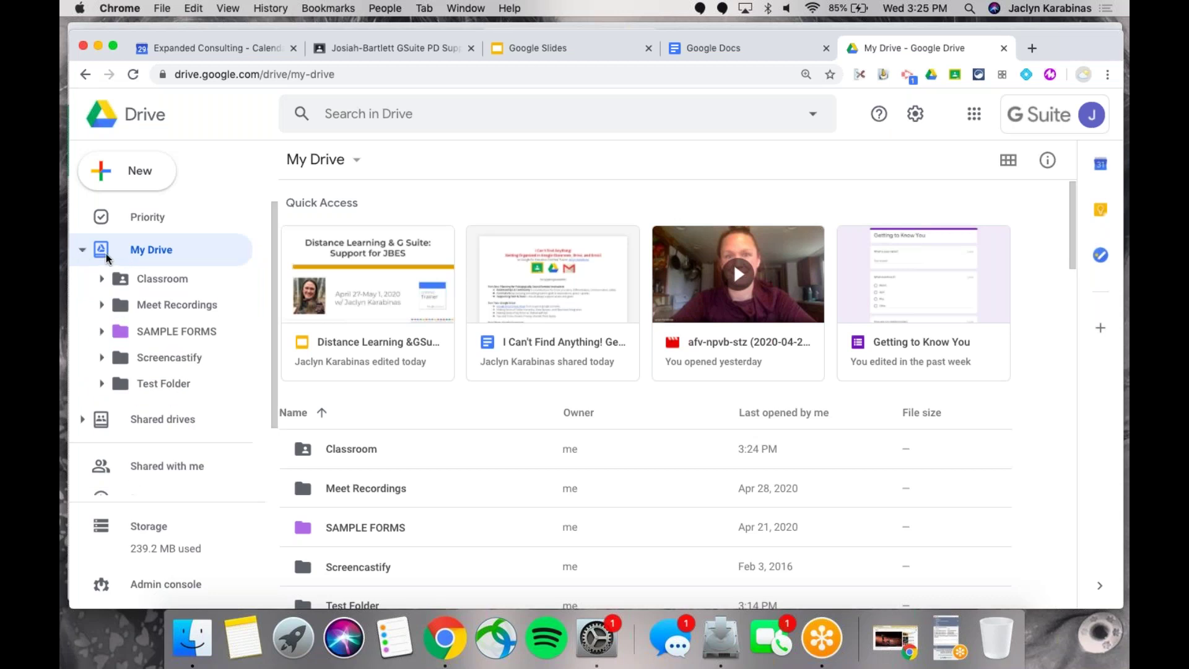
click(82, 251)
click(82, 250)
click(83, 250)
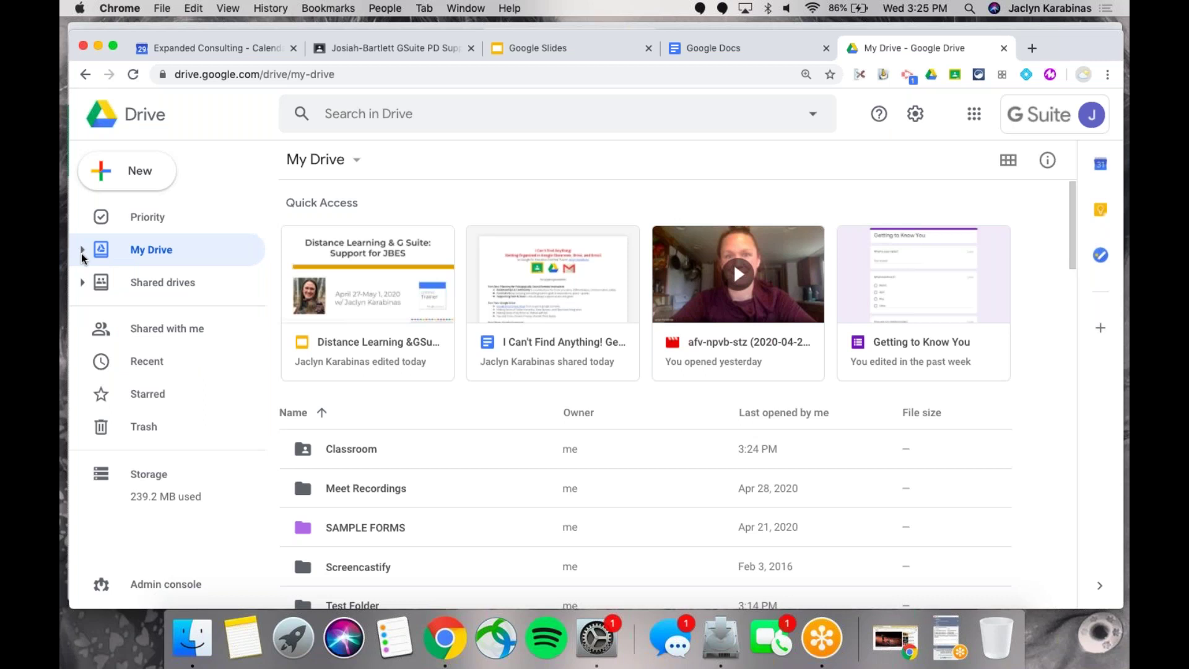
click(82, 251)
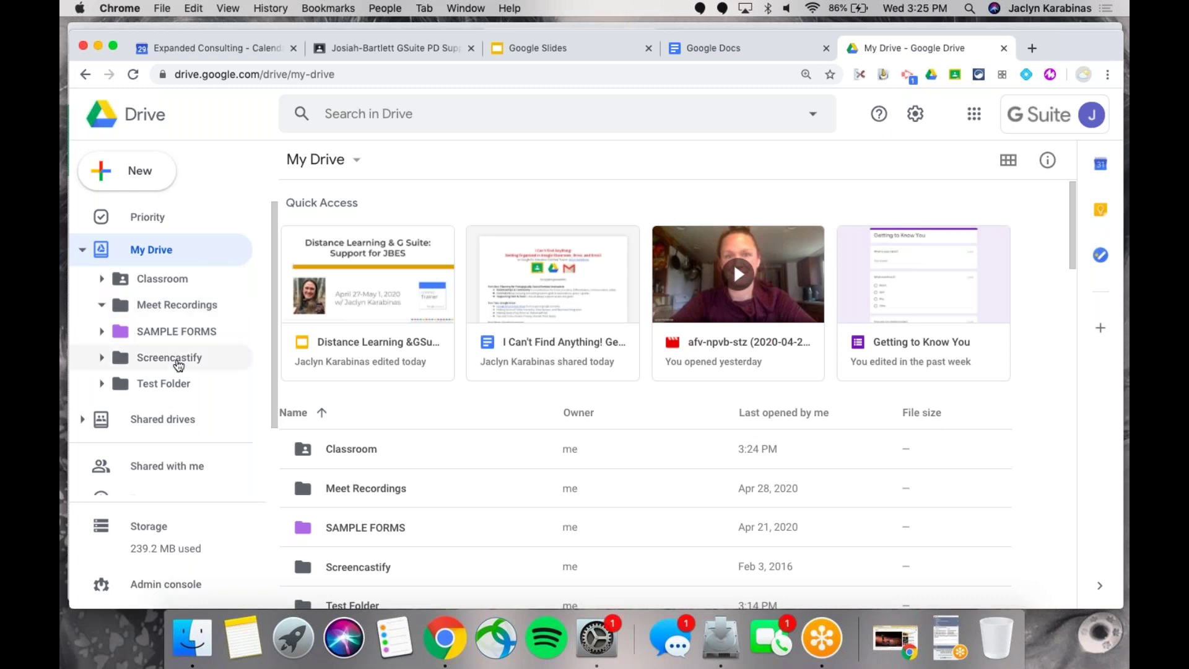
click(102, 332)
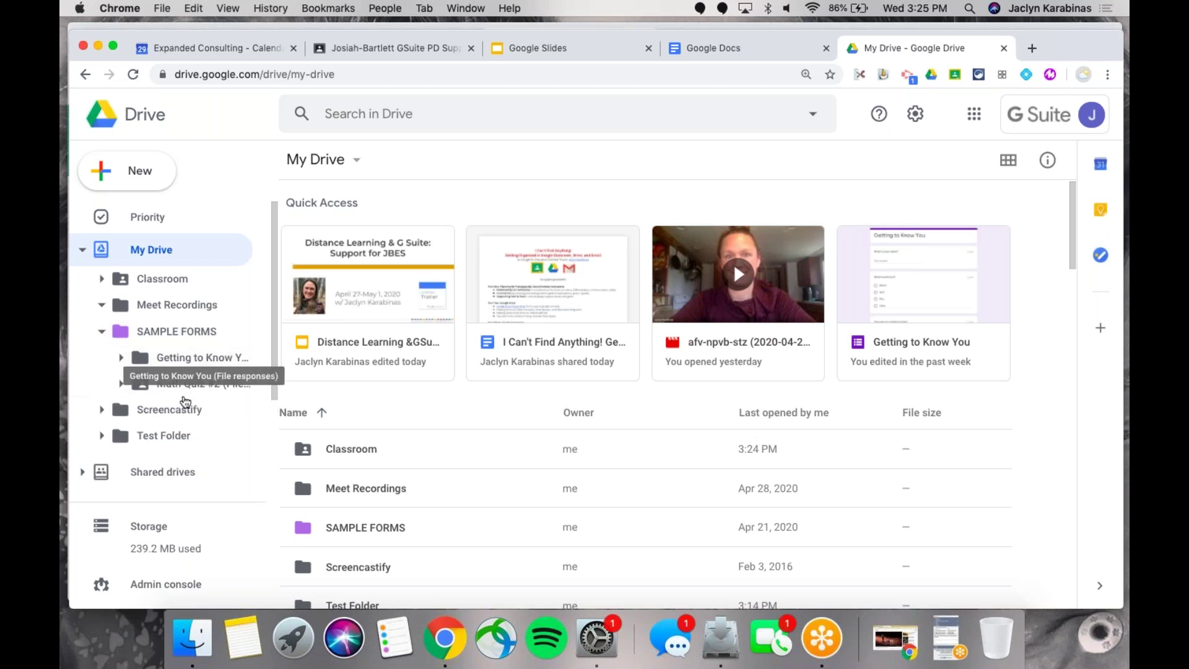
click(103, 332)
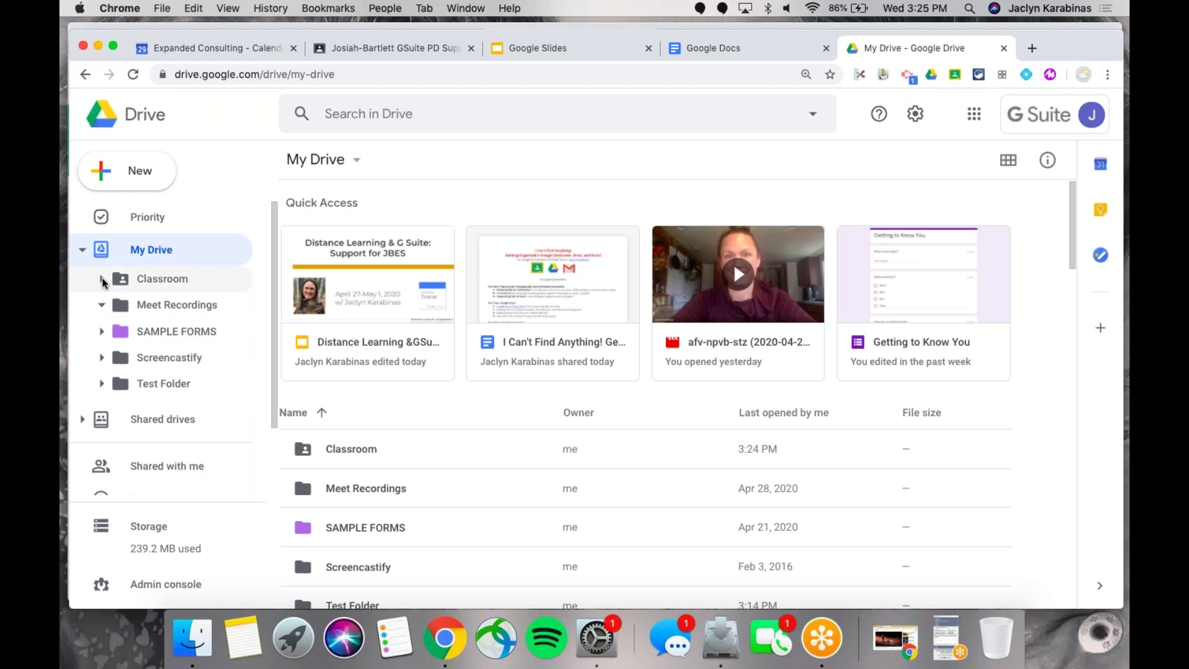
click(102, 306)
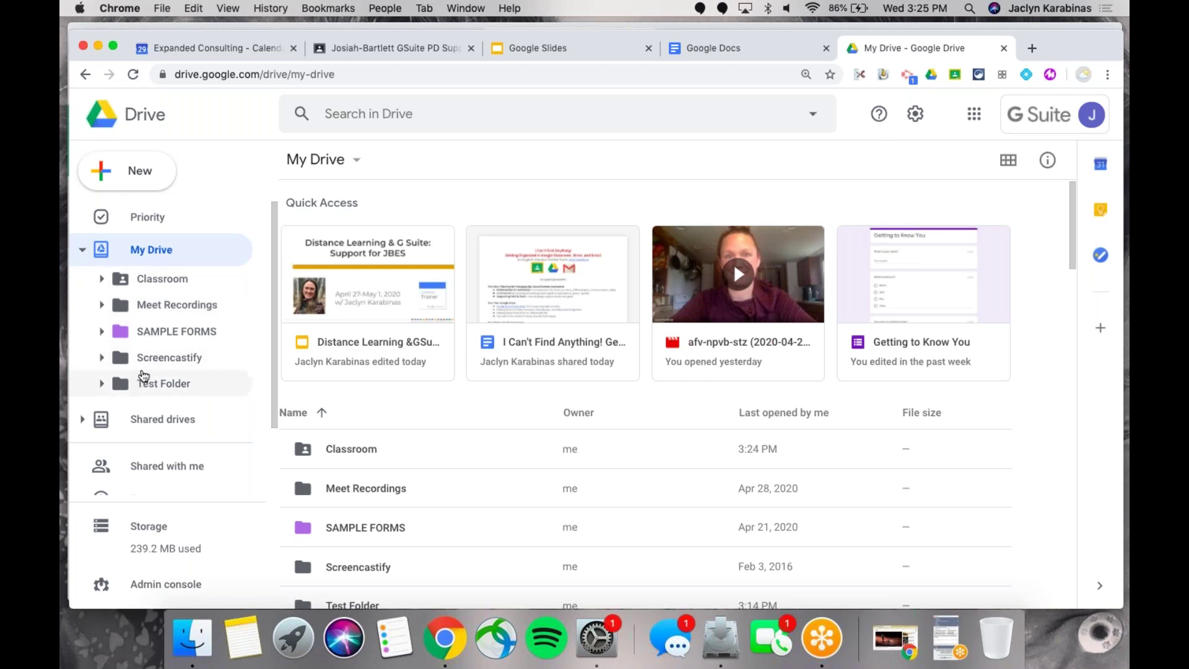
scroll(139, 375, down, 3)
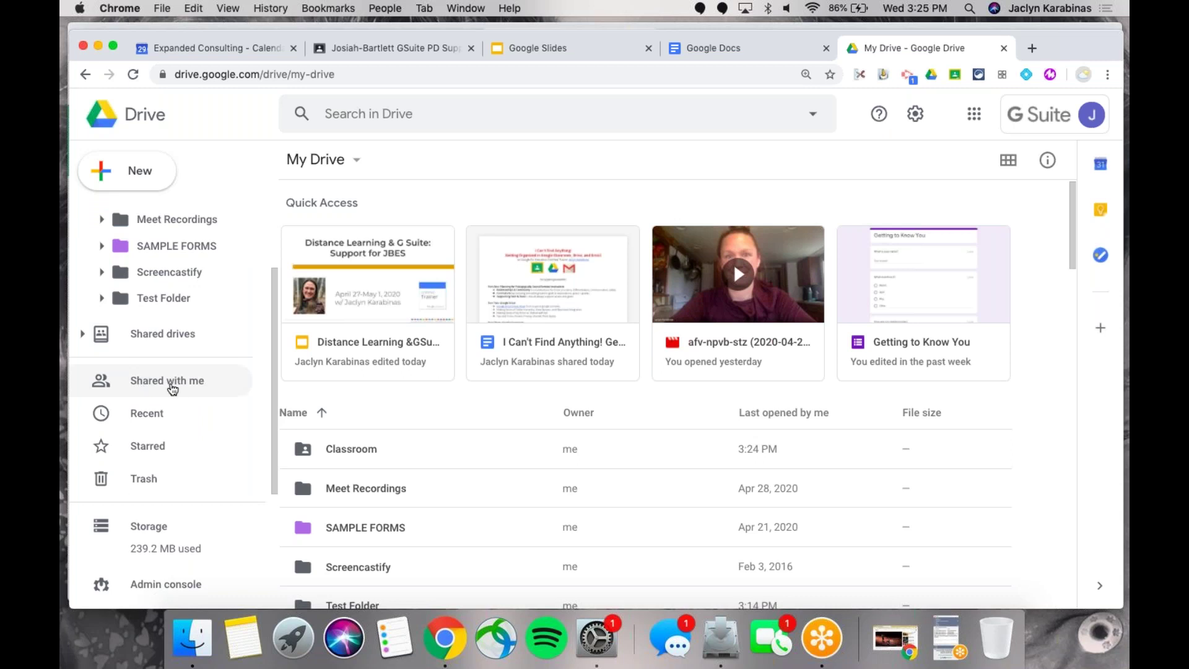
- In Shared with me, select the 5th Grade Geometry, Measurement, Coding & More HyperDoc under Earlier this month
click(171, 388)
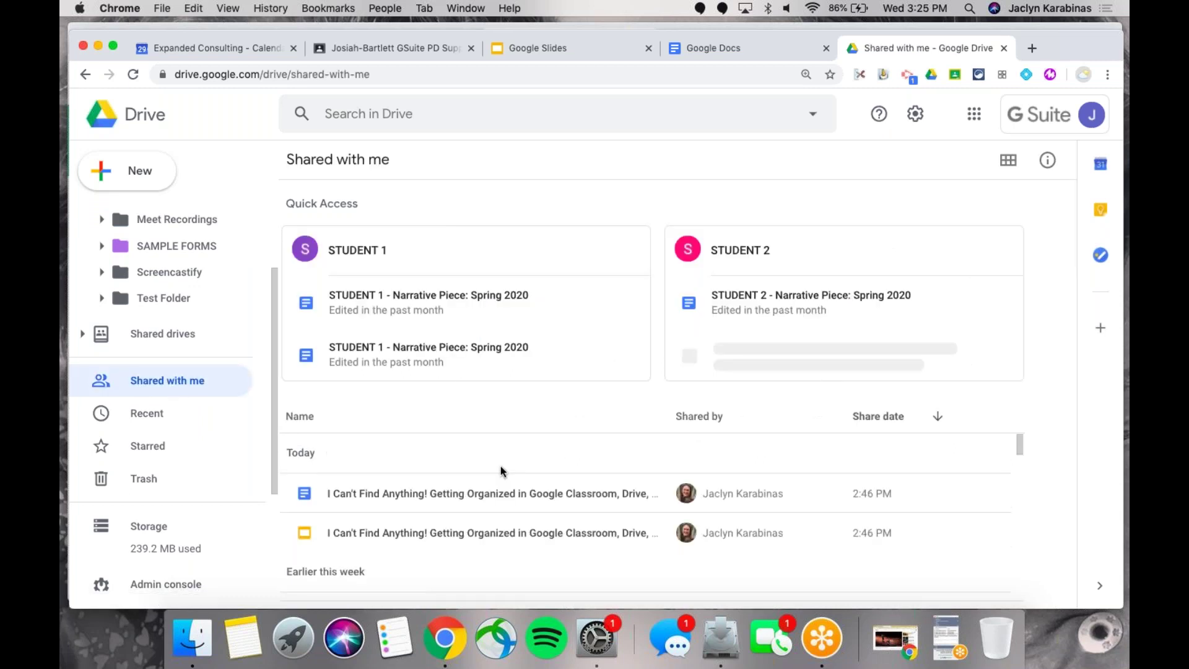
scroll(500, 470, down, 6)
scroll(500, 466, down, 2)
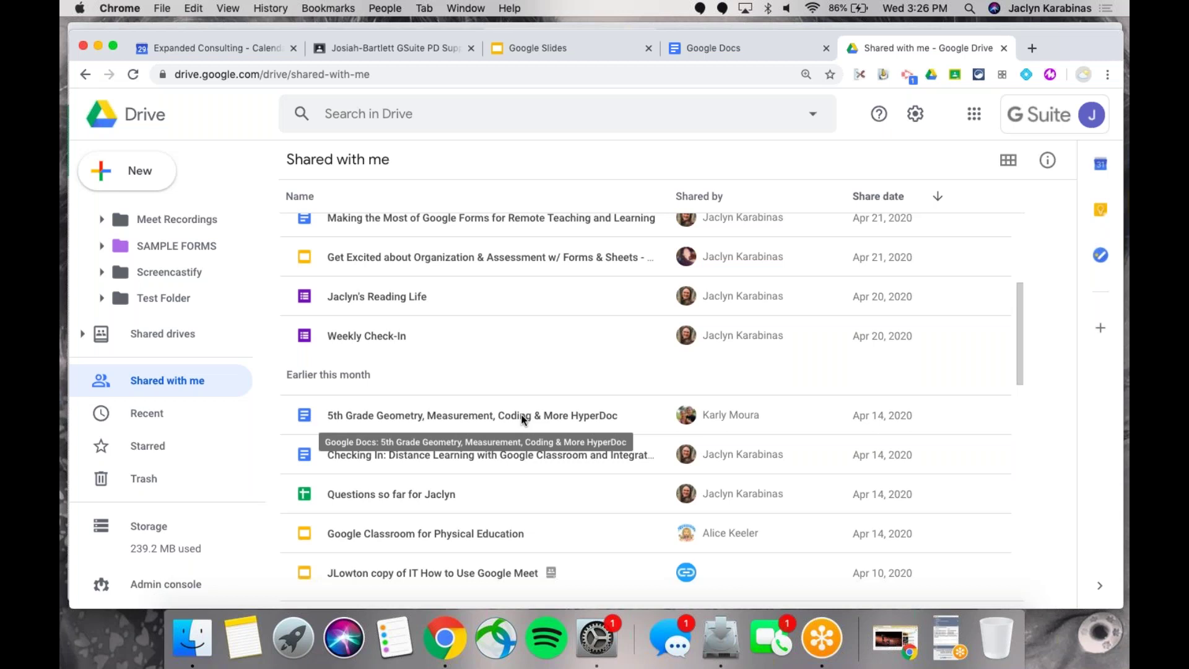
click(384, 415)
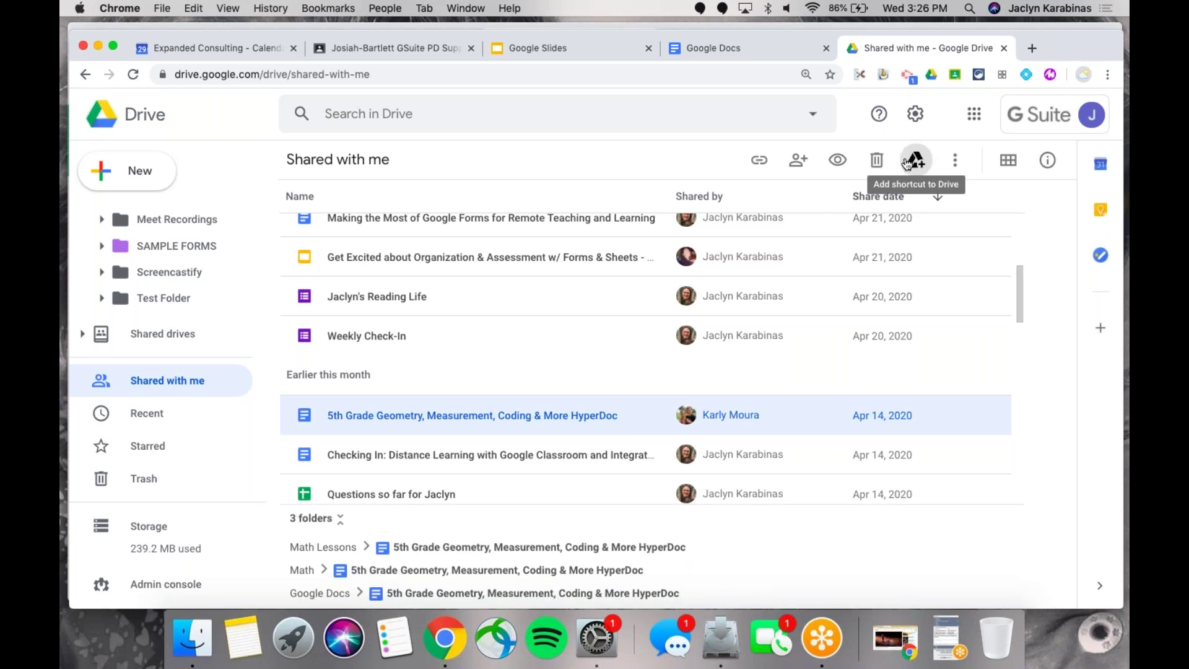
- Open the 5th Grade Geometry HyperDoc in a new Docs tab, review it, then close it
double_click(526, 410)
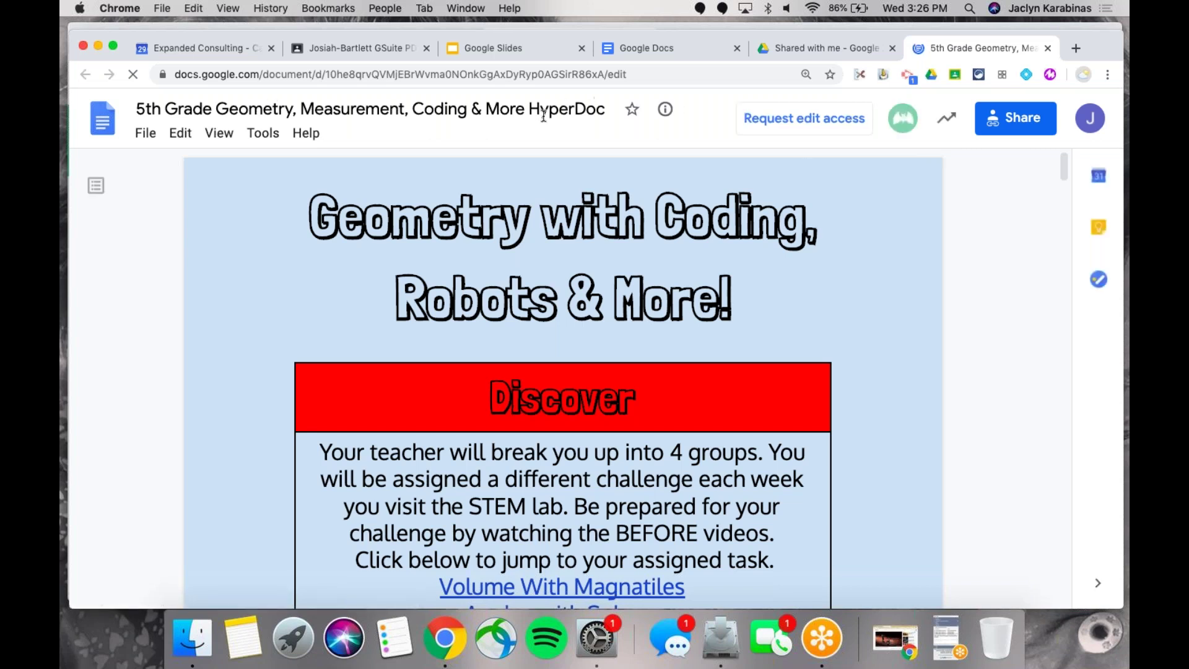
click(1049, 49)
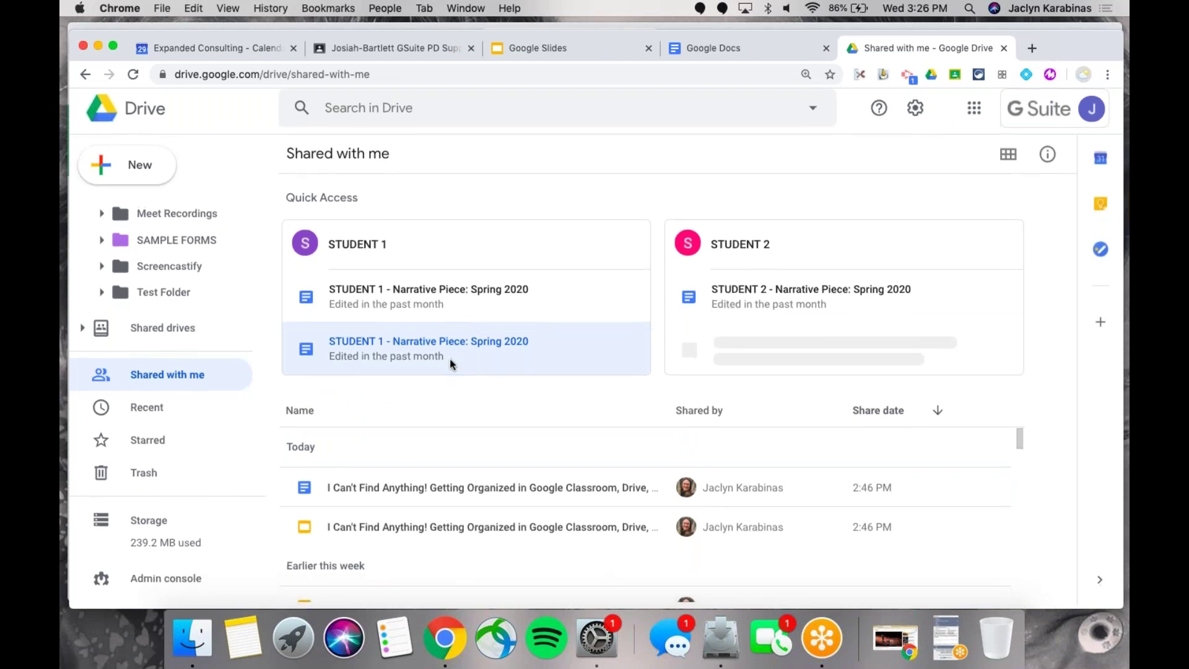
- Open the shared copy of IT How to Use Google Meet slides from Shared with me
scroll(445, 512, down, 1)
scroll(812, 493, down, 10)
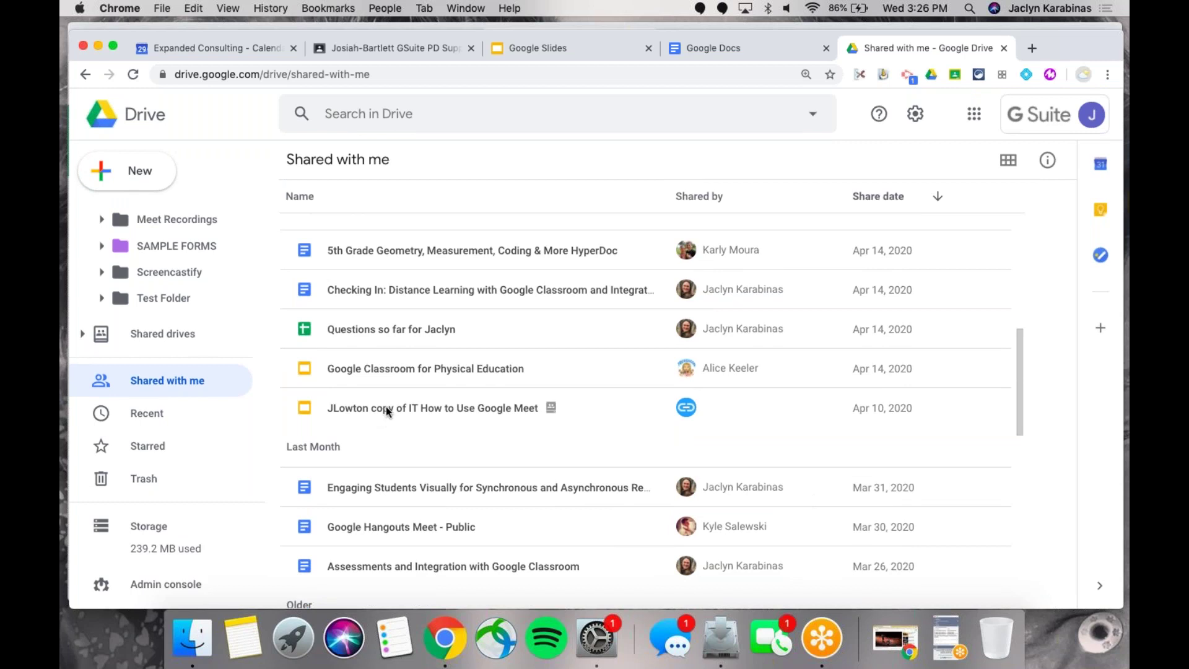
double_click(385, 409)
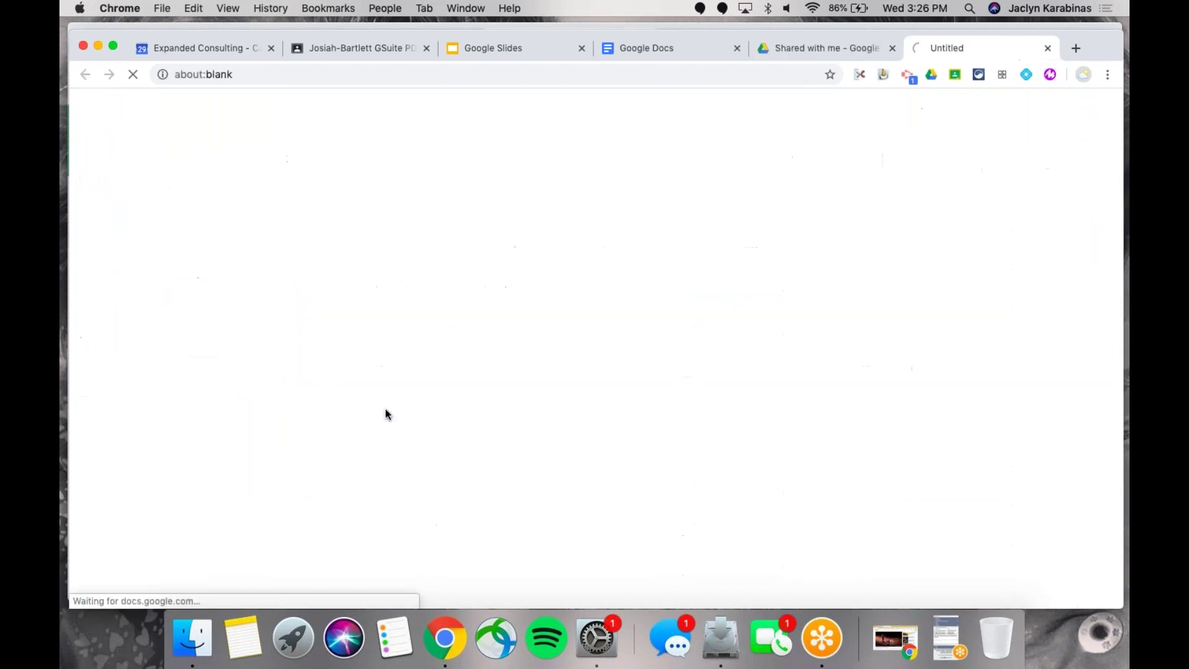
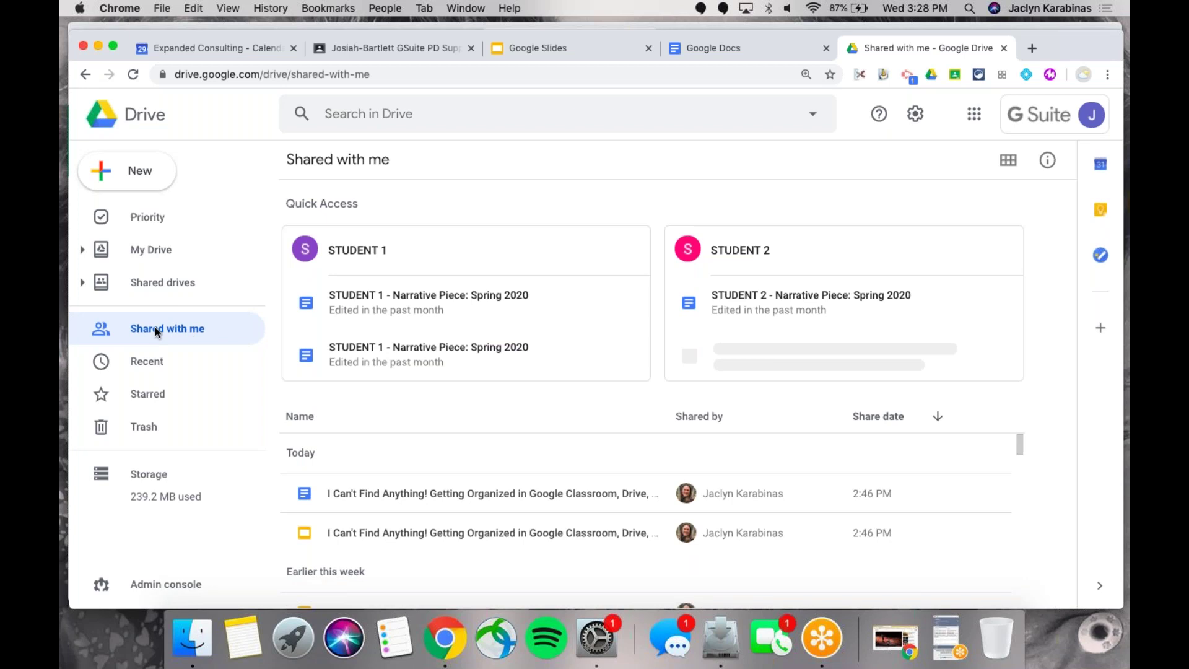
- Switch to the Recent page and scroll through recently opened files grouped by day
click(182, 369)
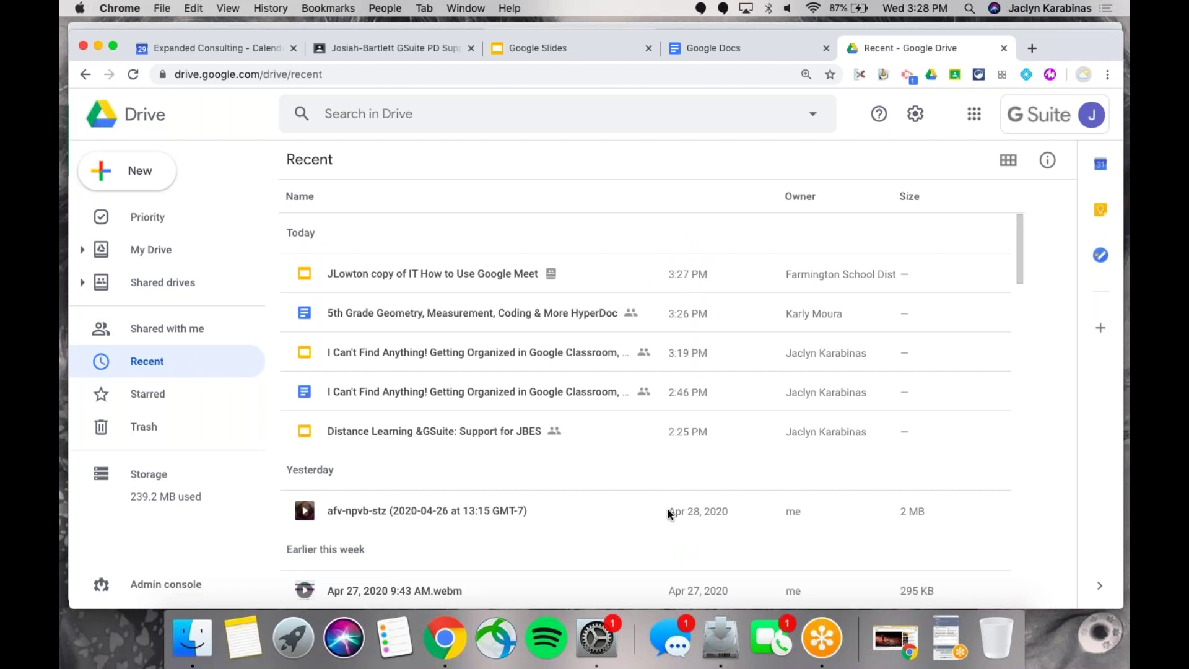
scroll(398, 392, down, 3)
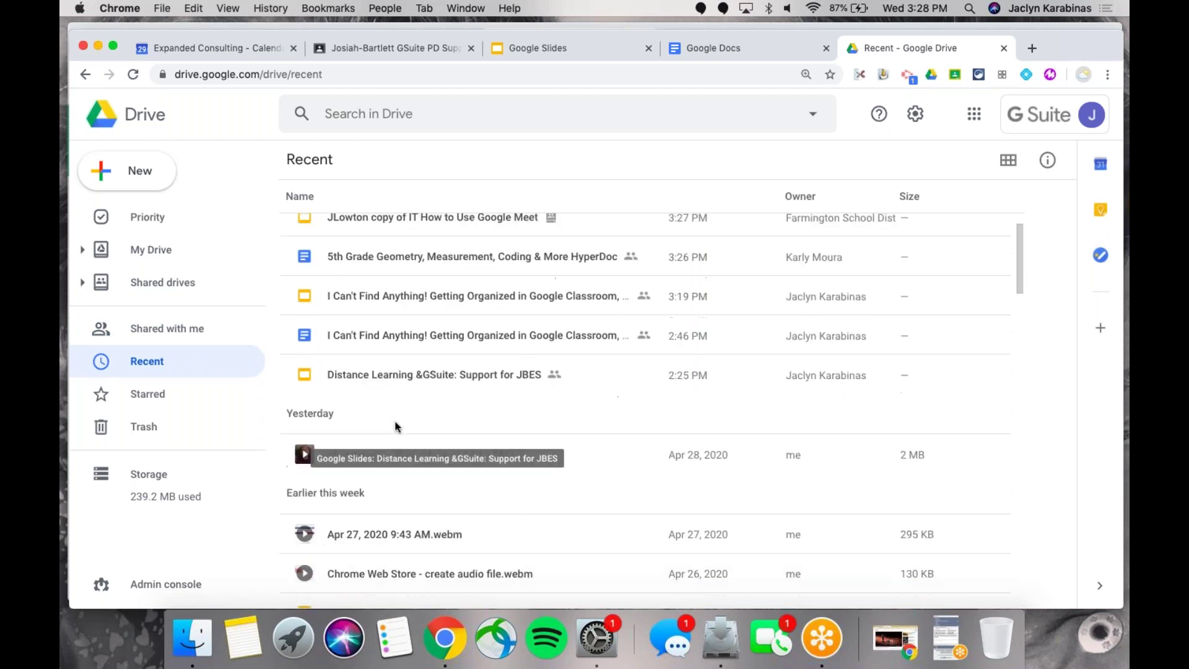
scroll(398, 427, down, 2)
scroll(398, 426, up, 5)
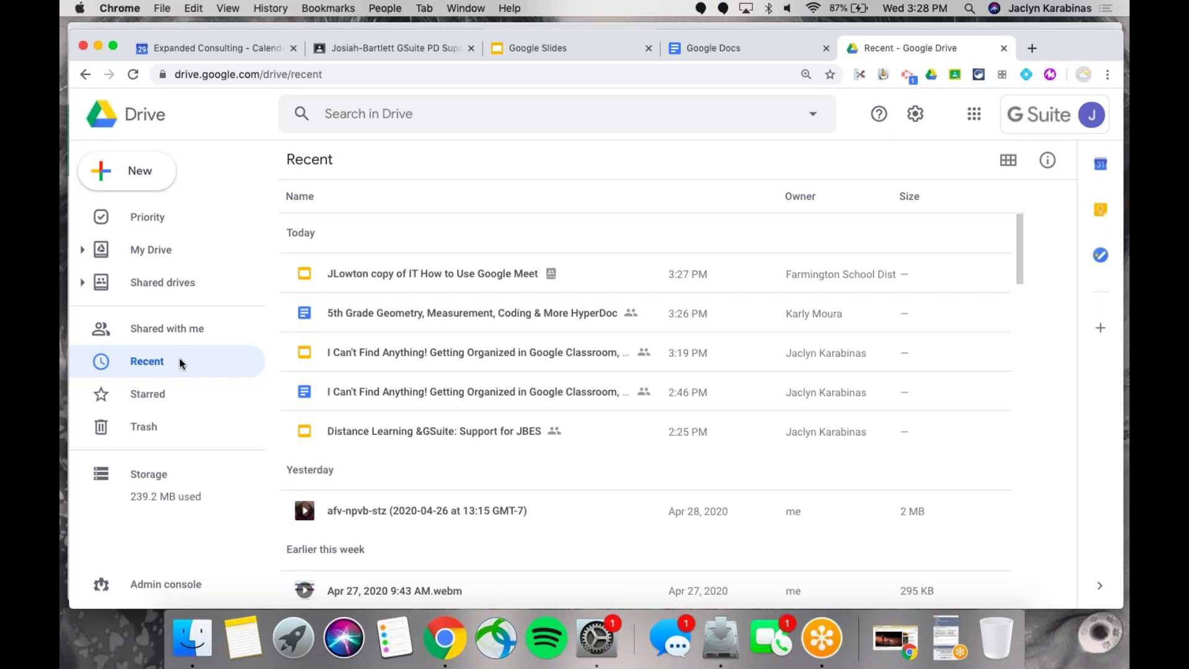
- Move between My Drive and the Priority page, ending on Priority
click(141, 248)
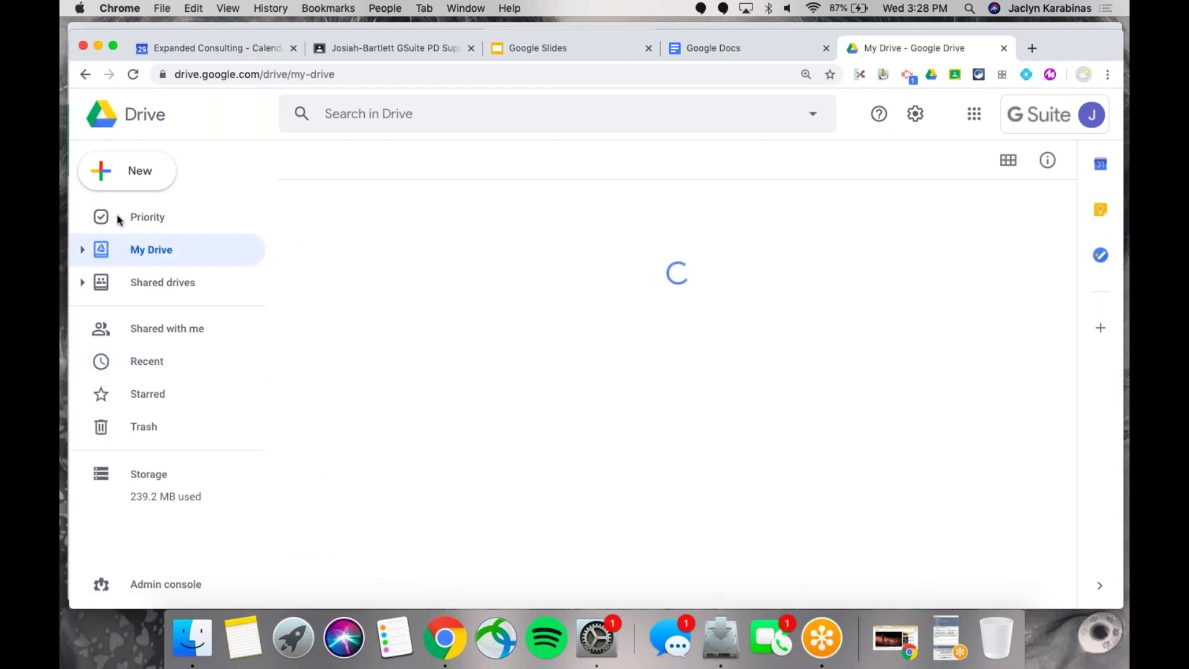
click(190, 214)
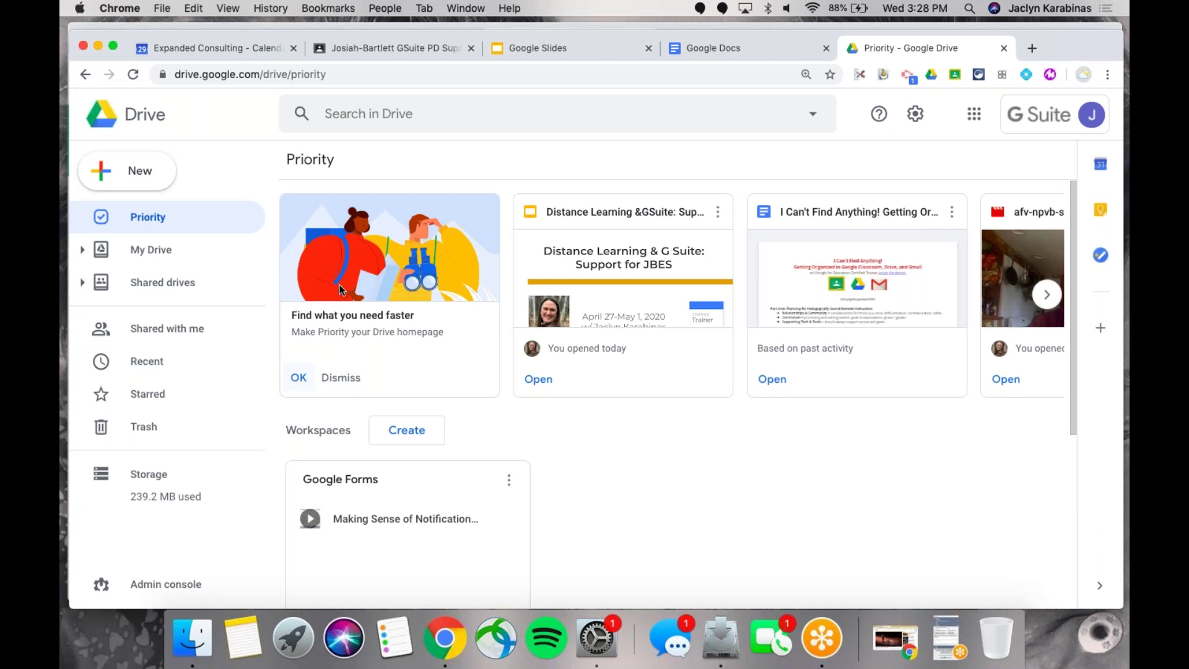
click(139, 260)
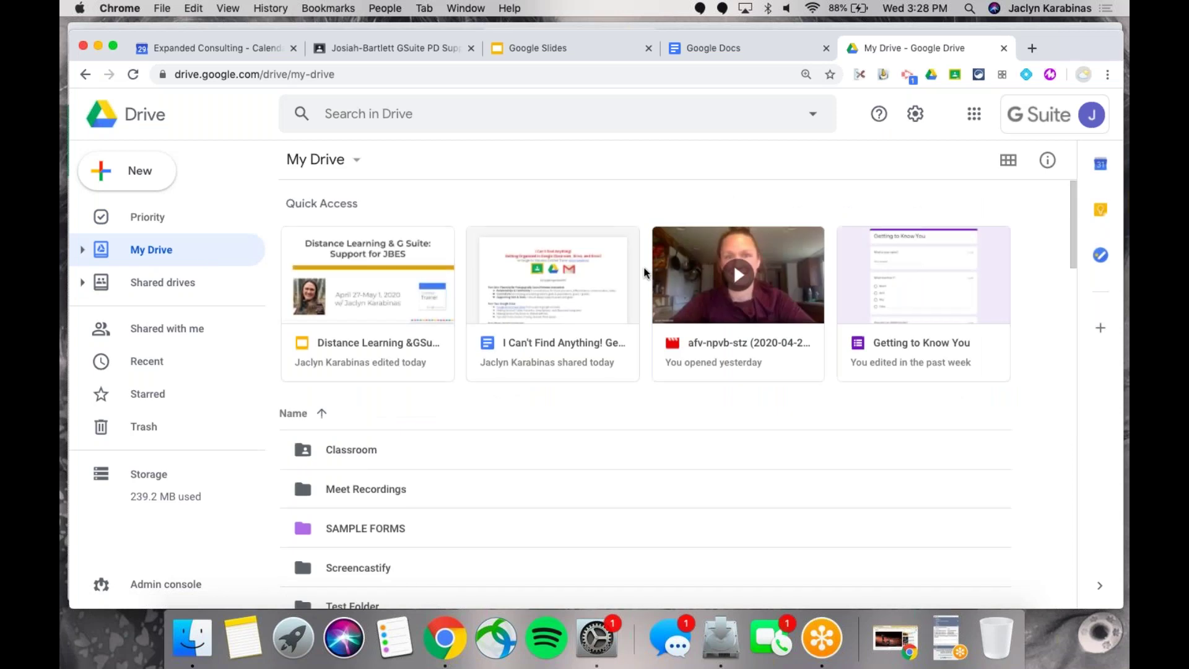
click(163, 215)
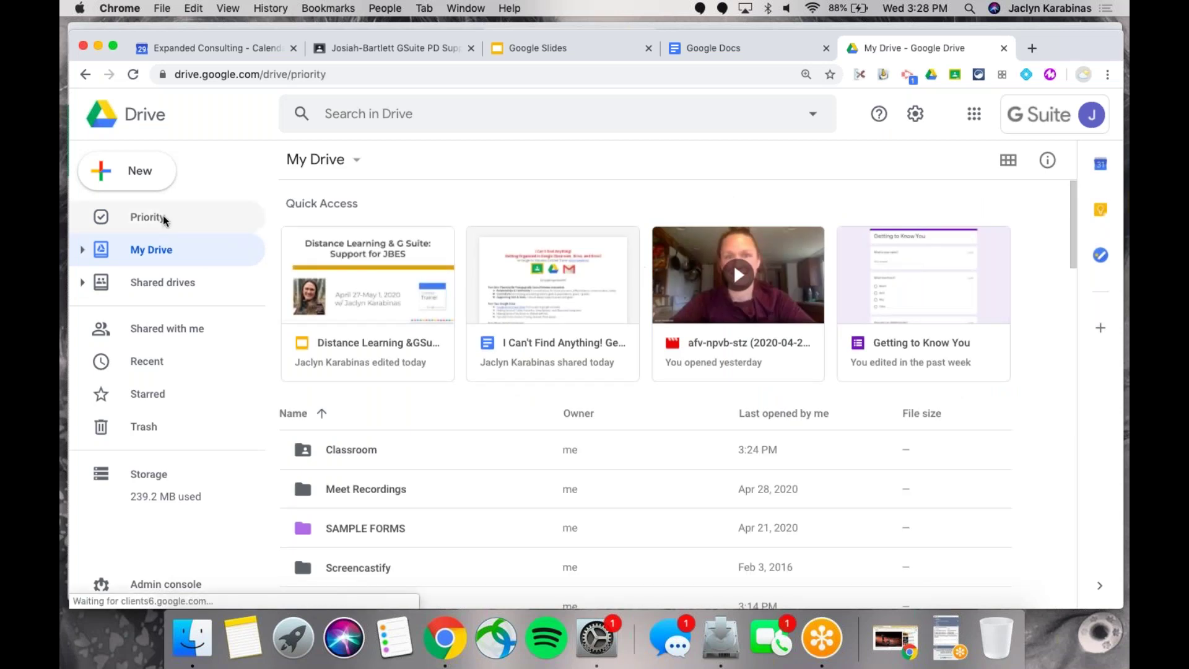
- Page through the suggested files carousel and scroll down to the Workspaces area
mouse_move(998, 305)
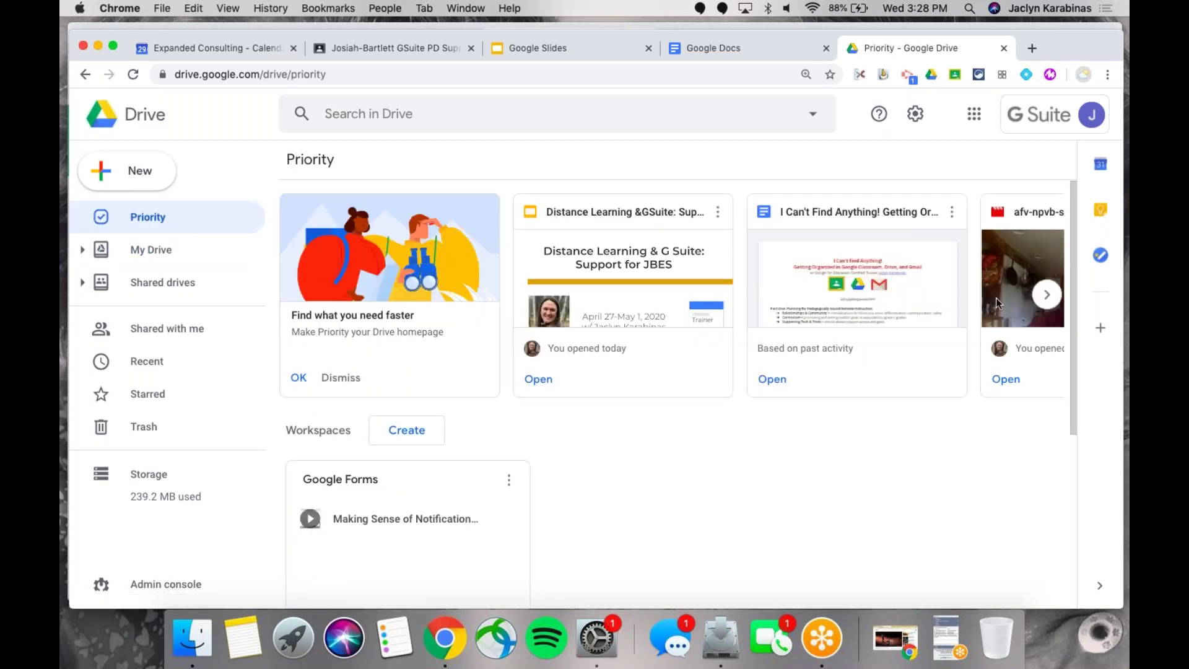
click(1057, 302)
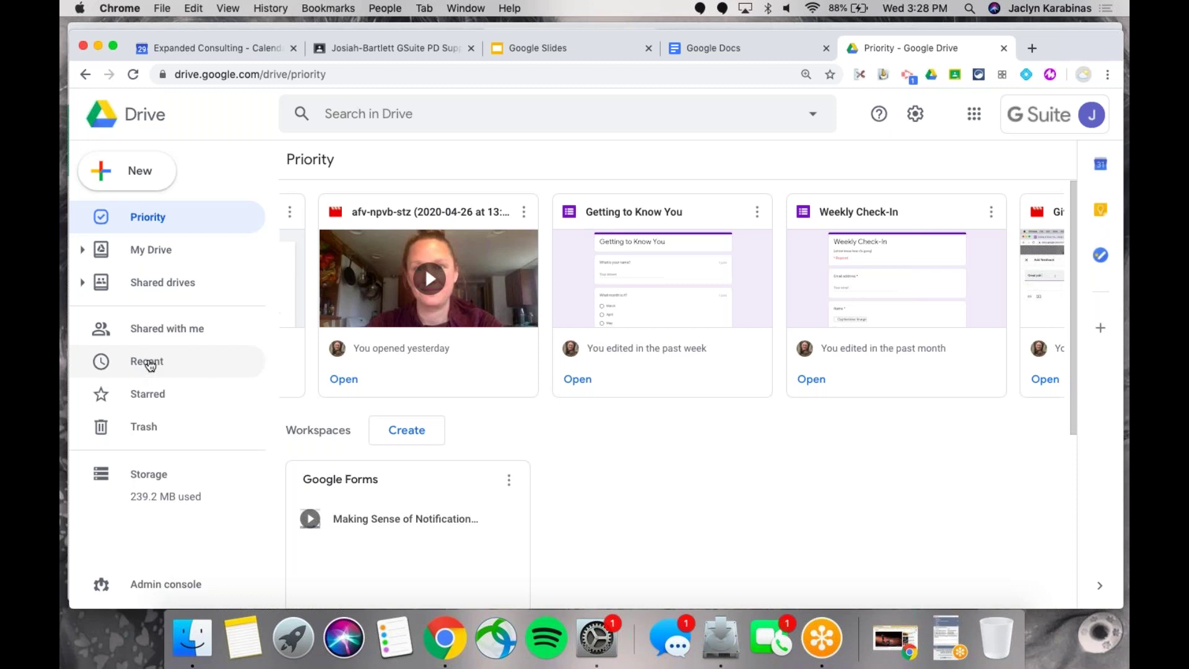
click(300, 302)
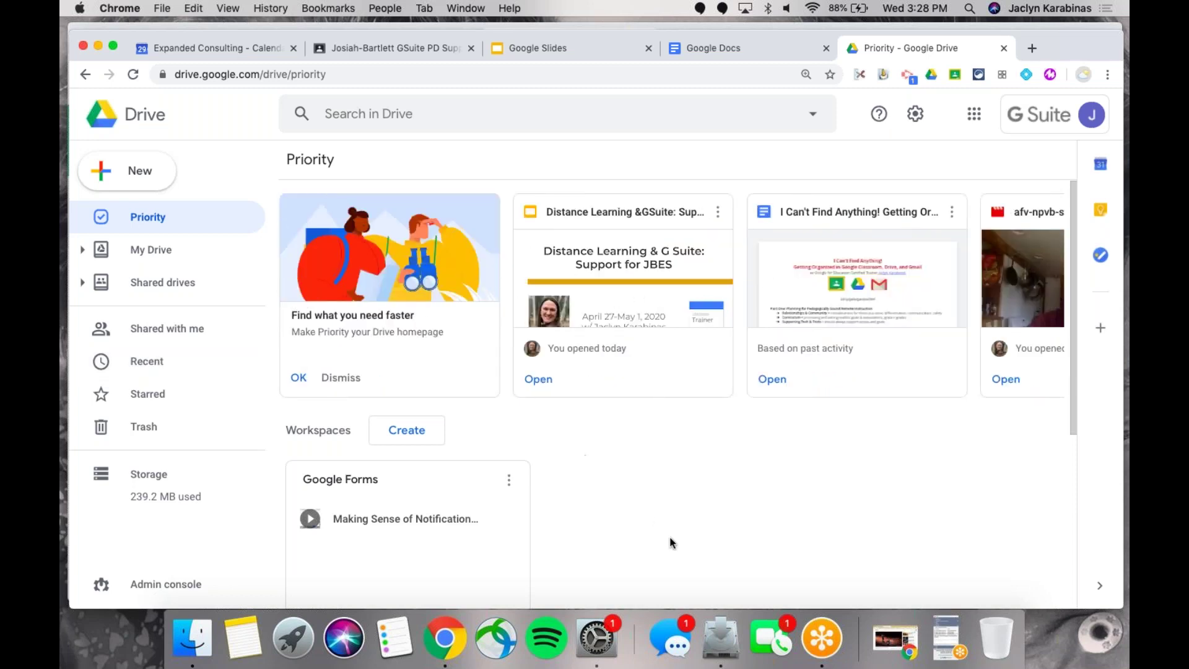
scroll(311, 307, down, 2)
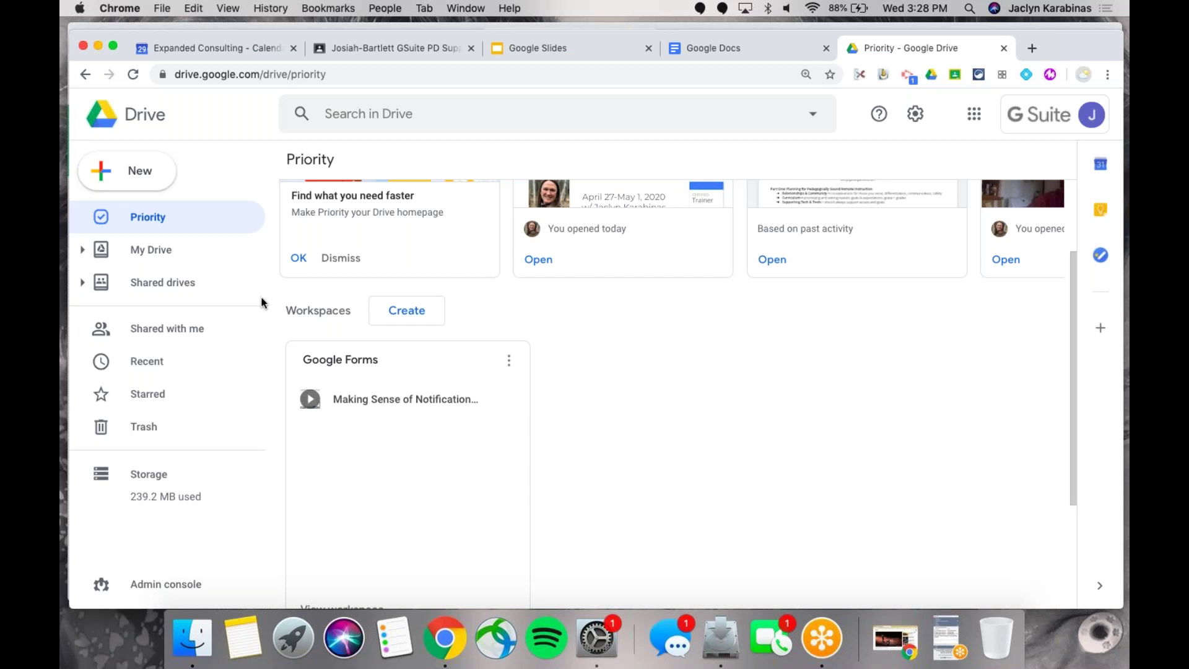
- Create a workspace named 'Spanish Unit 8', open it, and close the empty workspace
click(407, 312)
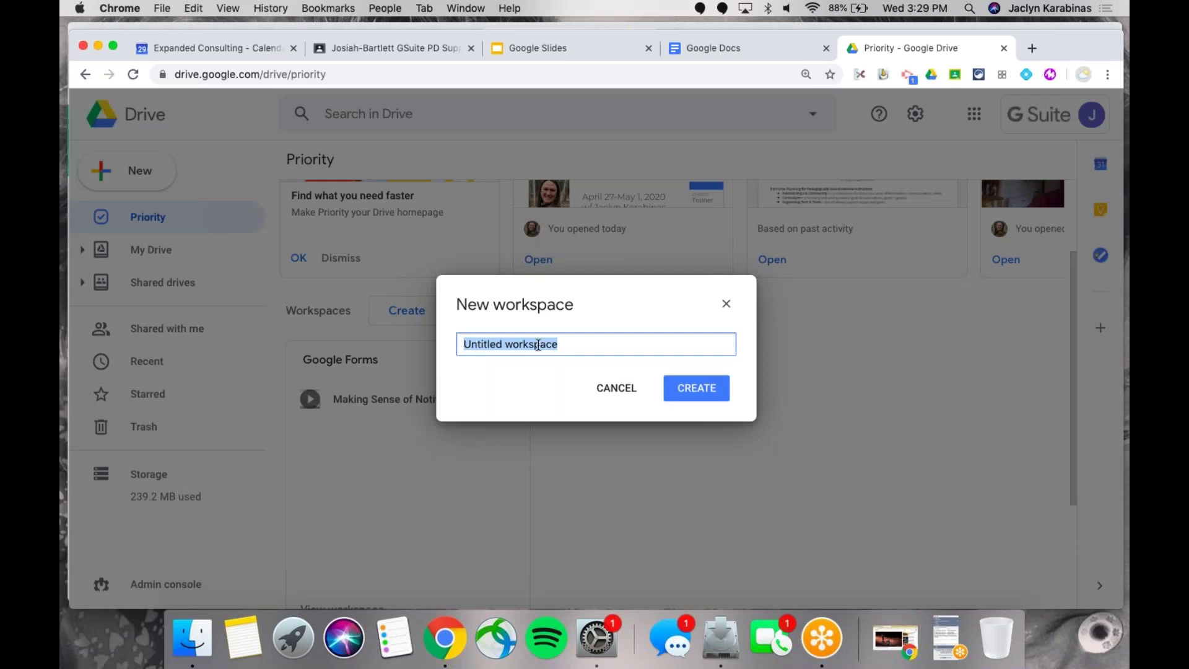
text(Spanis)
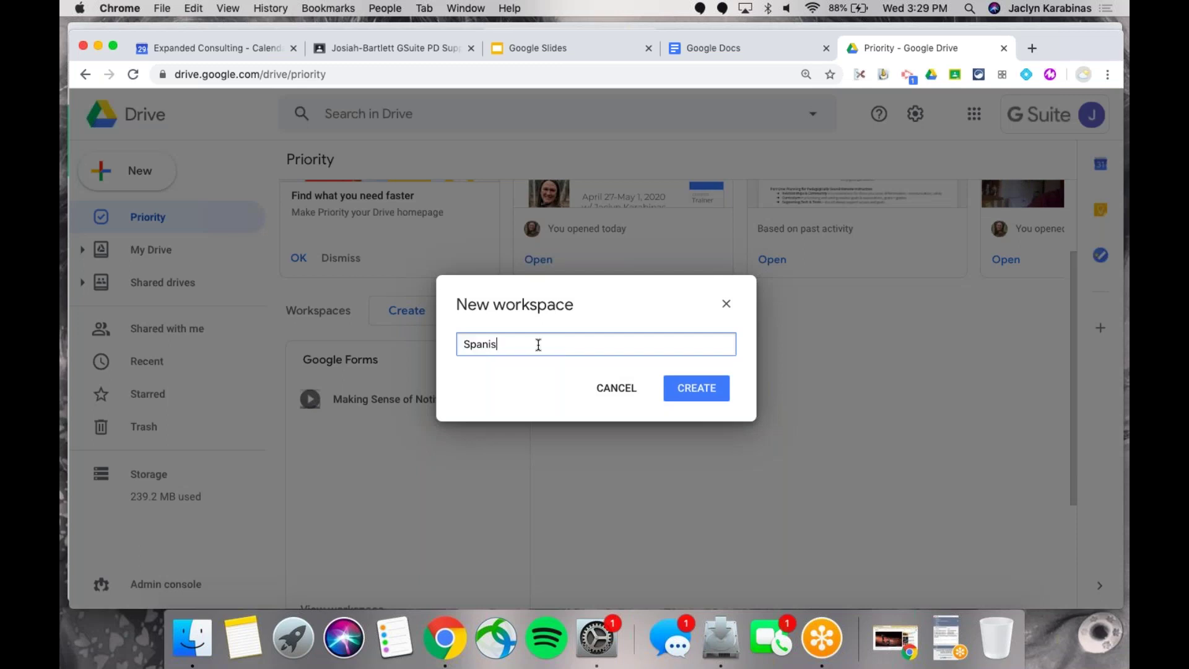
text(h Unit 6)
click(697, 389)
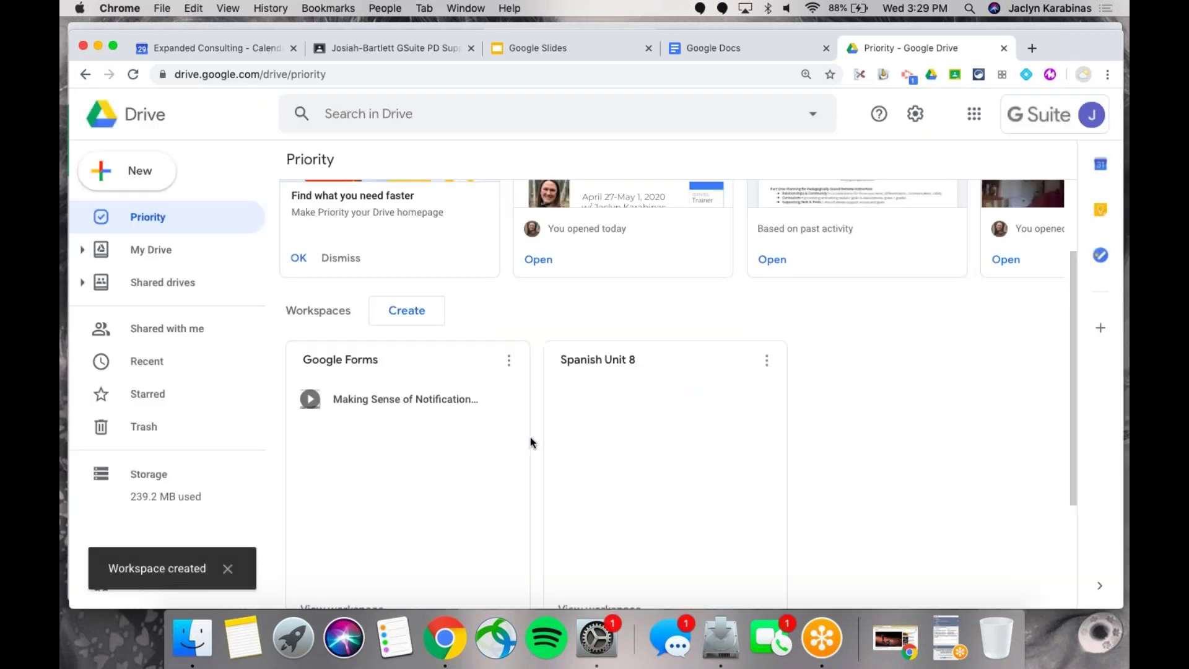
click(594, 400)
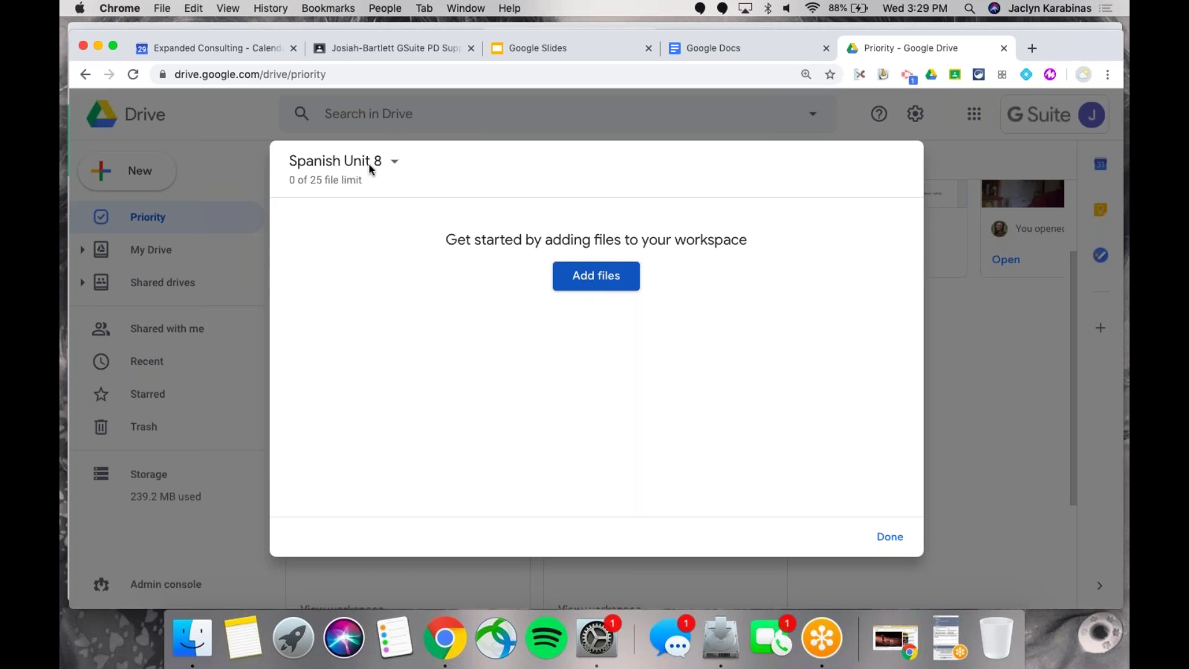
click(890, 538)
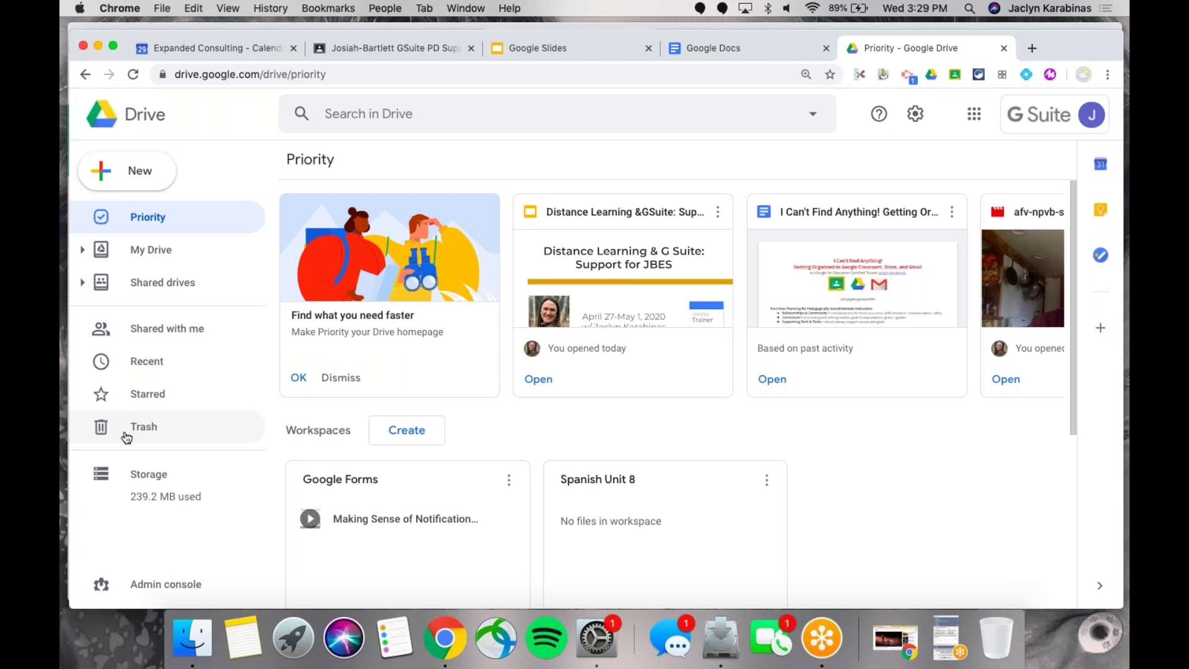
- Go to Trash and scroll through deleted items like Math Quiz #1 and WhatLedToThisCourse.pdf
click(137, 251)
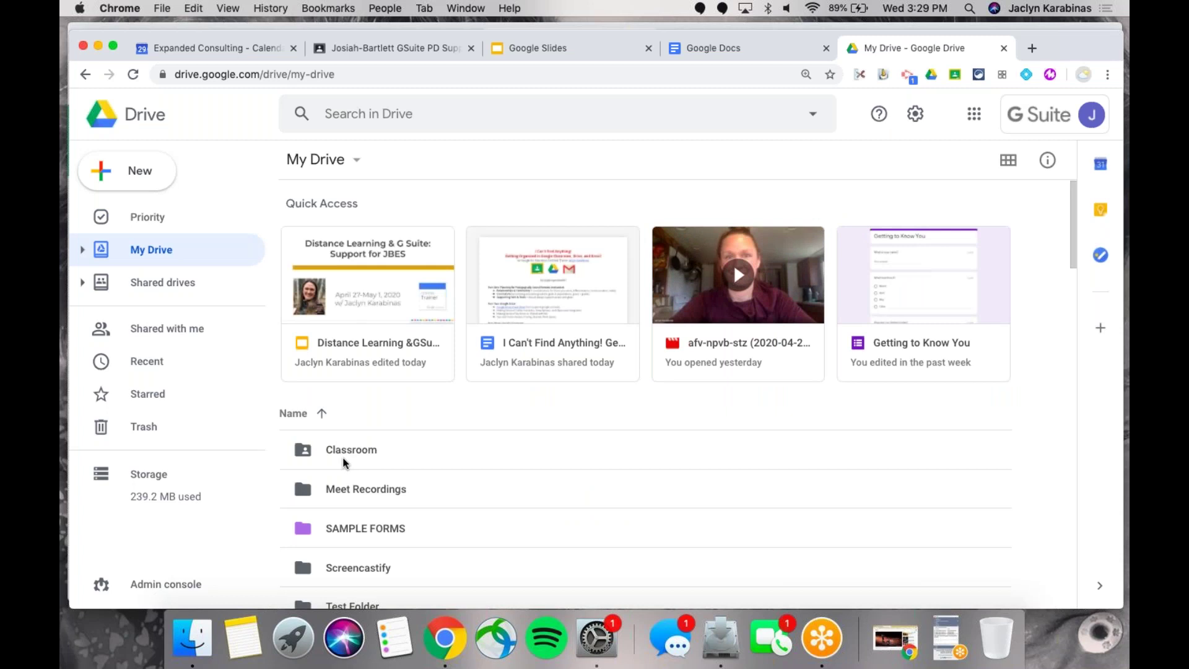
click(166, 430)
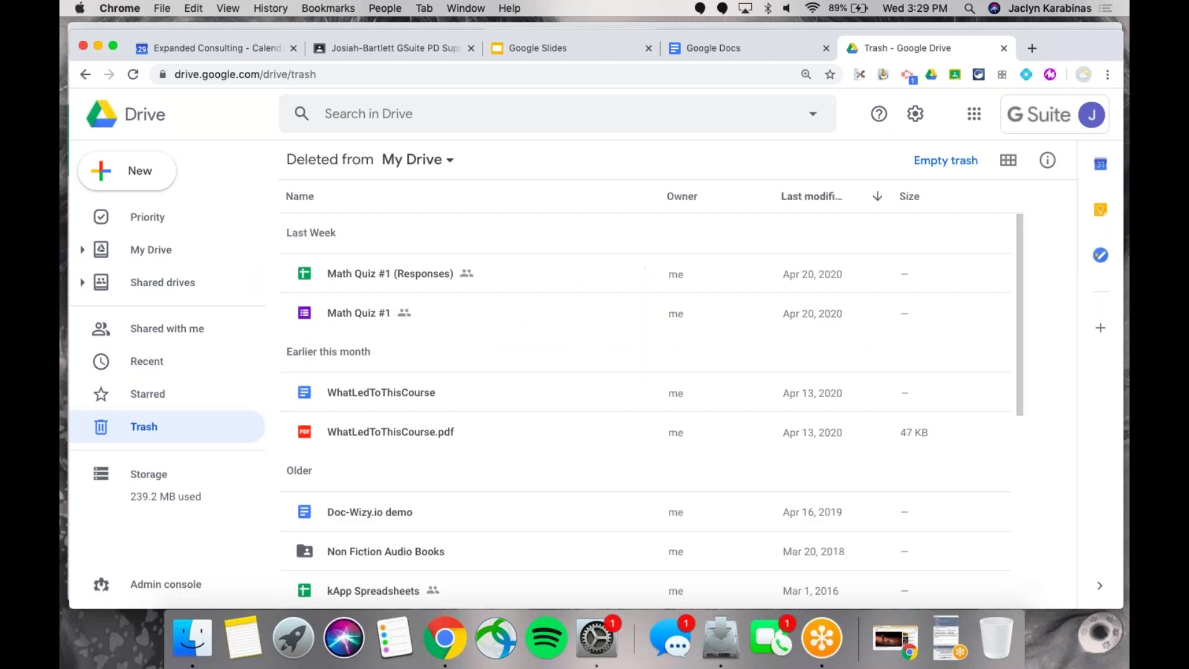
scroll(872, 485, down, 3)
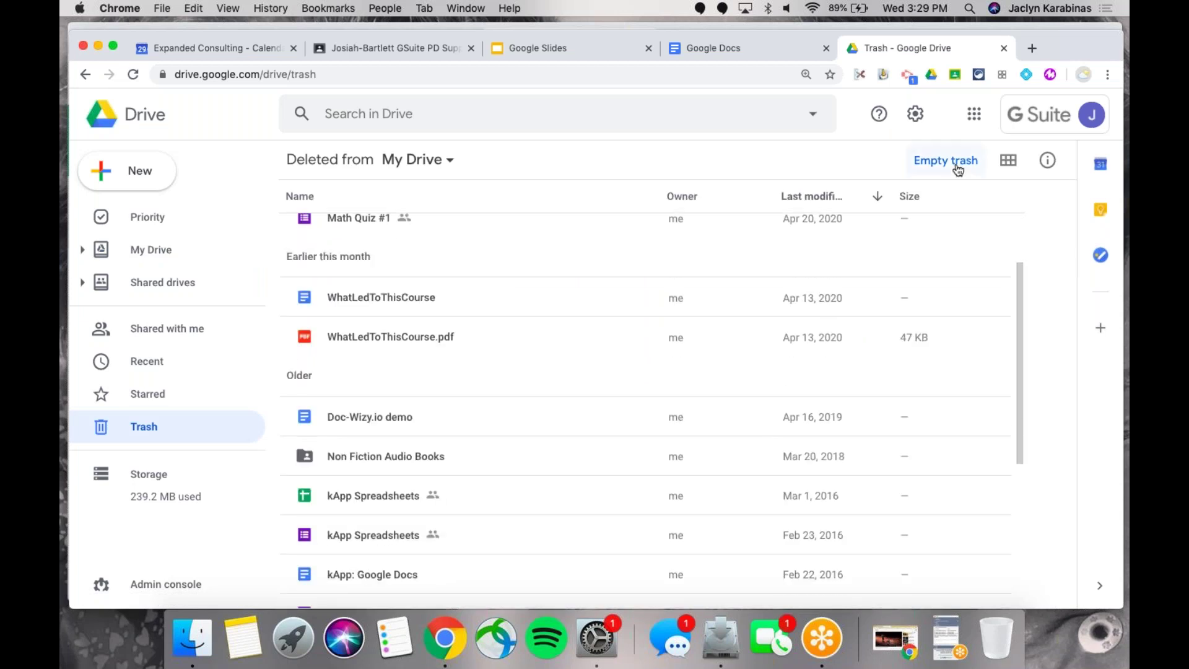
scroll(694, 395, down, 5)
scroll(694, 395, up, 10)
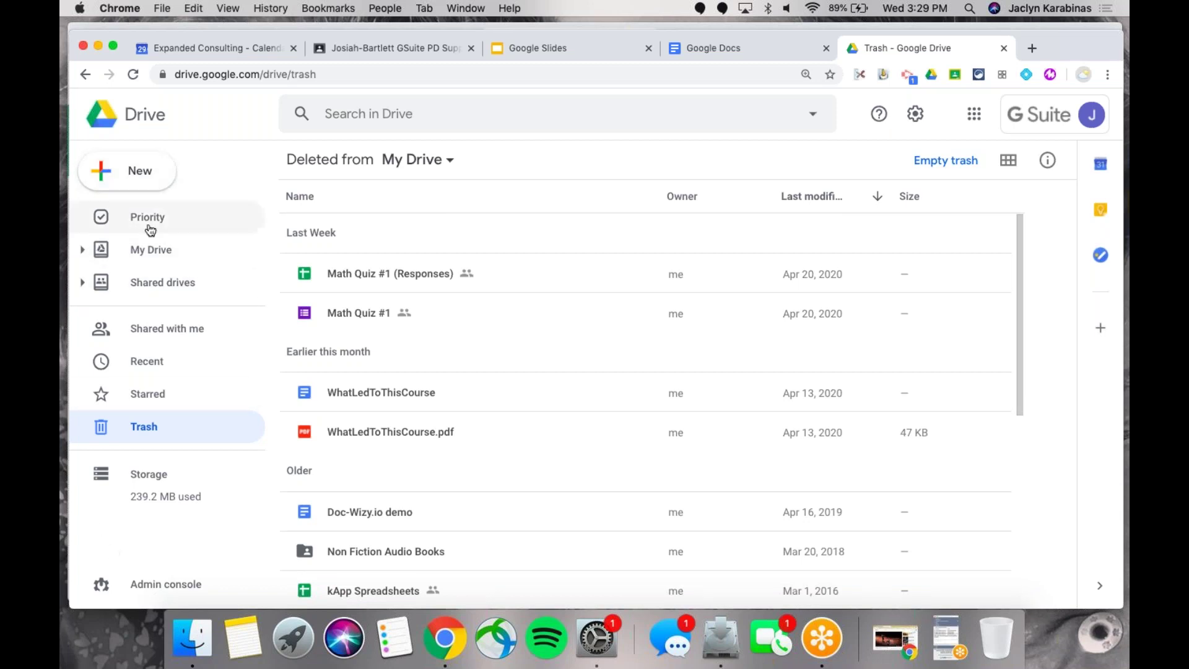
- Return to My Drive and scroll its Quick Access files and folder list
click(149, 254)
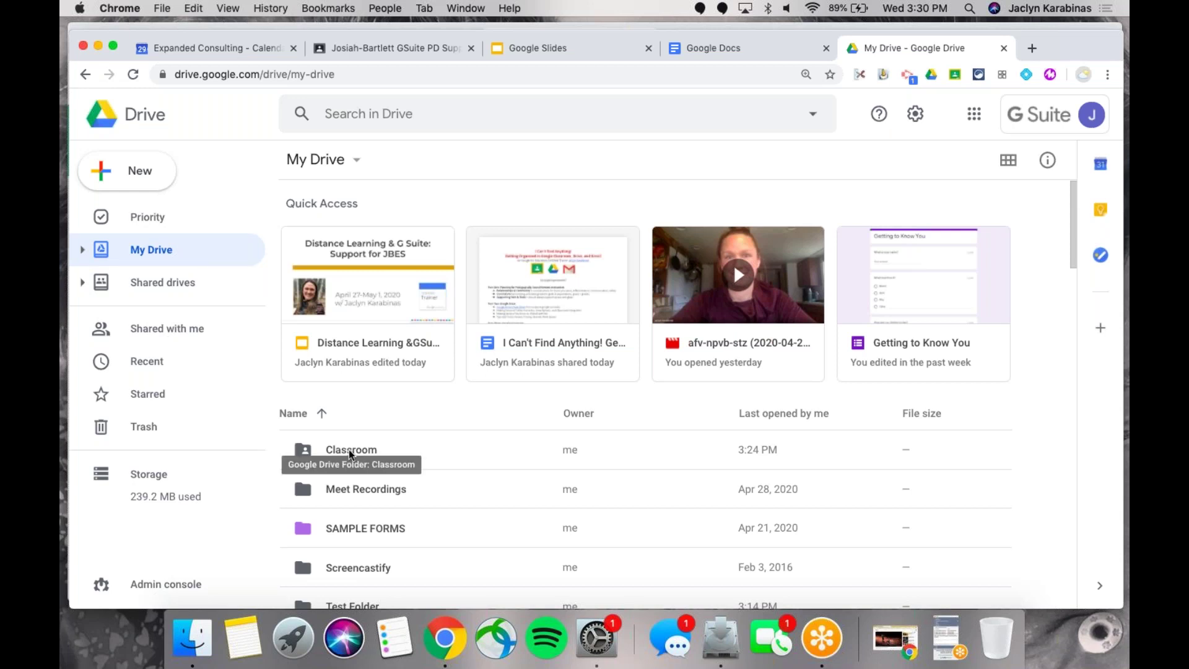
scroll(348, 450, down, 3)
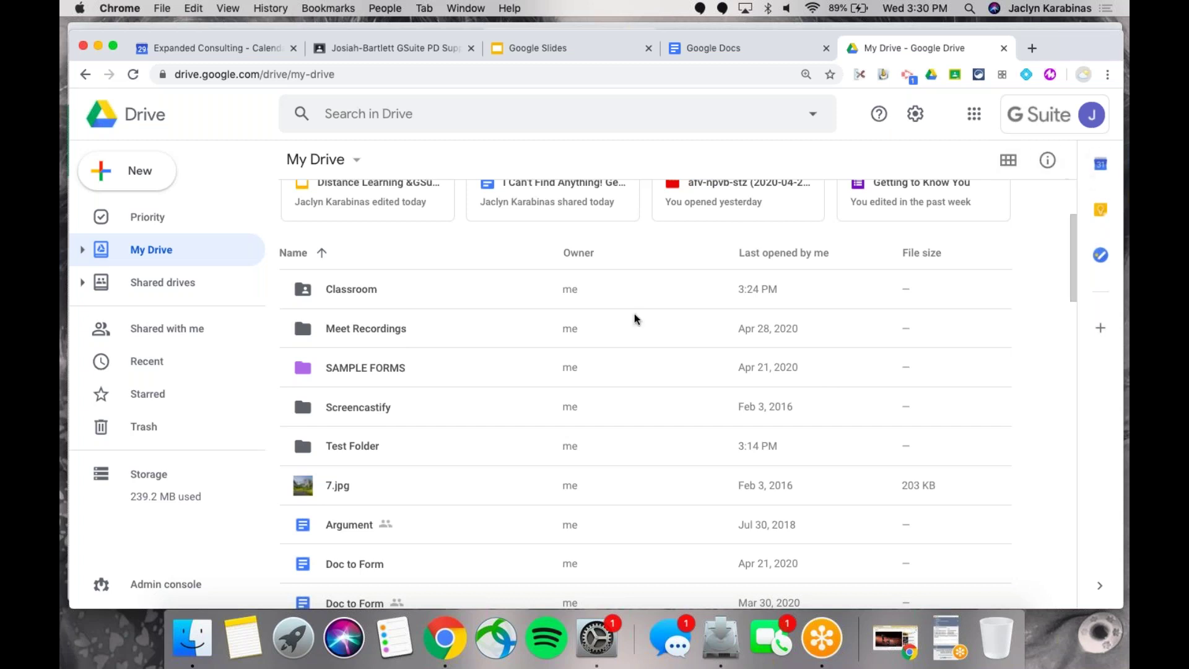
scroll(634, 314, up, 3)
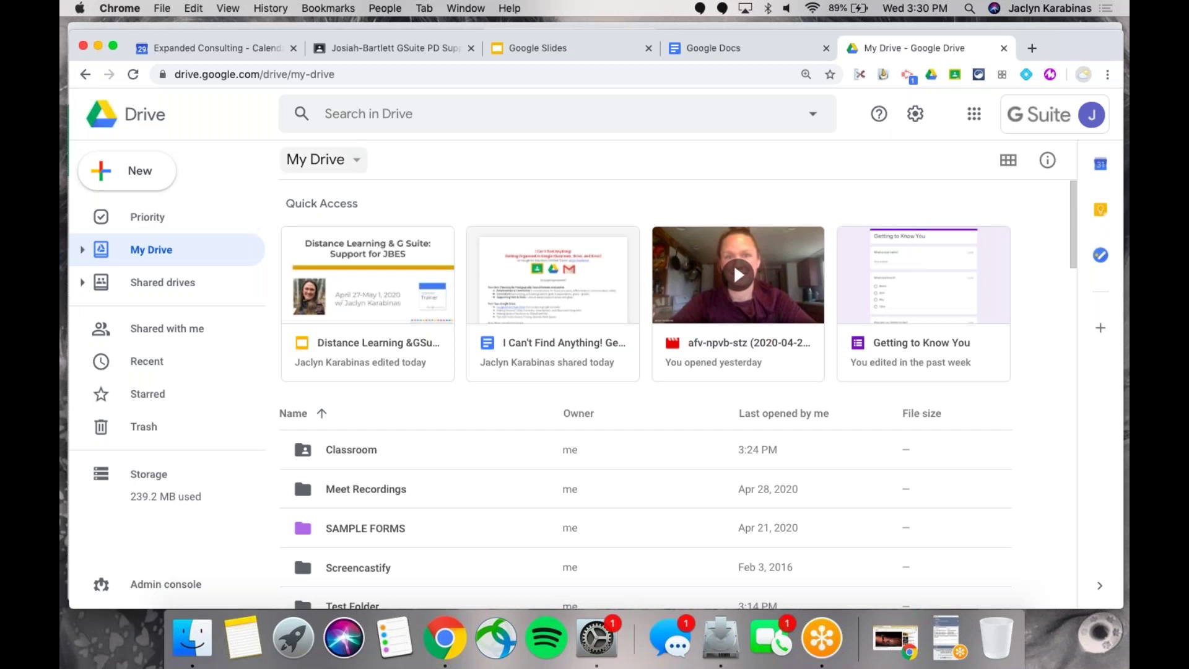
click(342, 162)
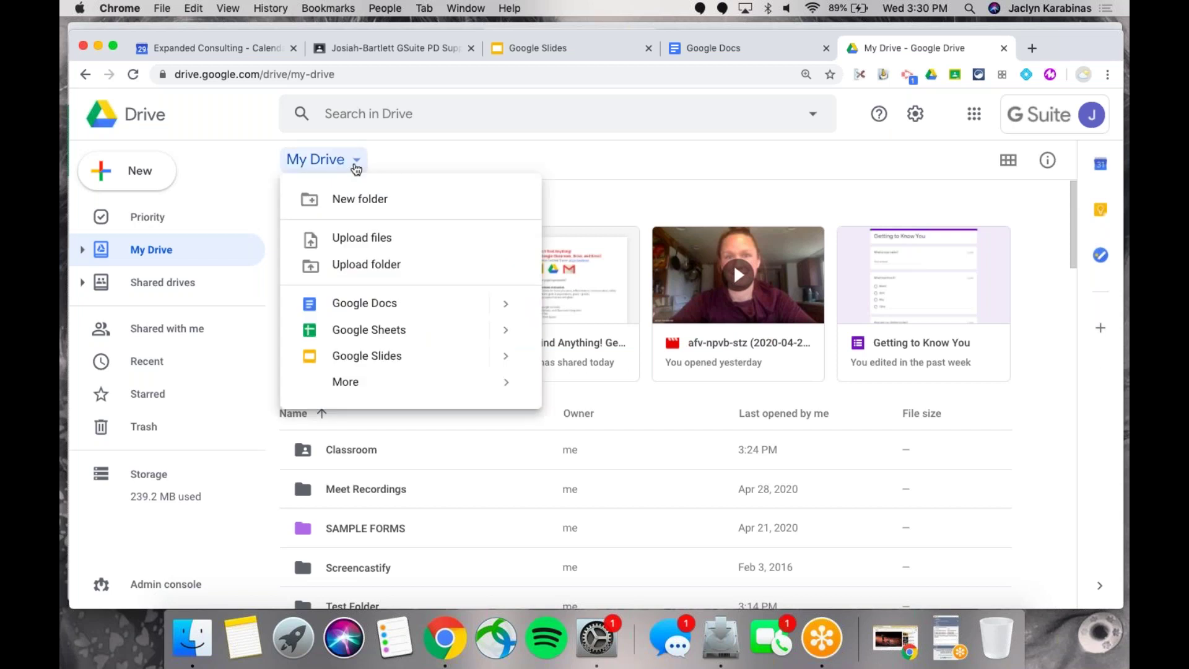
click(664, 161)
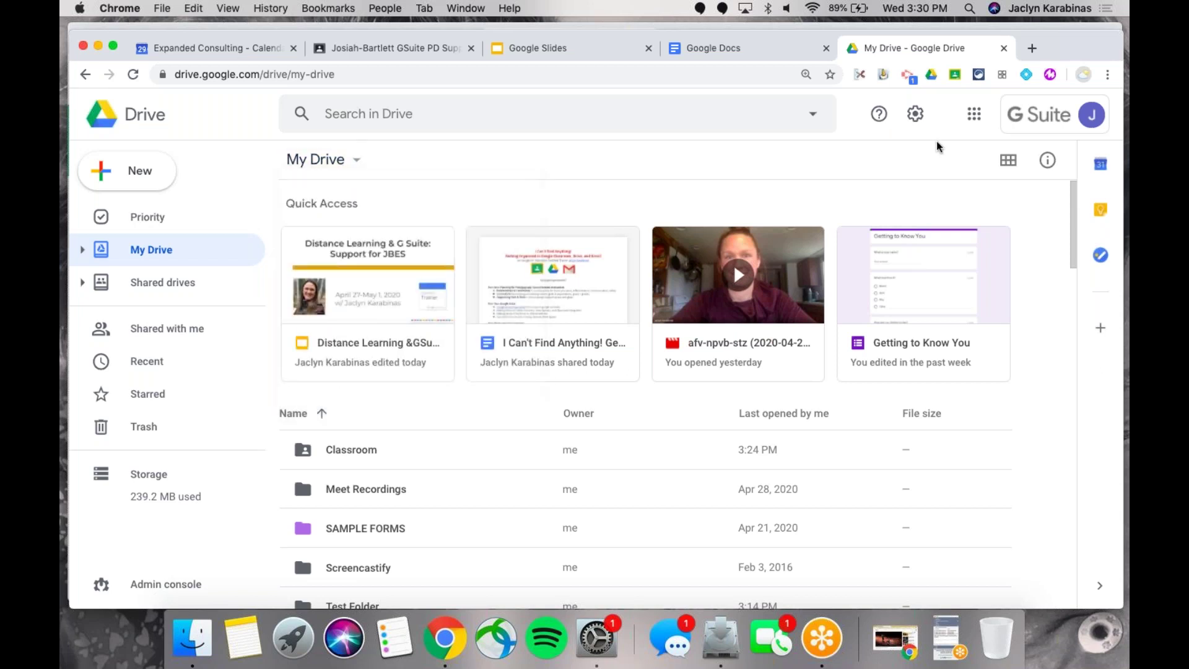
- Browse My Drive's folders and files as a grid, then switch back to the list layout
click(1008, 162)
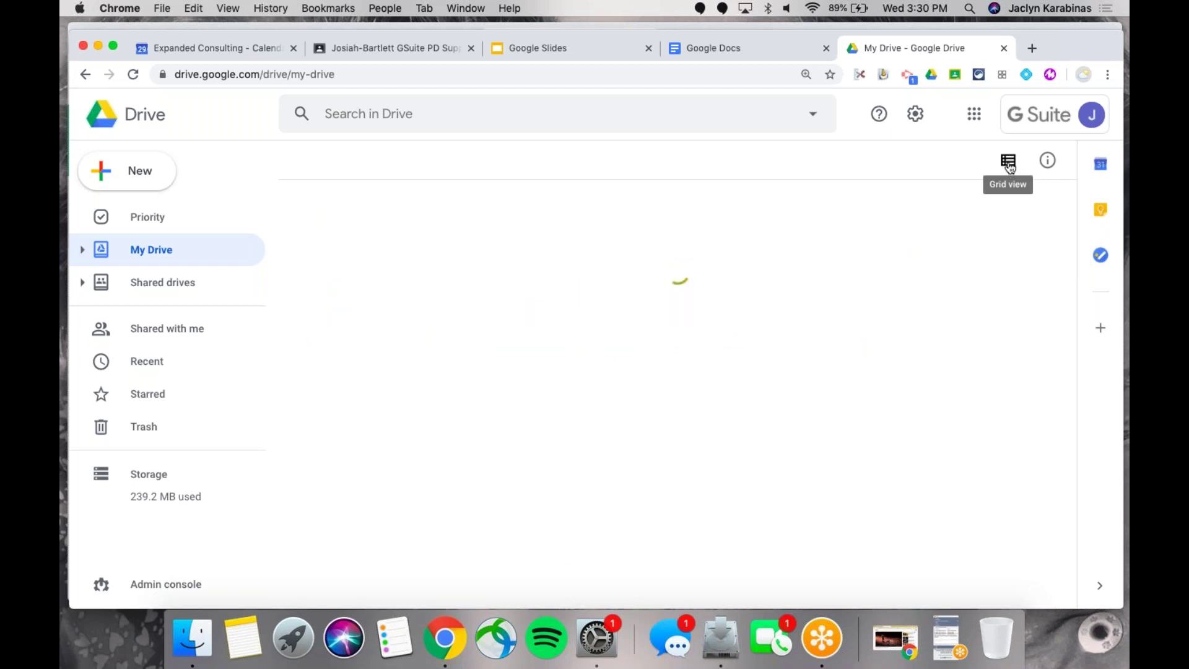
scroll(799, 545, down, 2)
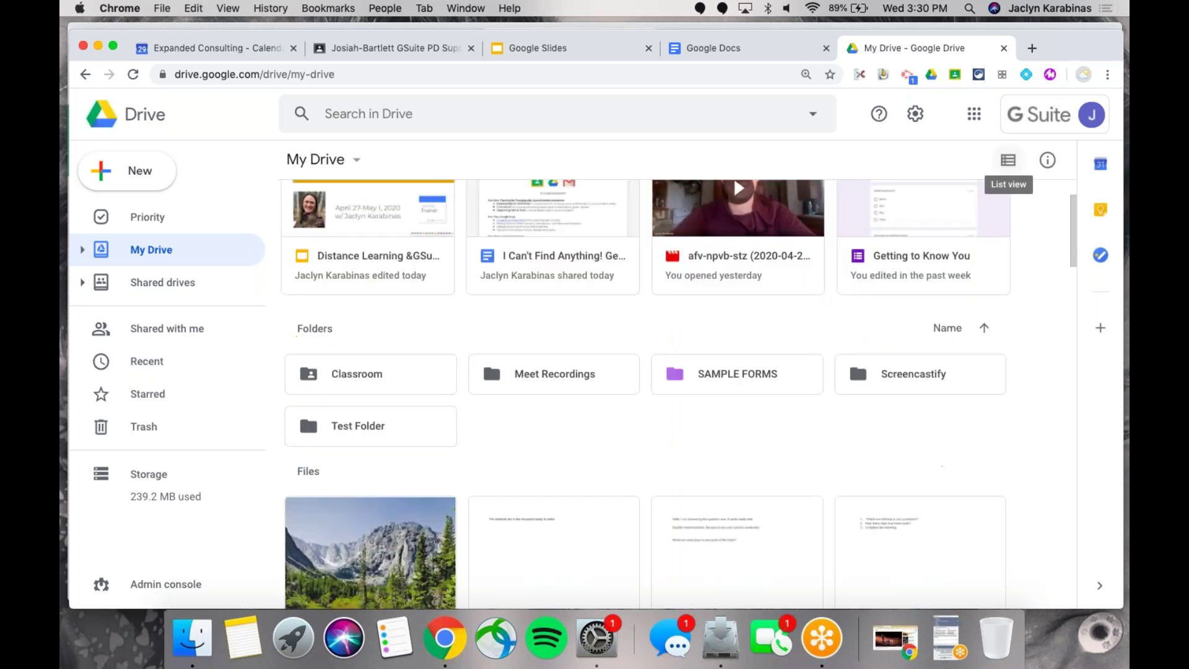
scroll(679, 392, down, 6)
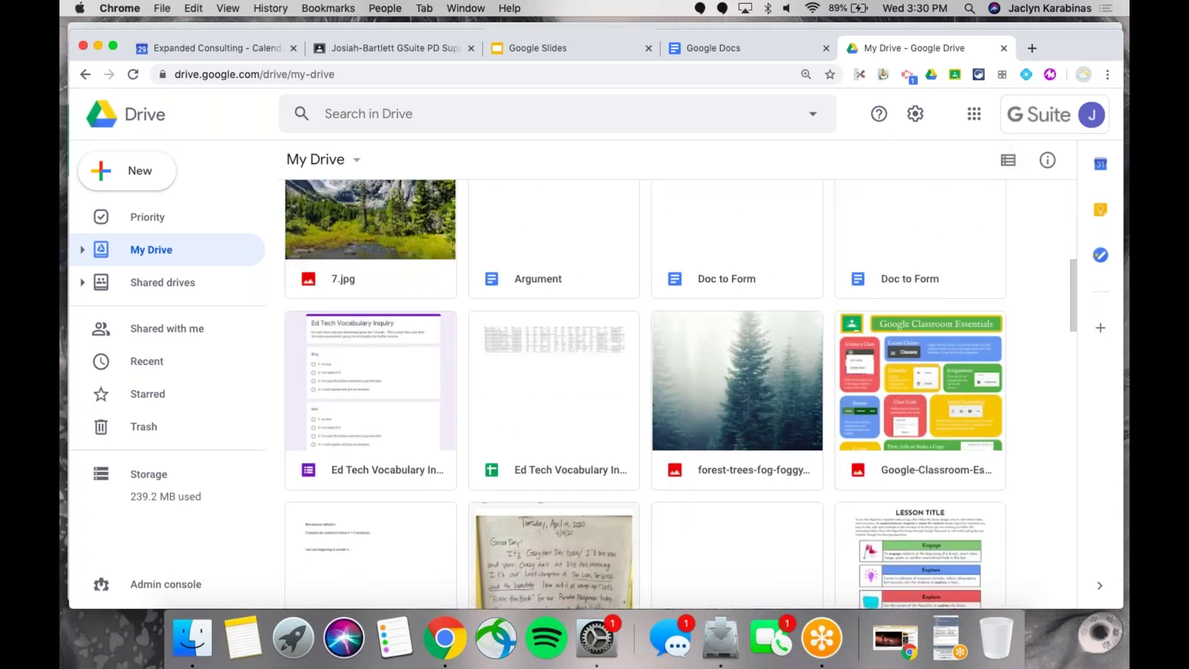
scroll(679, 392, down, 4)
scroll(679, 392, up, 3)
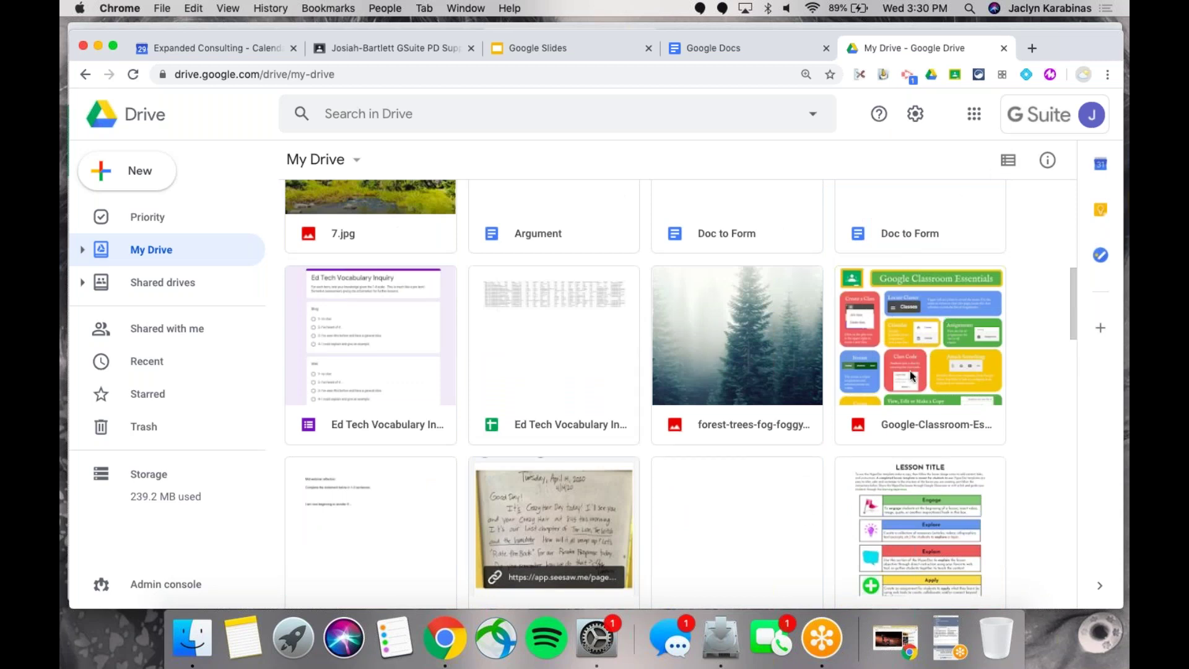
scroll(919, 372, down, 3)
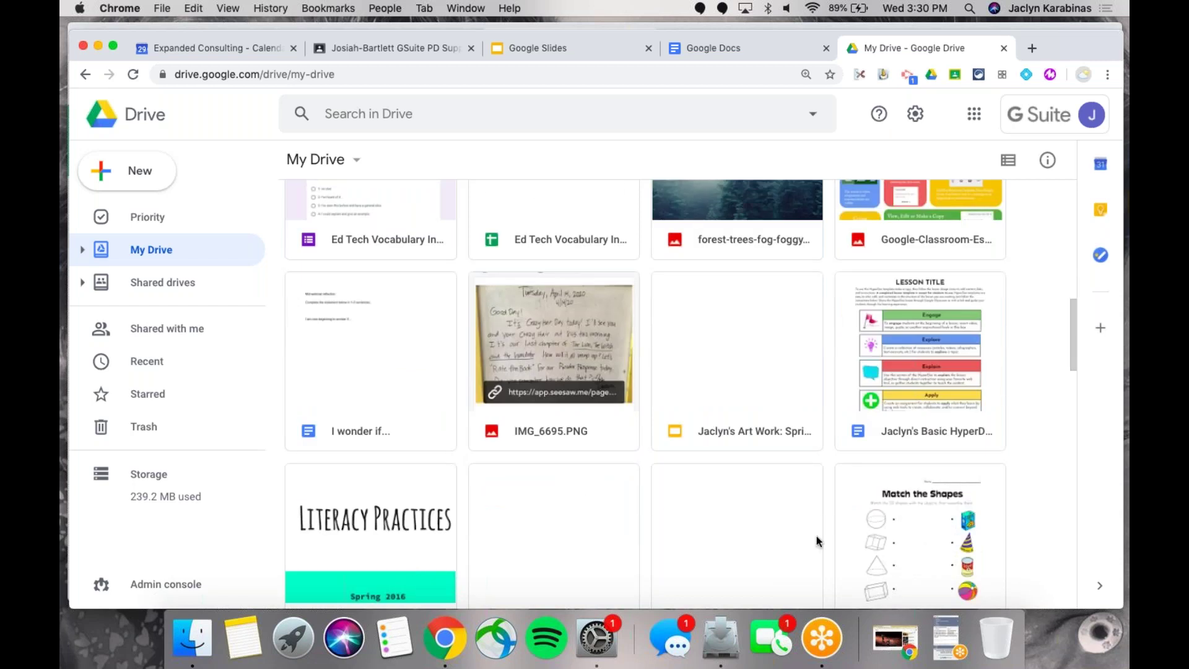
scroll(894, 531, up, 10)
scroll(894, 532, down, 6)
scroll(892, 532, up, 8)
scroll(892, 532, down, 8)
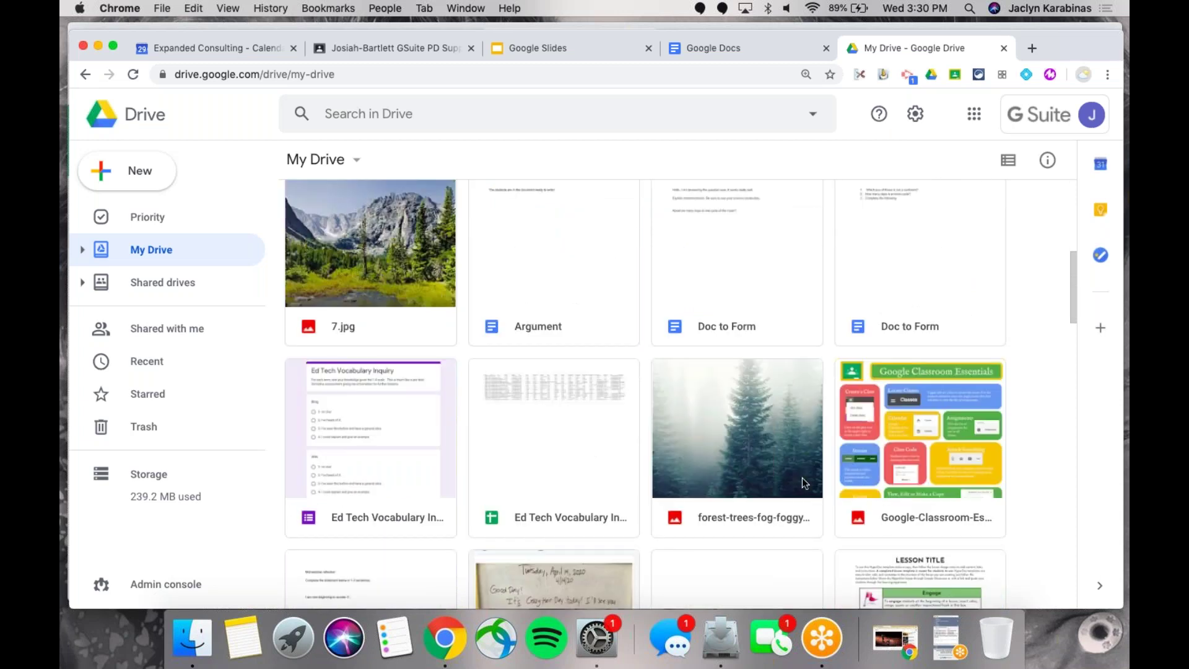
scroll(801, 477, up, 8)
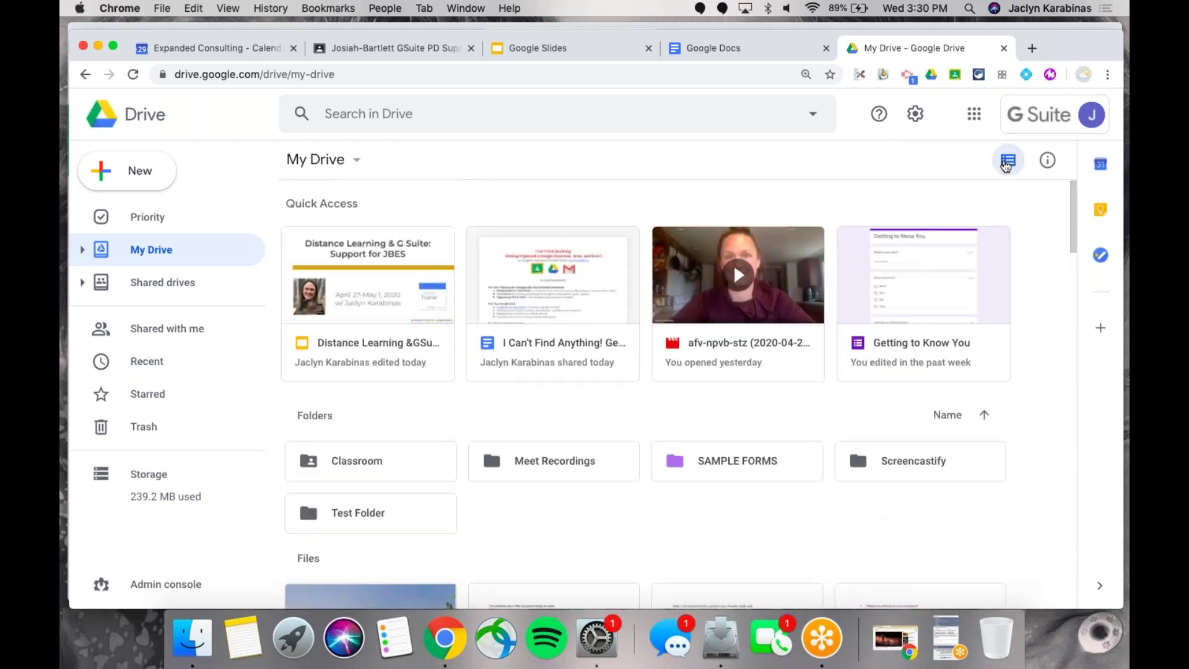
click(1006, 163)
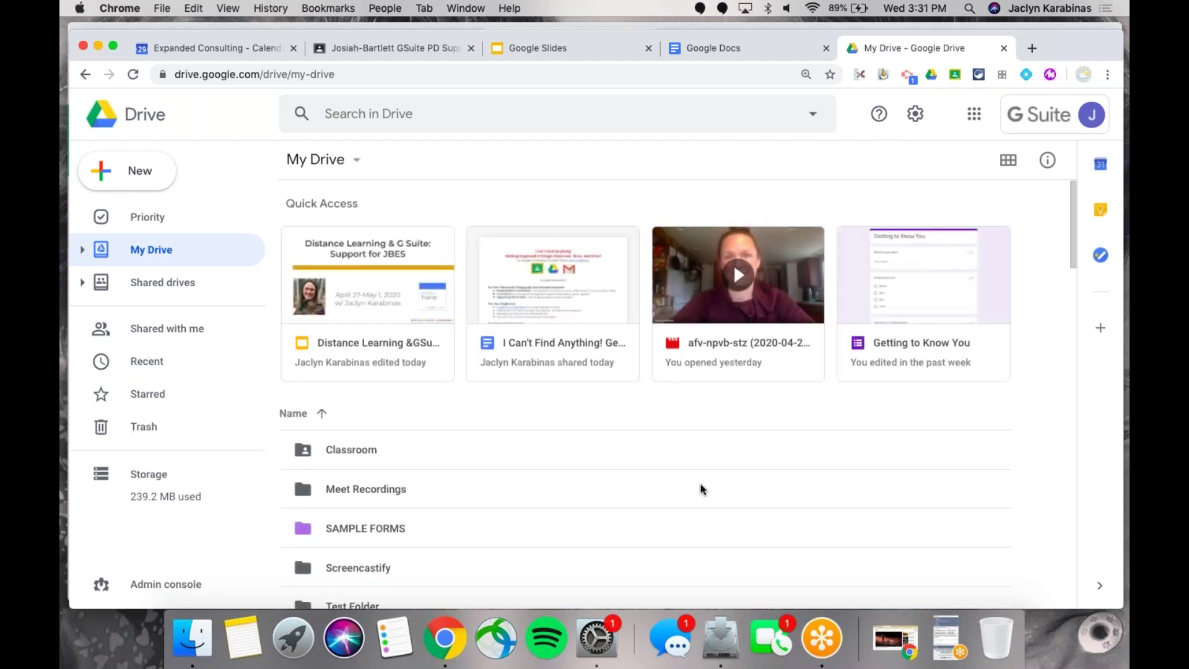
- Change the date column to Last modified, then select the Doc to Form document
scroll(702, 490, down, 5)
scroll(701, 485, up, 3)
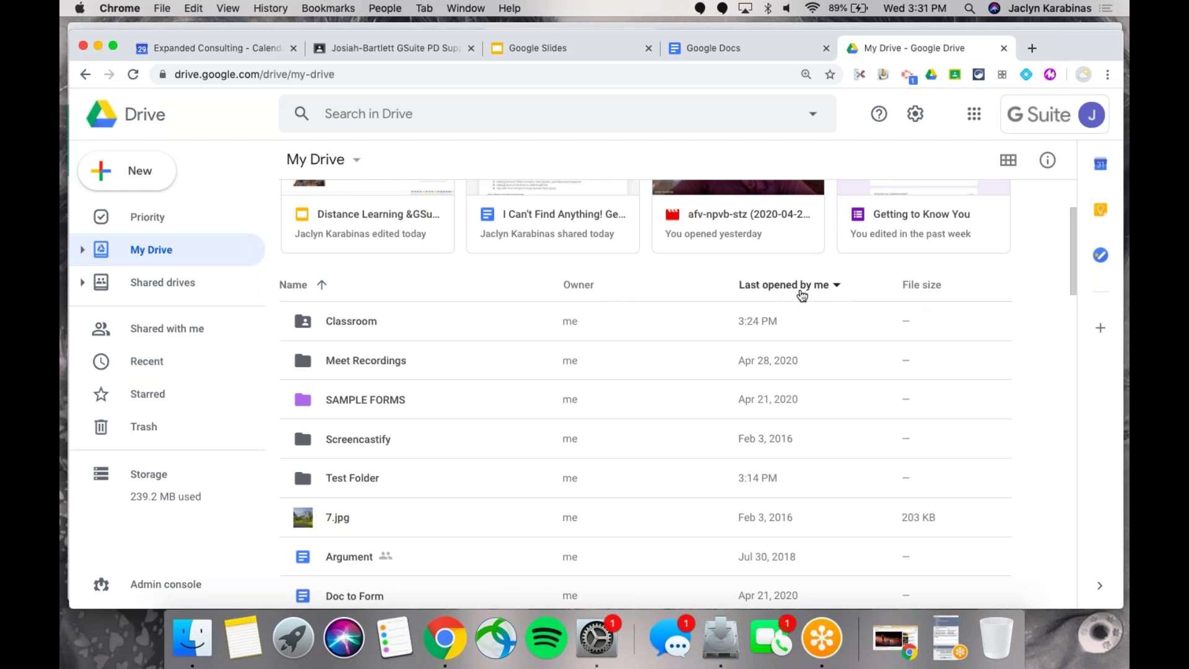
click(752, 291)
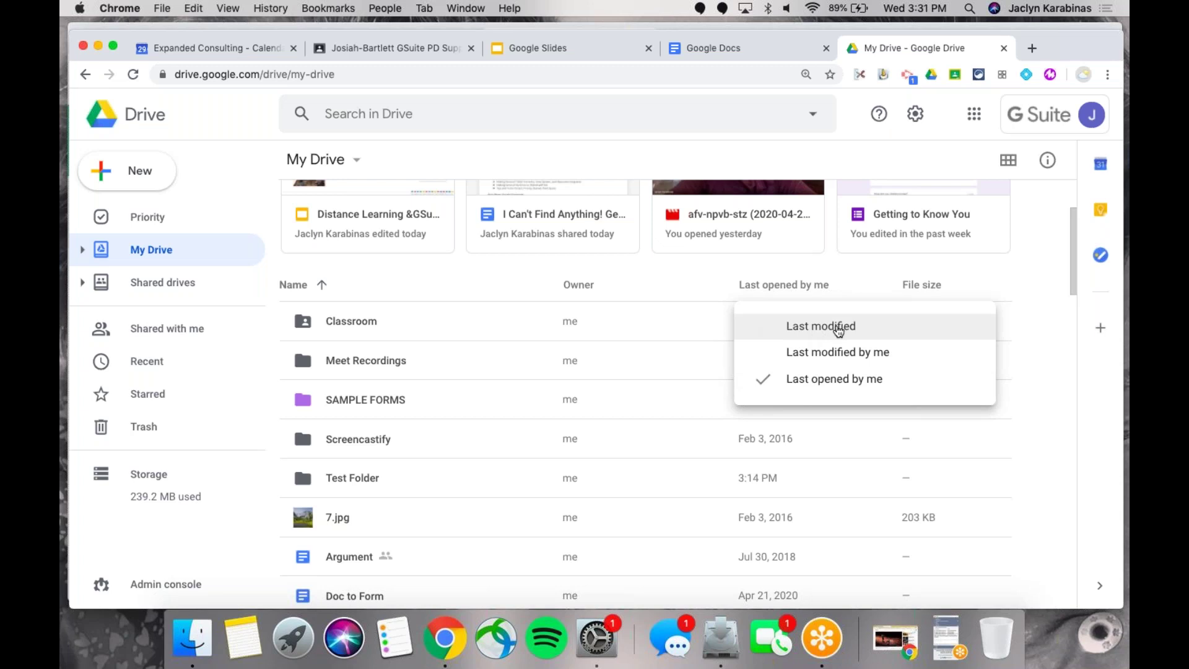
click(1034, 244)
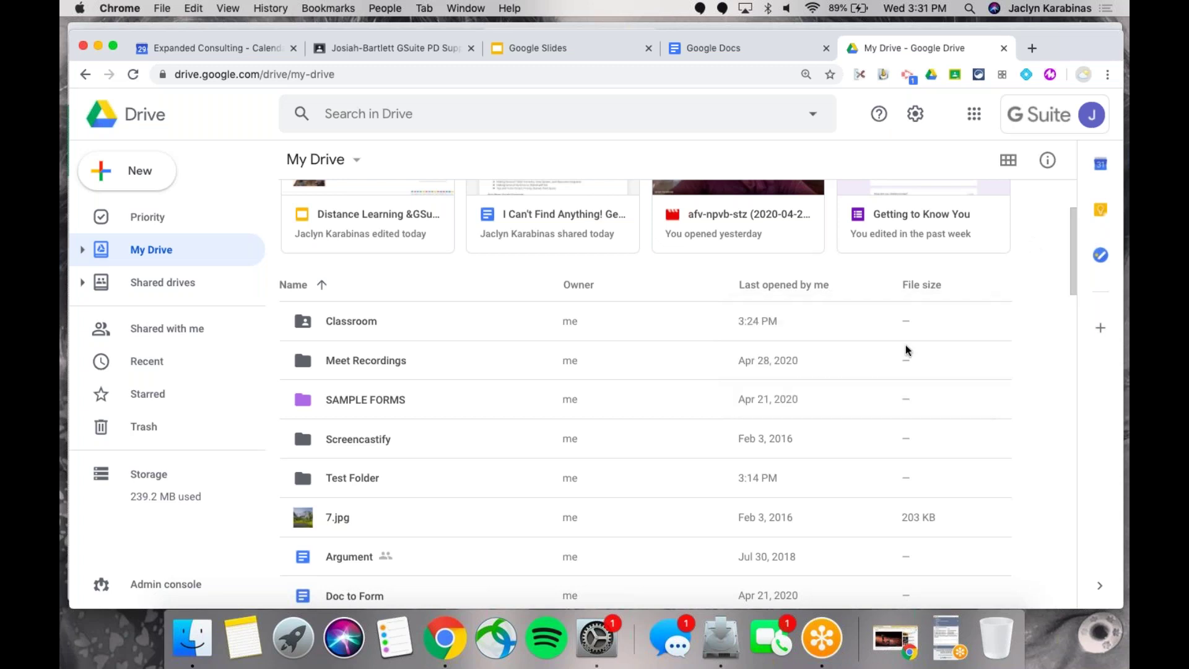
scroll(481, 499, down, 5)
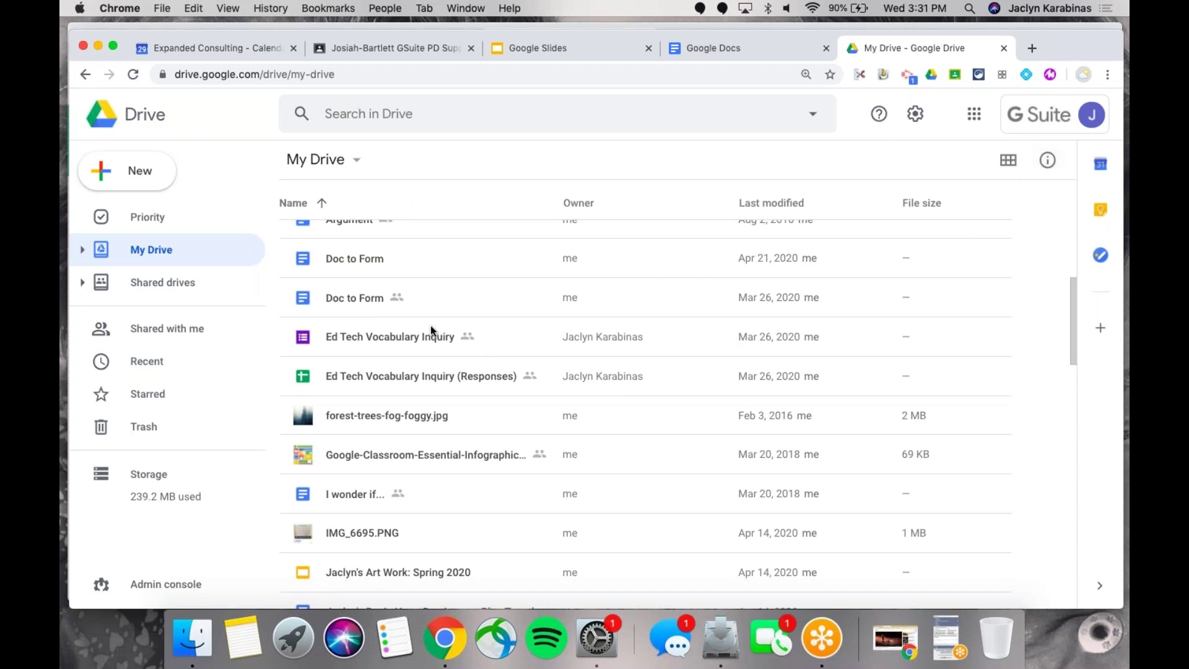
click(432, 303)
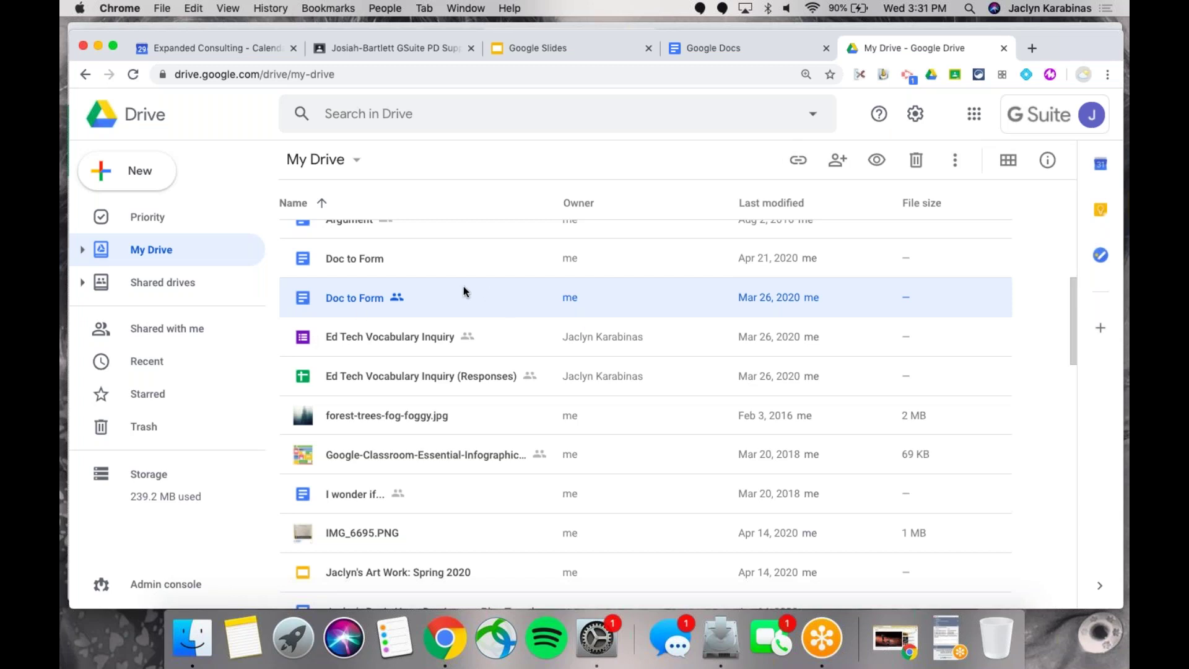
click(1048, 162)
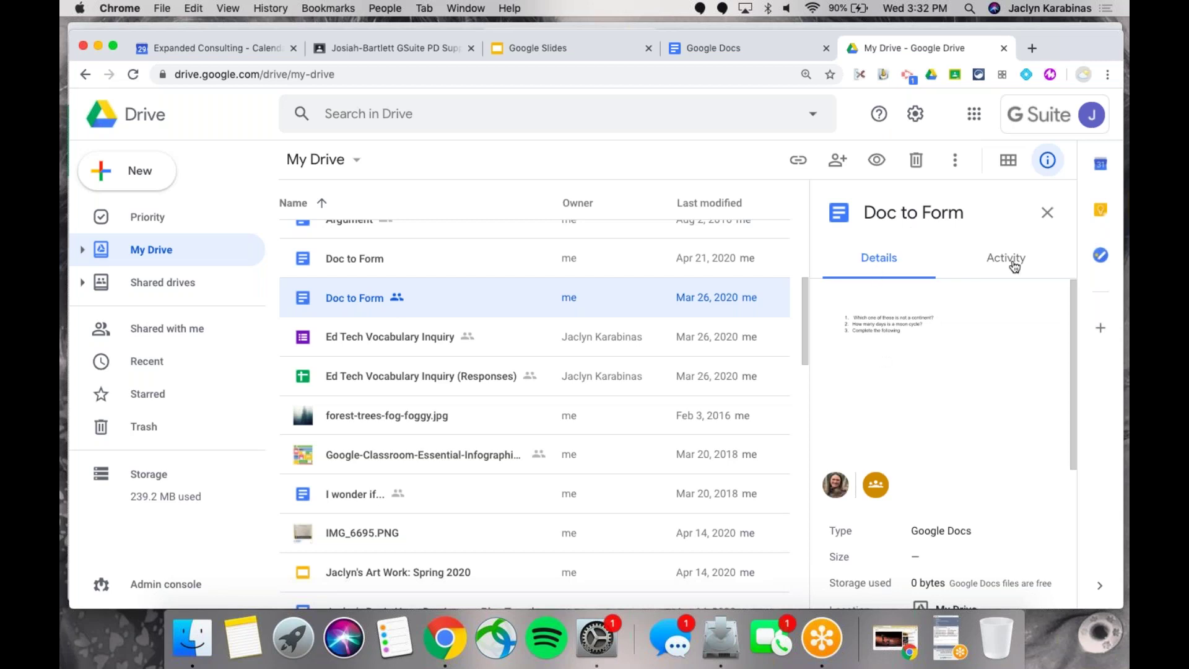
scroll(916, 403, down, 2)
mouse_move(883, 411)
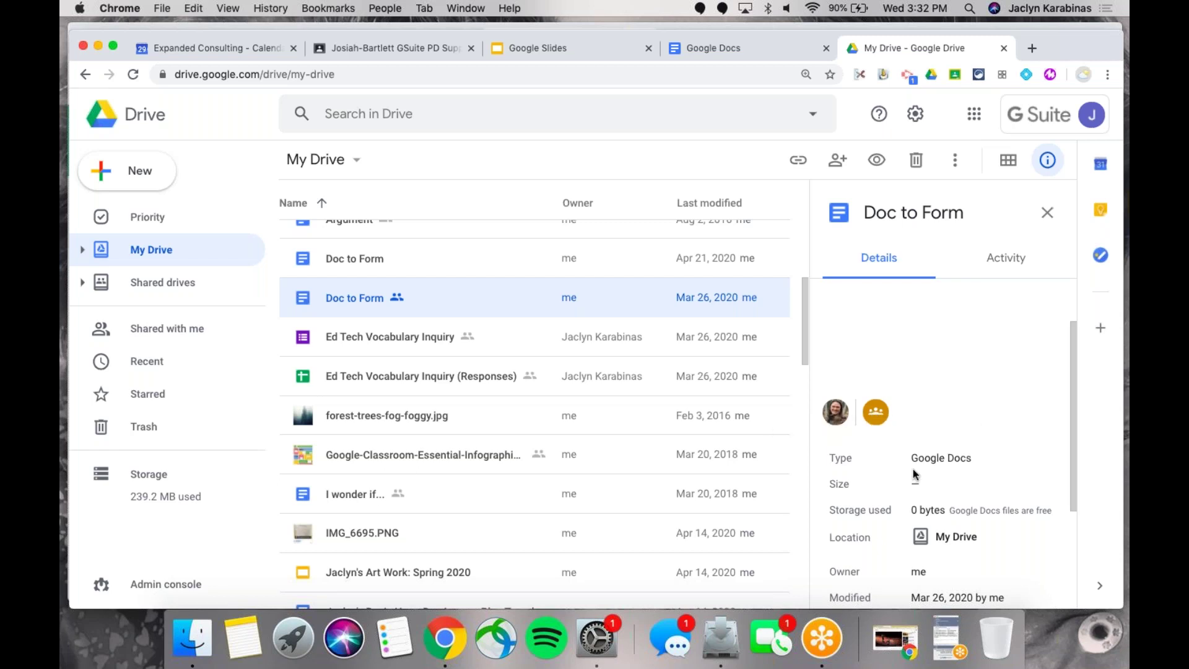
scroll(915, 476, down, 3)
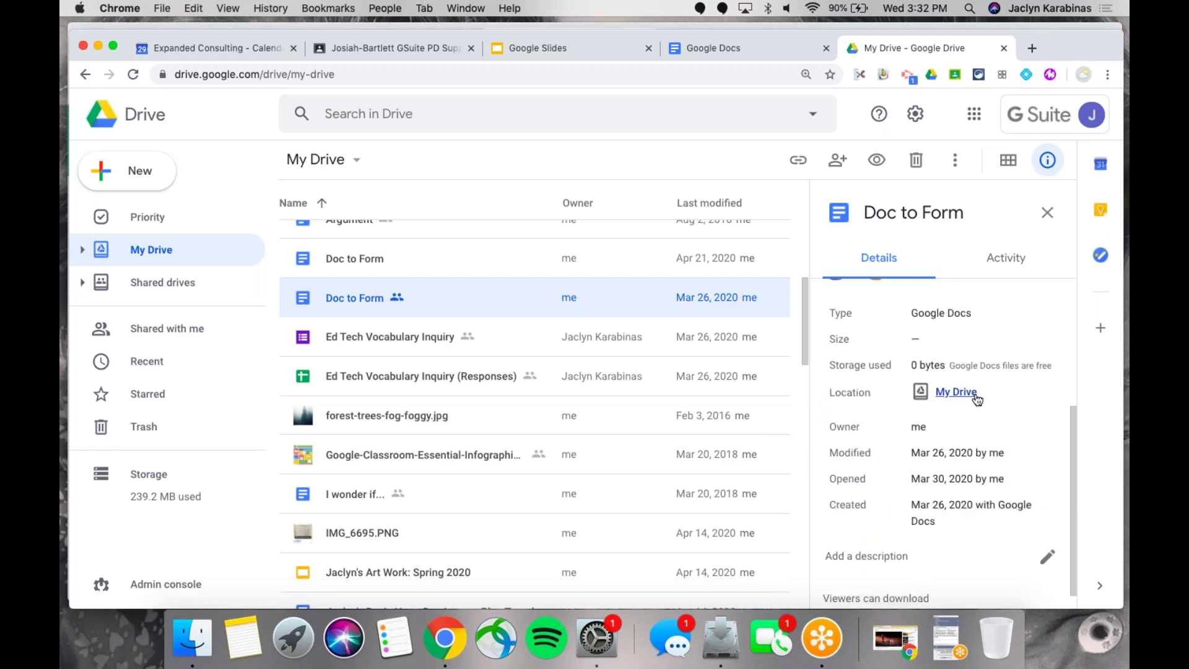
scroll(979, 406, down, 1)
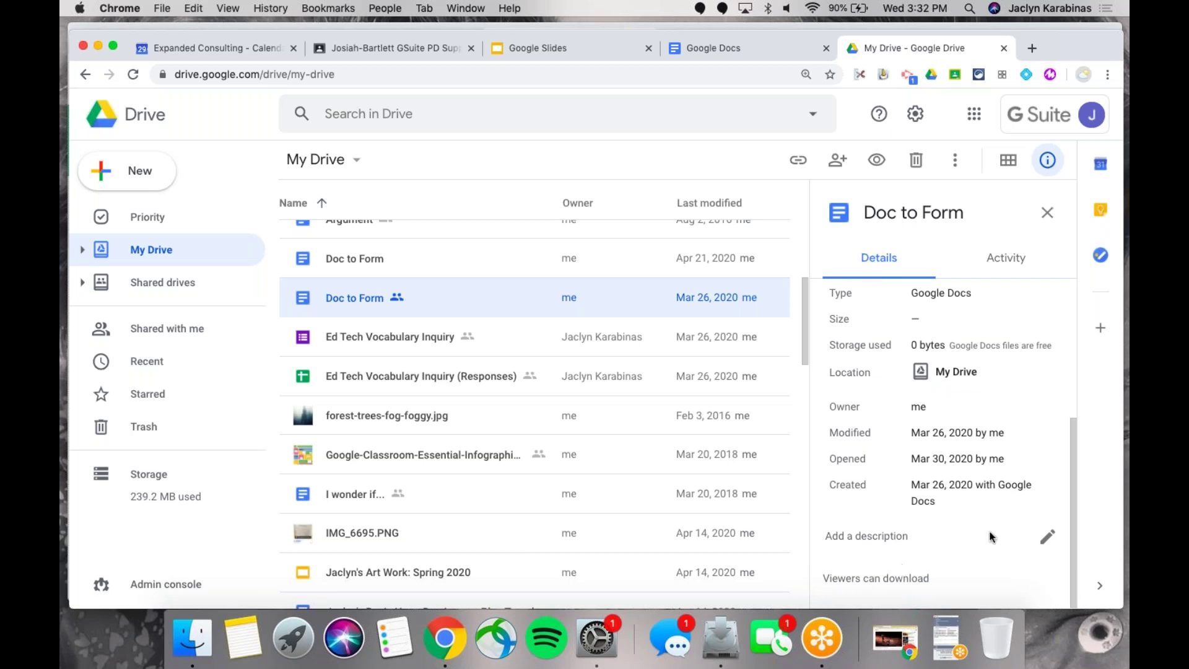
scroll(966, 388, up, 4)
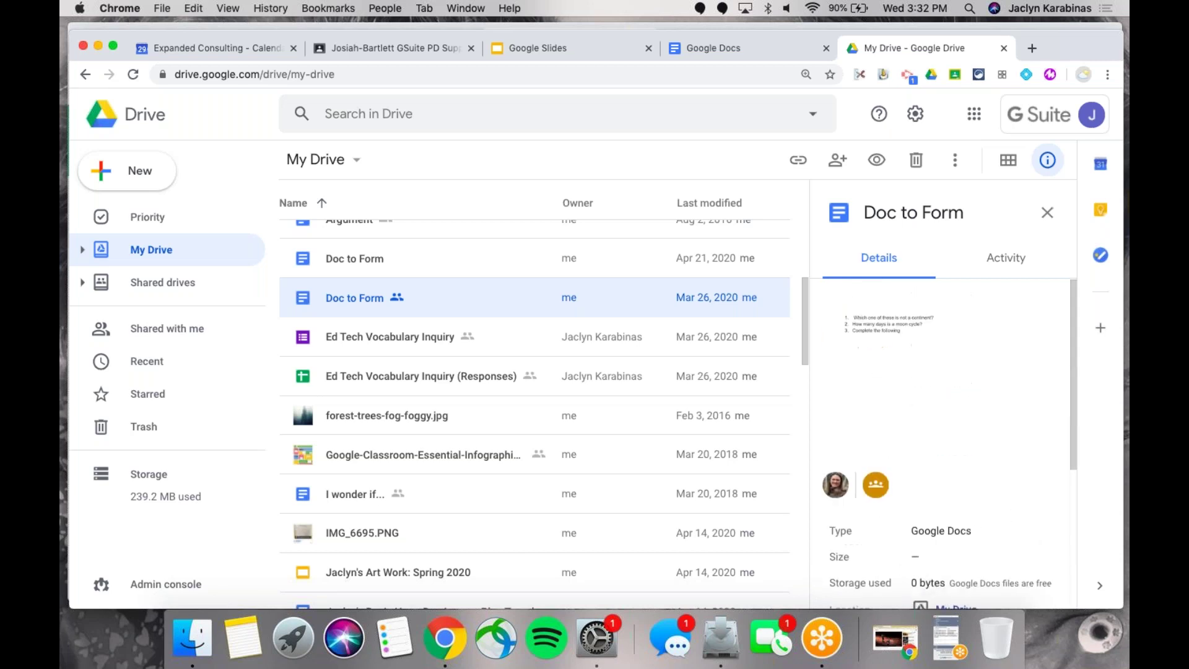
click(1015, 272)
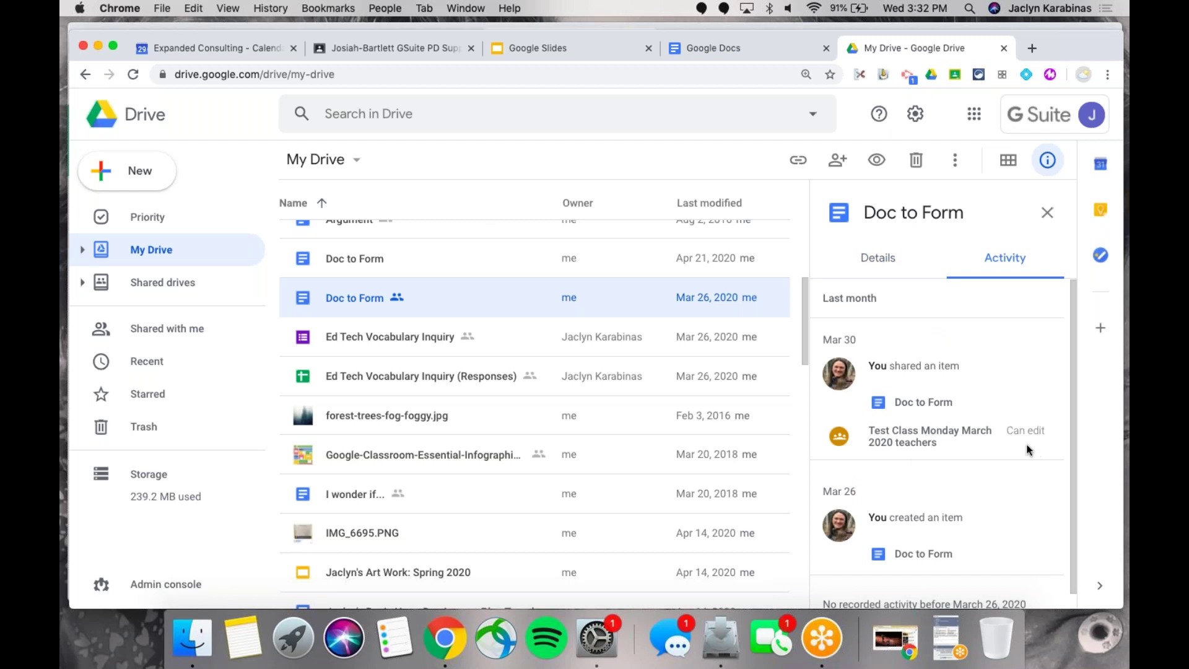
scroll(985, 489, down, 1)
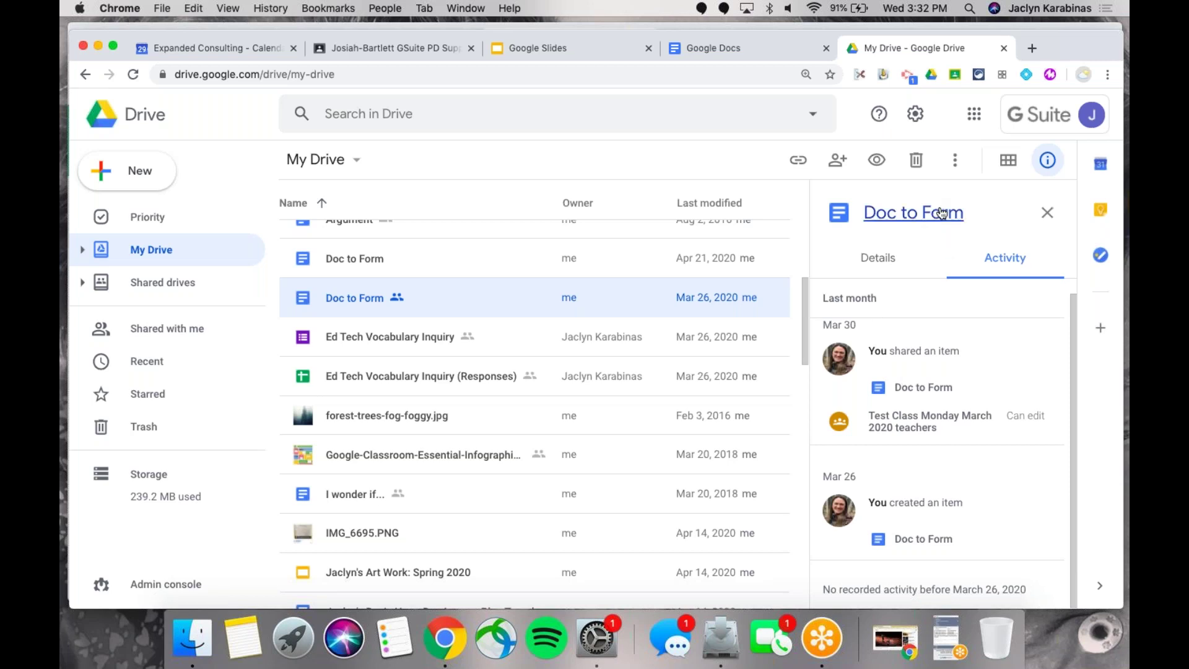
click(1048, 160)
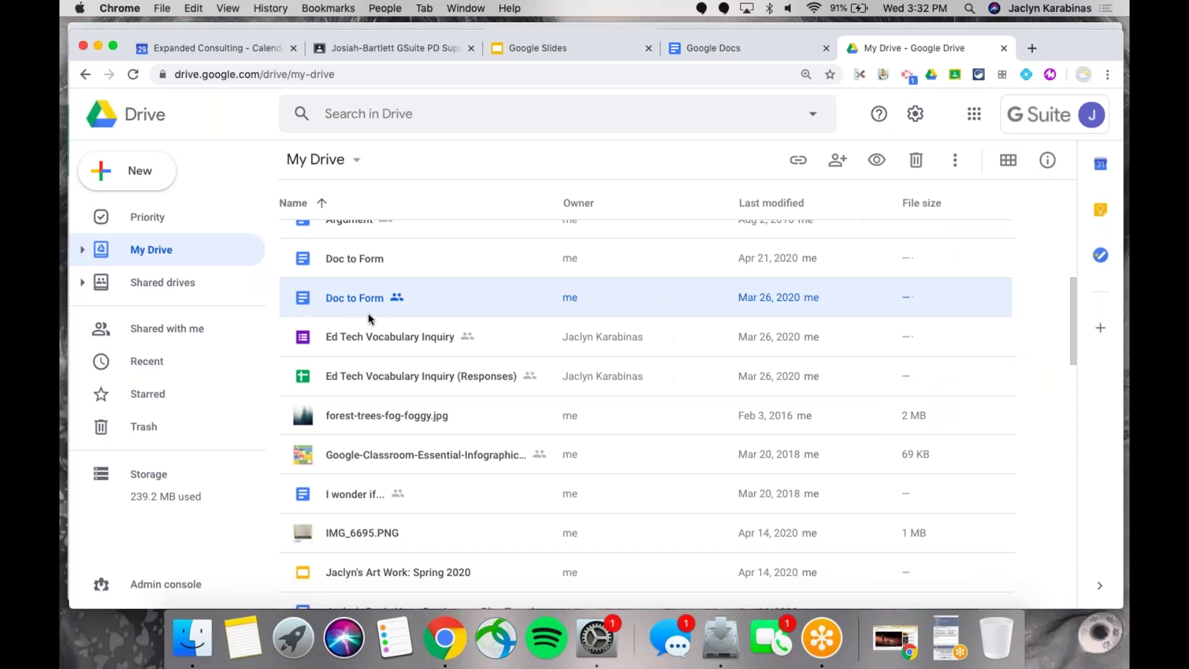
scroll(353, 304, up, 5)
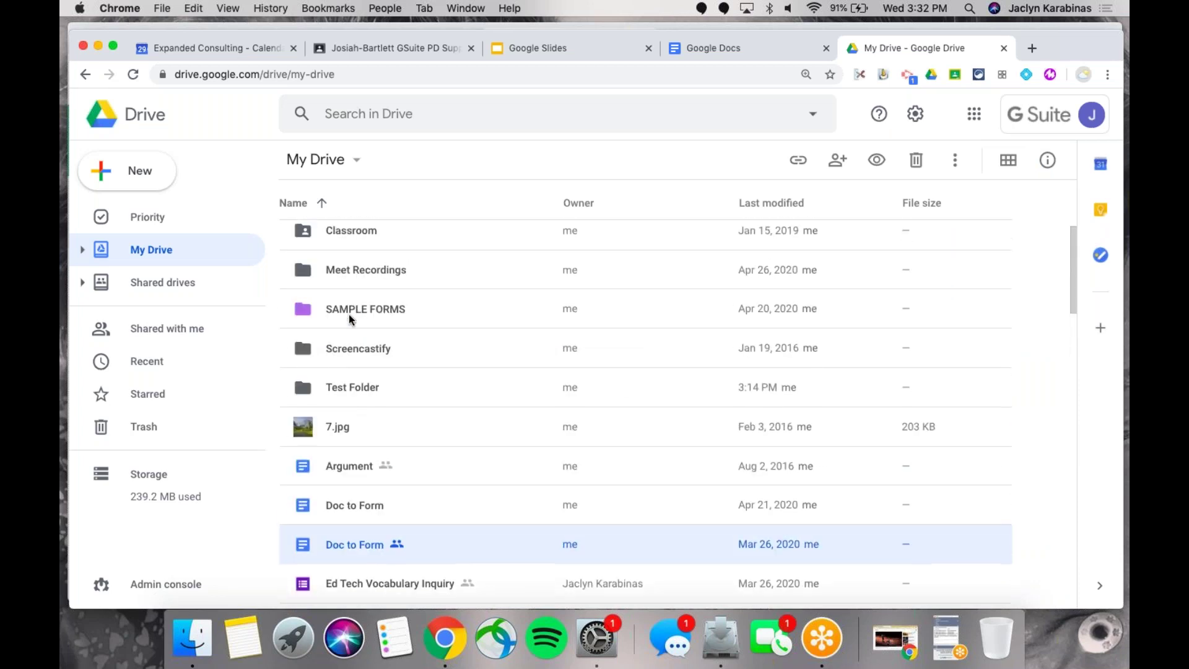
click(348, 351)
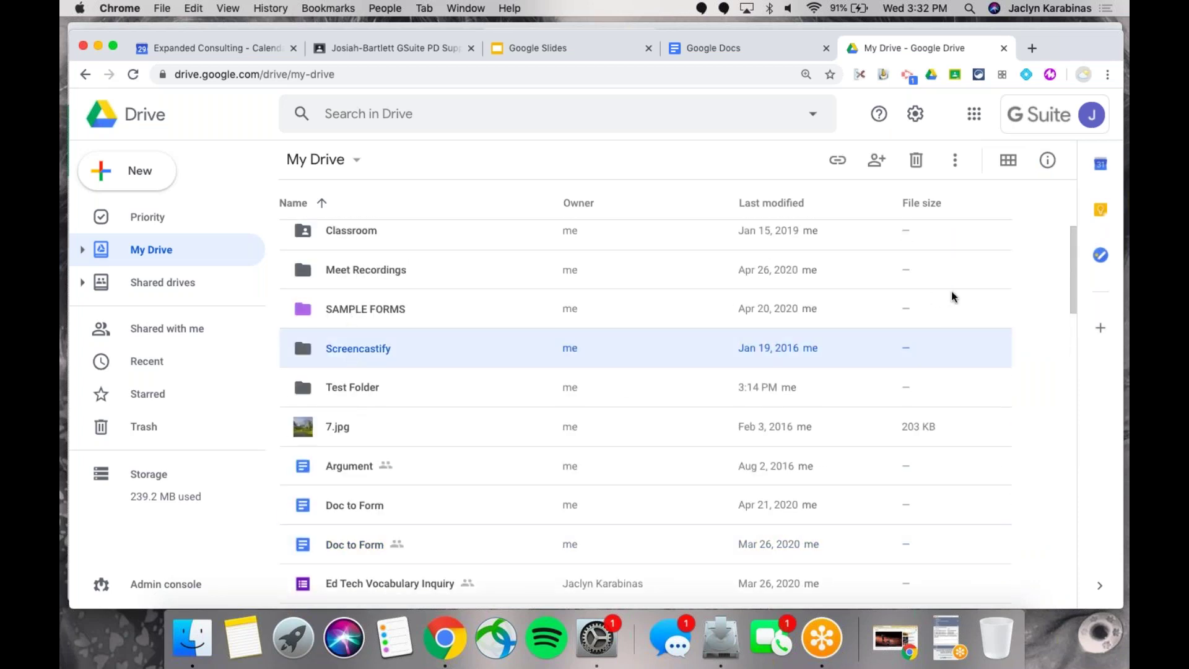
click(1047, 162)
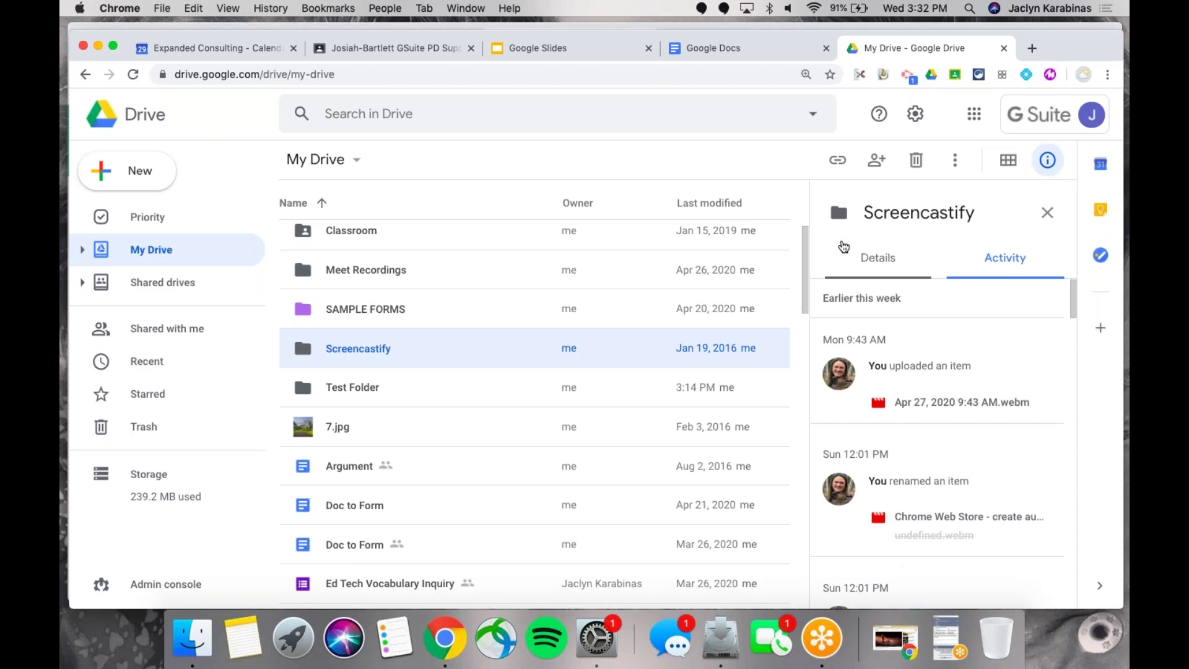
click(858, 260)
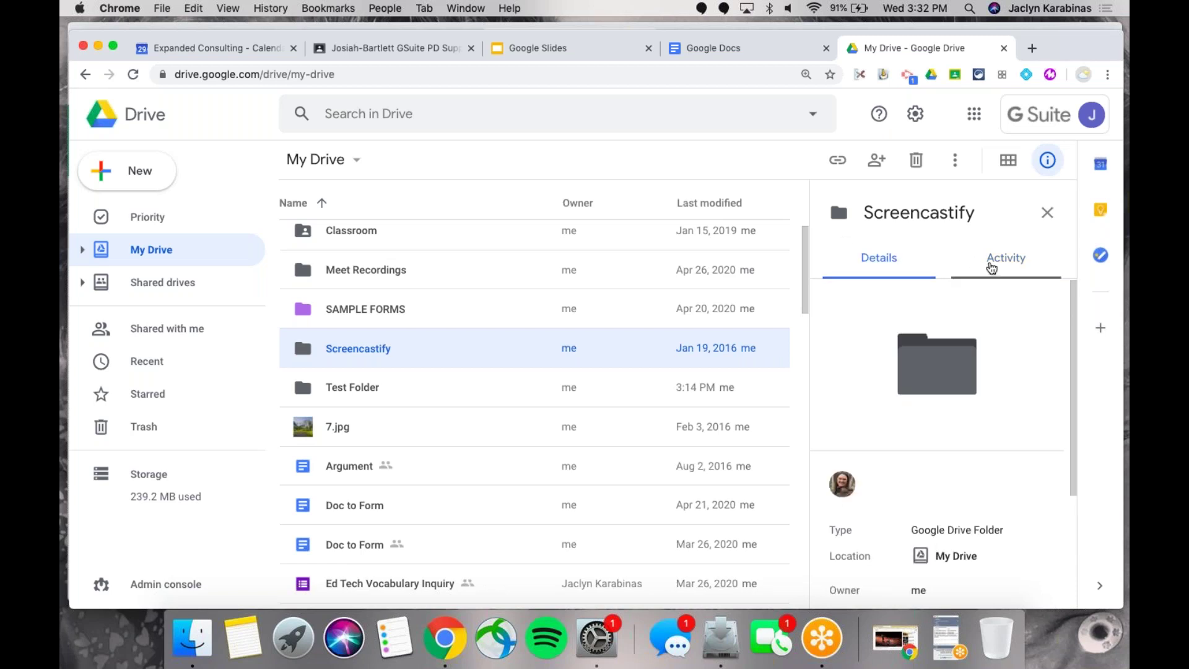
click(990, 260)
scroll(986, 303, down, 5)
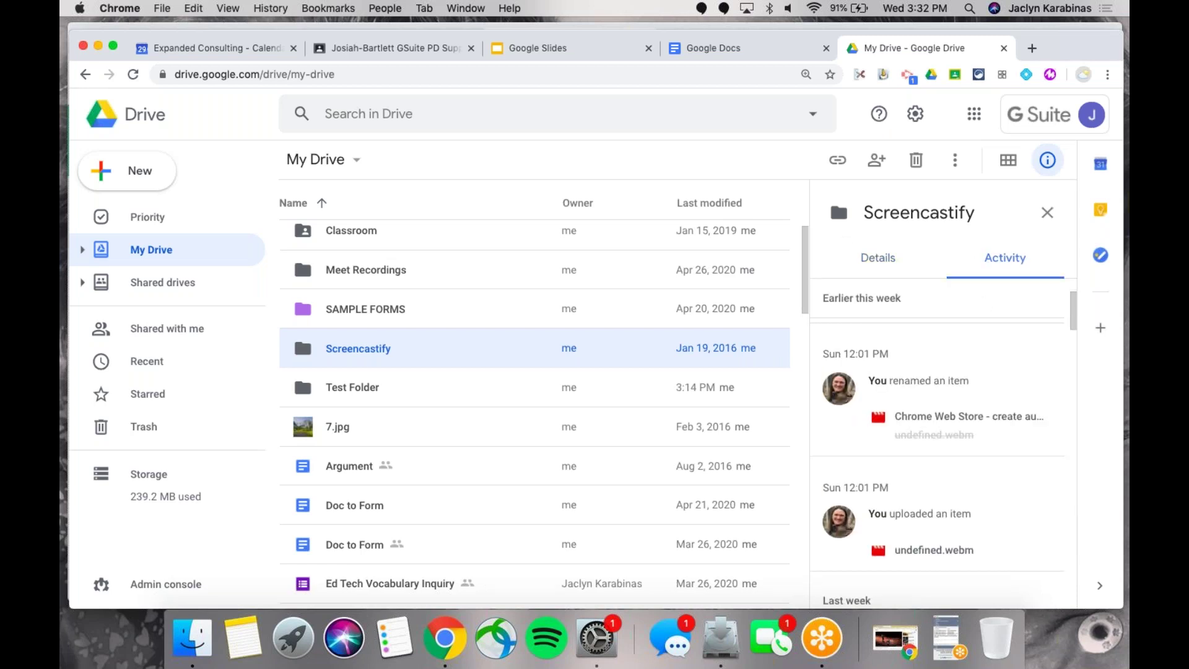
scroll(987, 303, up, 5)
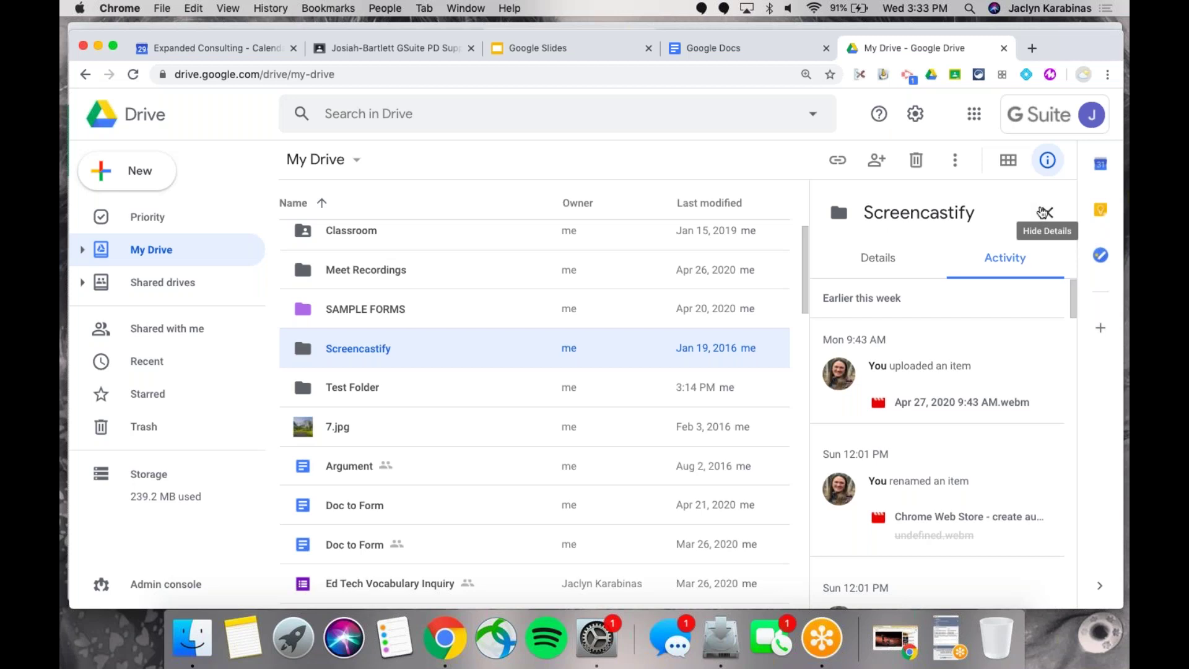
click(1045, 212)
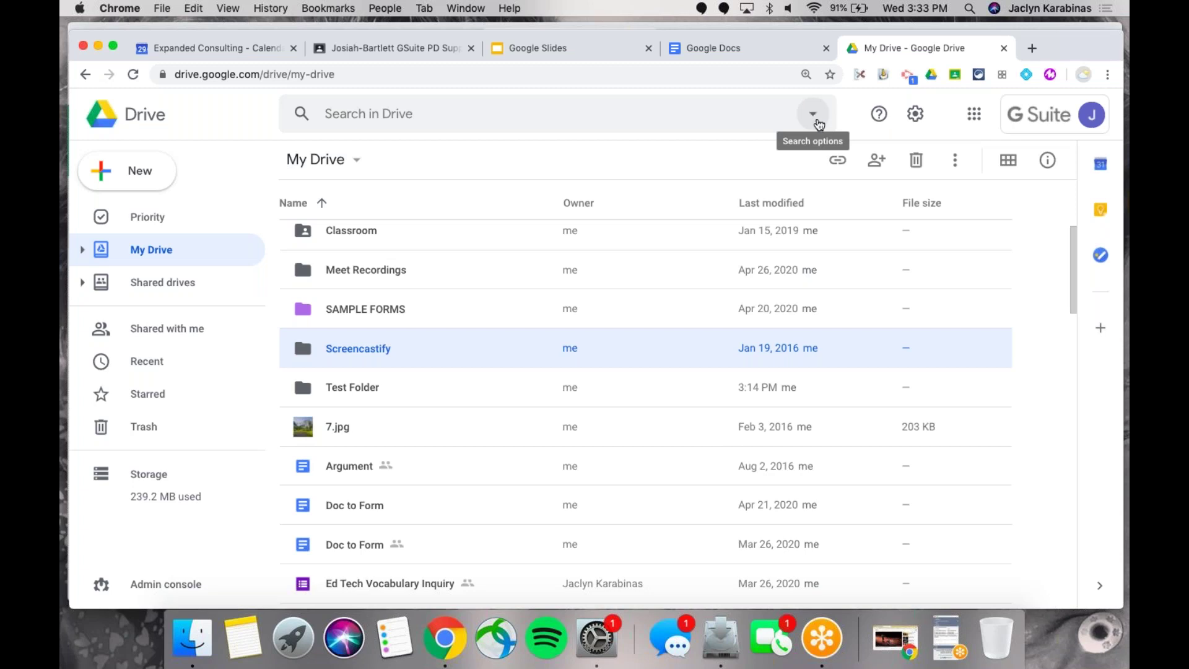
click(823, 646)
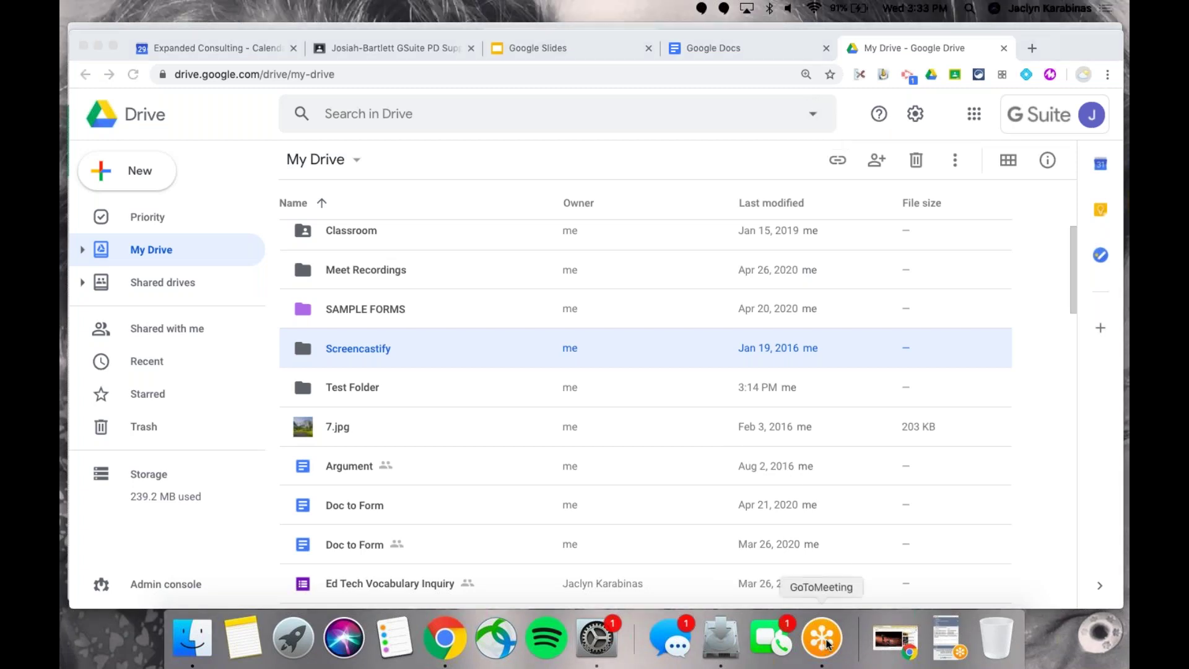
click(944, 637)
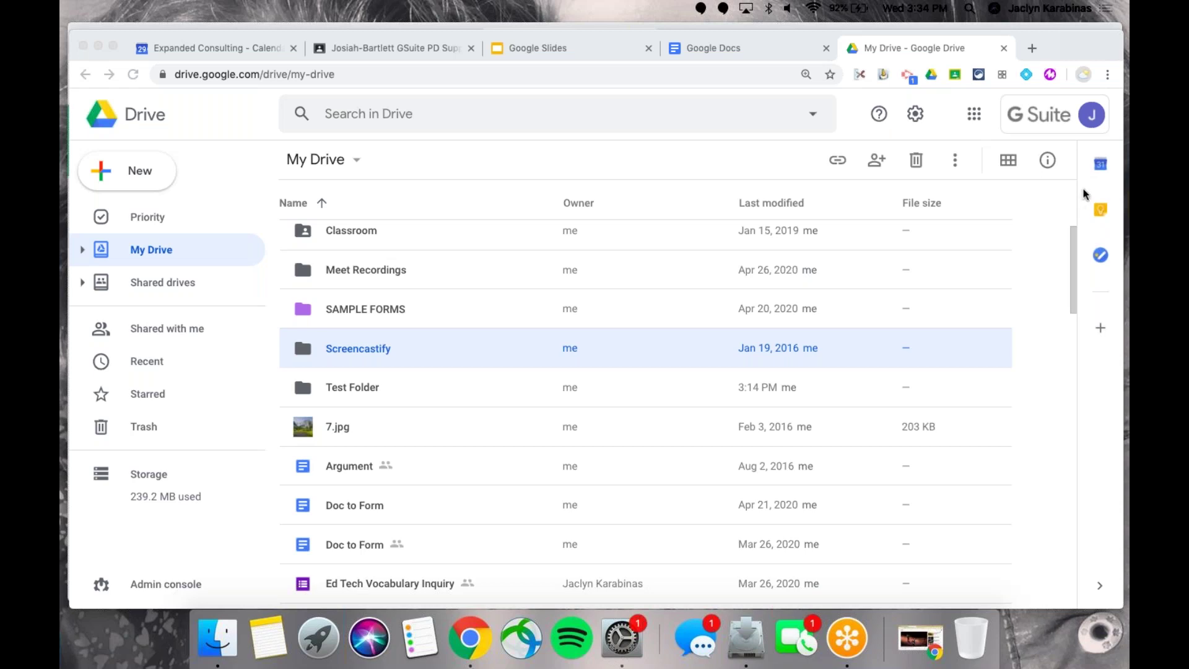
click(82, 251)
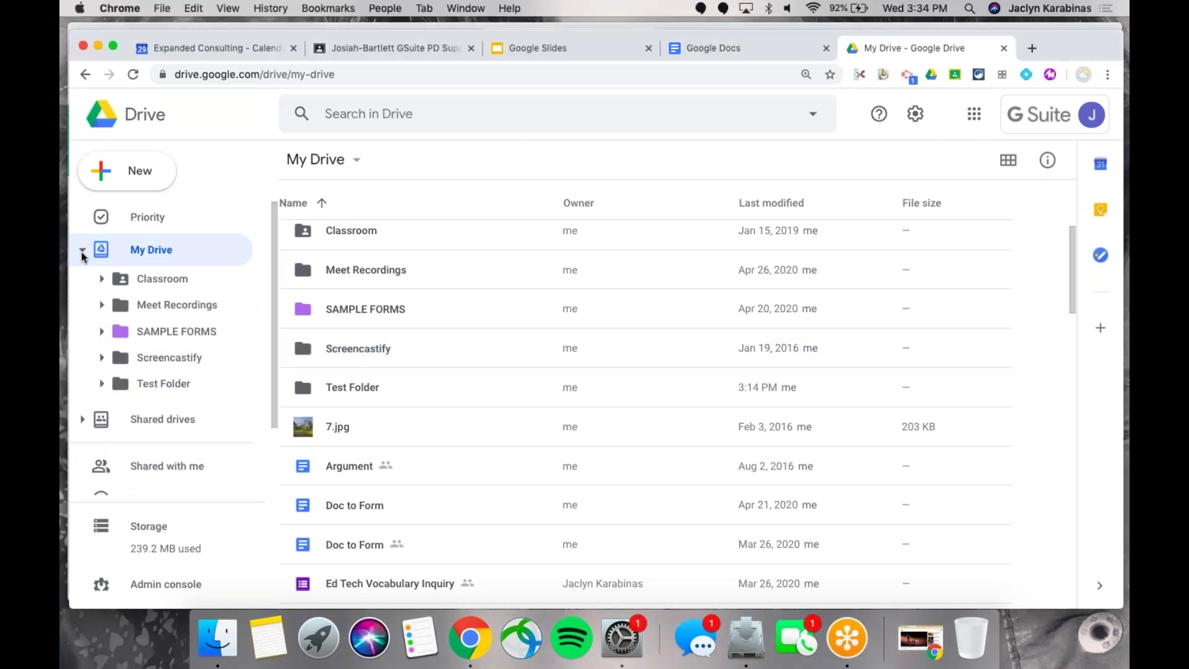
click(103, 280)
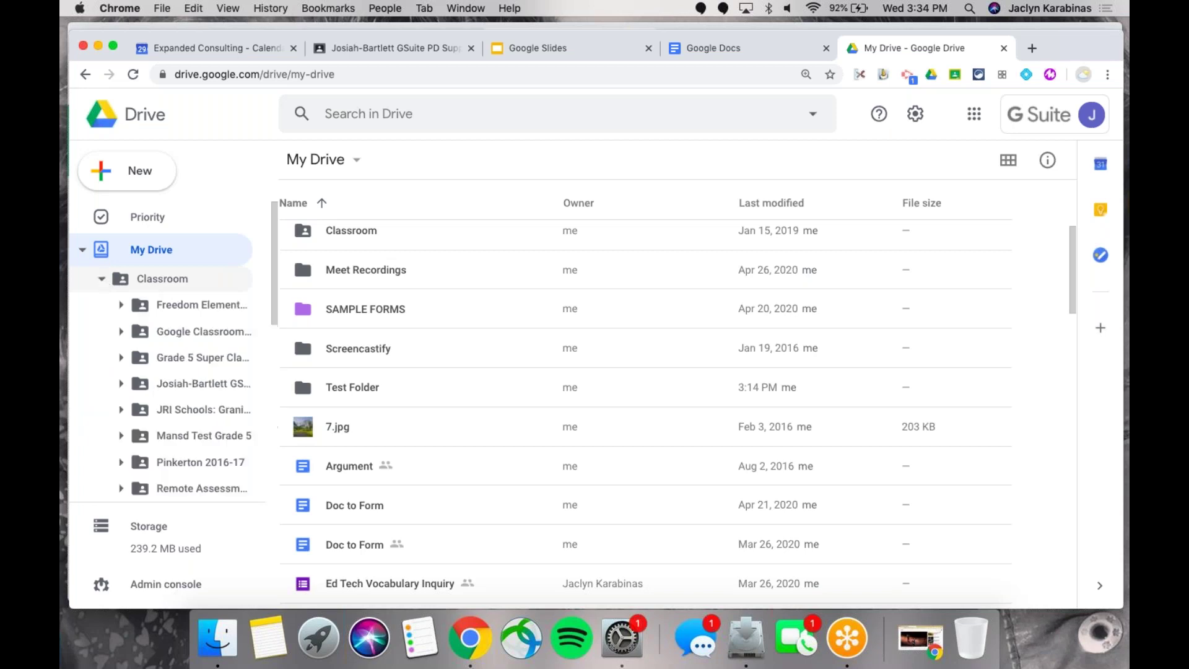
click(120, 306)
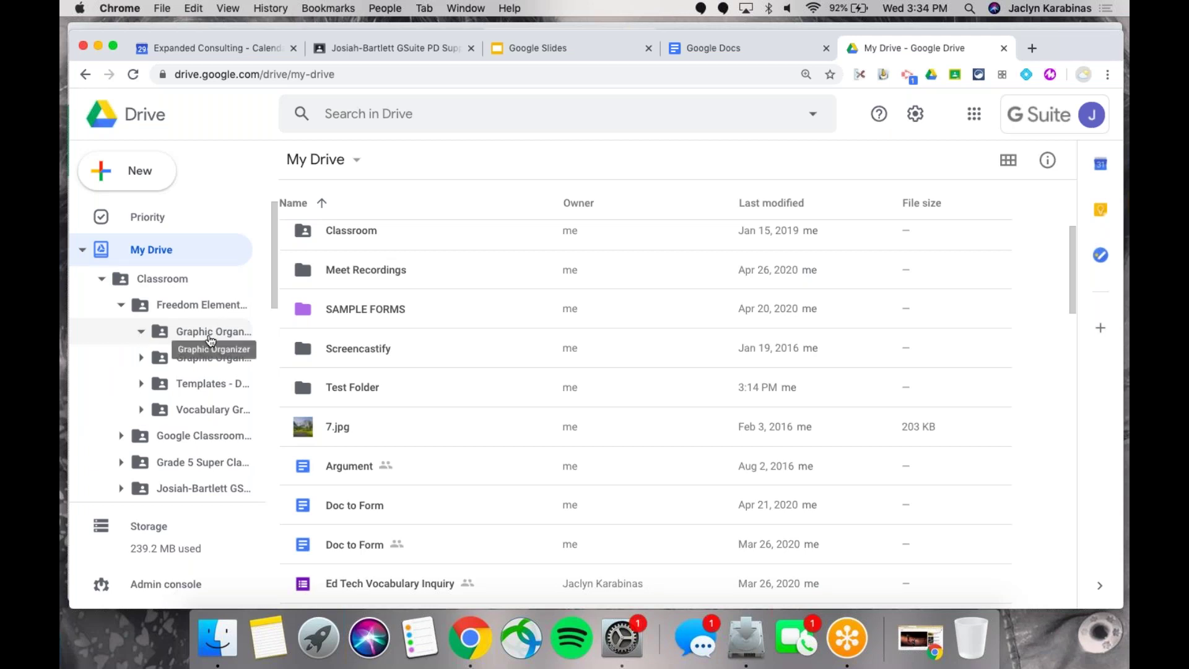
scroll(210, 341, down, 2)
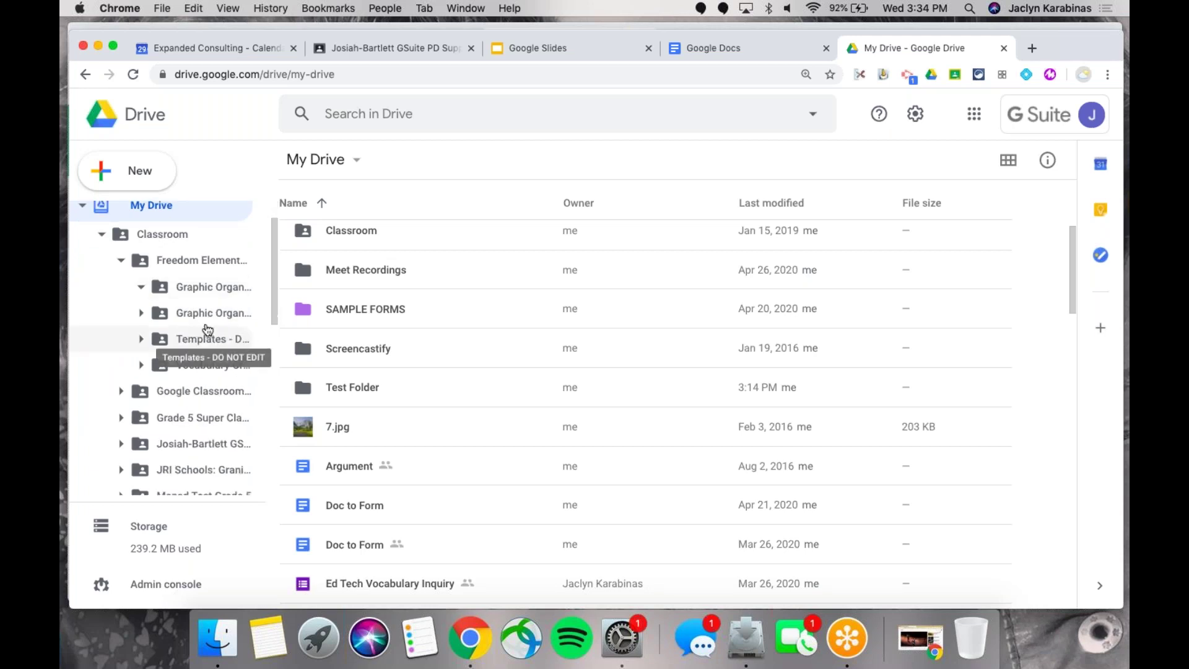
click(141, 366)
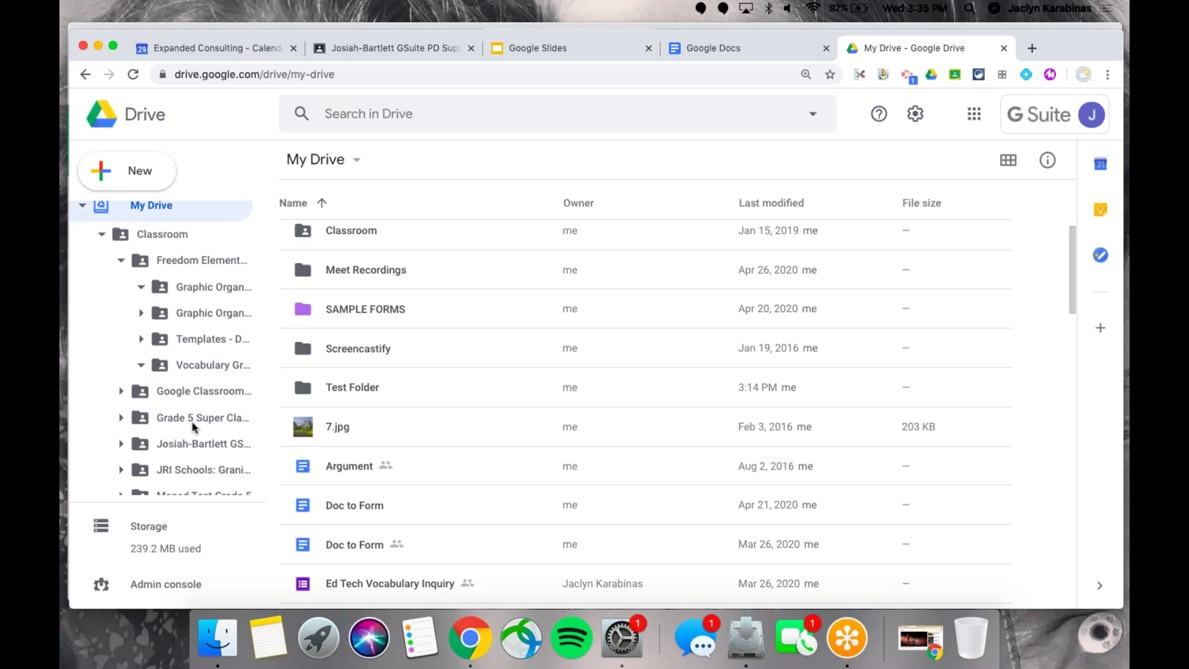
click(101, 235)
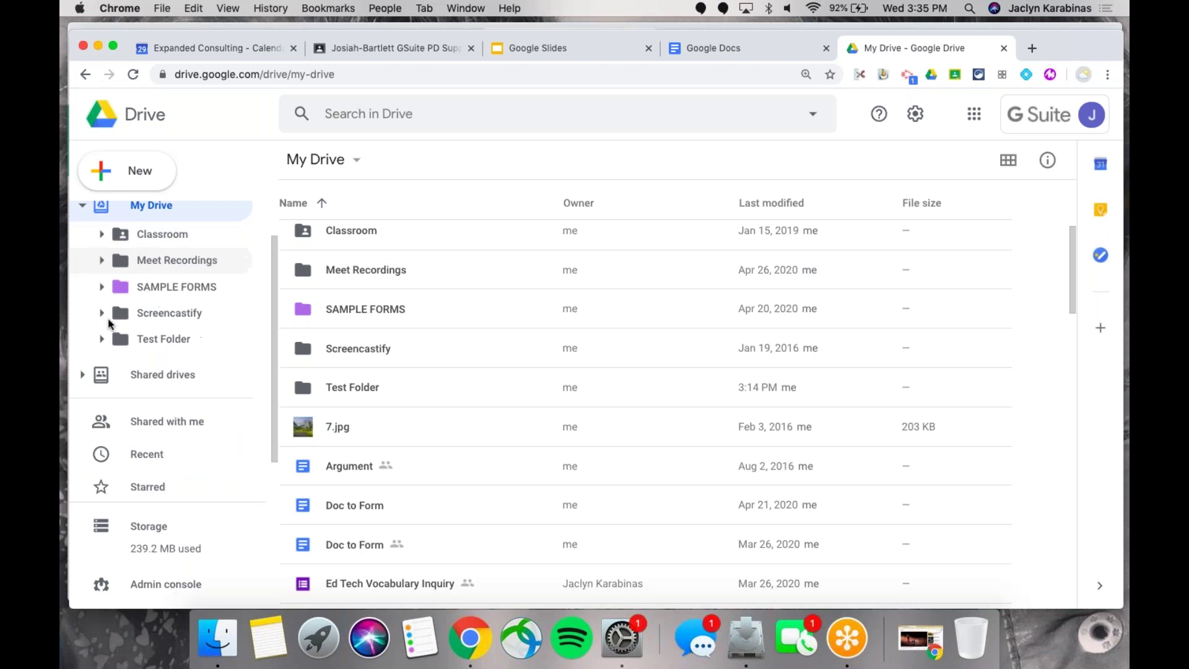
click(145, 425)
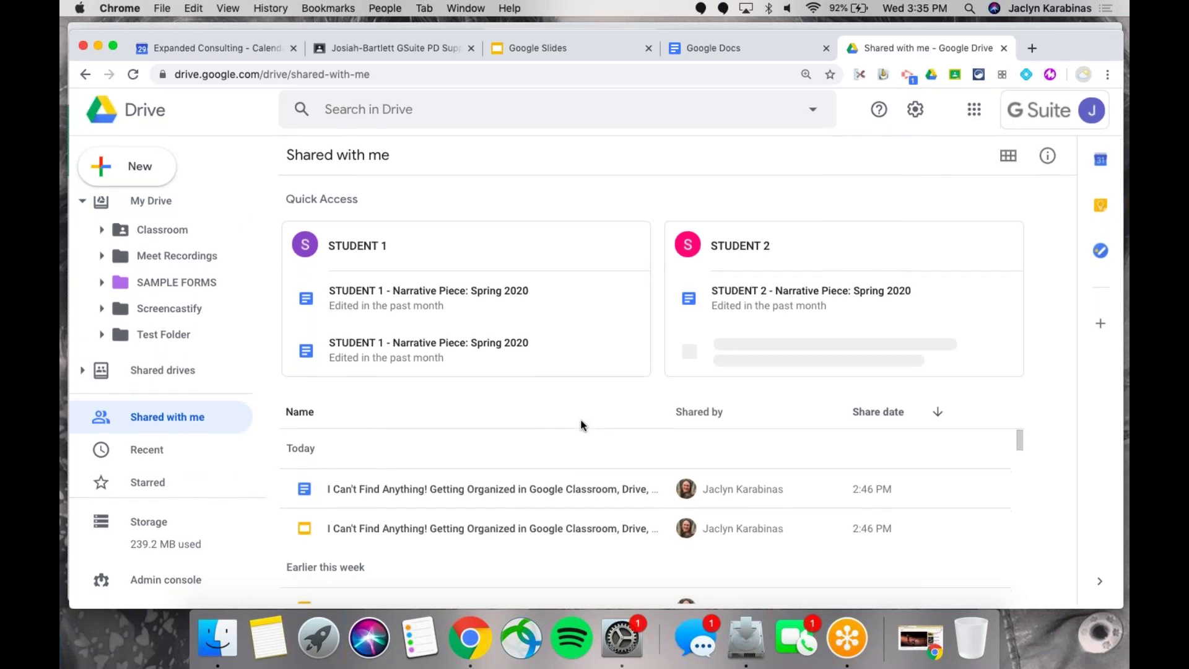
- Select the newest 'I Can't Find Anything!' file in Shared with me and extend the selection downward
scroll(521, 533, down, 8)
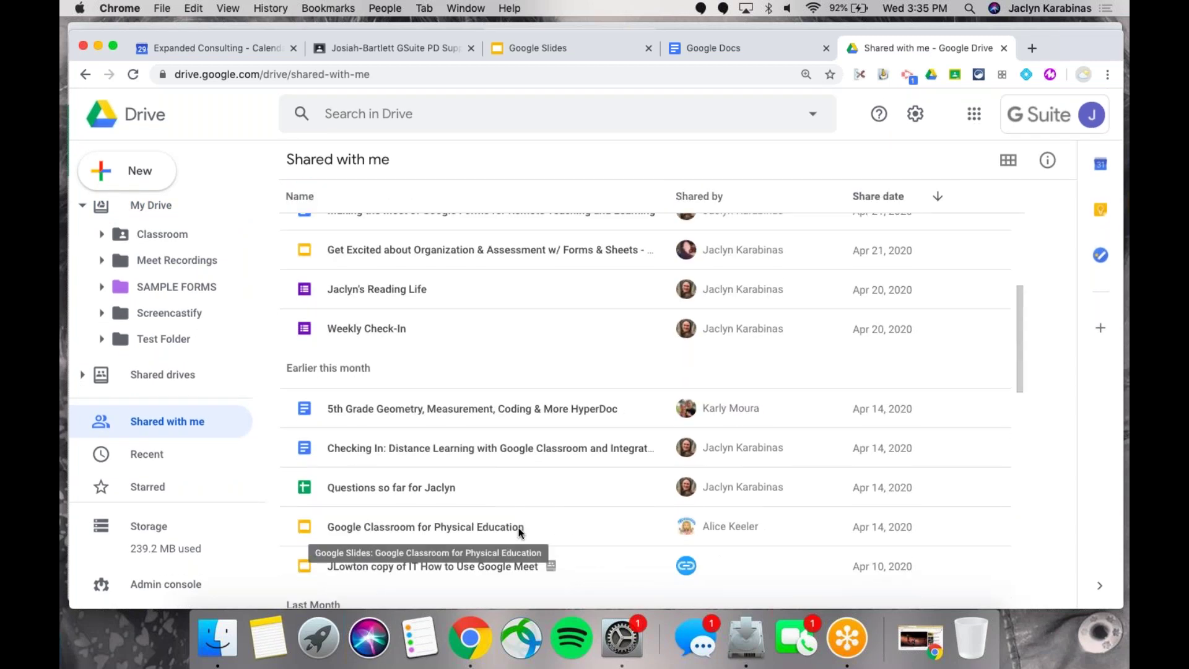
scroll(435, 279, up, 5)
scroll(435, 279, up, 4)
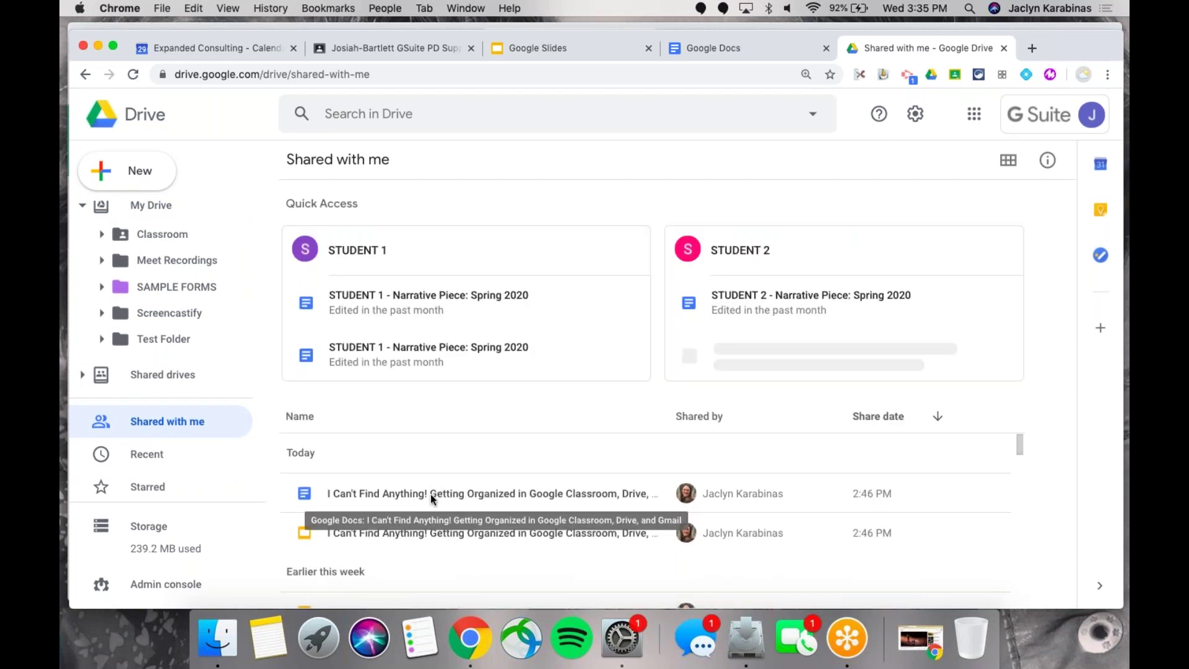
click(430, 493)
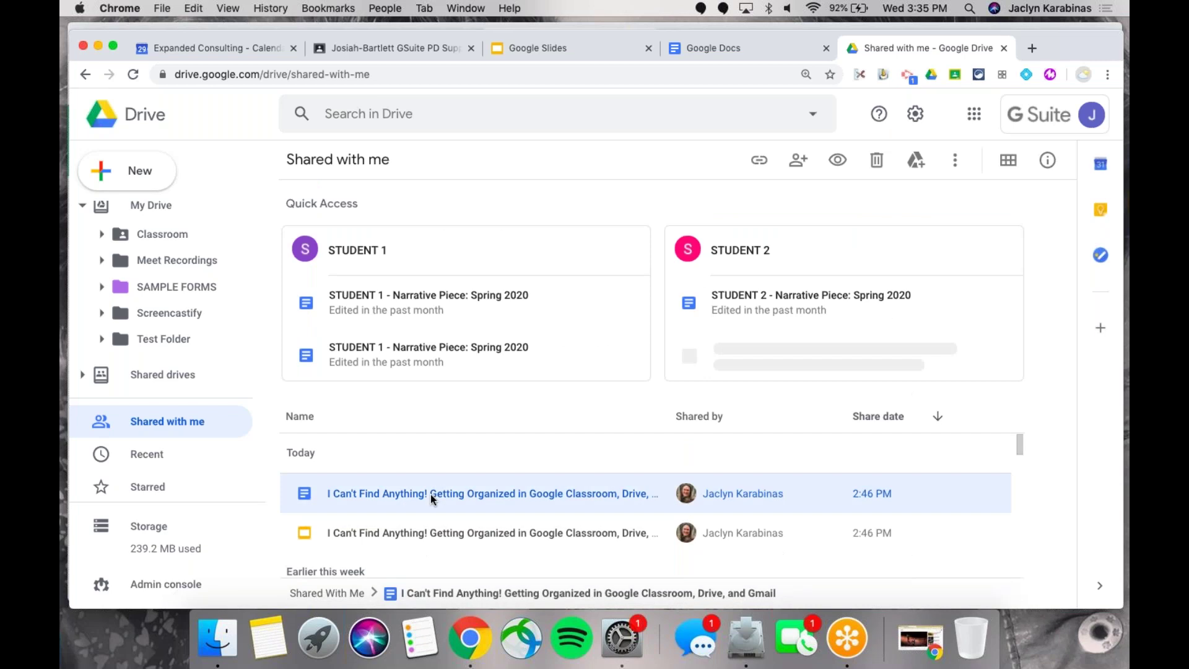
key(shift+Down)
key(shift+Down)
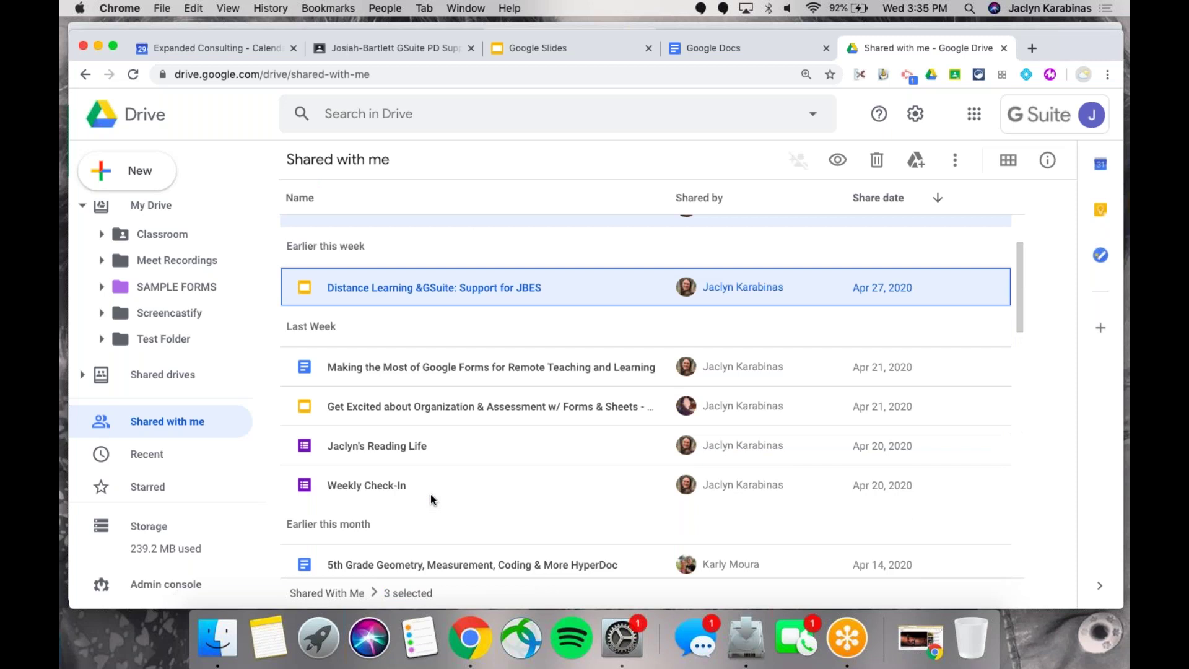
- Extend the selection to 30 shared files down to Fall PD Tweets and start dragging them
key(shift+Down)
key(shift+Down)
key(shift+Down)
key(shift+Down)
key(shift+Down)
key(shift+Down)
key(shift+Down)
key(shift+Down)
key(shift+Down)
key(shift+Down)
key(shift+Down)
key(shift+Down)
key(shift+Down)
key(shift+Down)
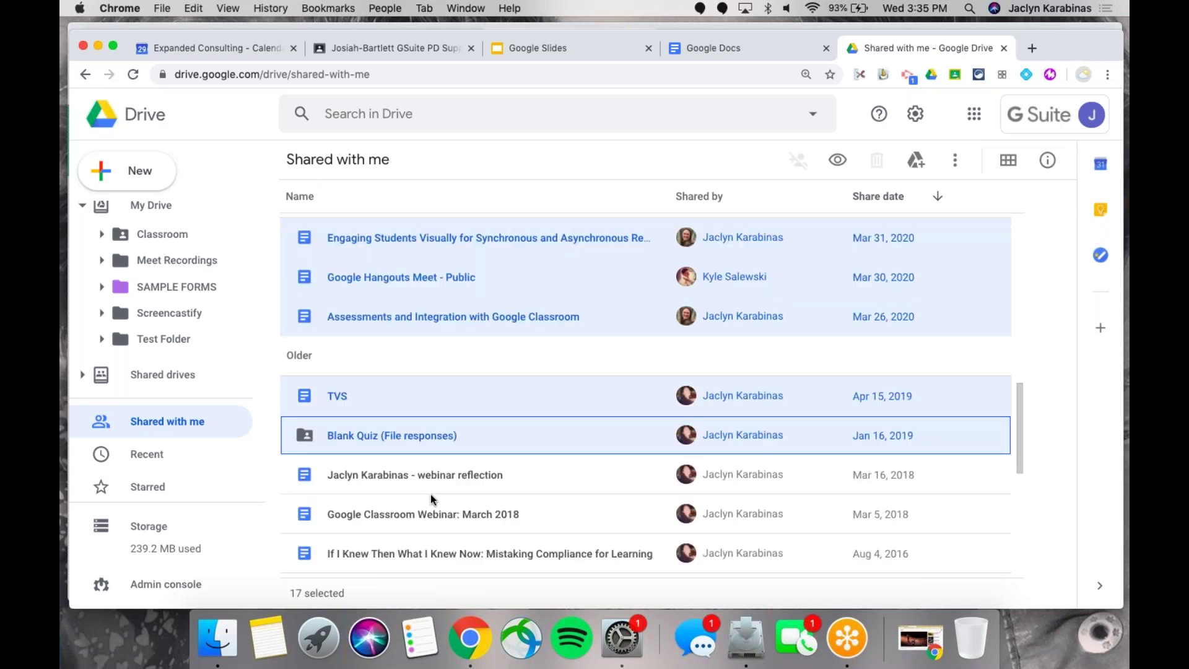
key(shift+Down)
key(shift+Down)
key(shift+Down)
key(shift+Down)
key(shift+Down)
key(shift+Down)
key(shift+Down)
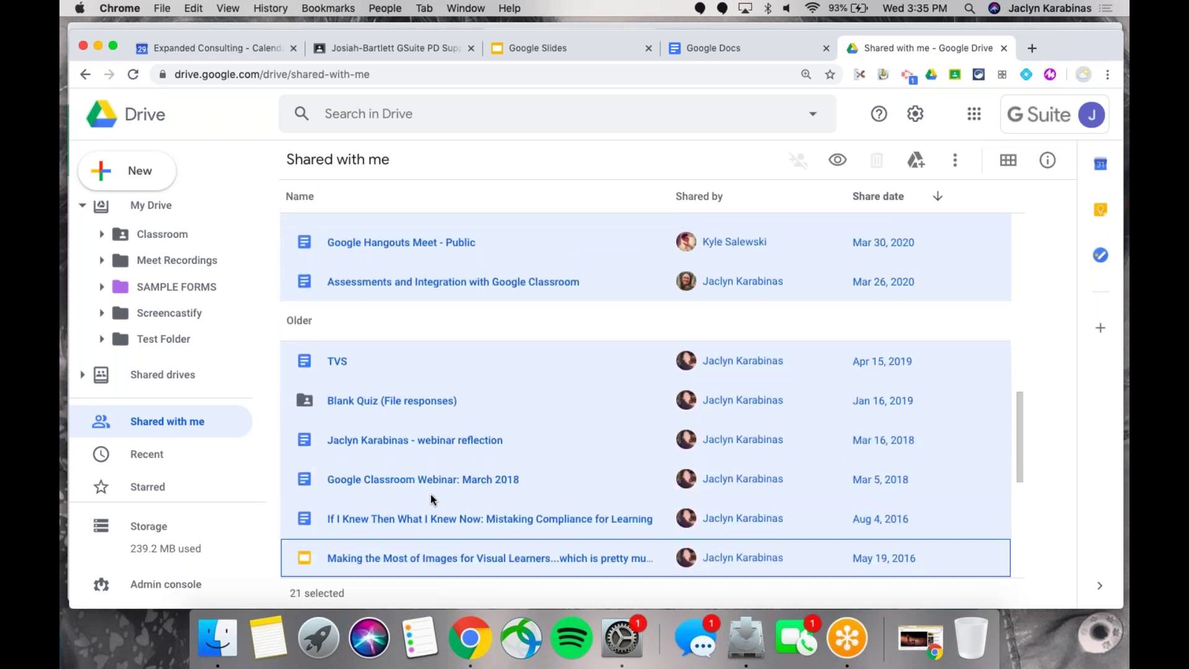
key(shift+Down)
key(shift+Down)
key(shift+Down)
key(shift+Down)
key(shift+Down)
key(shift+Down)
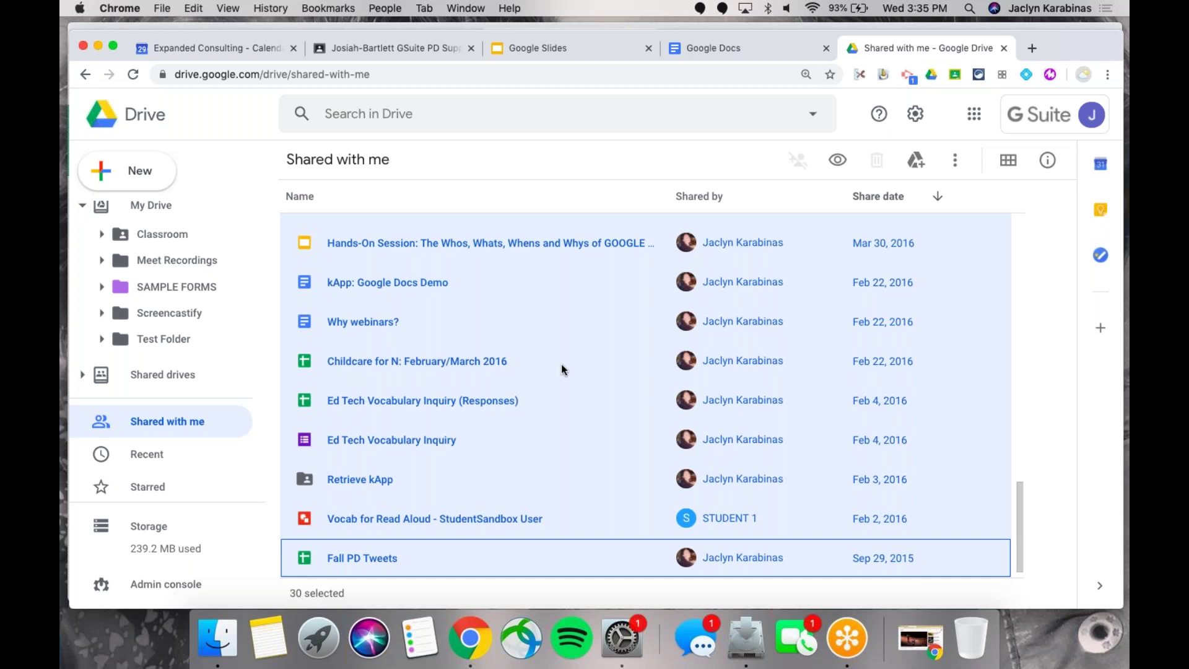
scroll(121, 347, down, 2)
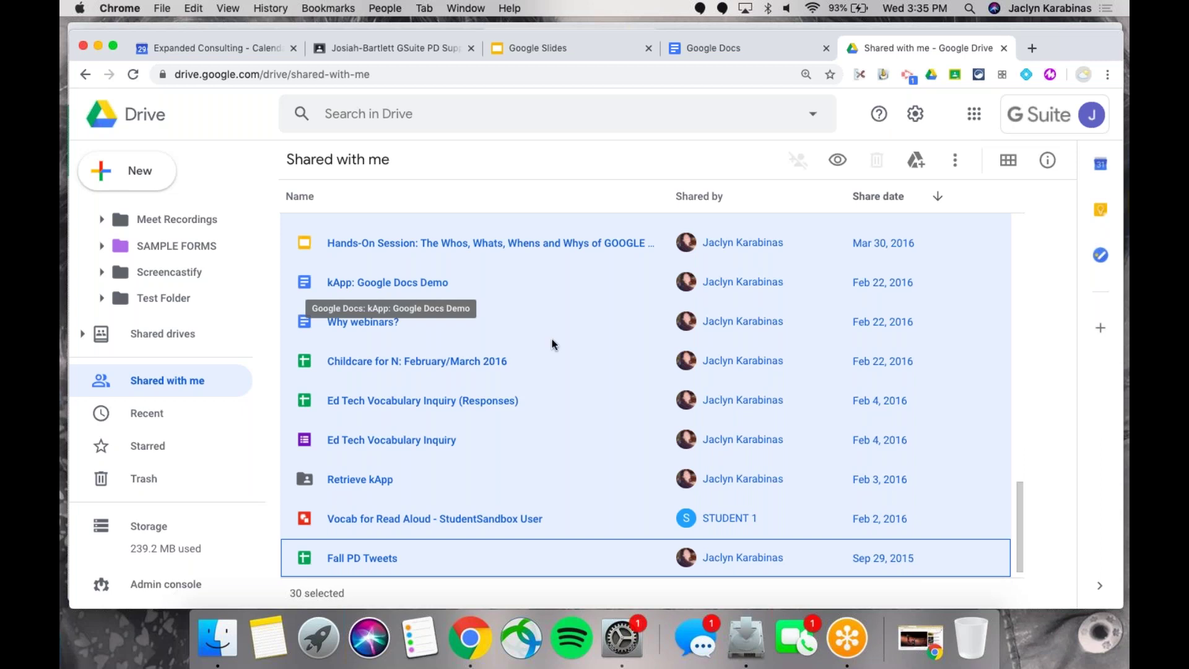
drag(565, 343, 1047, 201)
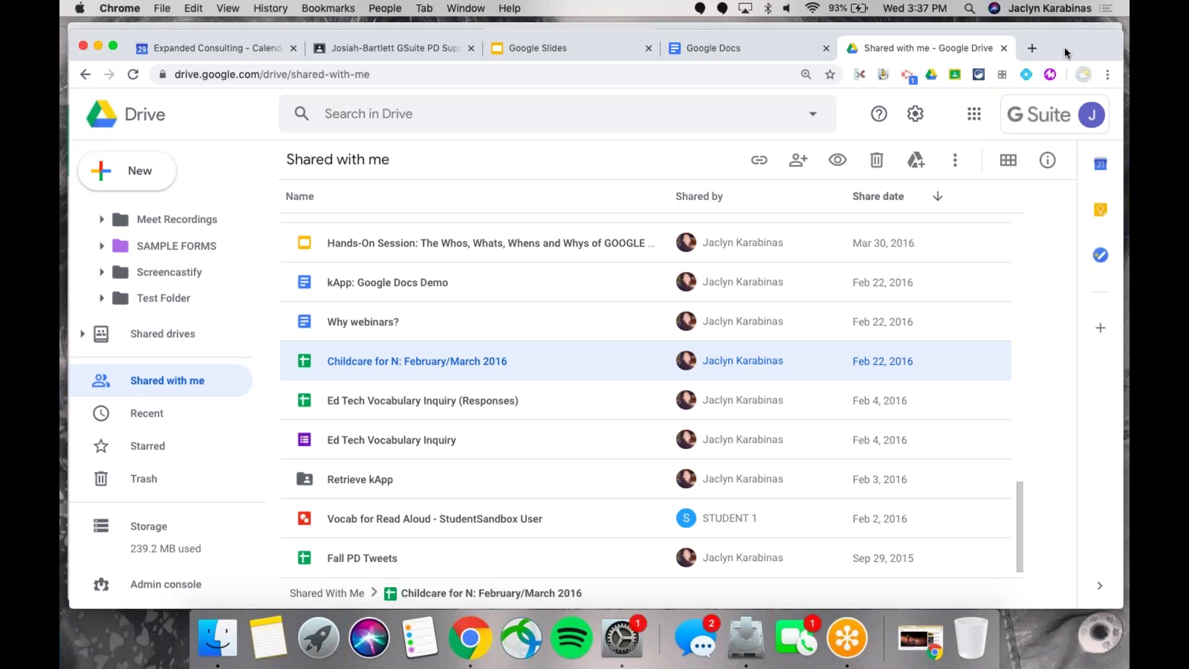
- Open a new browser tab, then switch to the Google Slides home page with recent presentations
click(1033, 50)
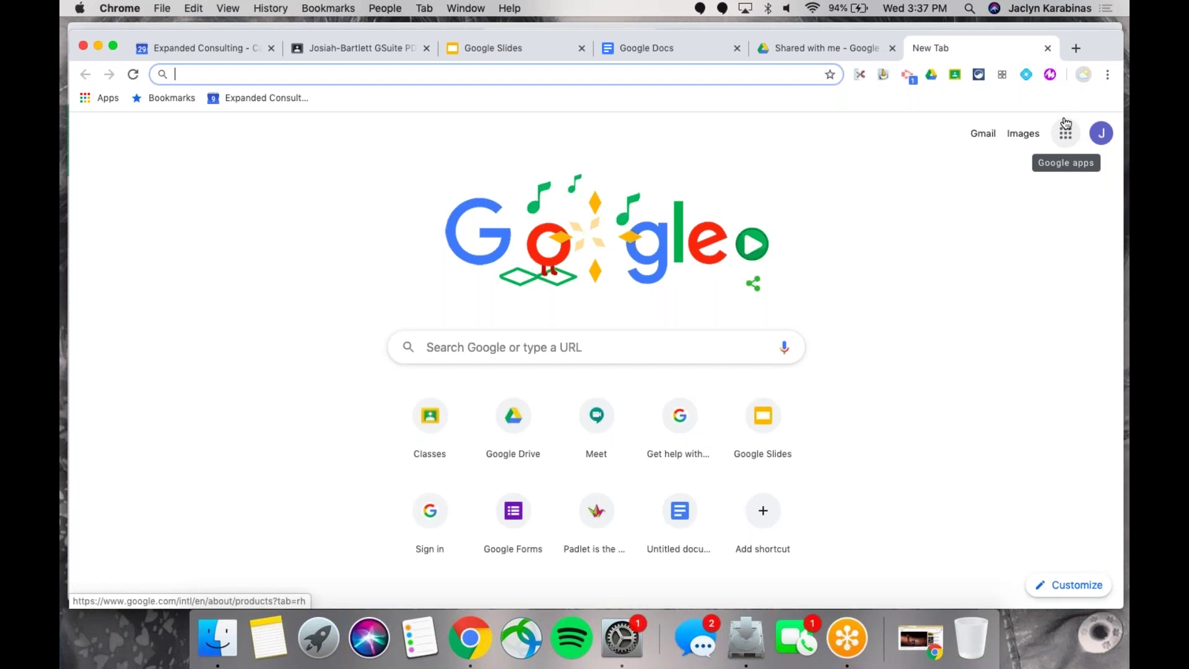
click(1071, 141)
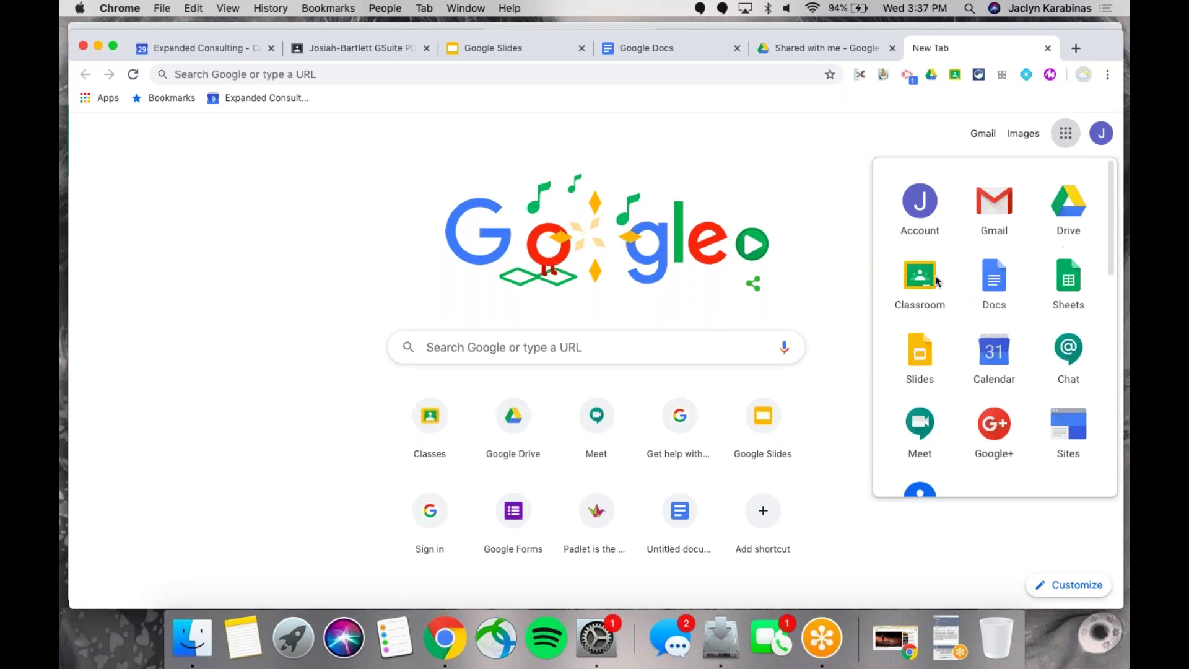
click(838, 153)
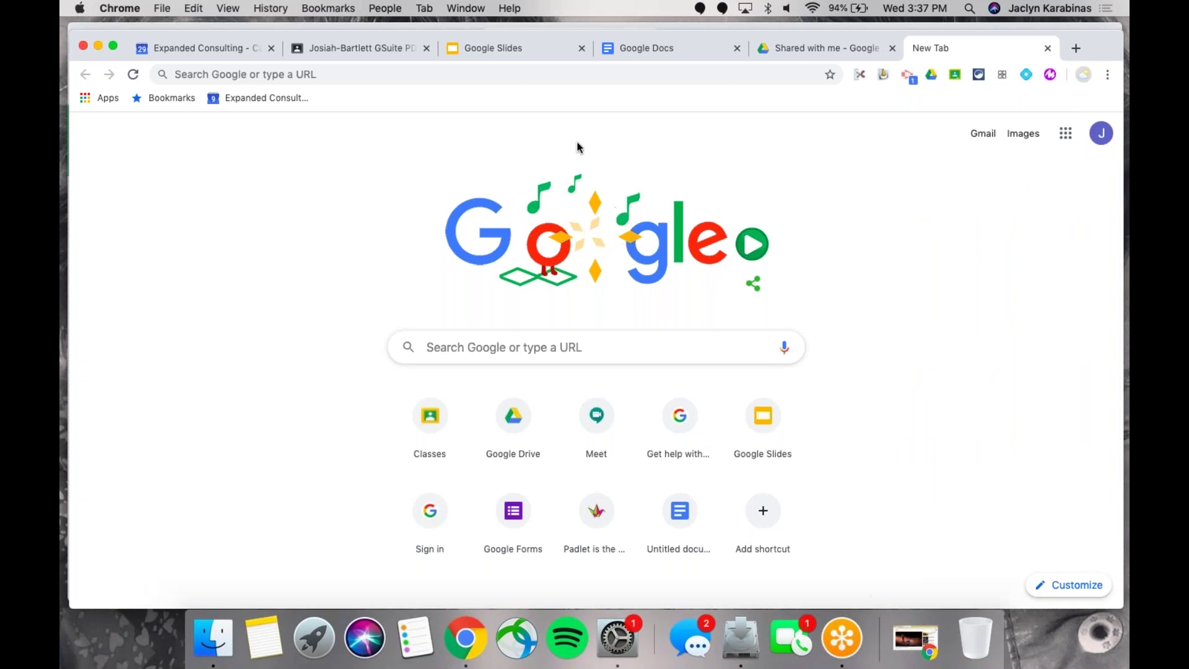
click(526, 48)
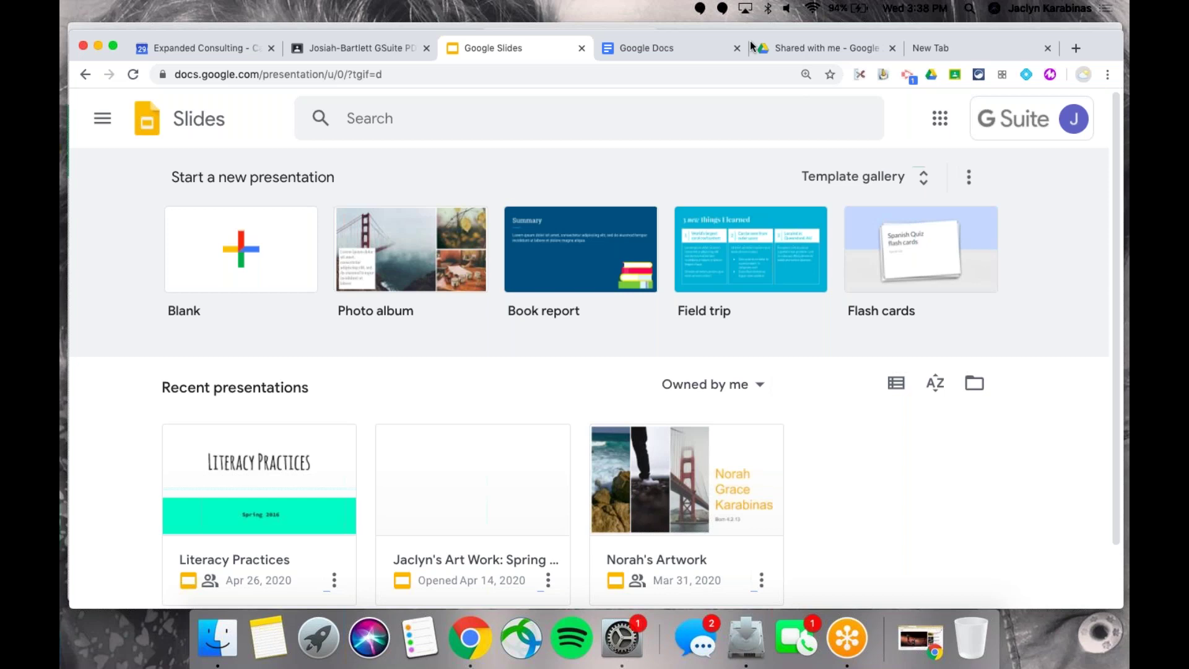
- Star the I Can't Find Anything! document in Google Docs, then return to Drive's Shared with me list
click(635, 47)
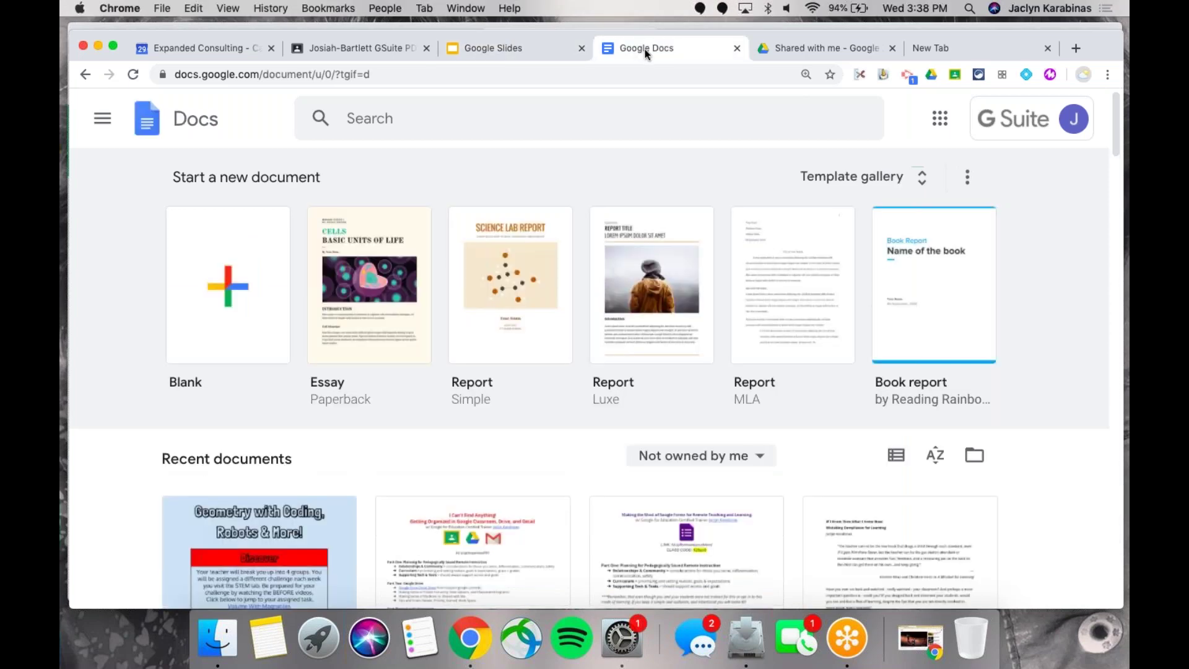
click(472, 551)
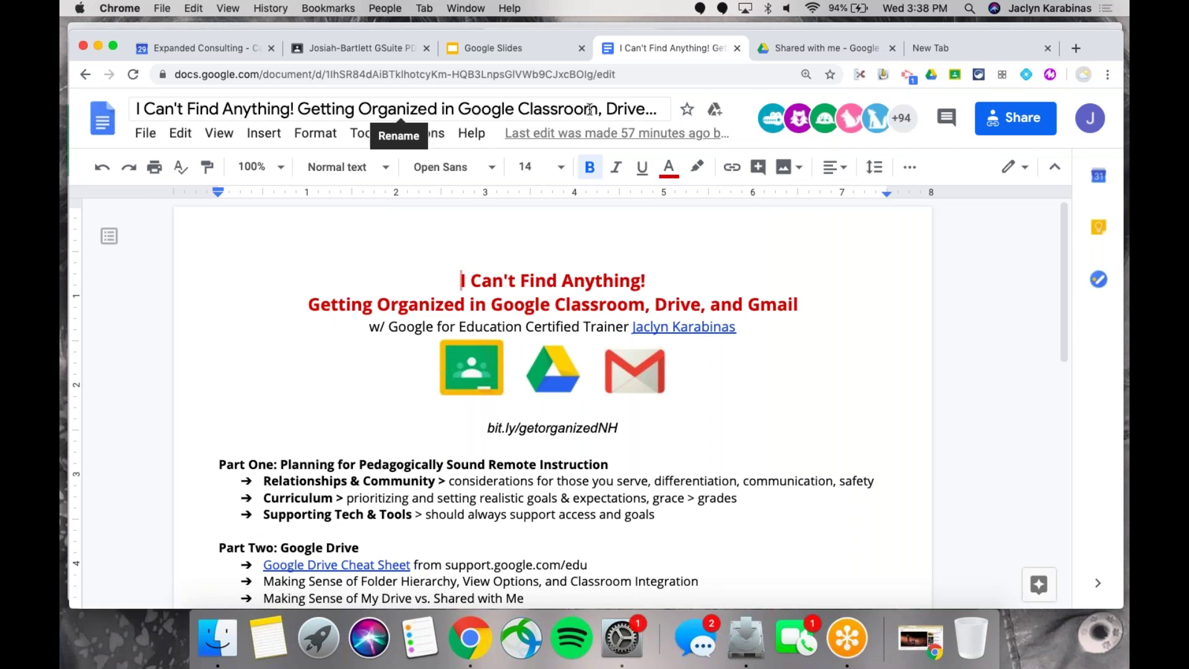
click(687, 110)
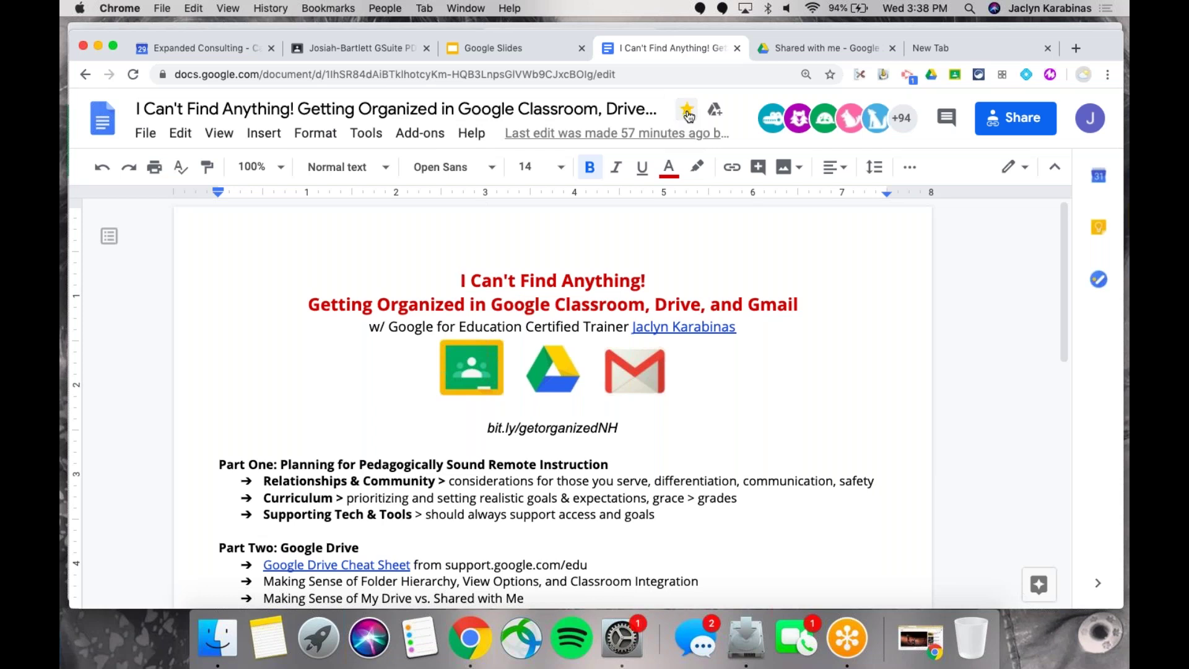
click(779, 50)
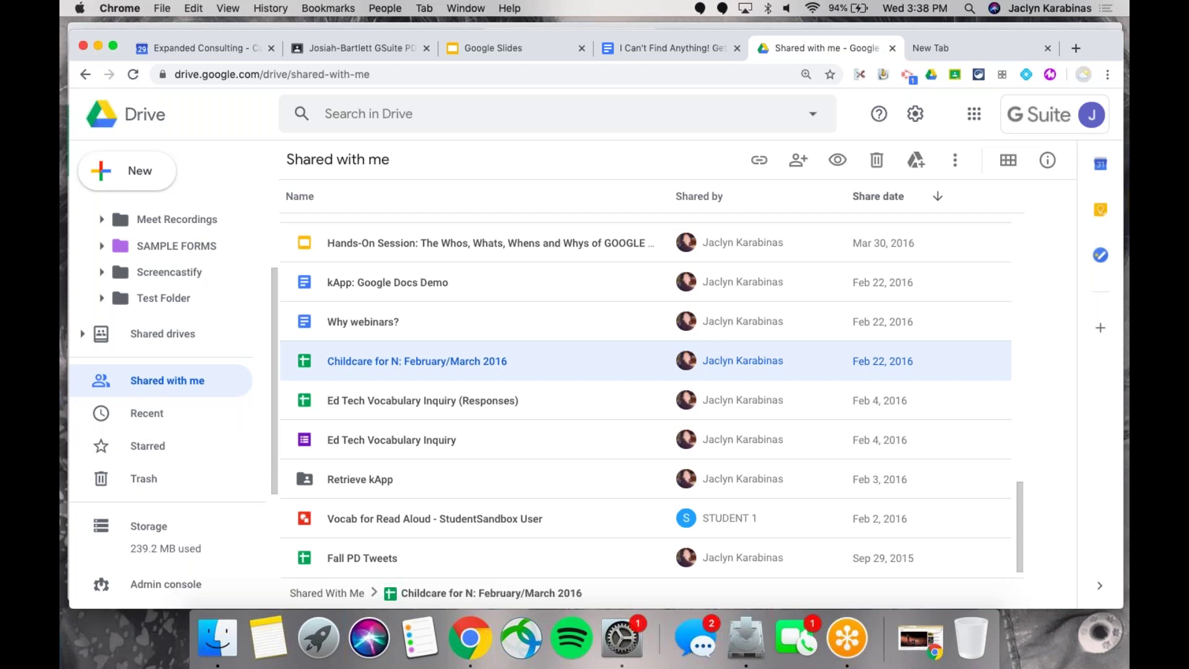
- View Drive's Starred list, then switch through the Docs tab to the Google Slides home page
click(166, 451)
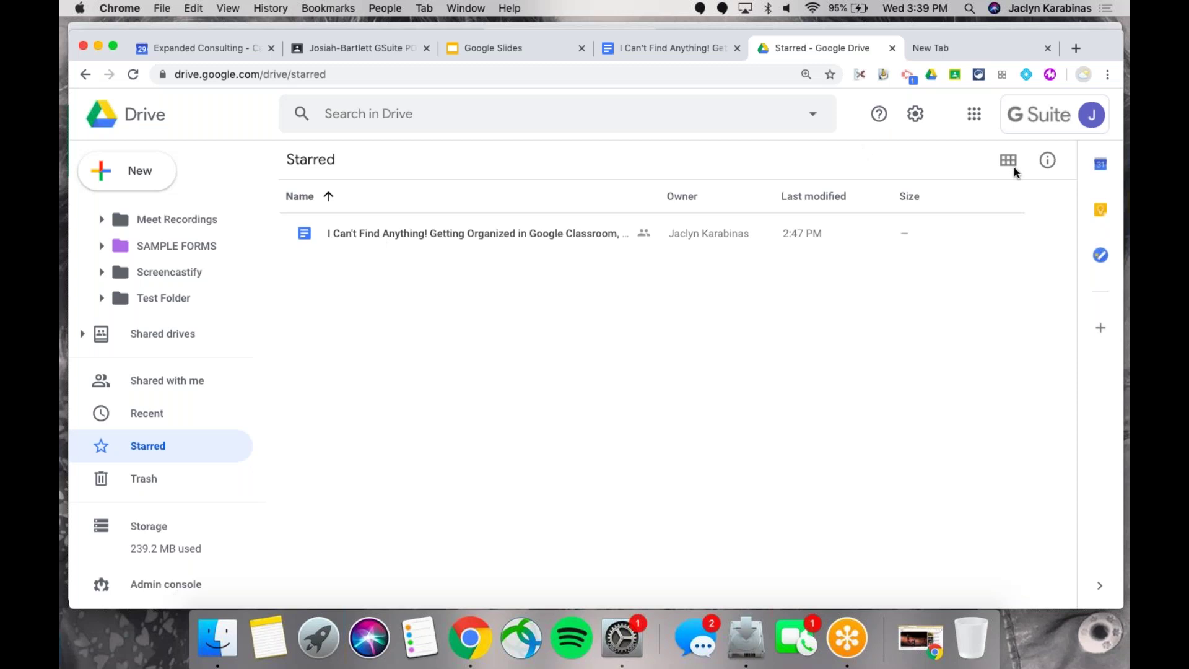
click(658, 48)
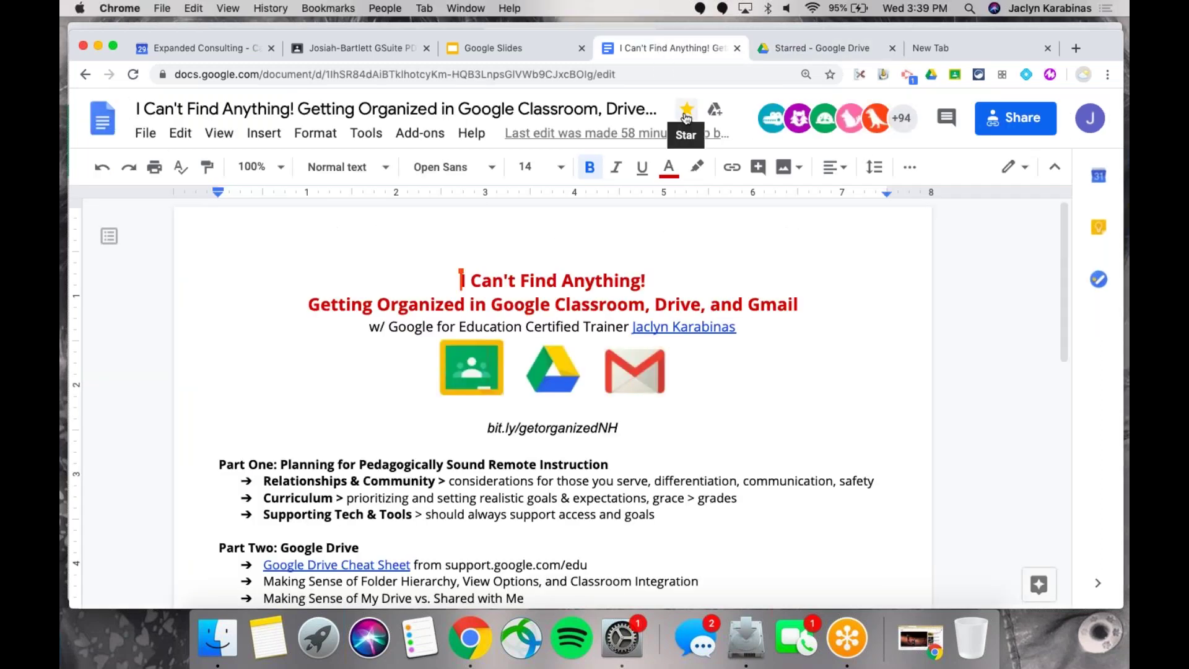
click(504, 48)
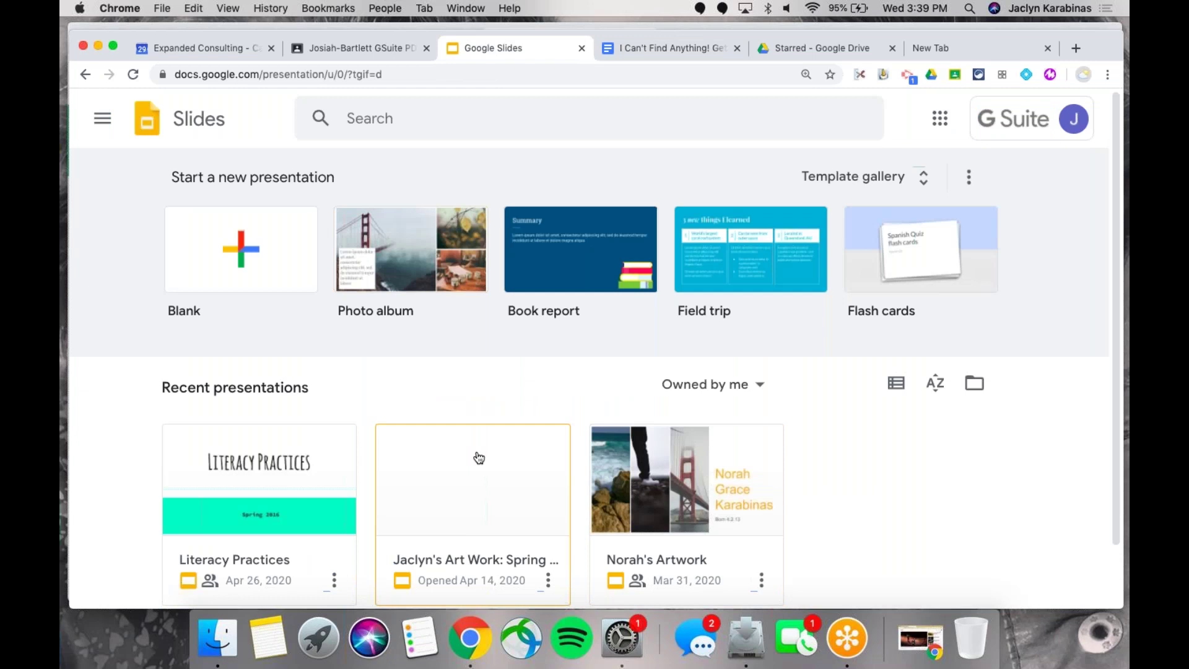
- Open the Literacy Practices presentation, star it, and return to Drive's Starred list
click(277, 464)
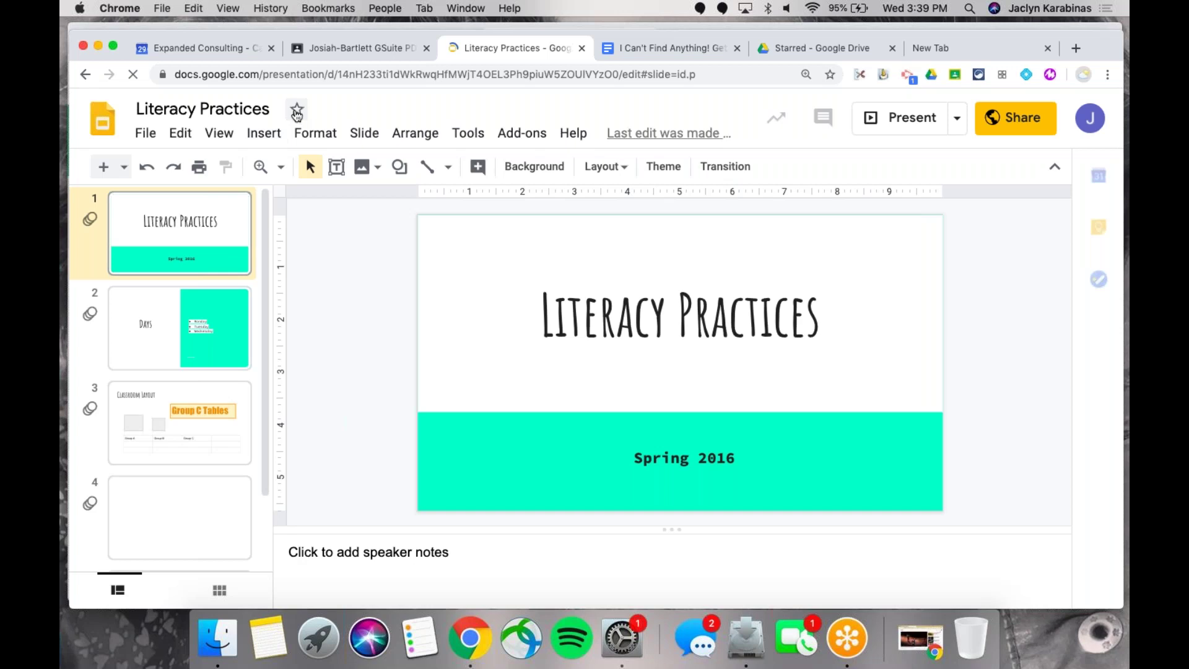
click(298, 113)
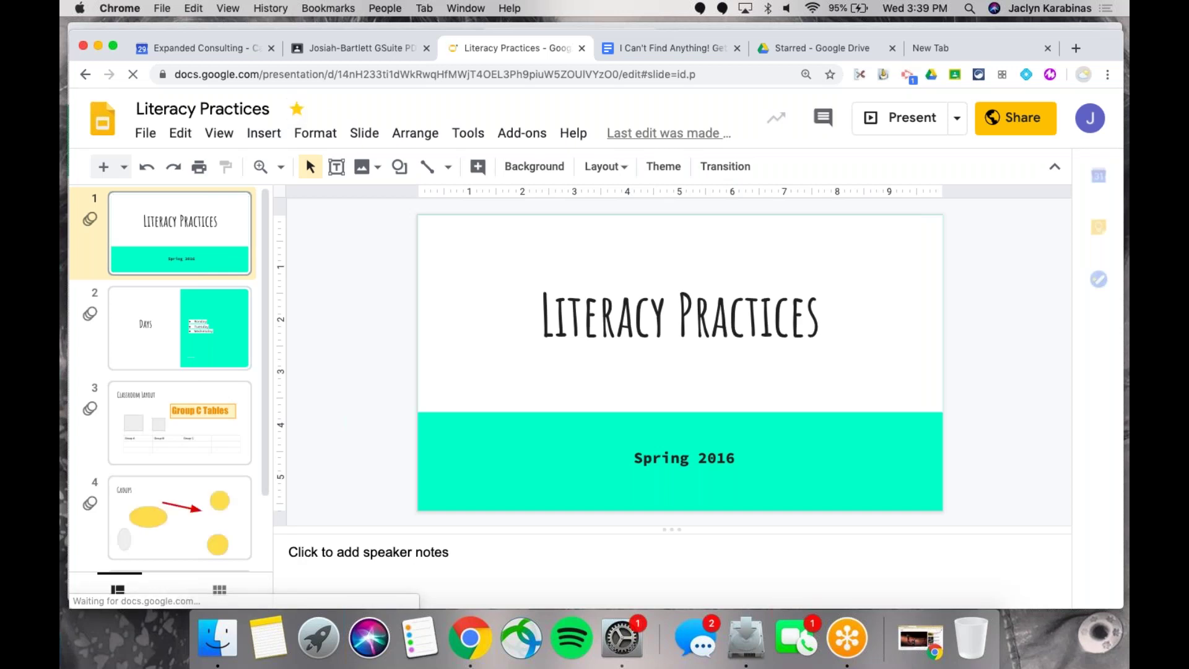
click(821, 50)
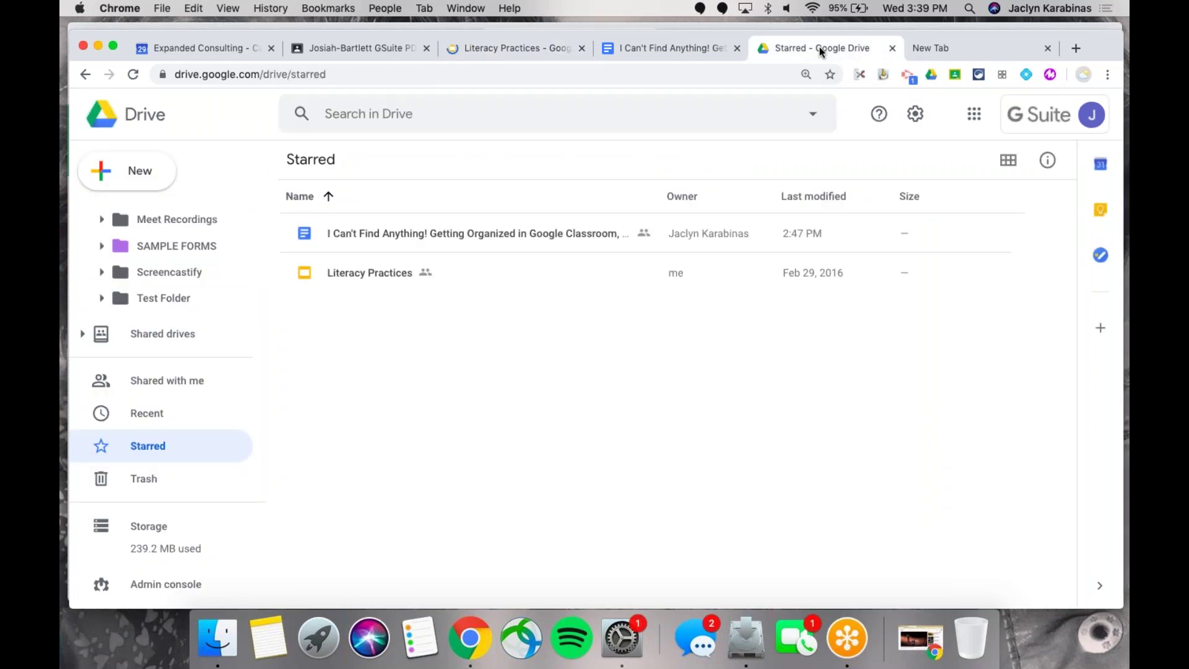
- Open My Drive and inspect the Classroom folder's context and More actions menus without choosing anything
scroll(194, 343, up, 2)
click(151, 250)
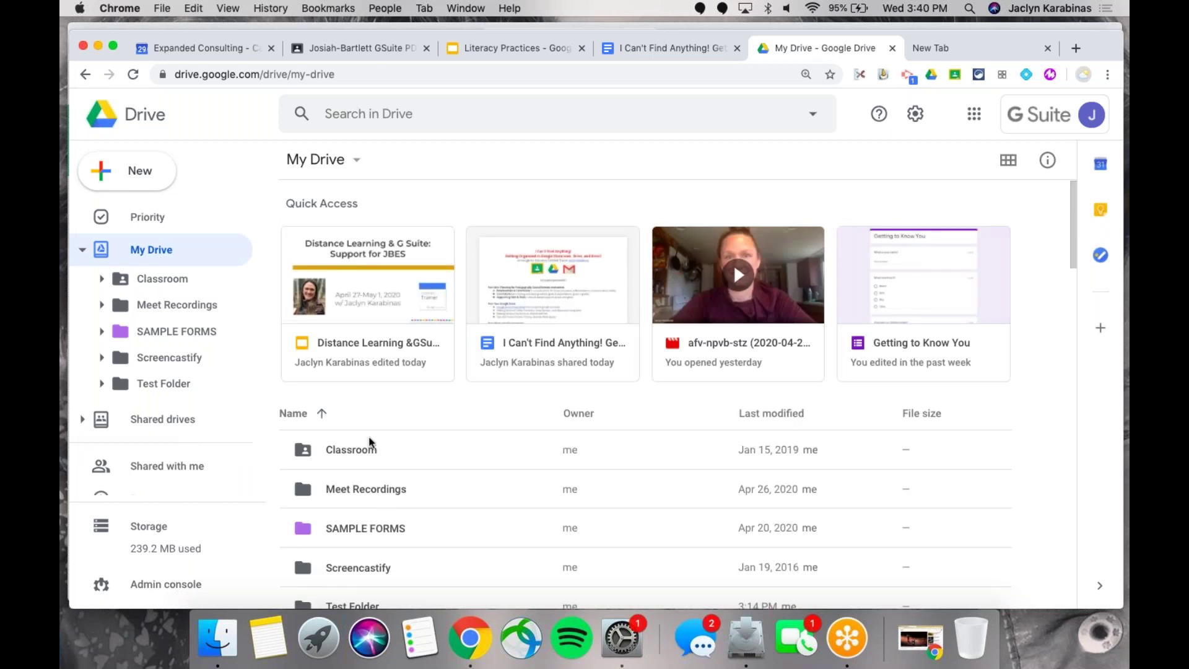
click(345, 456)
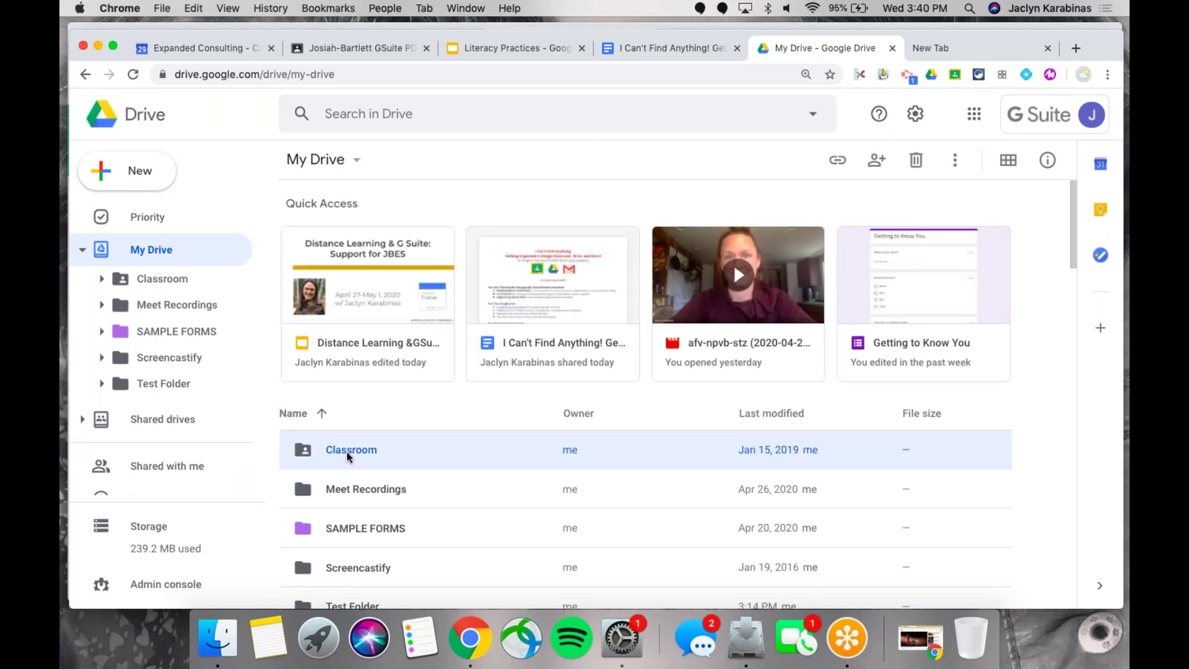
right_click(409, 455)
mouse_move(412, 448)
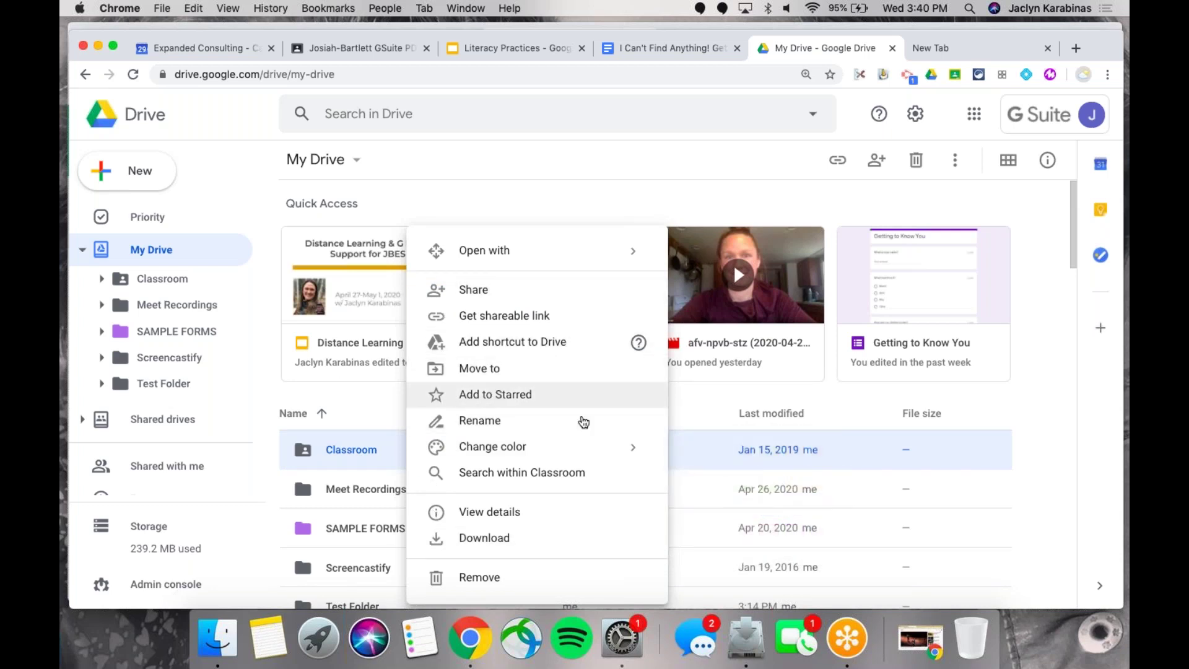
click(674, 183)
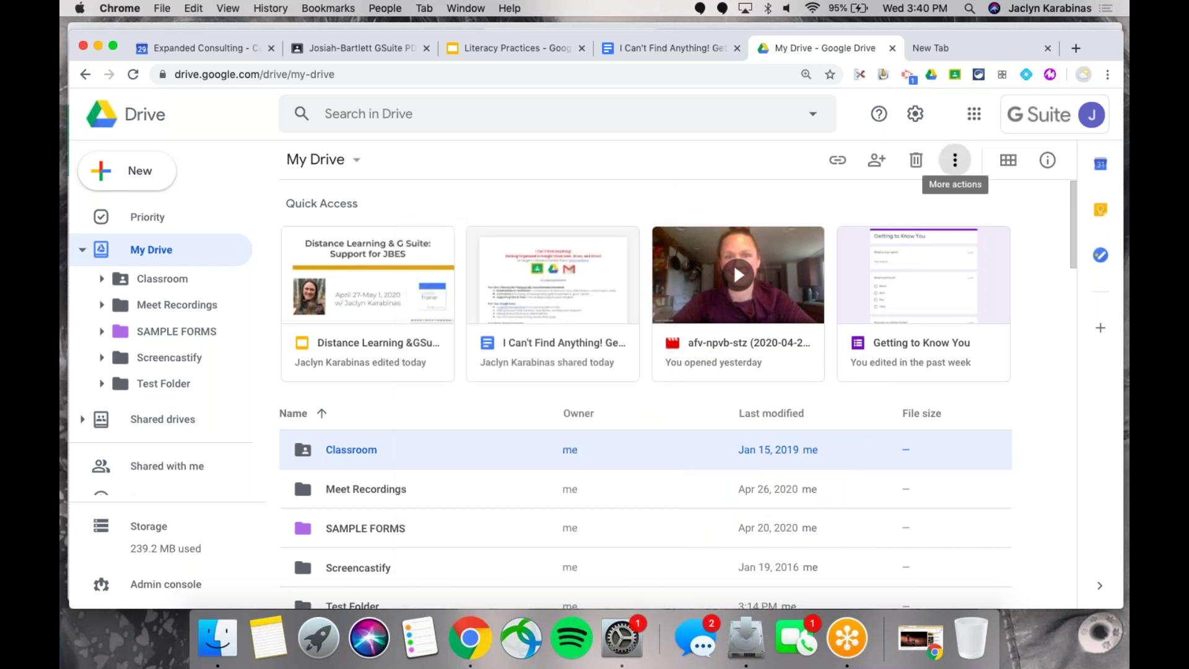
click(959, 160)
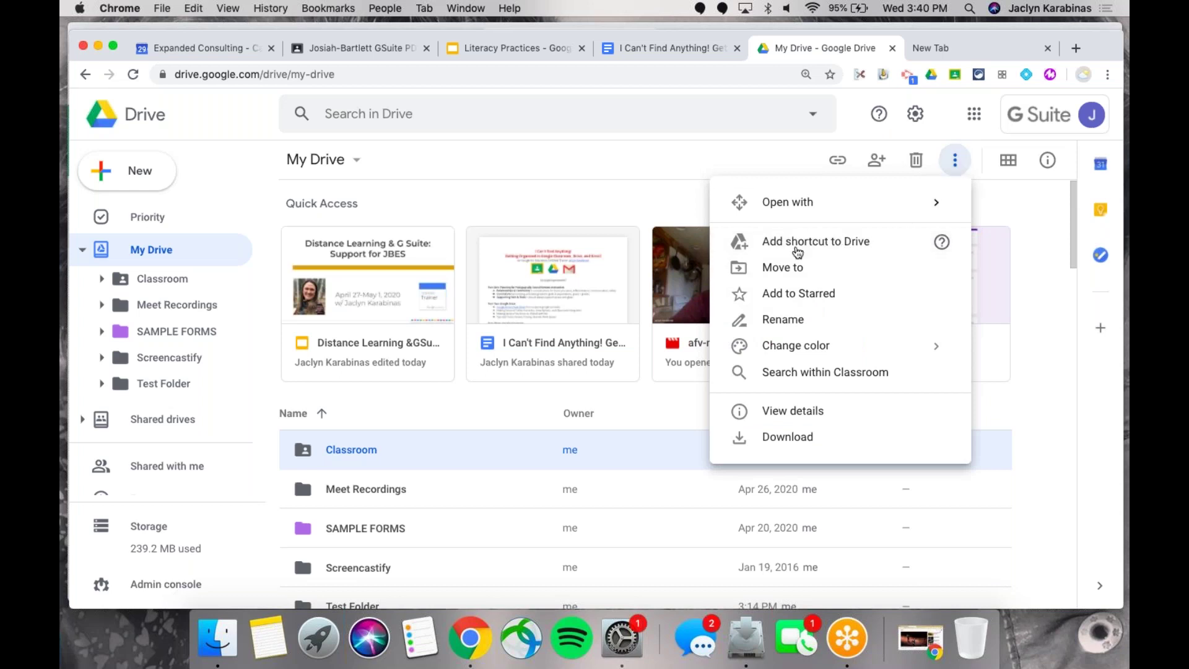
click(651, 170)
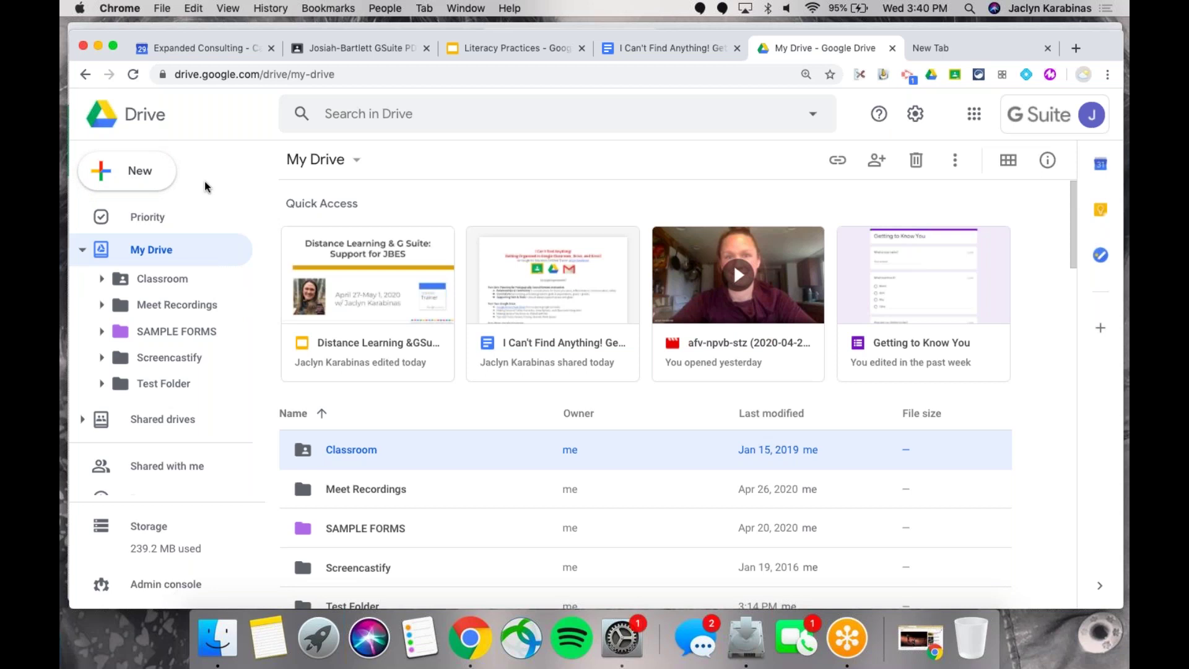
- Create a new folder named 'Test Folder' in My Drive
click(150, 174)
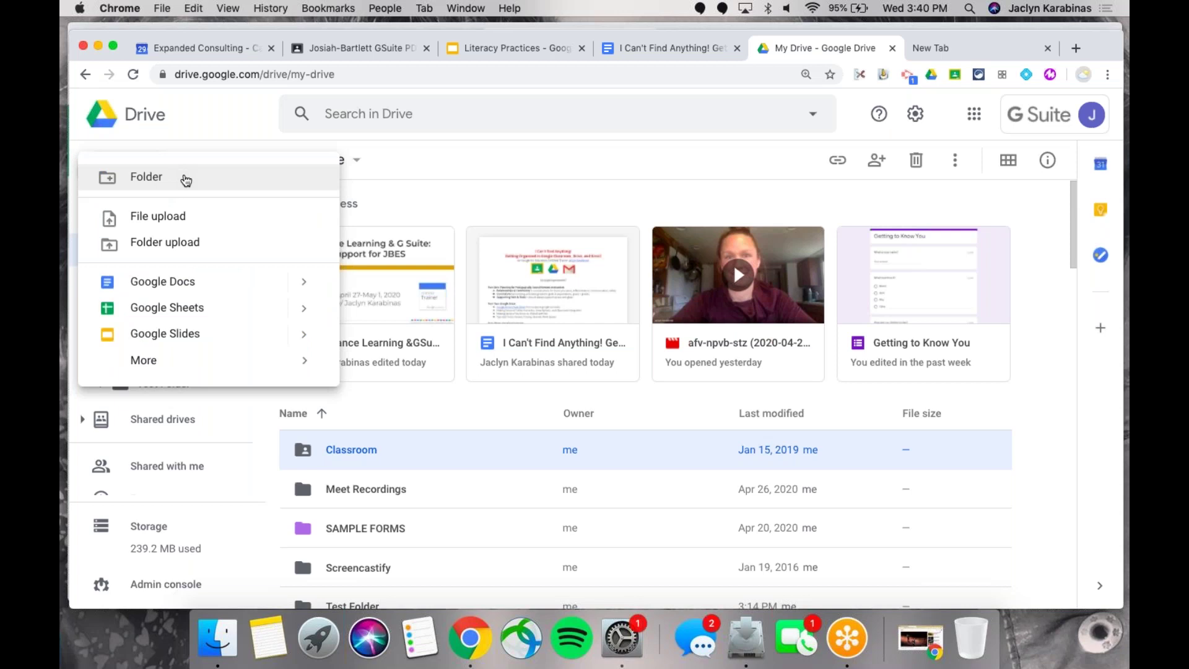
click(186, 179)
text(Test)
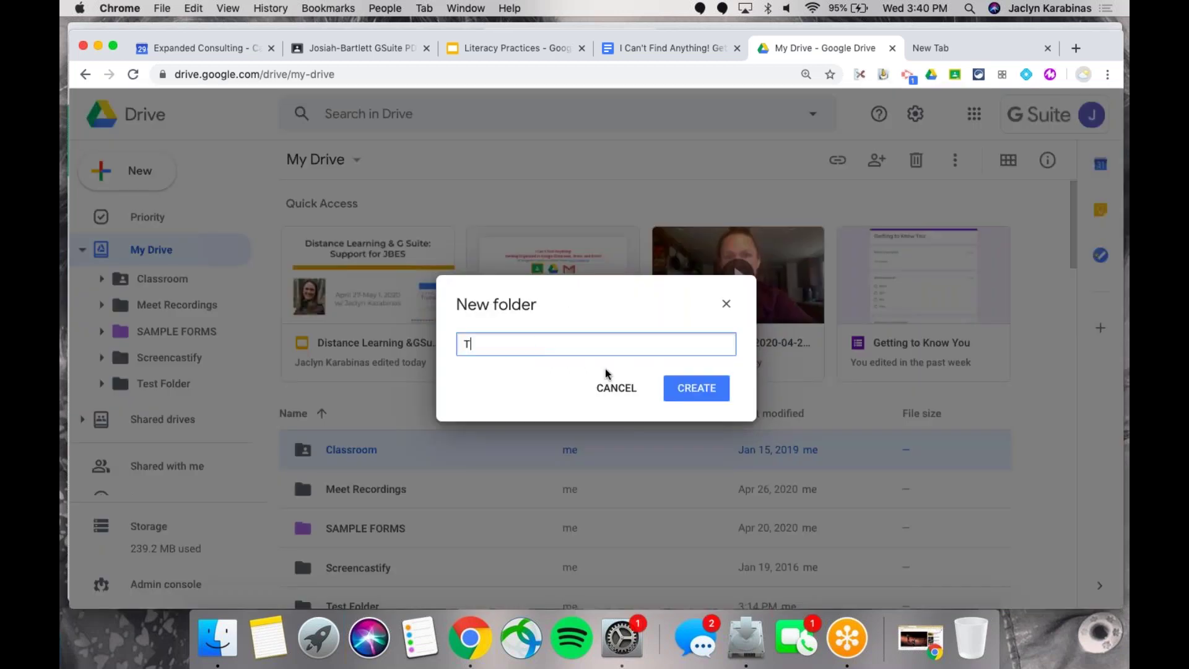
text( Folder)
click(698, 391)
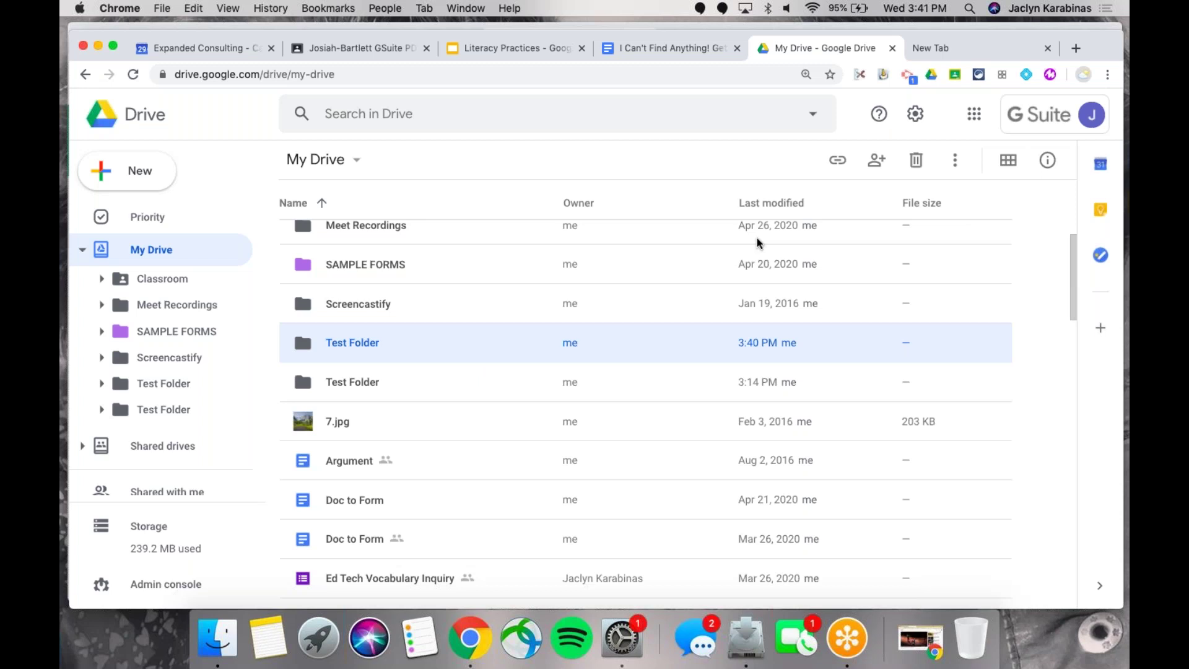
- Check More actions for the new Test Folder, then bring up its context menu
click(962, 166)
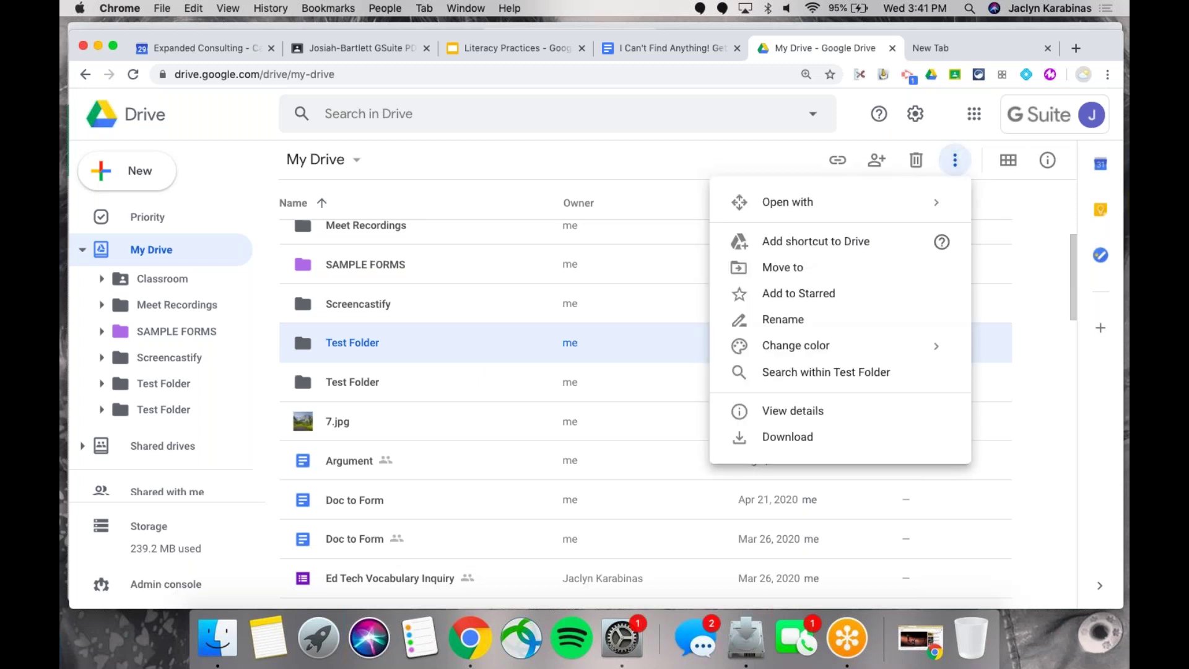
click(964, 163)
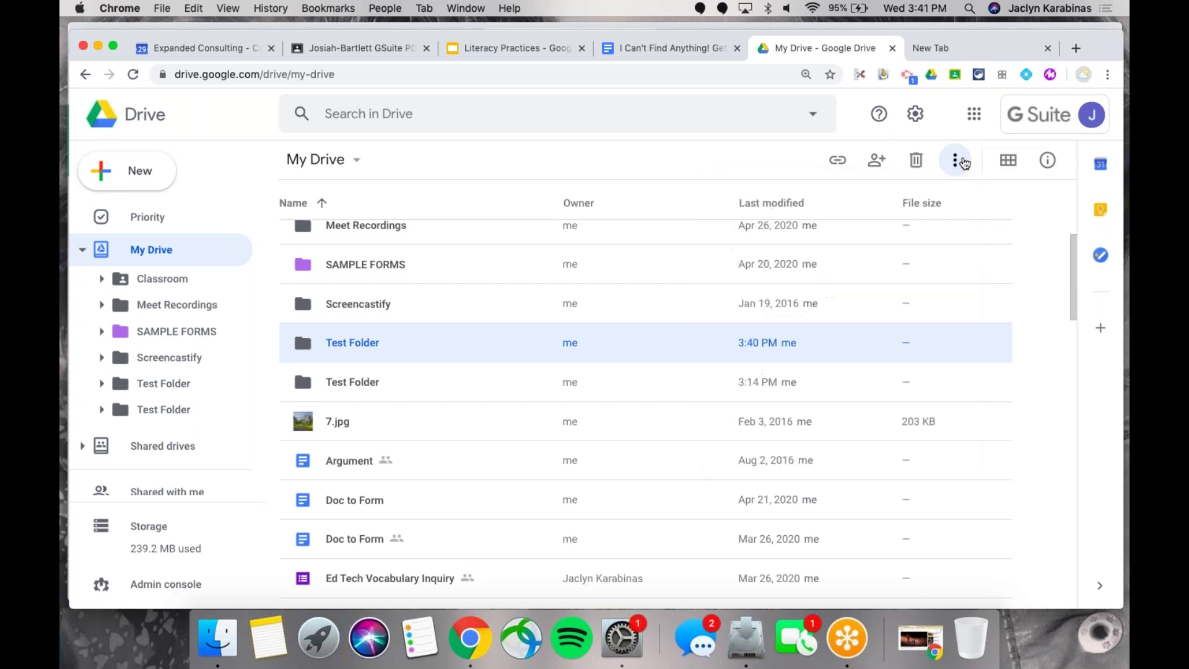
right_click(397, 347)
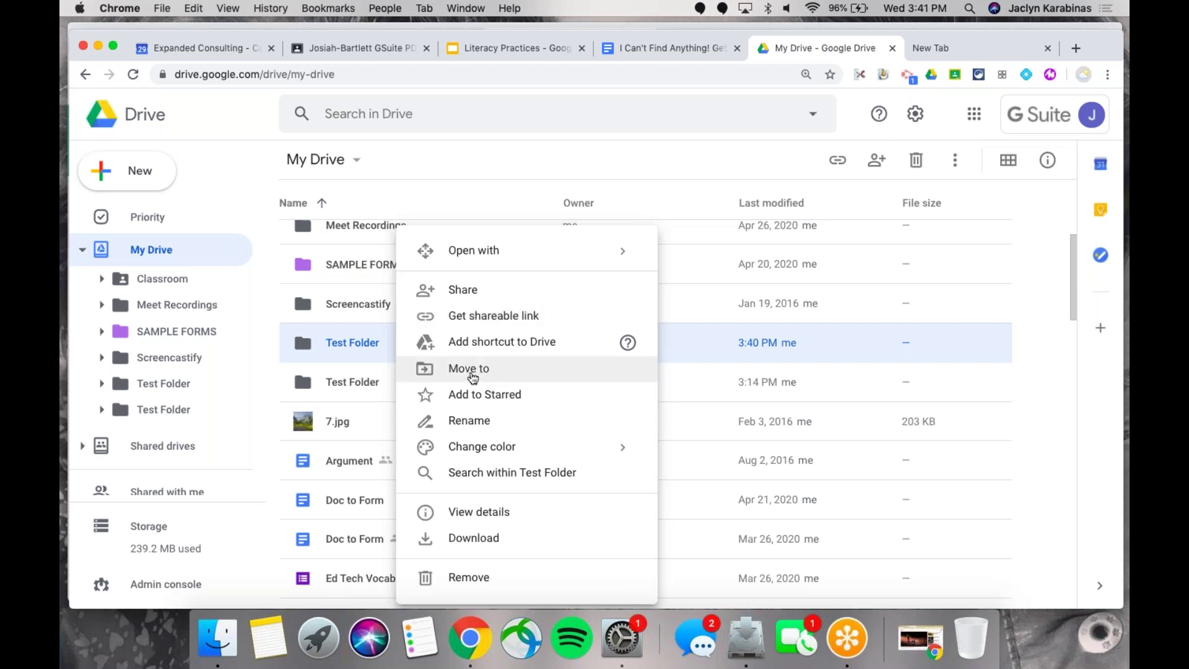
- Reopen the context menu for the 3:40 PM Test Folder at the top of the list
scroll(472, 377, up, 5)
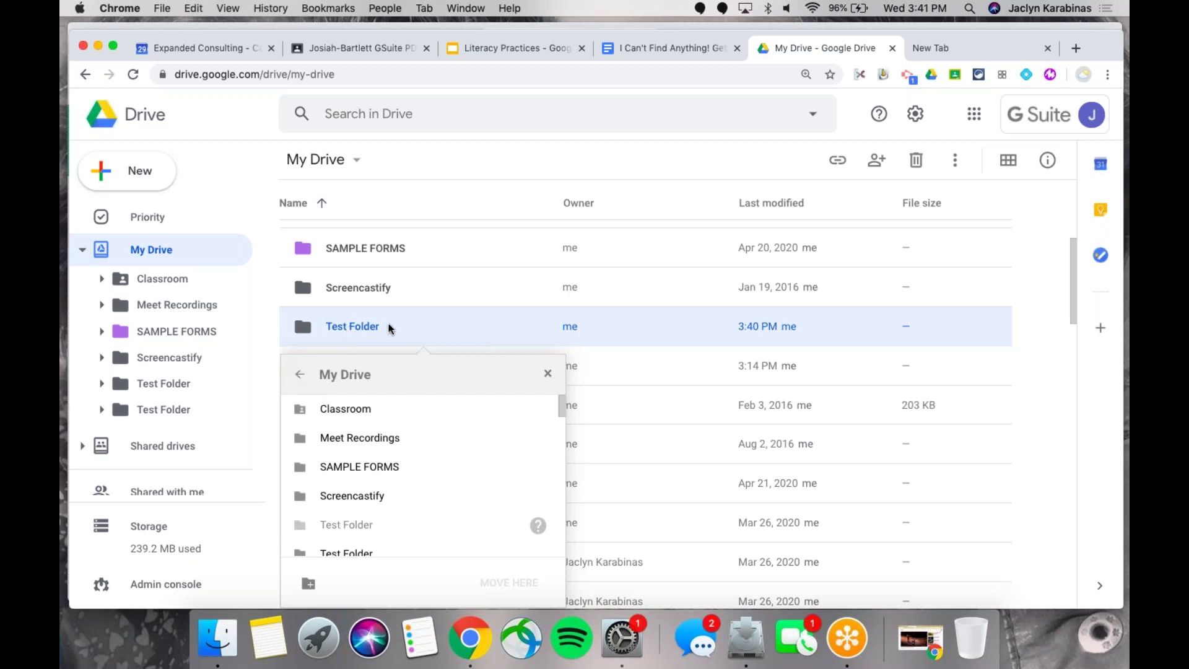
right_click(407, 327)
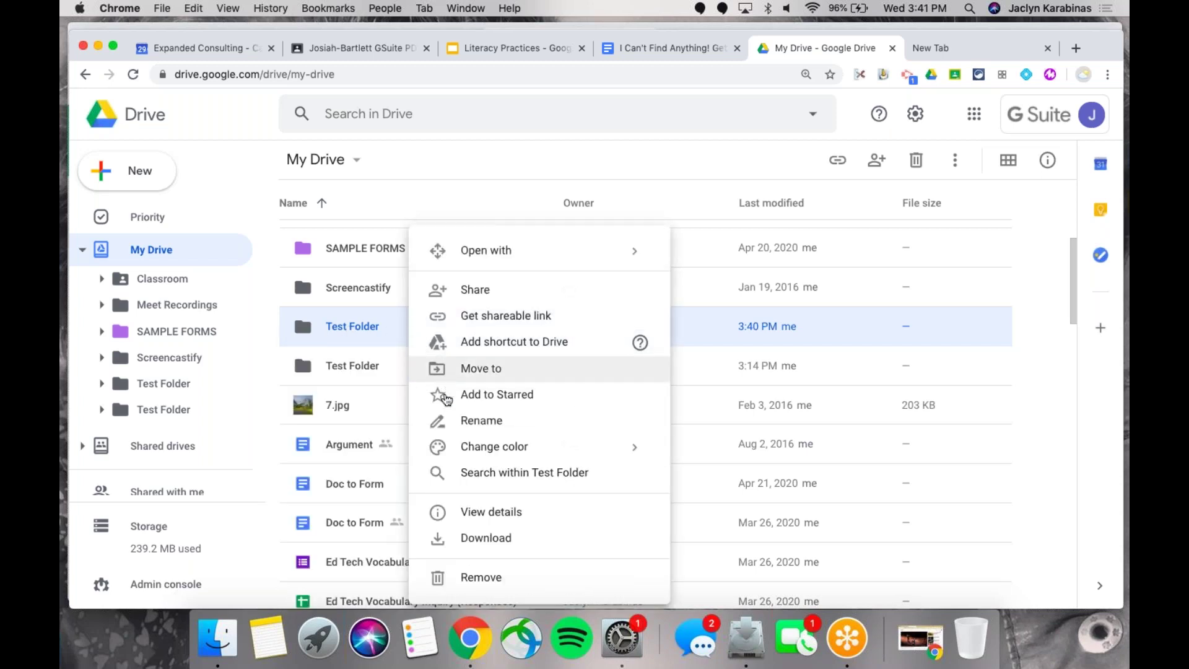
- Color the 3:40 PM Test Folder red using Change color
mouse_move(552, 447)
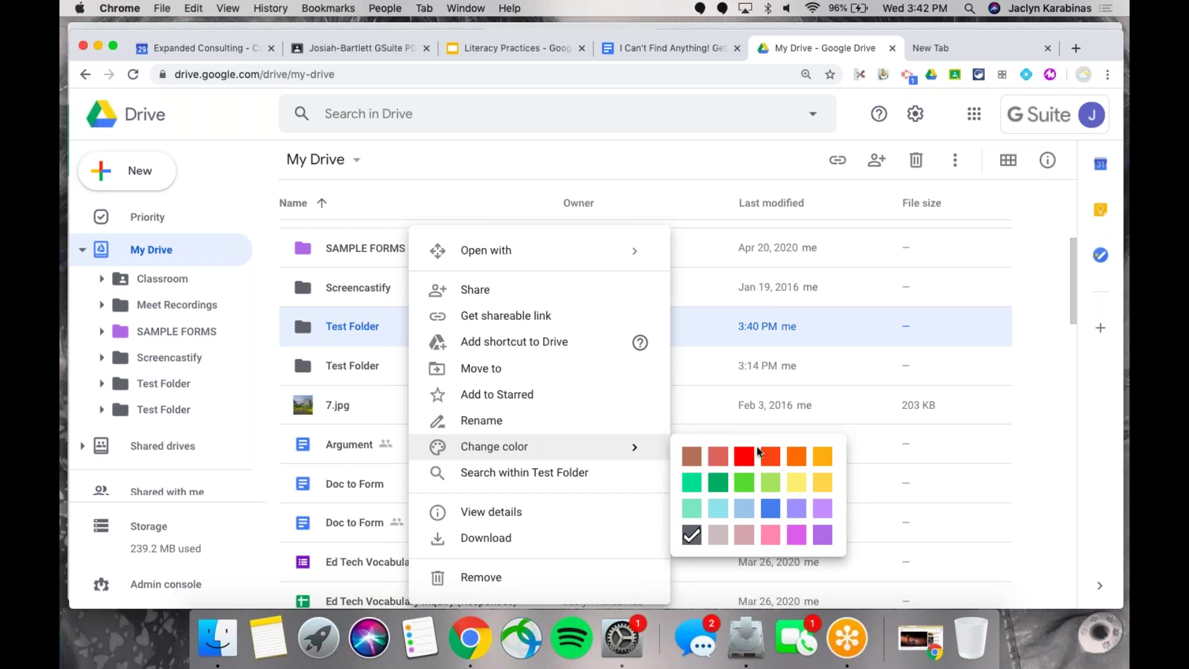
click(746, 458)
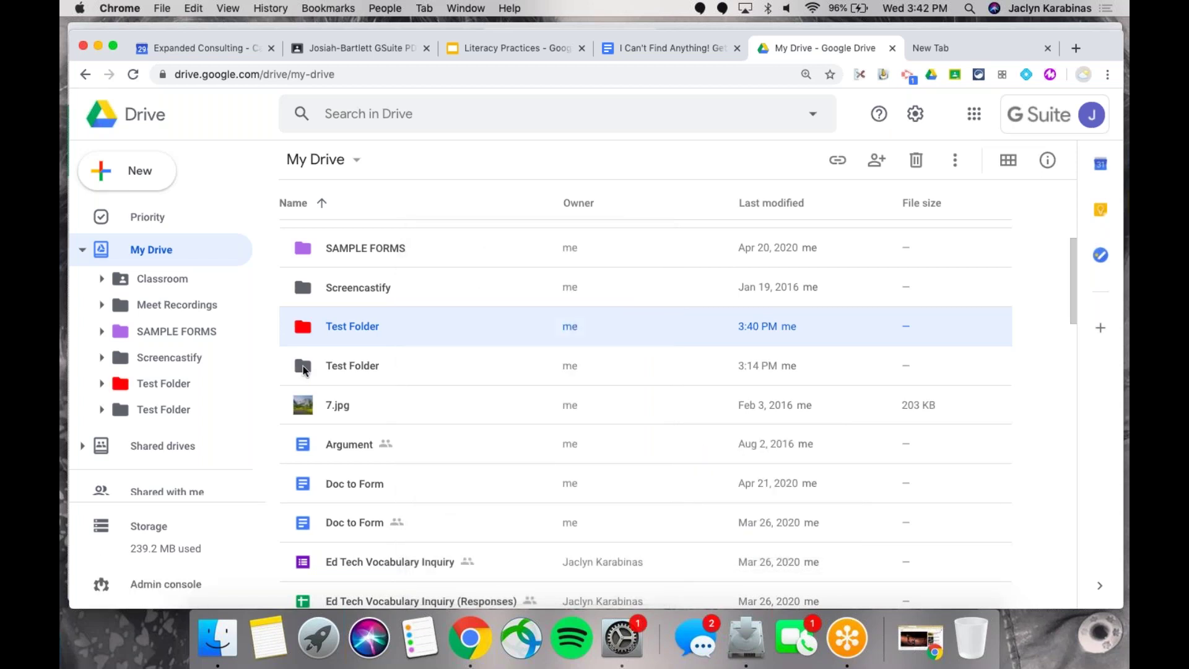
right_click(405, 325)
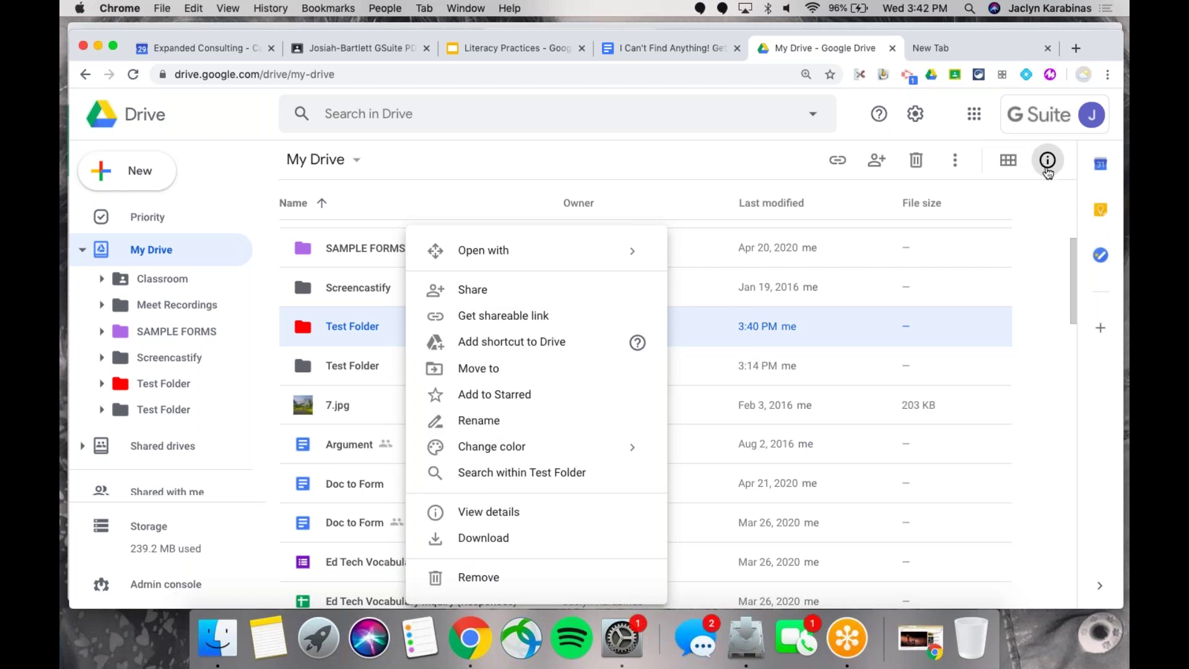
click(574, 472)
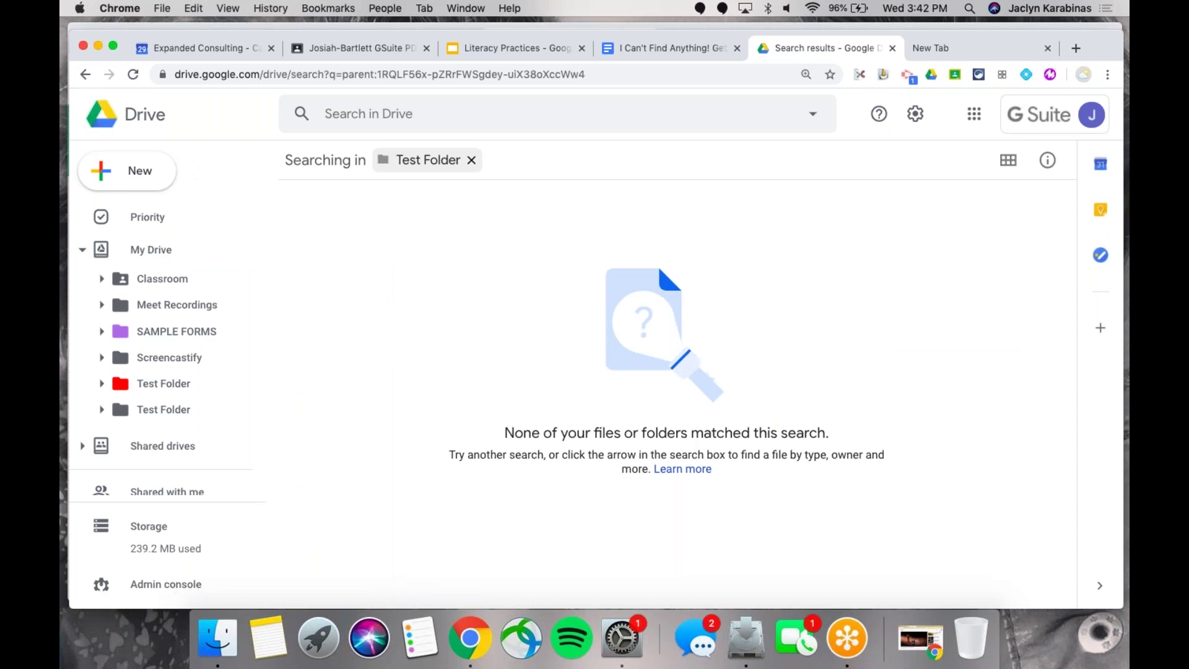
click(85, 75)
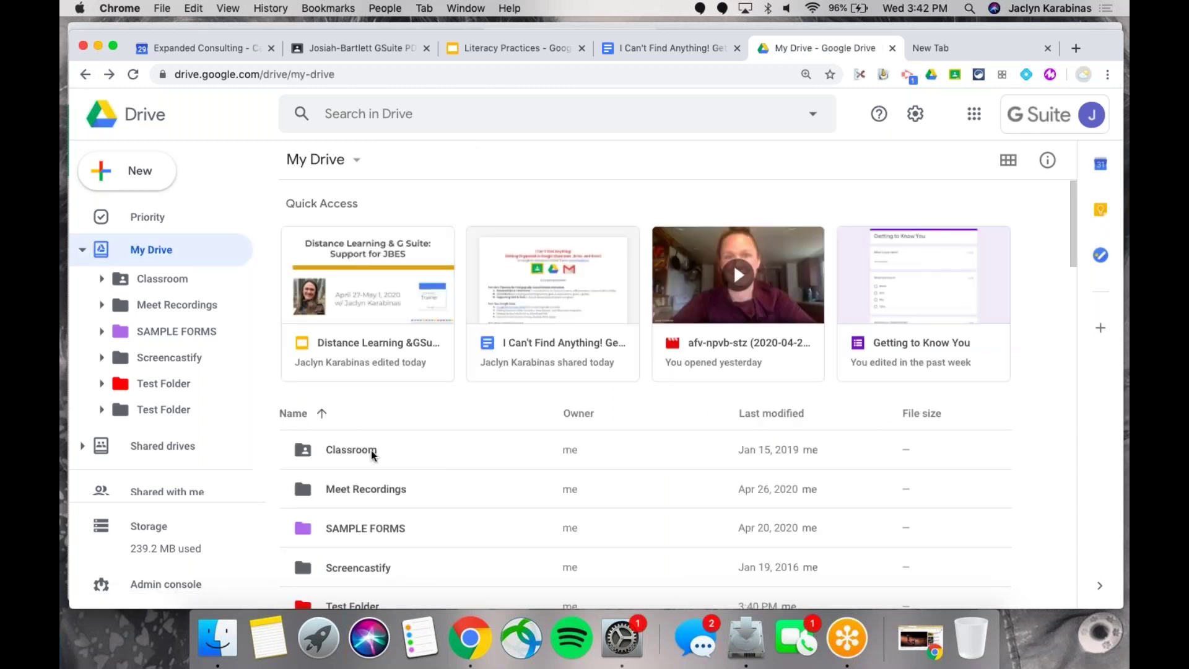
right_click(372, 454)
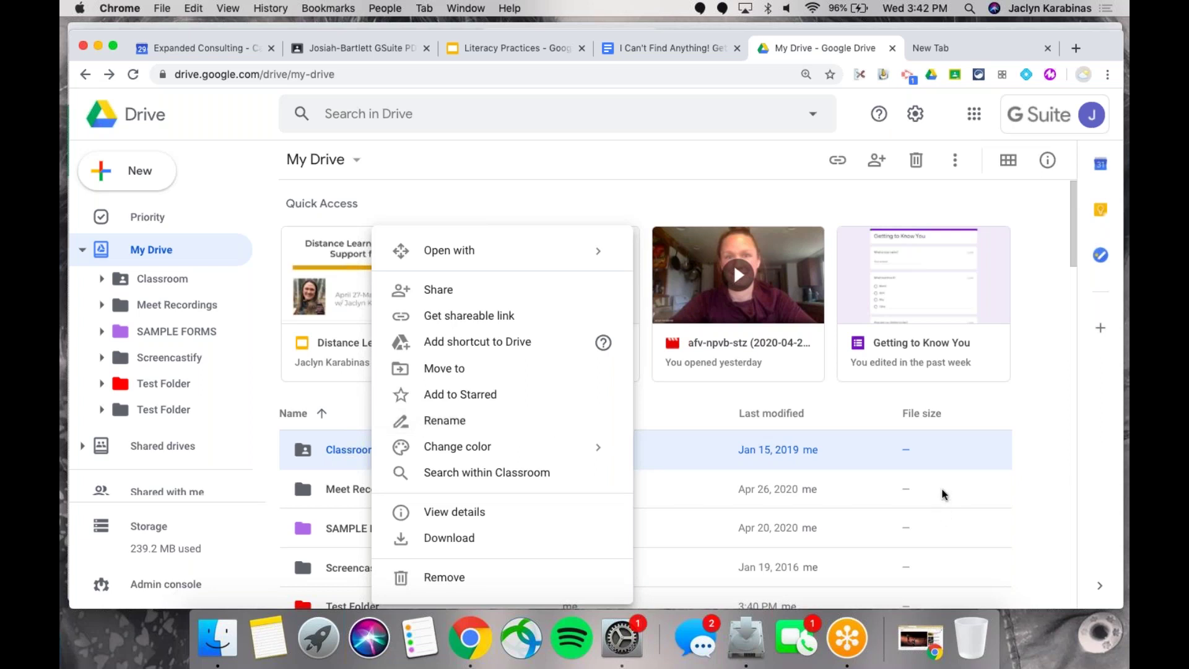
click(586, 196)
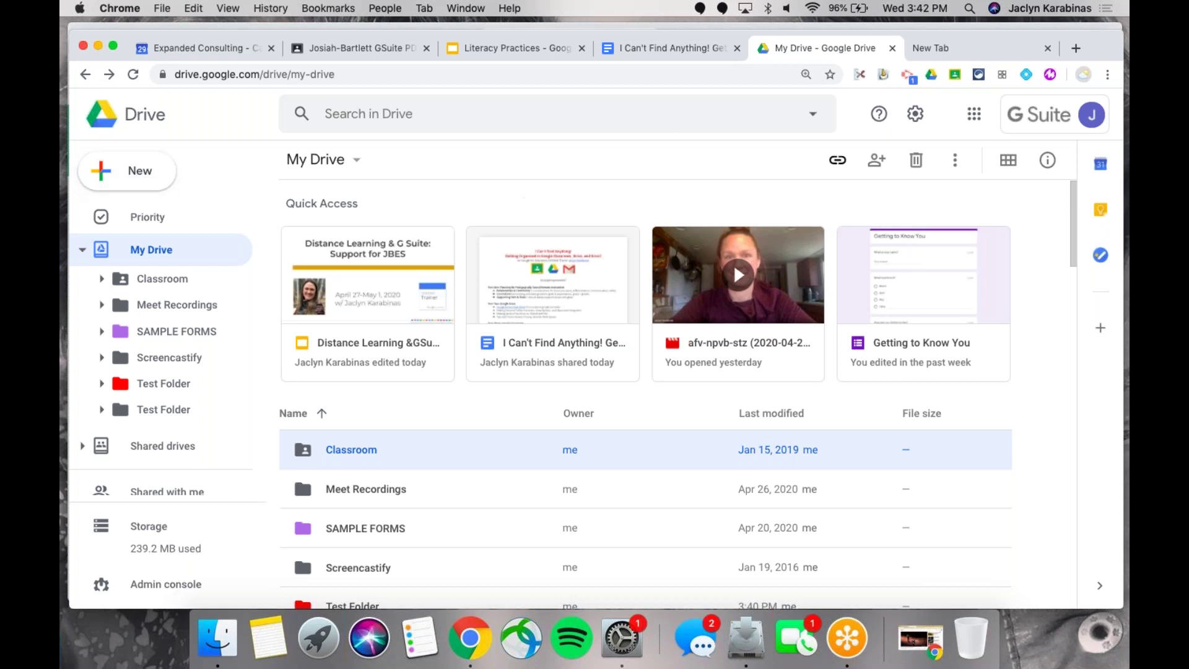
click(955, 160)
key(Escape)
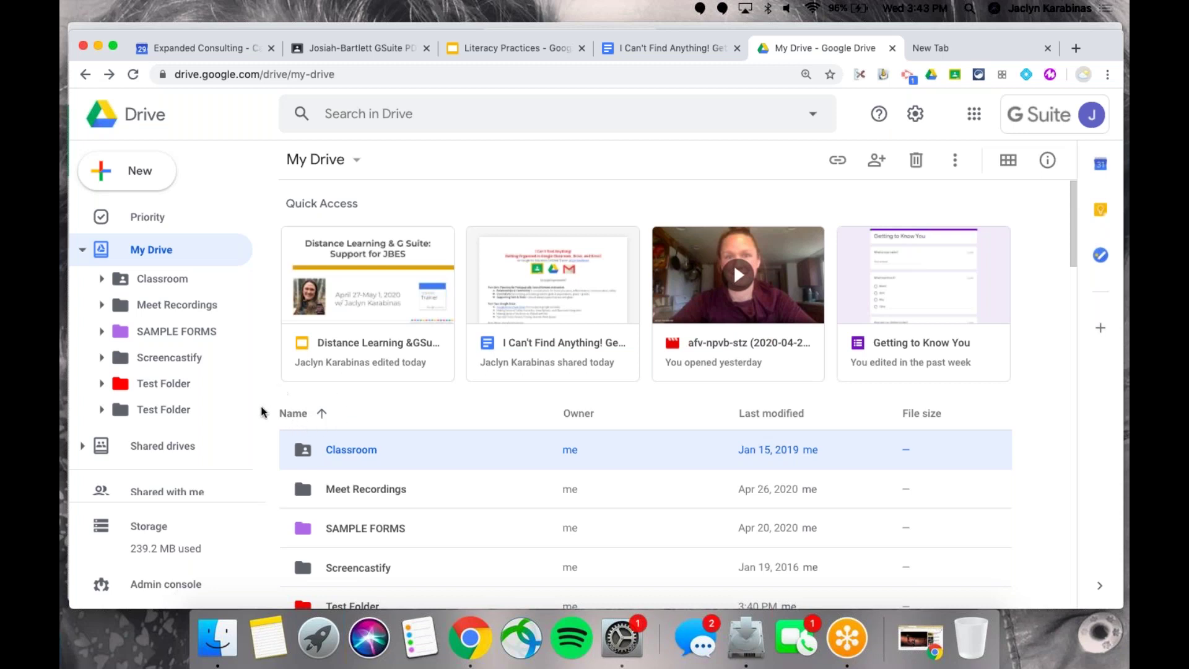
- Deselect the Classroom folder and sort My Drive by name A to Z
click(322, 421)
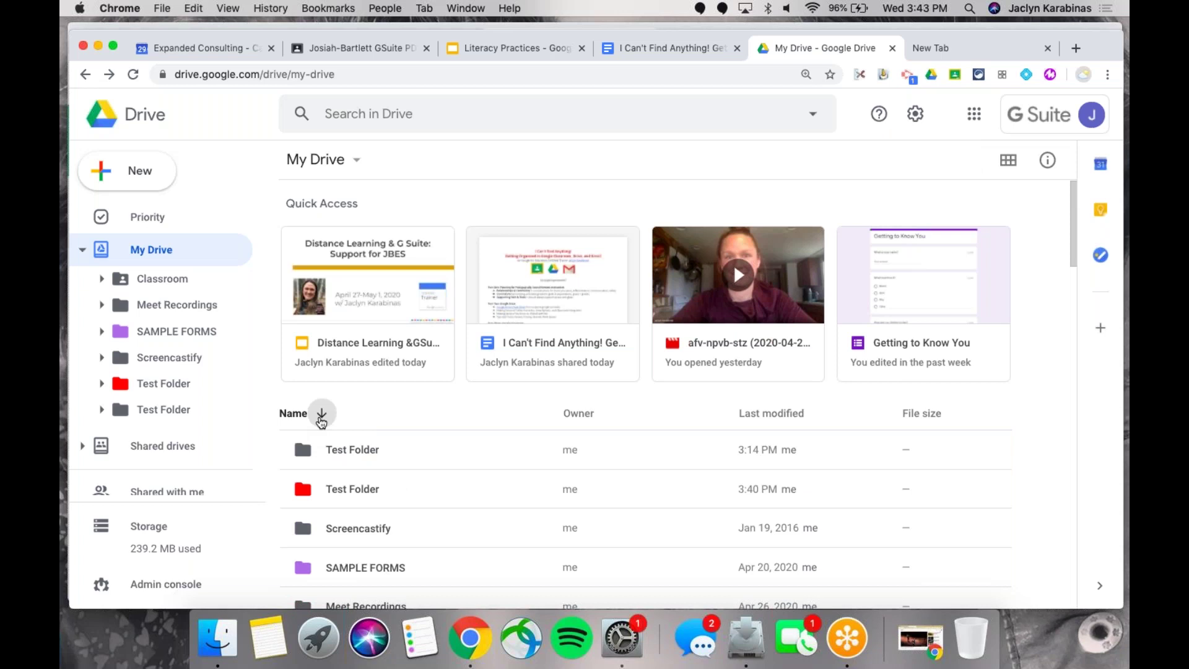
scroll(322, 422, down, 3)
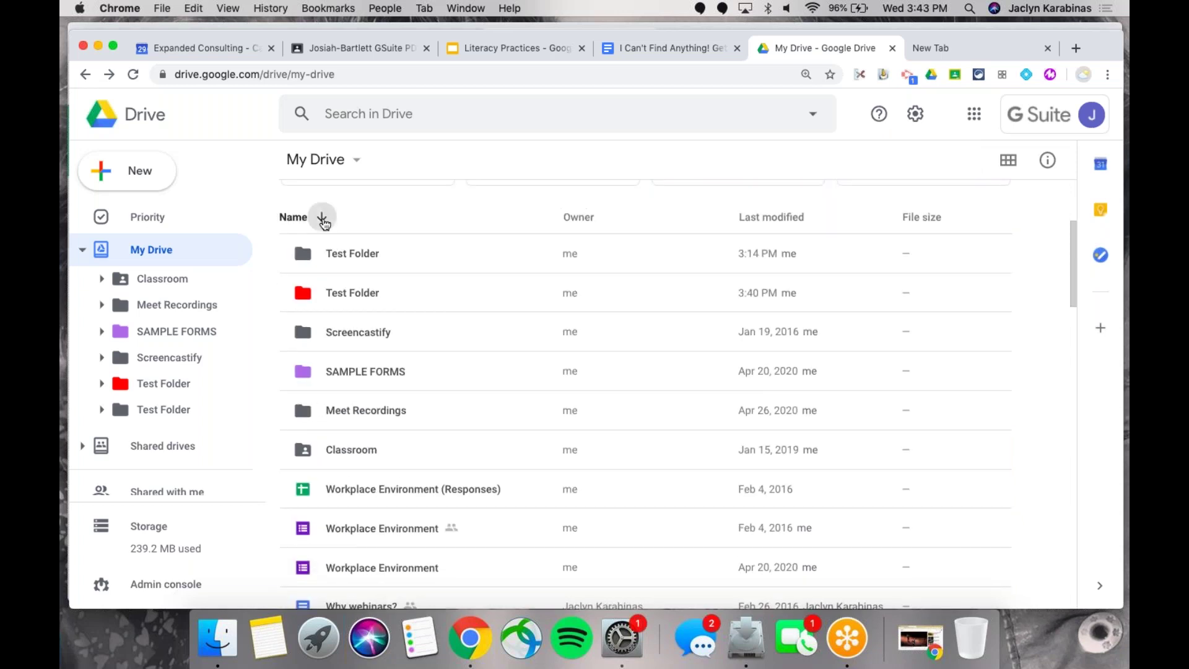
click(322, 218)
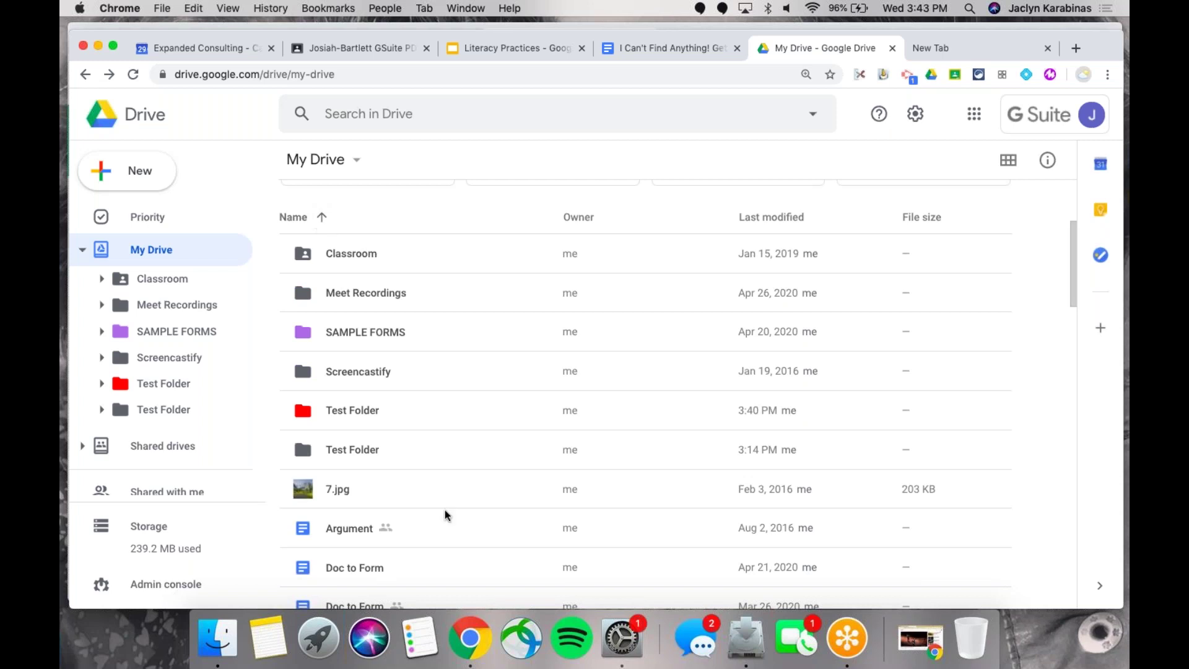
- Bring up the dropdown of date options on the Last modified column
scroll(444, 511, down, 2)
scroll(445, 511, down, 2)
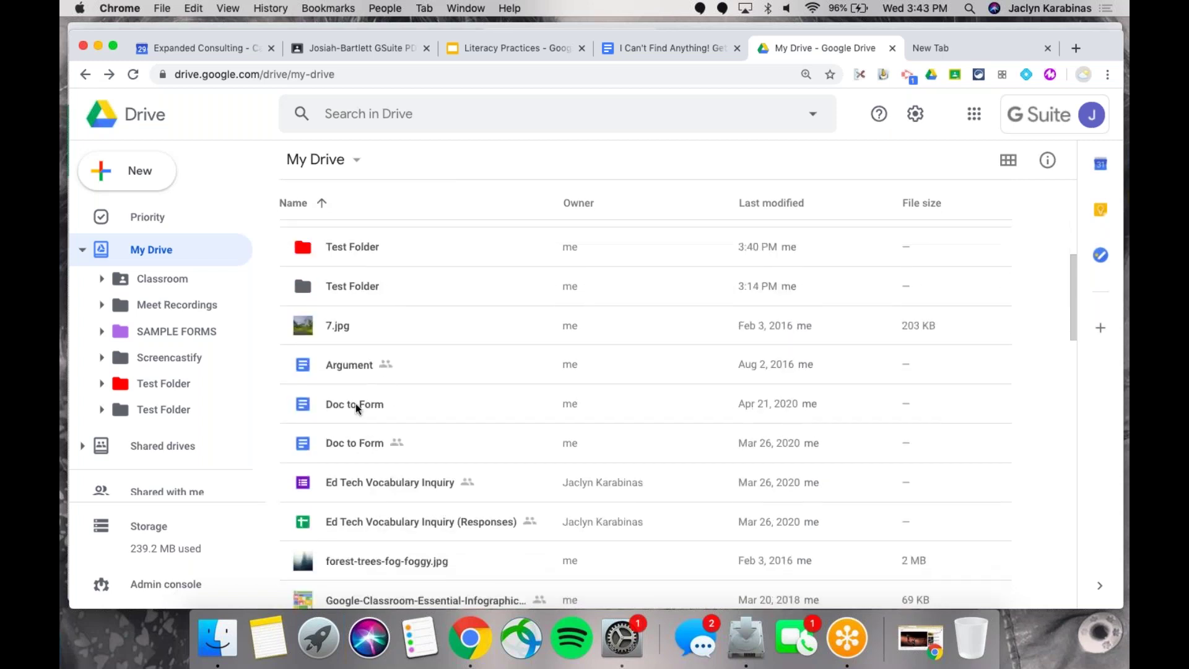
scroll(355, 404, up, 4)
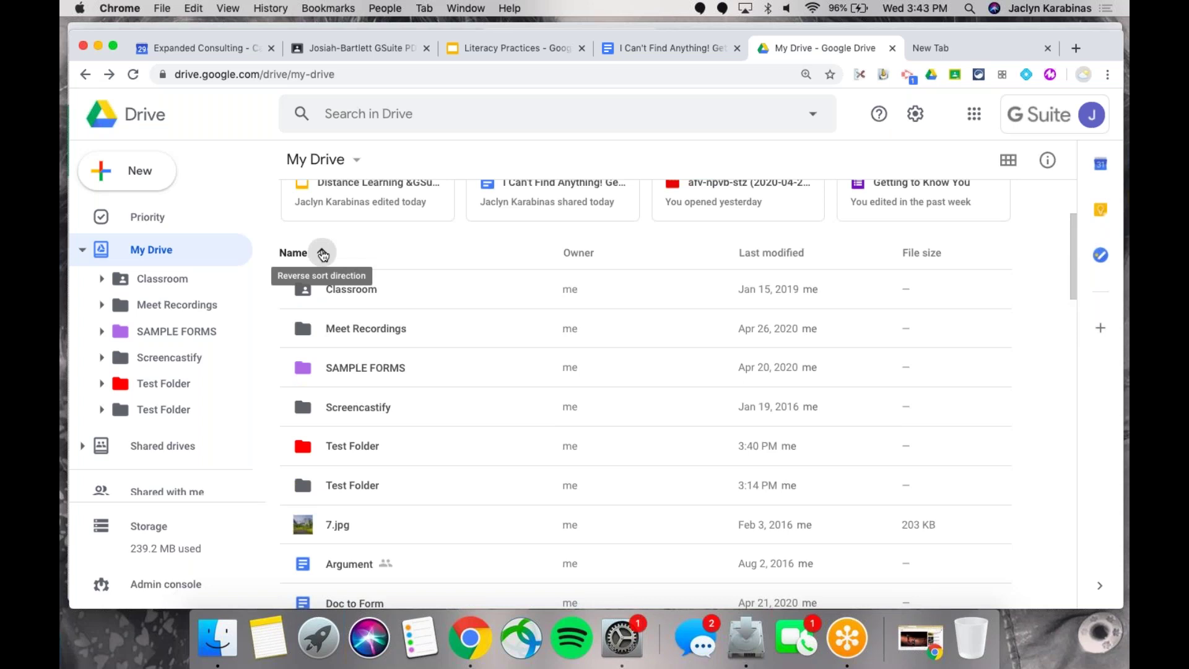
click(805, 255)
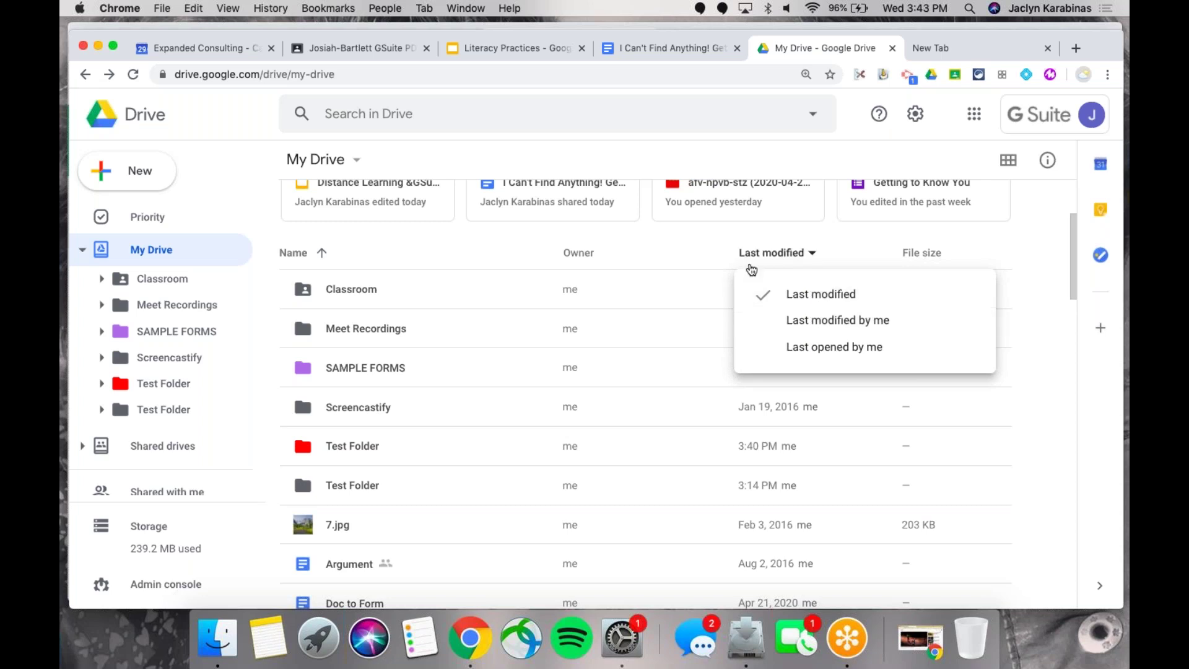
- Show 'Last modified by me' dates, check the I Can't Find Anything! document, and return to My Drive
click(752, 318)
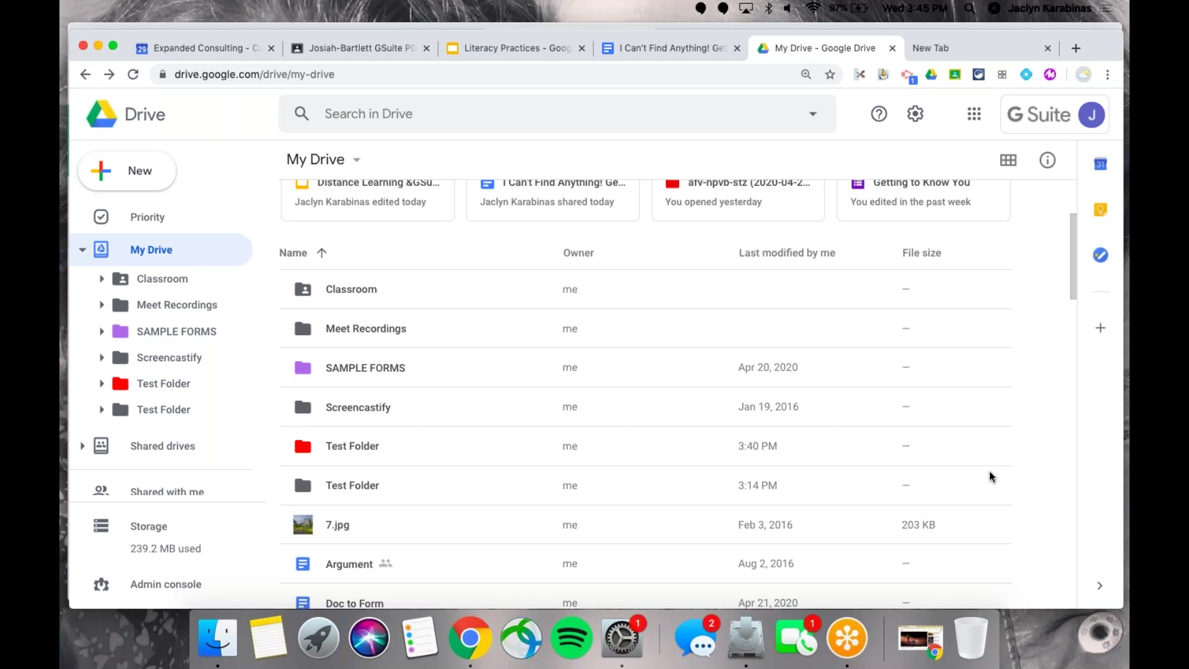
click(631, 49)
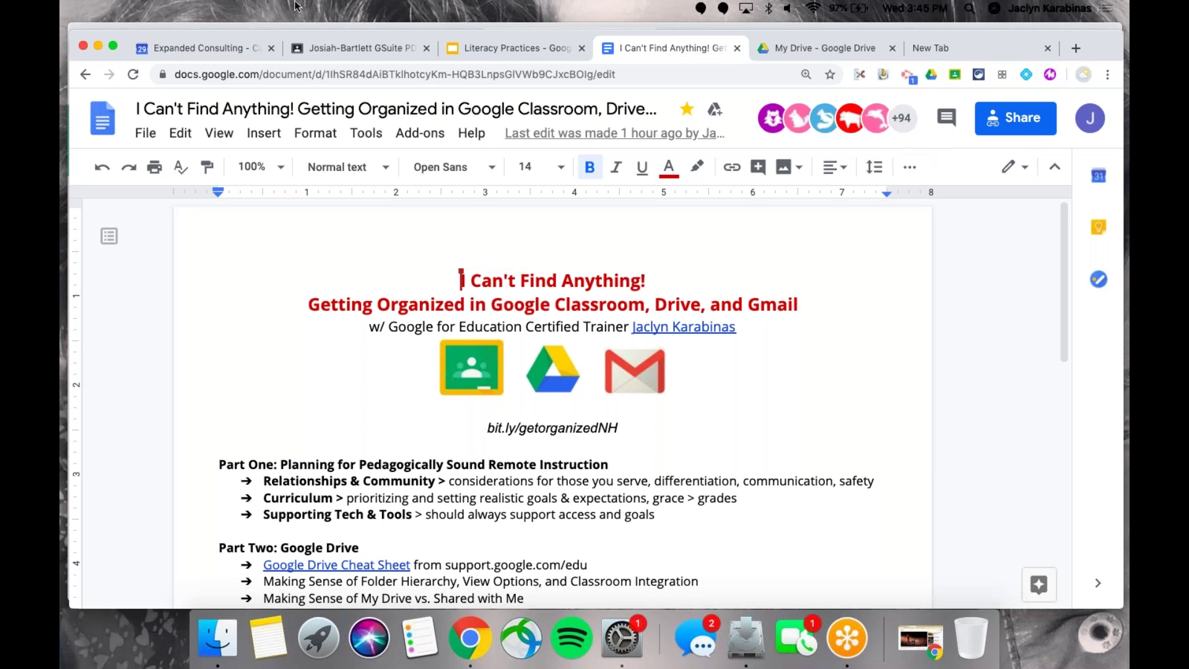
click(797, 49)
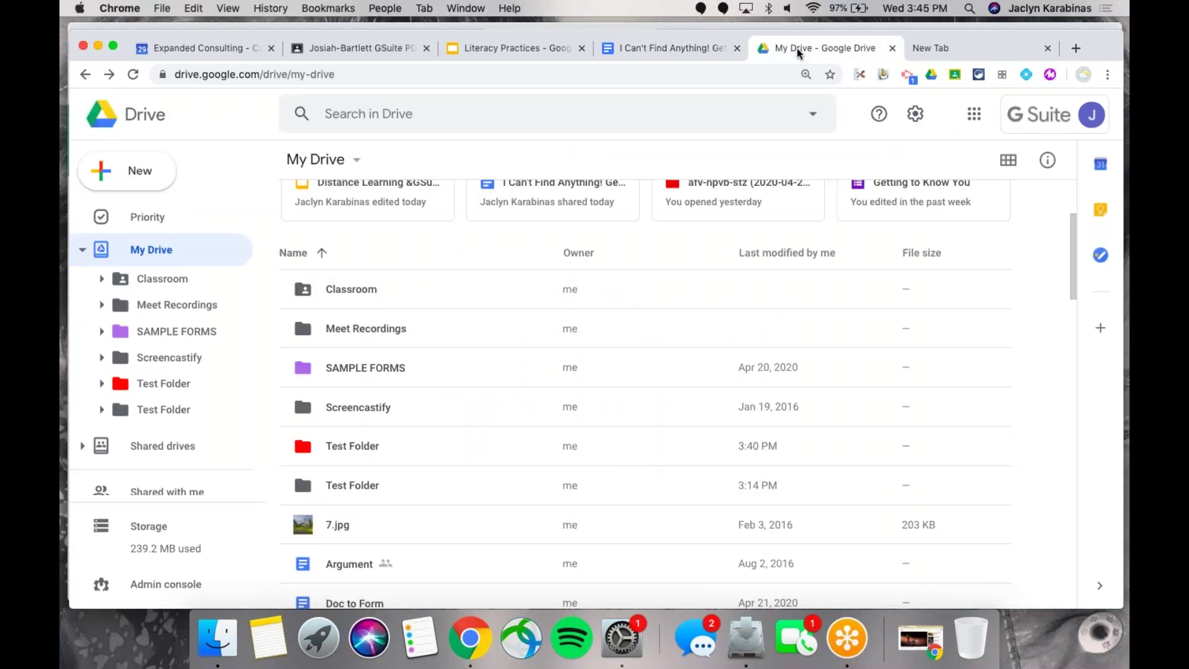
scroll(467, 454, down, 5)
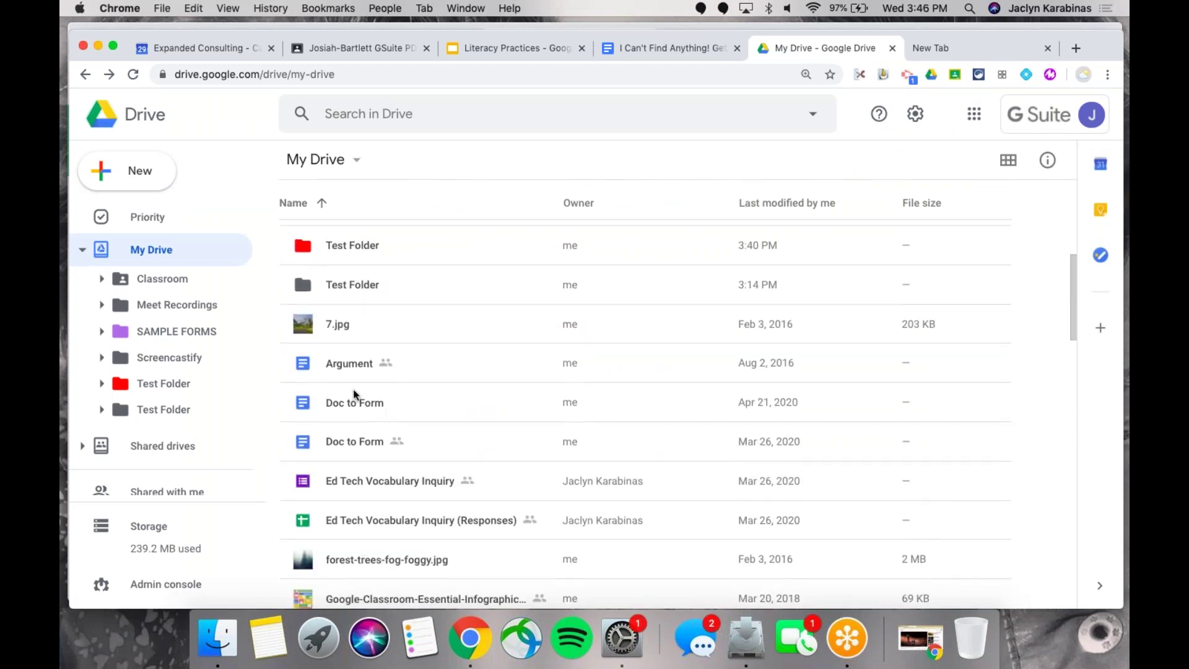
drag(400, 365, 407, 297)
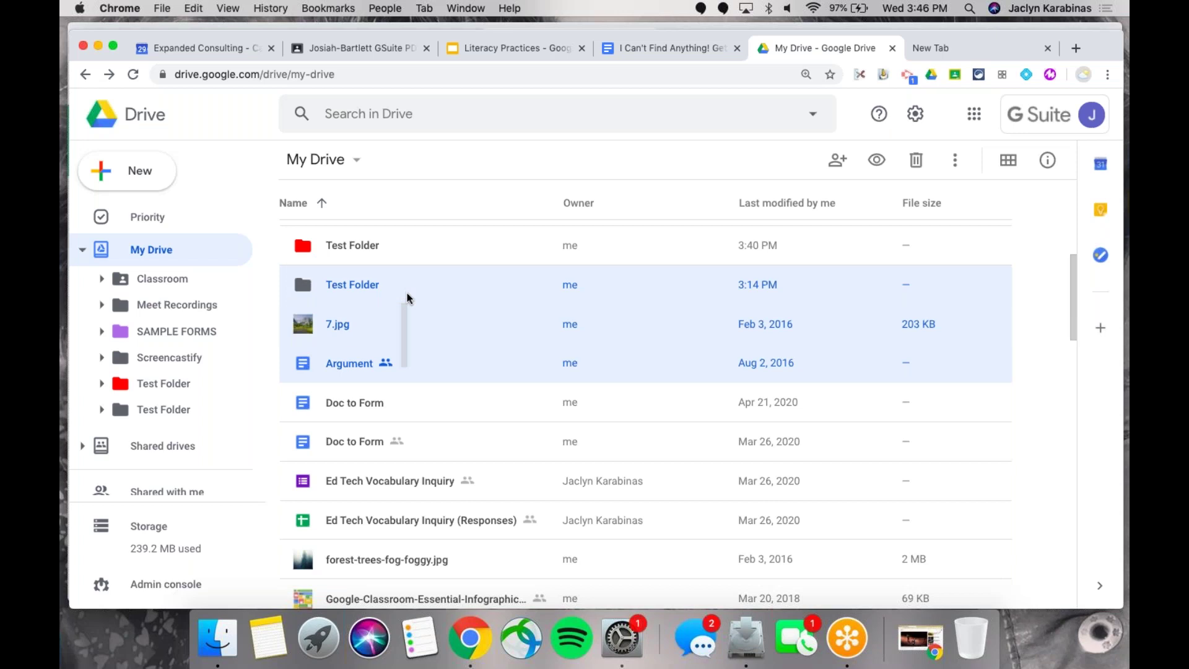
click(408, 364)
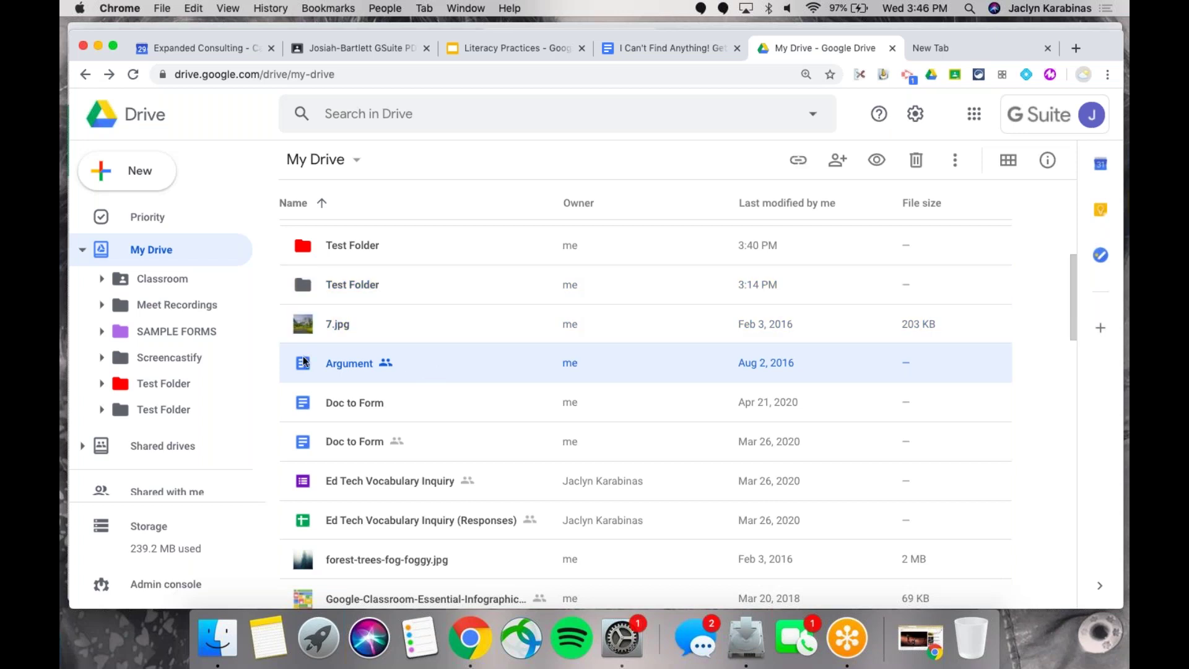
drag(304, 367, 359, 288)
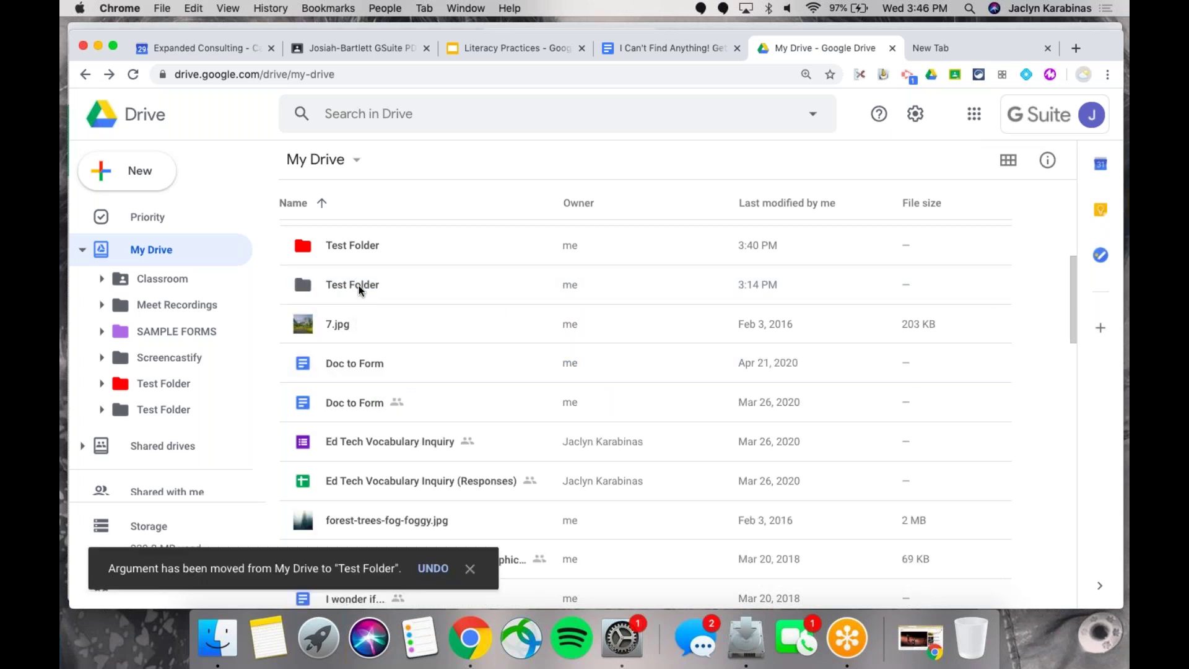
key(super+z)
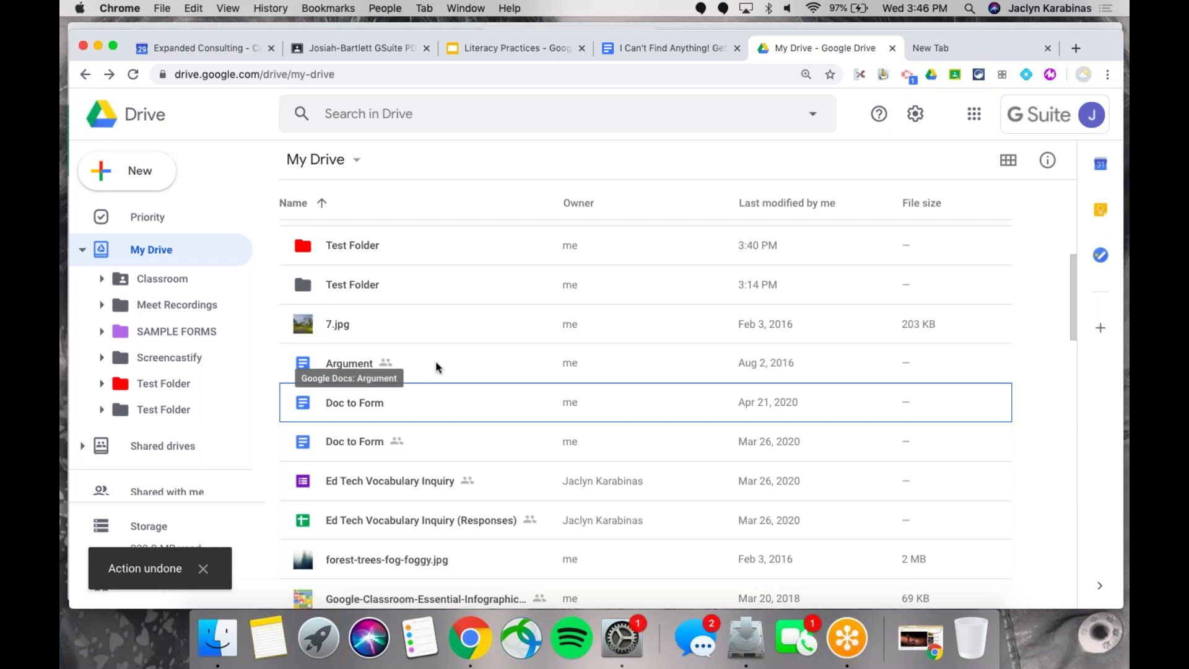
- Move the Argument document into the Meet Recordings folder, beside the afv-npvb-stz recording
right_click(352, 365)
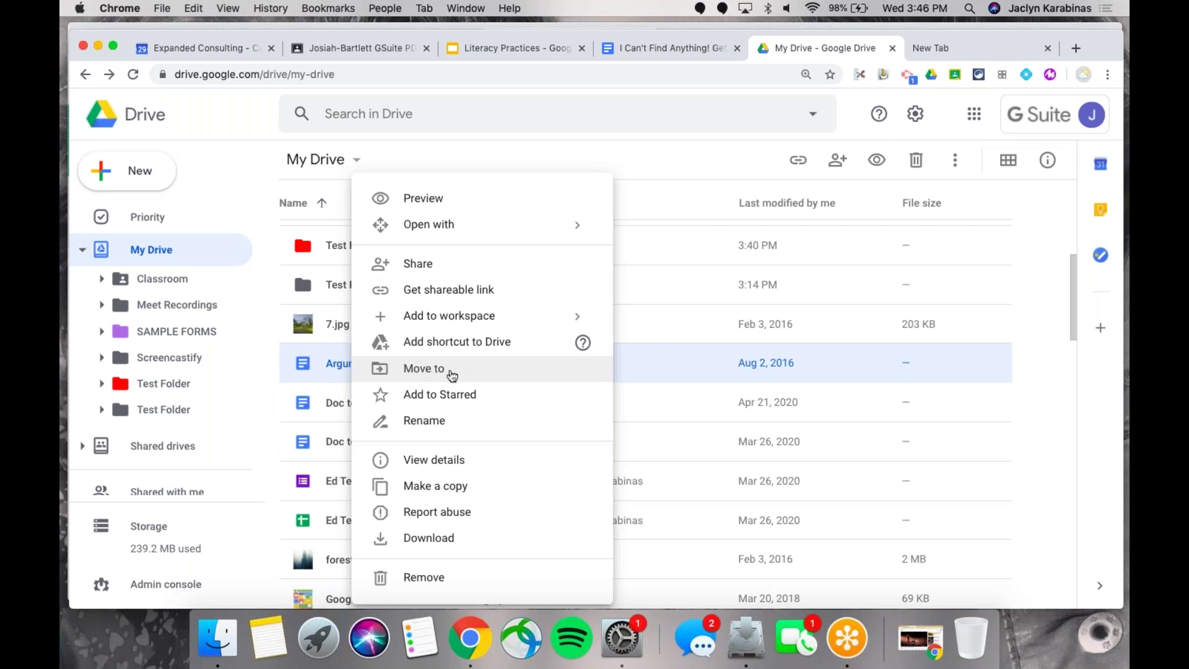
scroll(451, 376, up, 4)
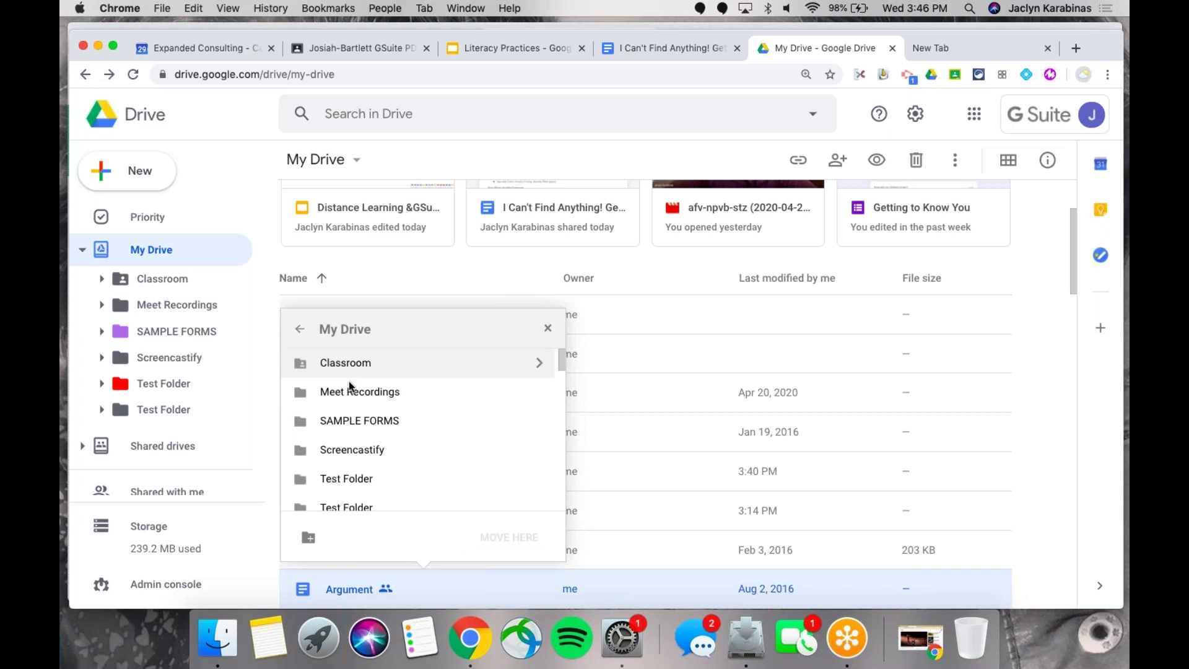
click(348, 392)
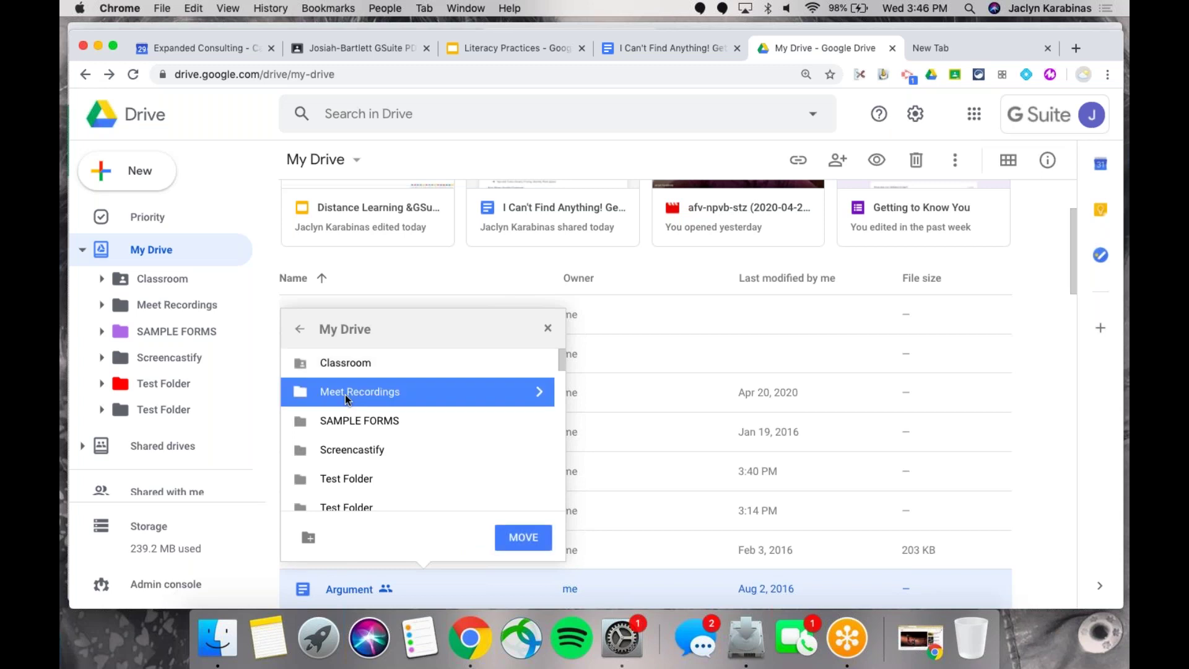
click(520, 543)
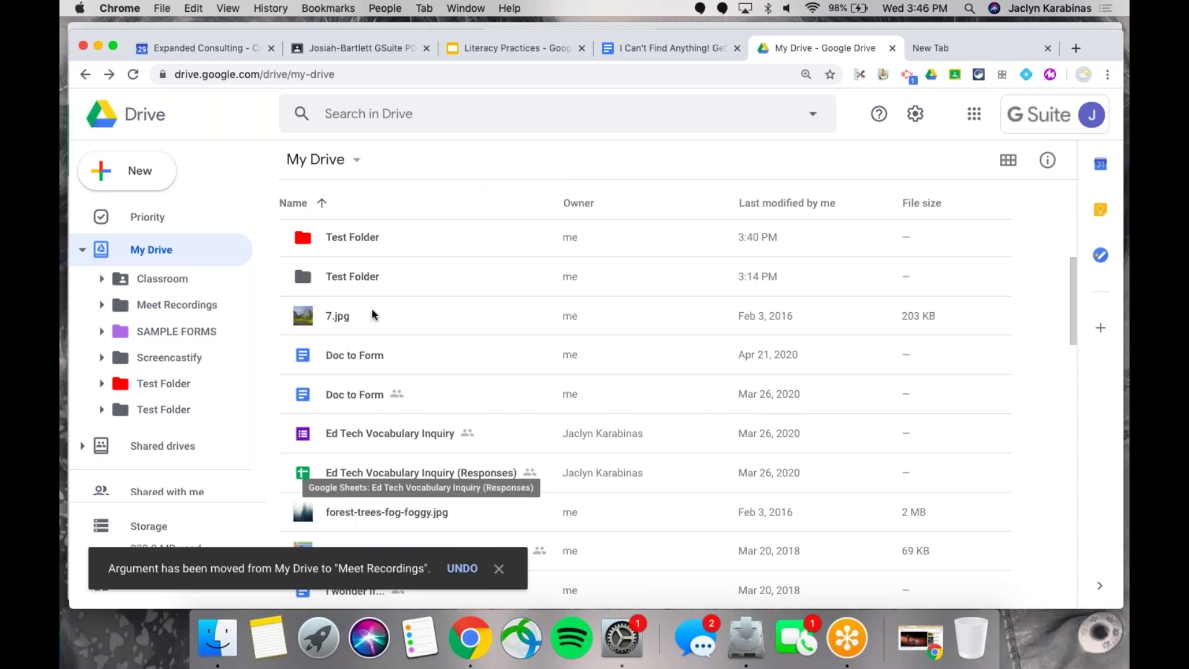
scroll(376, 291, up, 5)
- Open Meet Recordings and move the Argument document from there to Test Folder in My Drive
double_click(377, 268)
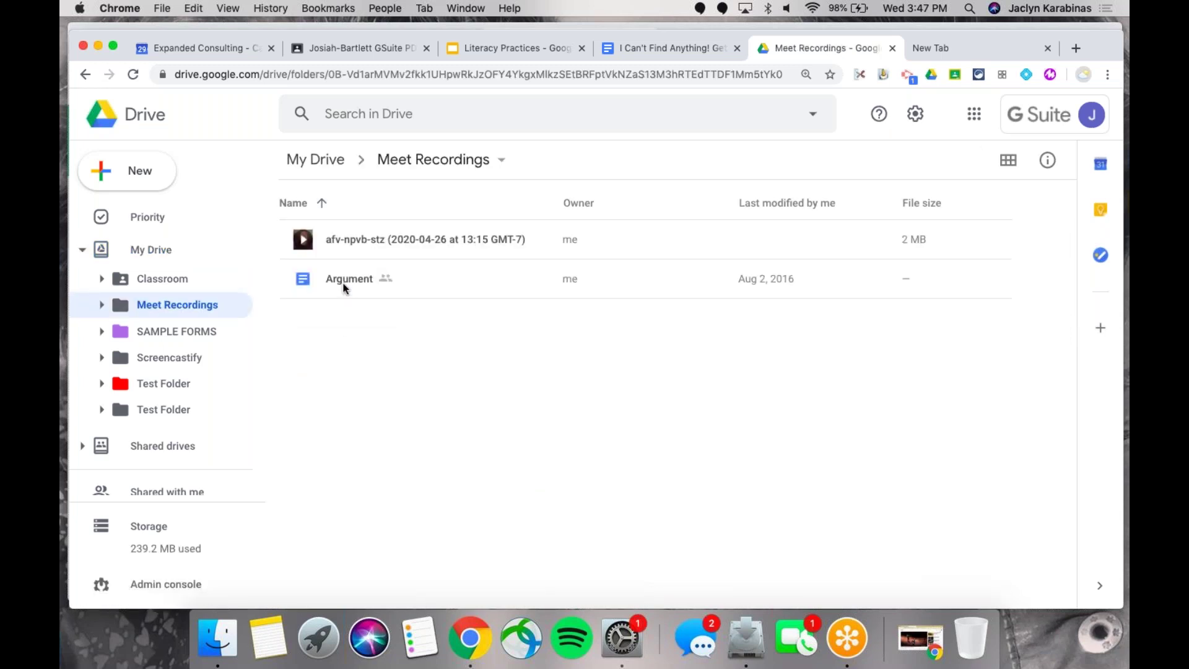
click(371, 282)
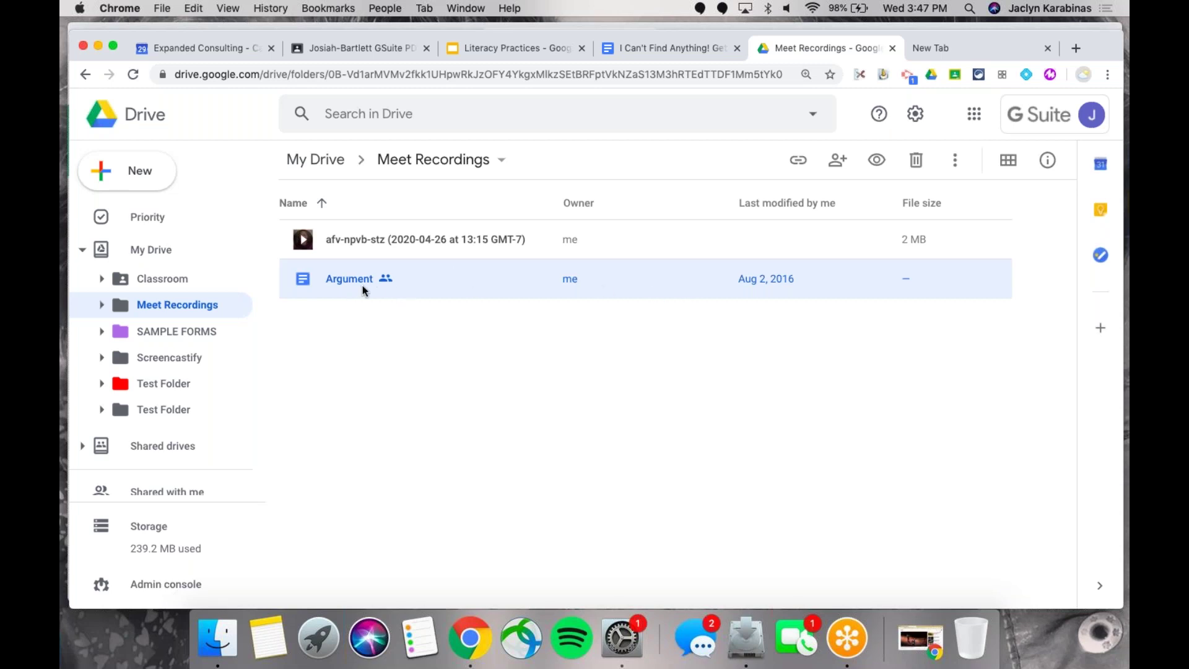
right_click(420, 278)
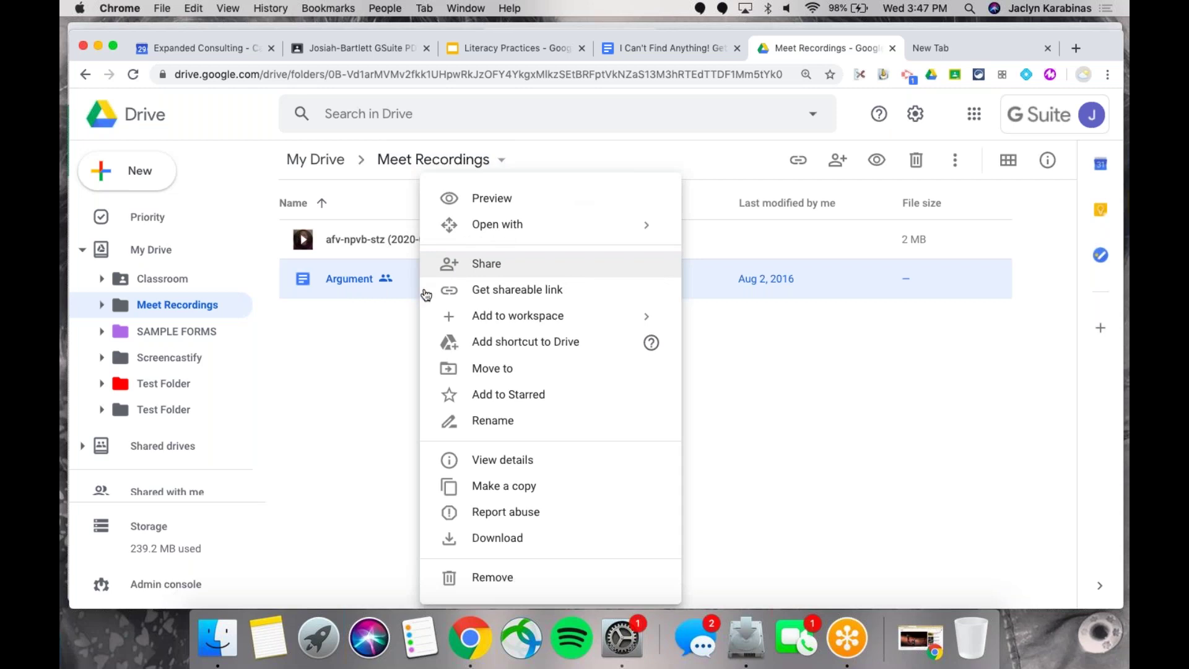
click(455, 370)
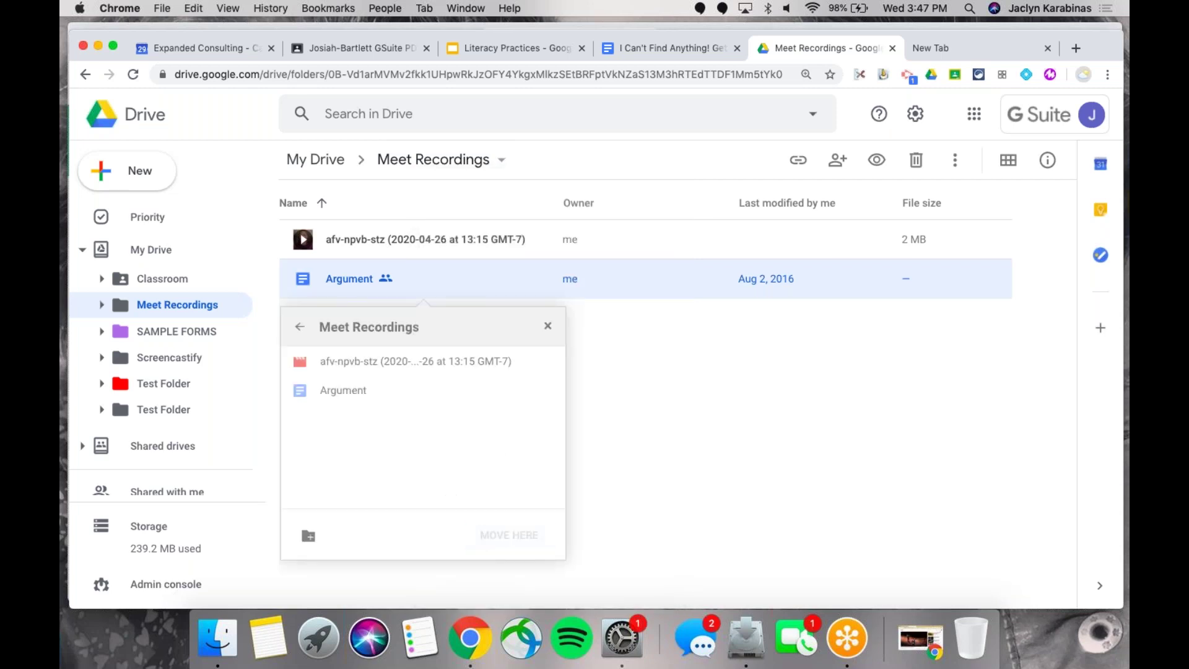
click(302, 330)
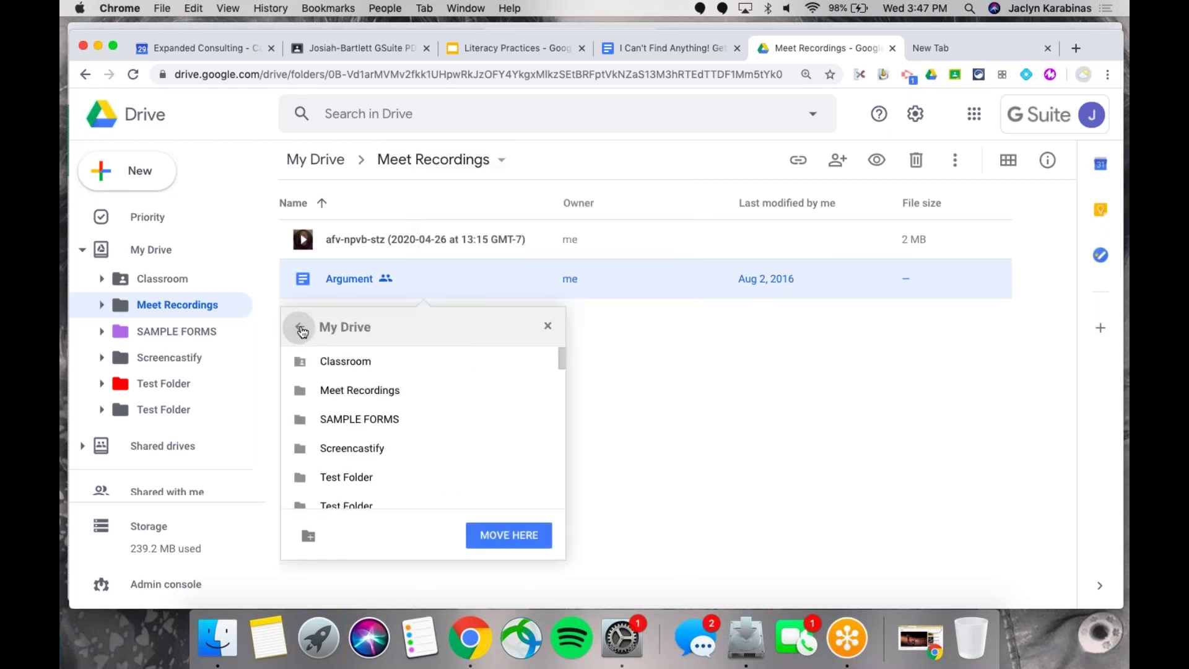
click(330, 477)
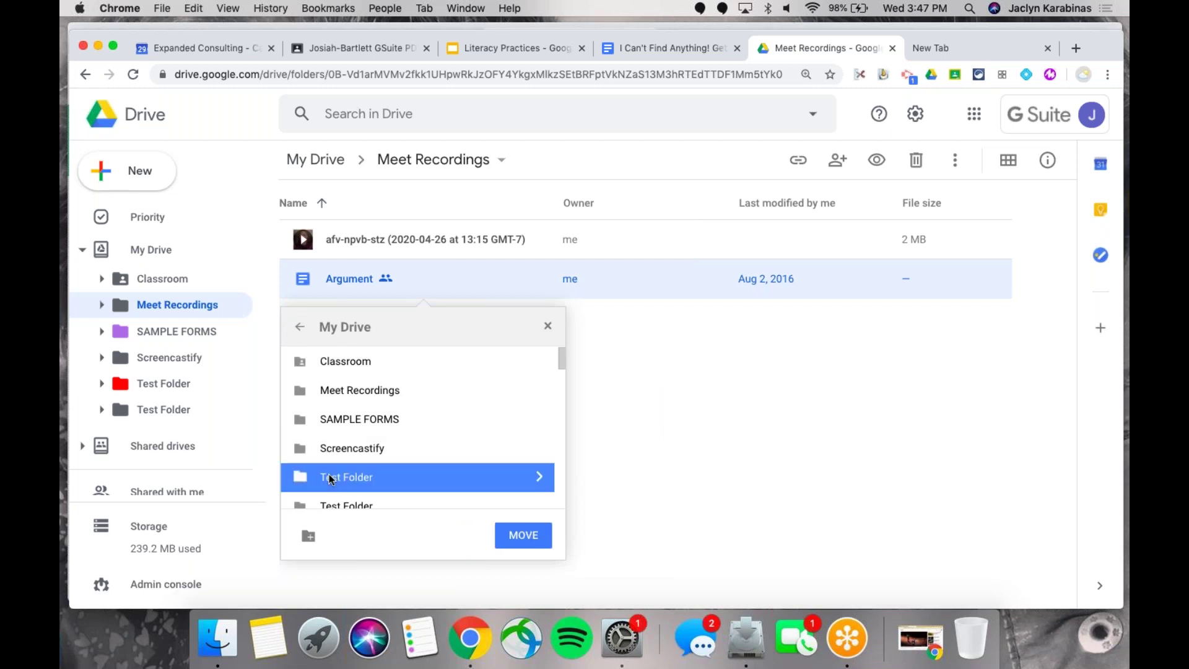
click(520, 535)
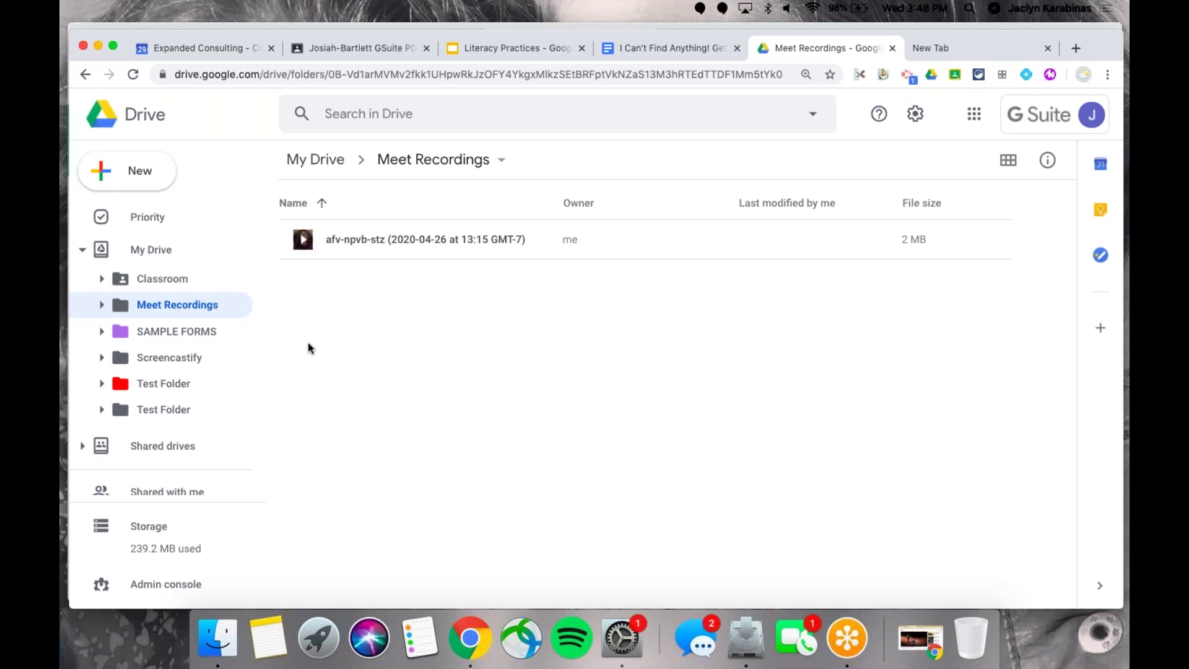
- In the I Can't Find Anything! agenda, show the link preview for Part Three's Google Classroom link
click(630, 45)
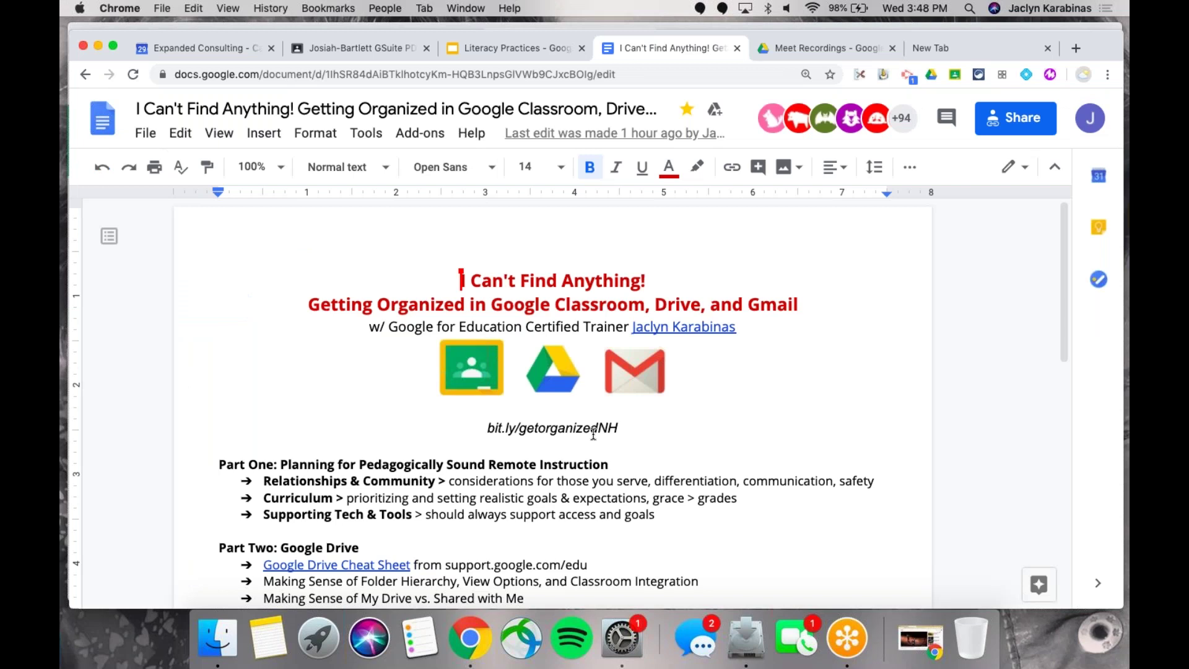
scroll(593, 433, down, 4)
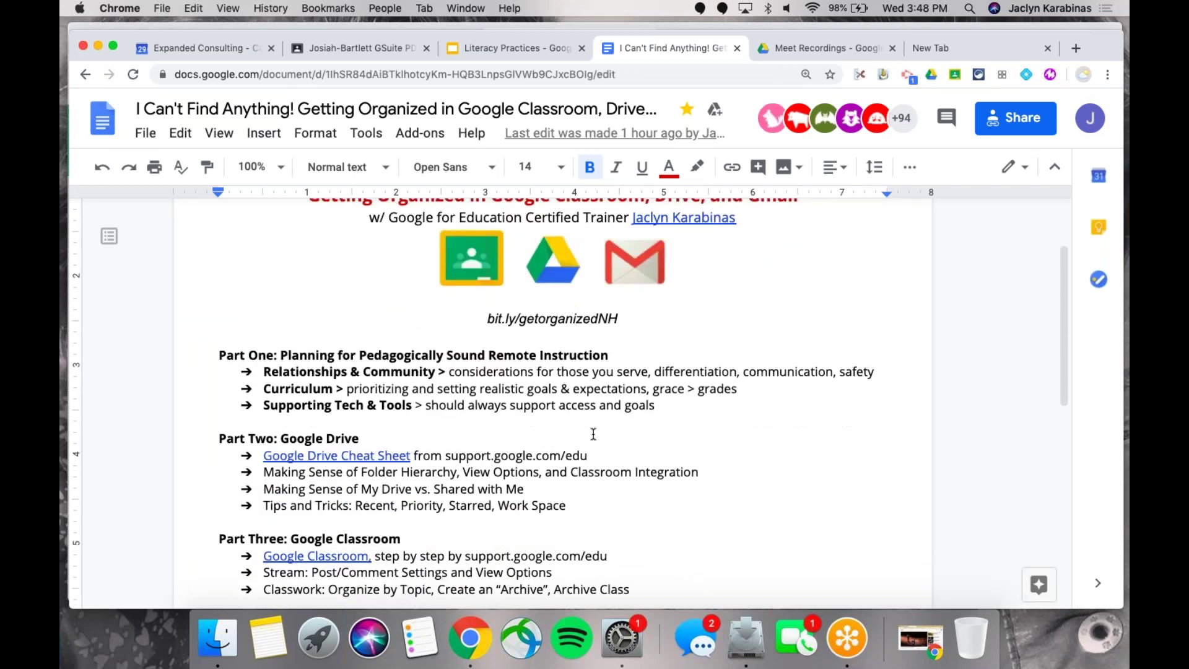
scroll(593, 434, down, 2)
scroll(593, 433, down, 2)
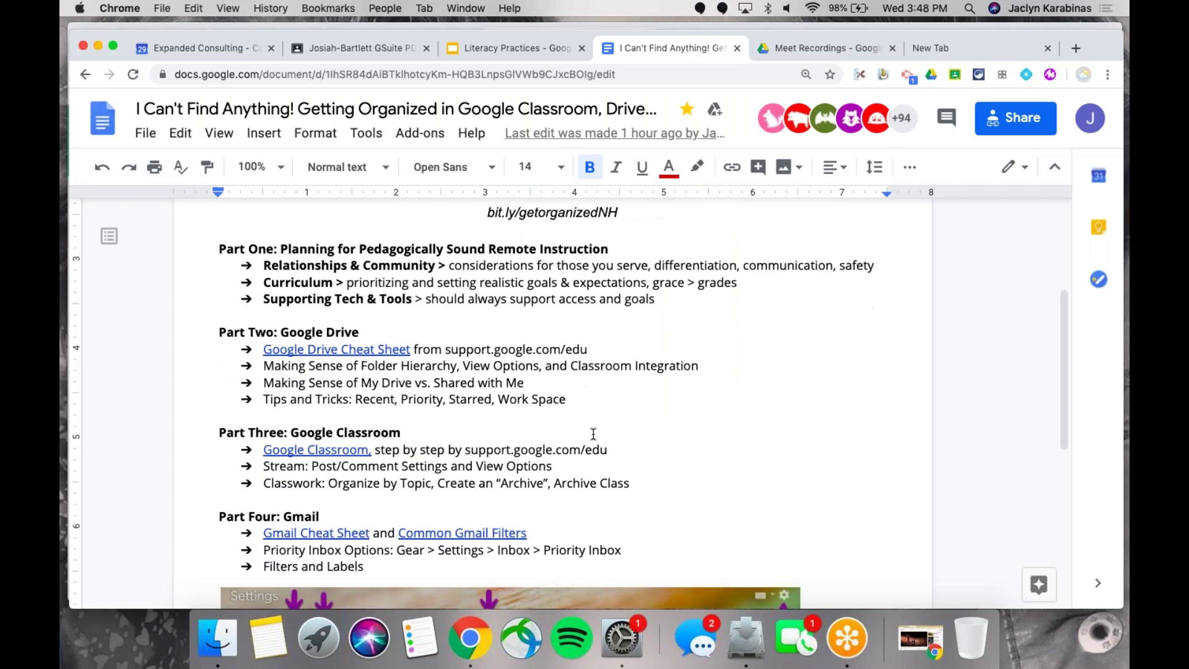
scroll(594, 434, down, 1)
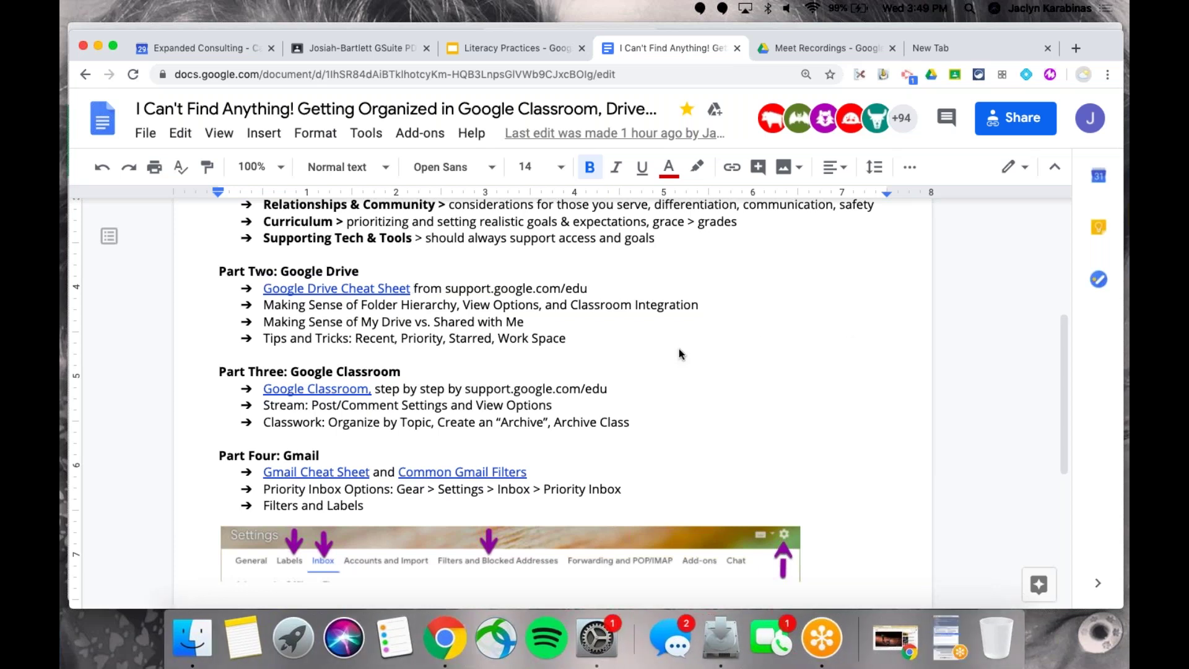
scroll(681, 355, down, 1)
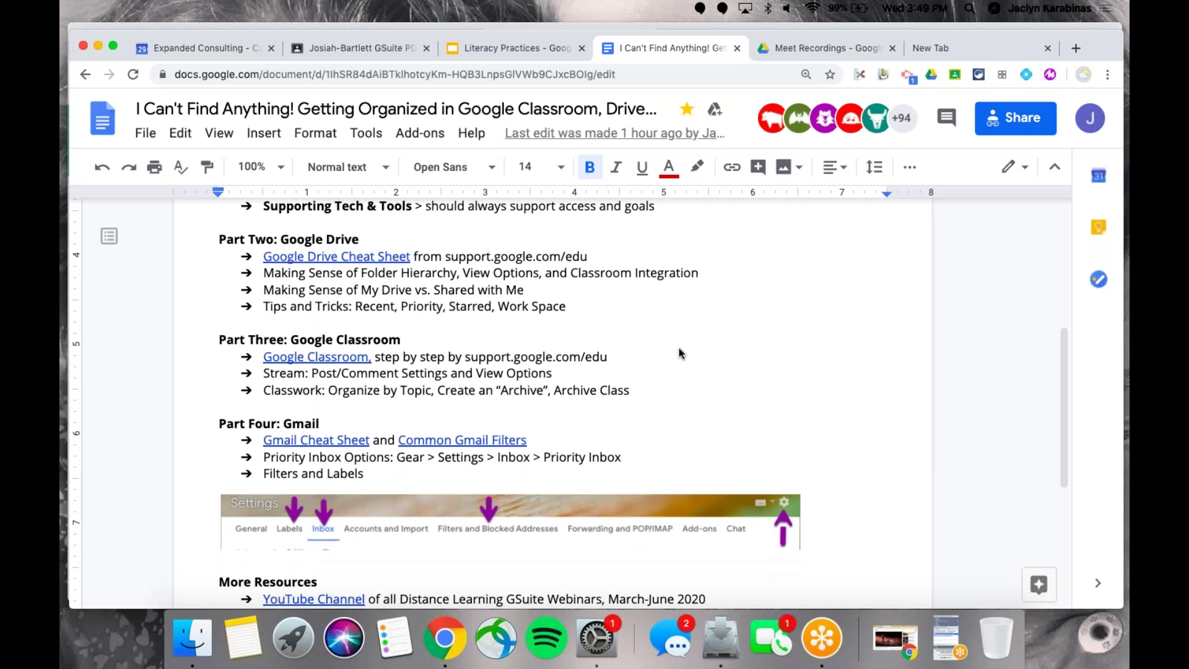
scroll(681, 355, down, 1)
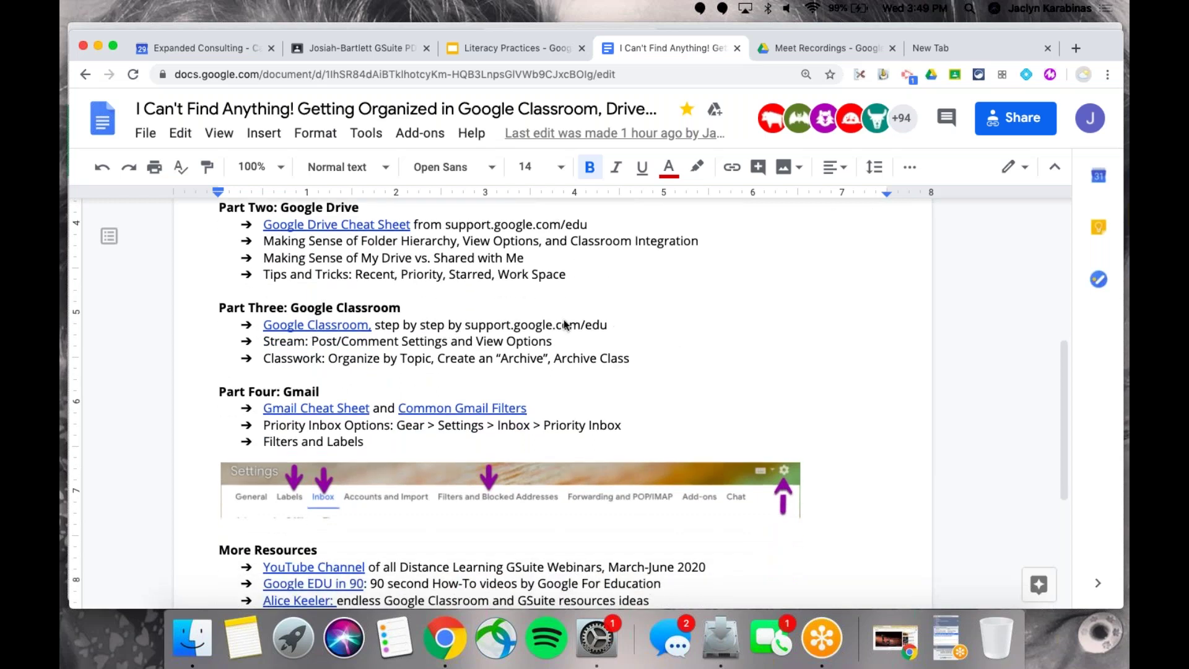
click(325, 326)
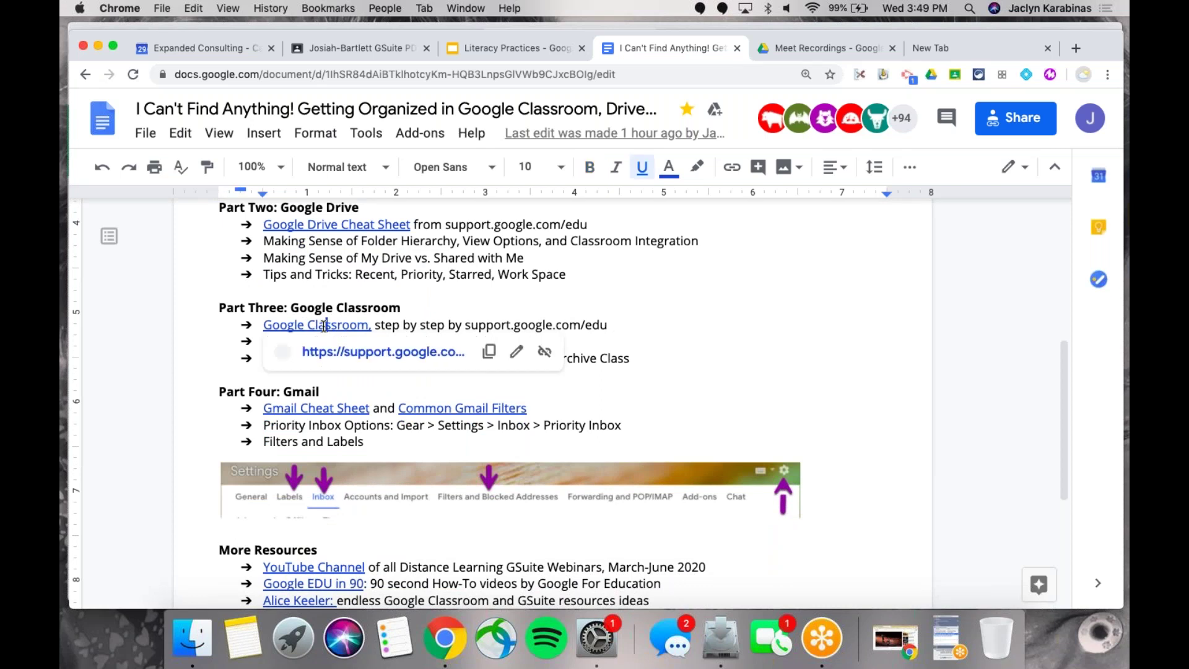
- Open the Classroom Help article Grade with a rubric under Grade and give feedback, then return to the agenda
click(367, 352)
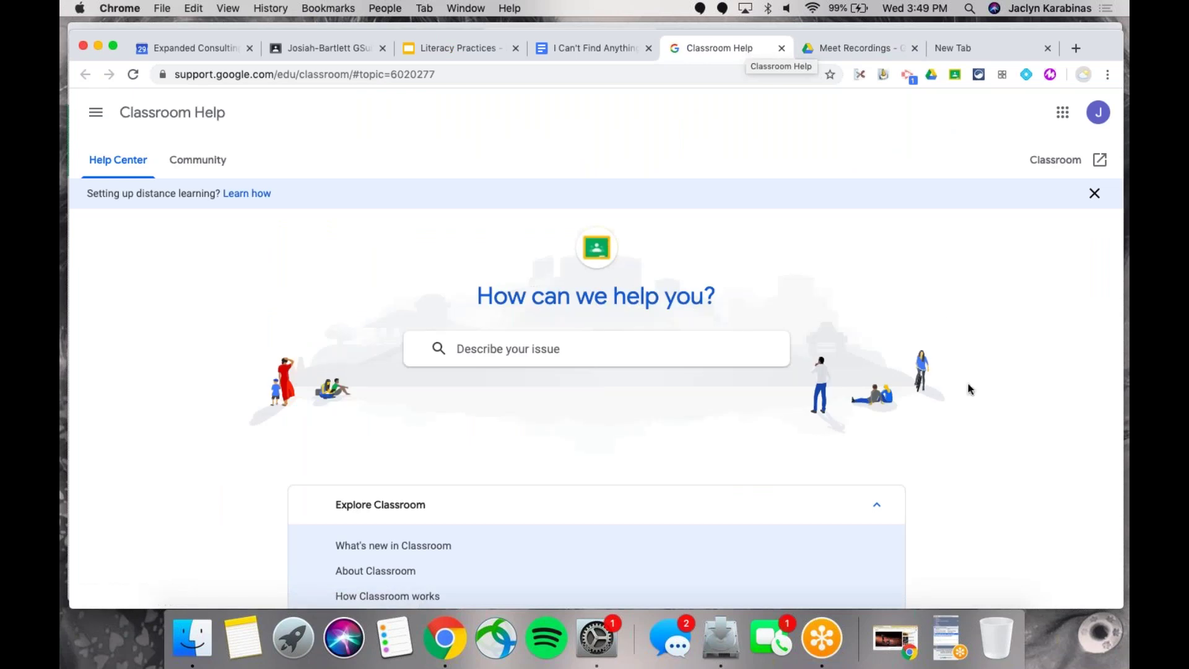
scroll(971, 396, down, 5)
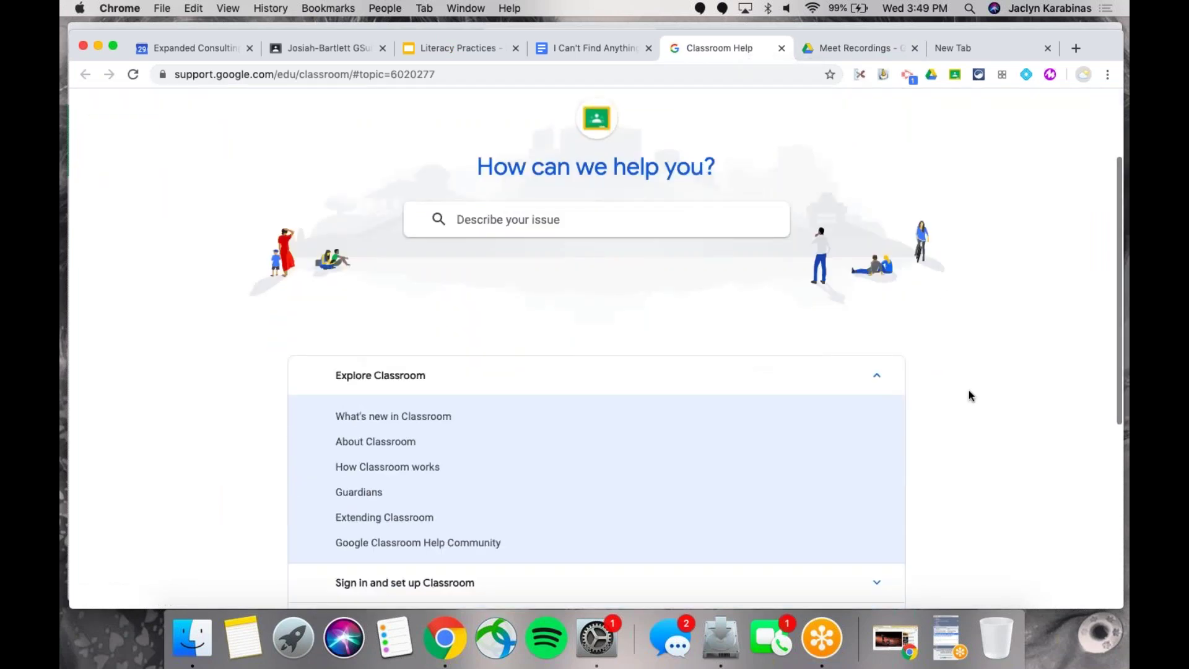
scroll(969, 390, down, 4)
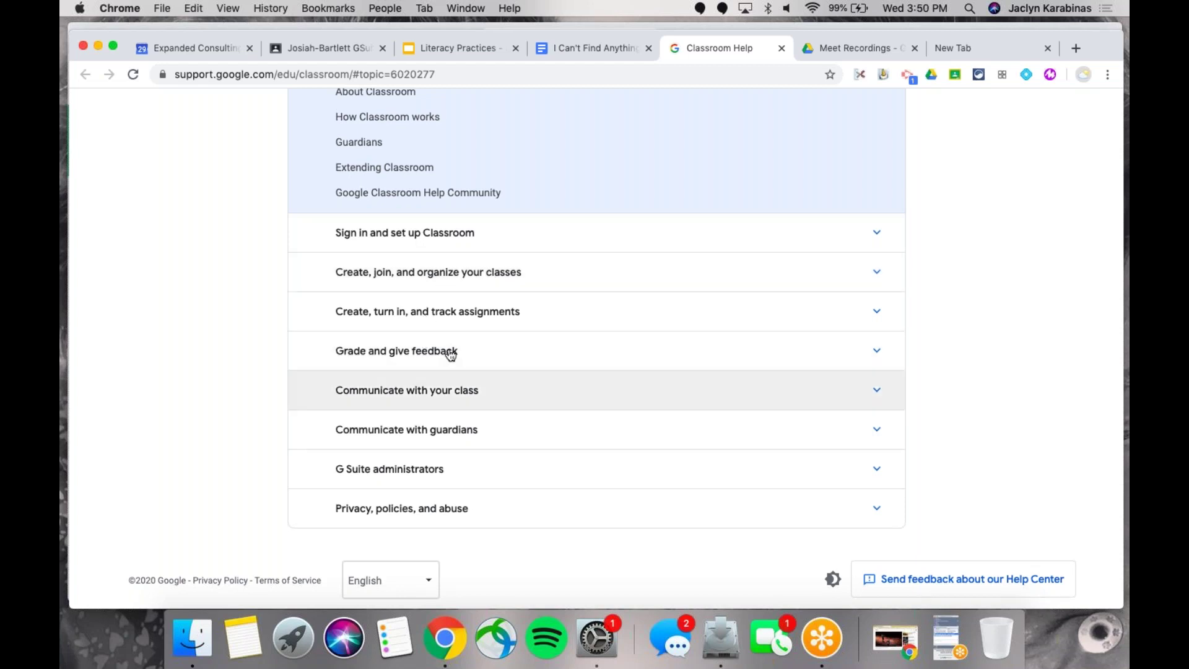
click(762, 363)
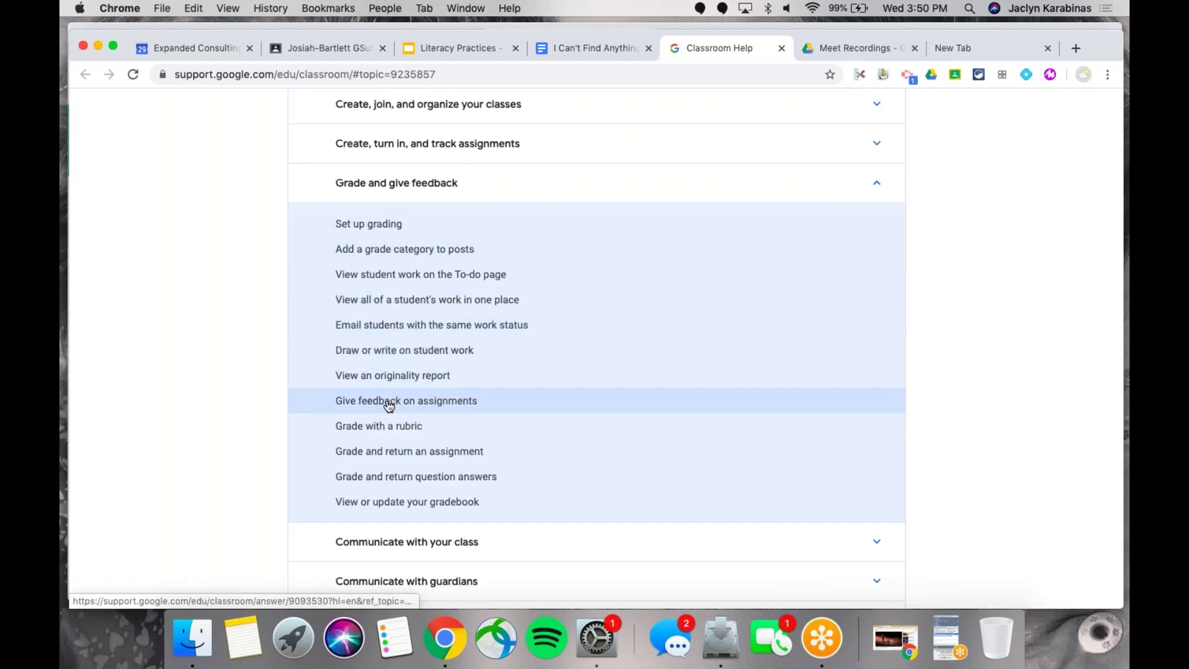
click(370, 436)
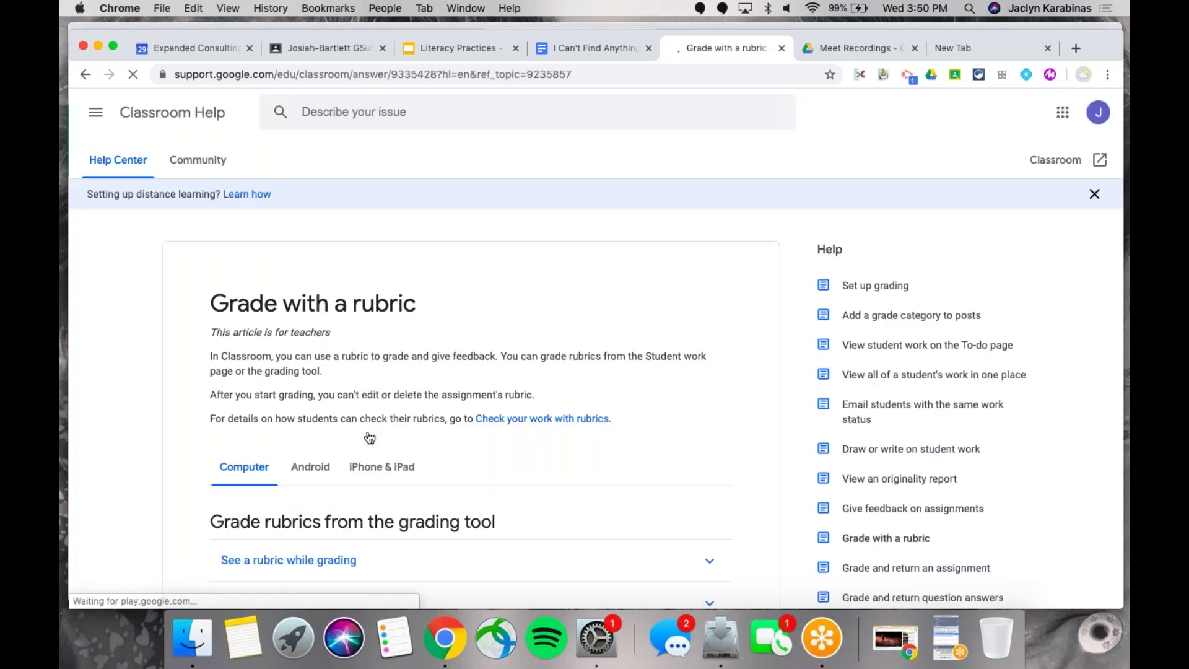
scroll(370, 437, down, 5)
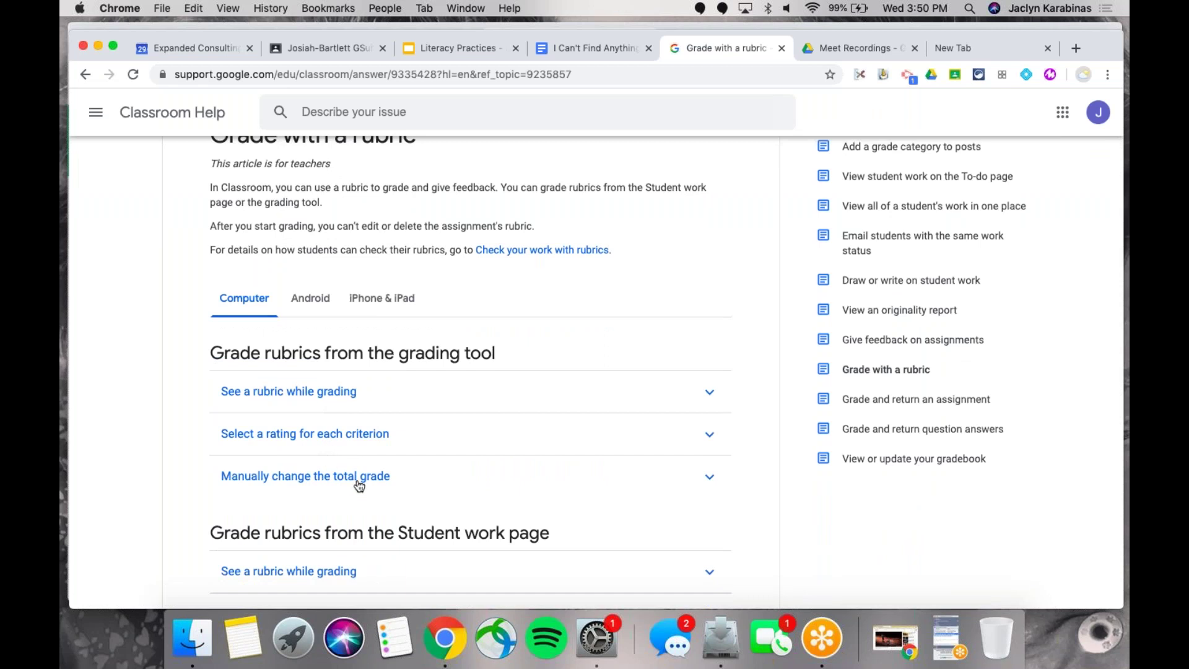
click(590, 49)
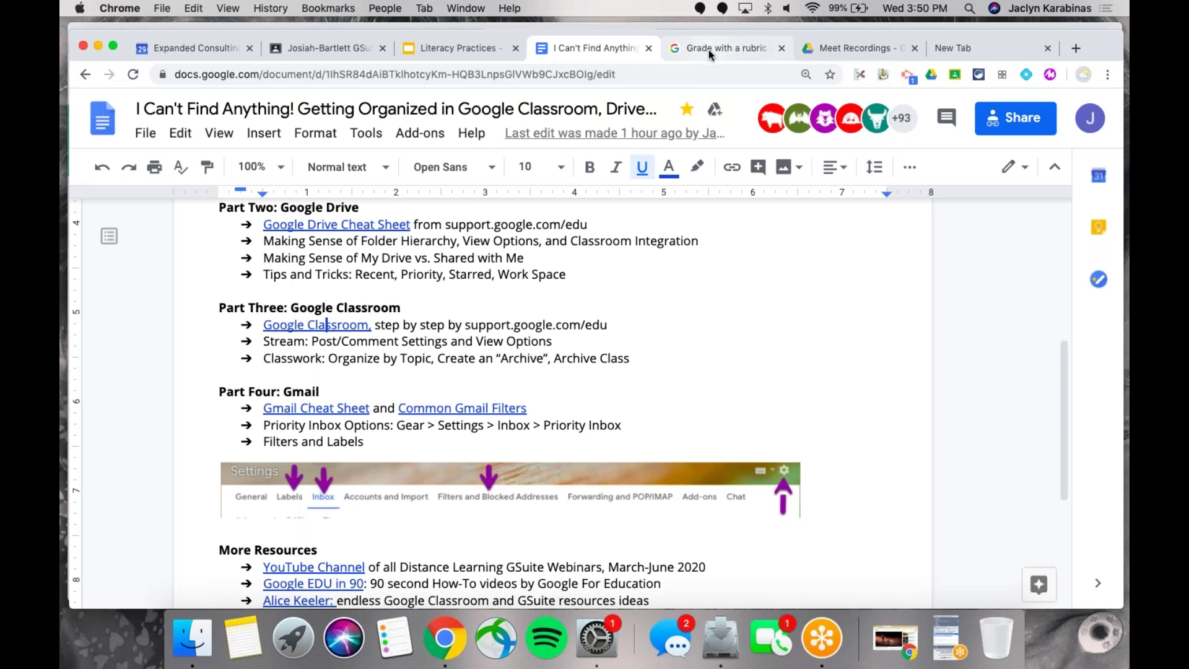
- Go to the top level of My Drive and zoom the page in two steps
click(849, 48)
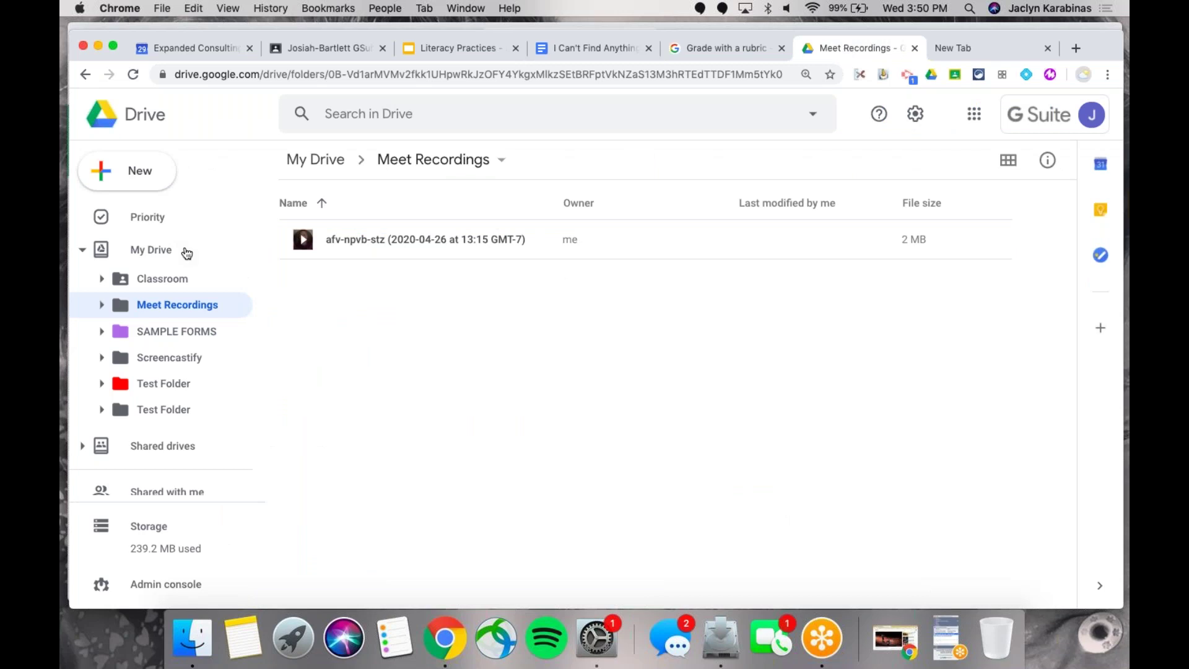
click(140, 259)
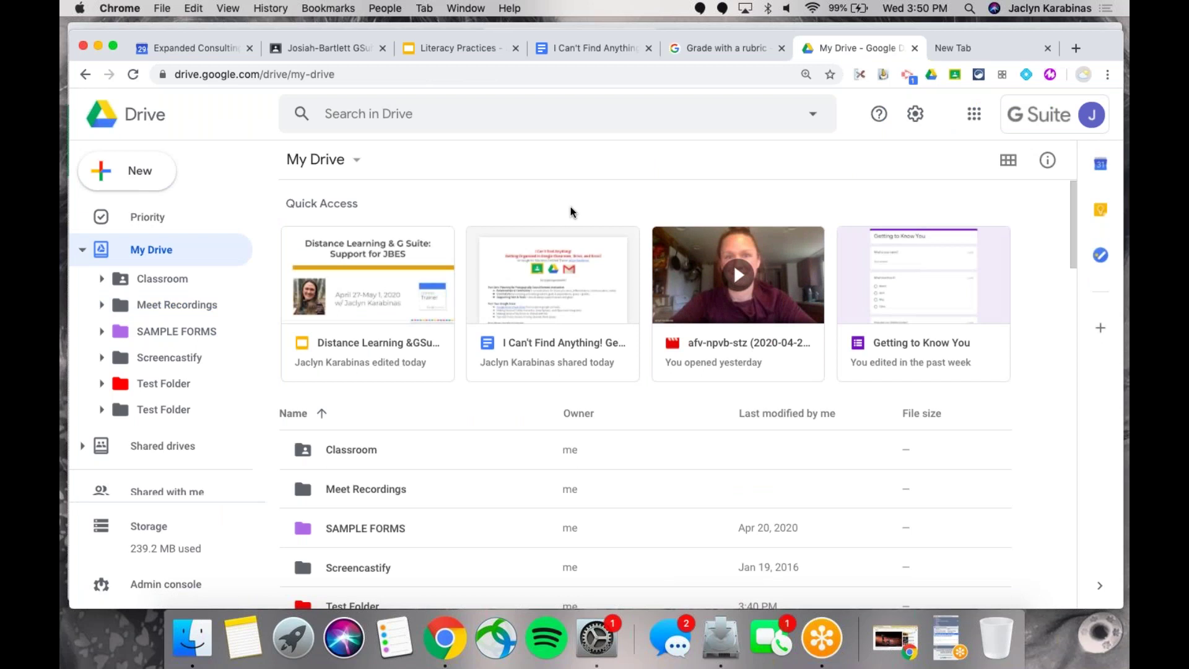
scroll(644, 396, down, 3)
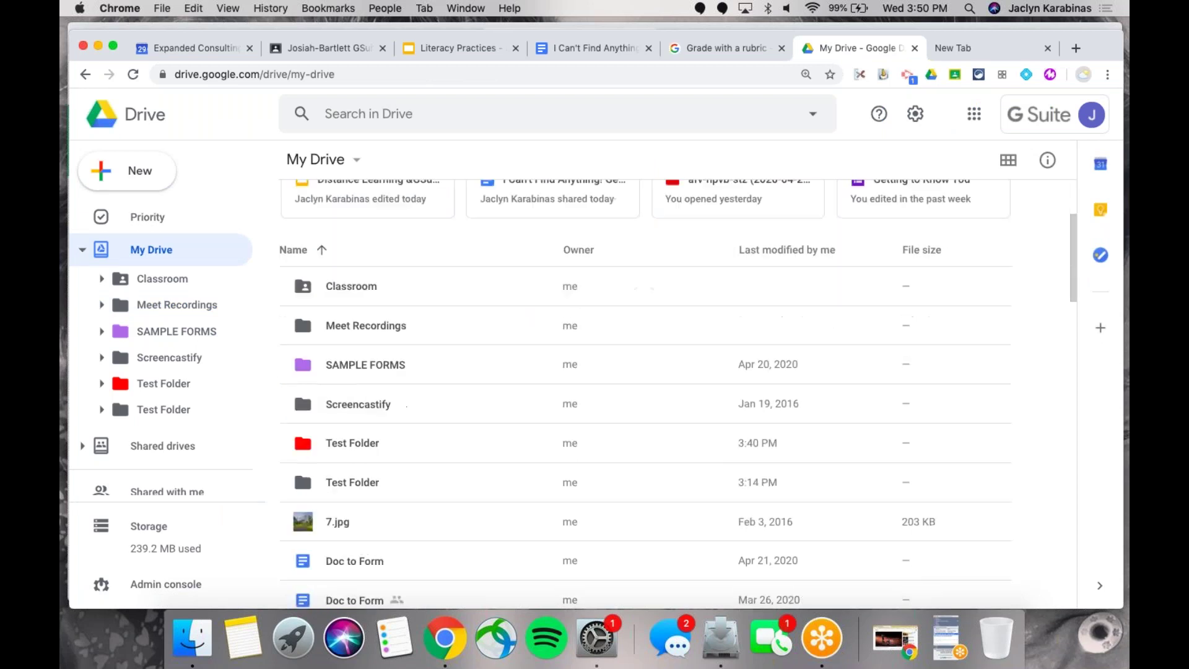
key(super+plus)
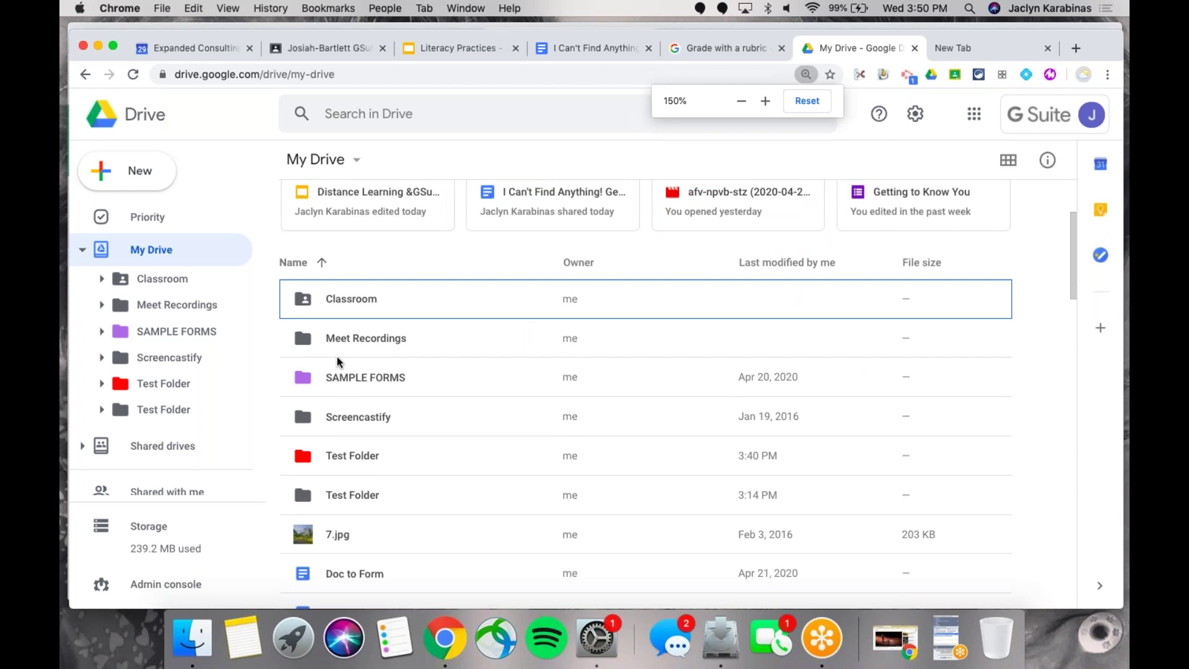
key(super+plus)
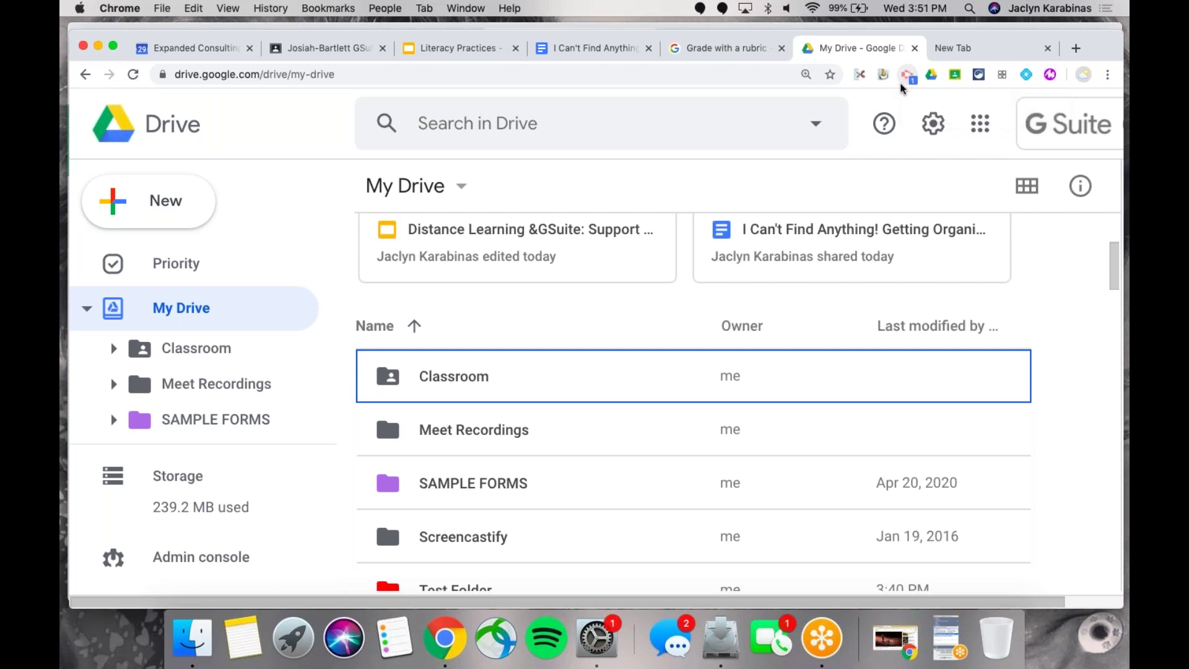
- Open the Classroom folder, browse its class folders, and open Grade 5 Super Class
double_click(465, 378)
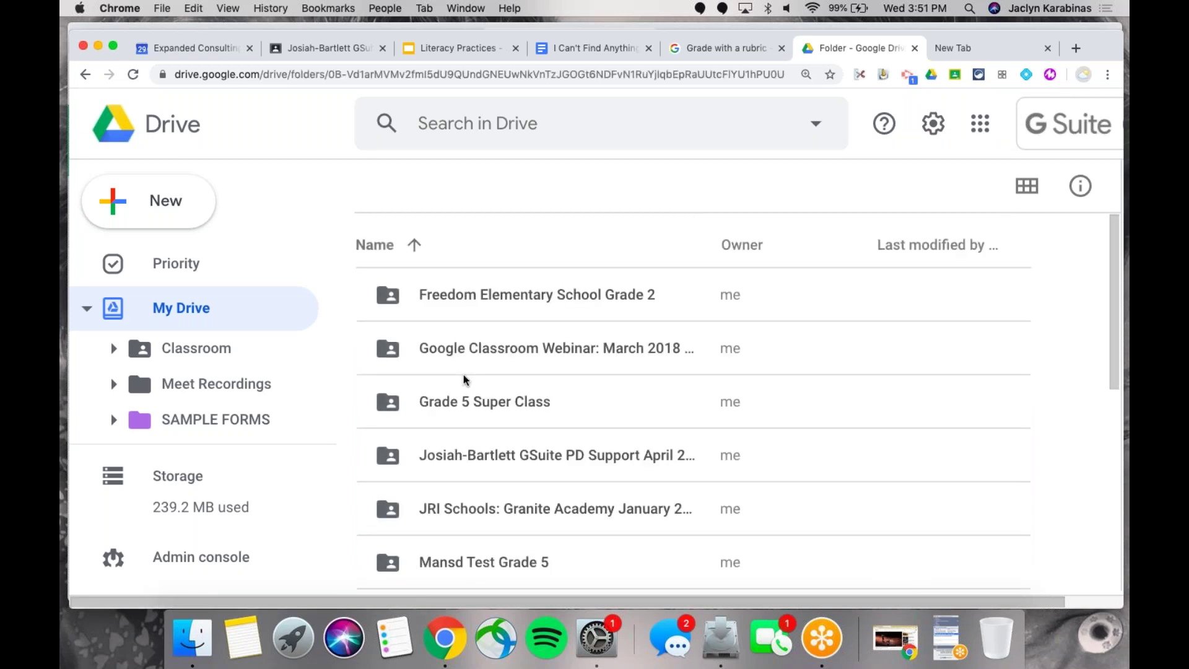
scroll(466, 380, down, 2)
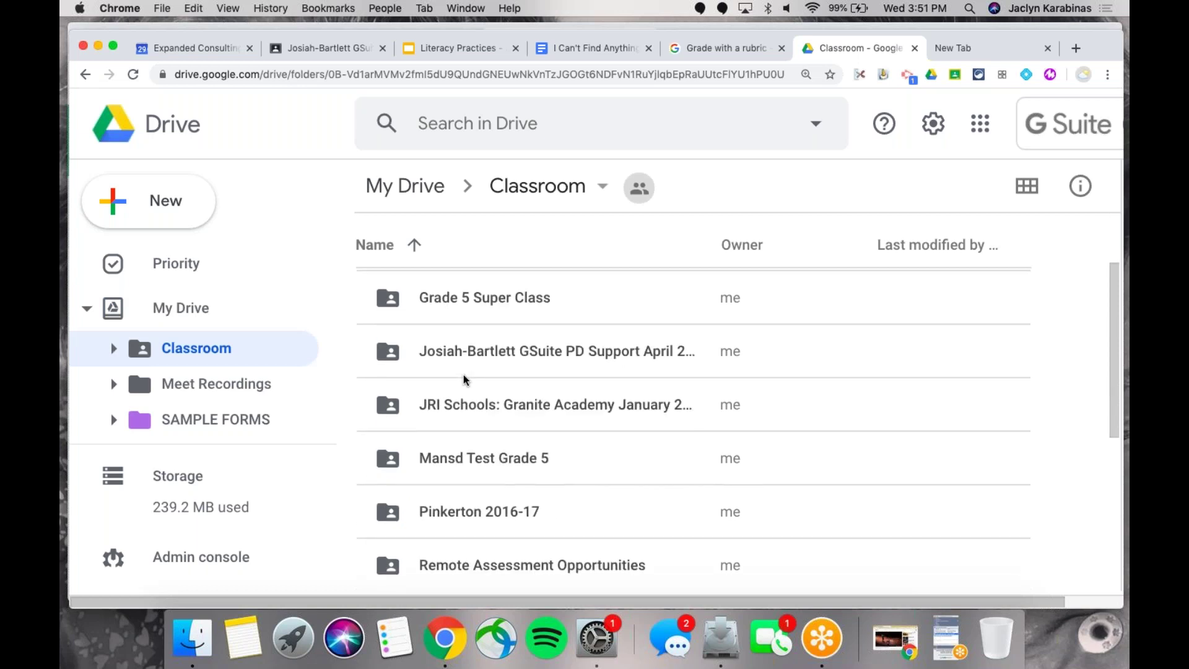
scroll(456, 444, up, 1)
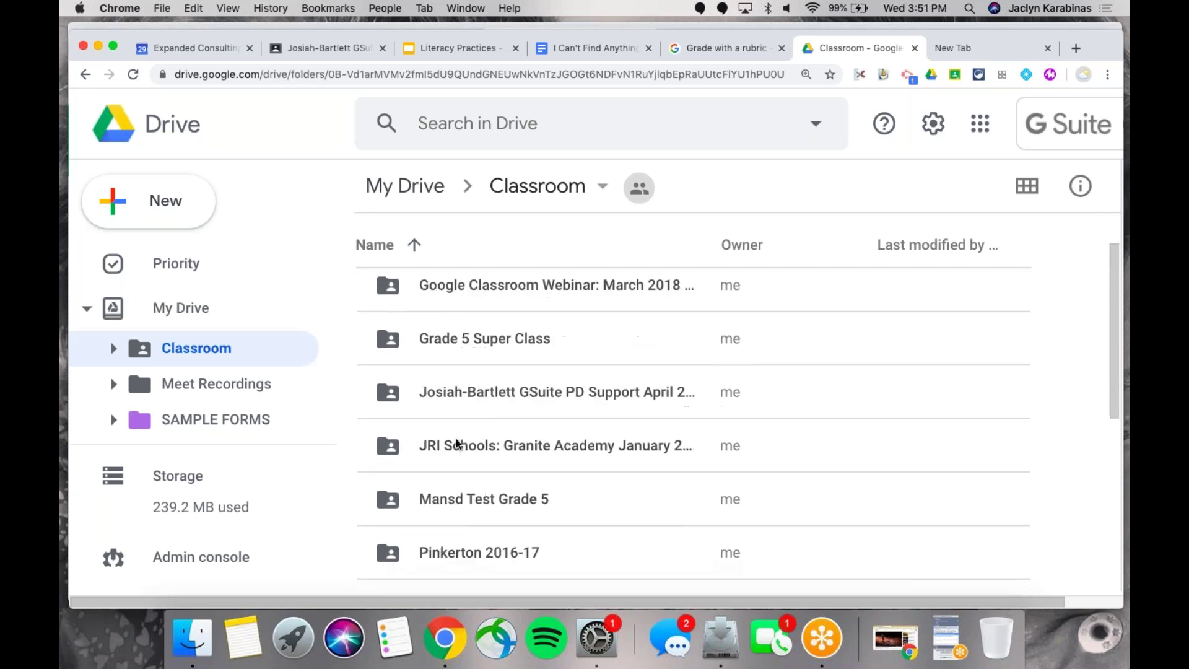
scroll(457, 444, down, 5)
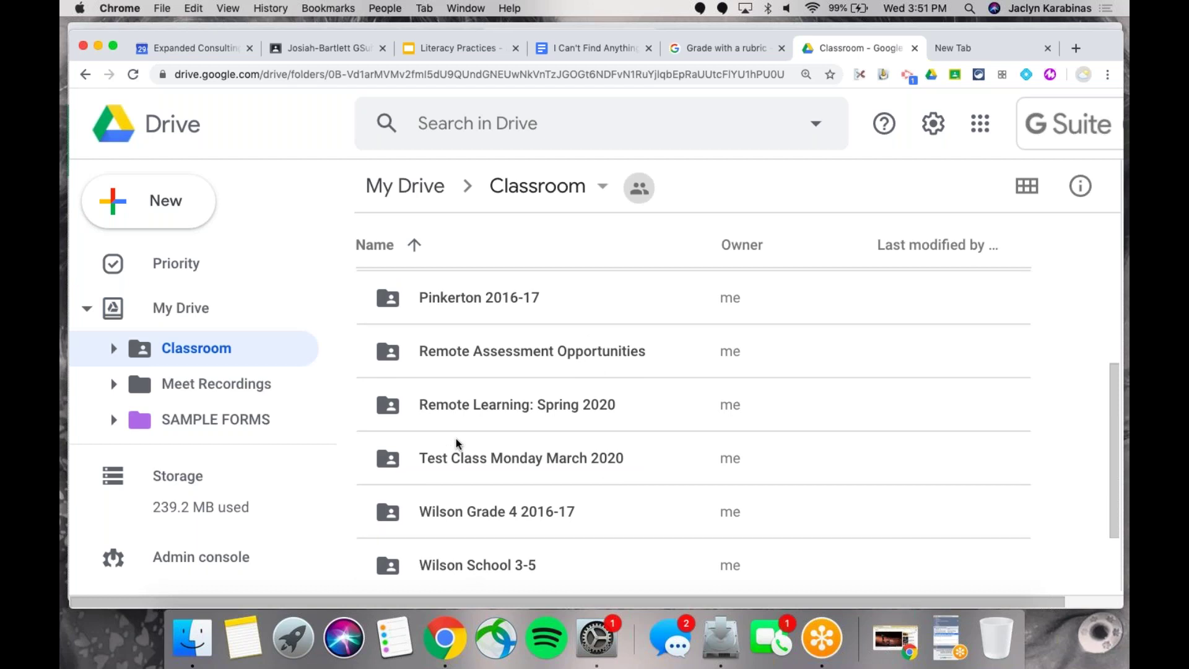
scroll(456, 438, up, 5)
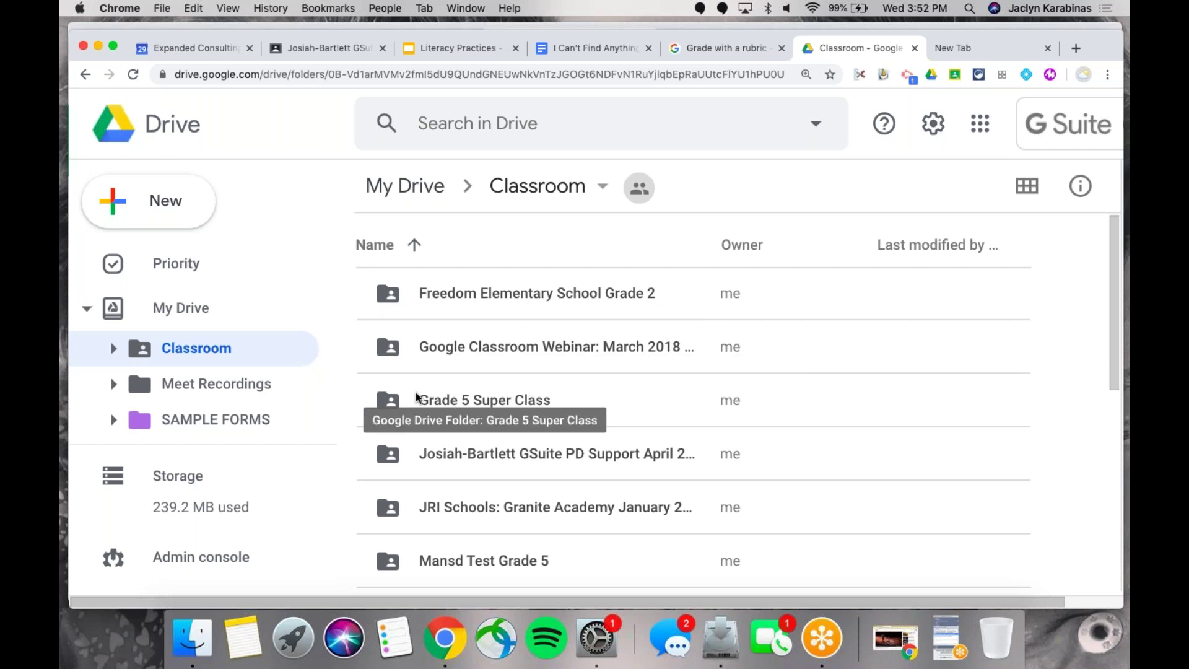
double_click(485, 399)
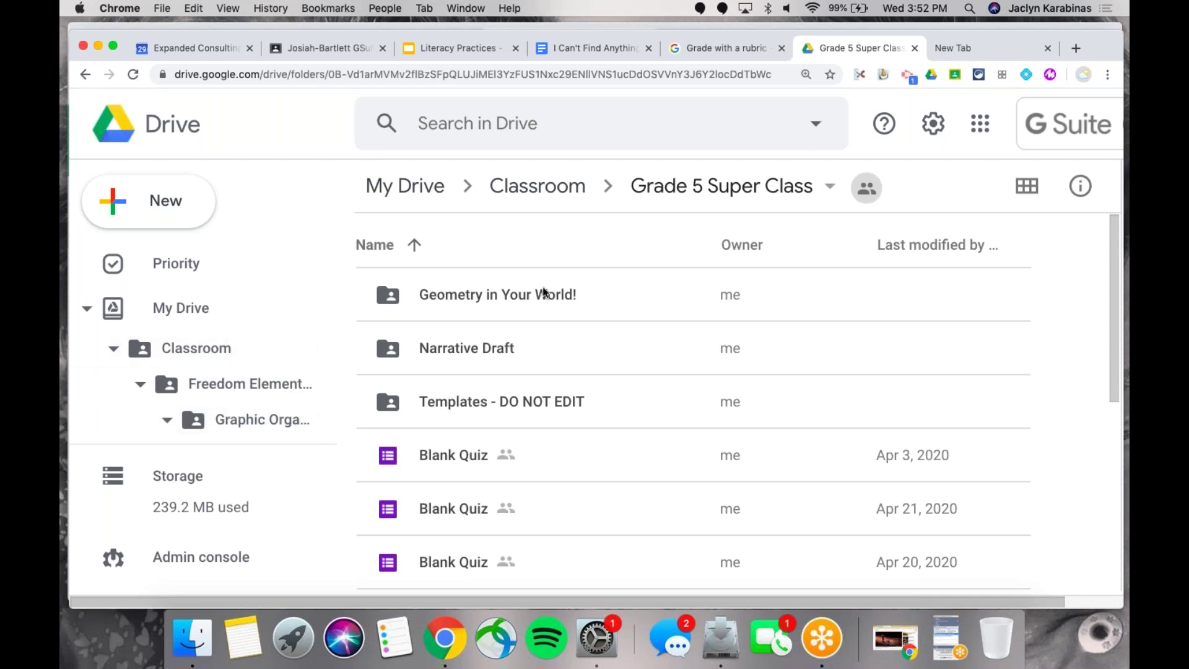
double_click(508, 295)
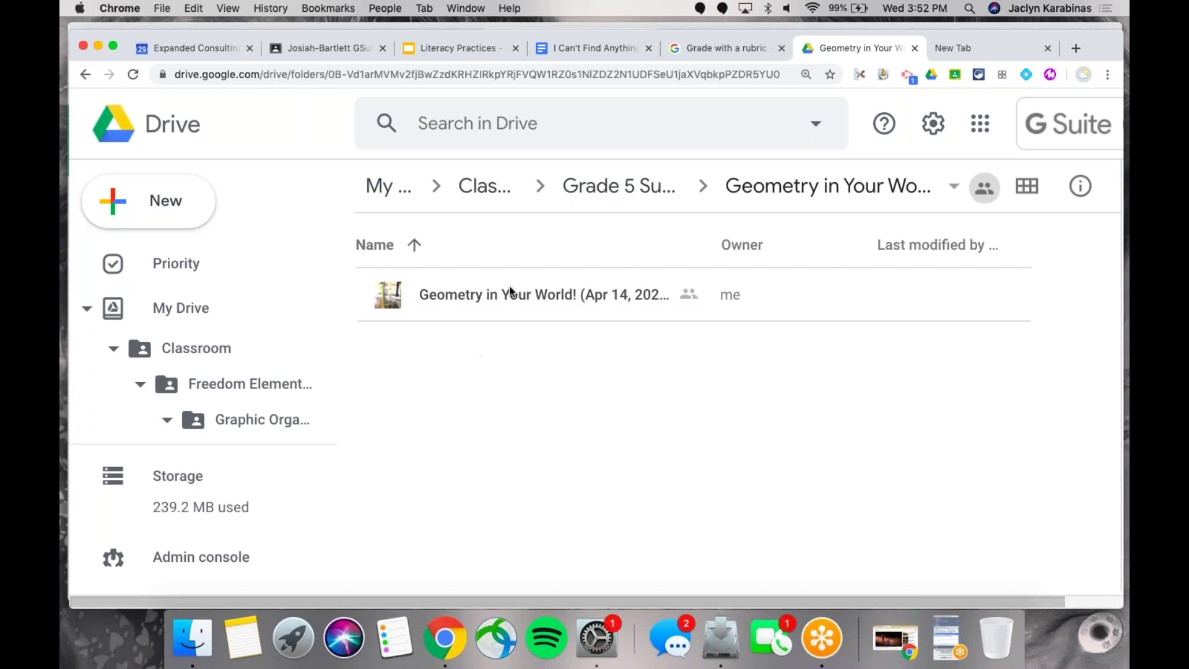
click(709, 48)
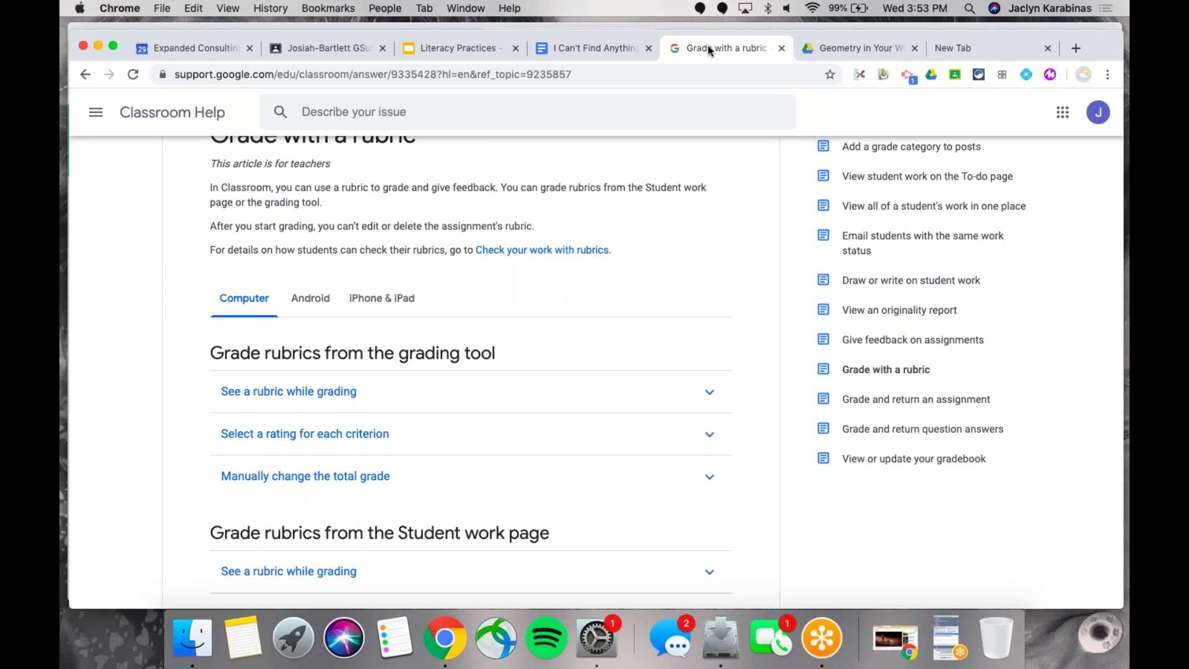
click(569, 47)
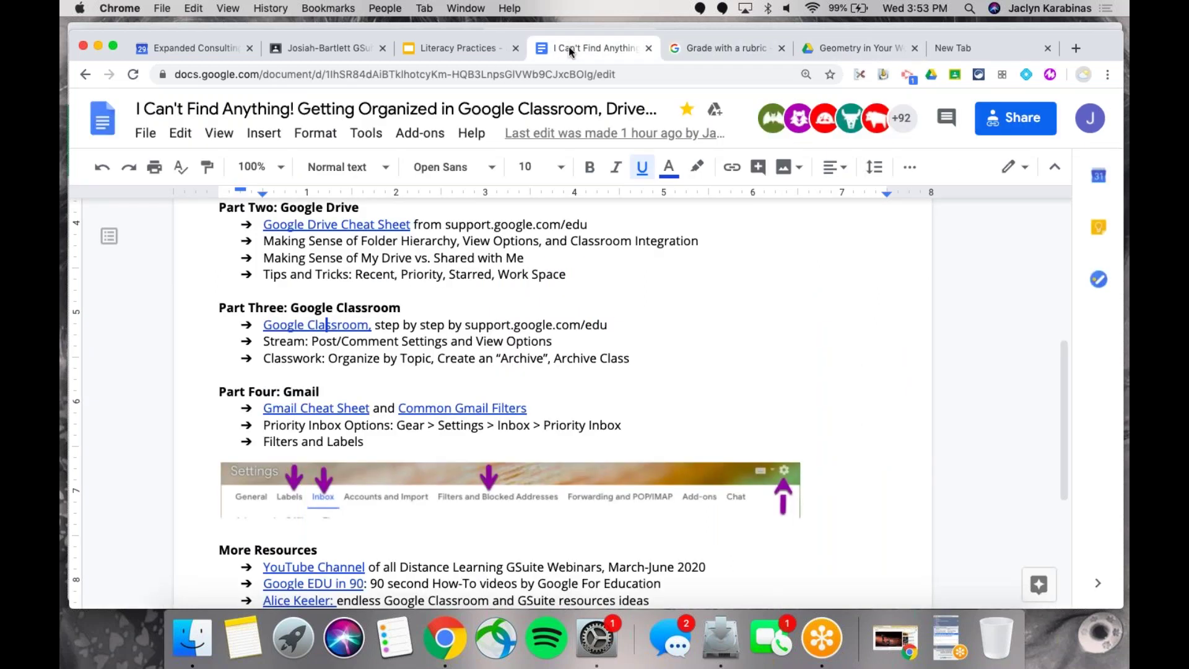
click(850, 55)
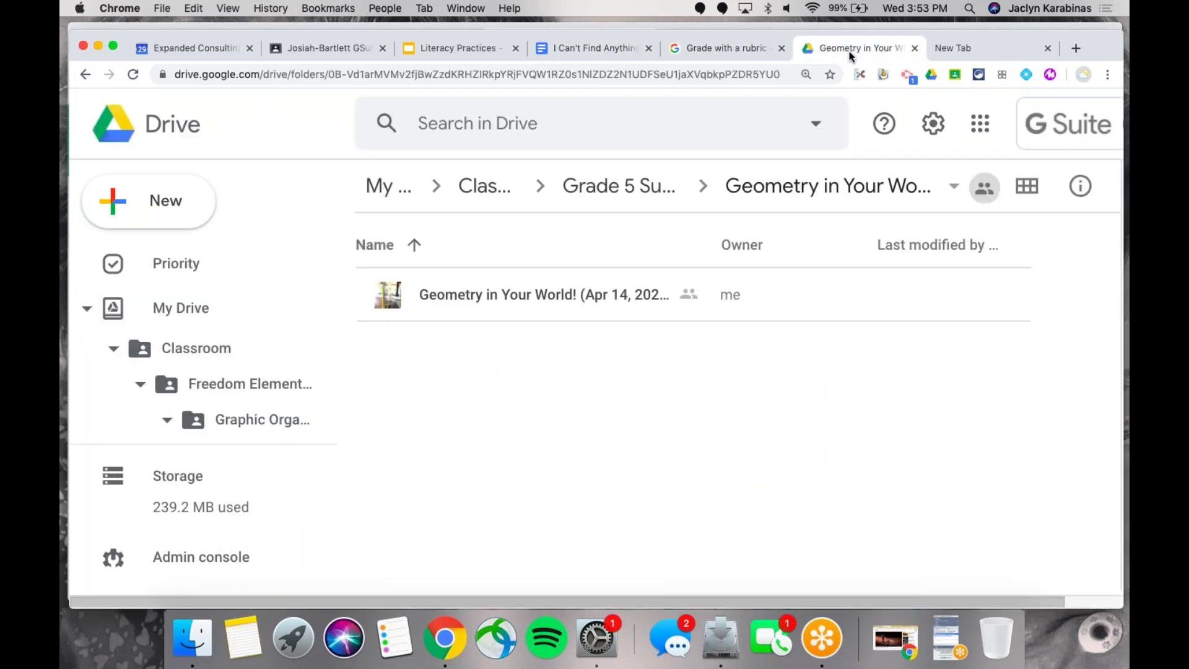
click(609, 200)
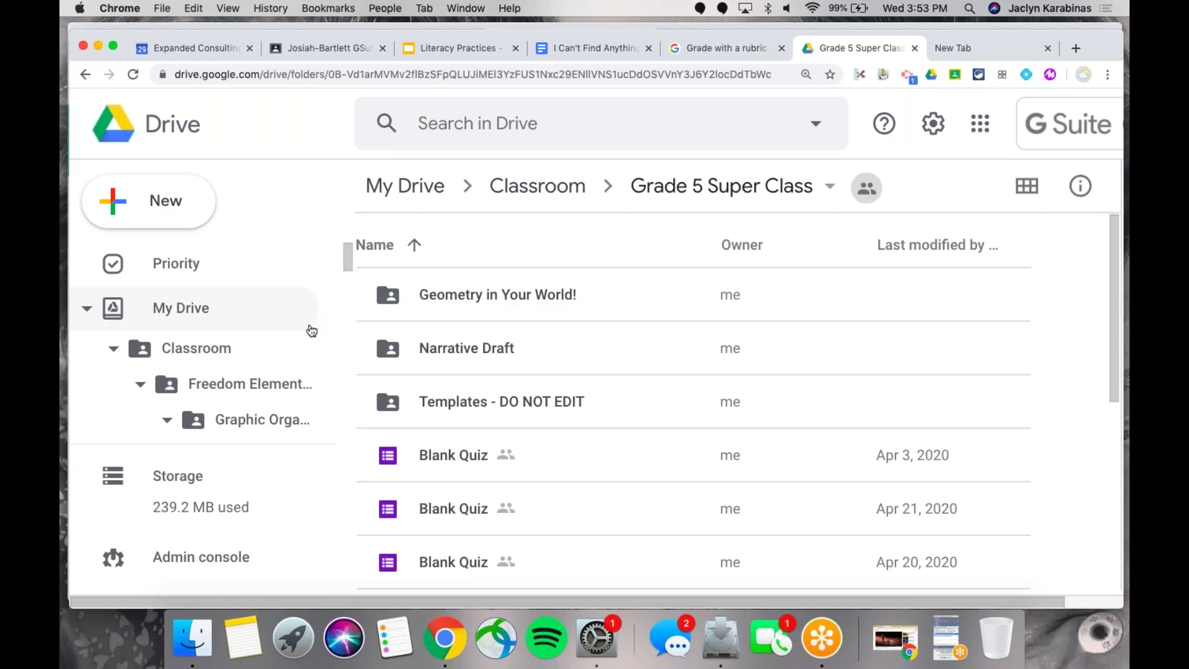
key(super+minus)
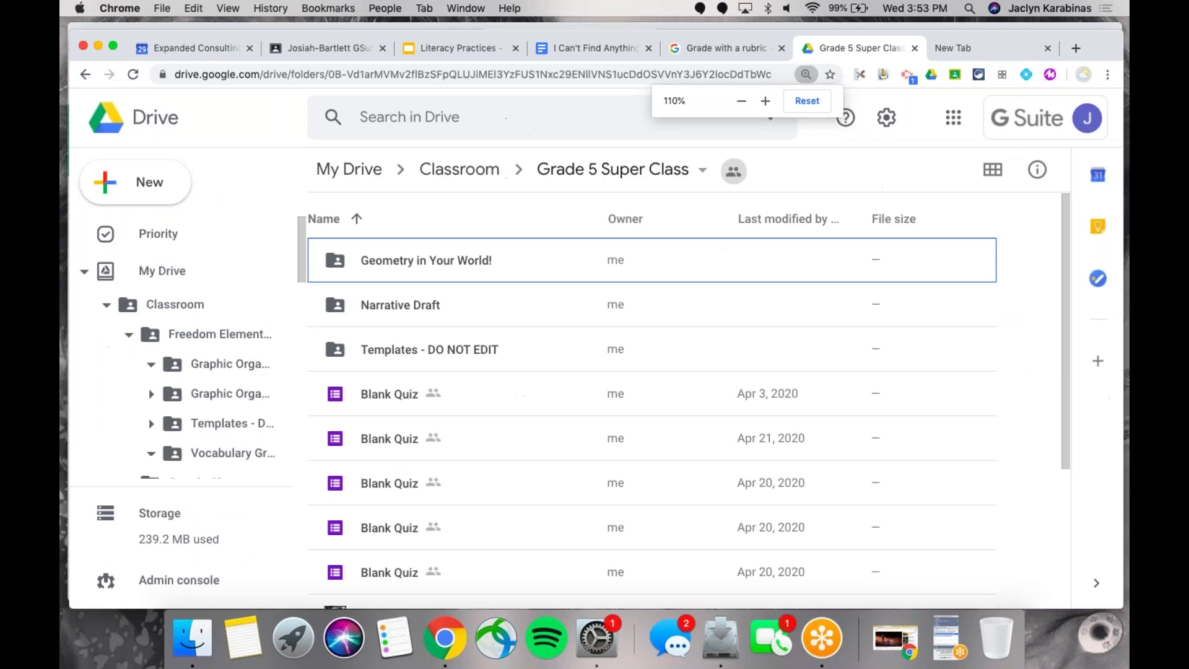
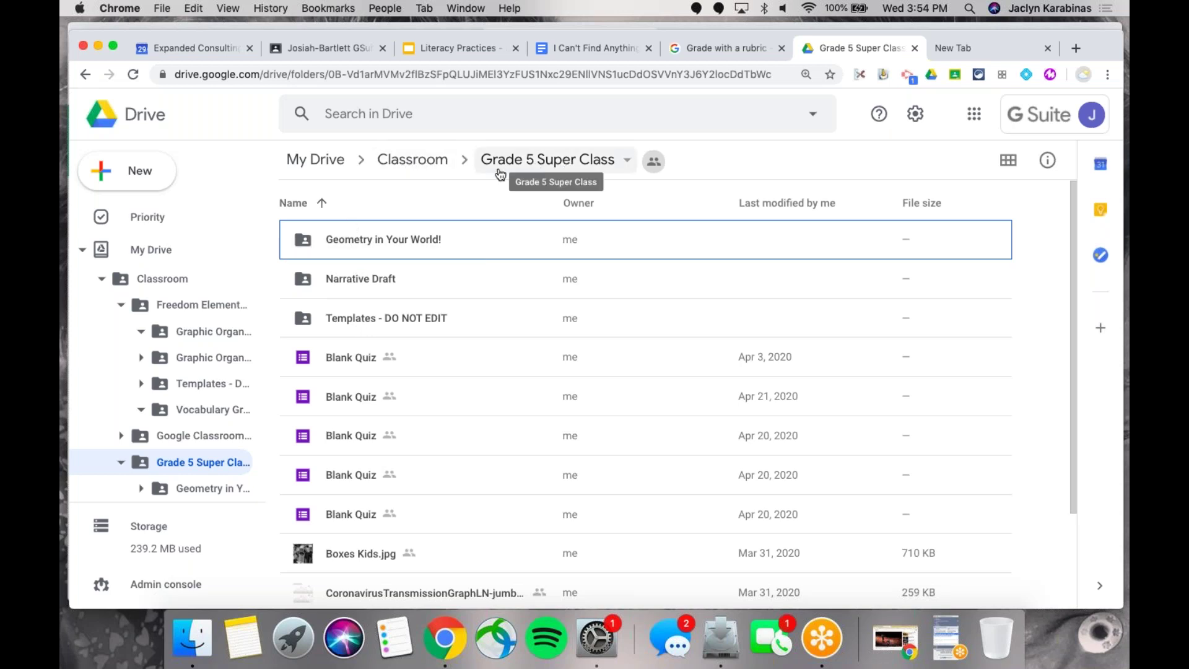
- Go to Google Classroom in the new tab and open the Grade 5 Super Class stream
click(102, 281)
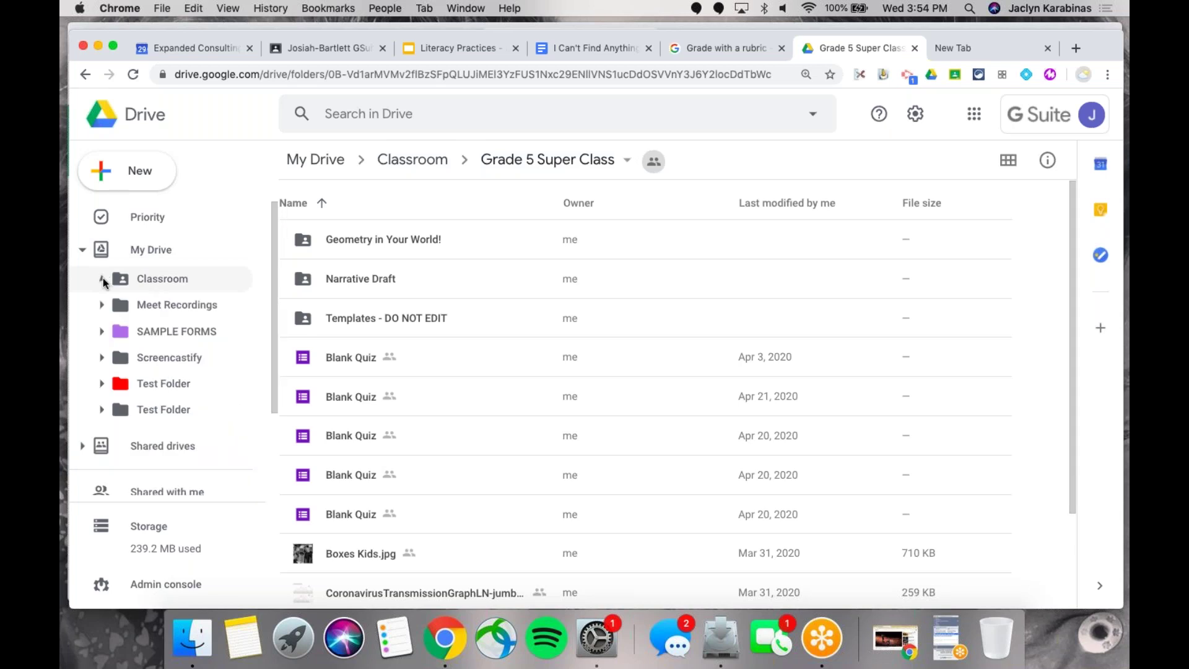
click(103, 281)
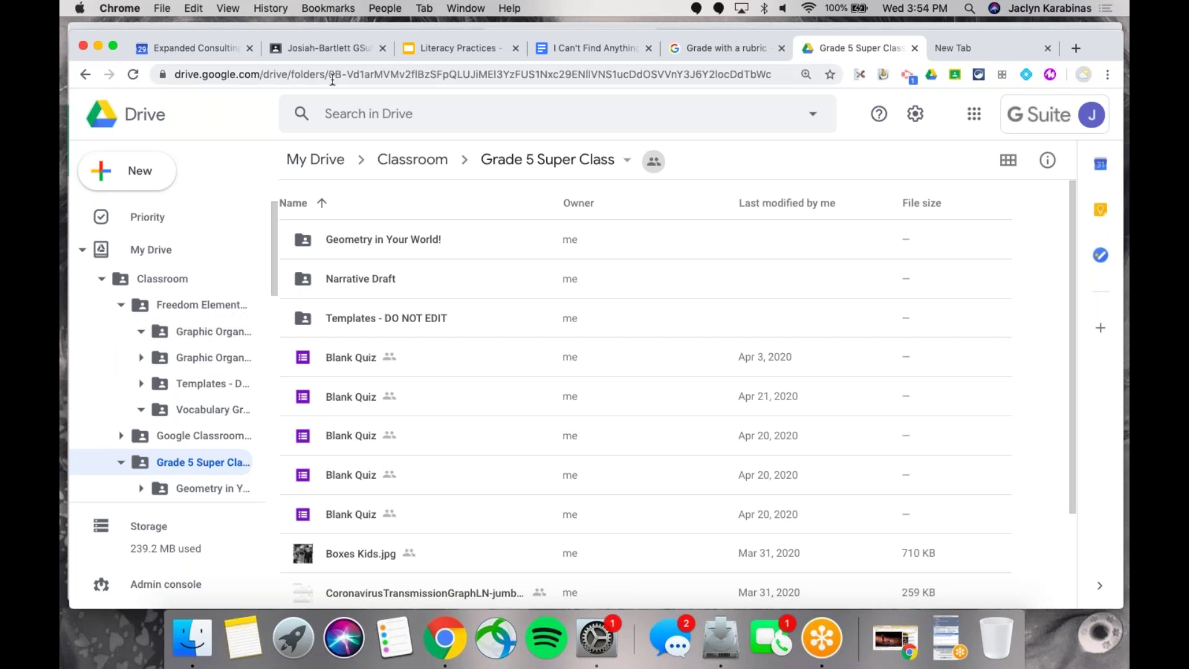
click(976, 49)
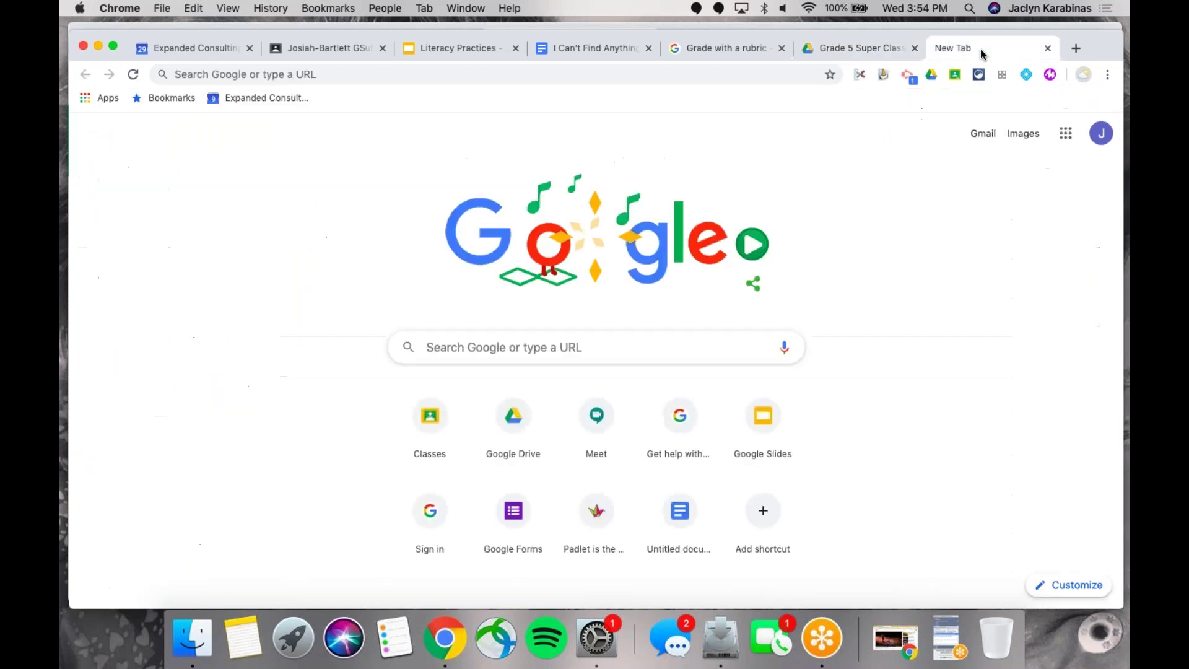
text(class)
key(Return)
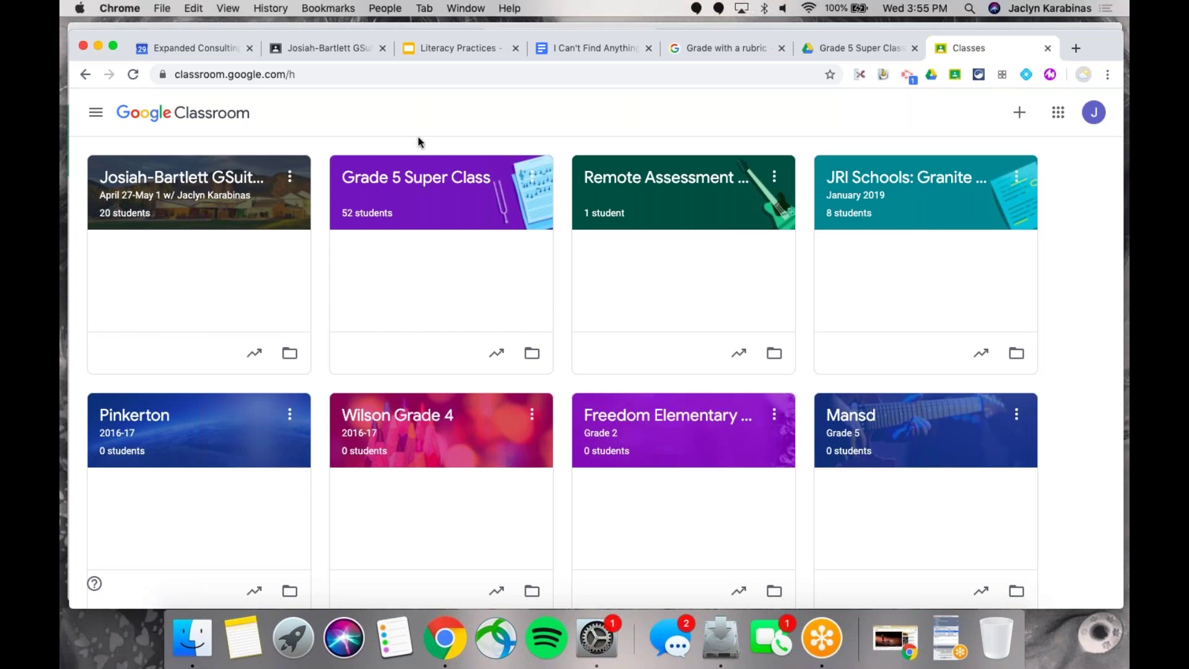
click(416, 178)
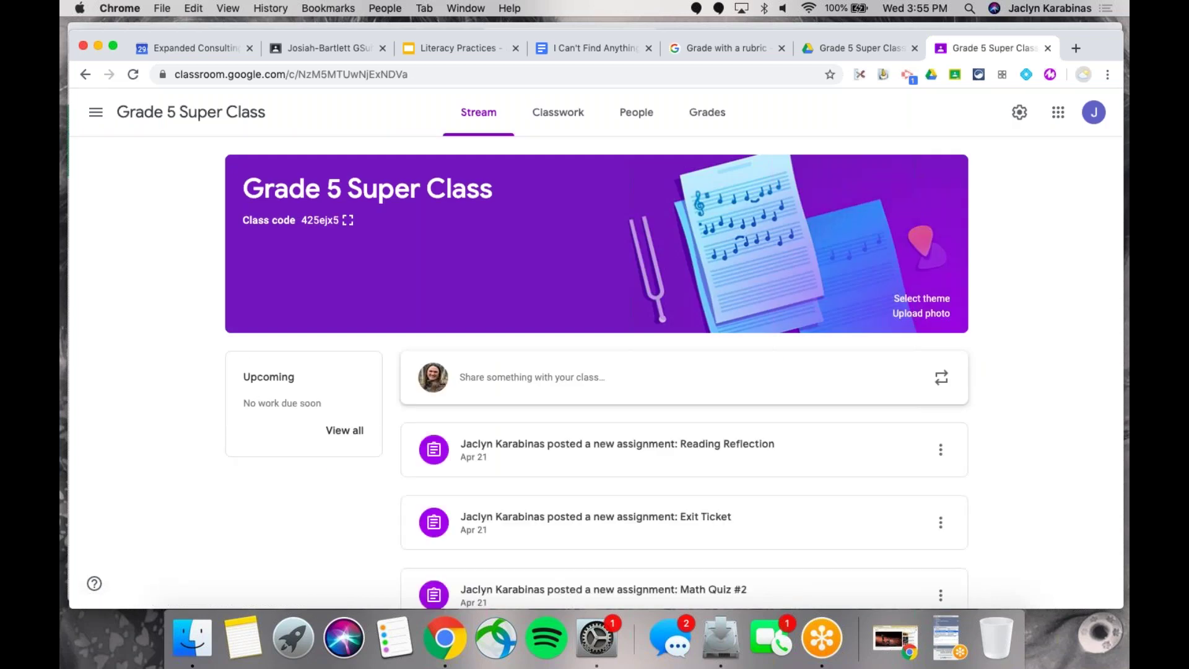
- Show the class's Classwork page and scroll through topics like Unit #1 and Unit 2: Narrative Writing
click(568, 131)
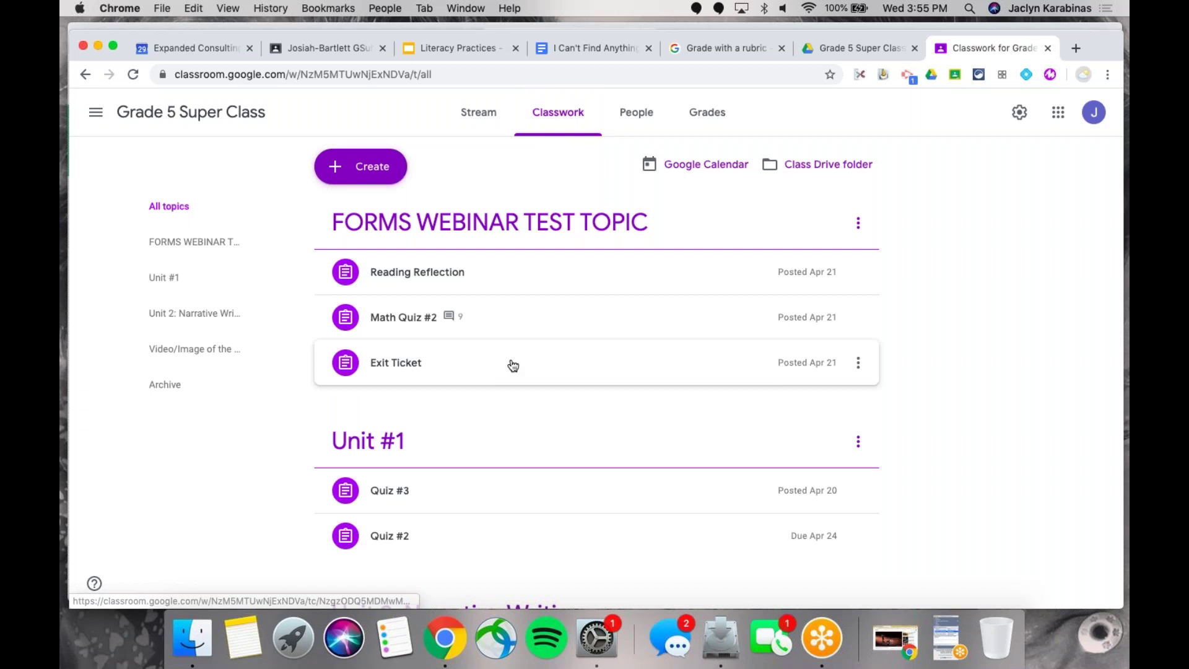
scroll(511, 364, down, 3)
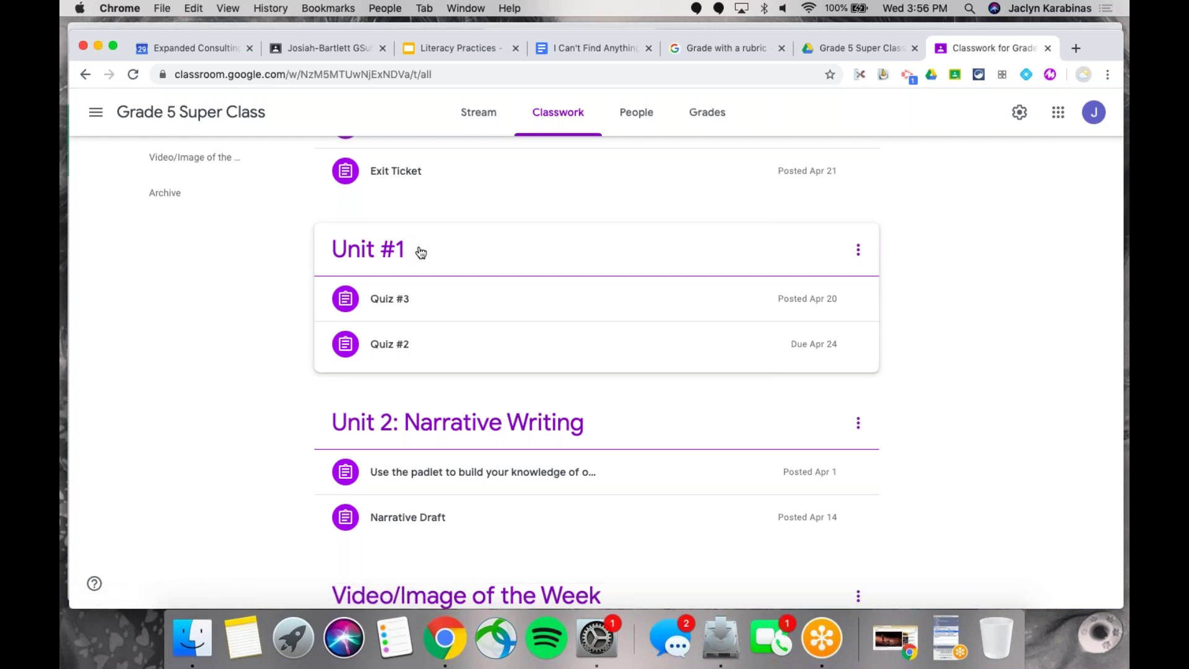
scroll(420, 251, up, 5)
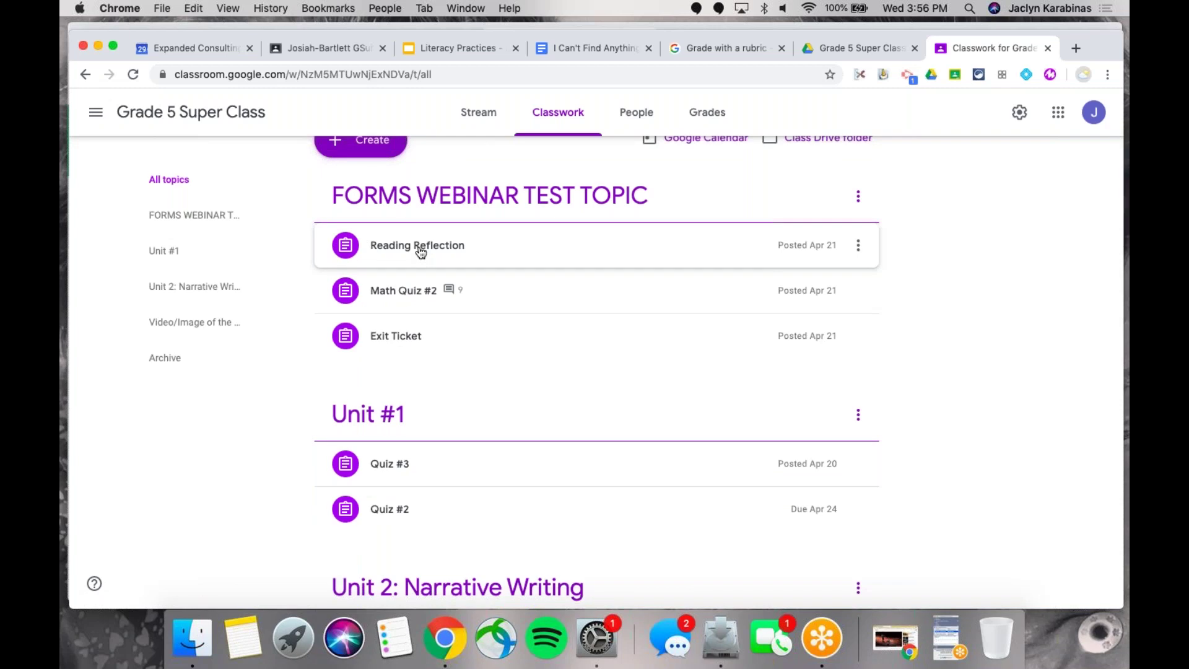
scroll(420, 252, down, 4)
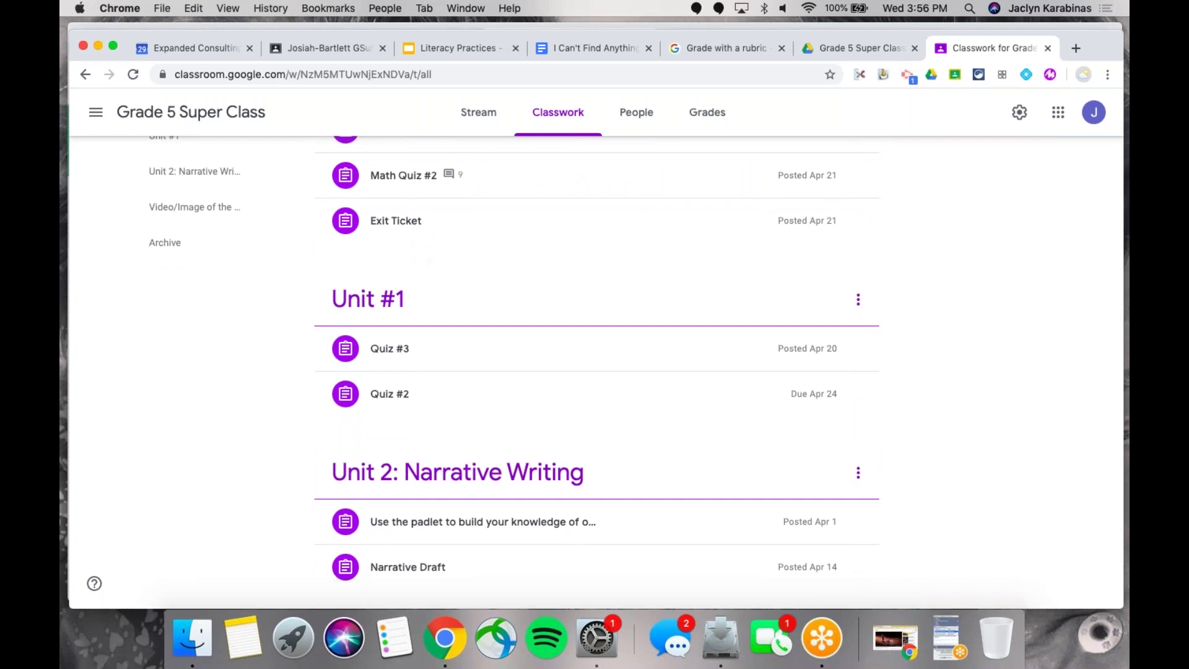
scroll(407, 317, down, 7)
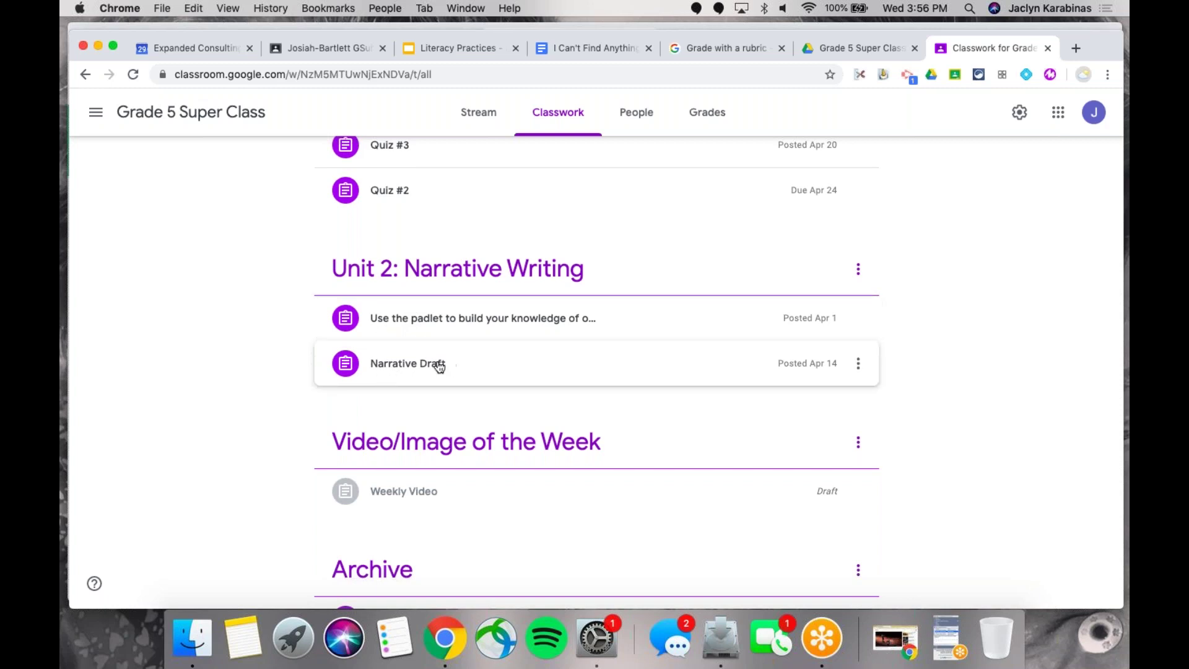
- Expand the Narrative Draft assignment's details, then return to the Grade 5 Super Class Drive folder
click(405, 369)
click(405, 368)
click(405, 370)
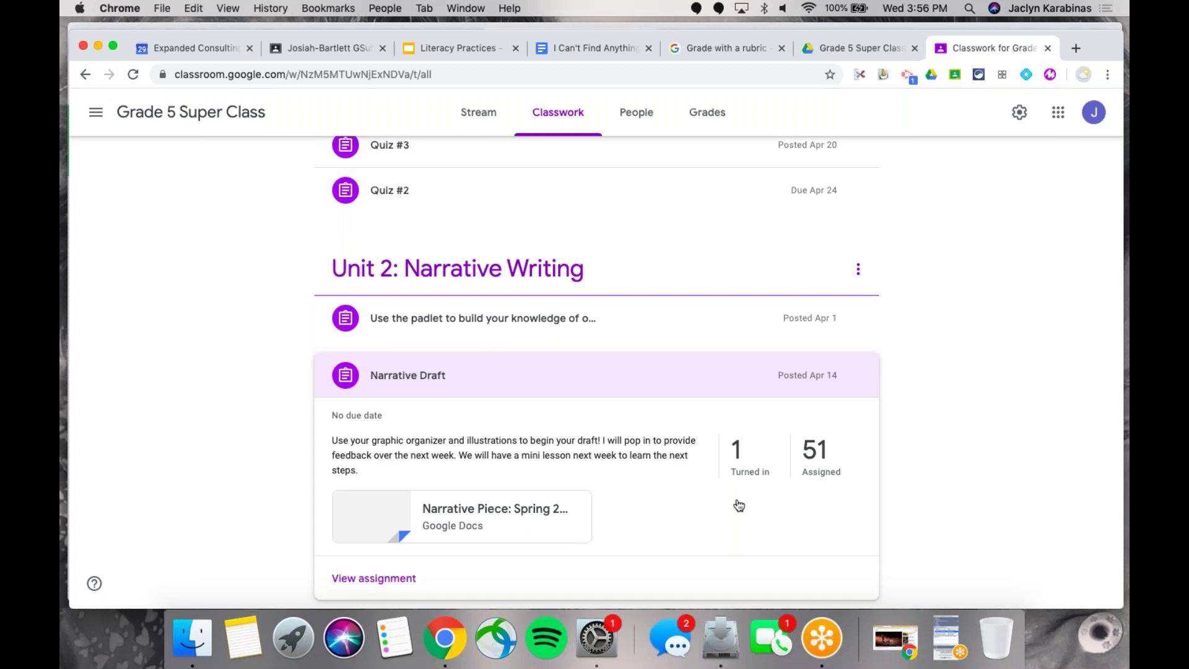
scroll(737, 504, down, 5)
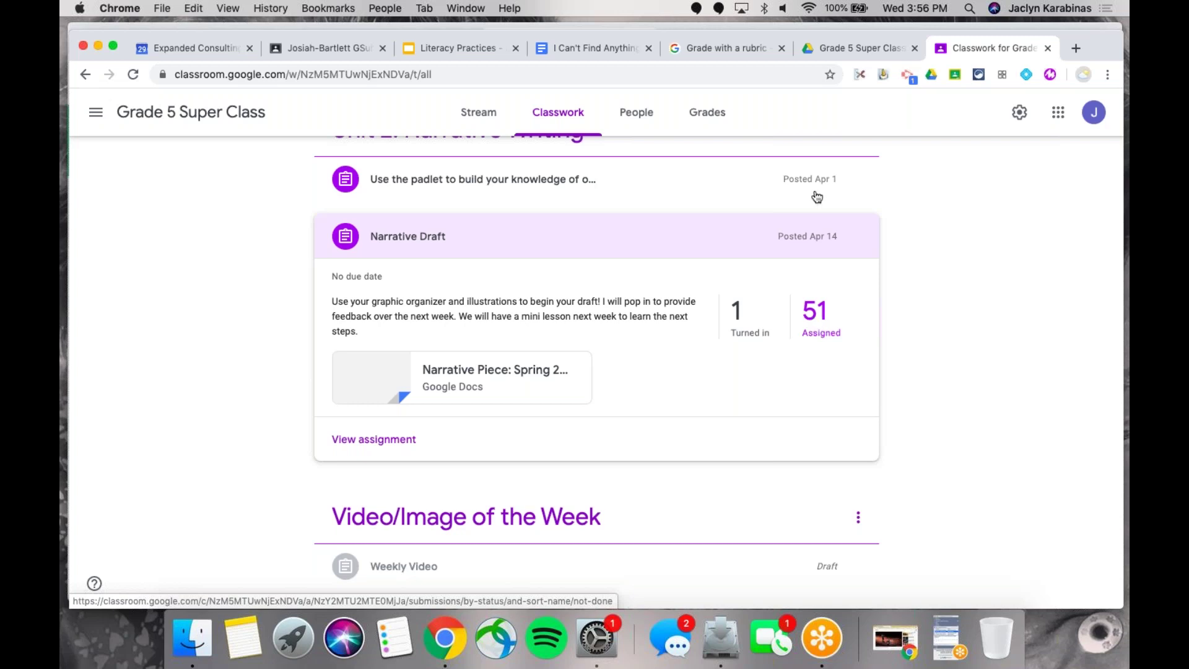
click(829, 47)
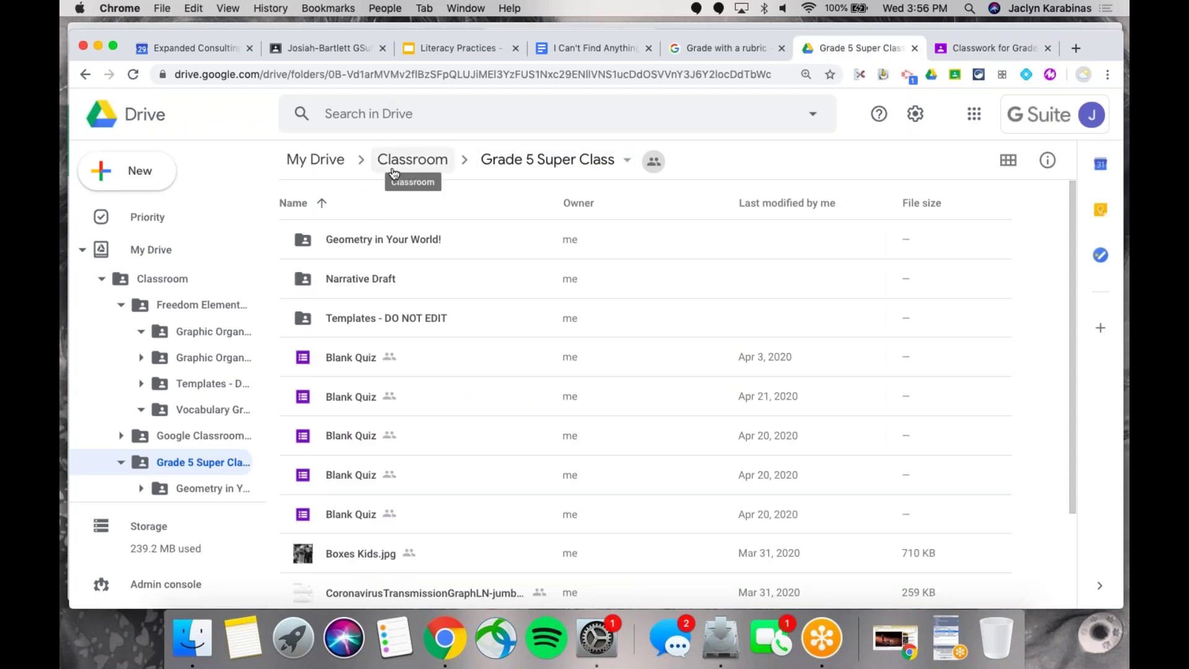
- Open the Narrative Draft folder to see student copies, then return to Classroom's Classwork page
double_click(374, 280)
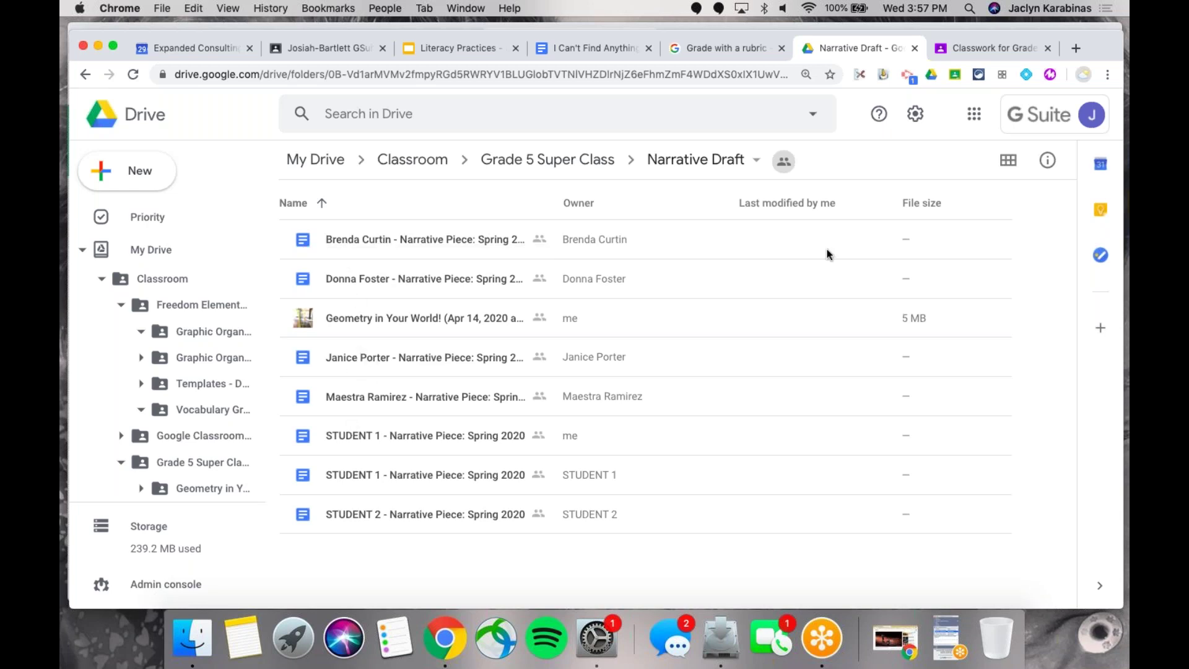
click(972, 50)
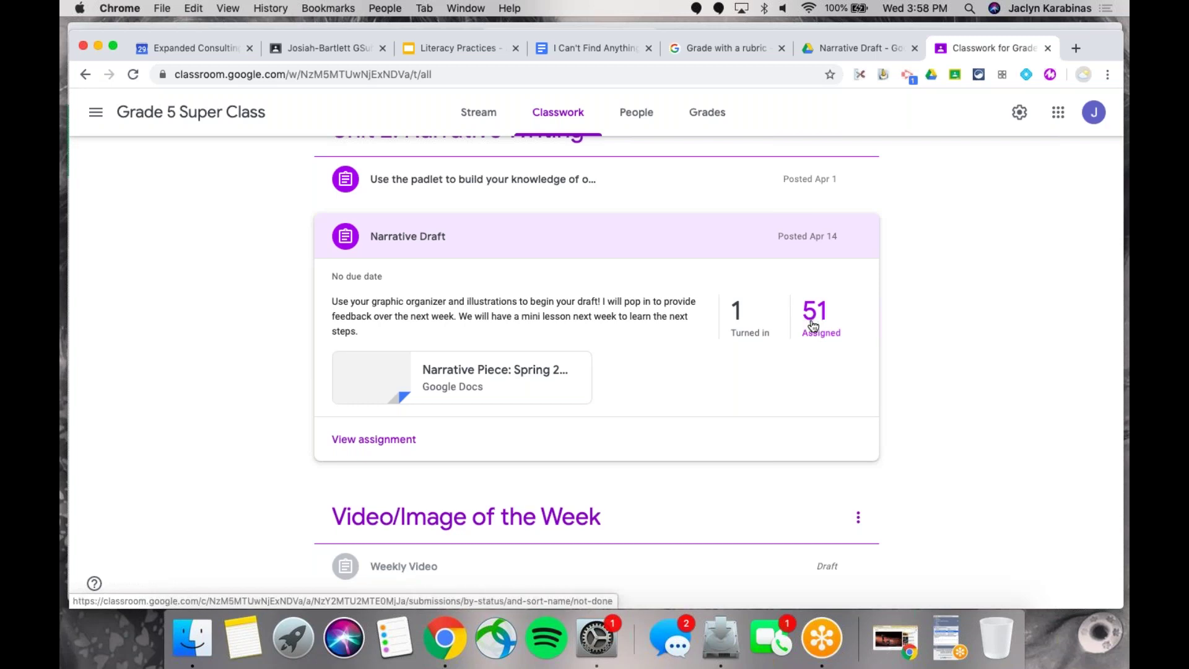
scroll(813, 326, up, 1)
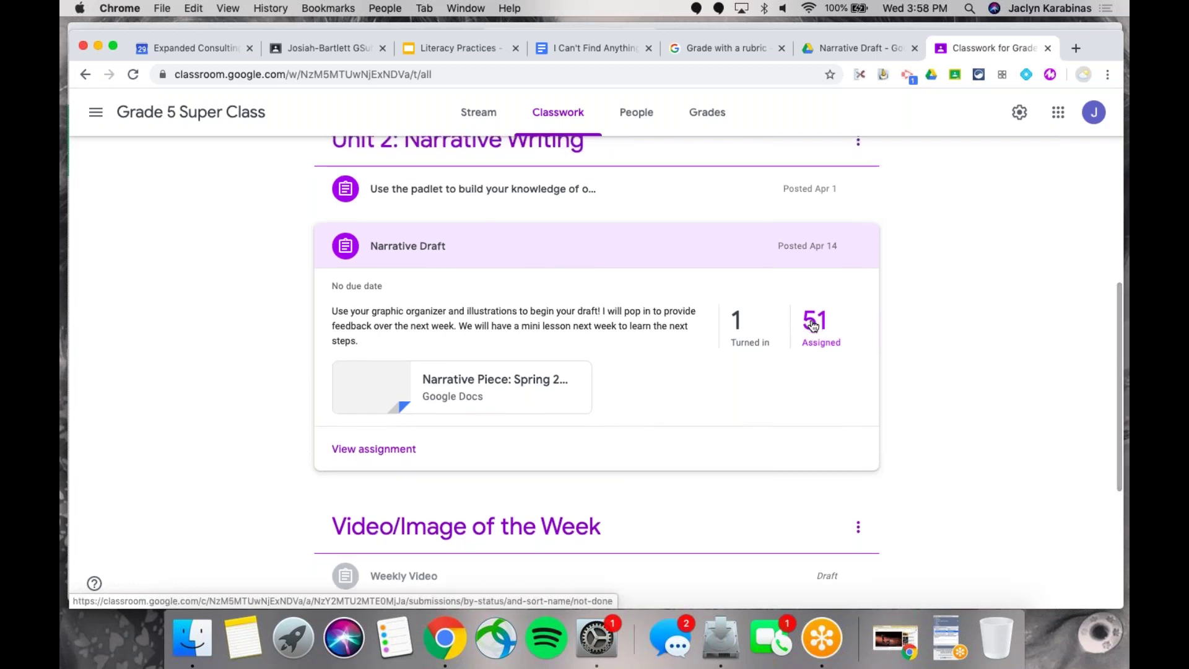
scroll(813, 326, down, 1)
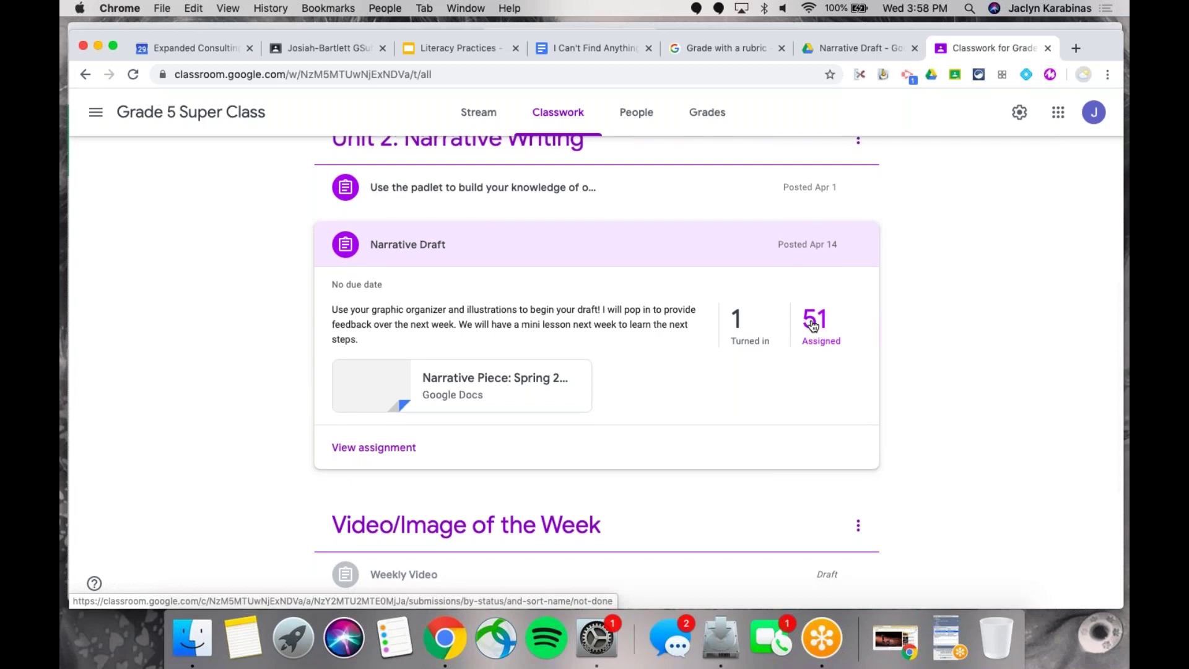
scroll(813, 326, up, 10)
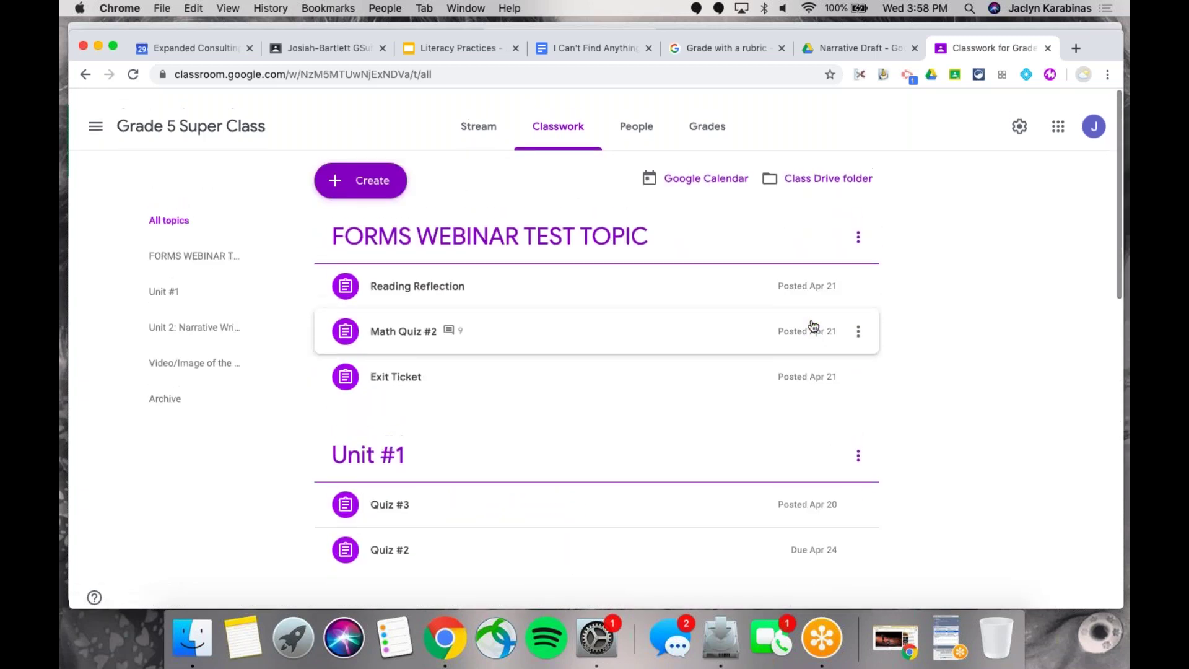
scroll(813, 325, down, 2)
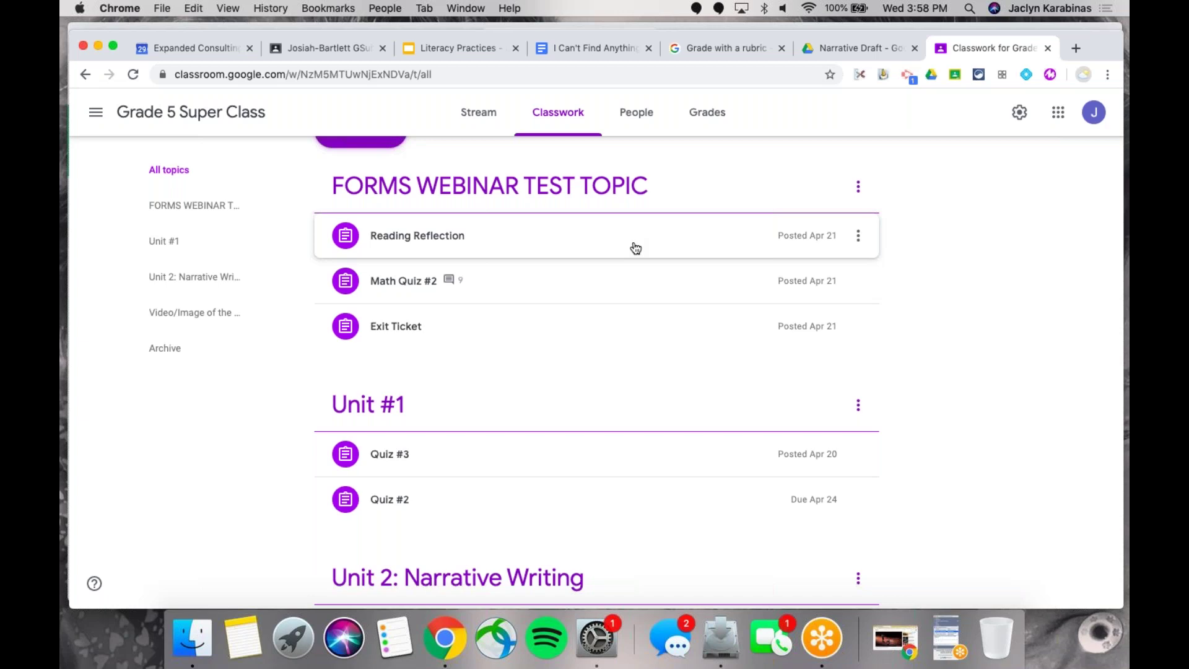
scroll(636, 247, up, 2)
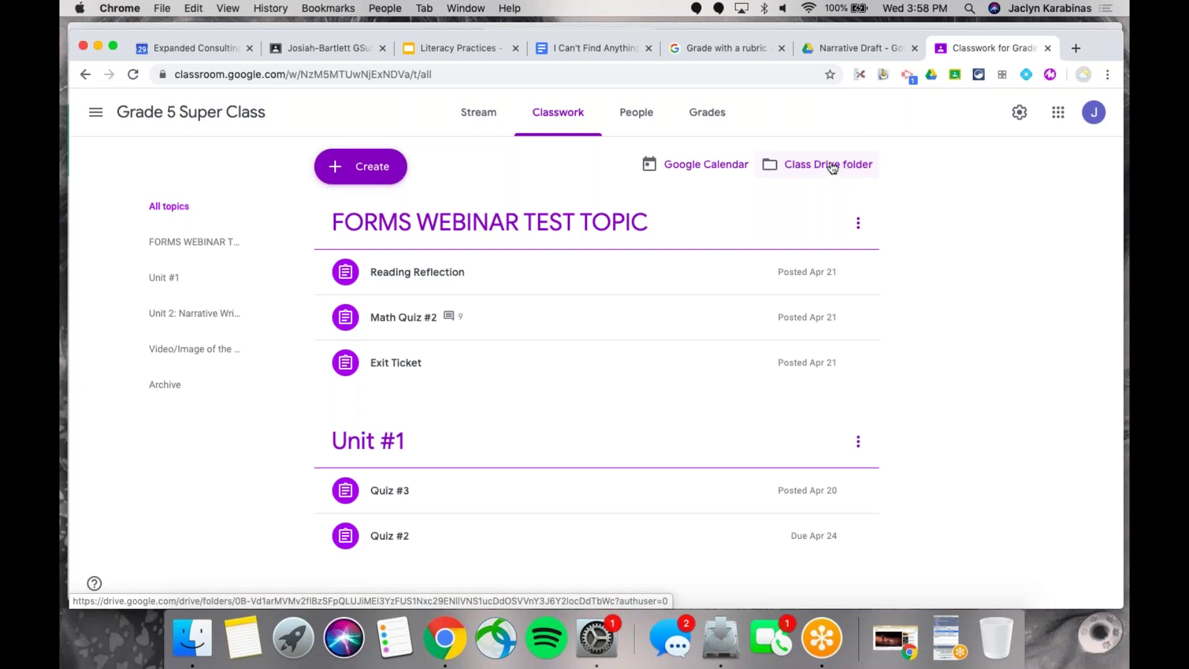
- Open the Class Drive folder from the Classwork page, then return to the Classwork page
click(799, 172)
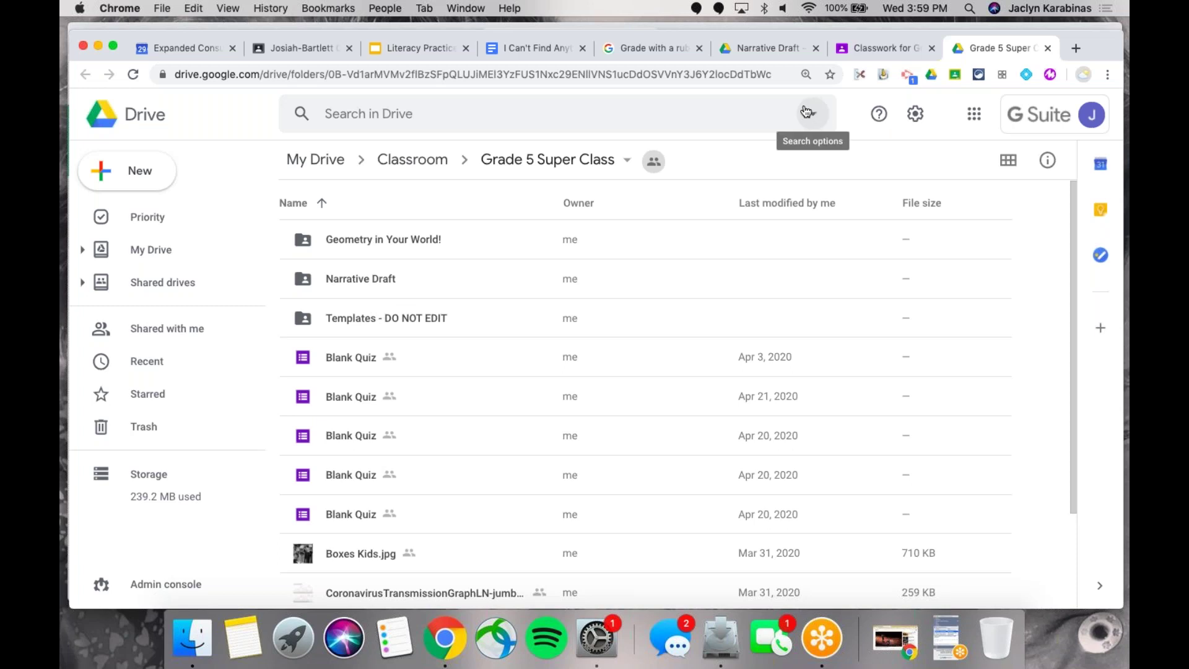
click(846, 47)
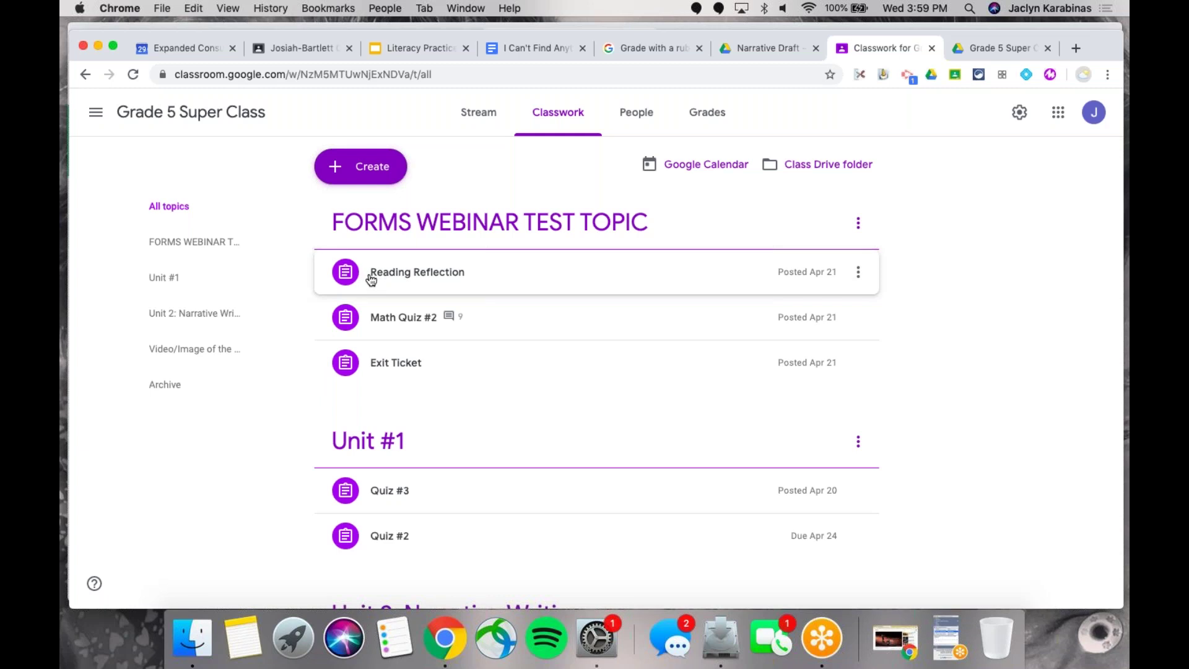
click(858, 273)
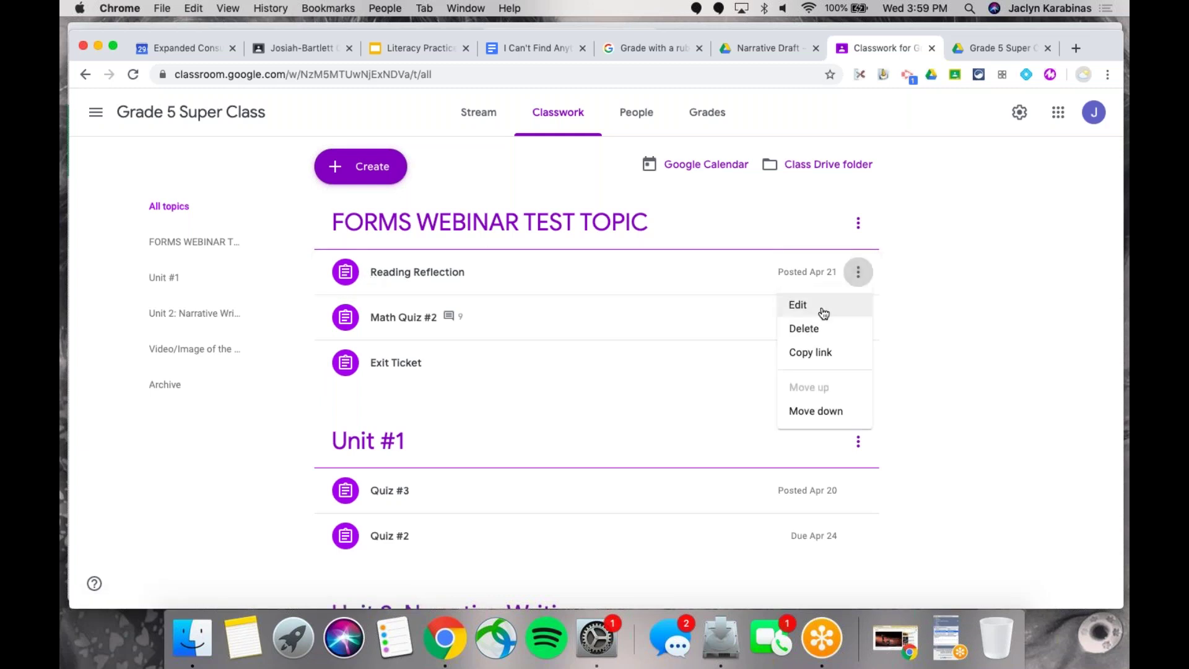
click(799, 305)
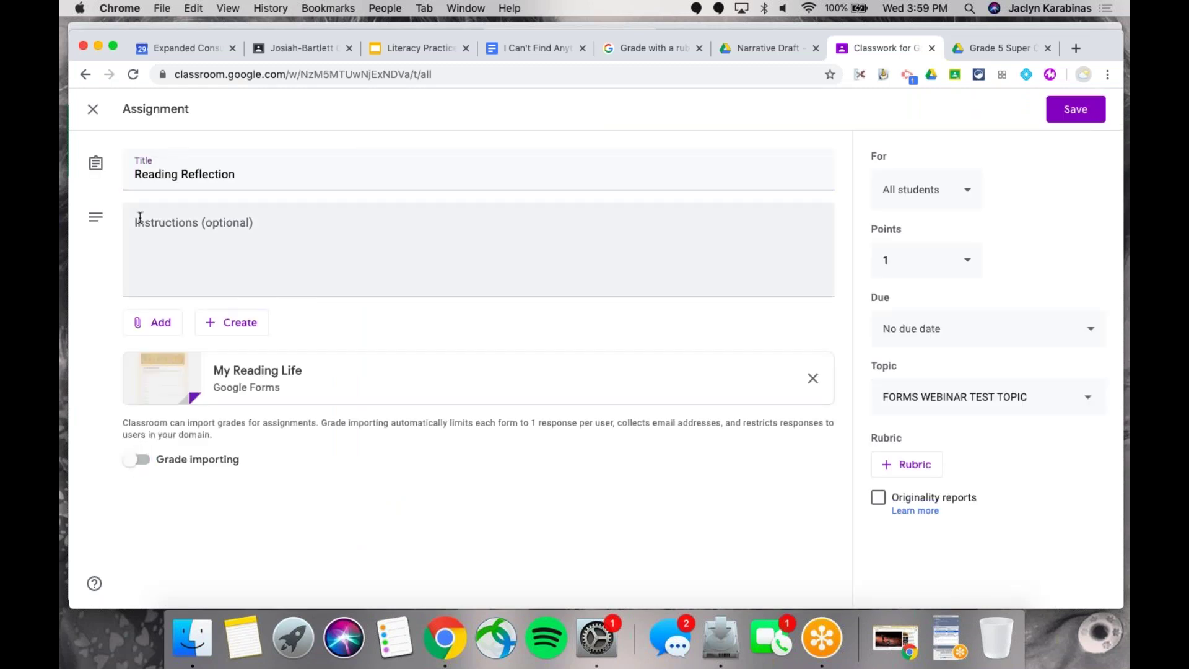
click(137, 174)
text(1))
click(1066, 111)
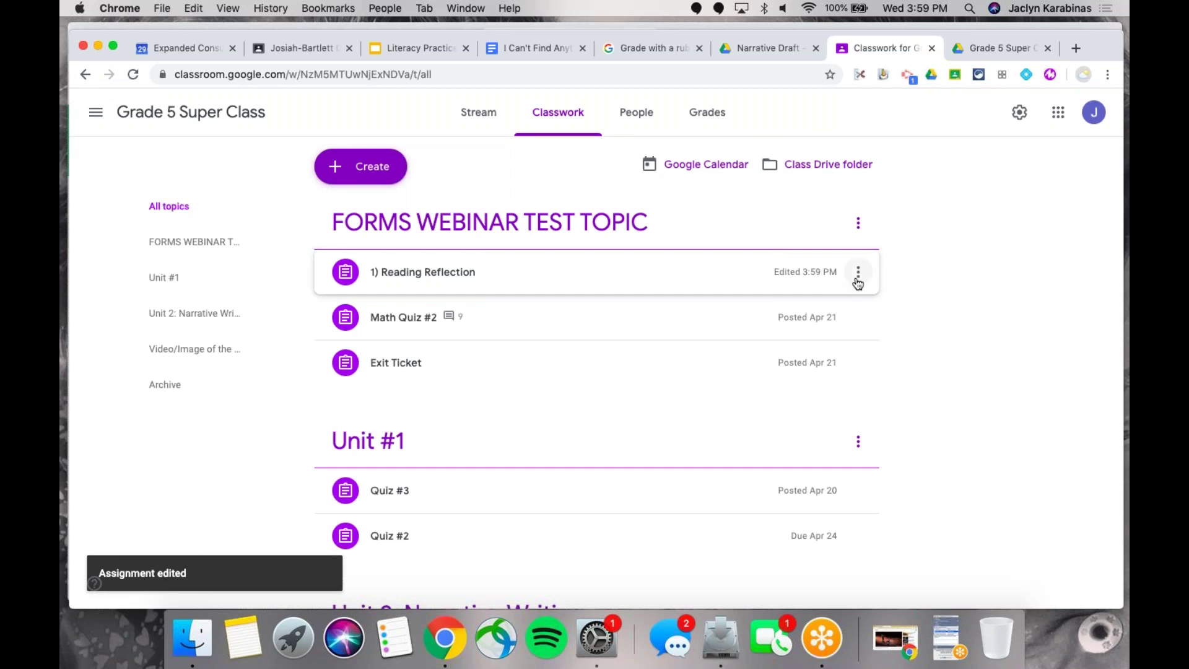
click(859, 278)
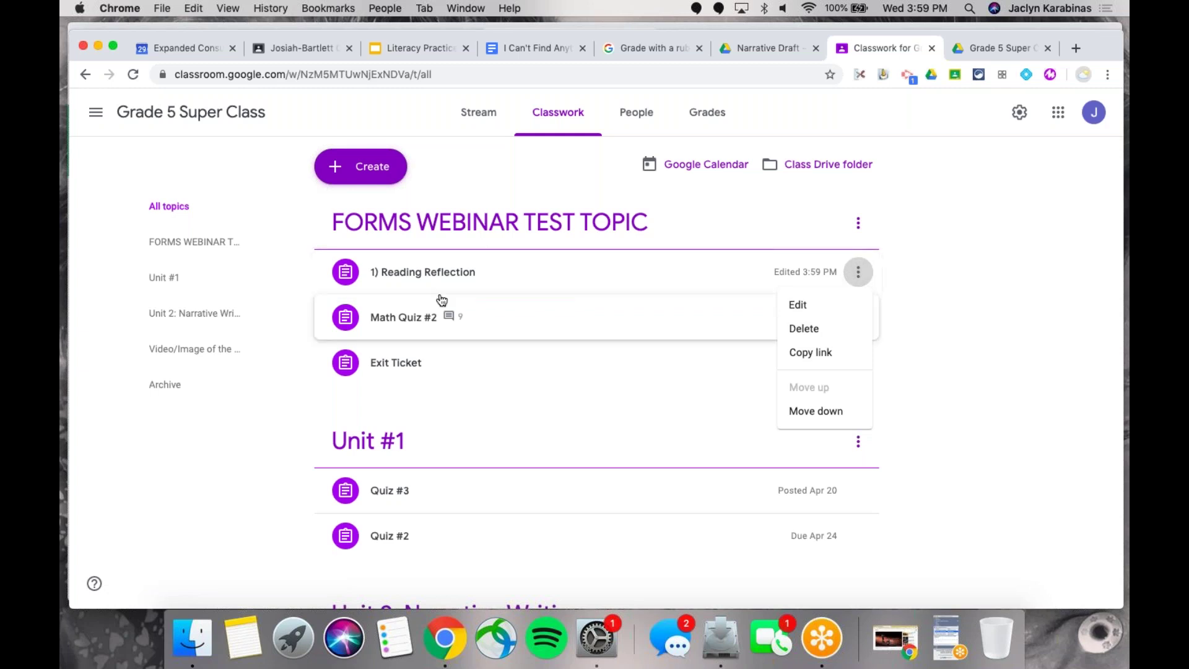
click(946, 318)
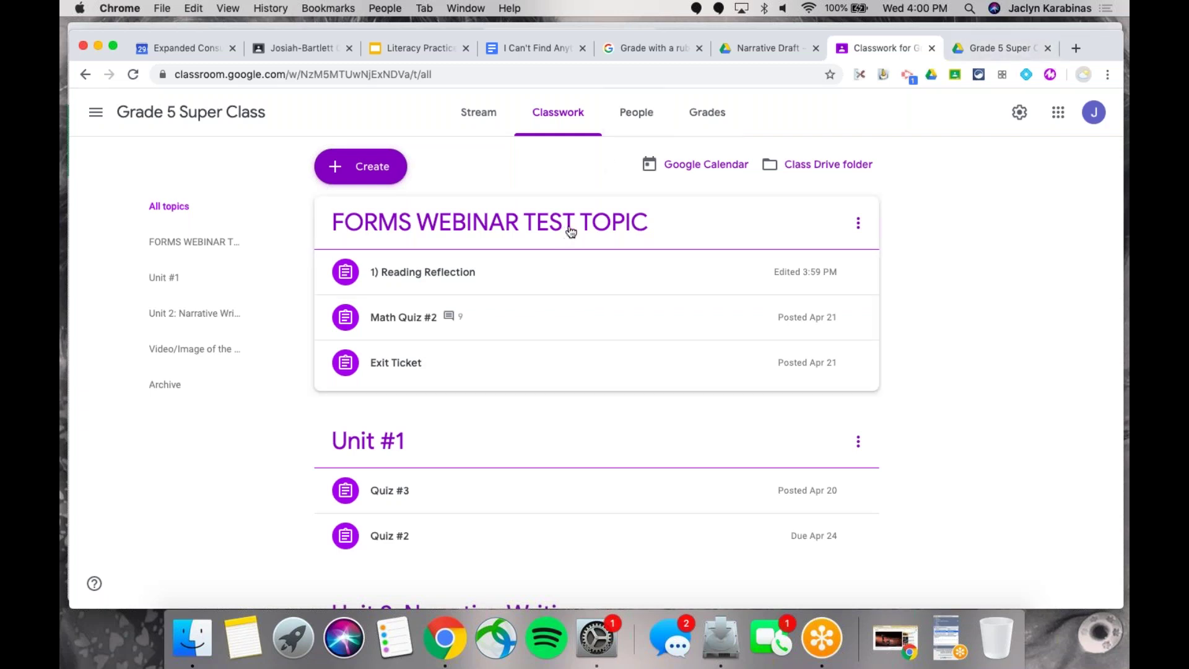
click(972, 53)
click(880, 56)
- Scroll the Classwork page to review the FORMS WEBINAR TEST TOPIC assignments and Unit #1 quizzes
scroll(635, 277, down, 1)
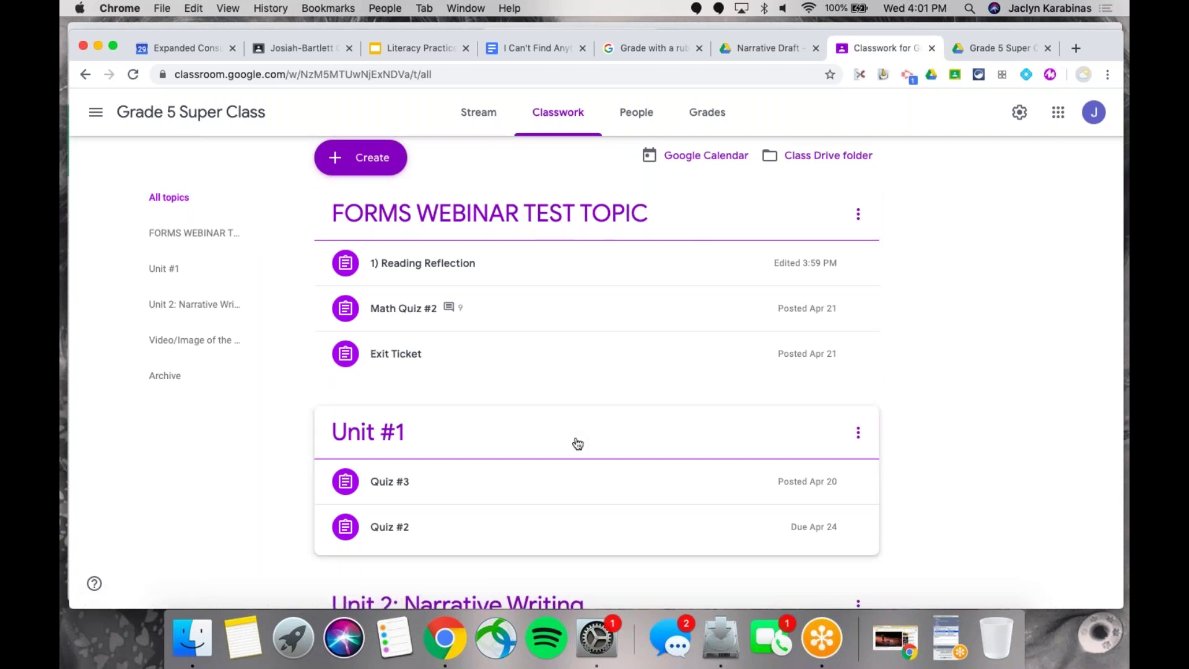
scroll(578, 443, down, 5)
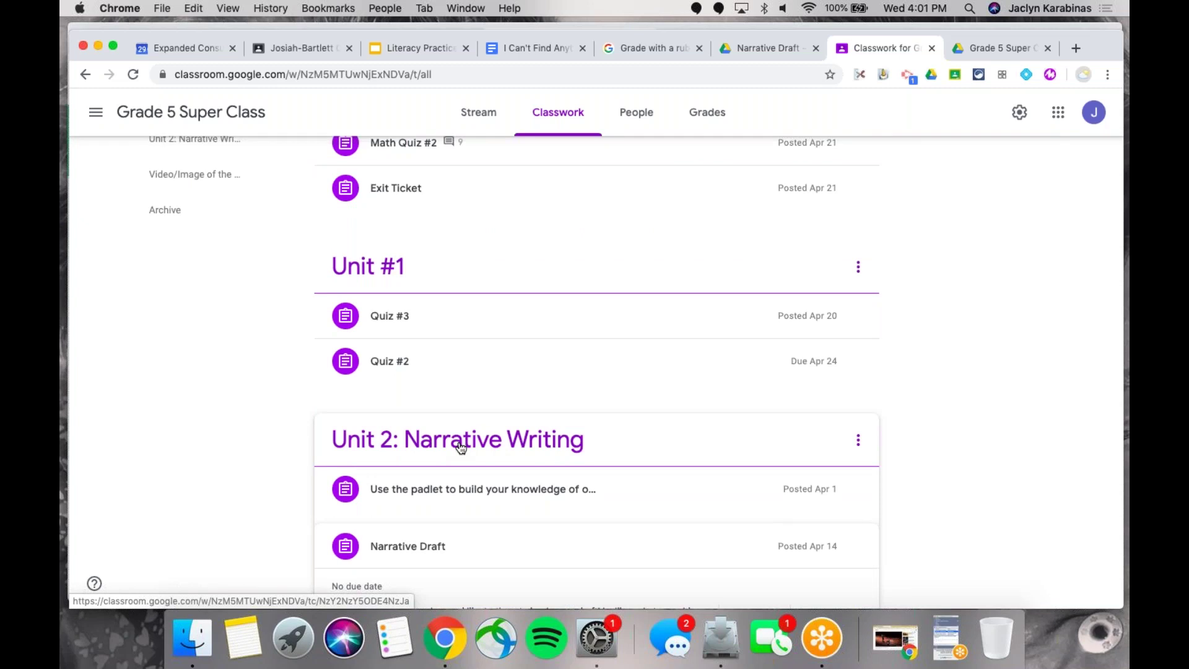
scroll(460, 448, up, 5)
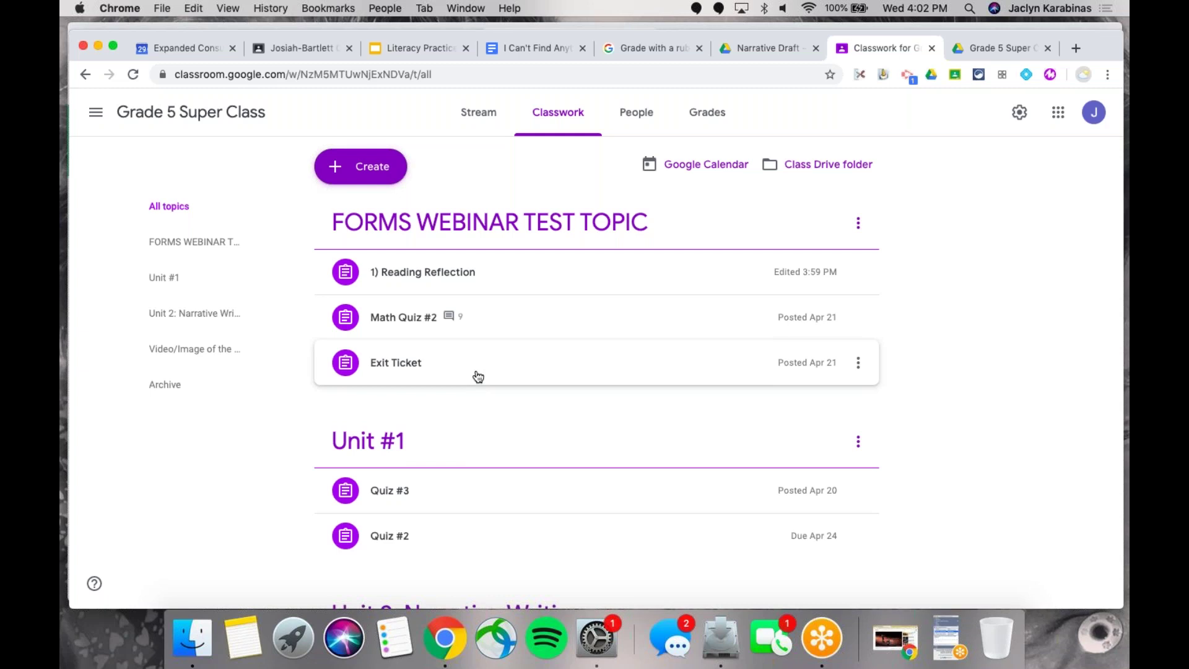
click(863, 370)
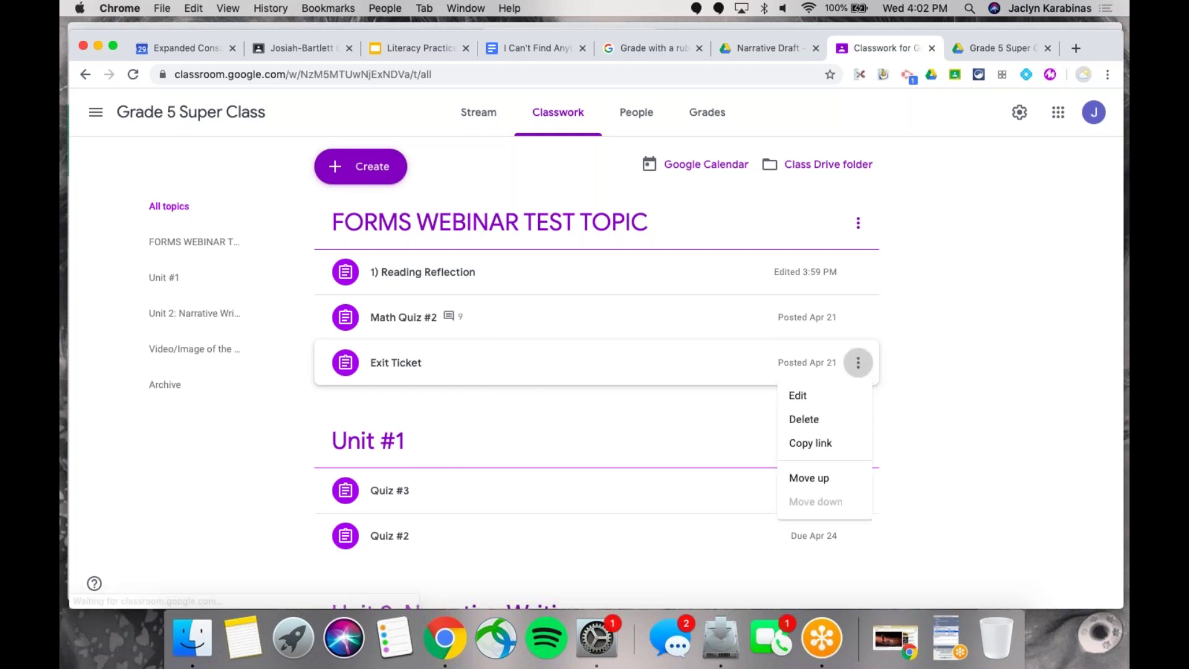
click(828, 425)
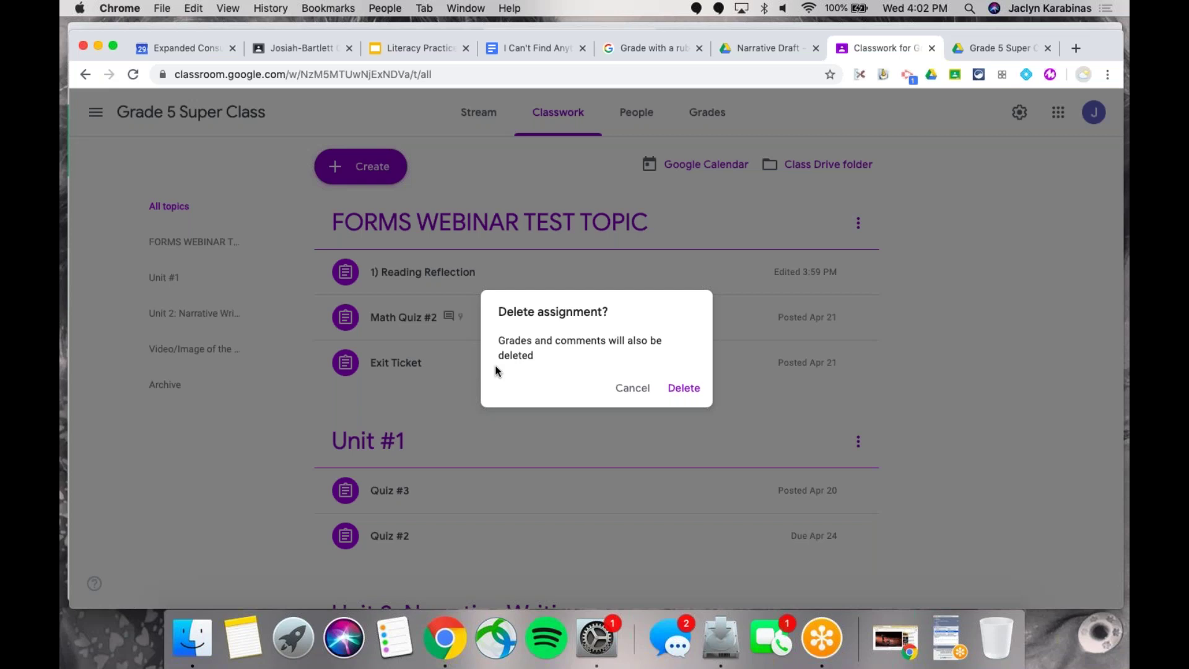
click(633, 388)
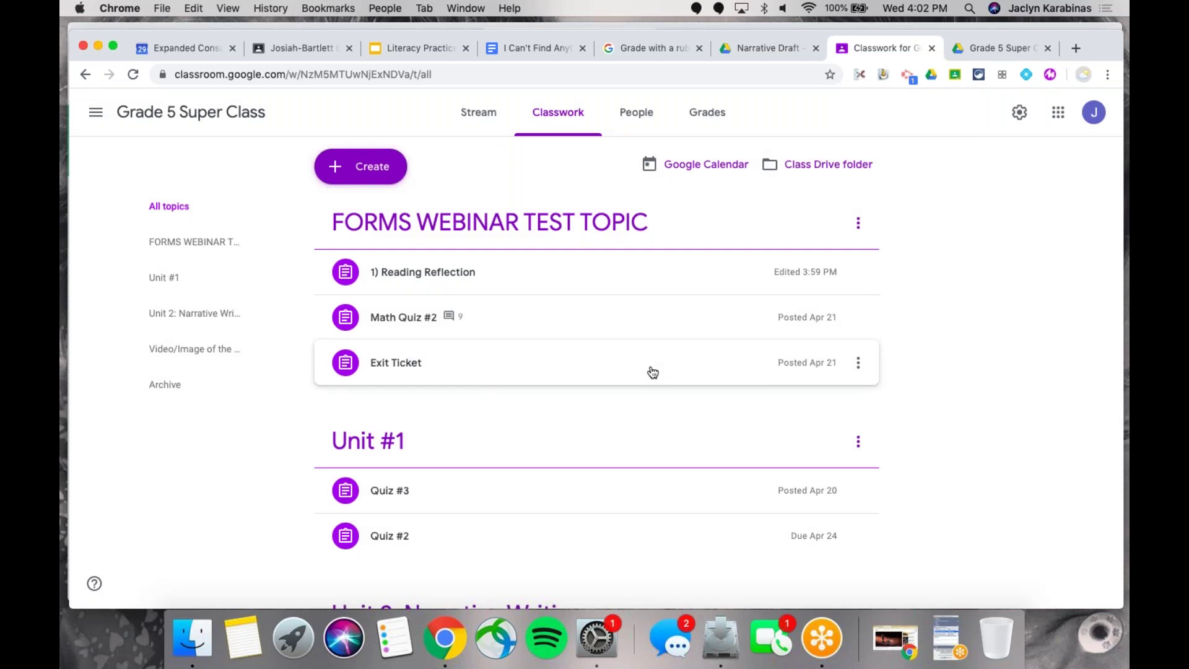
scroll(653, 372, down, 10)
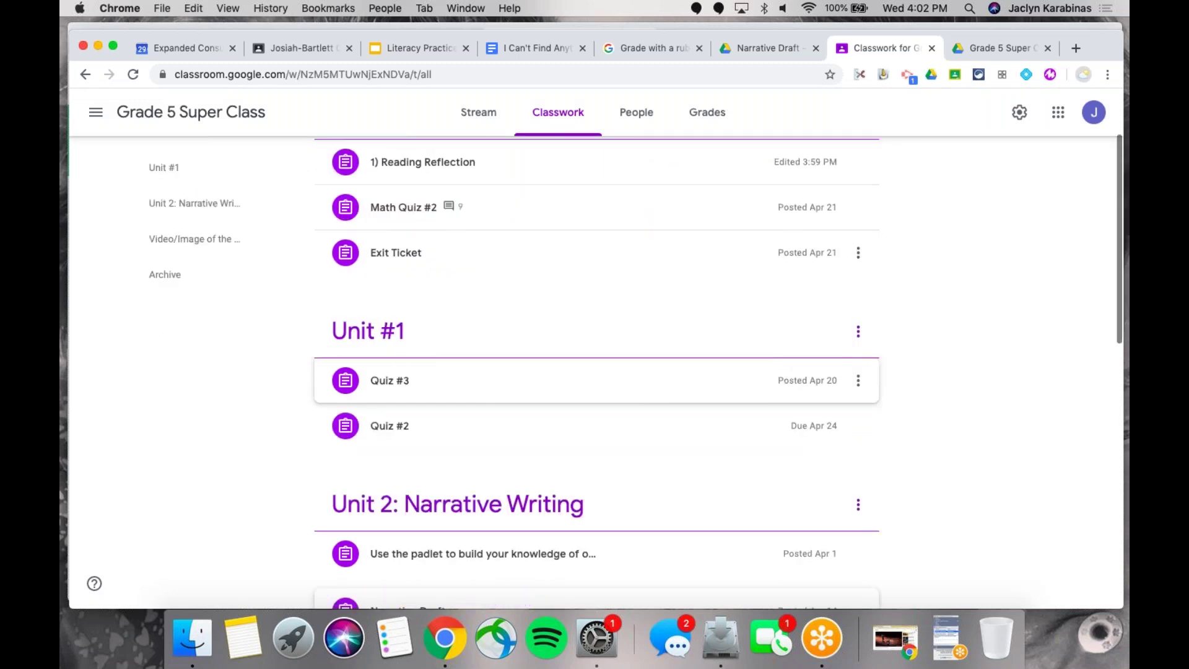
scroll(597, 371, down, 3)
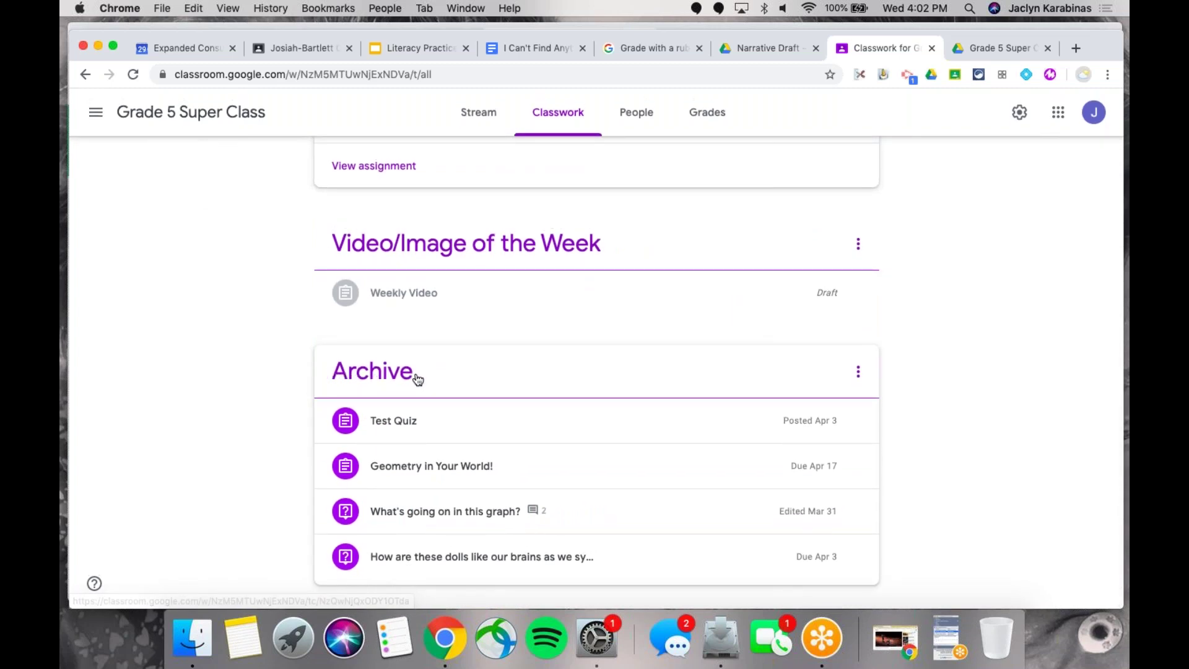
- Create a topic named ARCHIVE and keep FORMS WEBINAR TEST TOPIC positioned above it
scroll(418, 379, up, 10)
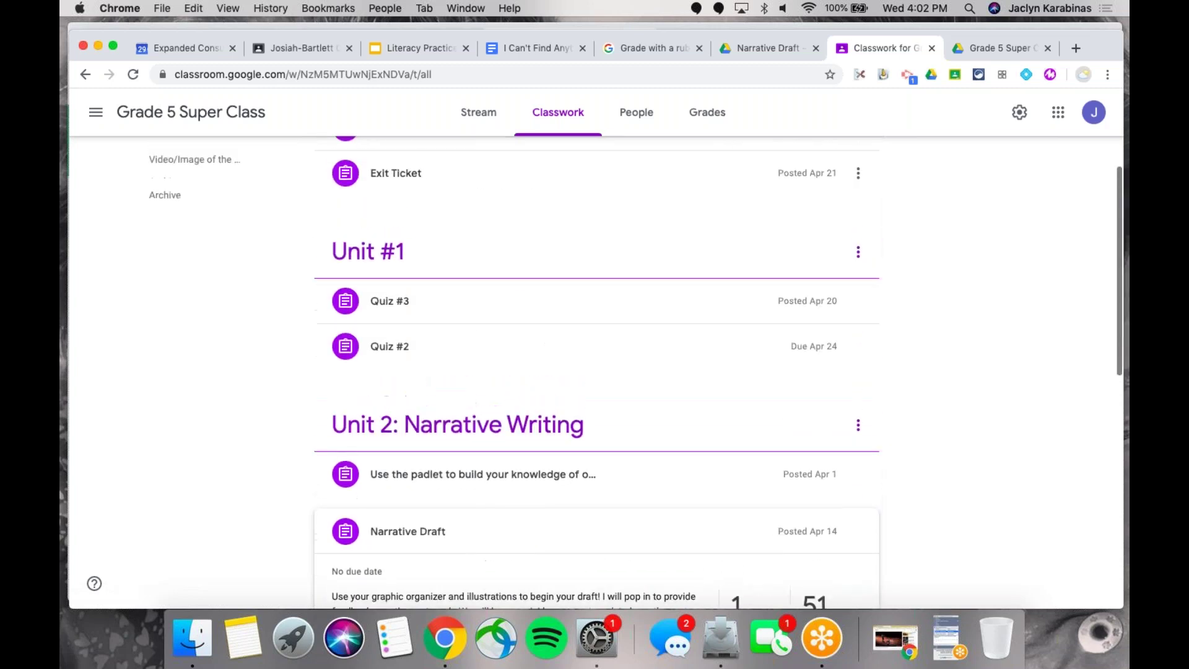
scroll(460, 372, down, 1)
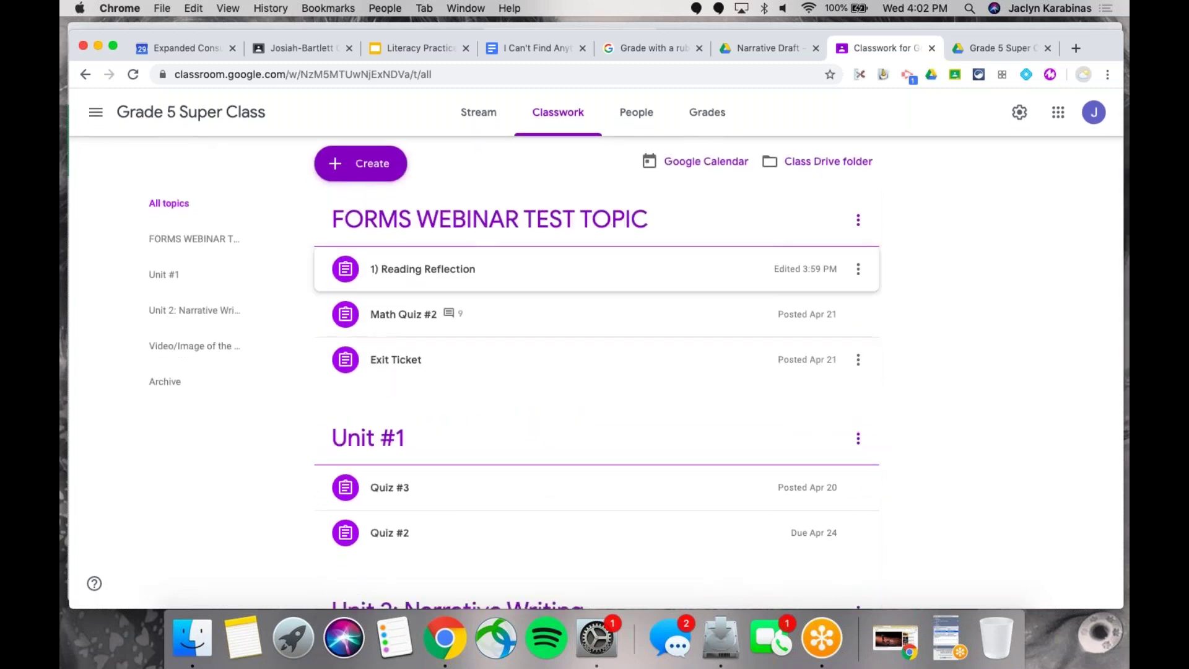
click(363, 173)
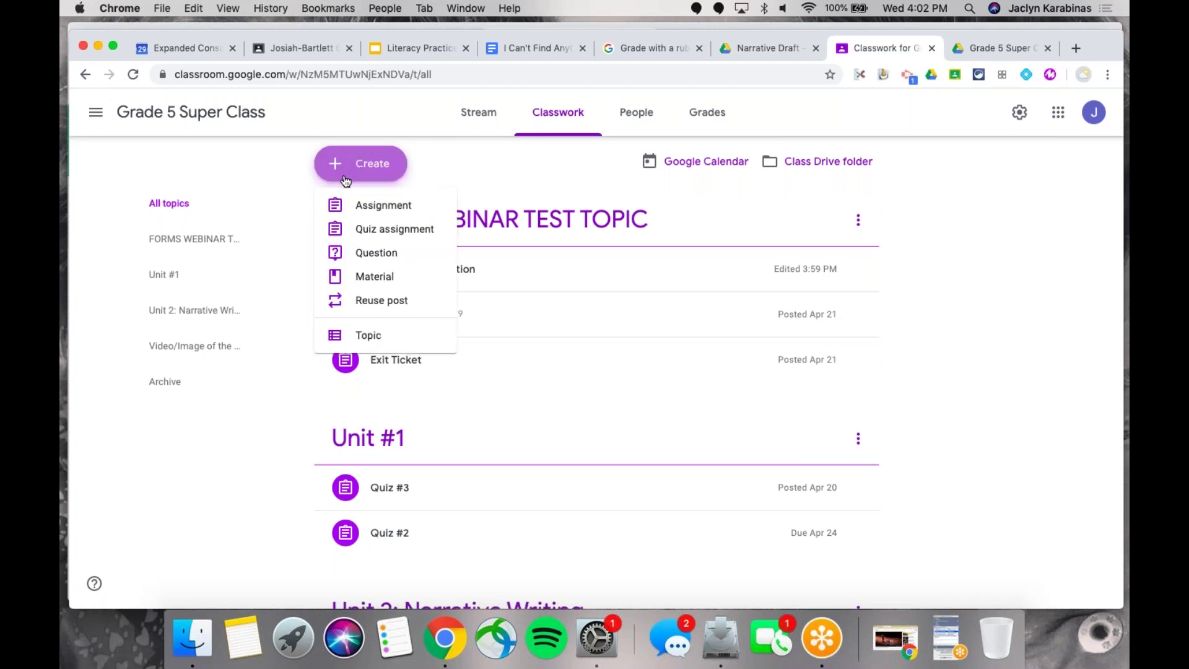
click(399, 335)
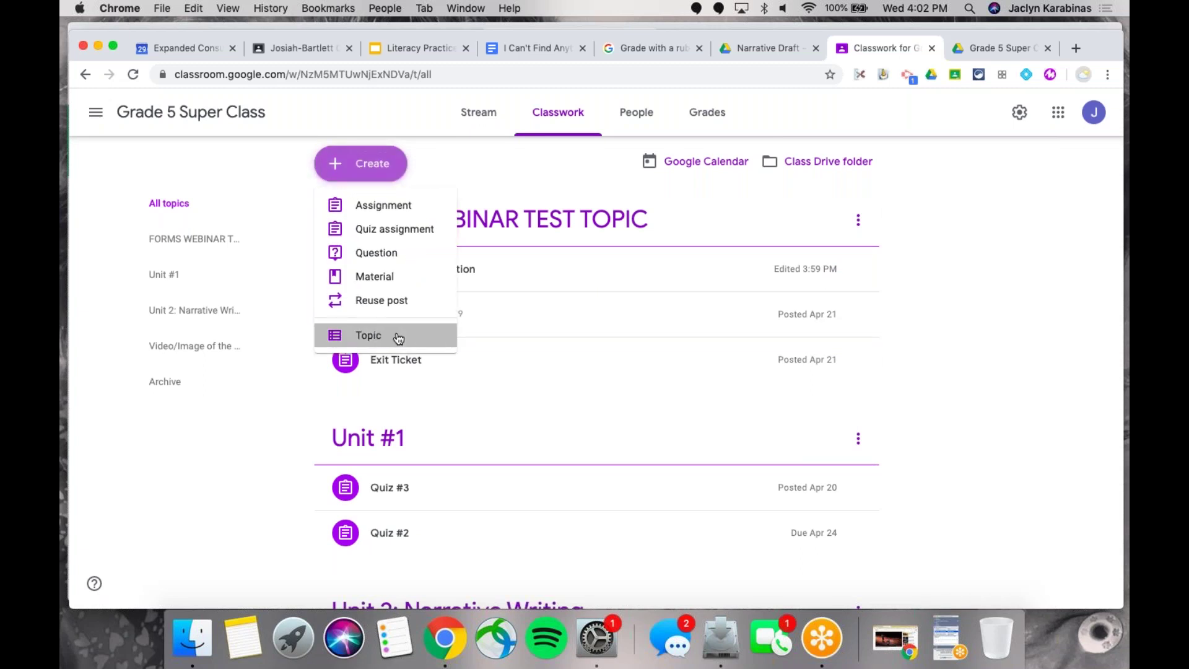
text(ARCHIVE)
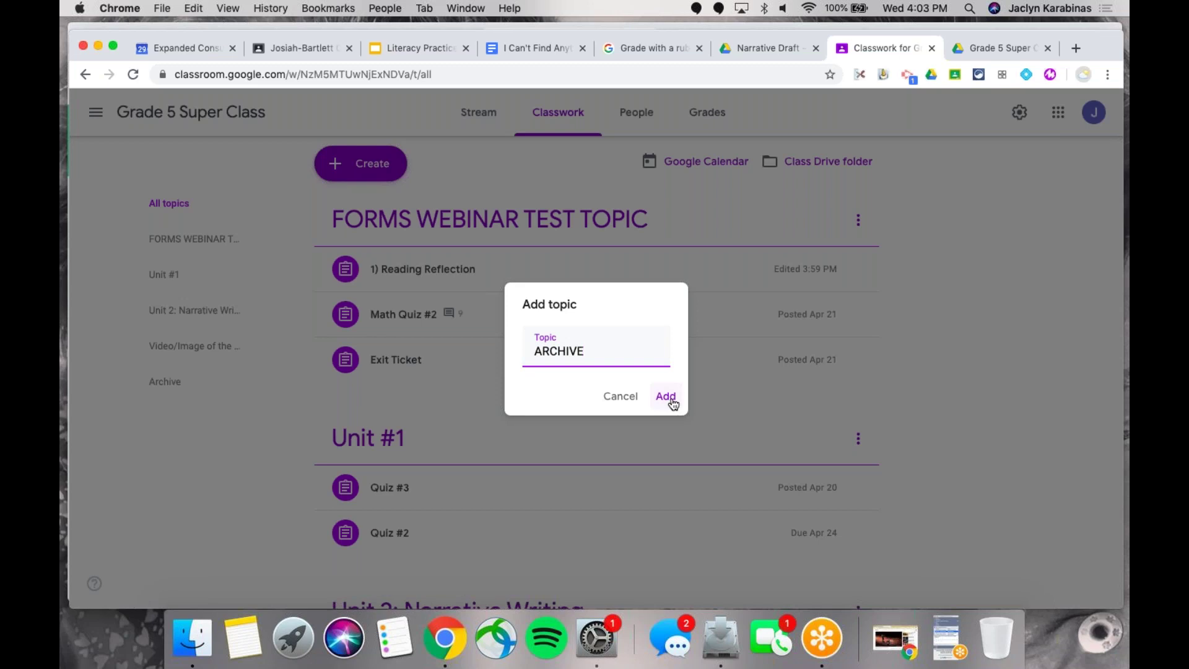
click(671, 399)
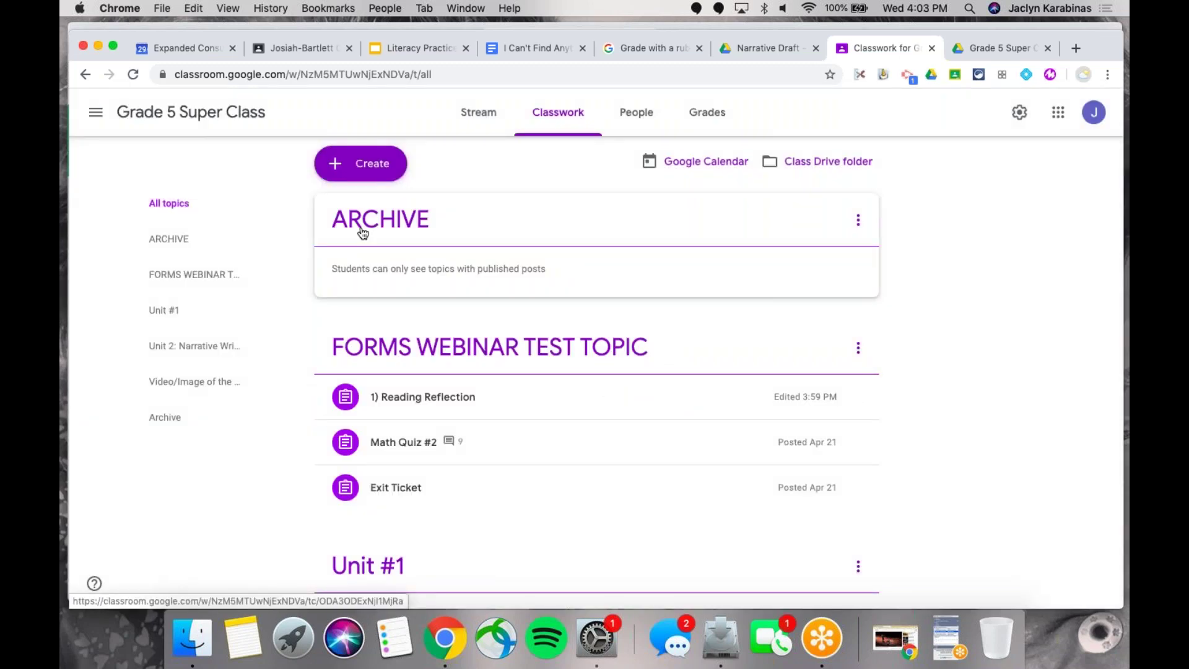
drag(540, 351, 543, 223)
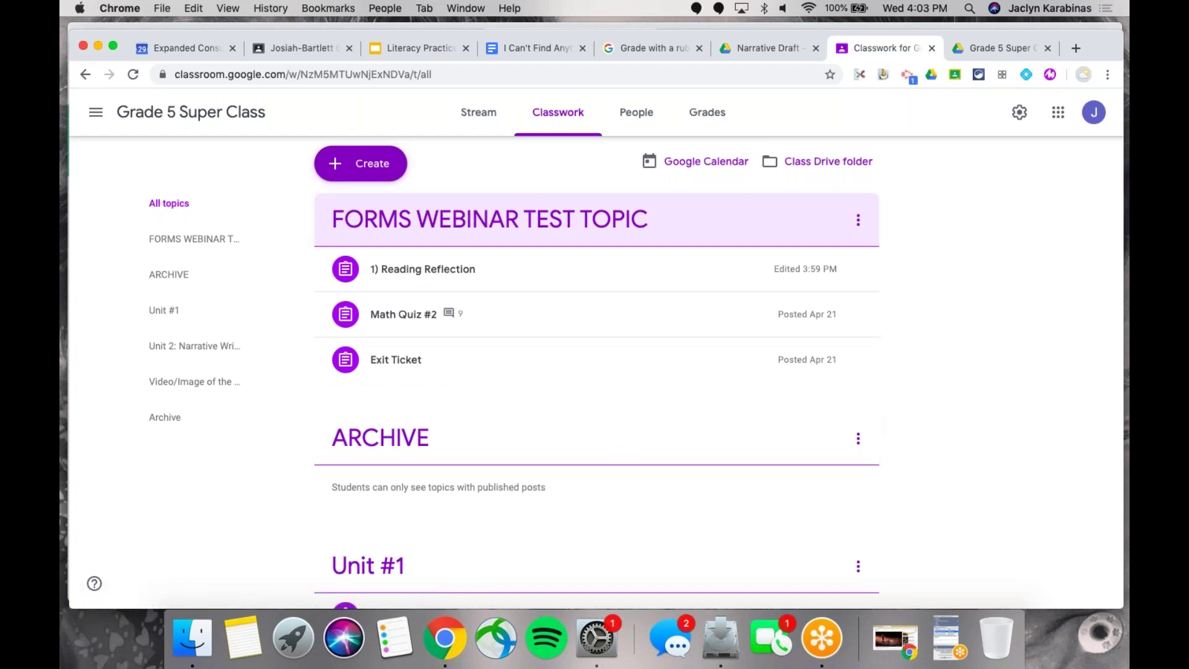
- Move ARCHIVE down below Video/Image of the Week, just above the older Archive topic
click(858, 439)
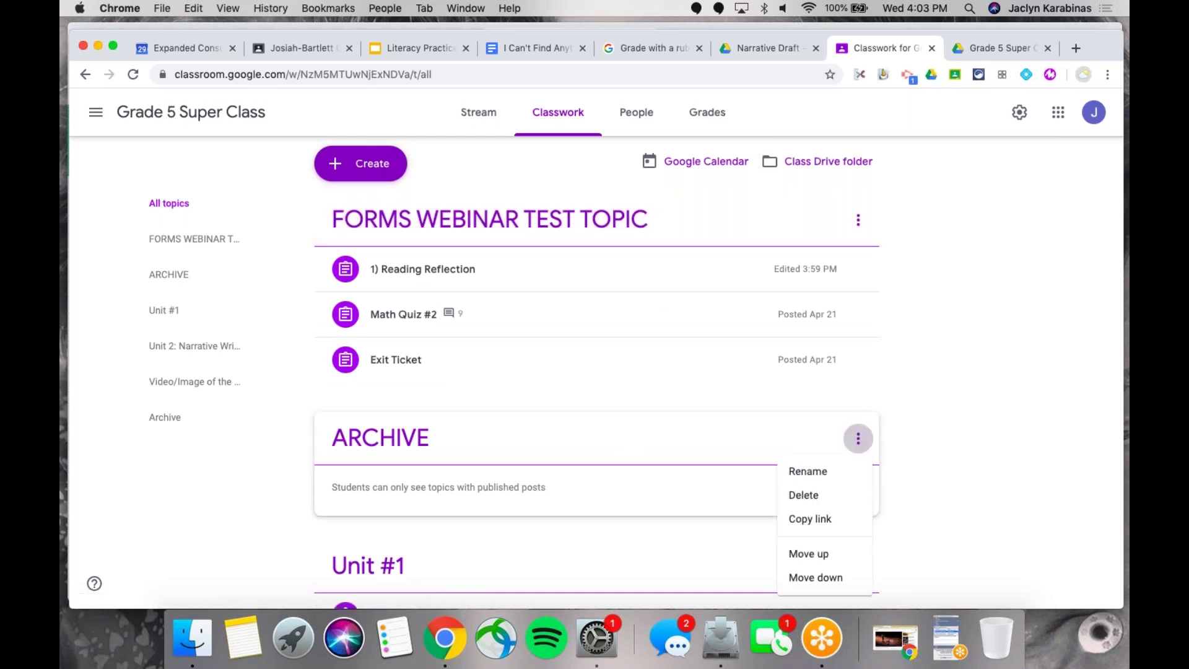
click(814, 581)
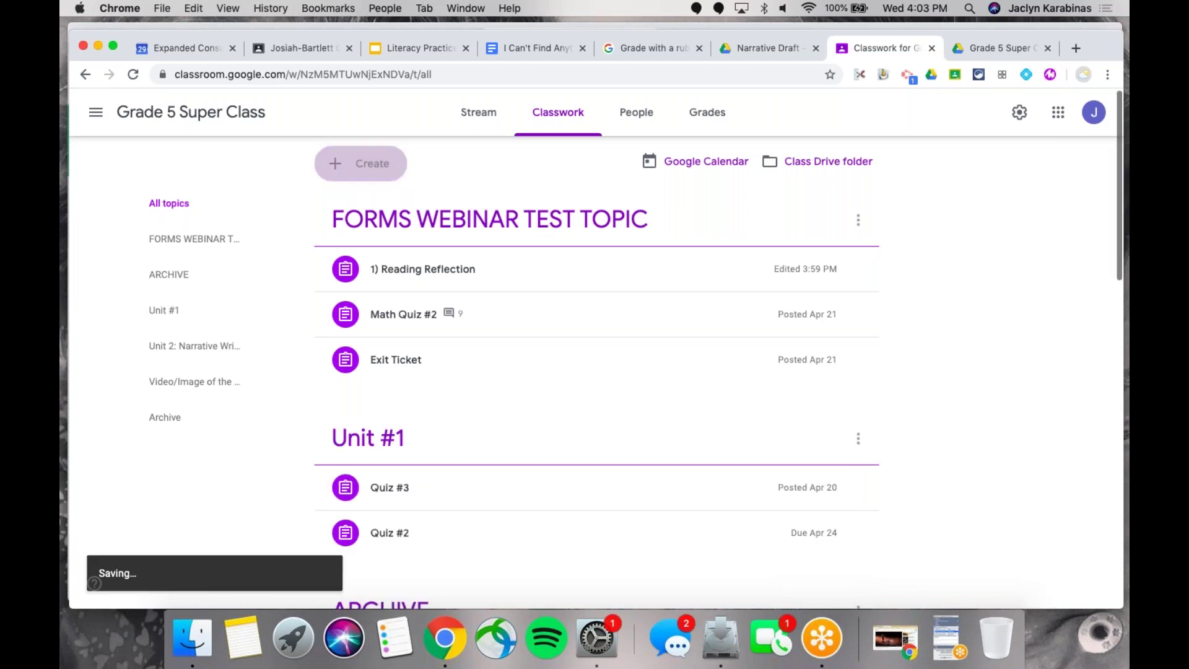
scroll(653, 398, down, 2)
scroll(653, 398, down, 6)
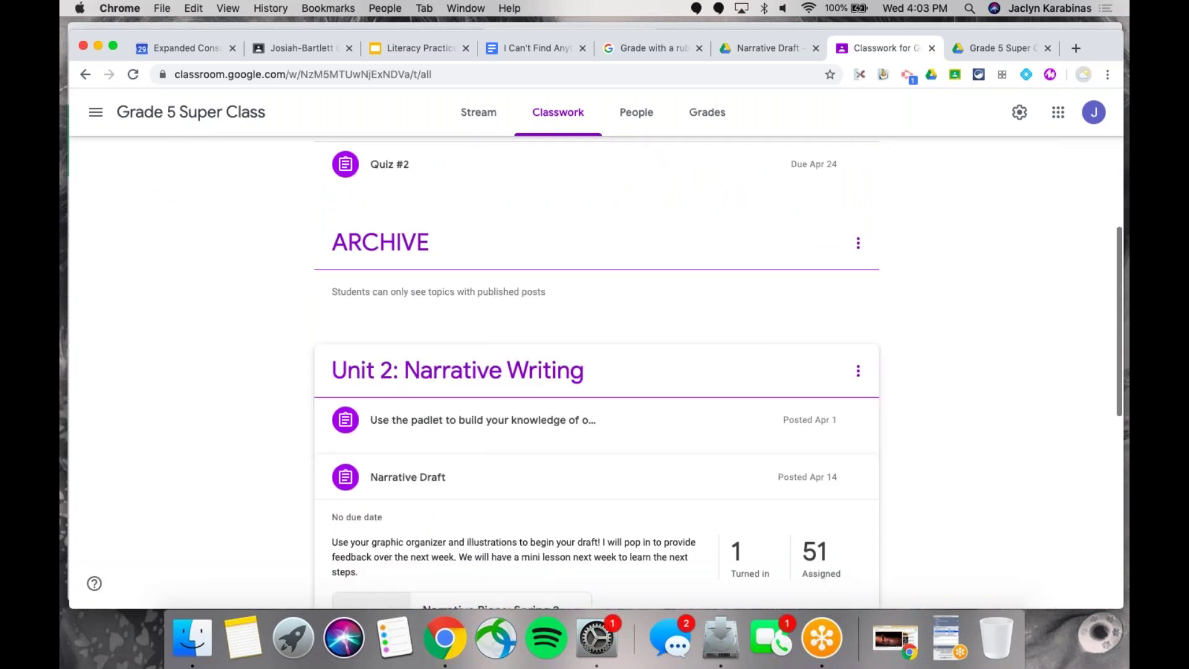
scroll(367, 207, down, 3)
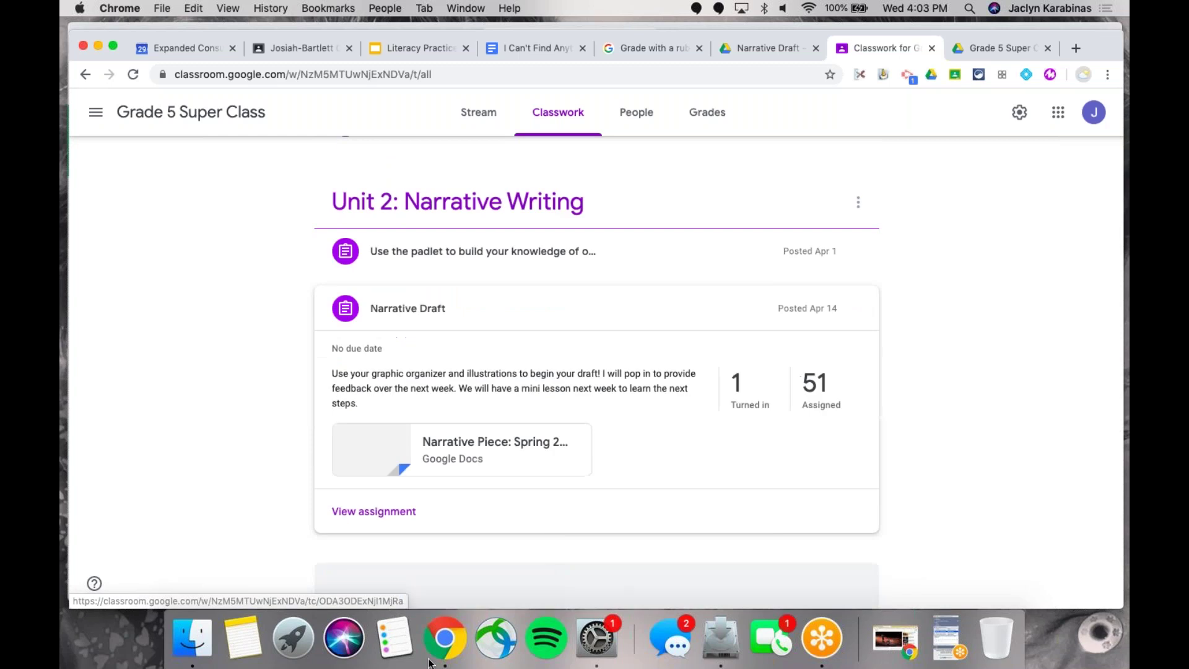
drag(423, 623, 453, 591)
drag(392, 260, 393, 391)
scroll(362, 386, down, 1)
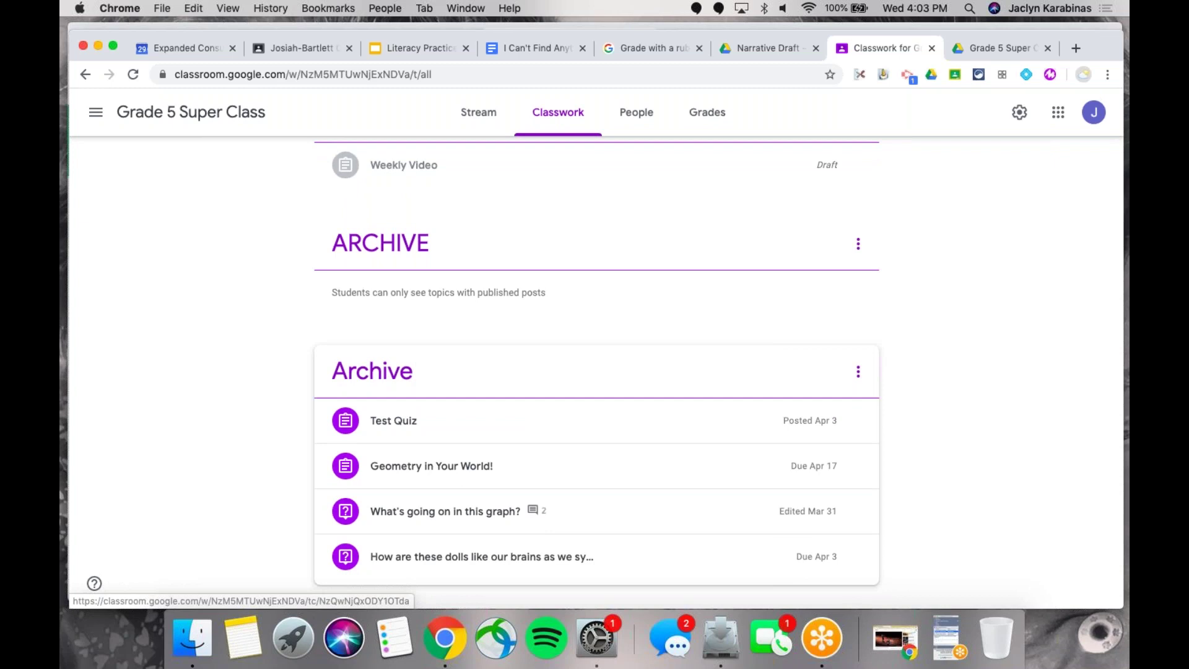
- Delete the empty ARCHIVE topic
click(859, 246)
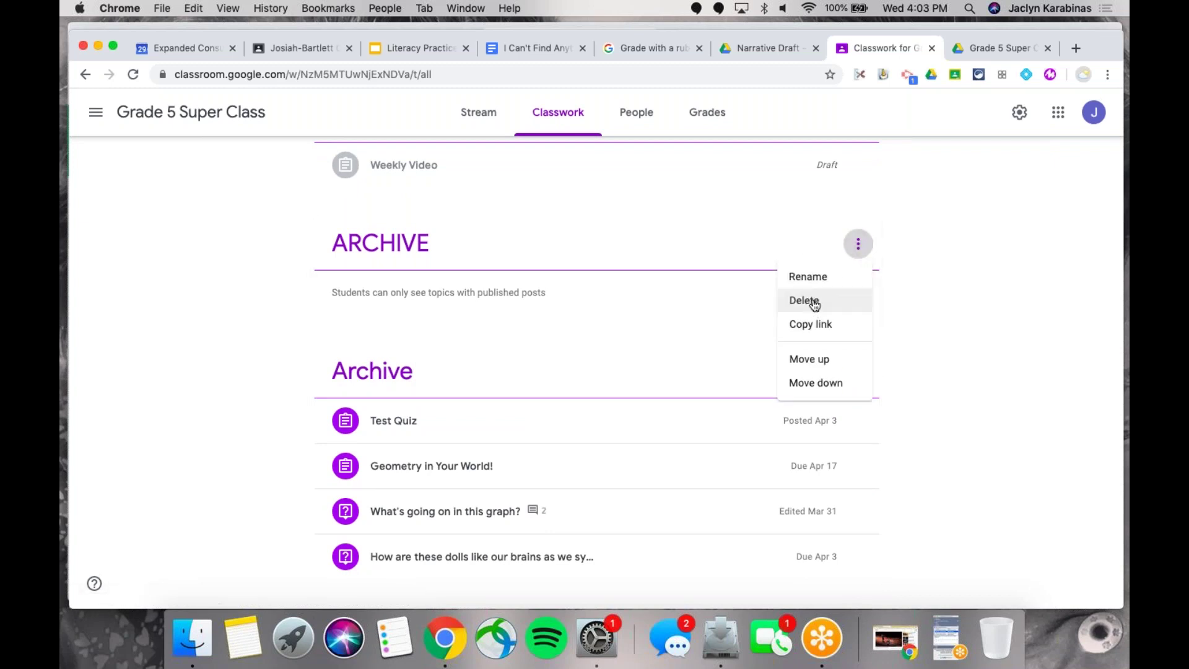
key(Return)
click(672, 378)
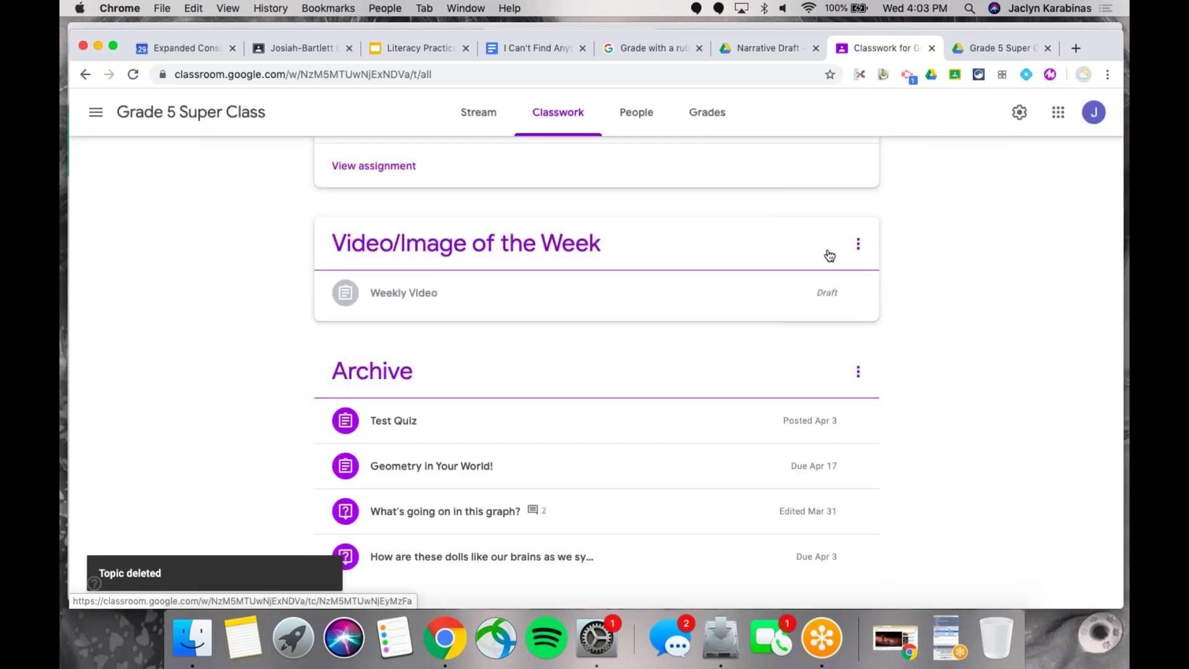
- Move the Weekly Video post into Archive, below Geometry in Your World!
click(858, 245)
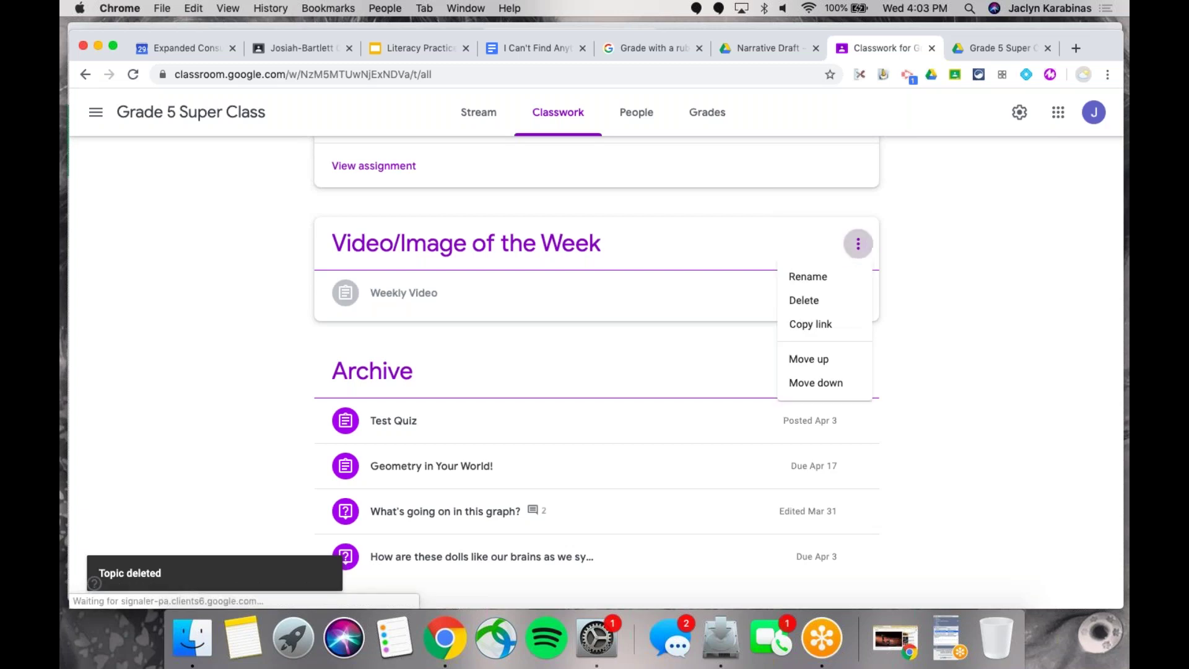
click(816, 306)
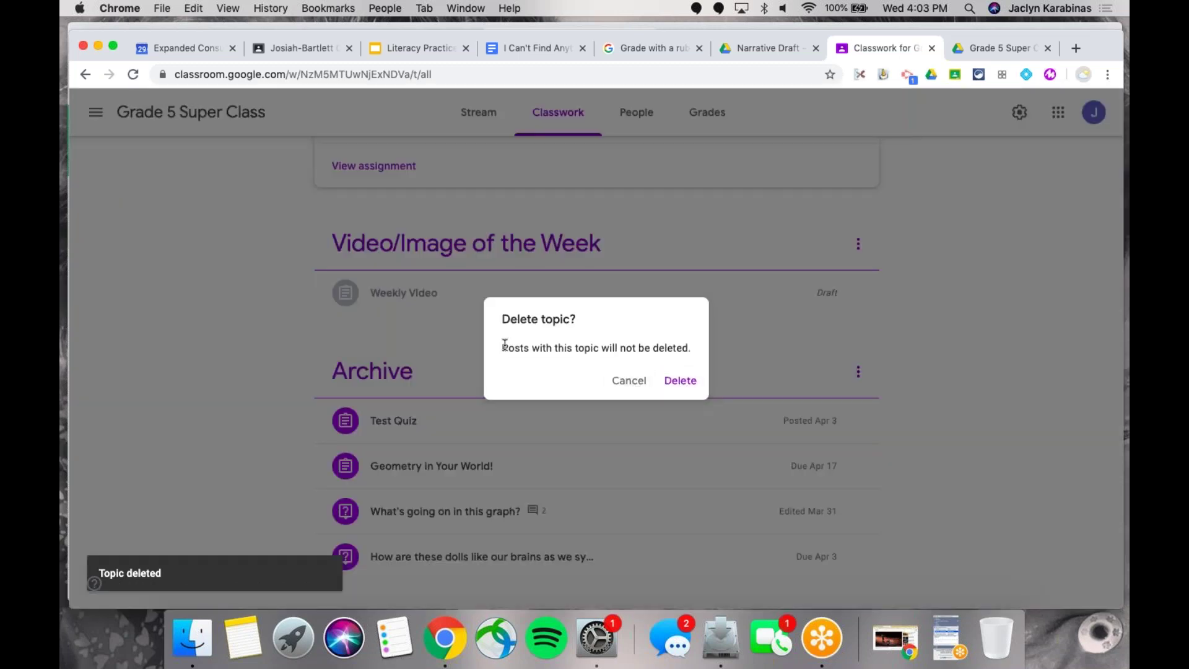
click(620, 380)
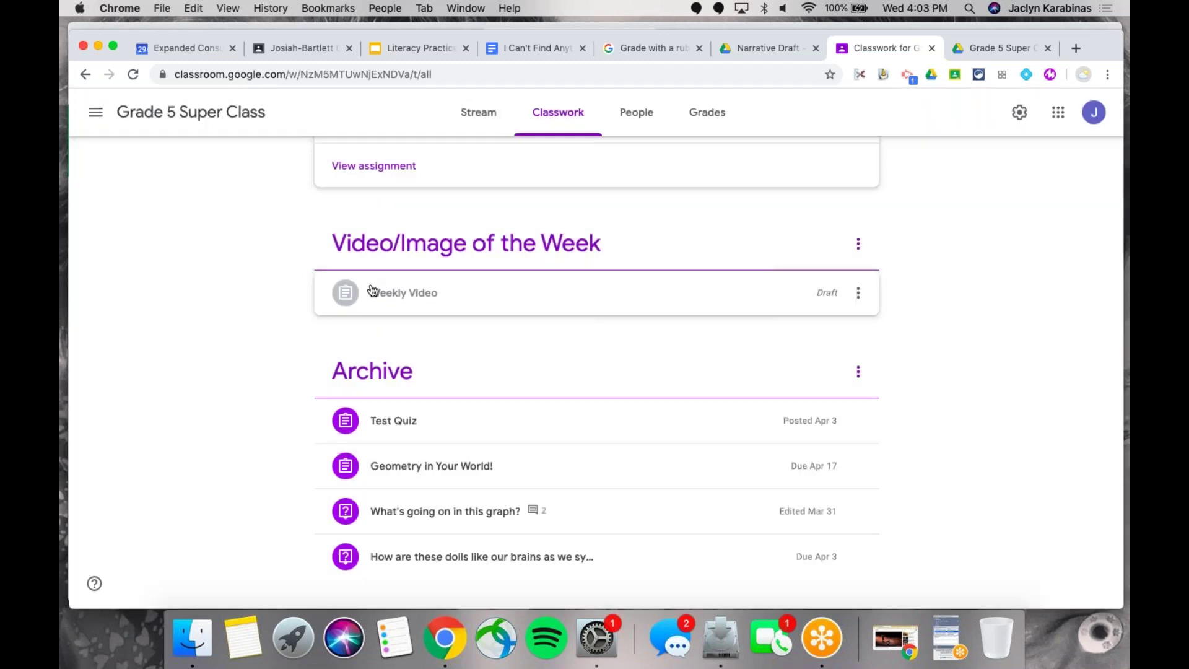
drag(372, 291, 397, 485)
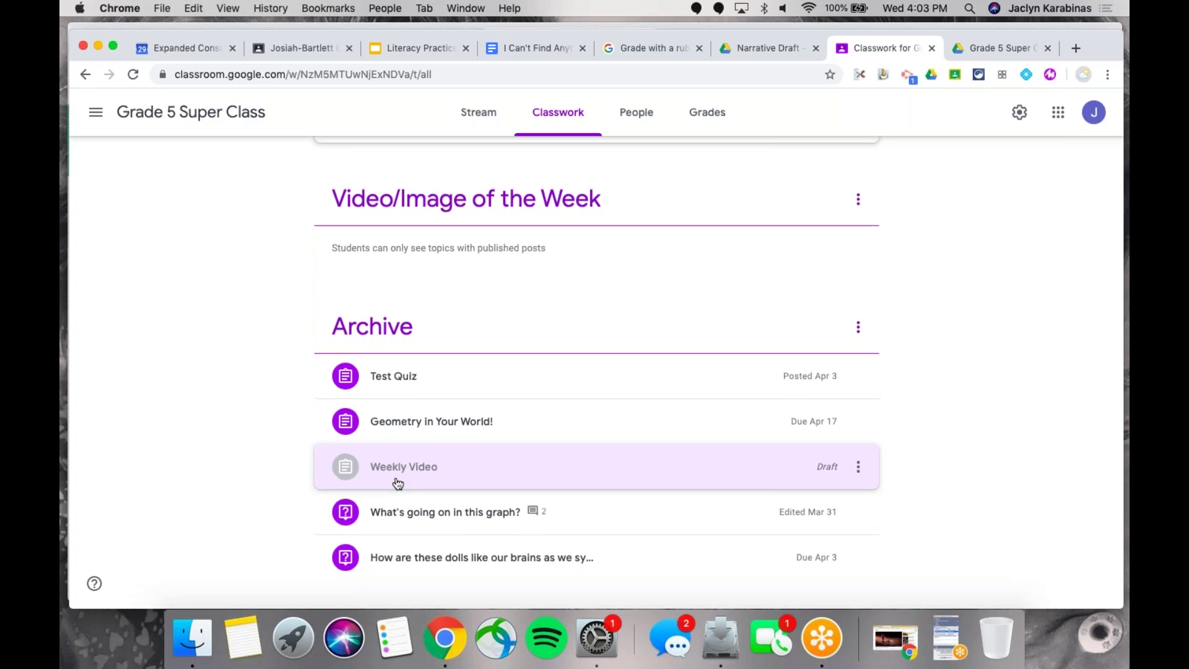
scroll(397, 483, up, 2)
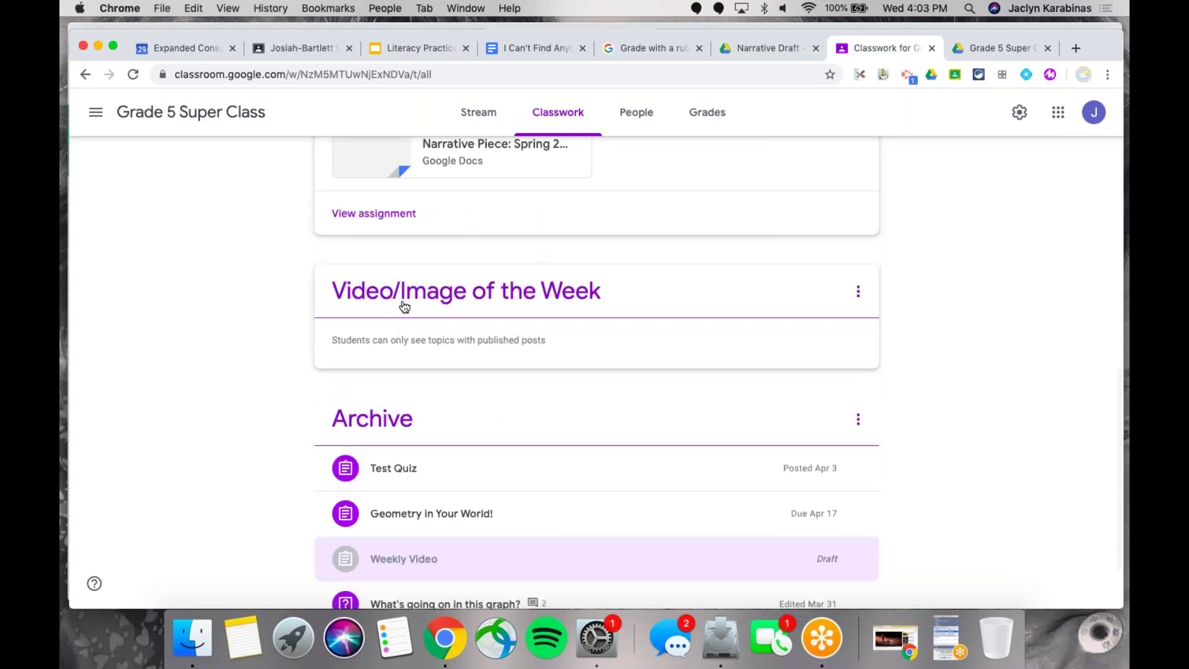
- Delete the now-empty Video/Image of the Week topic
click(857, 290)
click(803, 348)
click(680, 381)
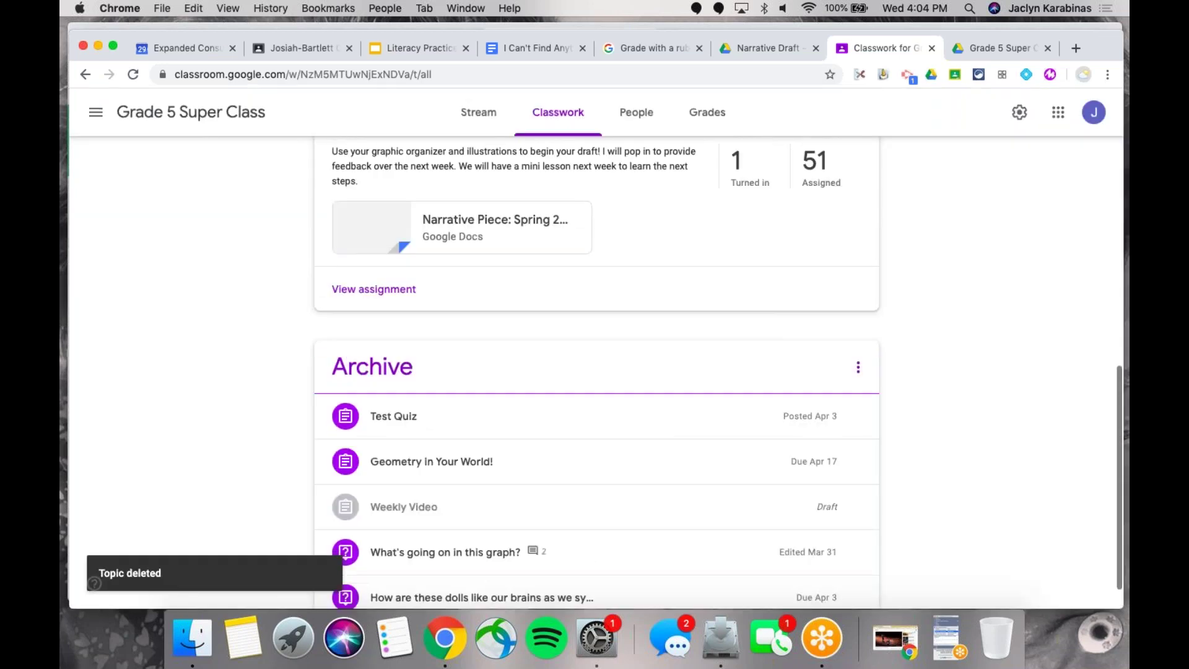
scroll(594, 310, up, 5)
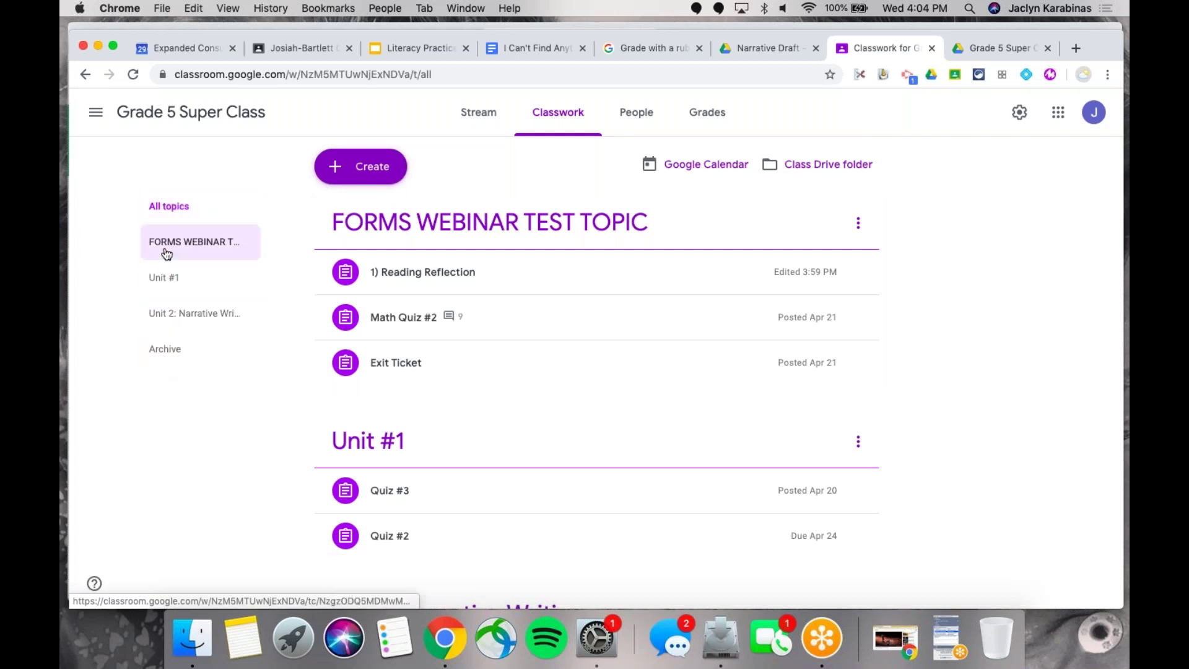
- Filter to Unit #1 to review Quiz #3 and Quiz #2, then show the 'I Can't Find Anything!' agenda
click(170, 290)
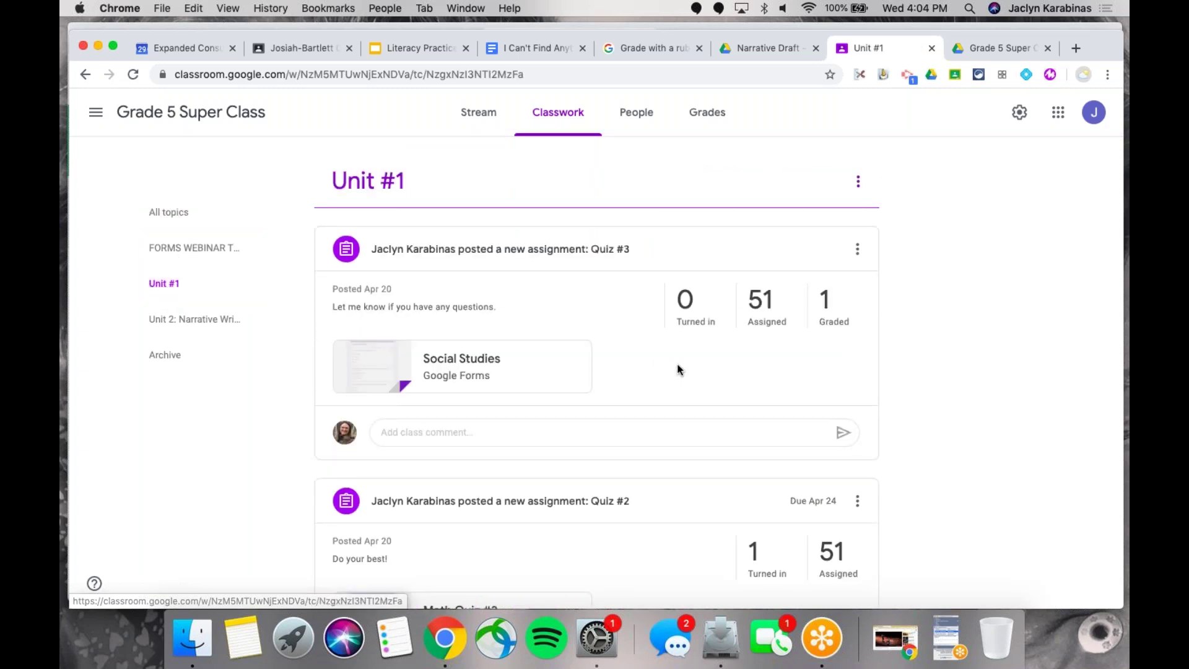
scroll(677, 366, down, 2)
scroll(670, 366, up, 3)
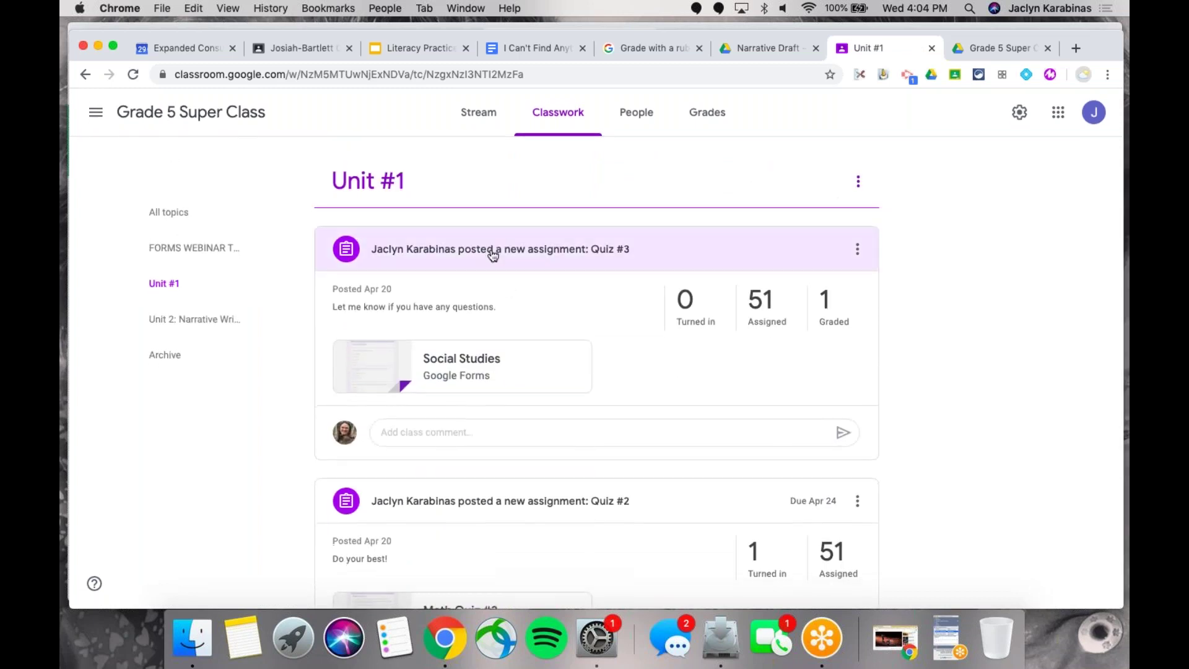
scroll(485, 512, down, 2)
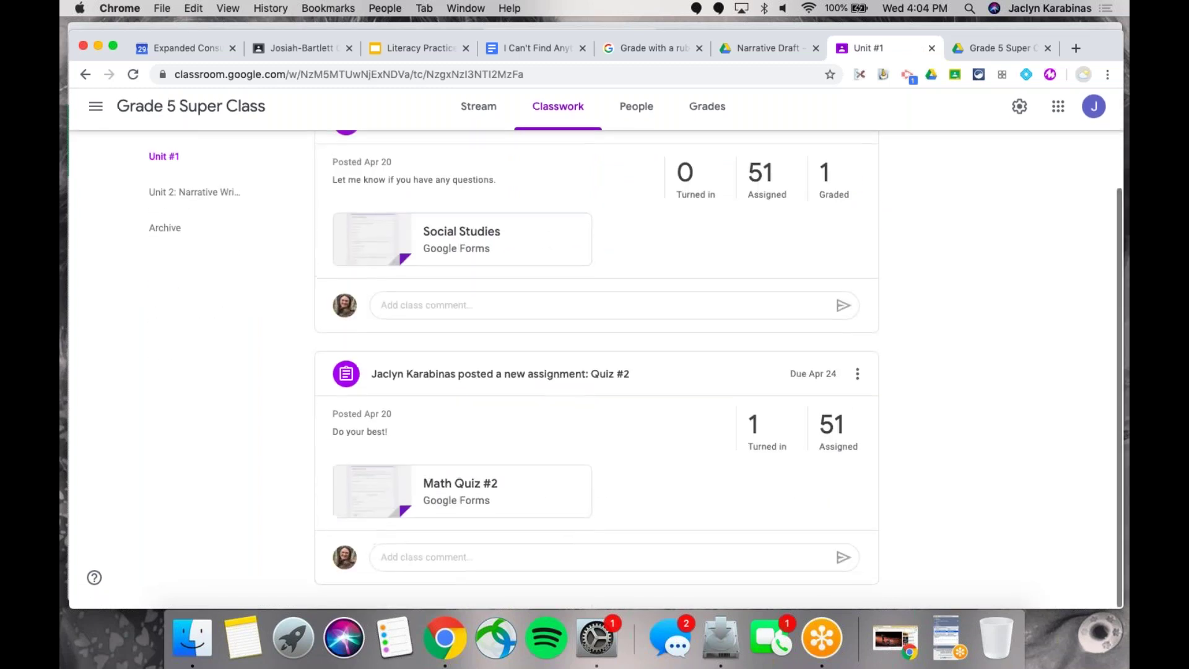
scroll(453, 266, up, 3)
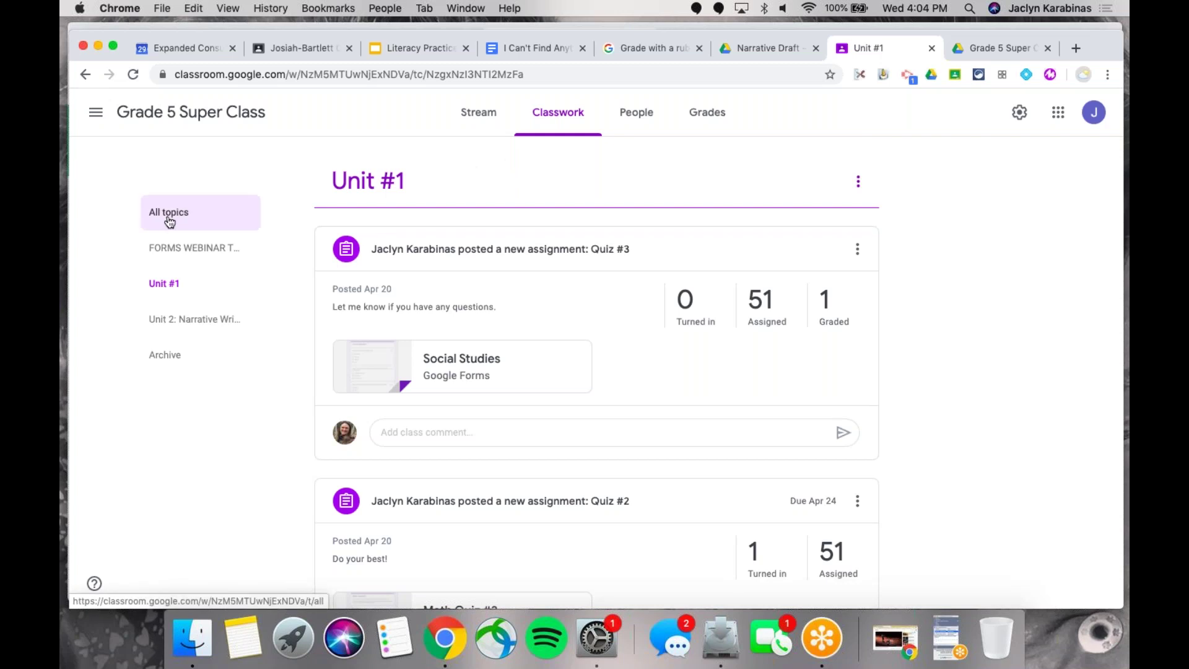
click(532, 47)
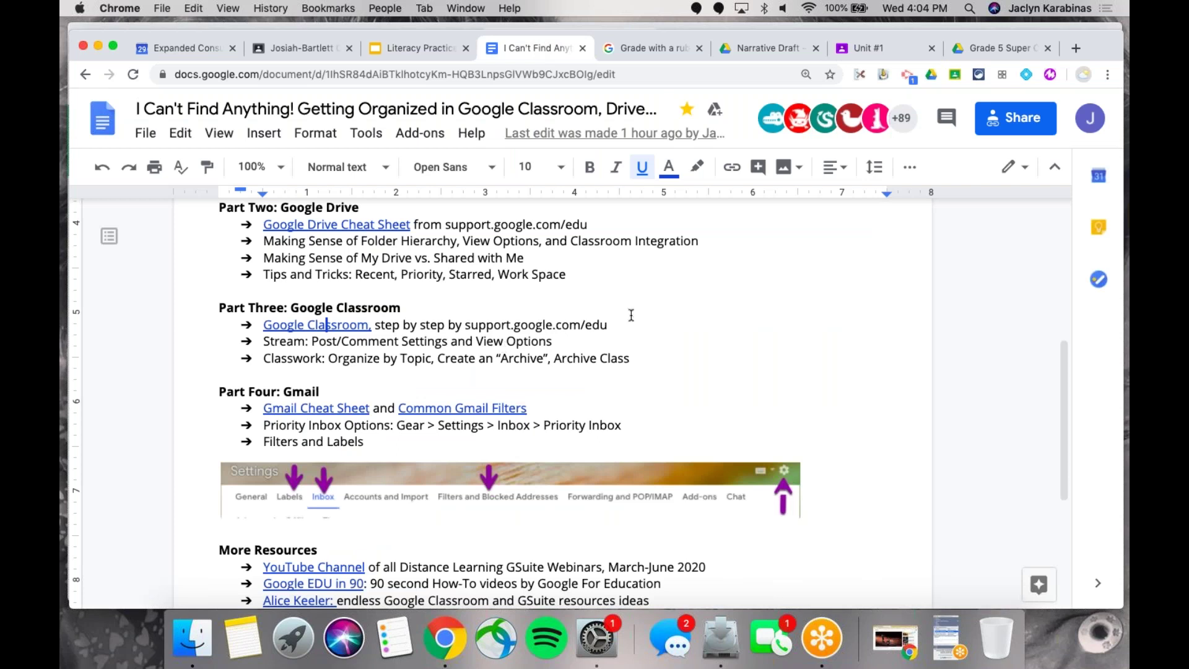
- Leave the Part Three agenda Doc and return to the Grade 5 Super Class Unit #1 classwork
click(845, 50)
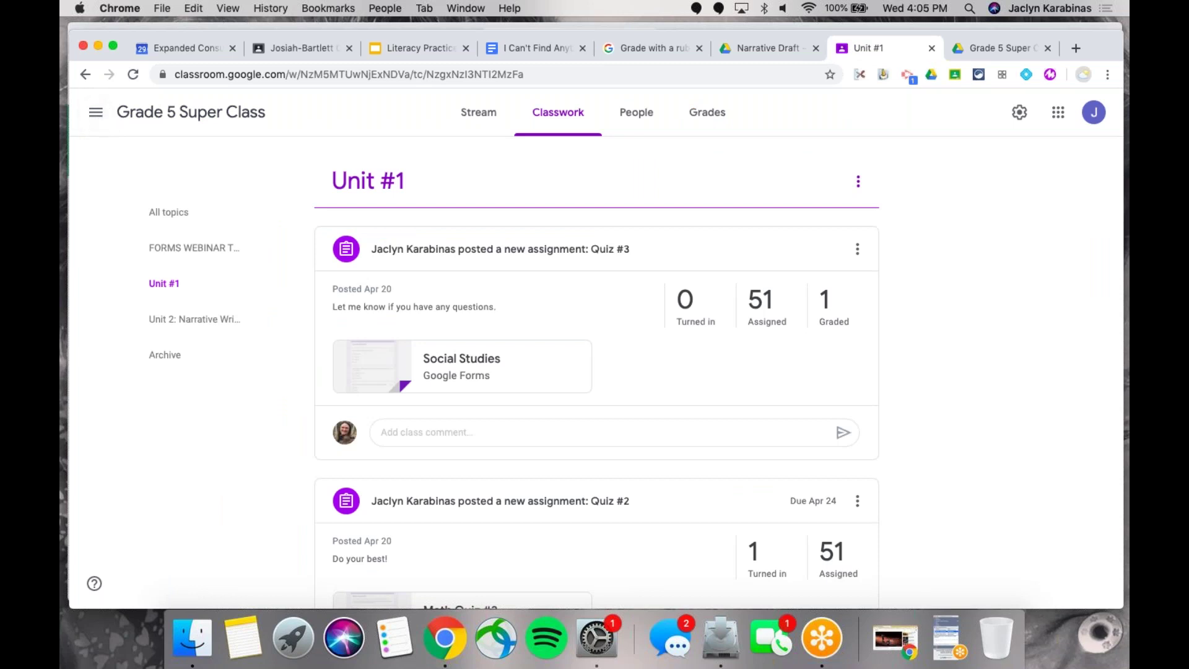
- Open Classroom Settings from the navigation drawer to show Profile and Notifications
click(96, 112)
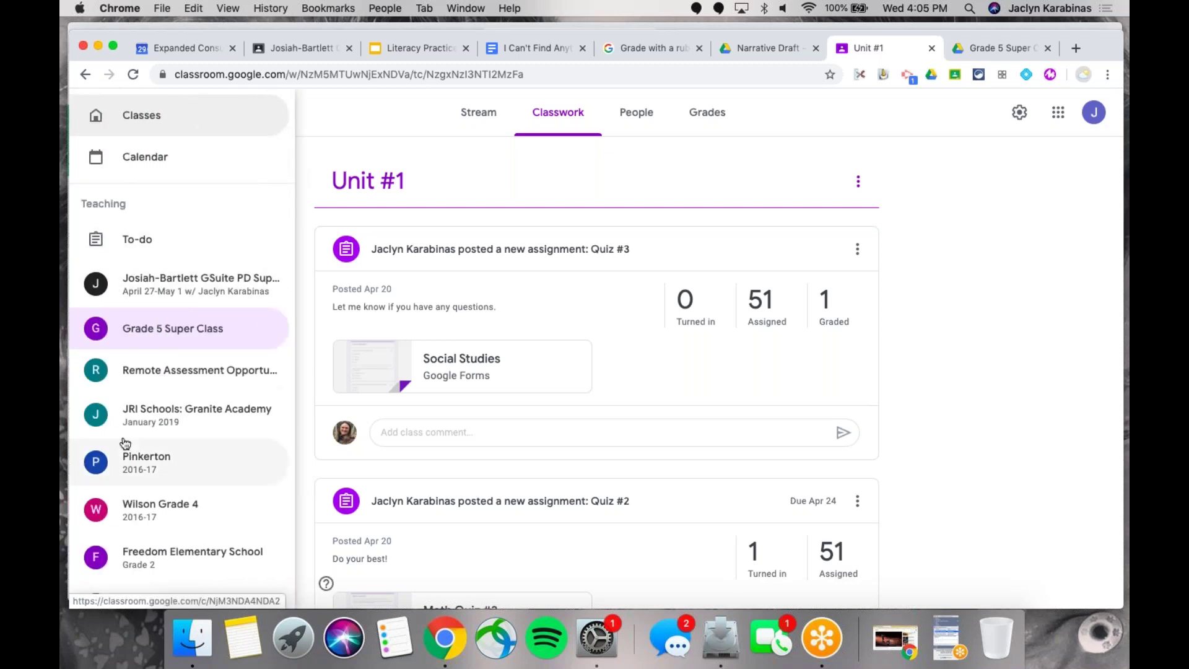
scroll(124, 443, down, 2)
scroll(136, 445, down, 3)
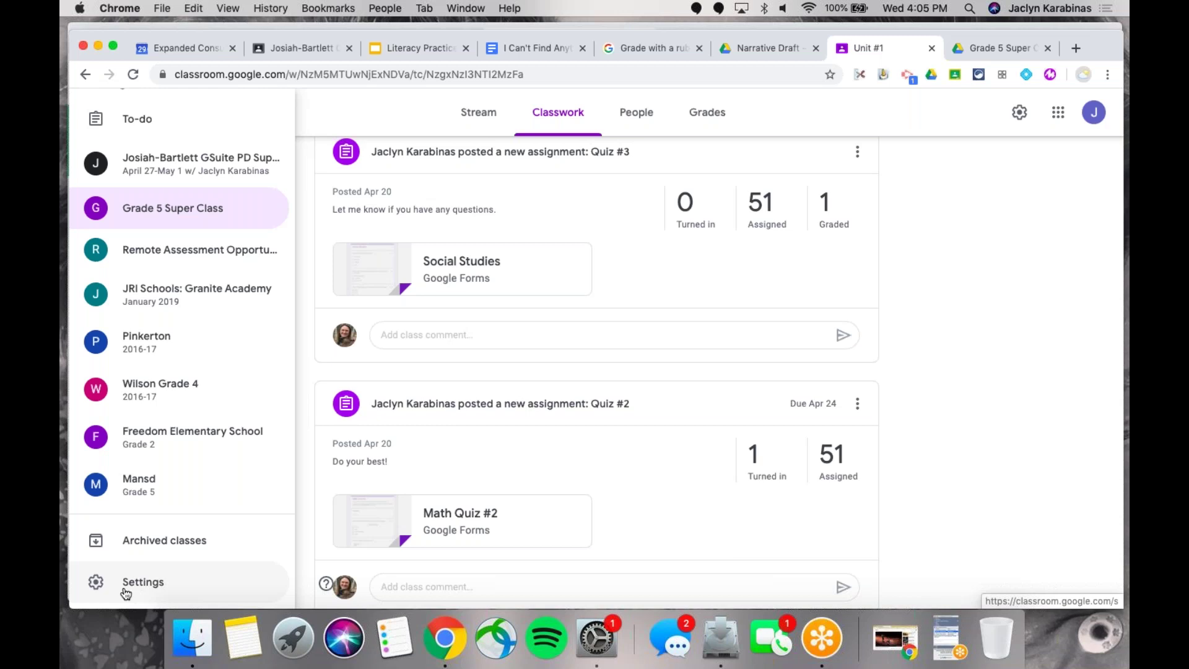
click(165, 589)
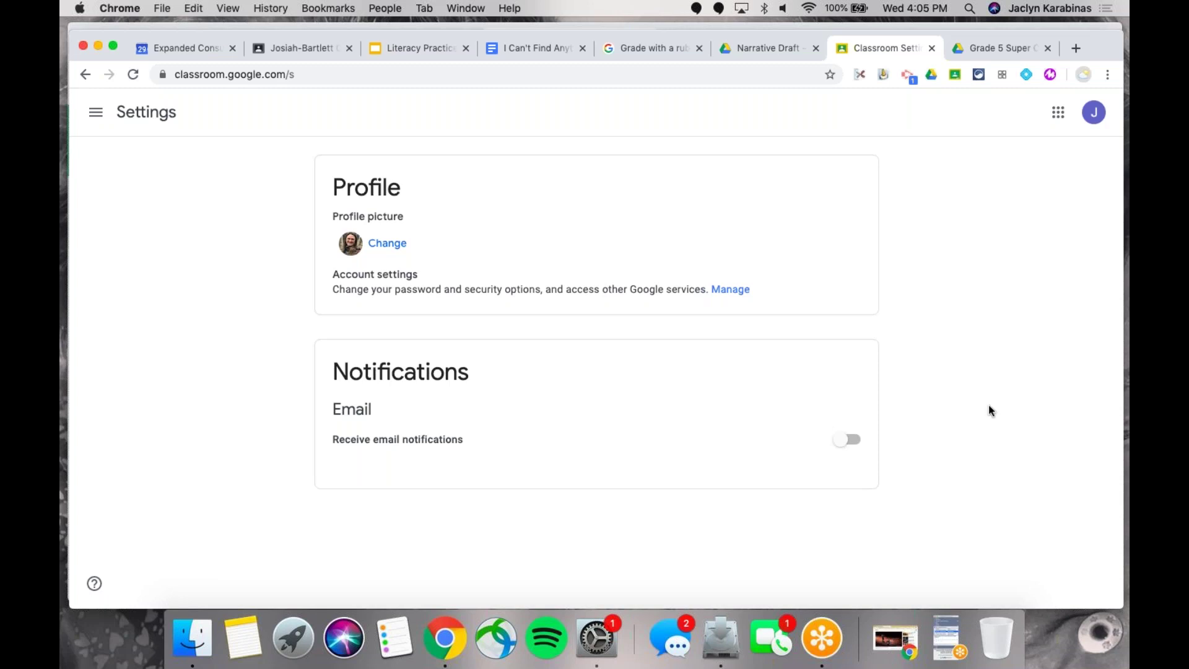
- Turn on email notifications and switch off class notifications for JRI Schools: Granite Academy
click(845, 434)
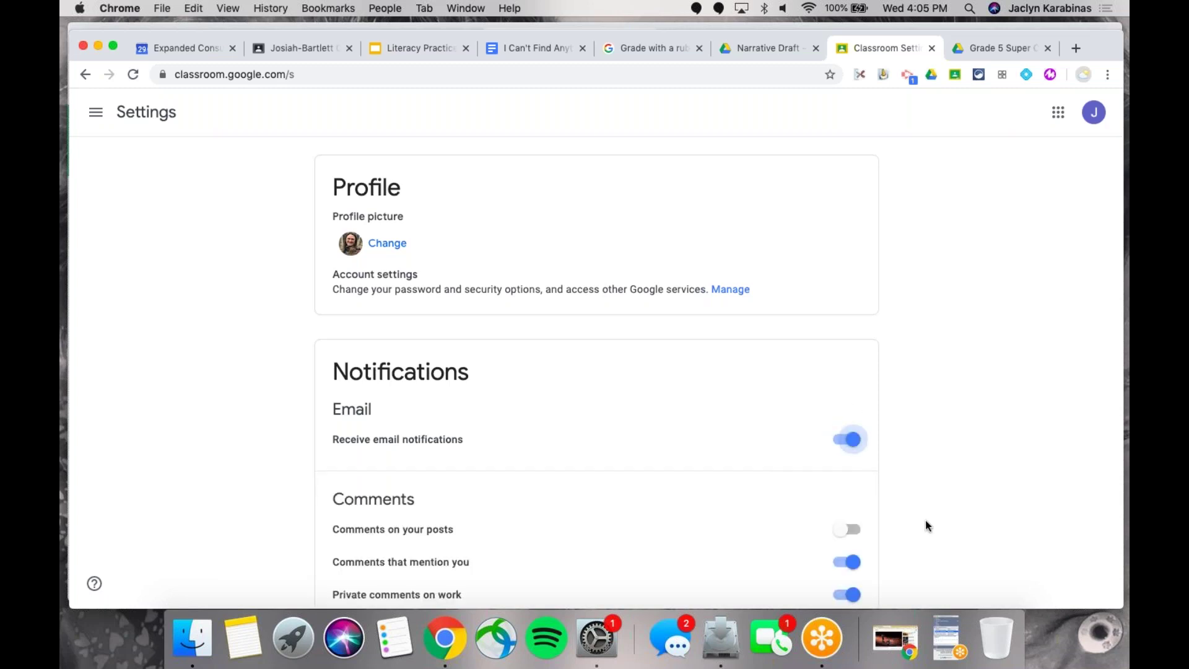
scroll(927, 526, down, 5)
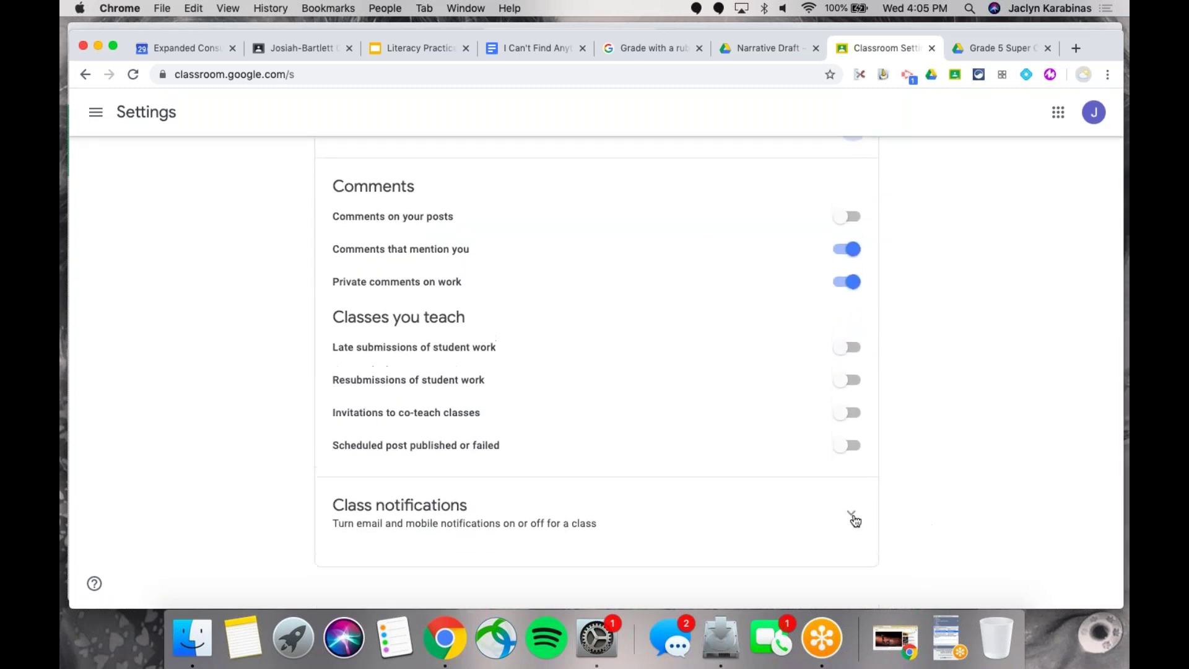
click(853, 519)
scroll(969, 532, down, 4)
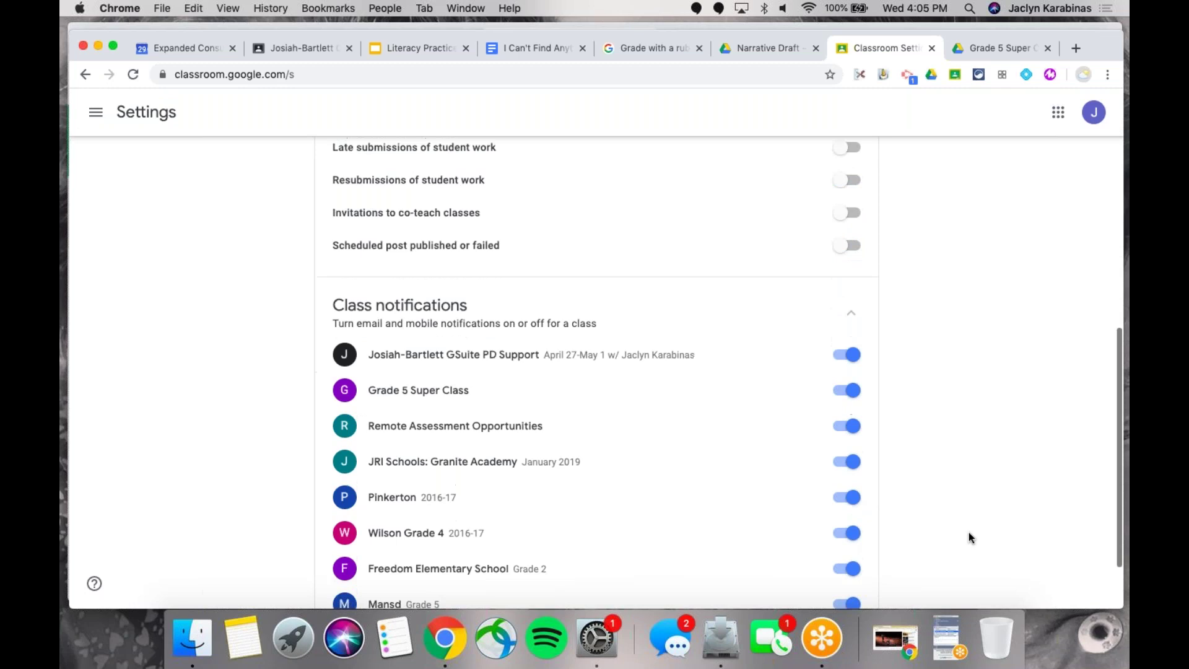
scroll(969, 533, down, 1)
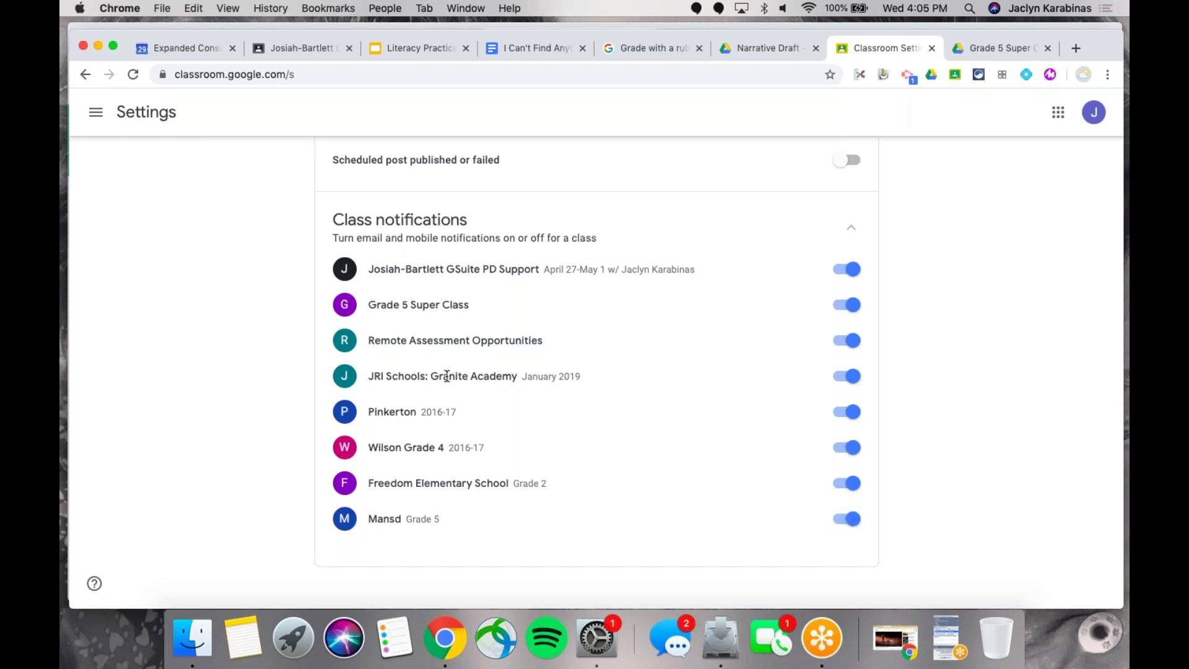
click(854, 377)
scroll(596, 372, up, 5)
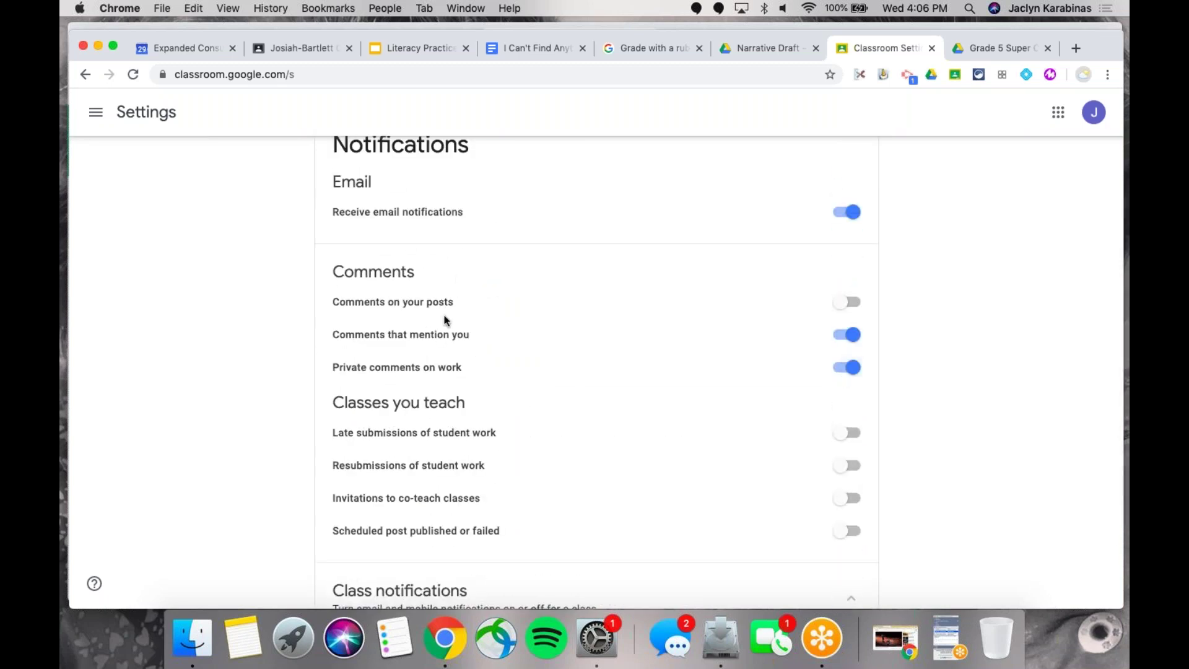
- Bring up the Google apps list
click(953, 649)
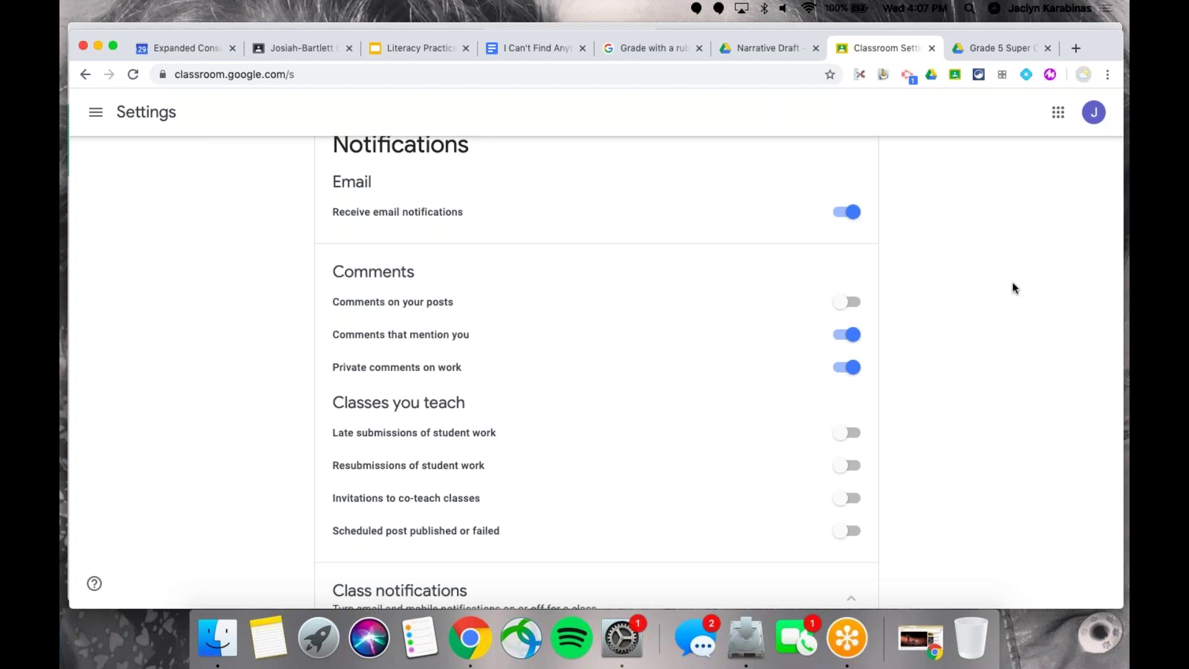
click(1058, 112)
click(1059, 113)
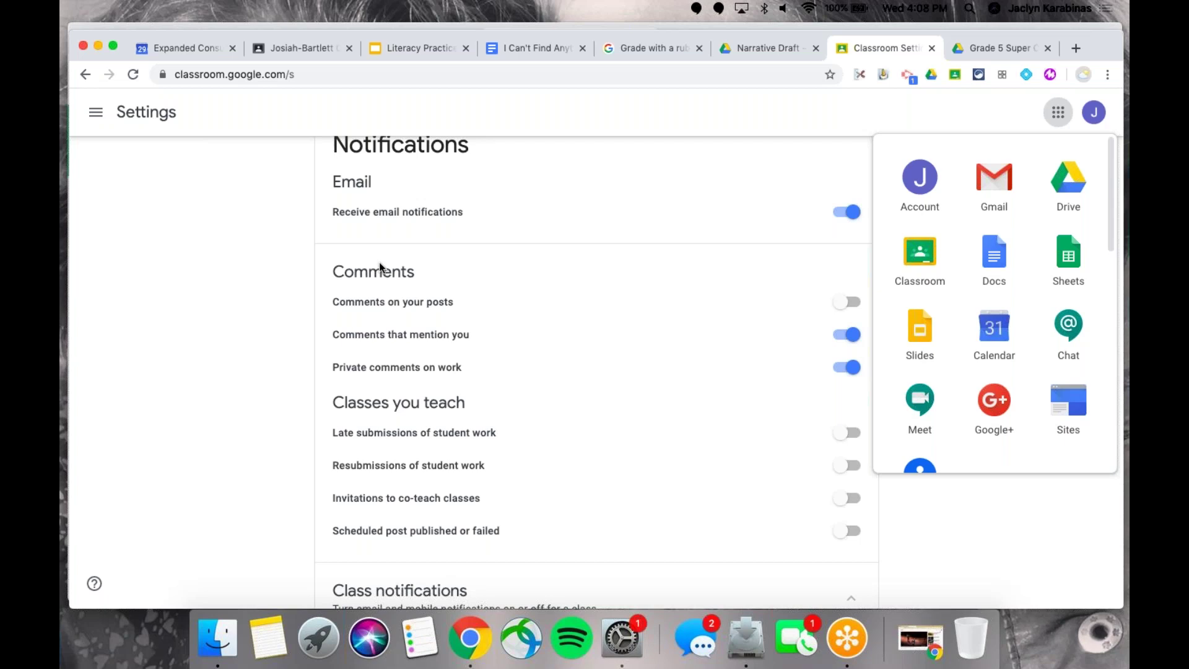
- Go back to Grade 5 Super Class classwork showing all topics, then switch to its Drive folder
click(976, 51)
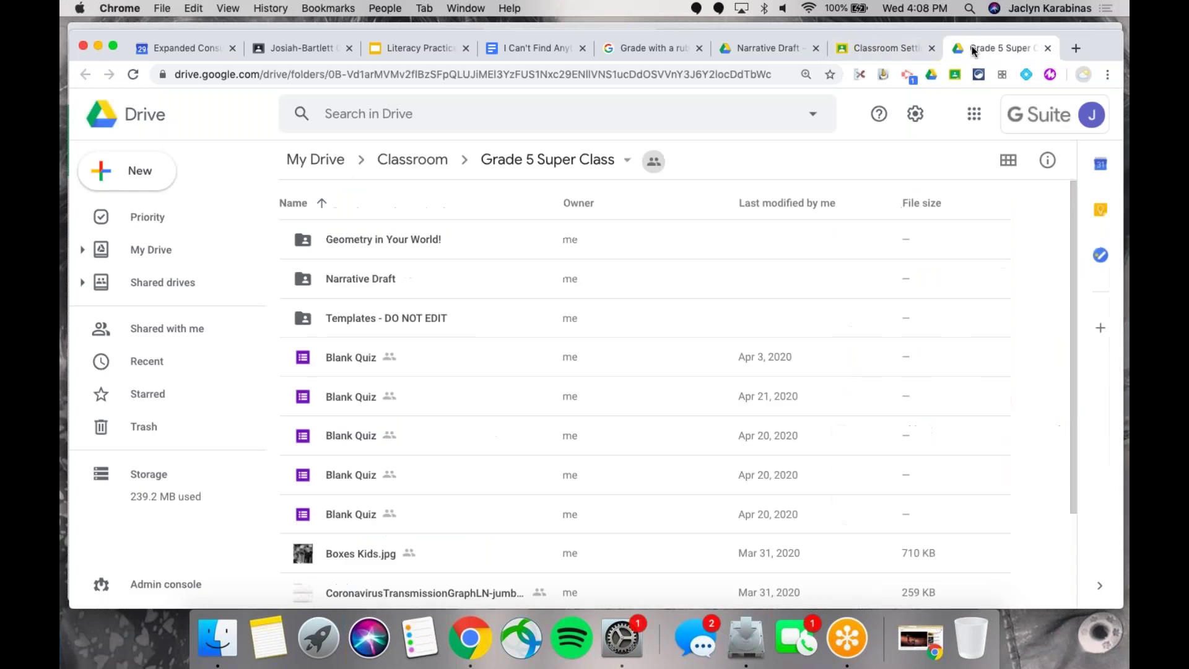
click(853, 55)
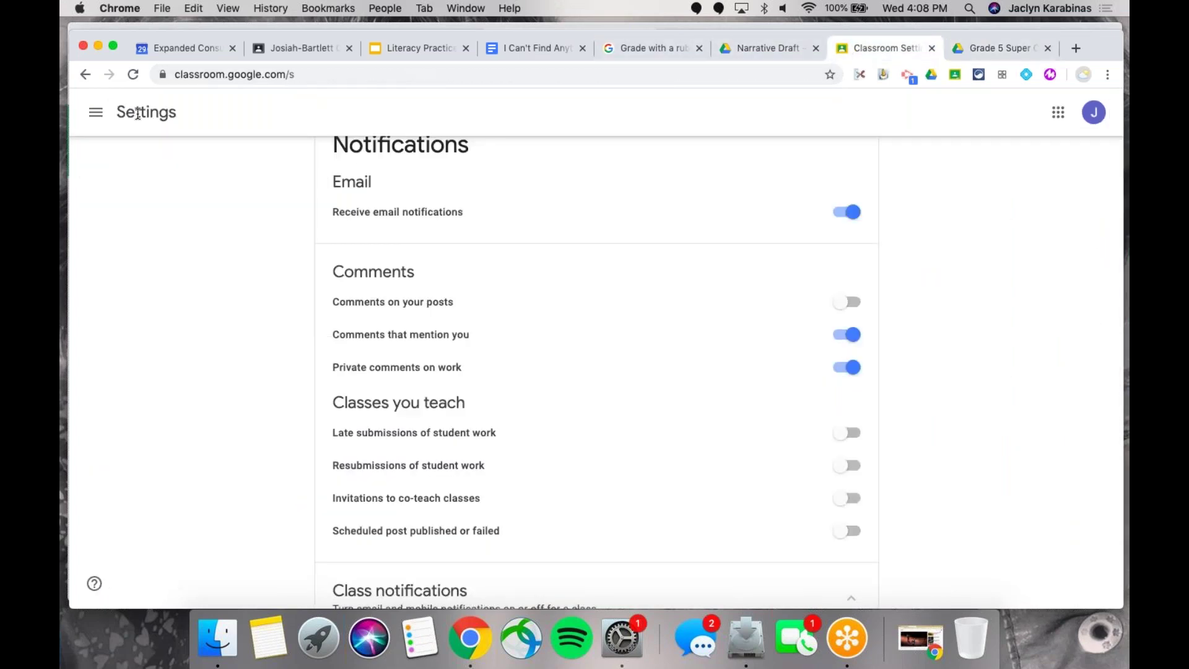
click(86, 75)
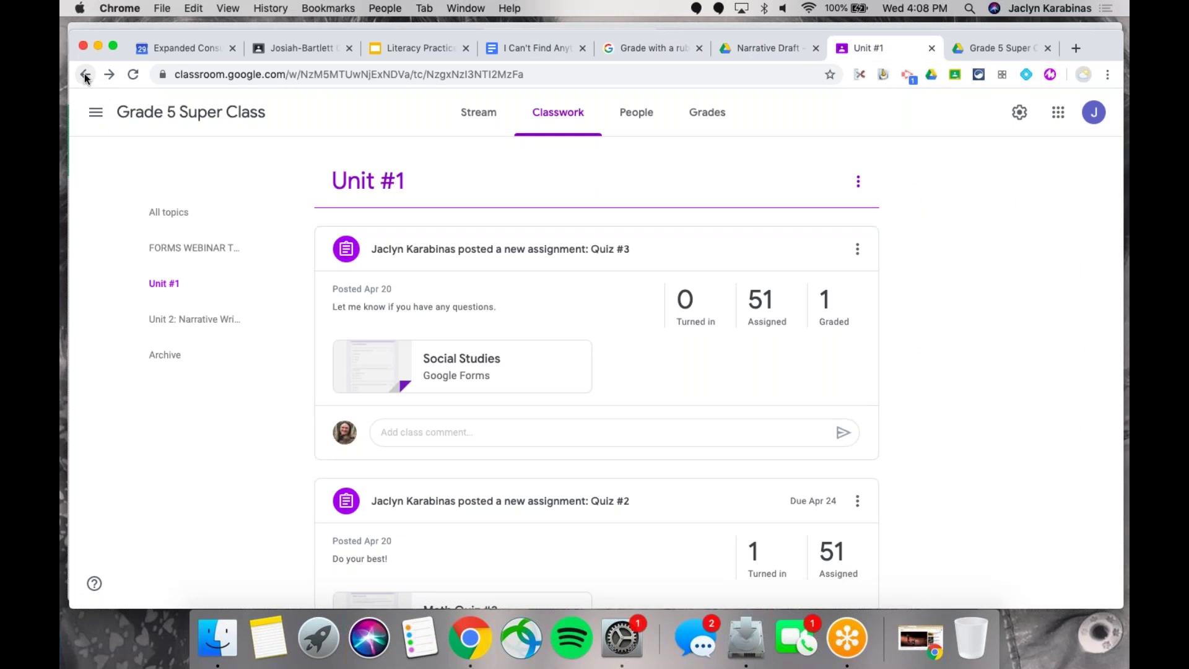
click(86, 75)
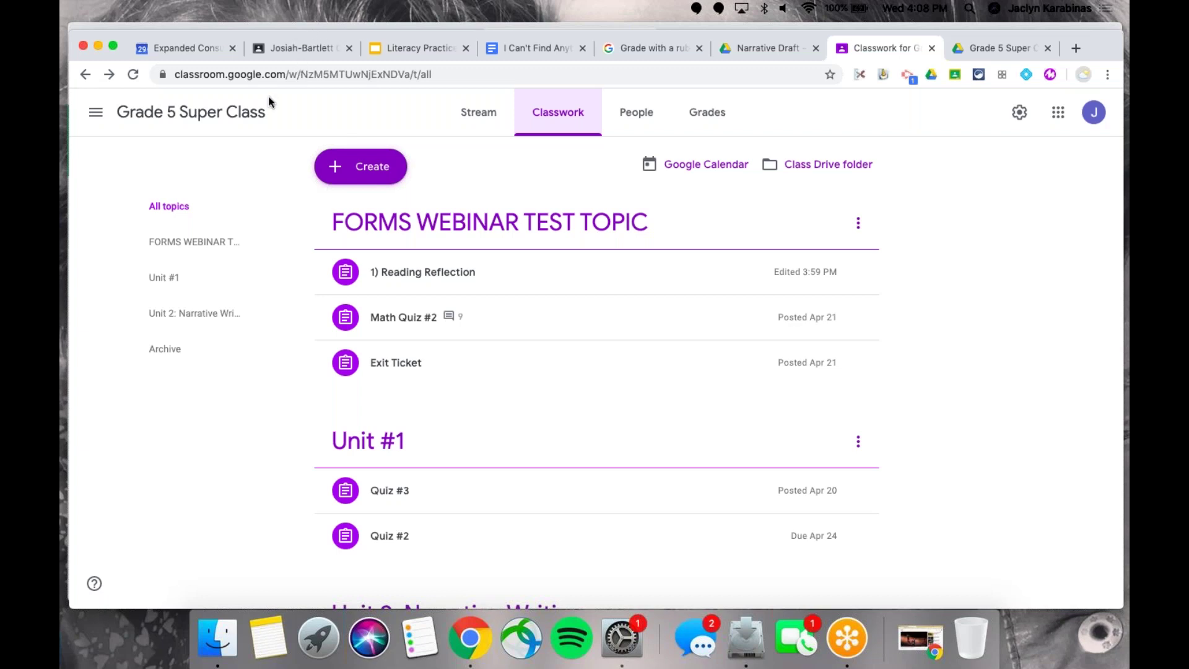
click(979, 50)
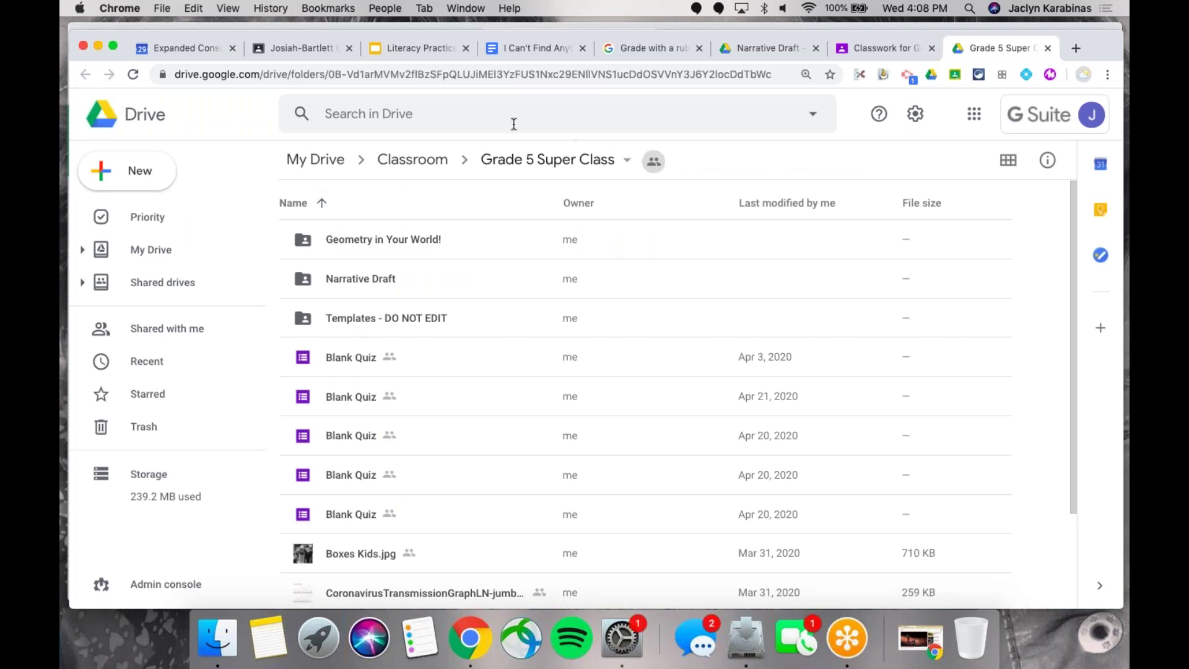
- Search Drive for 'Classroom'
click(514, 123)
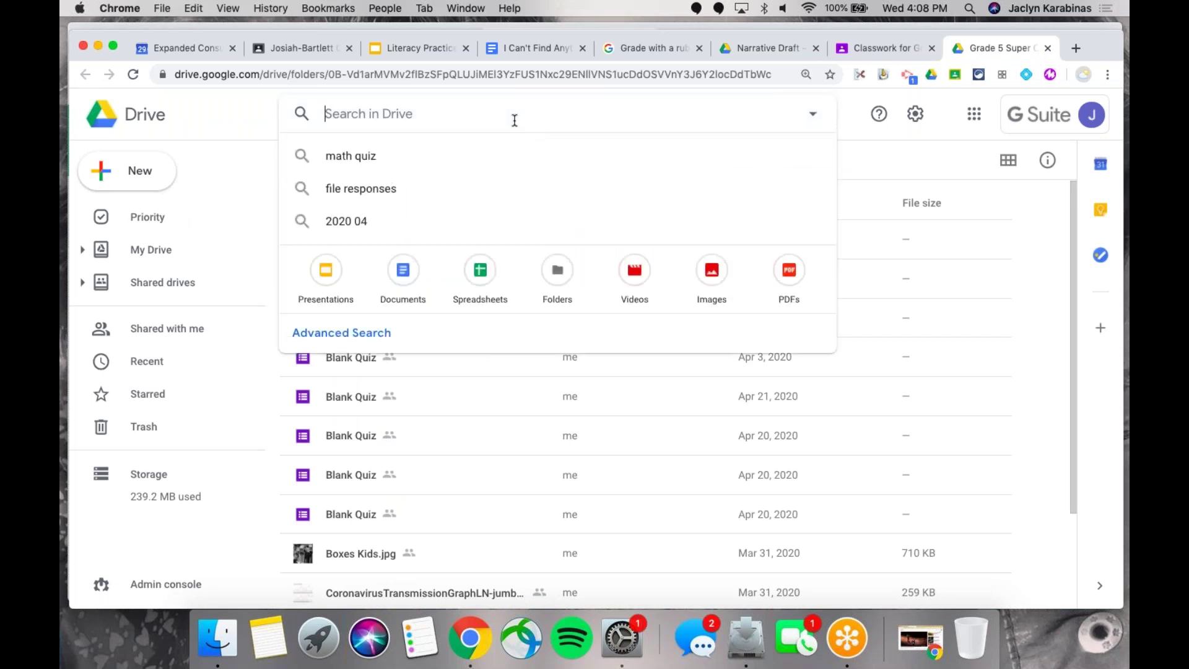
text(Clas)
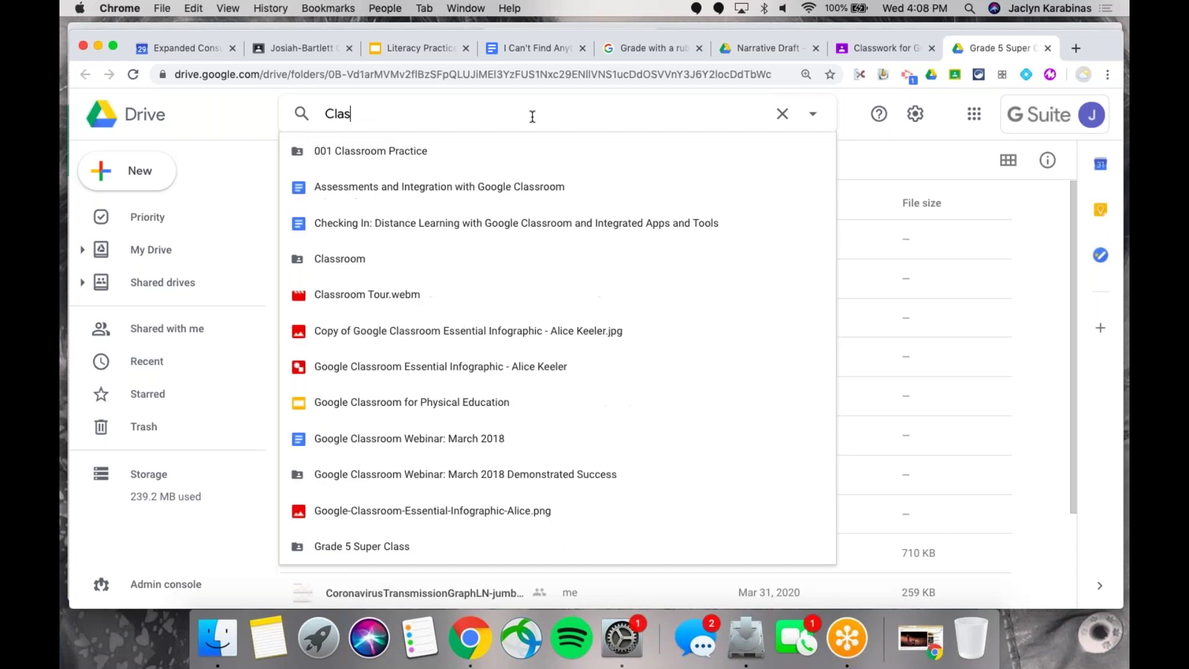
text(sroom)
key(Return)
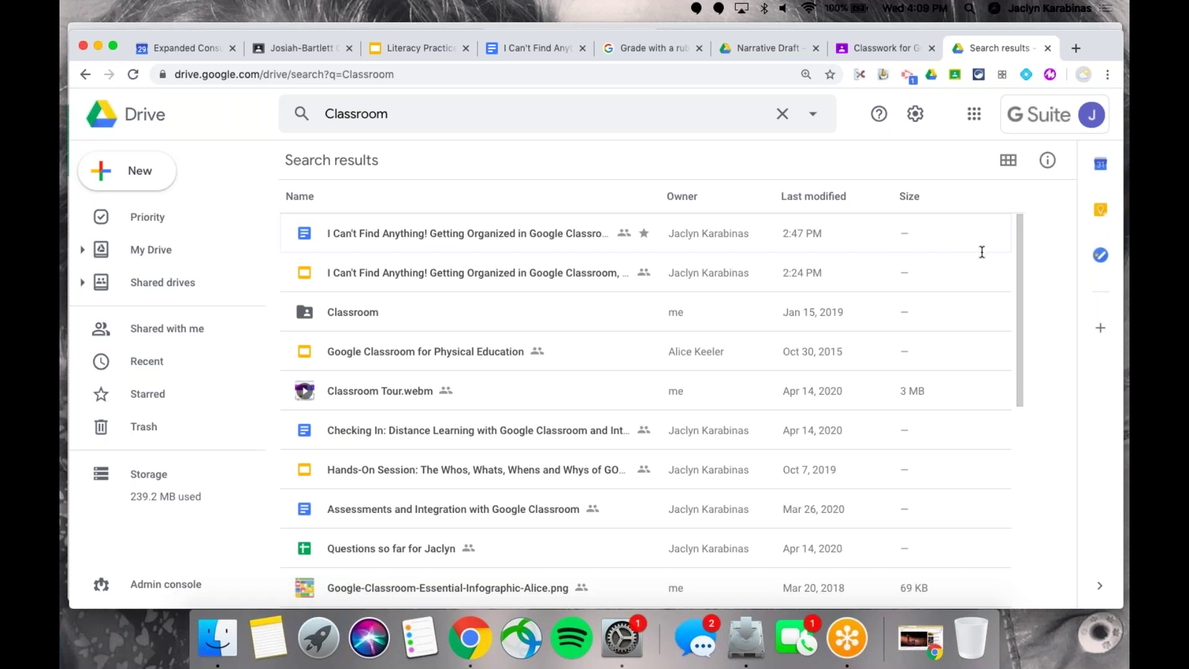
- Open Classroom Settings again from the class navigation drawer
click(850, 48)
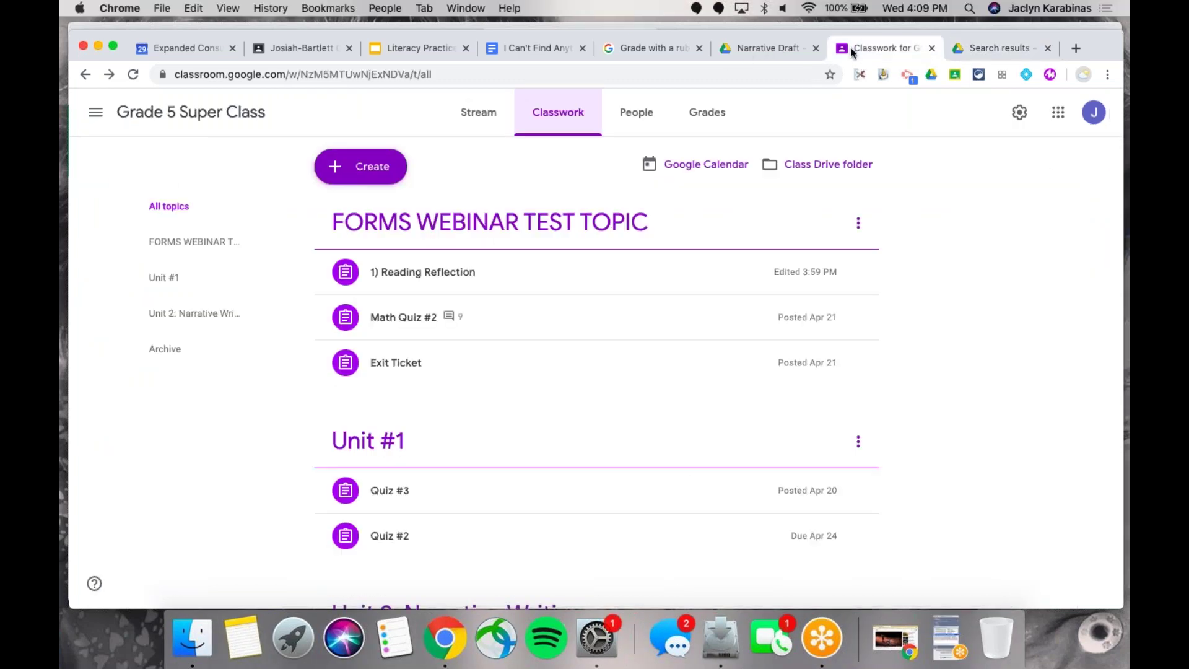
click(96, 115)
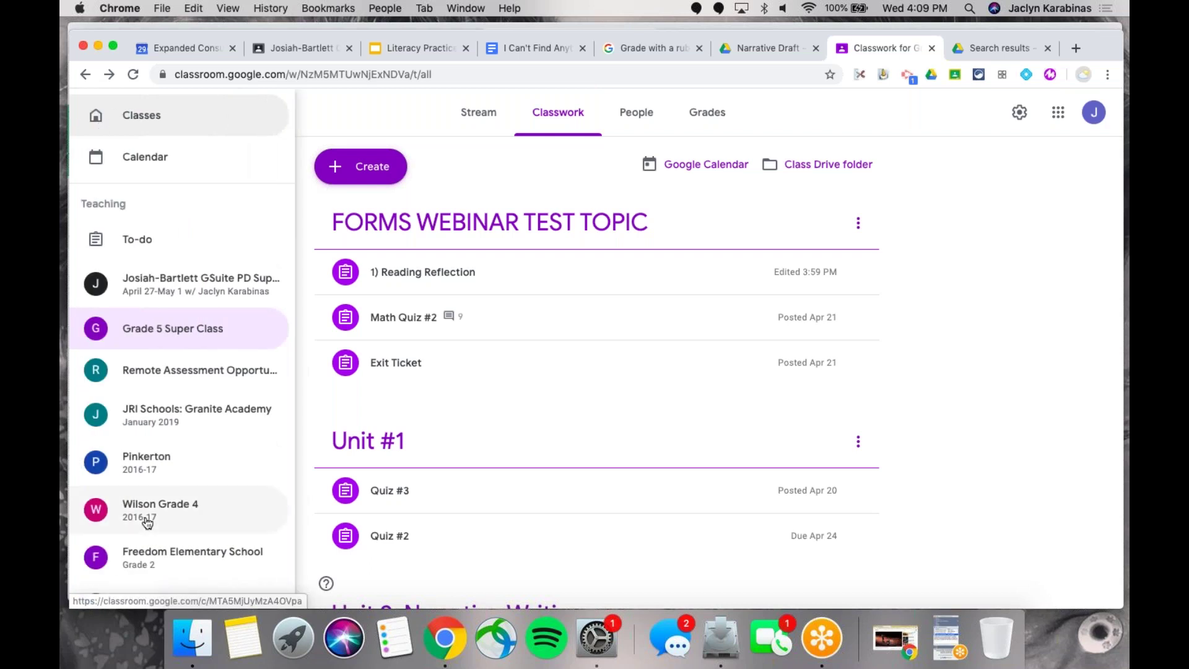
scroll(147, 522, down, 3)
click(151, 594)
scroll(753, 388, up, 2)
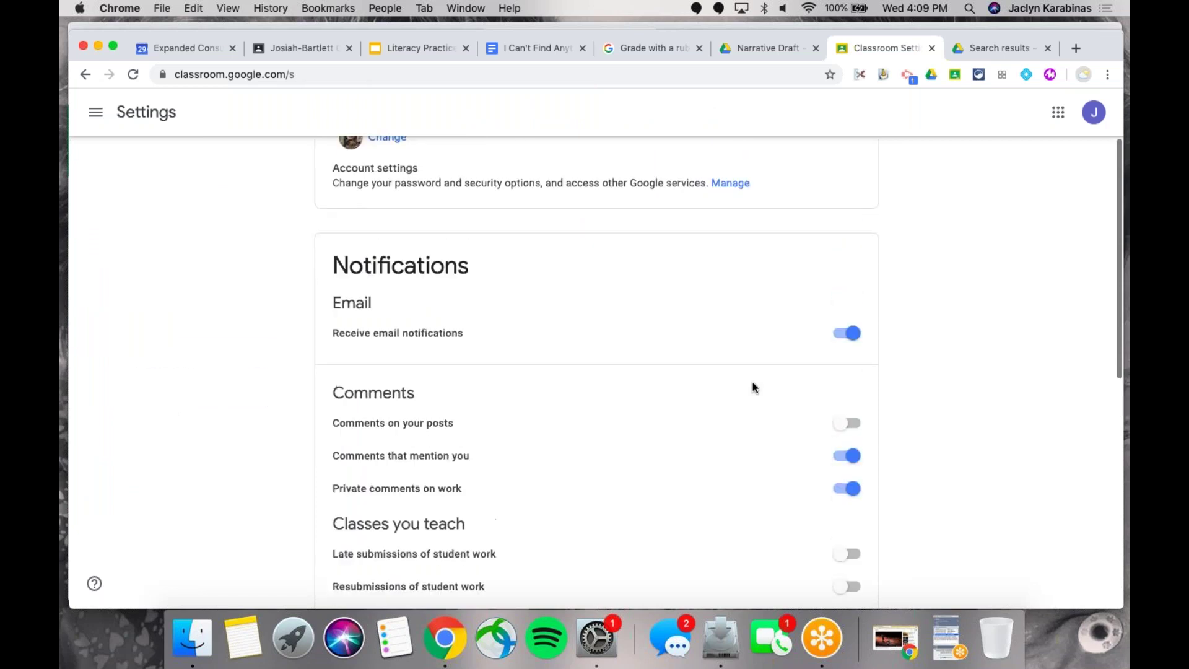
scroll(753, 388, up, 2)
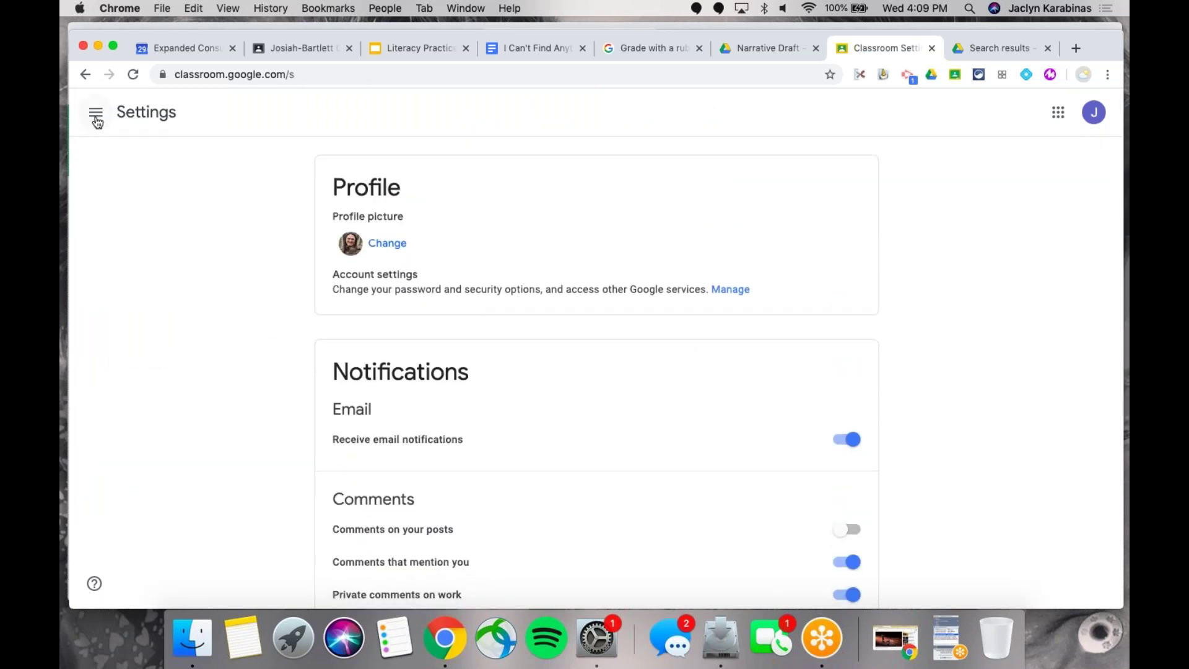
scroll(628, 461, down, 3)
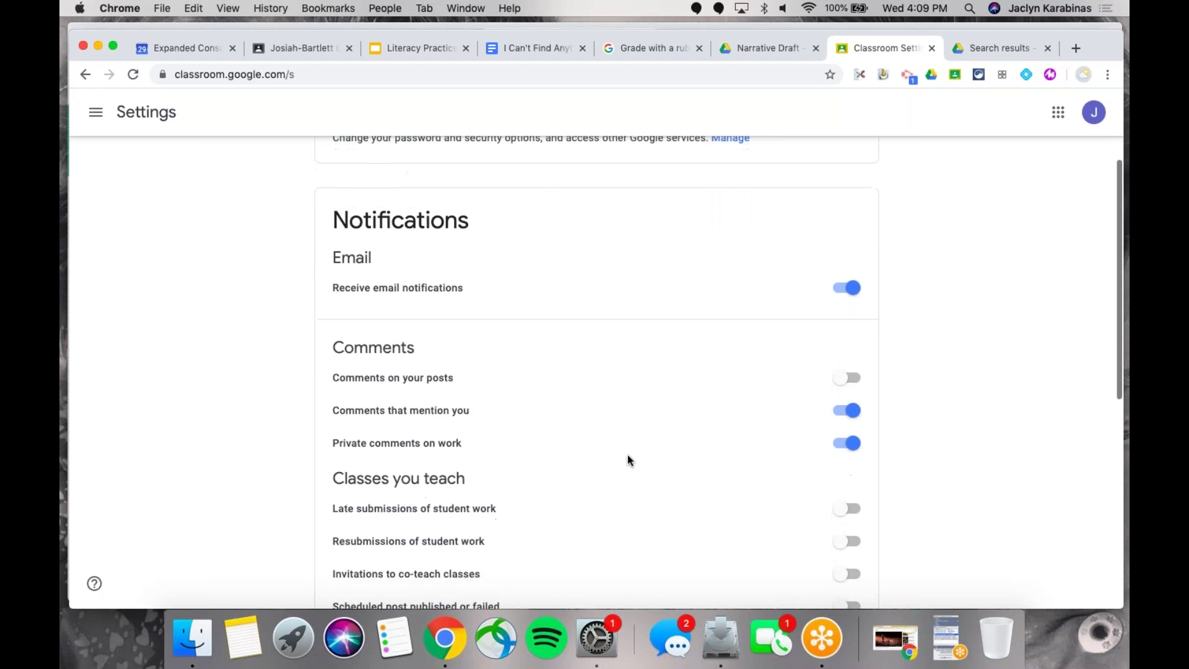
- Toggle email notifications off and back on, then review Comments, Classes you teach and Class notifications
click(852, 288)
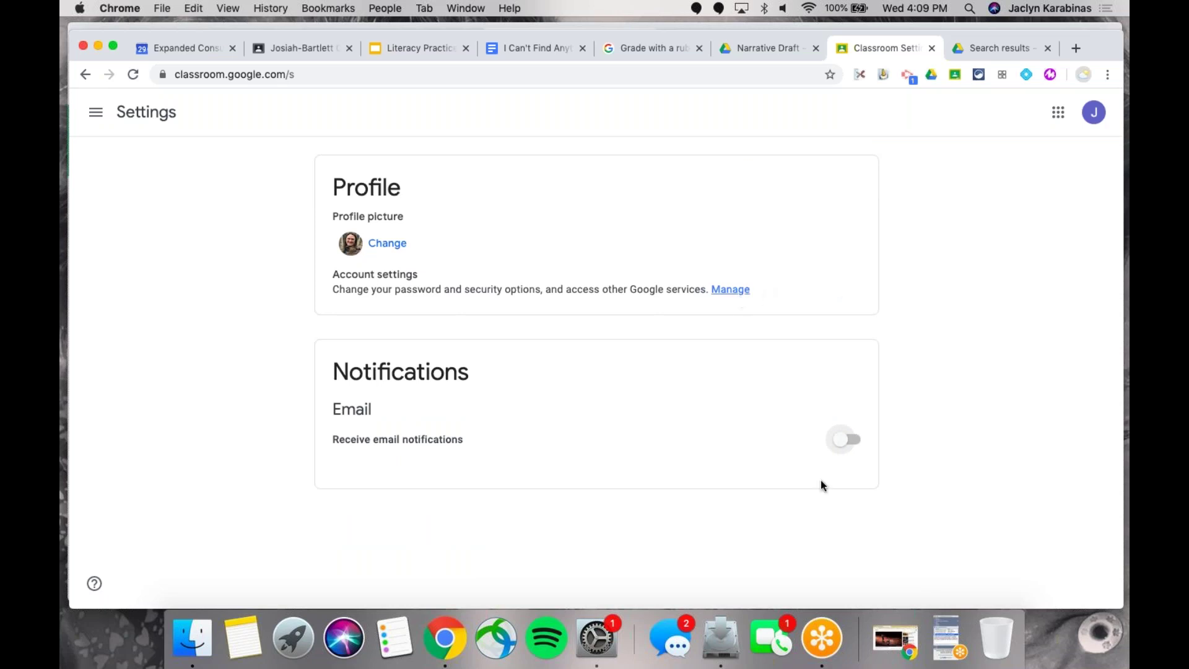
click(843, 440)
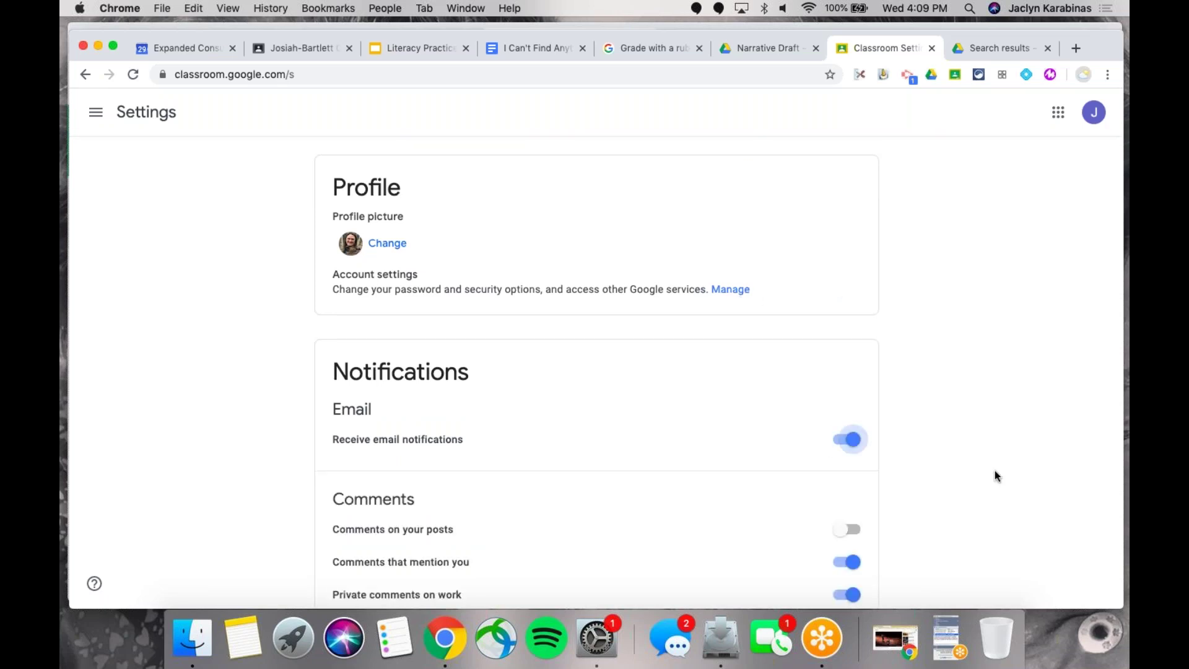
scroll(995, 470, down, 7)
scroll(995, 471, down, 3)
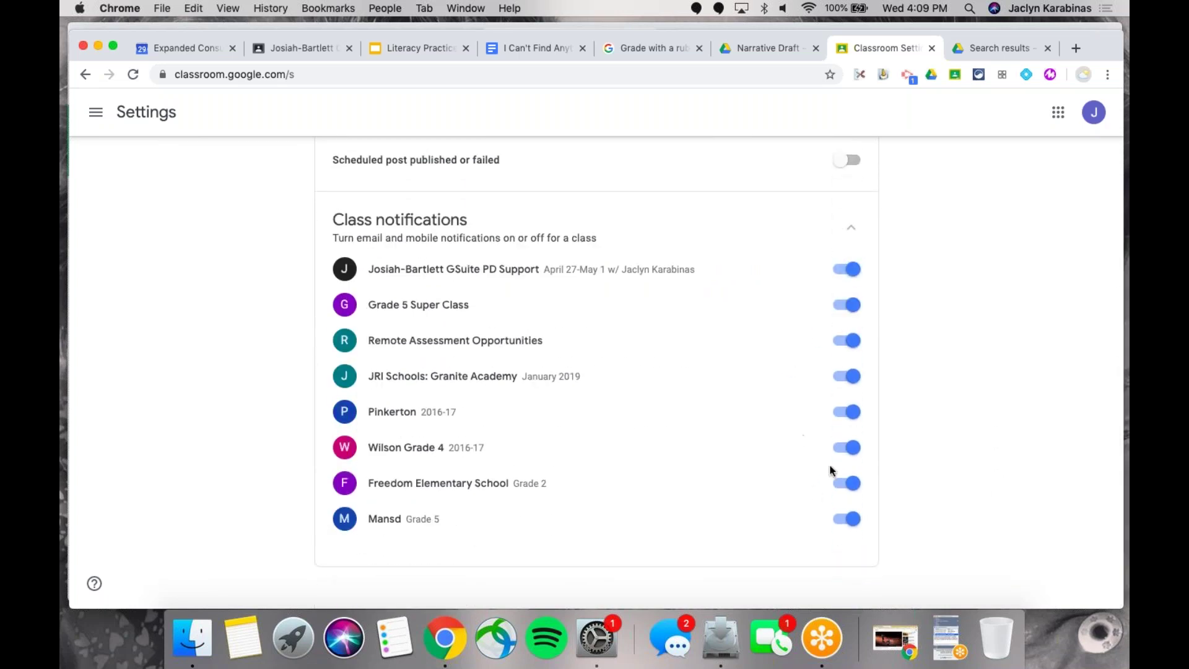
scroll(835, 366, up, 4)
scroll(835, 365, up, 4)
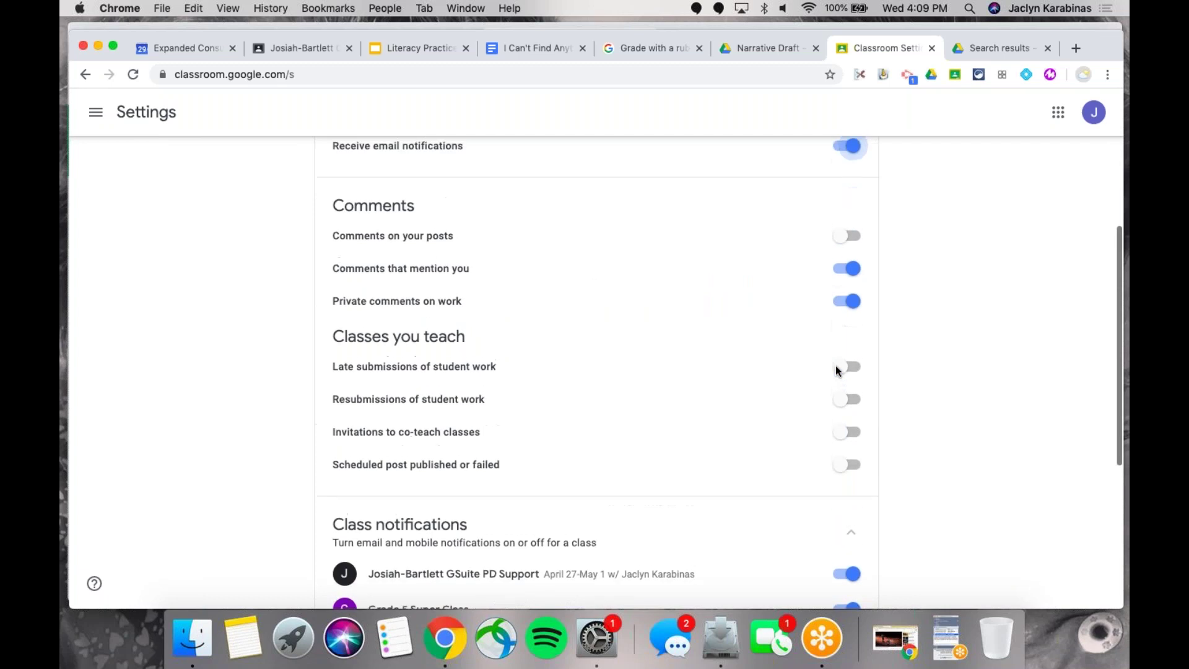
scroll(389, 315, down, 1)
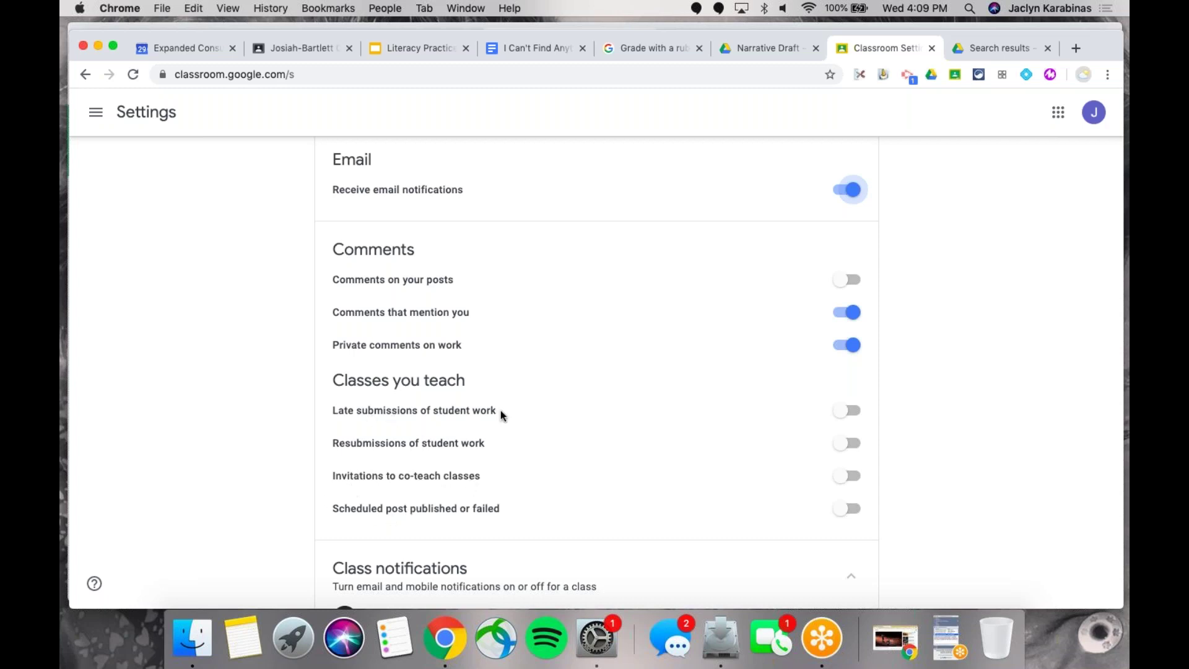
scroll(622, 474, down, 2)
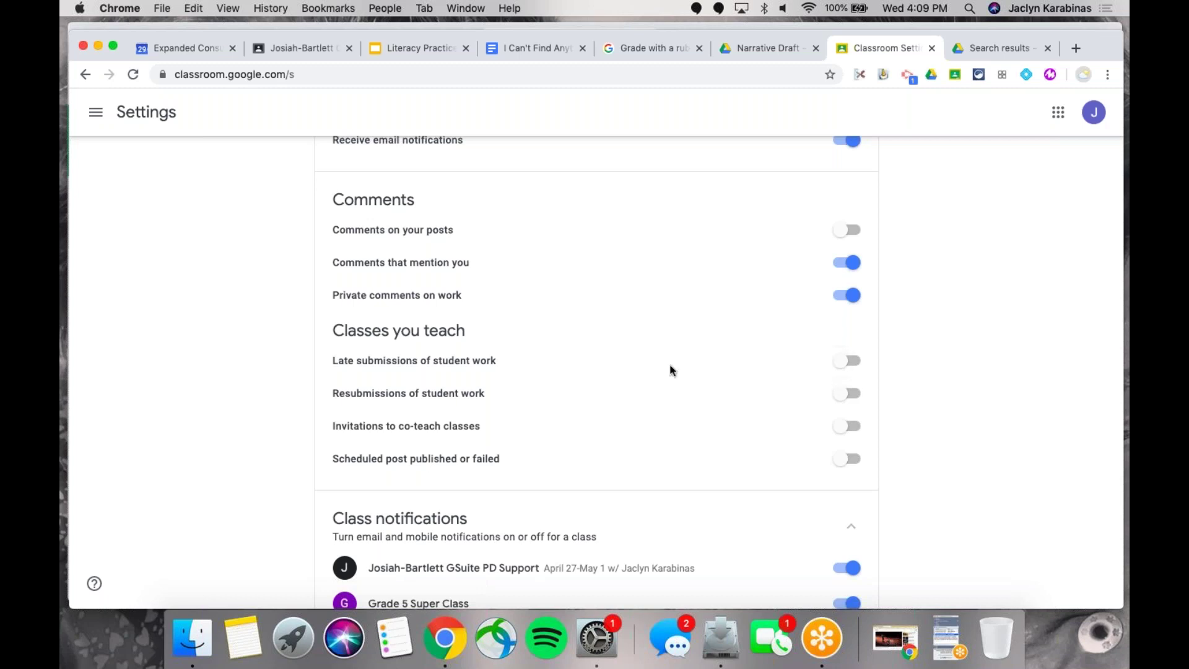
scroll(671, 371, up, 1)
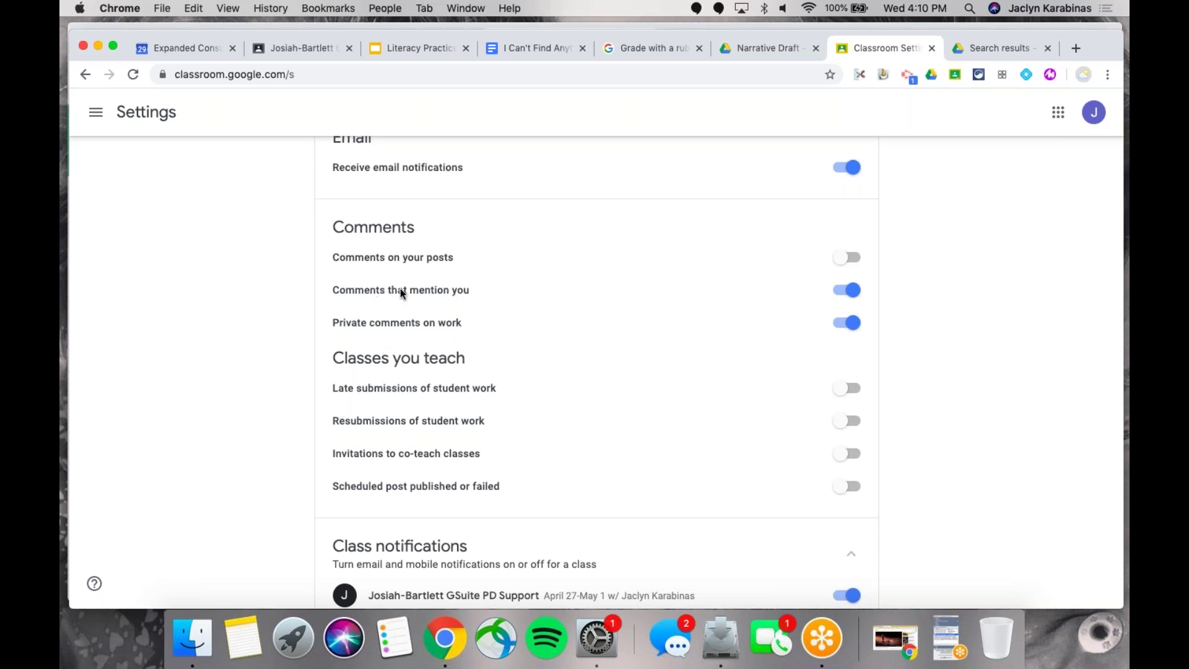
- Start a reply to the student's Gmail question in the PD Support stream, zoomed to 150%
click(288, 51)
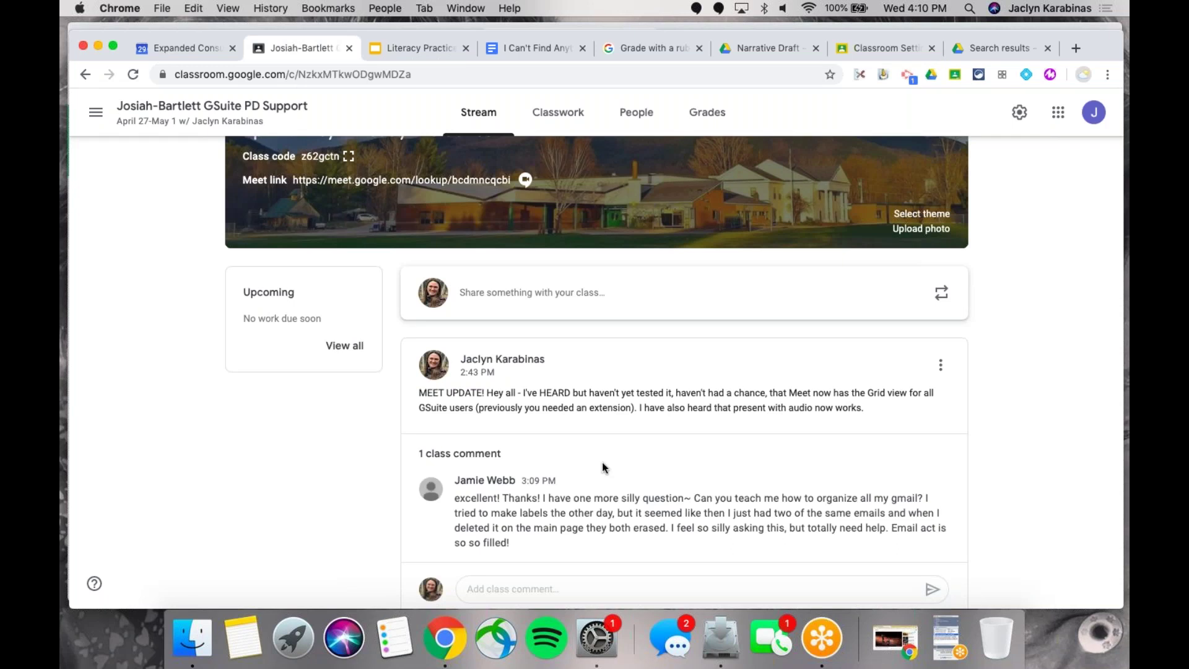
scroll(605, 468, down, 3)
scroll(605, 467, up, 5)
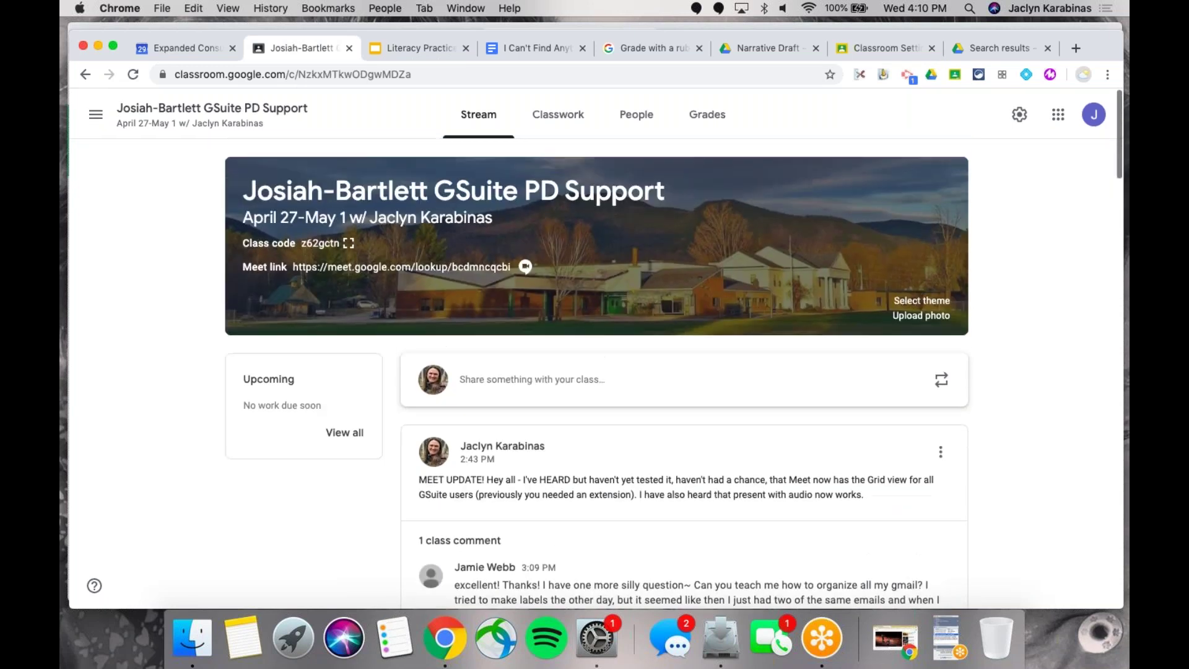
scroll(674, 372, down, 6)
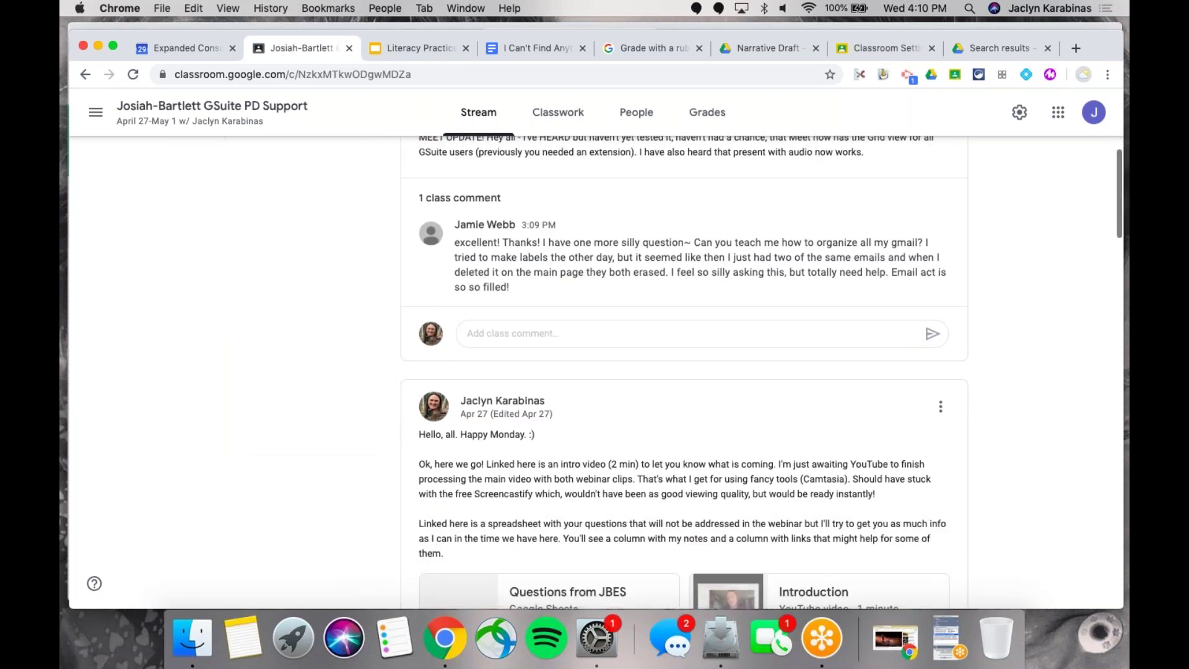
scroll(755, 380, up, 2)
click(921, 357)
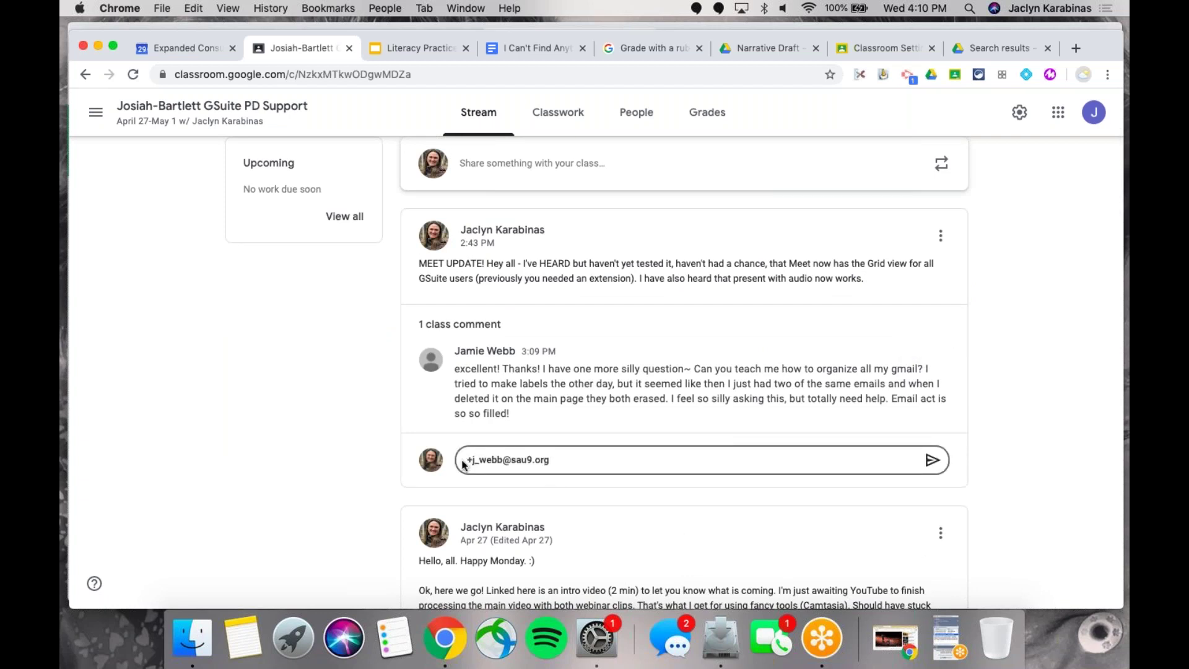
key(super+equal)
key(super+equal)
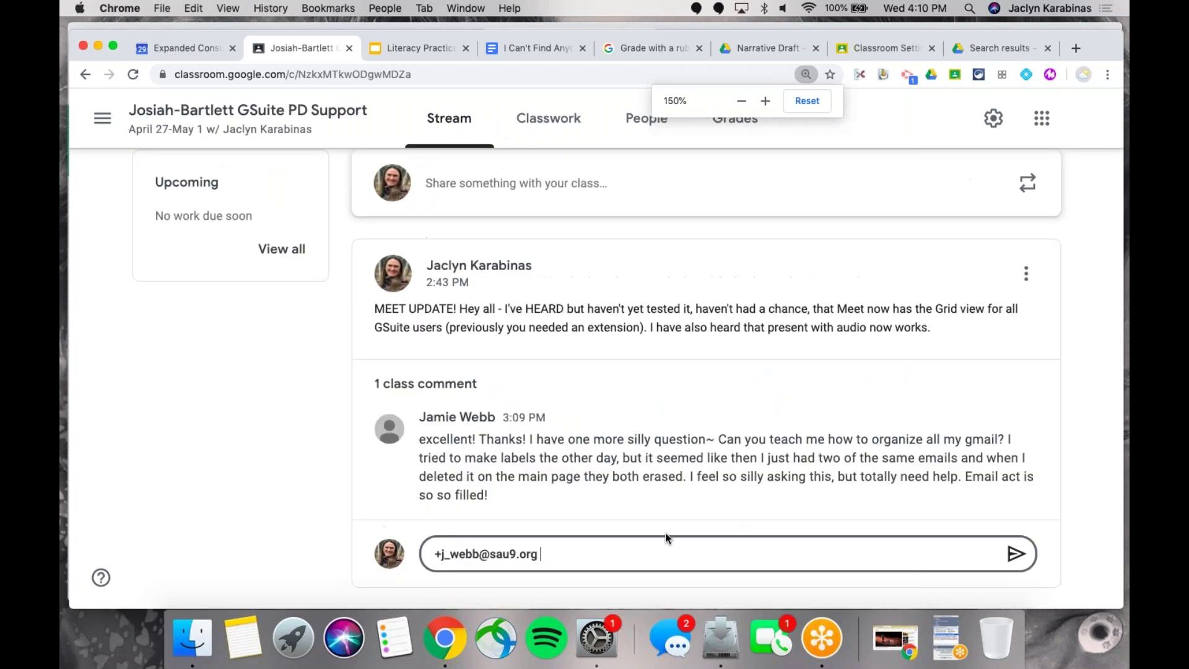
key(super+equal)
scroll(598, 344, down, 10)
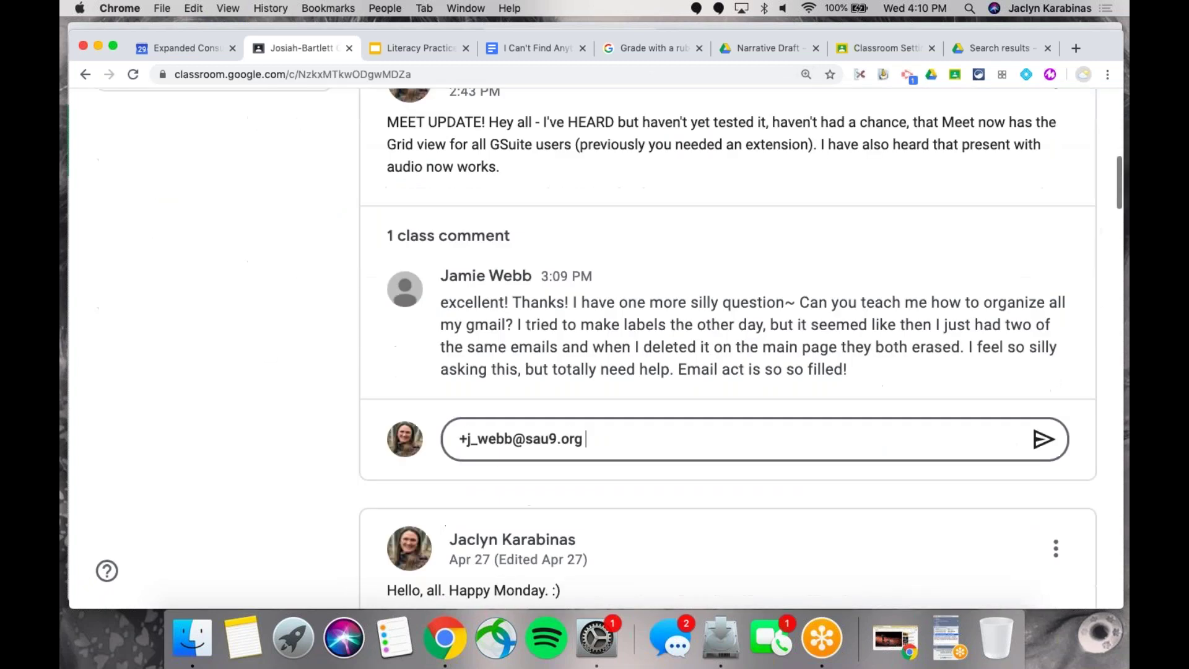
scroll(597, 349, down, 1)
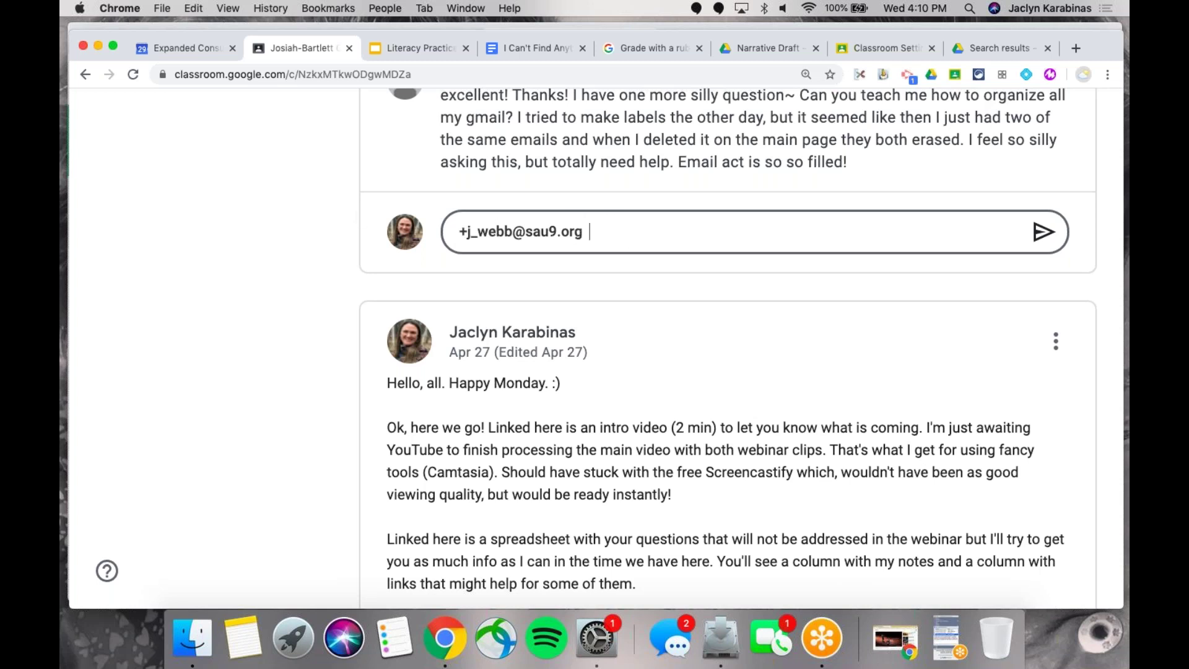
- Add a second student mention to the reply, then delete it
text(+jacly)
click(684, 193)
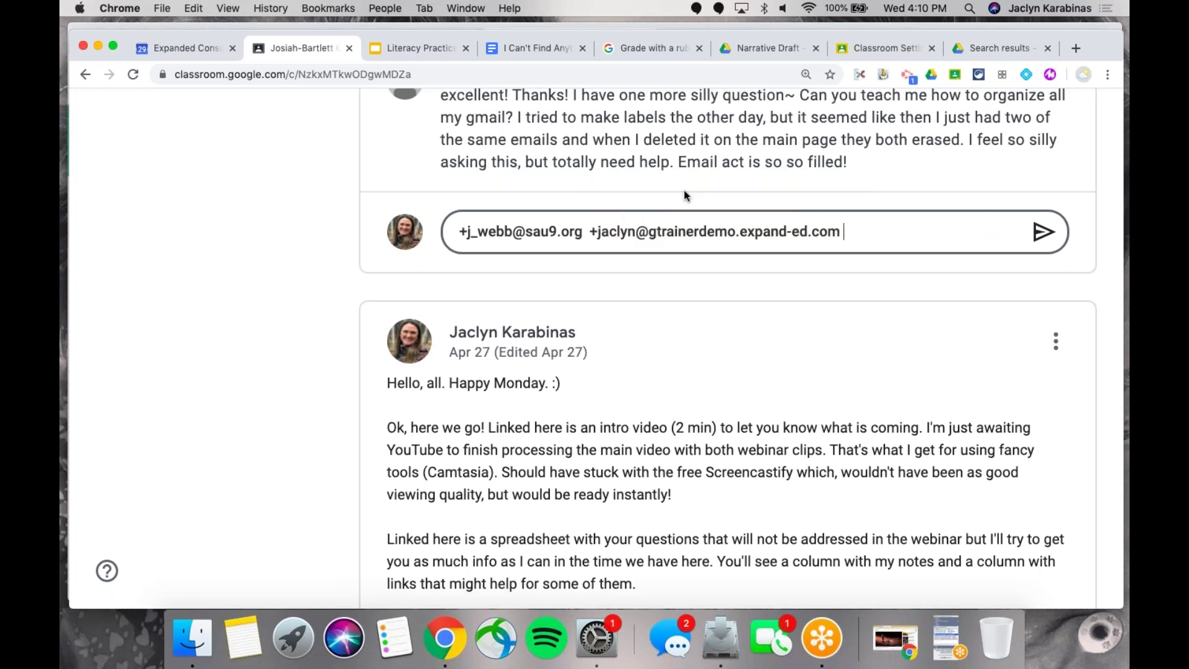
drag(864, 233, 589, 233)
key(BackSpace)
text(+j_)
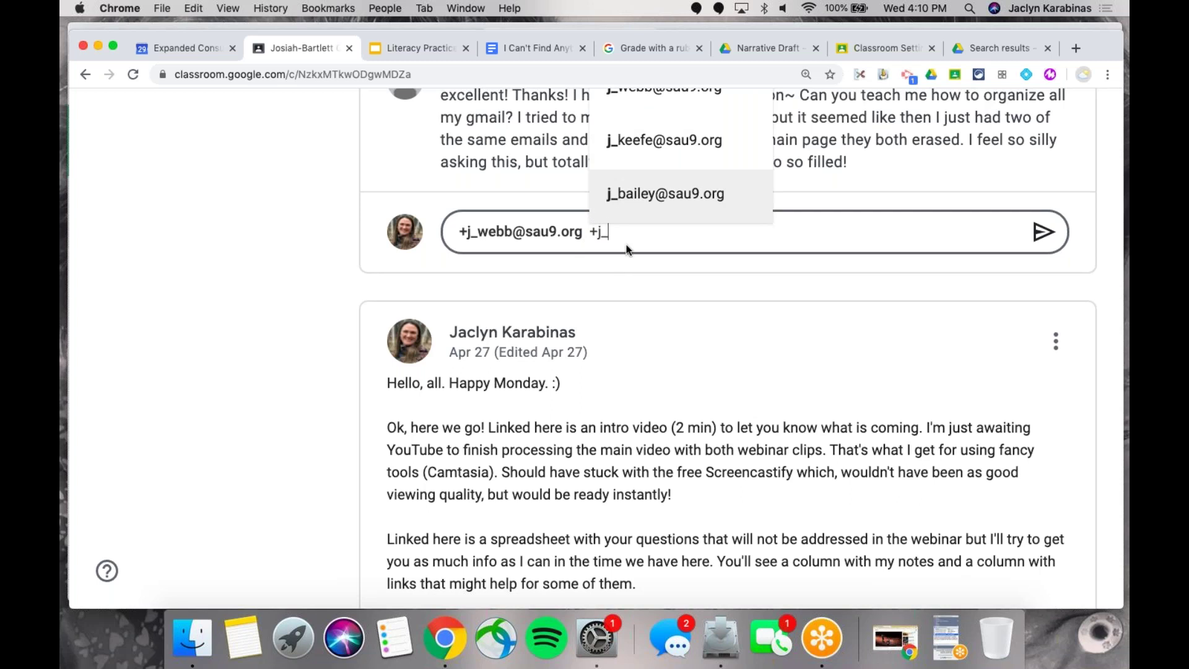
key(BackSpace)
key(BackSpace)
key(BackSpace)
- Zoom the page back to 125% and show the class navigation drawer
scroll(627, 249, up, 3)
scroll(627, 249, up, 10)
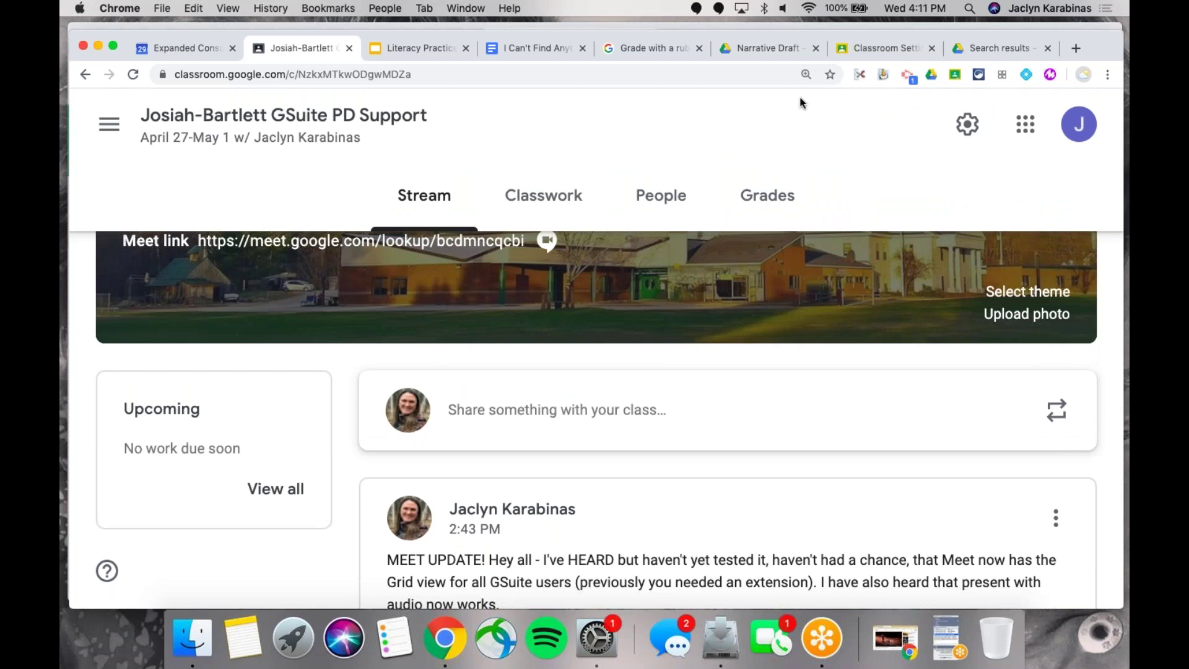
key(super+minus)
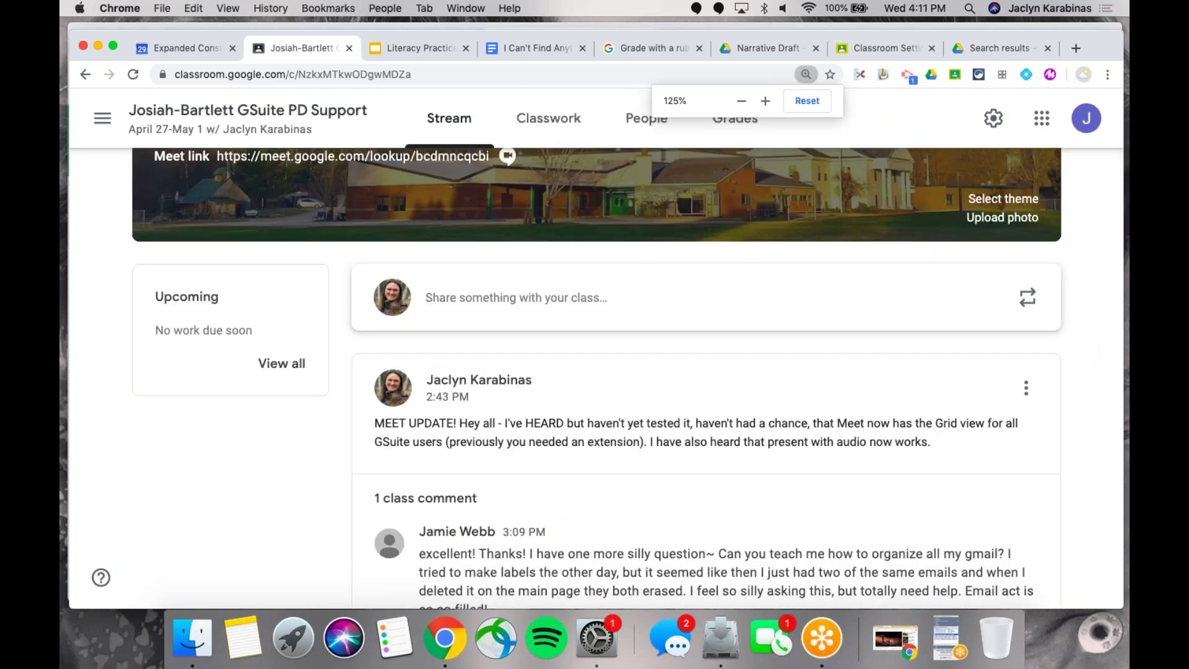
click(99, 121)
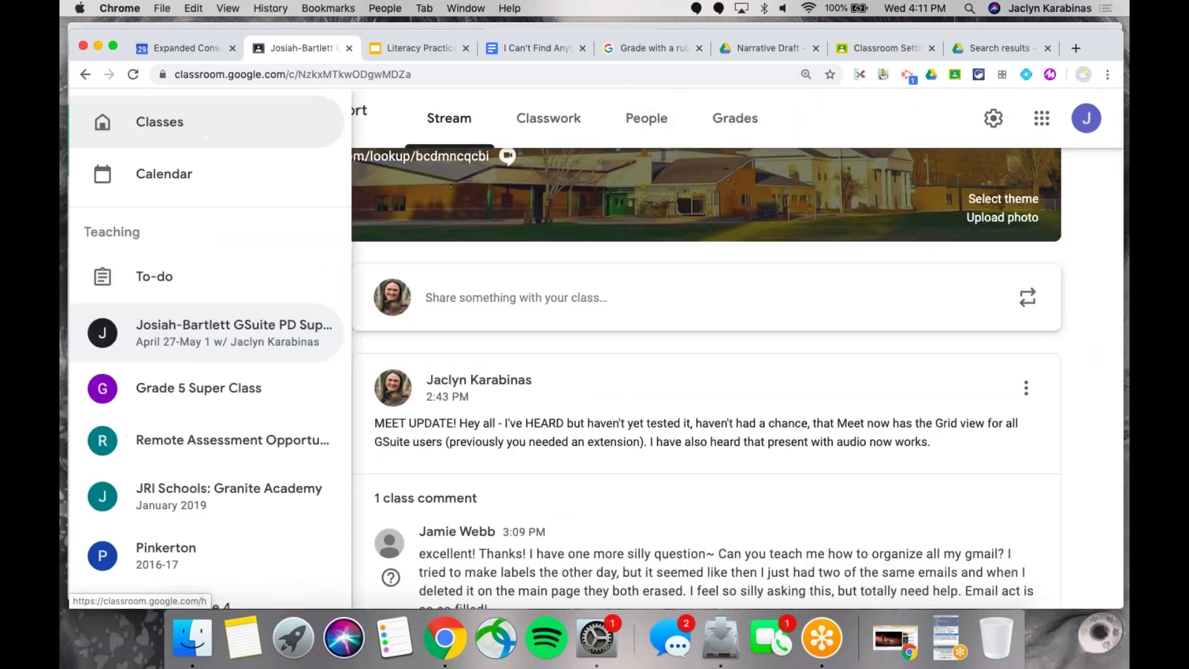
scroll(159, 438, down, 5)
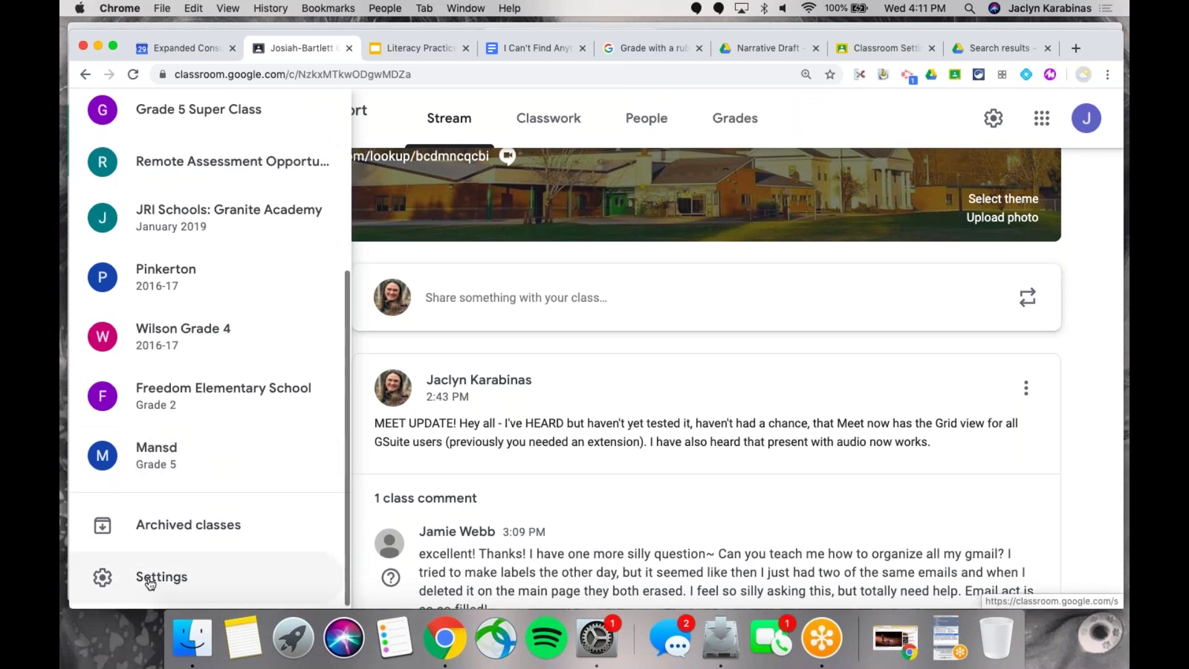
- Discard the unsent reply on the way to Classroom Settings, then shift the window aside
click(152, 577)
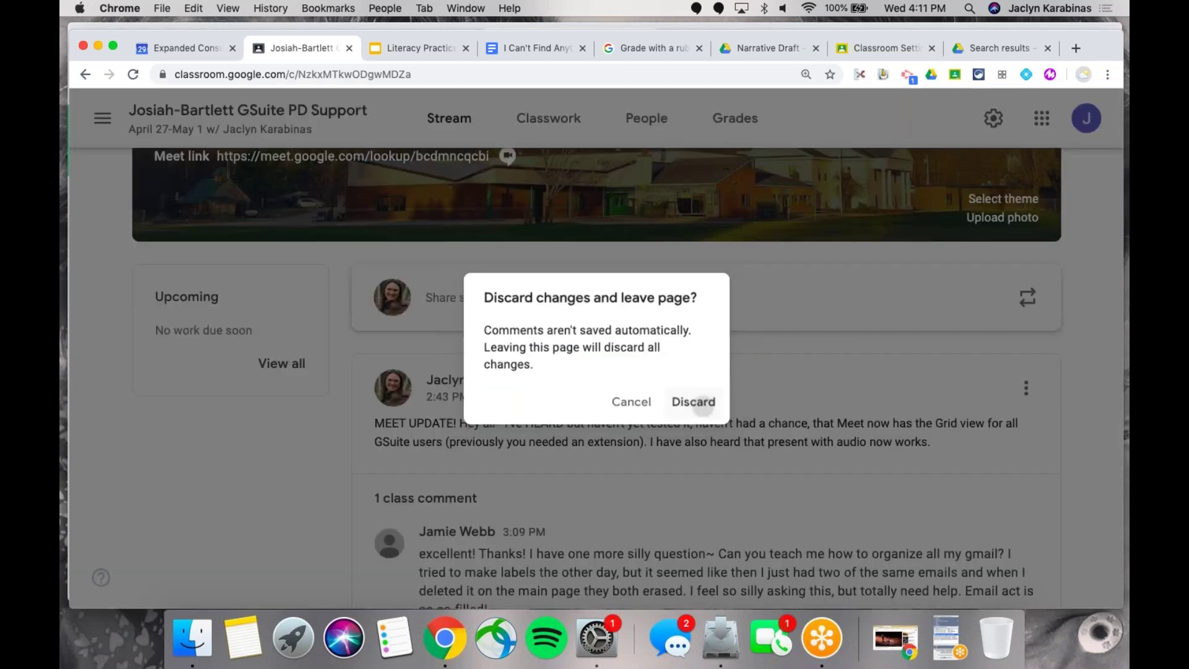
click(702, 407)
scroll(712, 416, down, 2)
scroll(713, 416, down, 4)
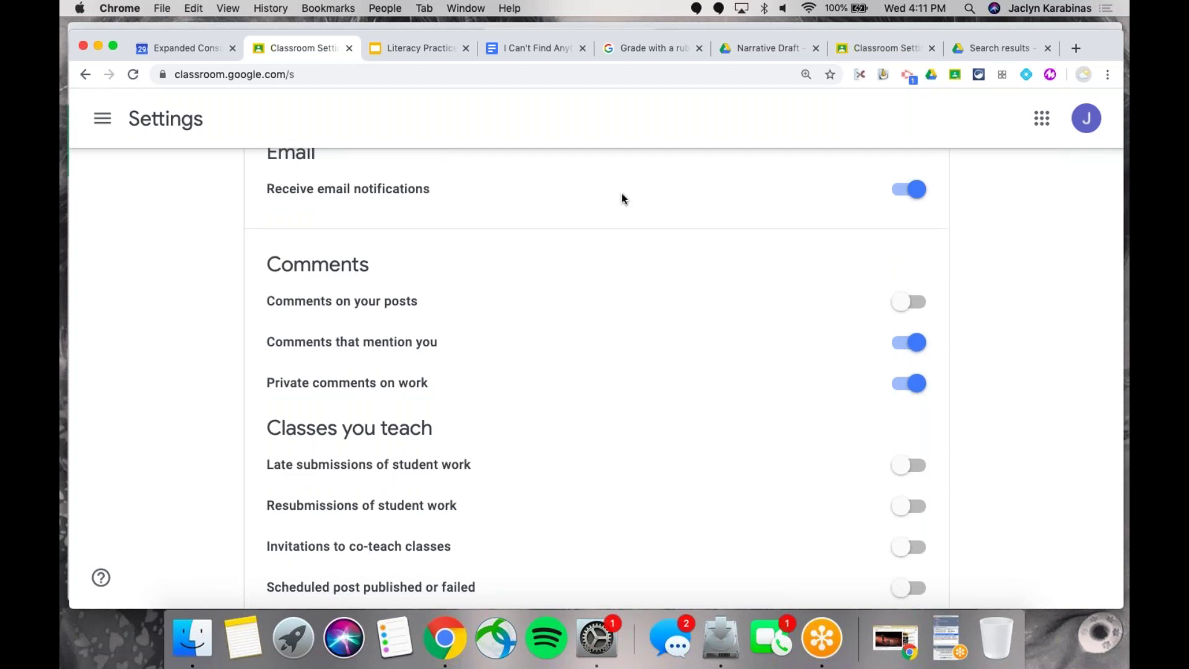
drag(1099, 45, 1103, 84)
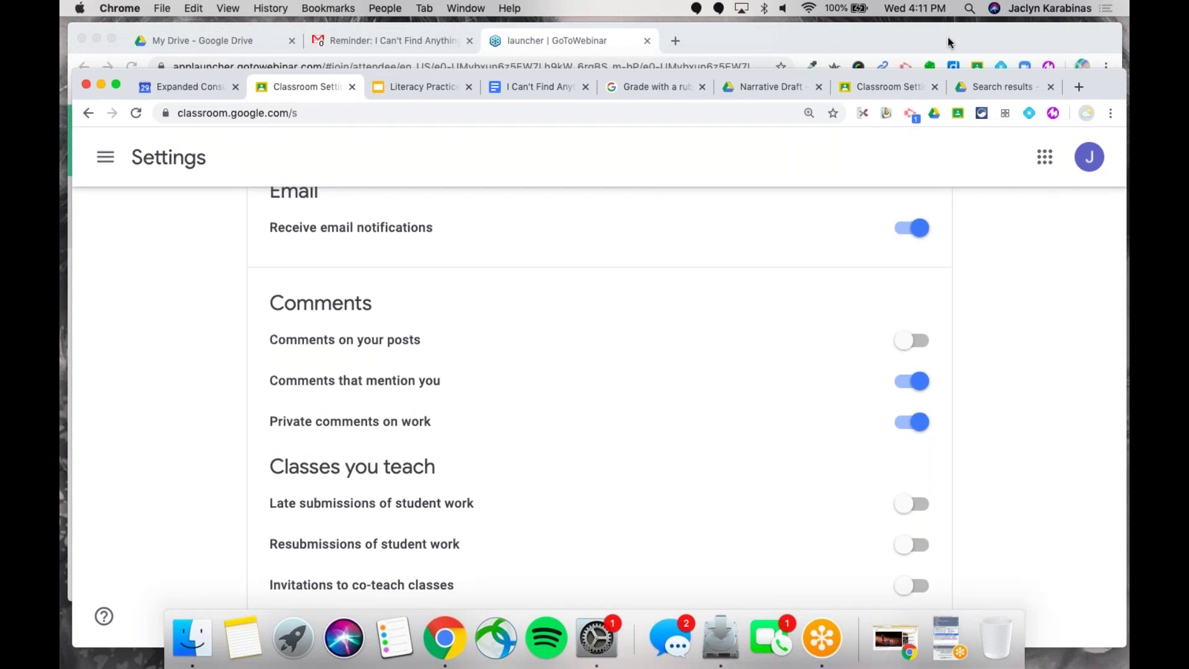
- Switch to the Gmail window and return from the reminder email to the sectioned inbox
click(948, 38)
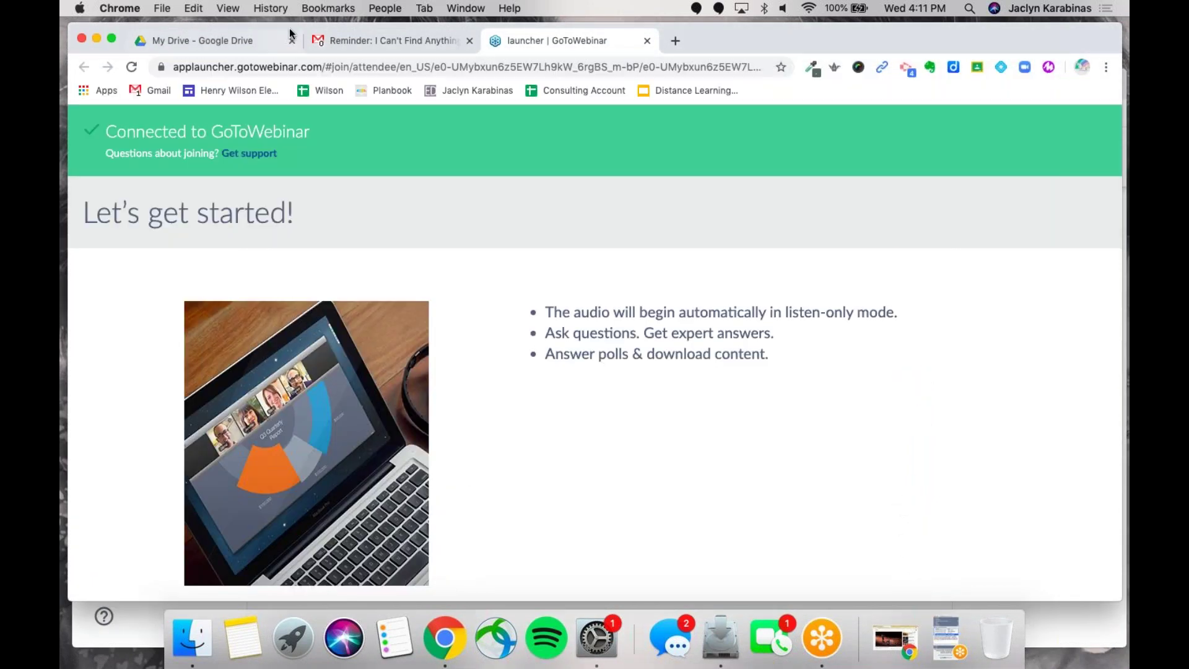
click(357, 49)
click(127, 242)
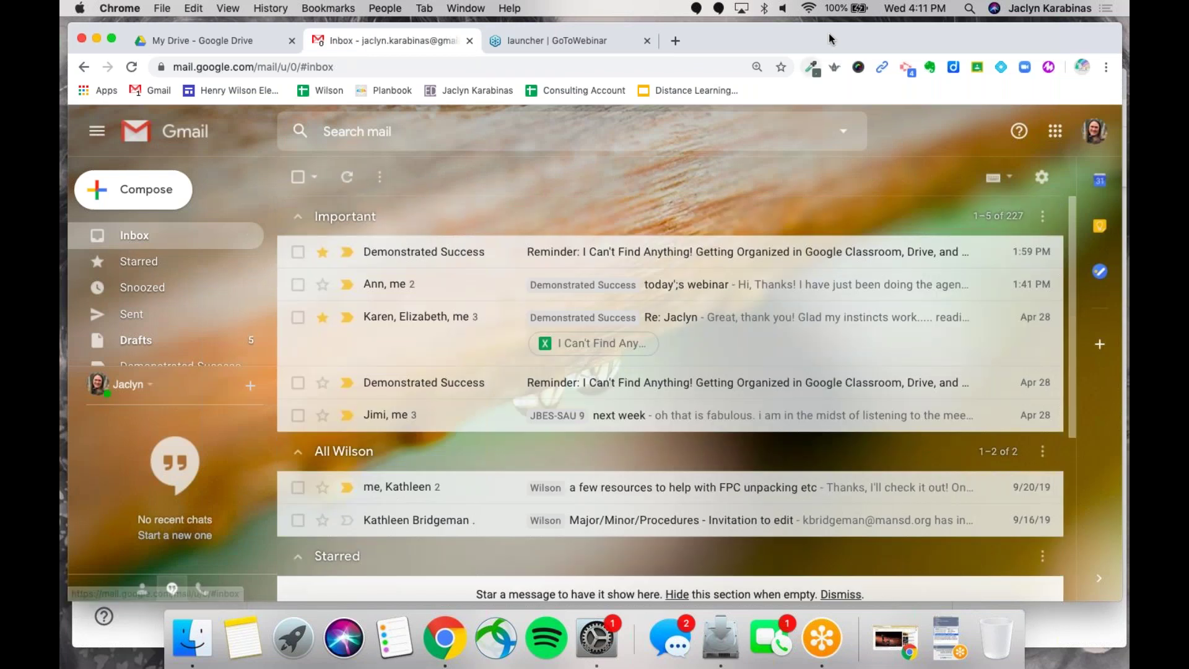
drag(830, 39, 835, 37)
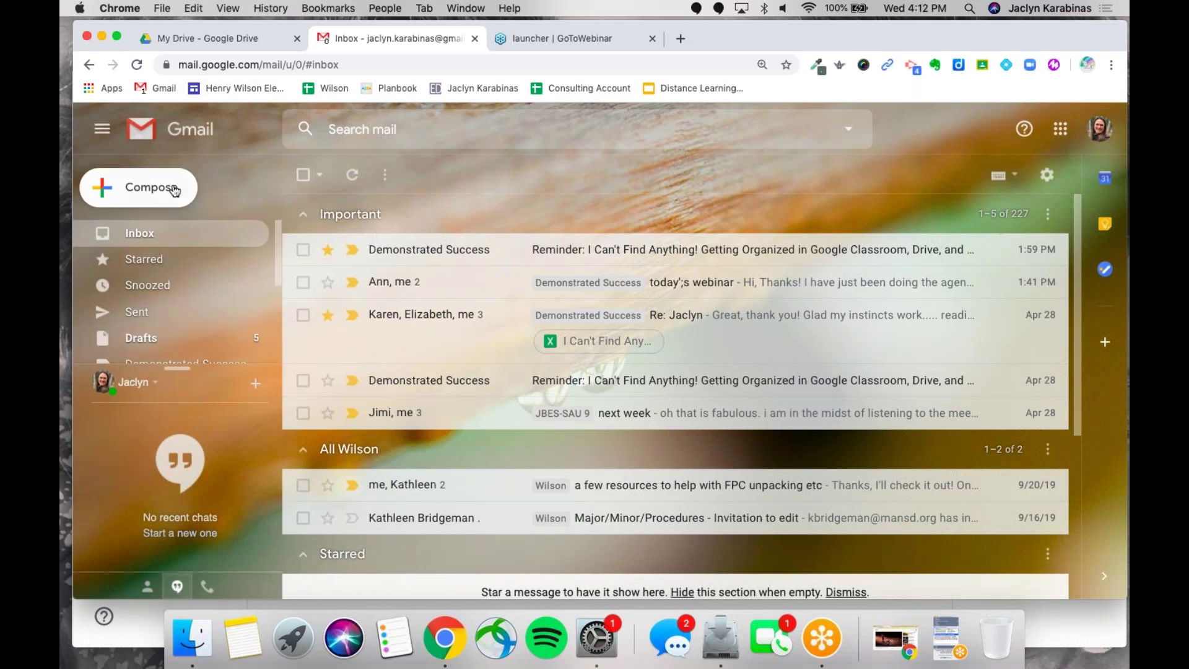
scroll(134, 340, down, 2)
scroll(134, 340, up, 2)
scroll(161, 362, down, 1)
scroll(161, 362, up, 1)
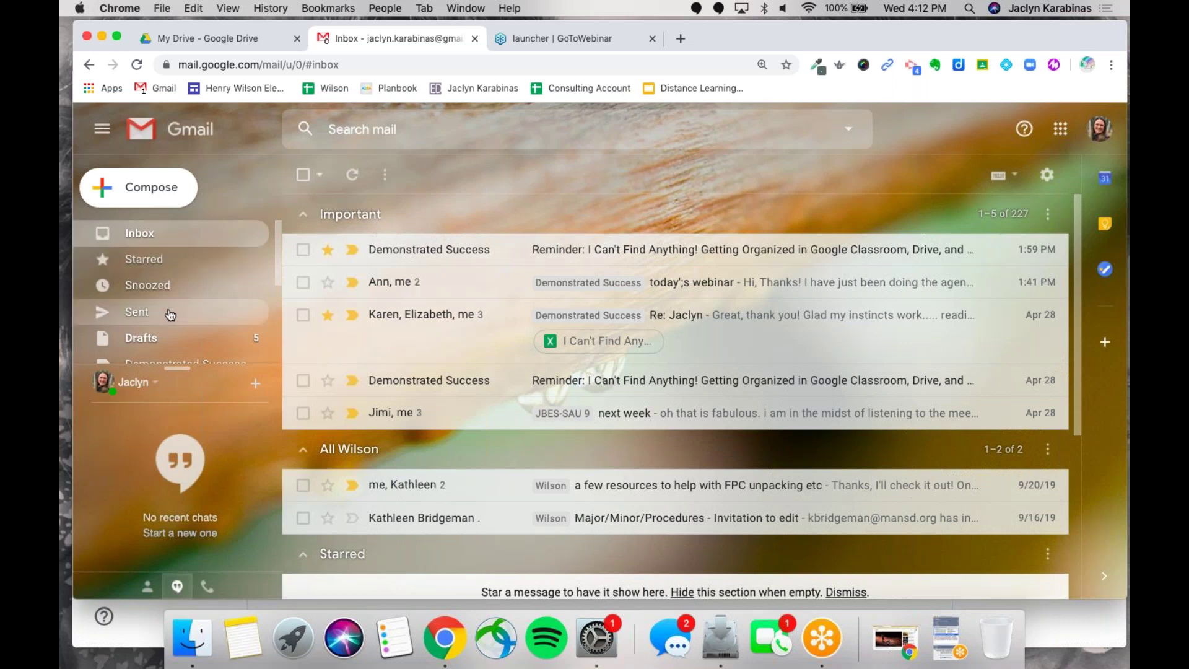
scroll(170, 344, down, 1)
scroll(171, 344, down, 10)
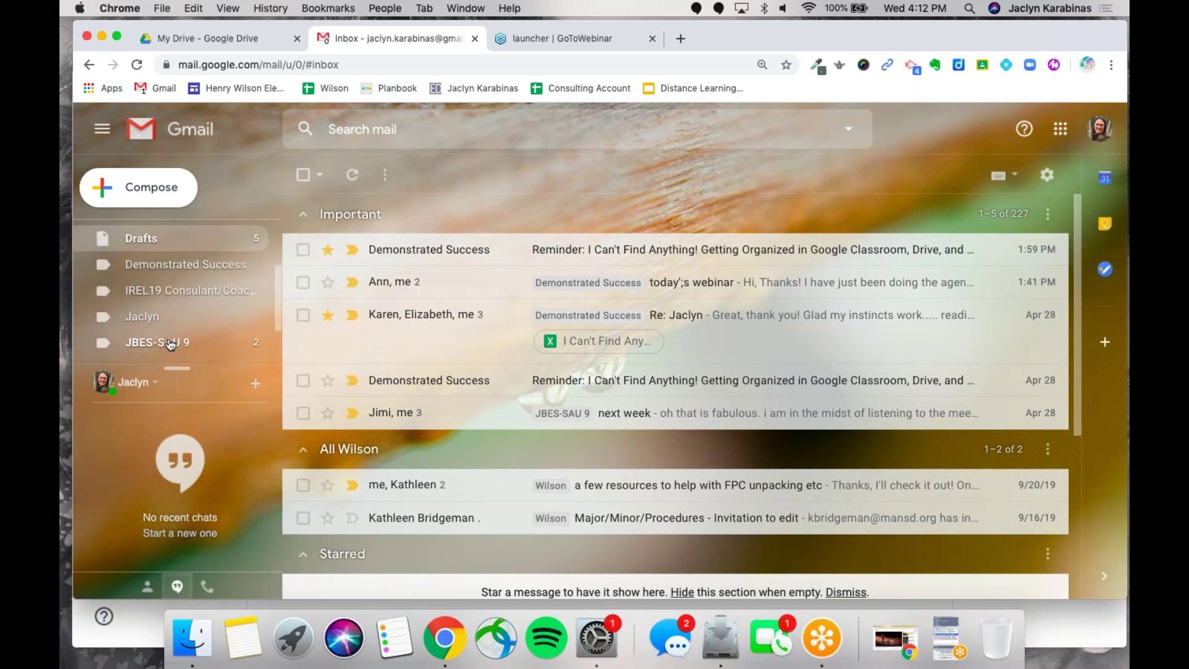
scroll(171, 328, up, 10)
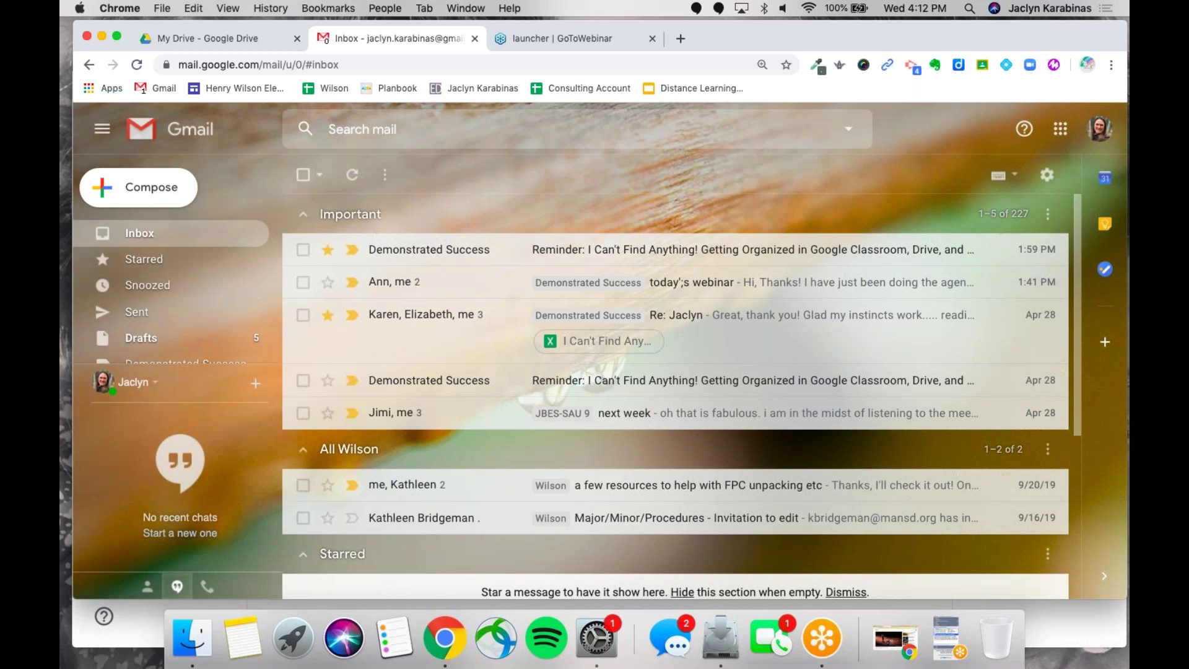
mouse_move(987, 247)
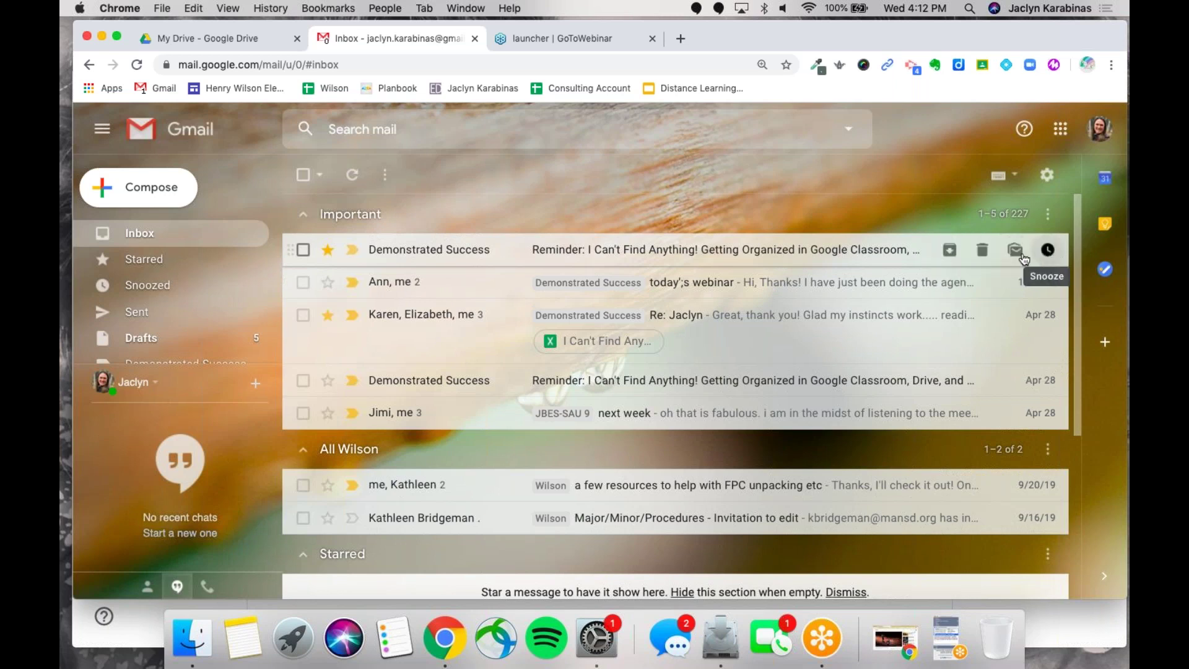
- Snooze the top Demonstrated Success reminder, clear the webinar star, and archive the other reminder
click(1045, 254)
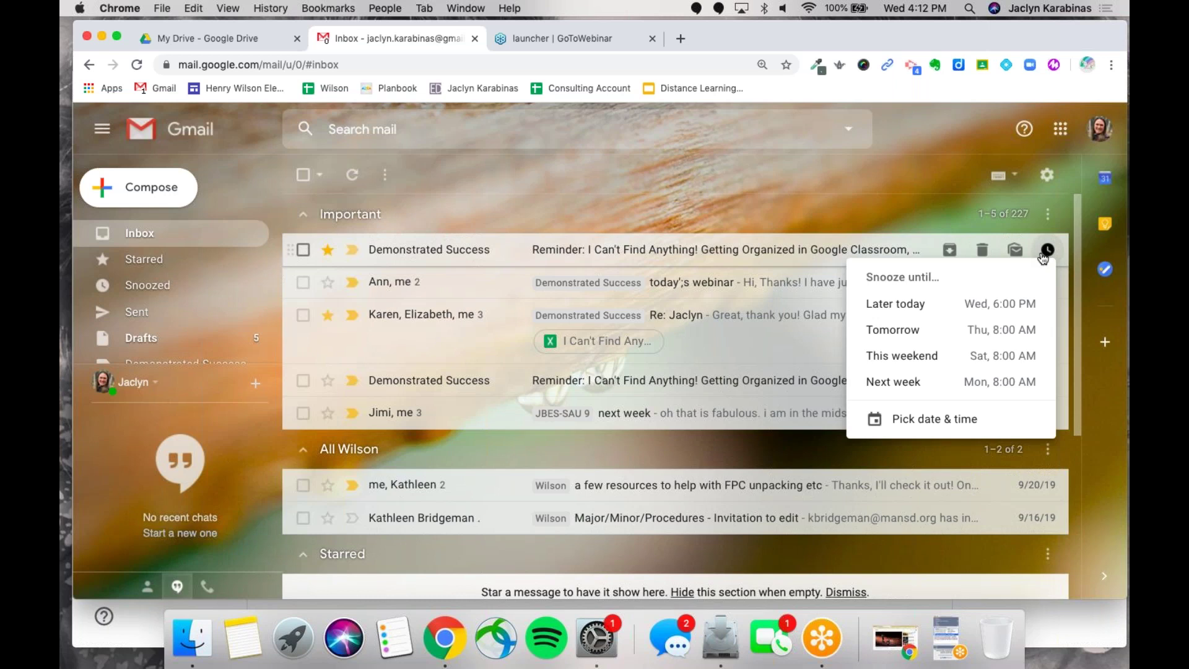
click(898, 329)
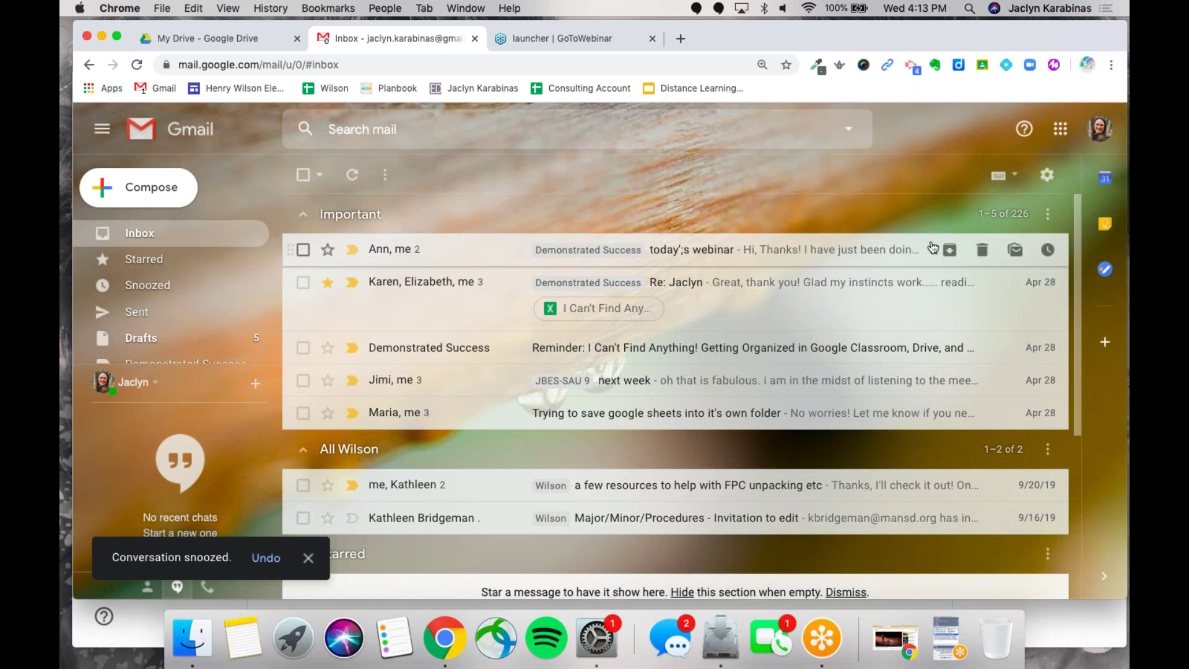
click(328, 252)
click(328, 252)
click(329, 251)
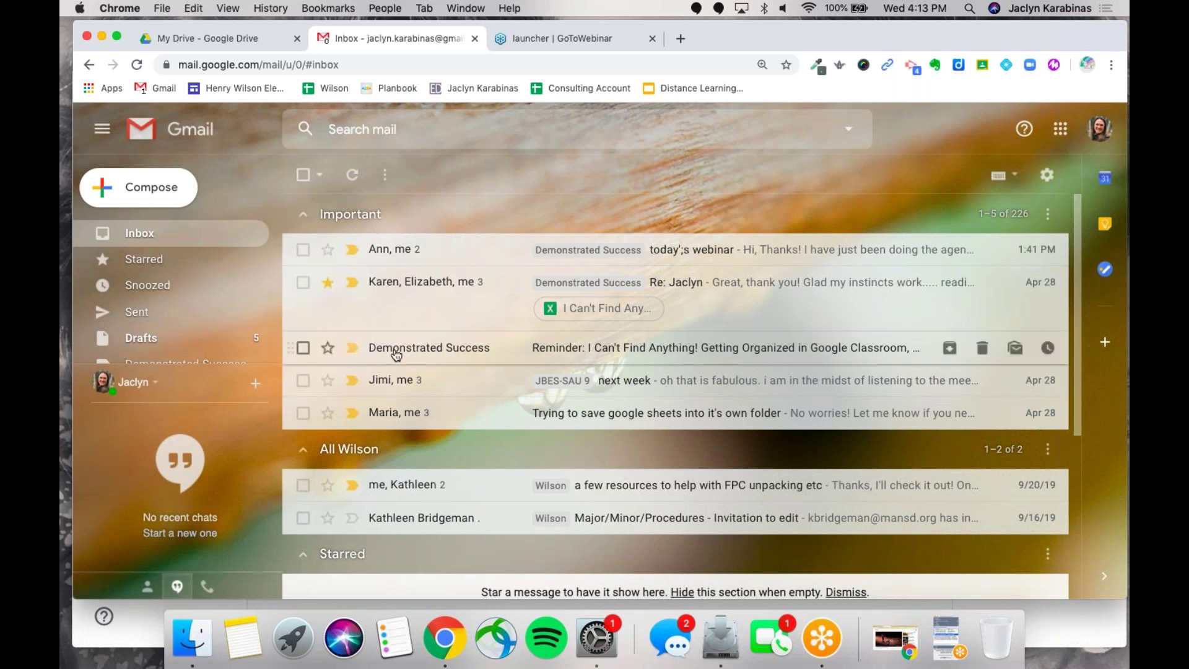
click(949, 349)
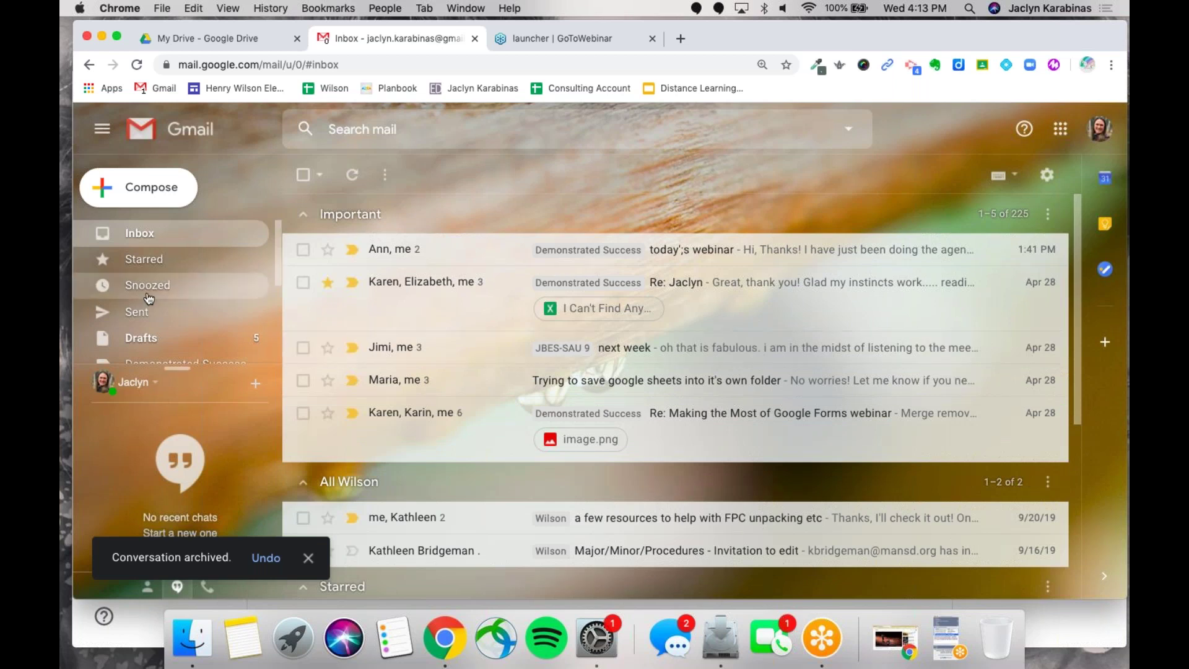
- Zoom the Gmail page in two levels with Cmd+Plus
scroll(146, 297, down, 2)
scroll(136, 297, down, 4)
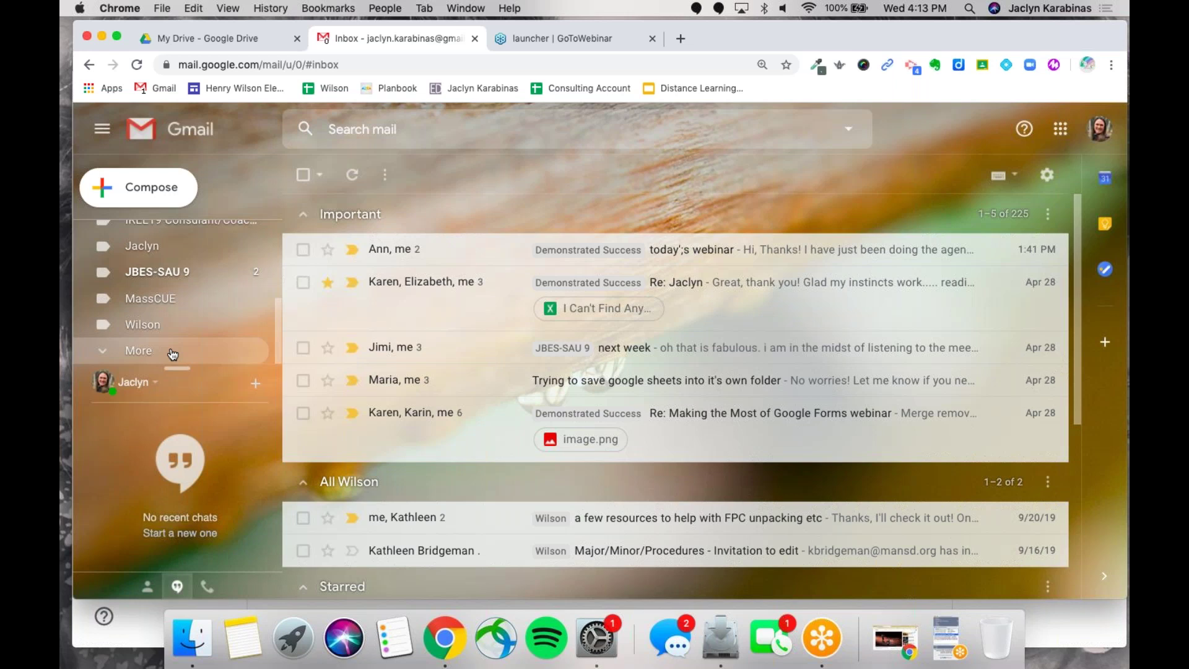
key(super+equal)
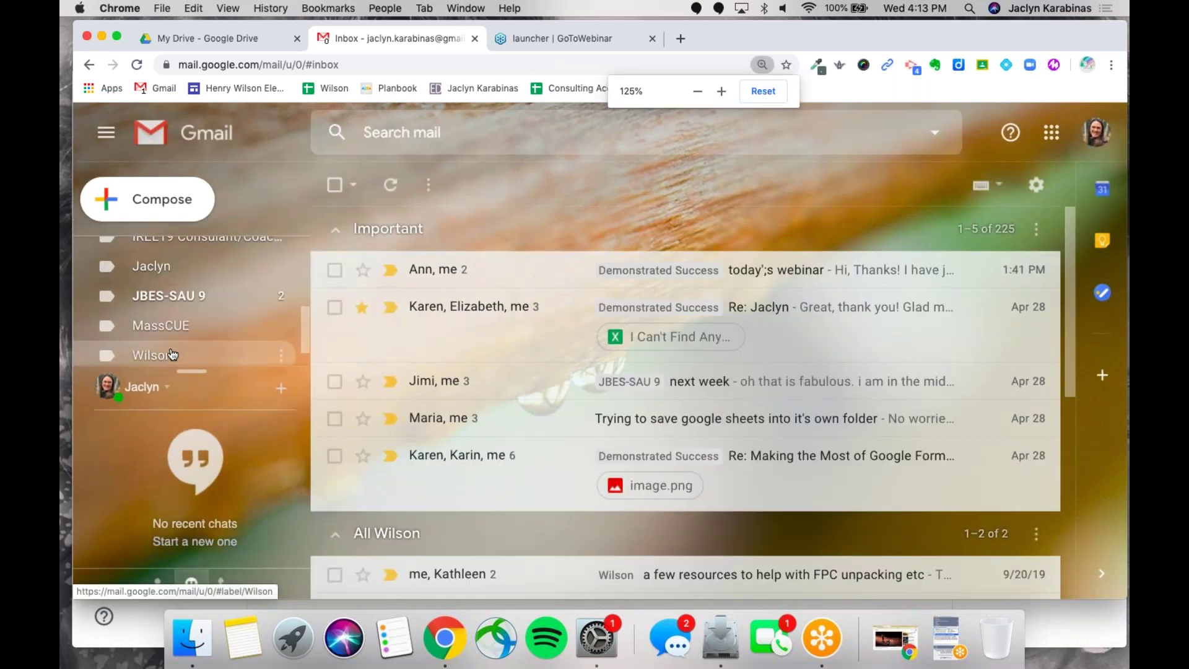
key(super+equal)
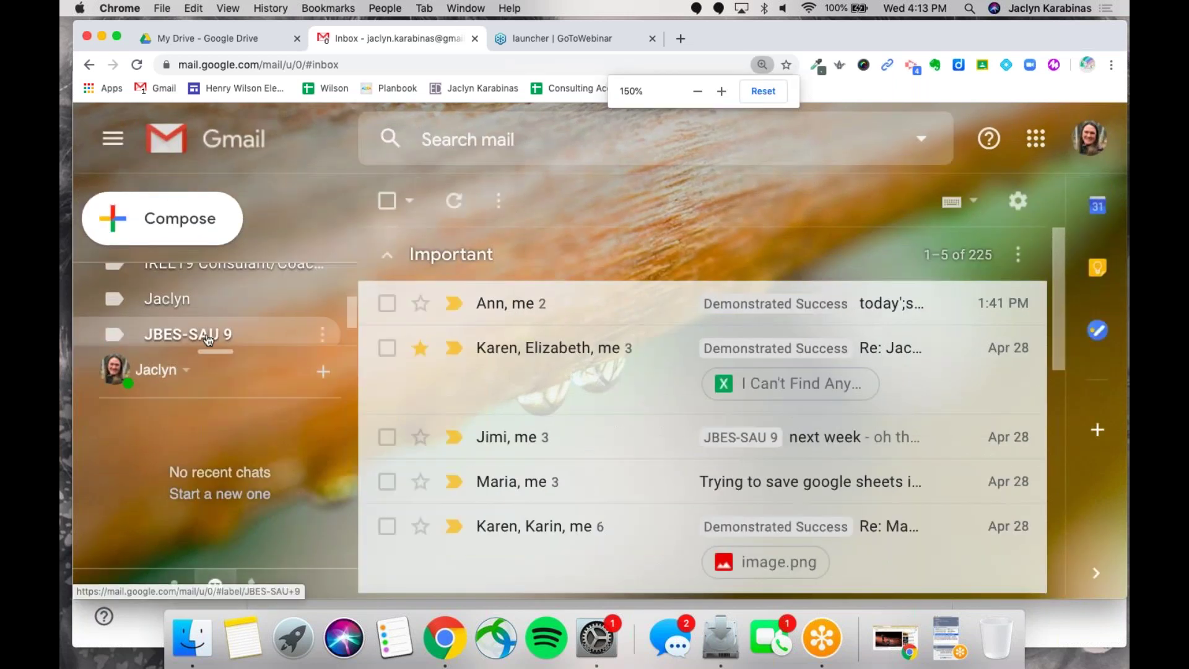
- Expand the sidebar with More and scroll down to All Mail
click(186, 332)
scroll(185, 332, down, 5)
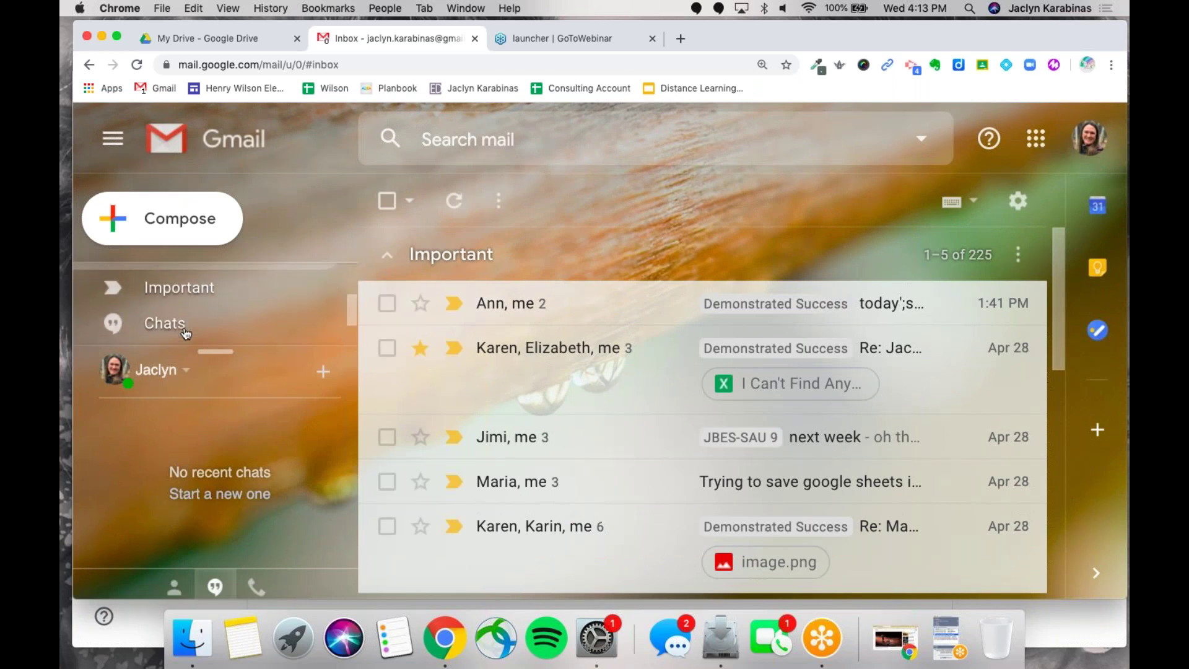
scroll(185, 332, down, 1)
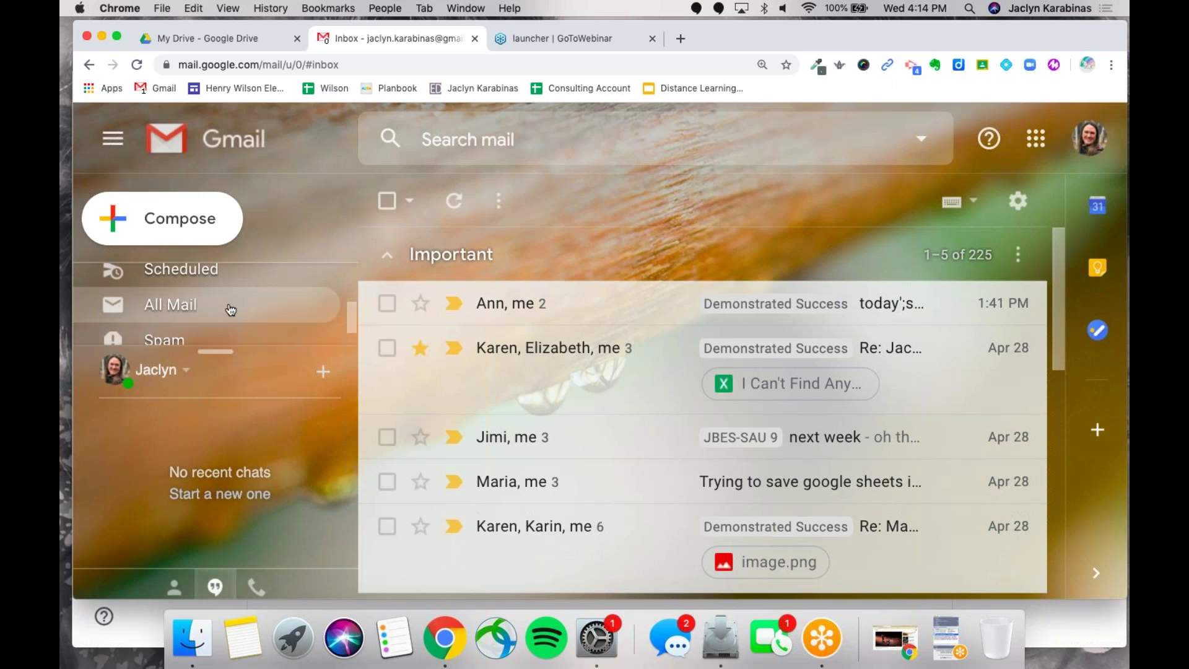
scroll(231, 310, down, 2)
scroll(230, 310, down, 3)
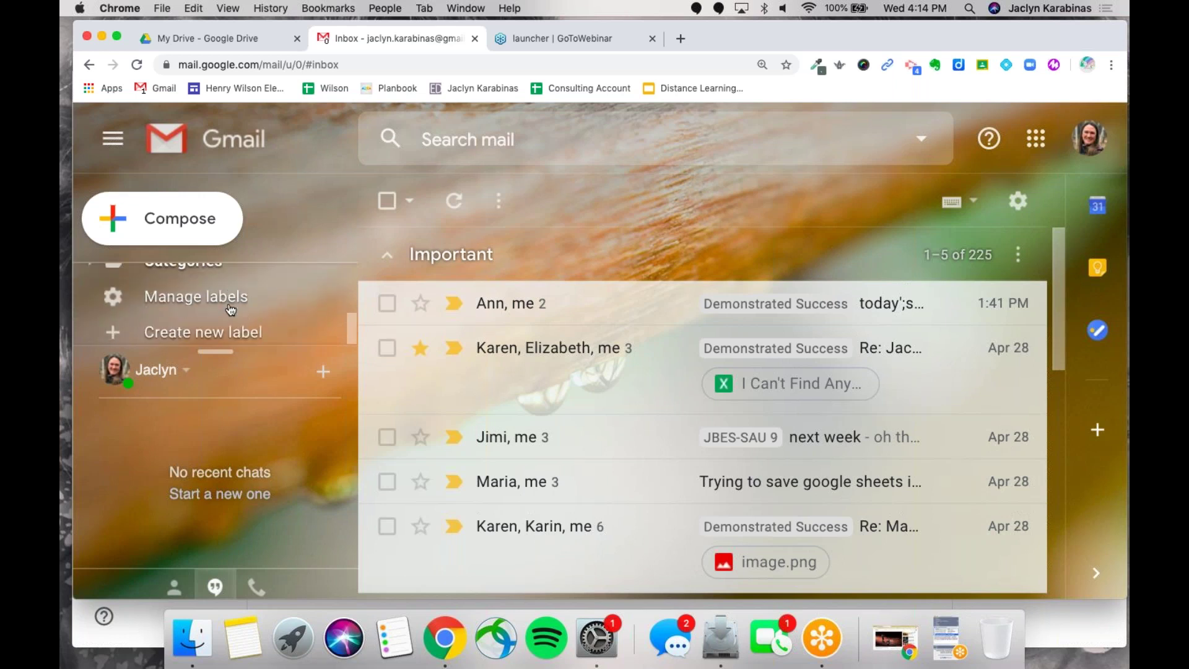
scroll(231, 310, up, 4)
scroll(230, 310, up, 2)
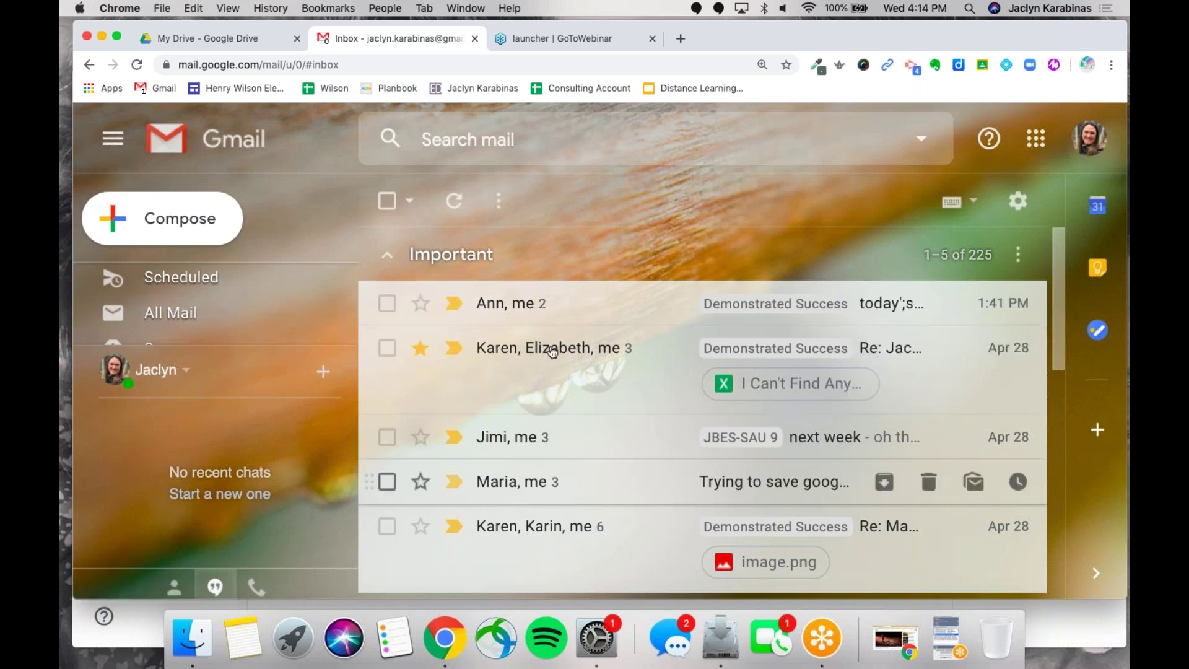
mouse_move(520, 310)
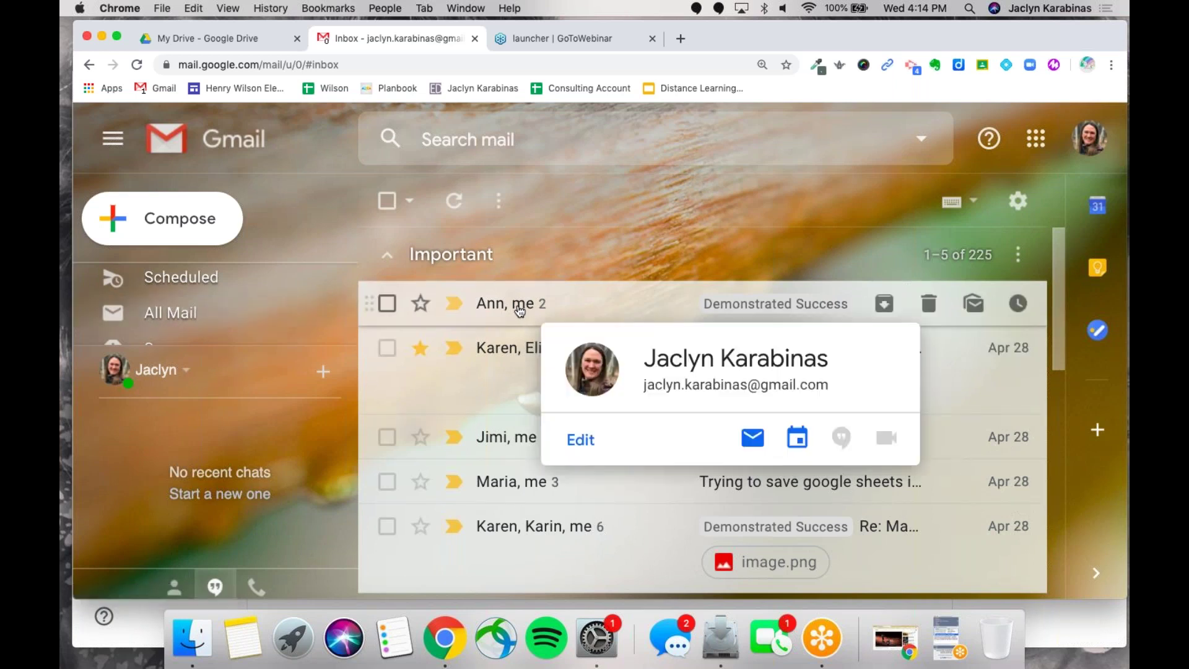
- Open All Mail's 492 conversations, zoom back out, and scroll through the list
click(183, 320)
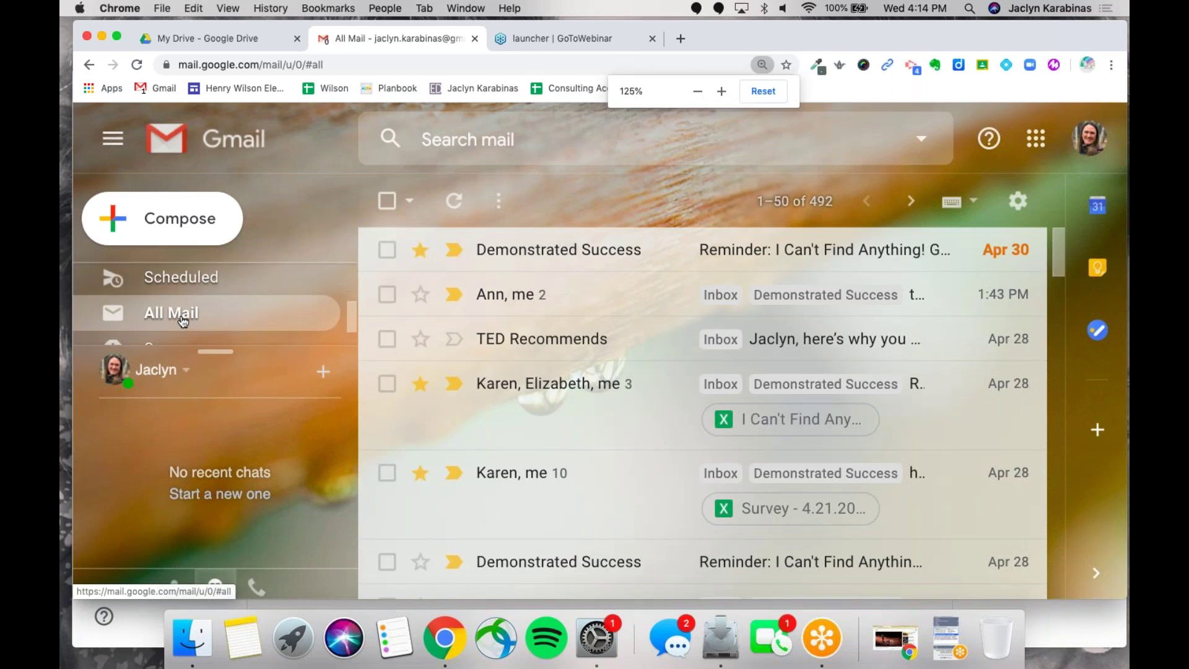
key(super+minus)
scroll(732, 466, down, 5)
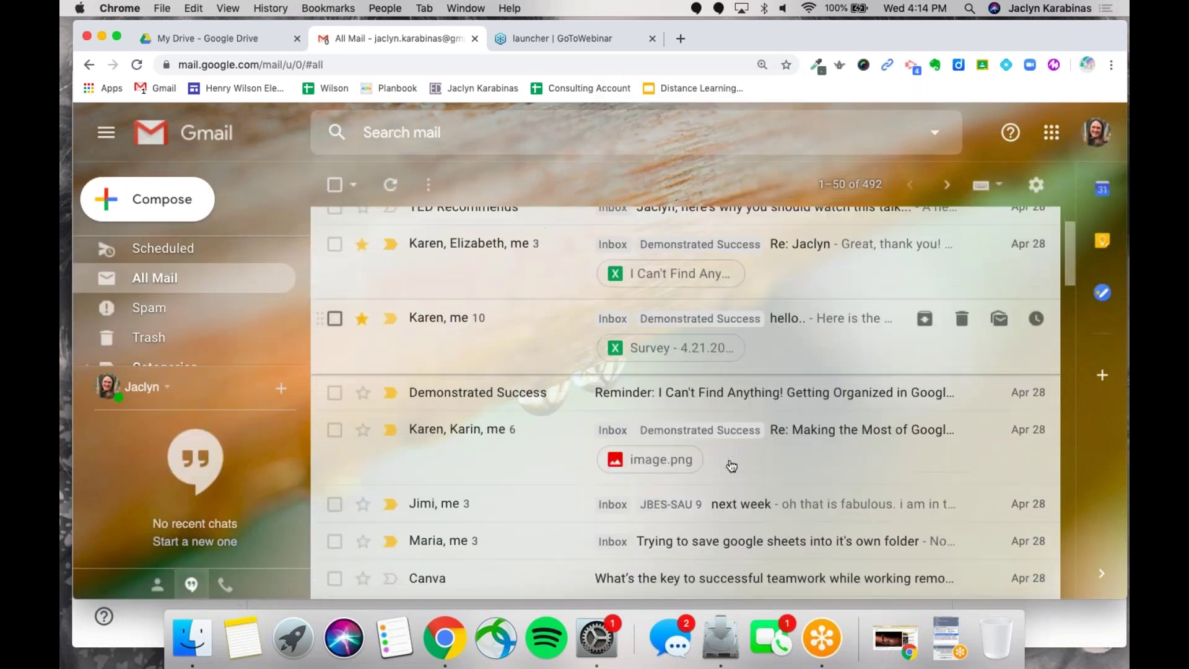
scroll(732, 466, down, 10)
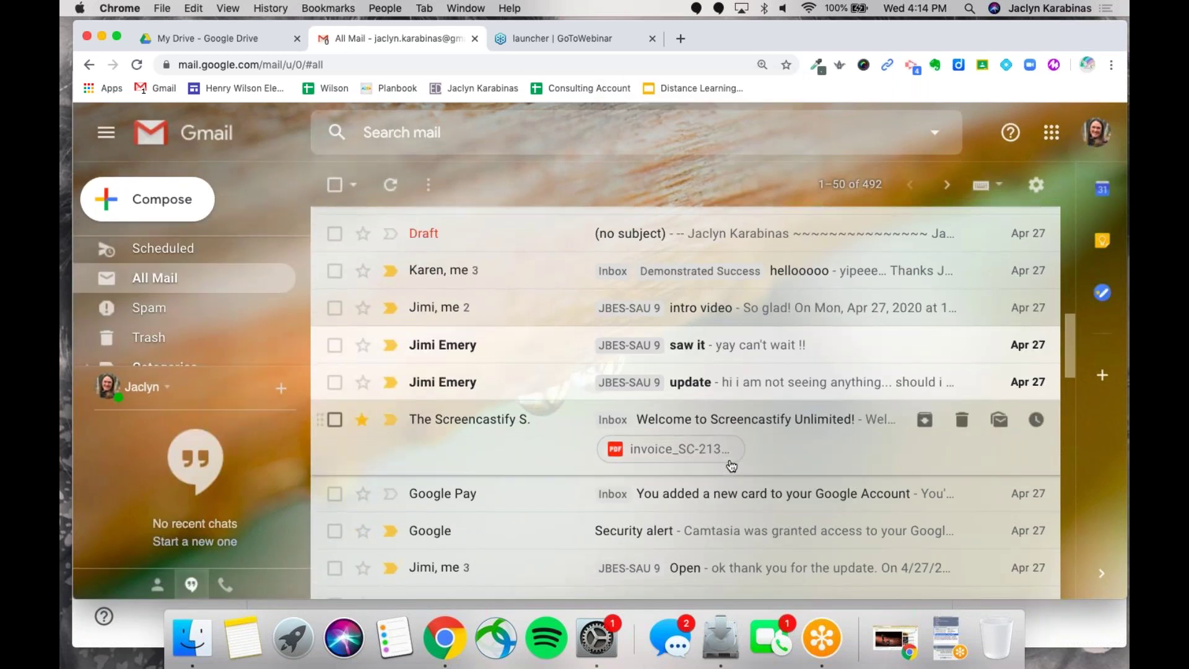
scroll(732, 466, down, 5)
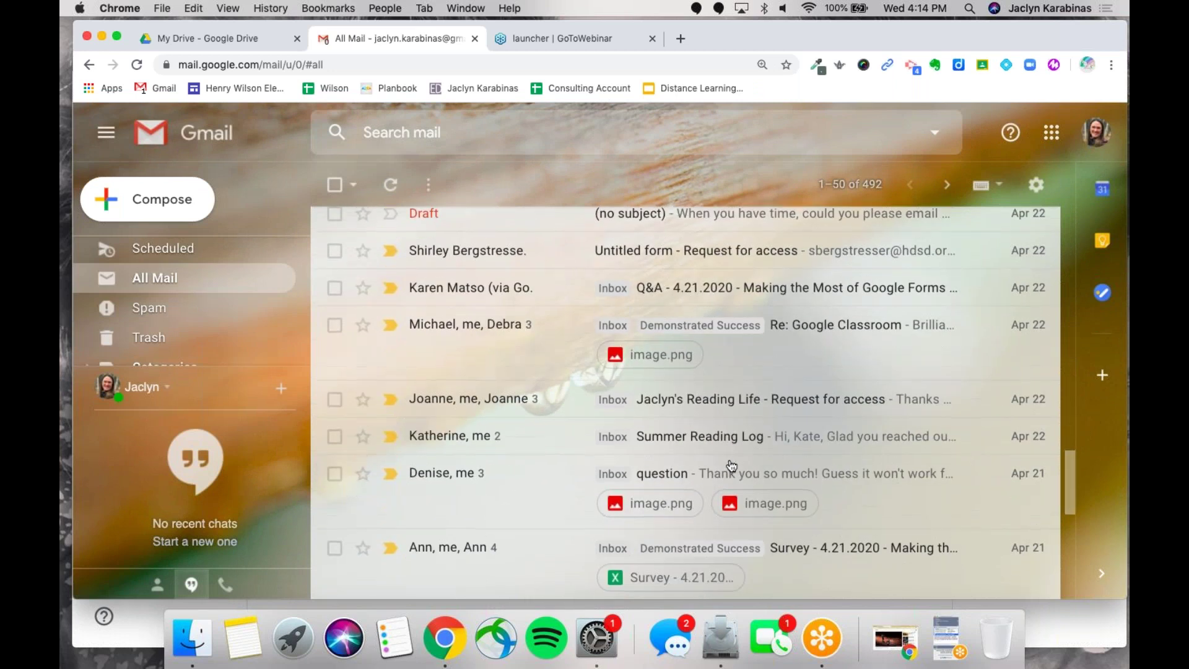
scroll(732, 466, up, 20)
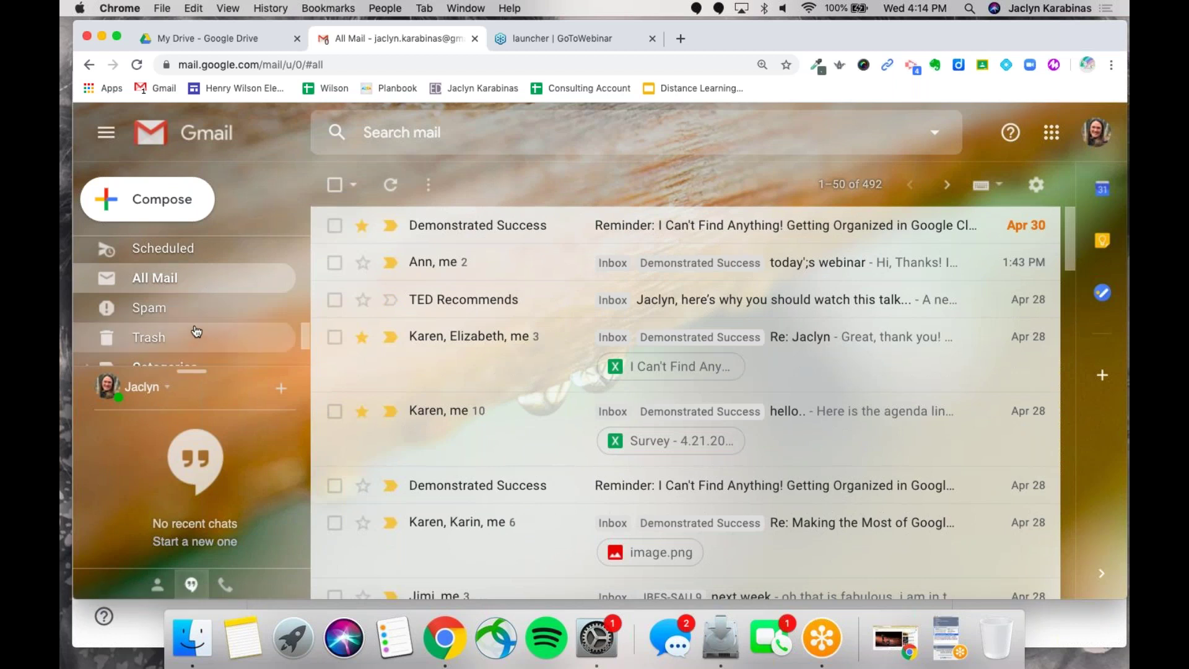
scroll(189, 336, down, 2)
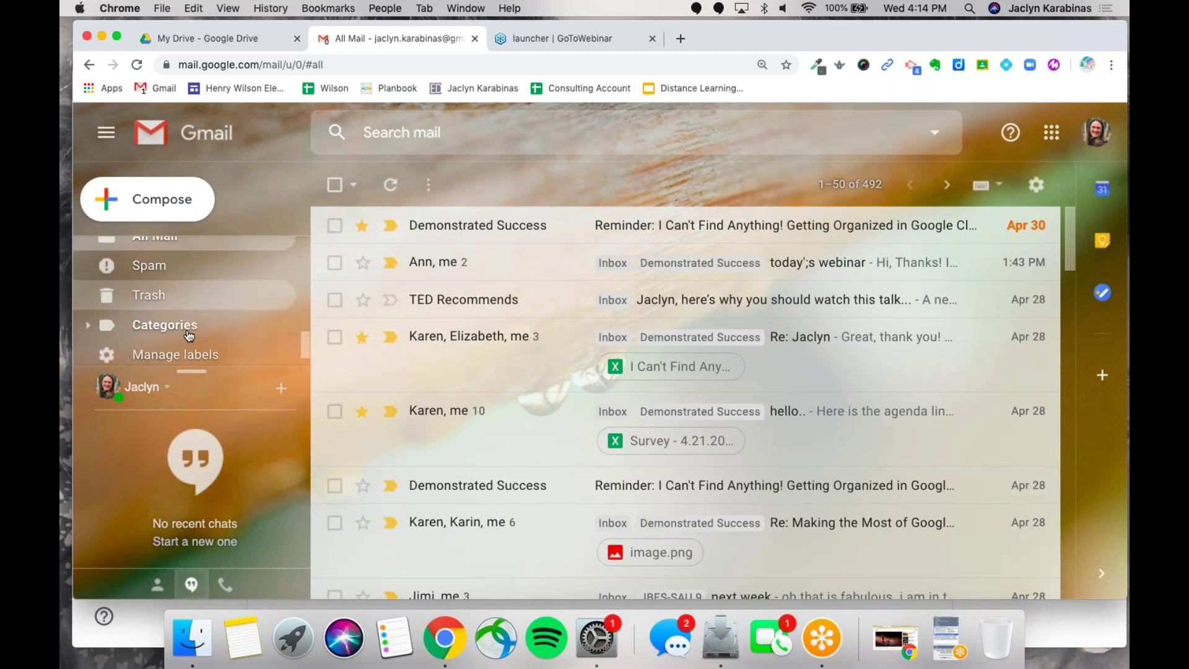
scroll(189, 336, down, 2)
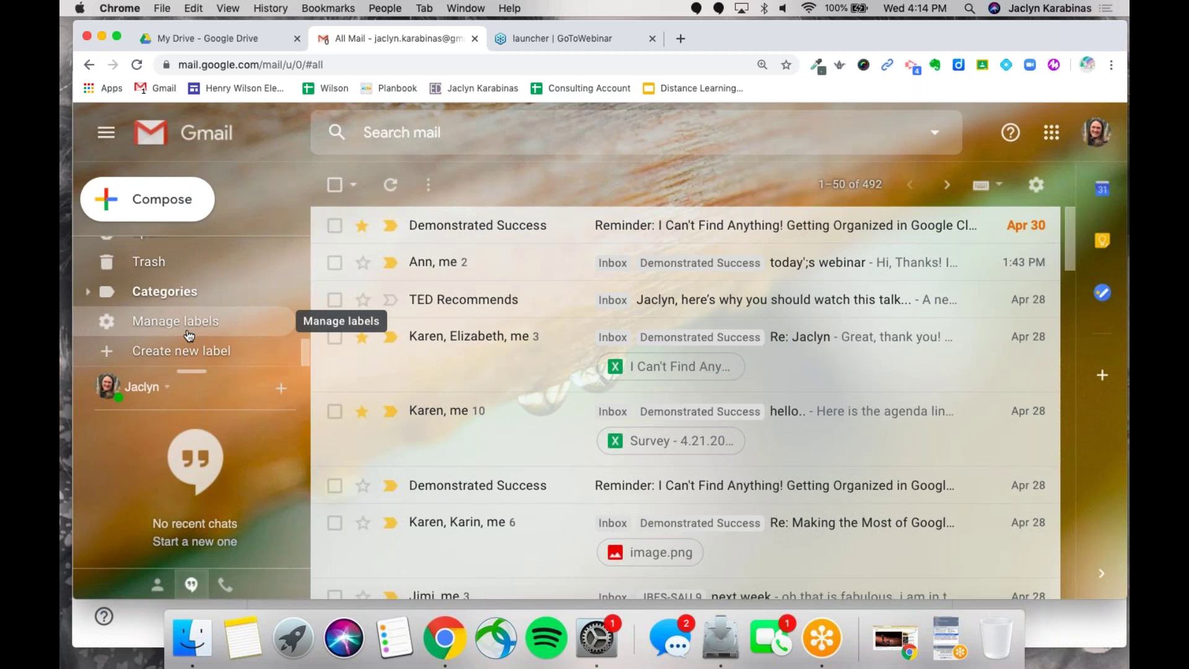
scroll(189, 336, up, 10)
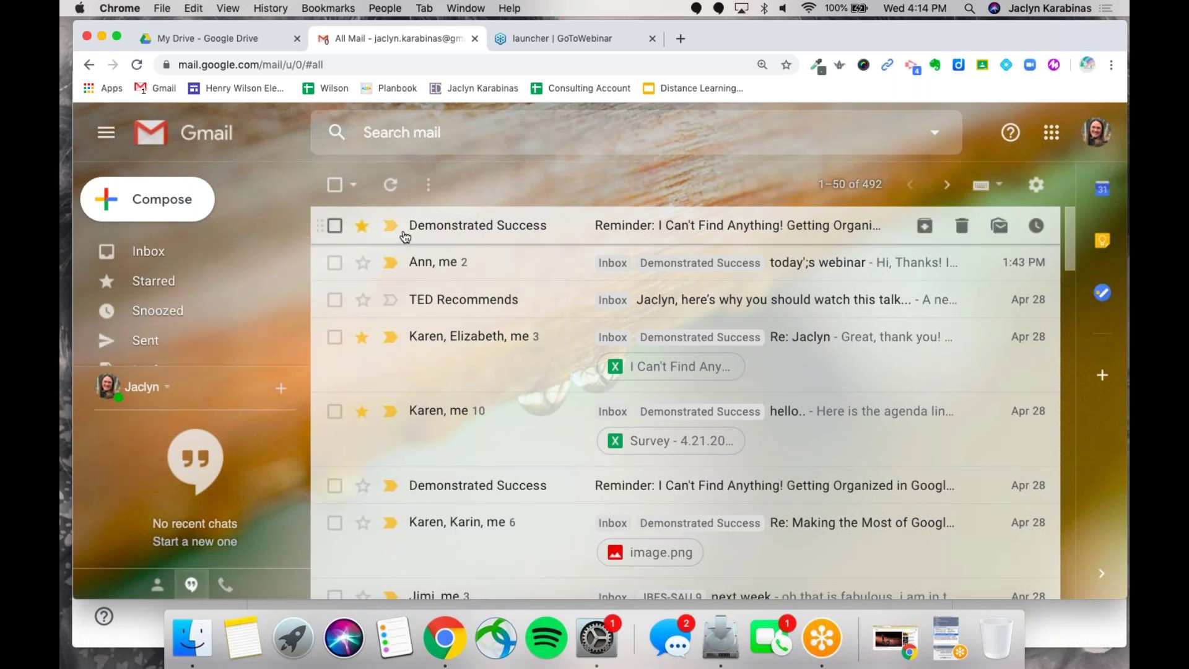
- Return to the Inbox and scroll through Important, All Wilson, Starred and Everything else
click(218, 251)
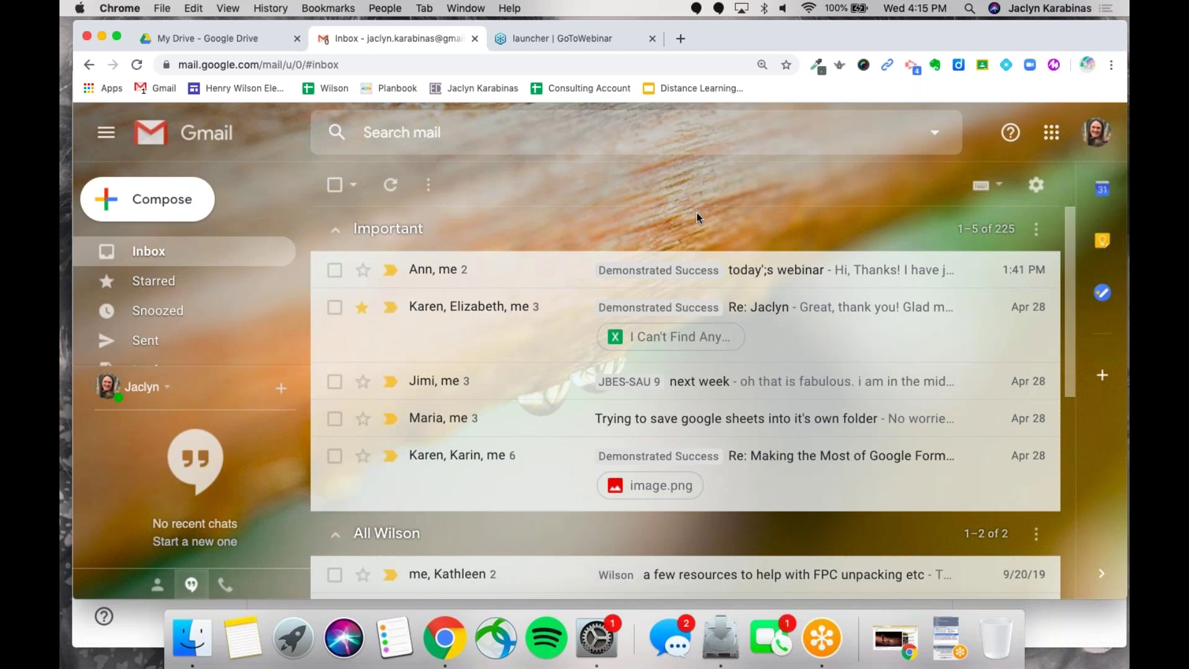
scroll(697, 213, down, 1)
scroll(697, 213, up, 1)
scroll(891, 337, down, 3)
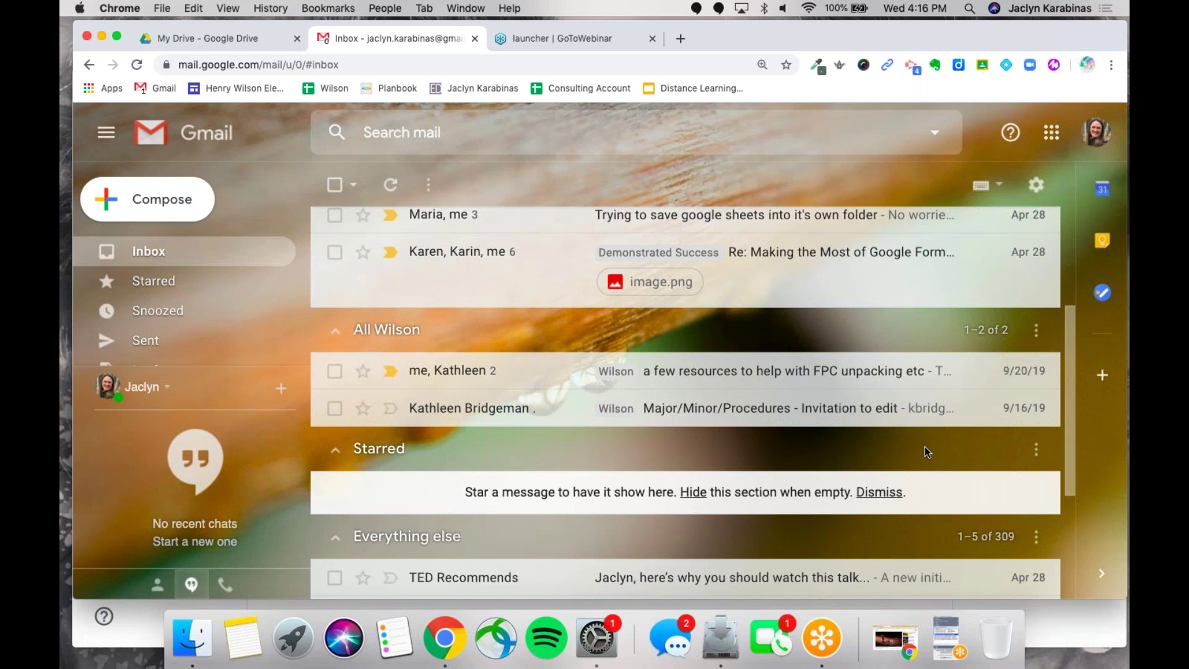
scroll(924, 447, down, 3)
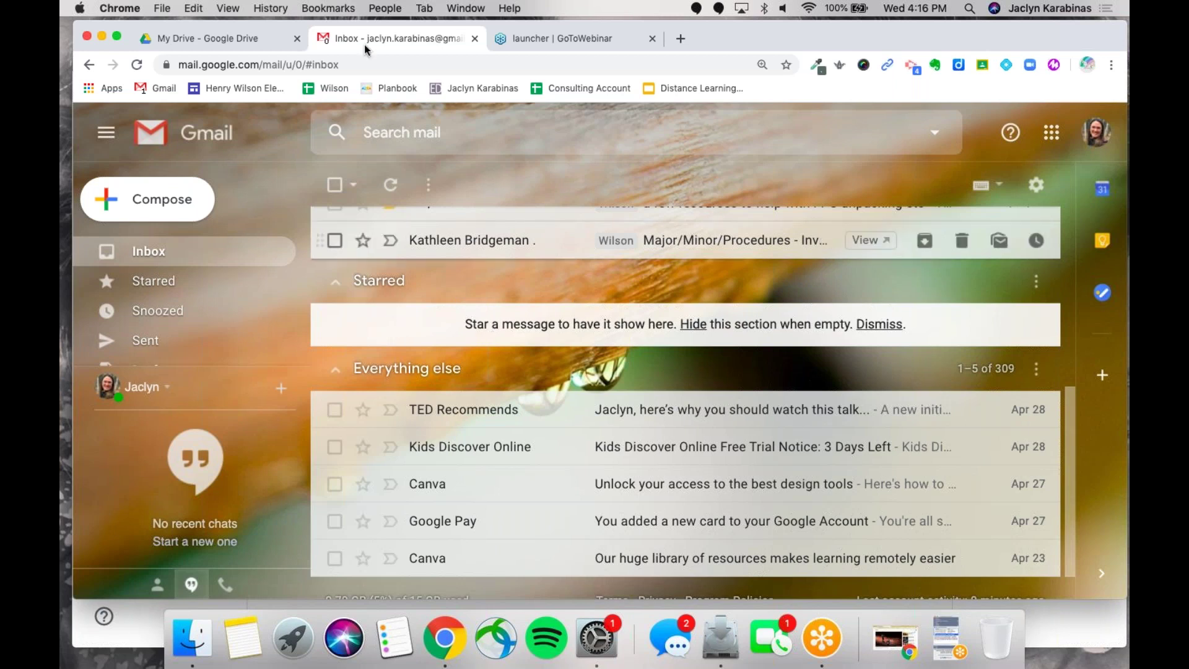
- Switch to the other Chrome profile's window and start a new tab
click(384, 8)
click(394, 96)
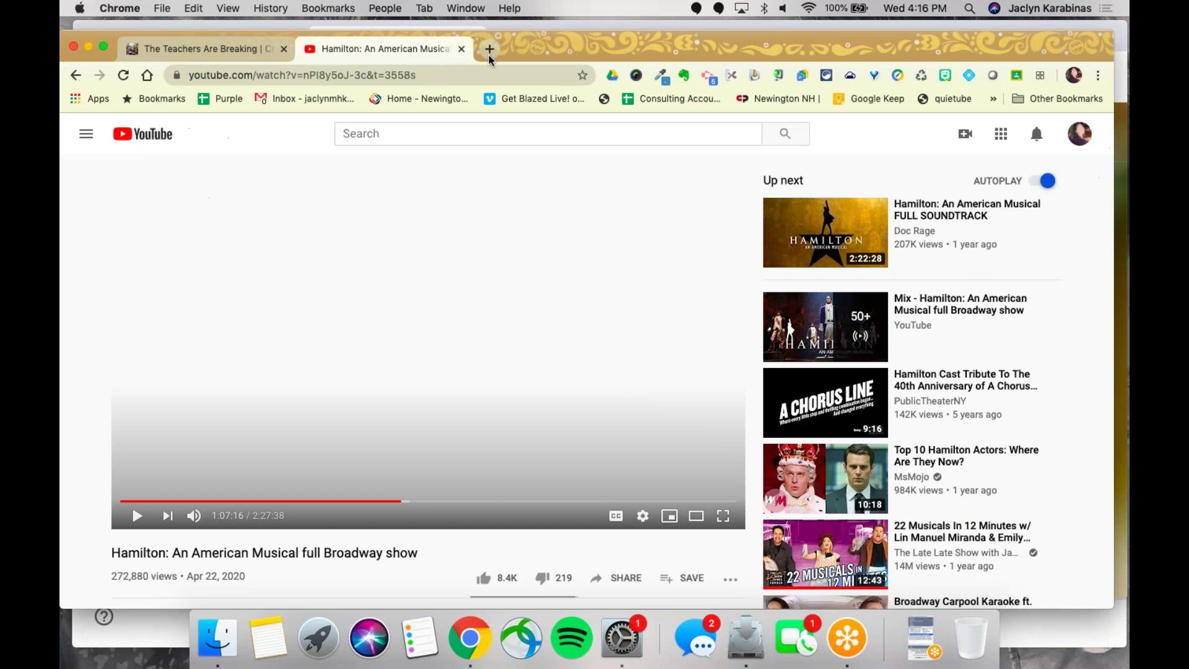
click(485, 49)
- Load Gmail in the new tab, scroll it, then bring the second account's window forward
text(mail.google.com/mail/u/0/?tab=om#inbox)
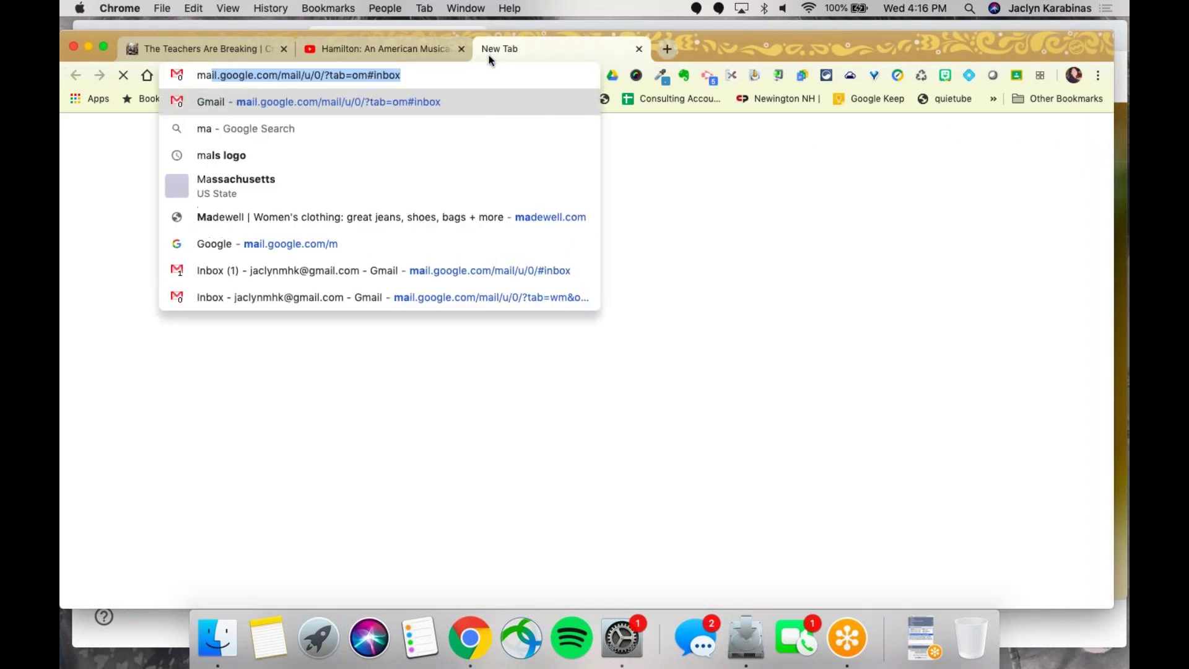
key(Return)
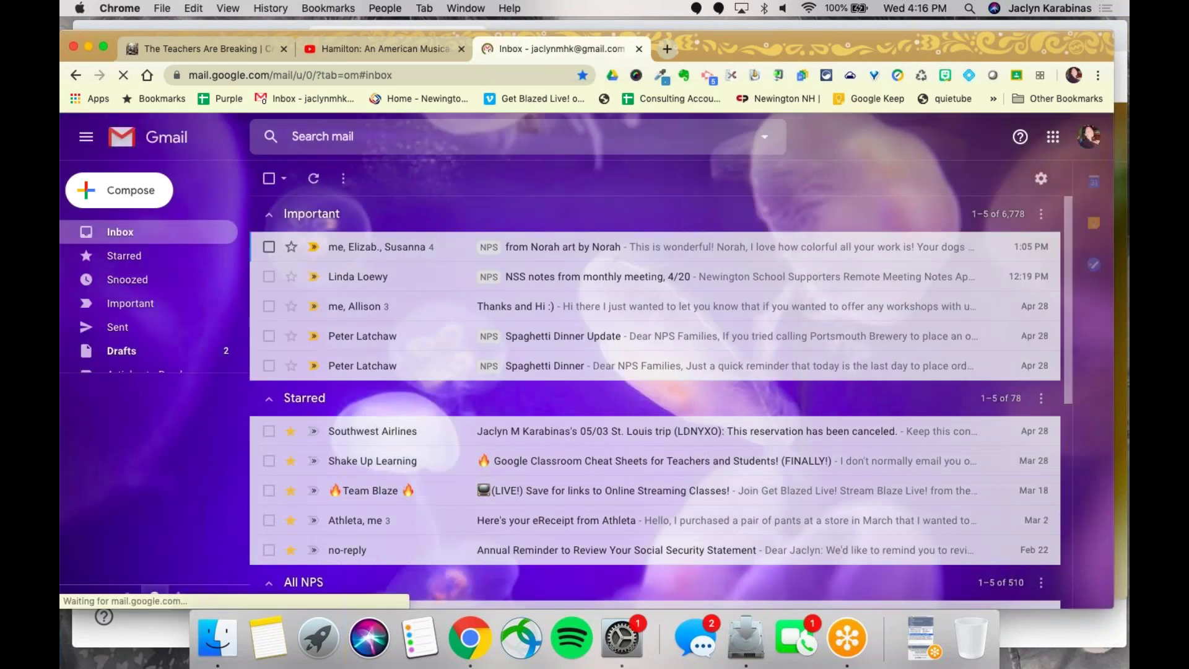
scroll(454, 369, down, 4)
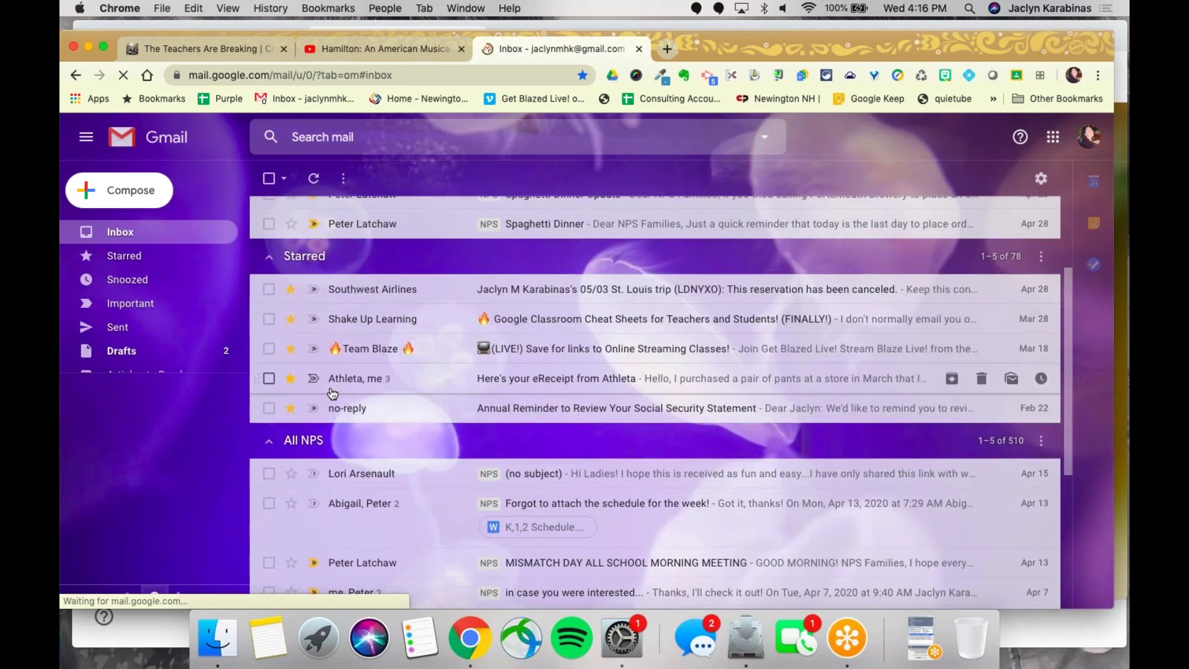
scroll(333, 393, down, 5)
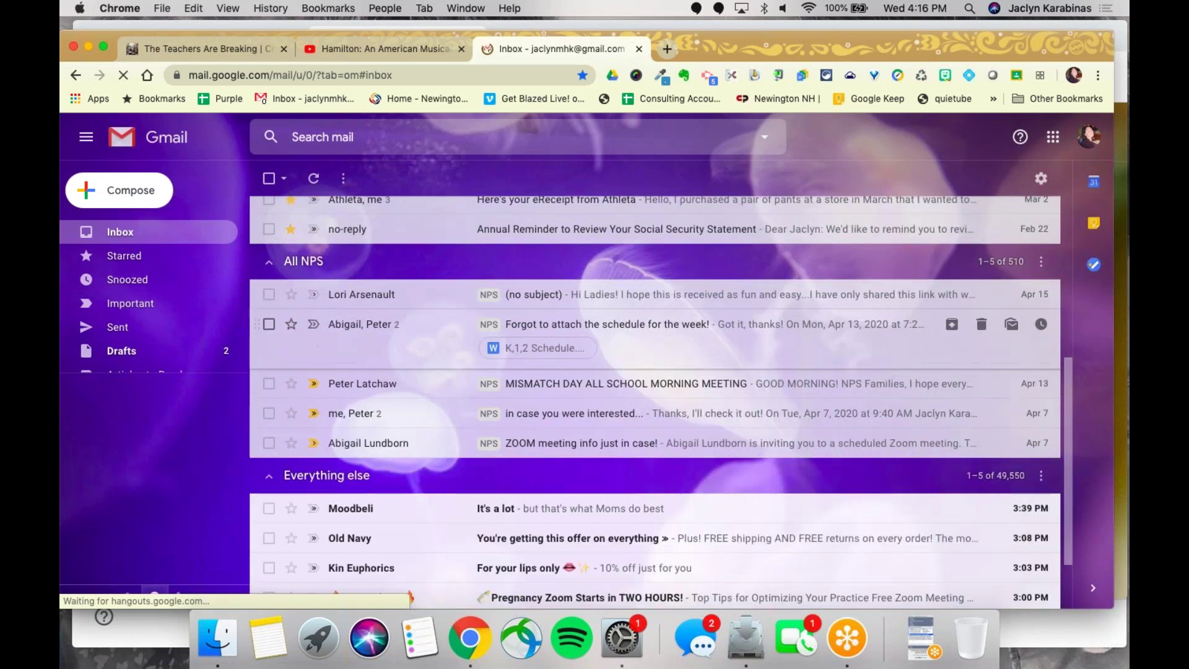
scroll(561, 420, down, 1)
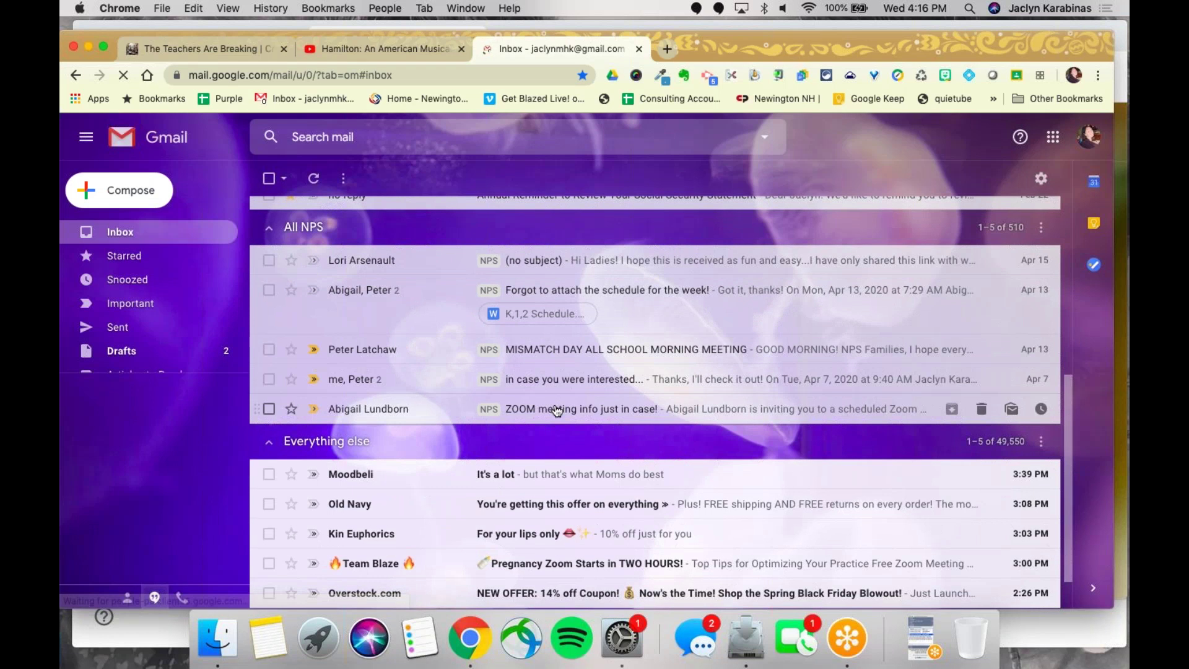
scroll(558, 411, down, 2)
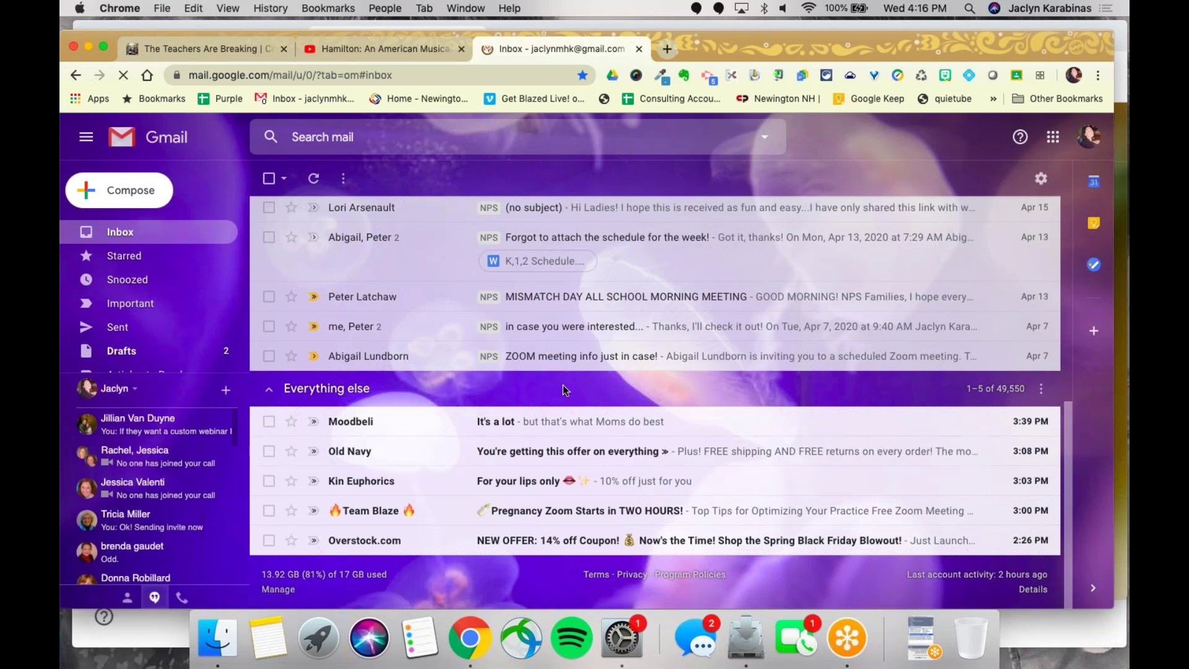
scroll(563, 385, up, 10)
click(619, 25)
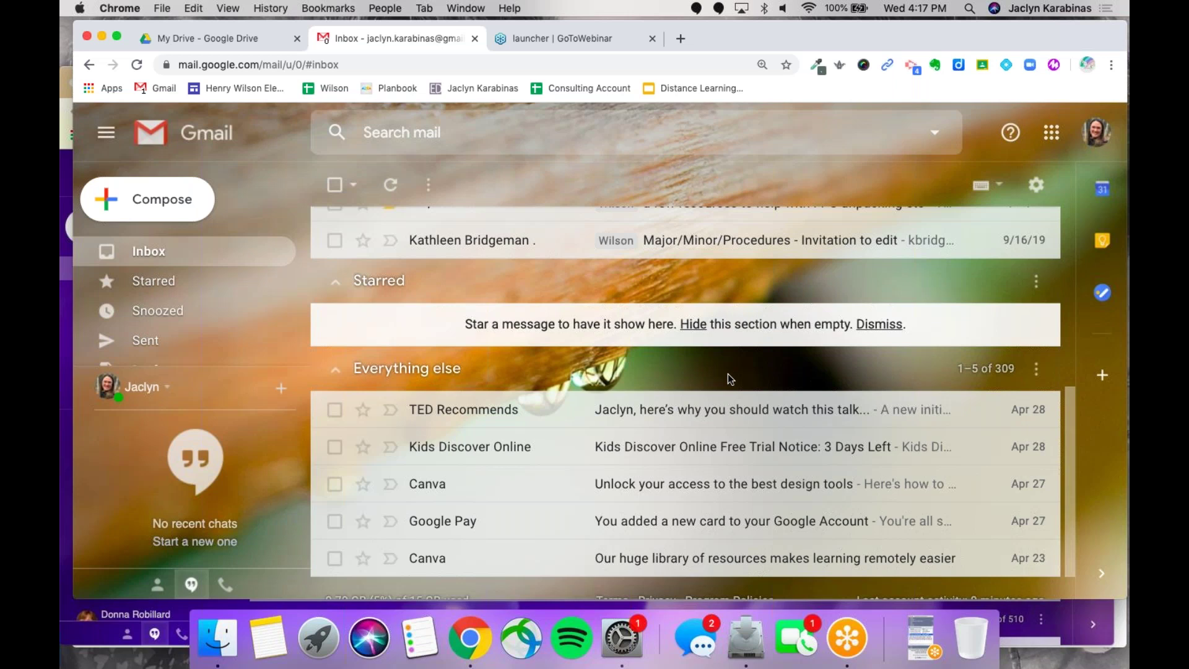
scroll(727, 373, up, 6)
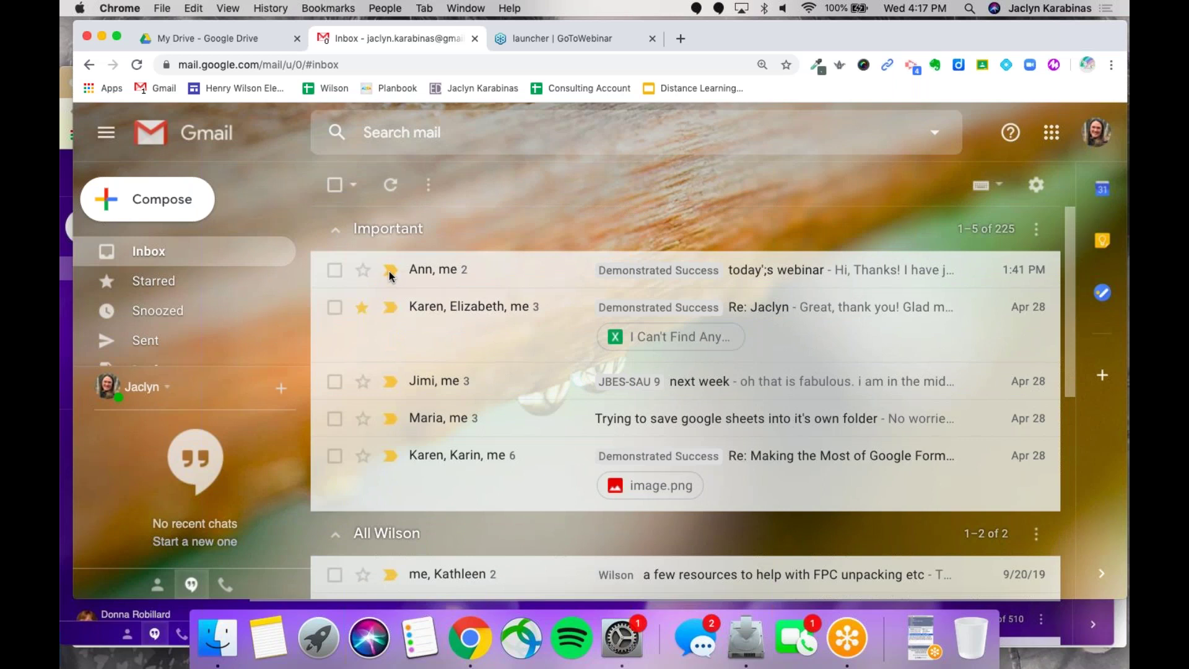
scroll(389, 441, down, 5)
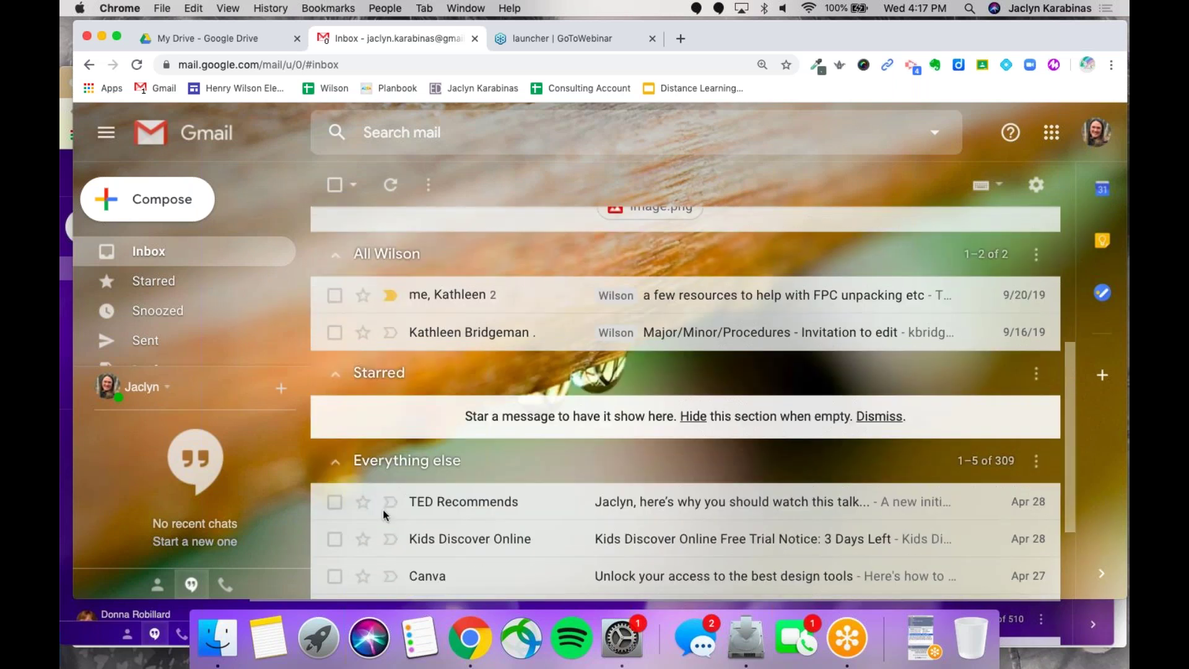
scroll(582, 340, up, 5)
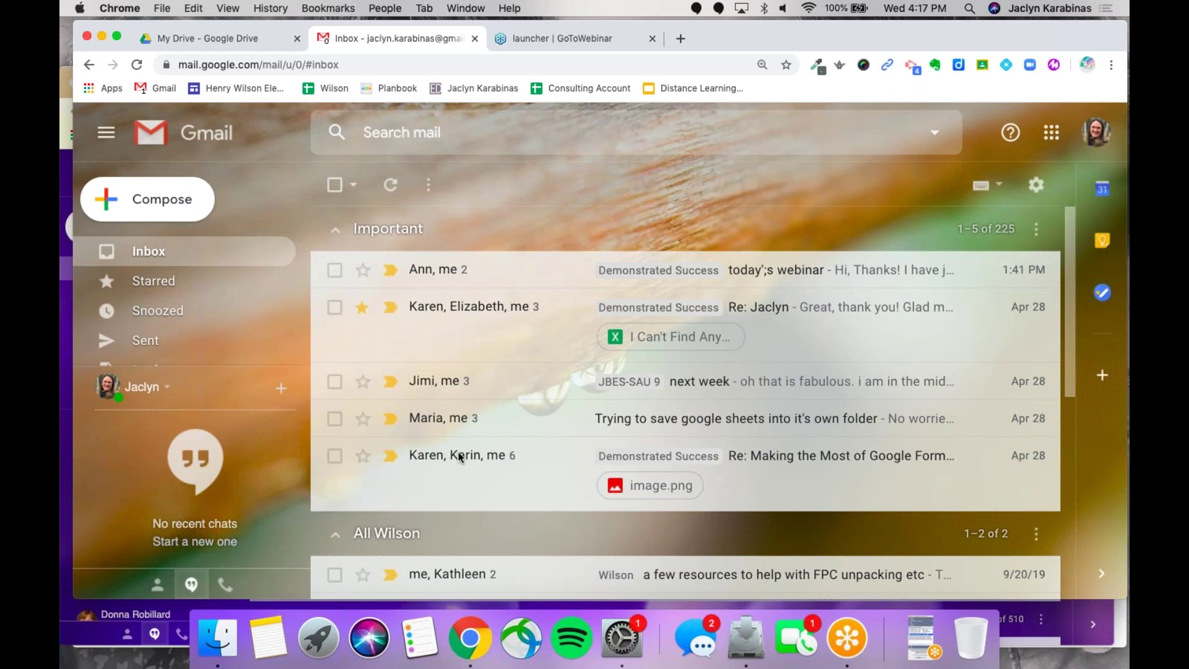
scroll(457, 457, down, 3)
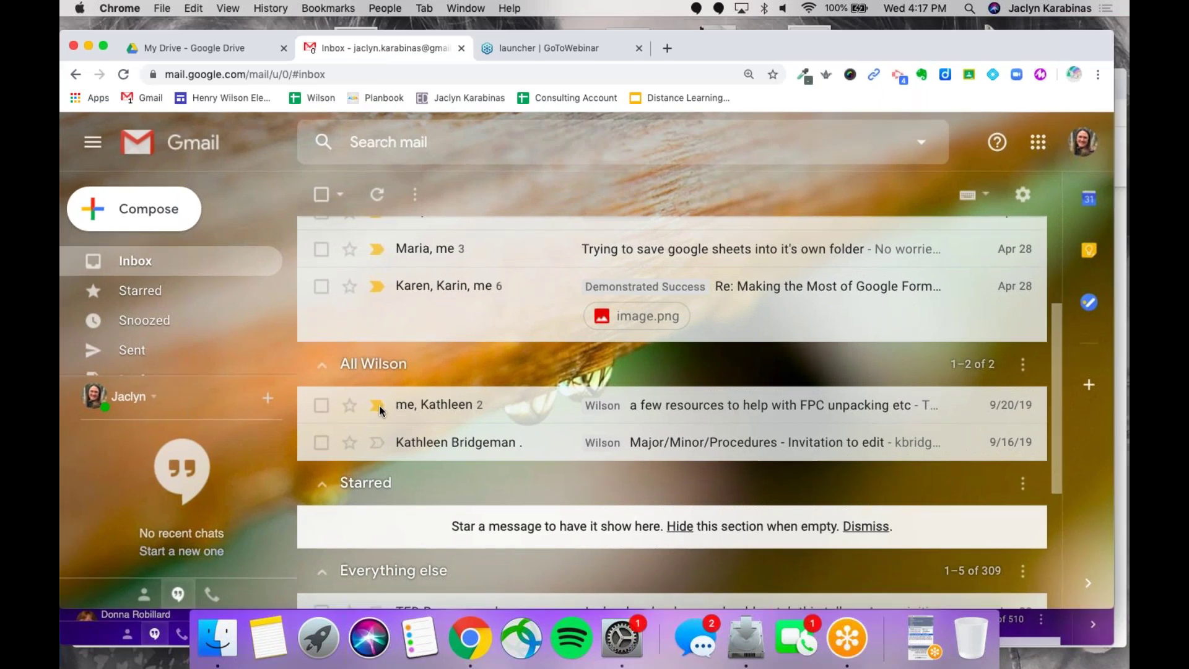
click(378, 406)
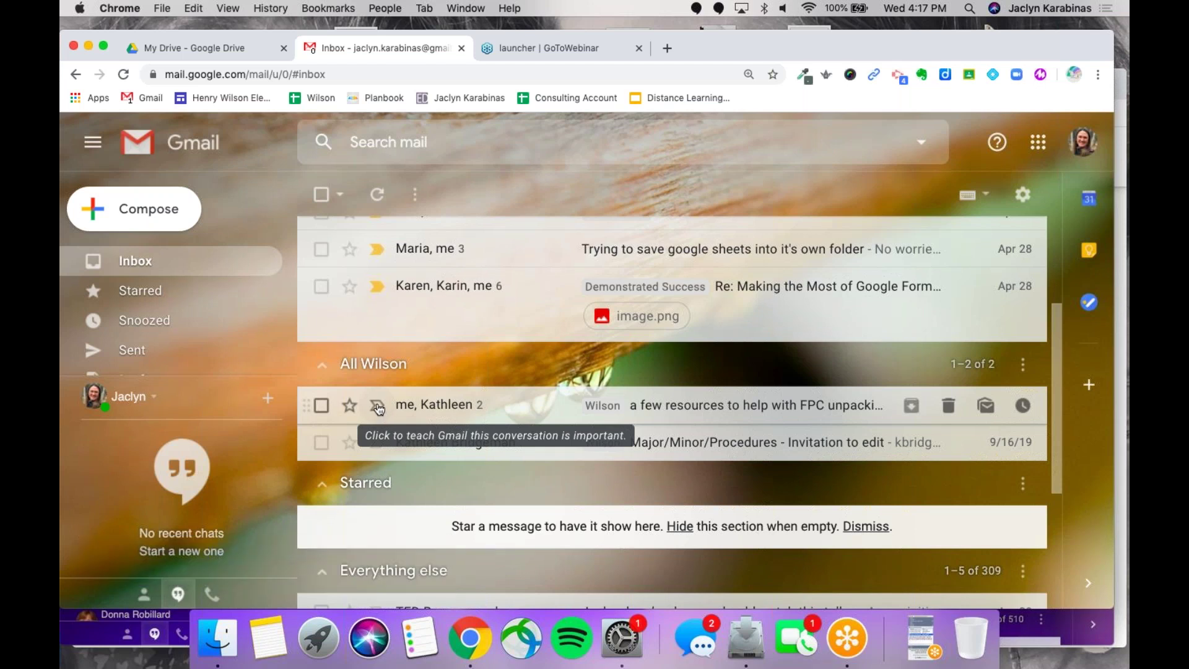
click(377, 406)
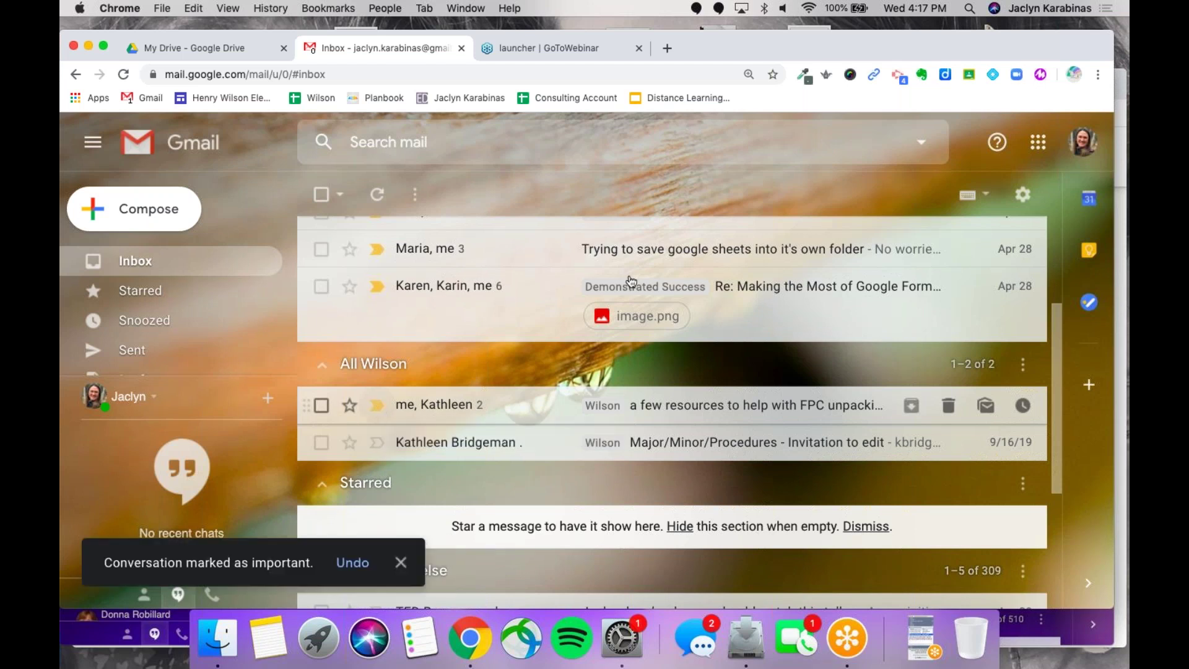
scroll(631, 282, up, 3)
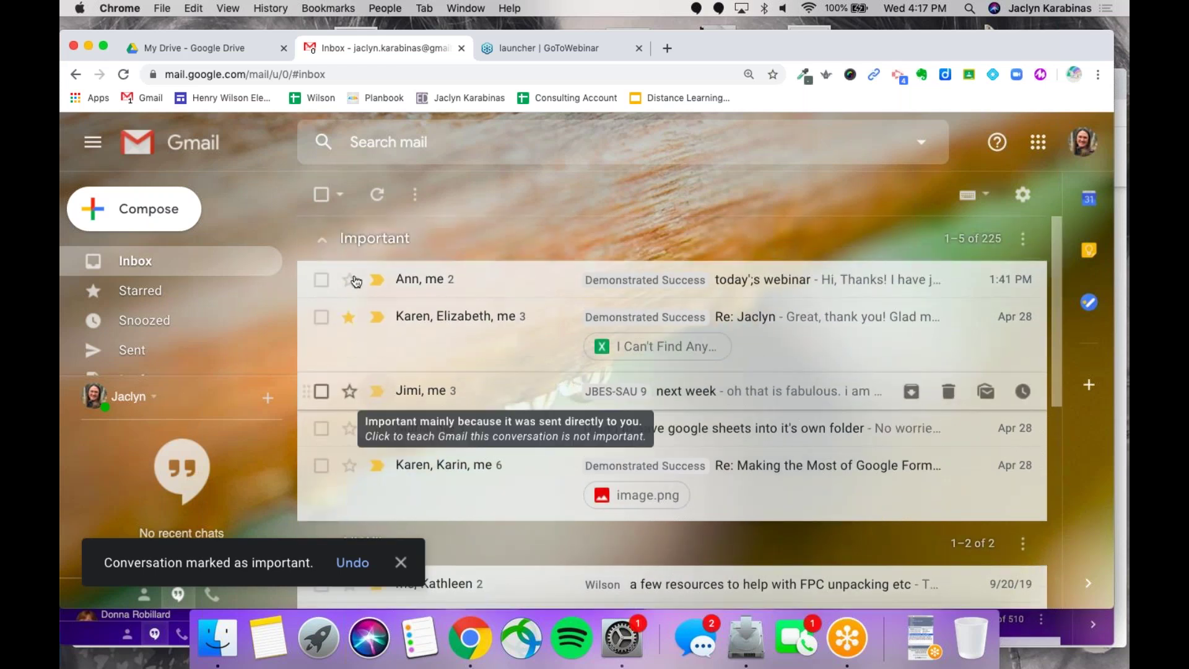
scroll(709, 344, down, 2)
scroll(709, 344, up, 2)
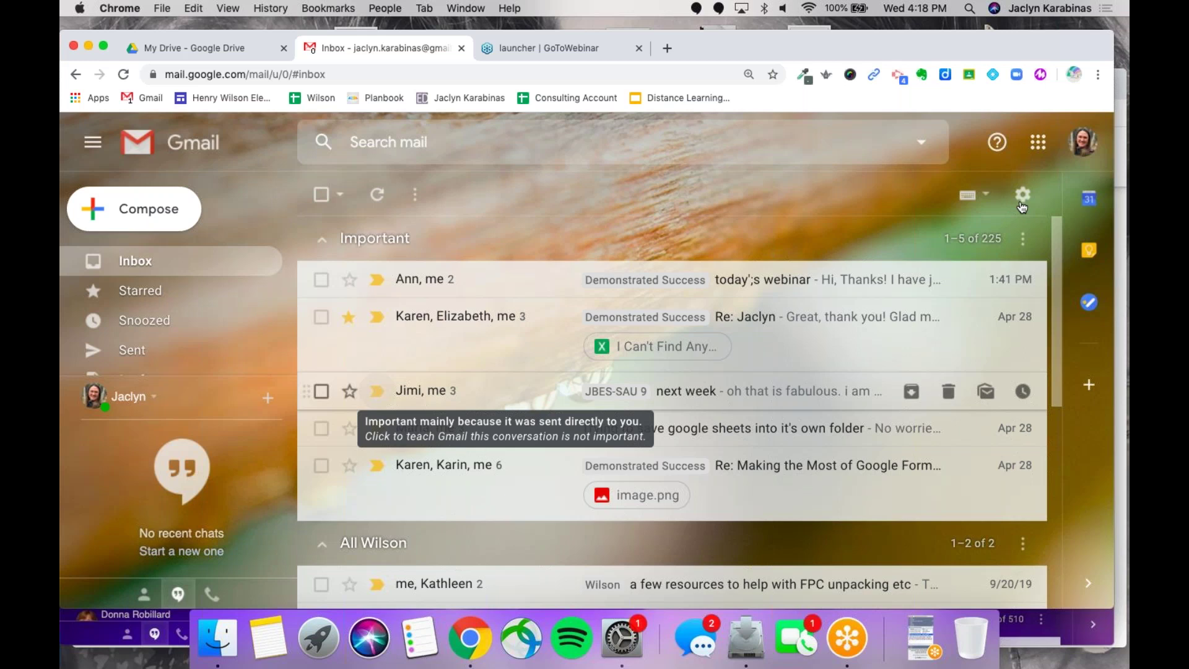
- Go to Gmail's full Settings page through the gear menu
click(1022, 195)
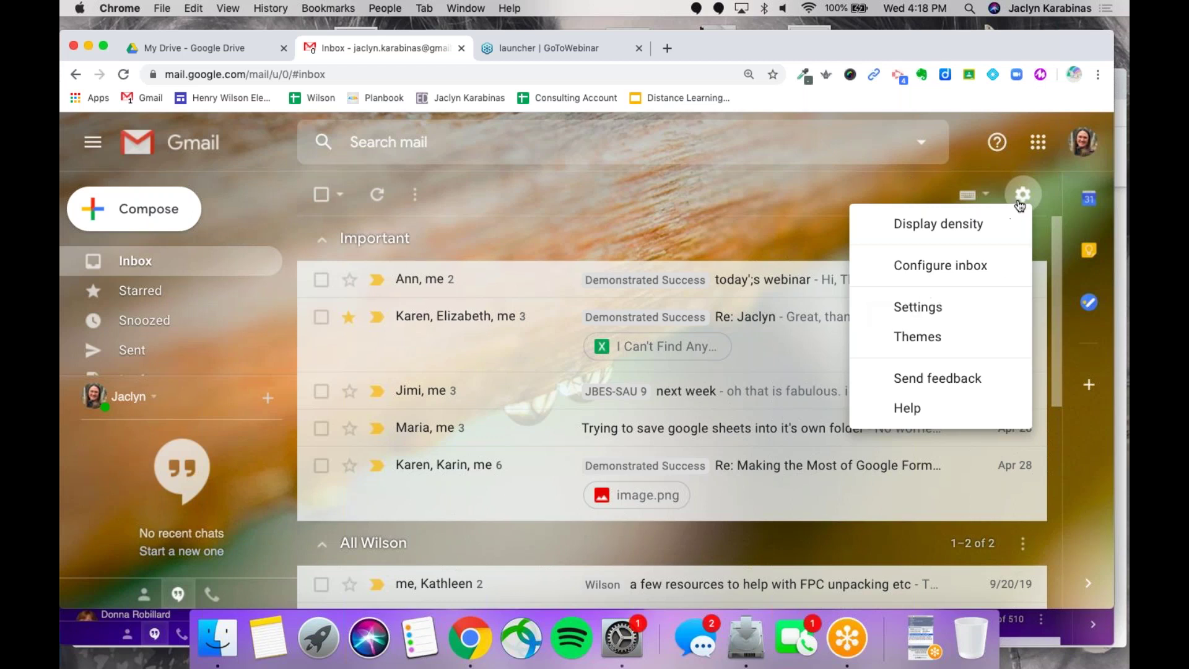
click(890, 312)
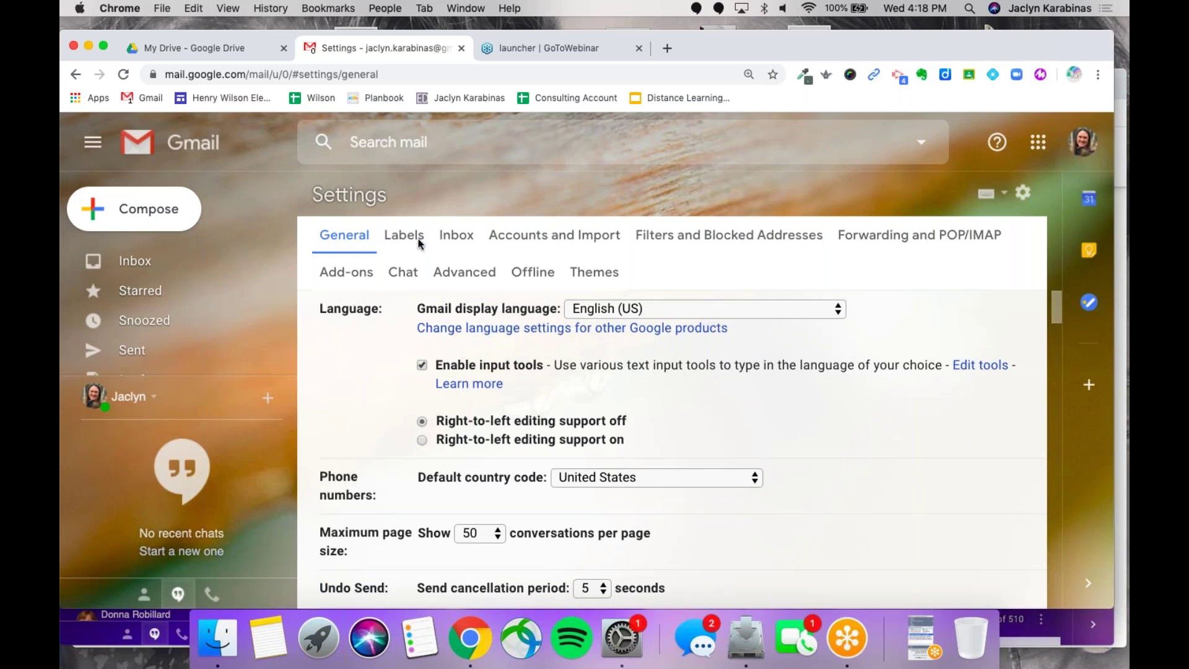
- On the Inbox settings tab, keep Priority Inbox as the inbox type
click(461, 239)
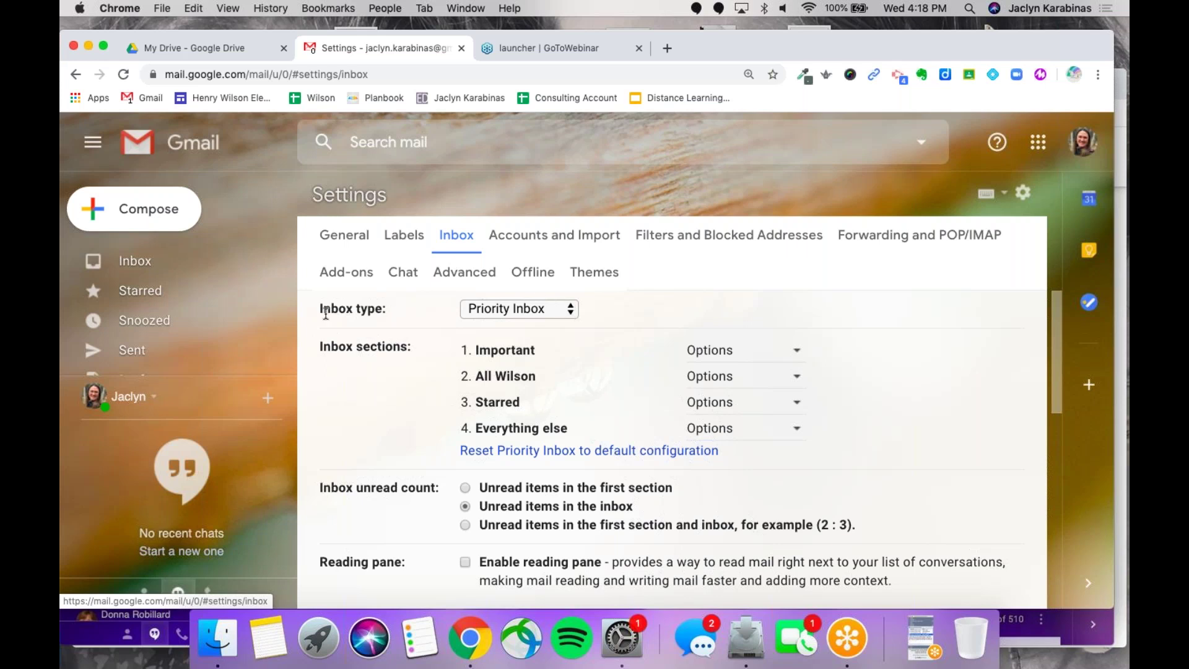
click(569, 311)
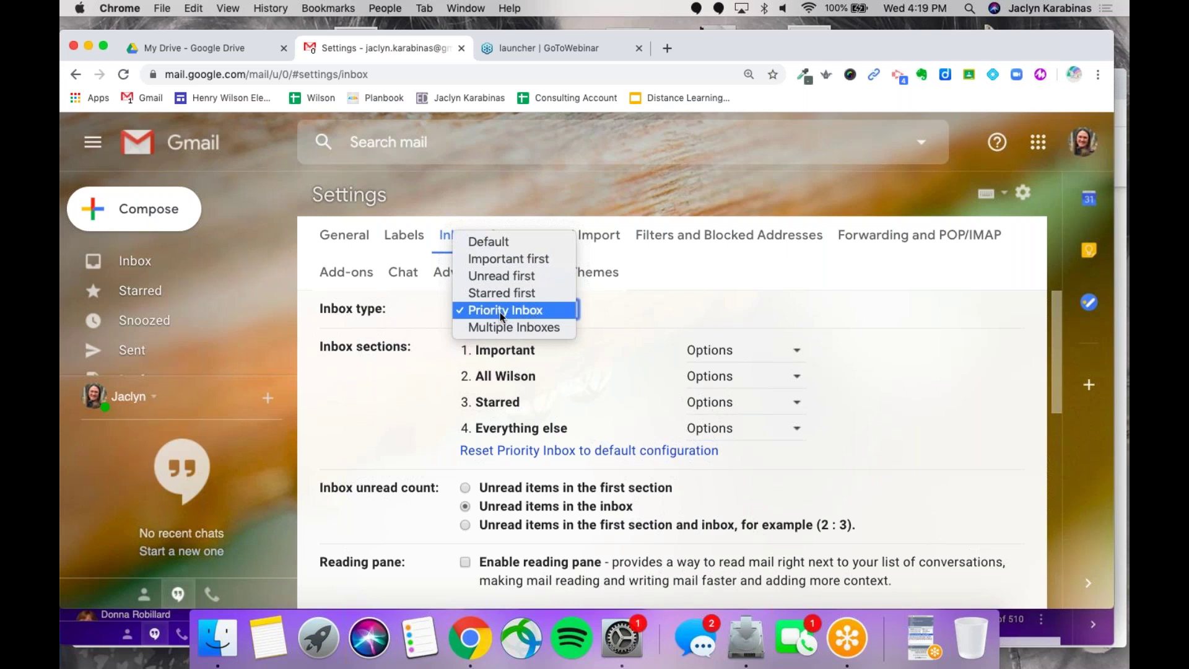
click(740, 268)
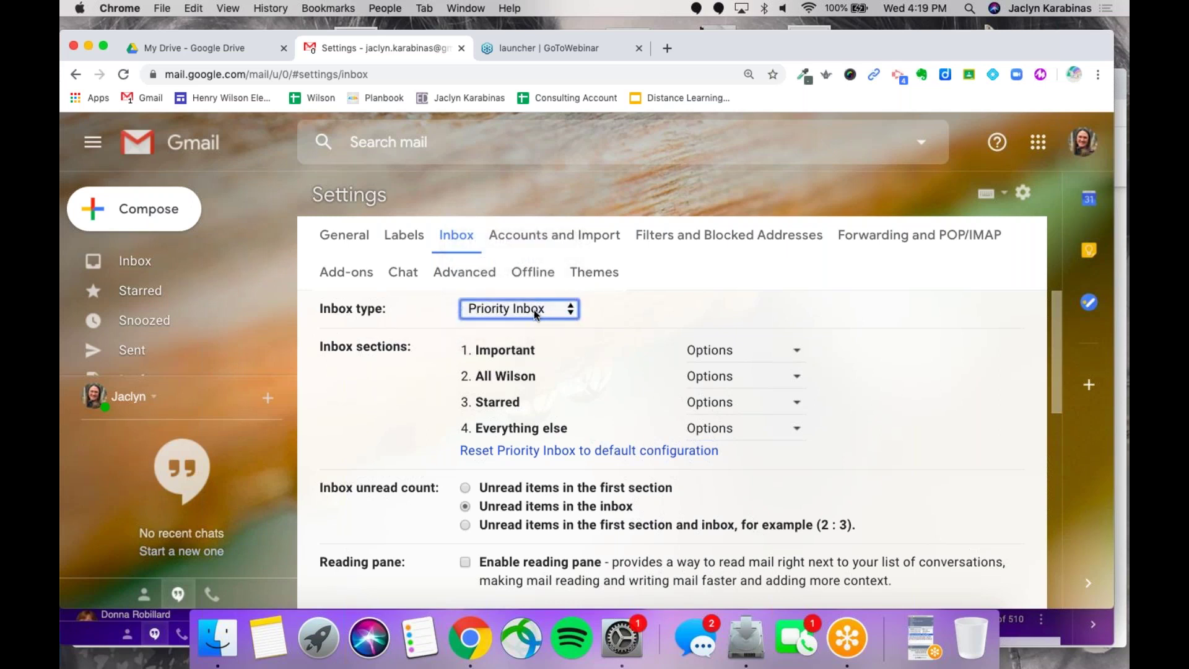
scroll(534, 309, down, 1)
scroll(516, 356, up, 1)
- Check the Important section's options without changes, then open the Starred section's options
click(796, 353)
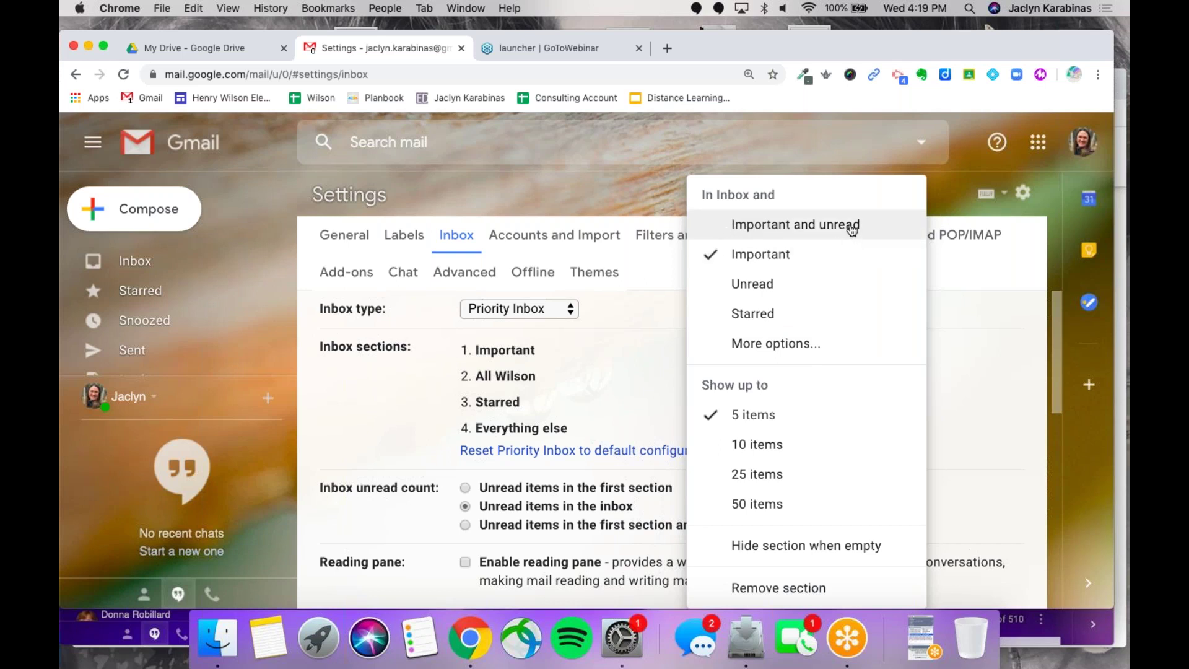
click(834, 267)
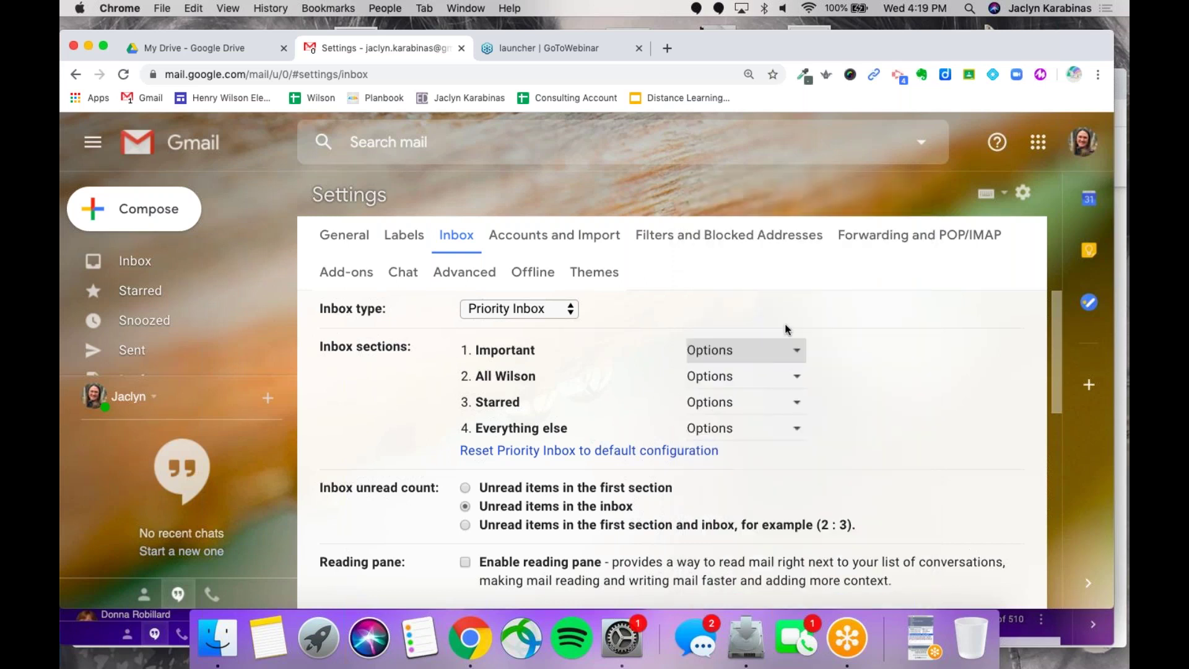
click(788, 351)
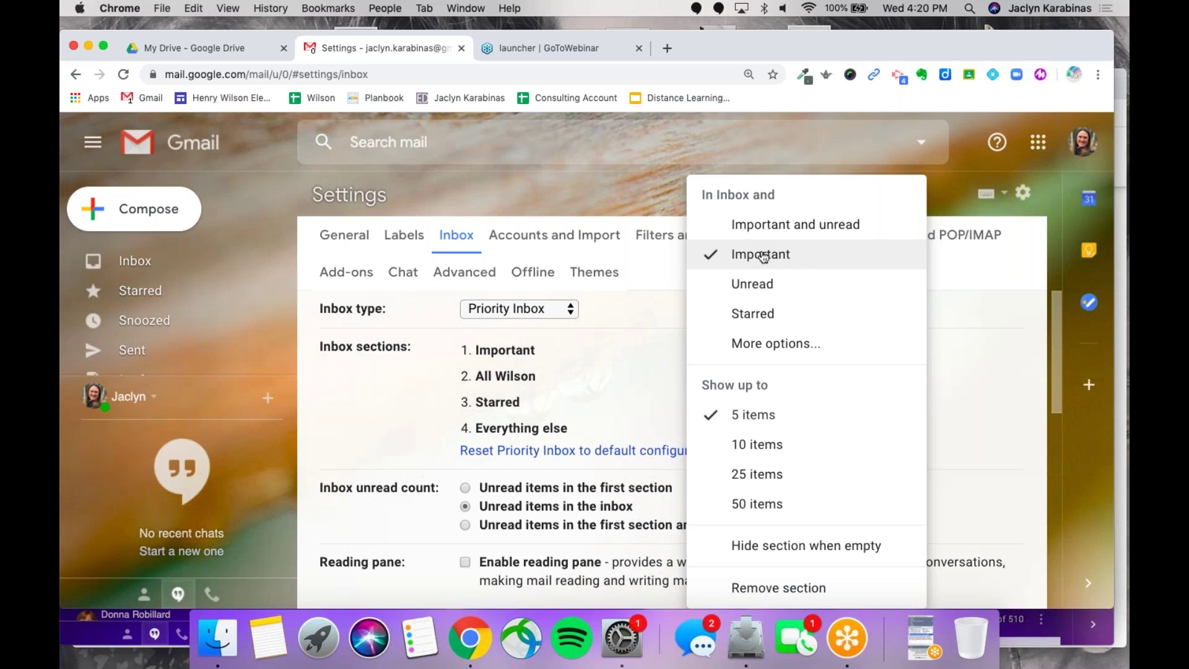
click(951, 194)
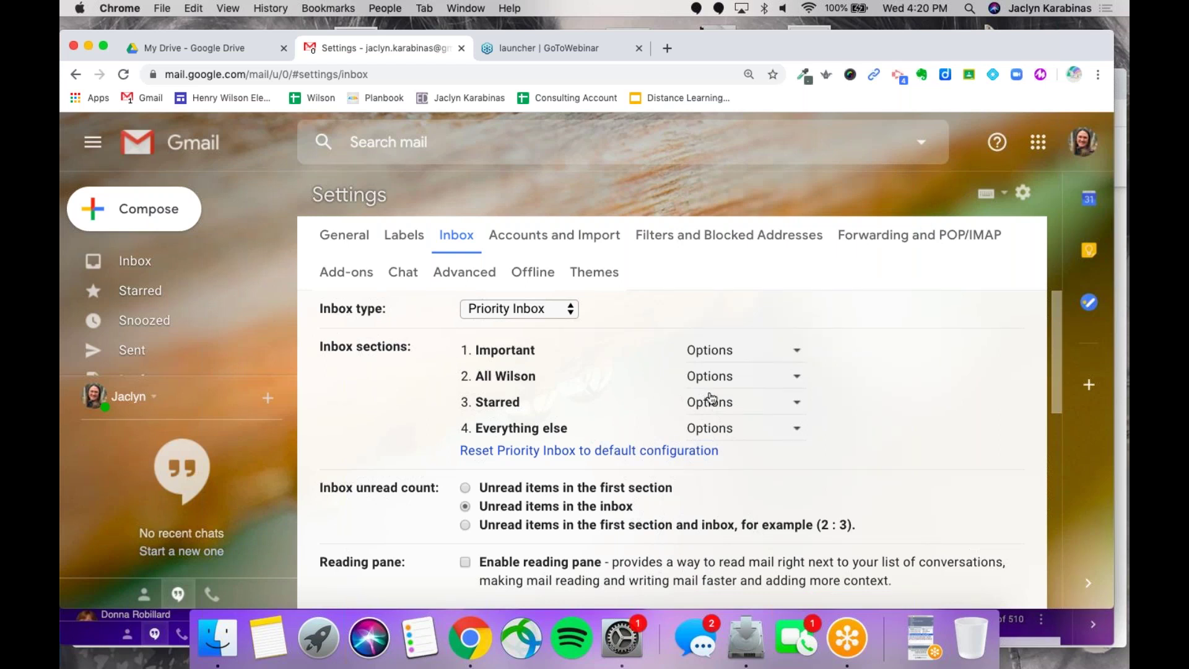
click(742, 355)
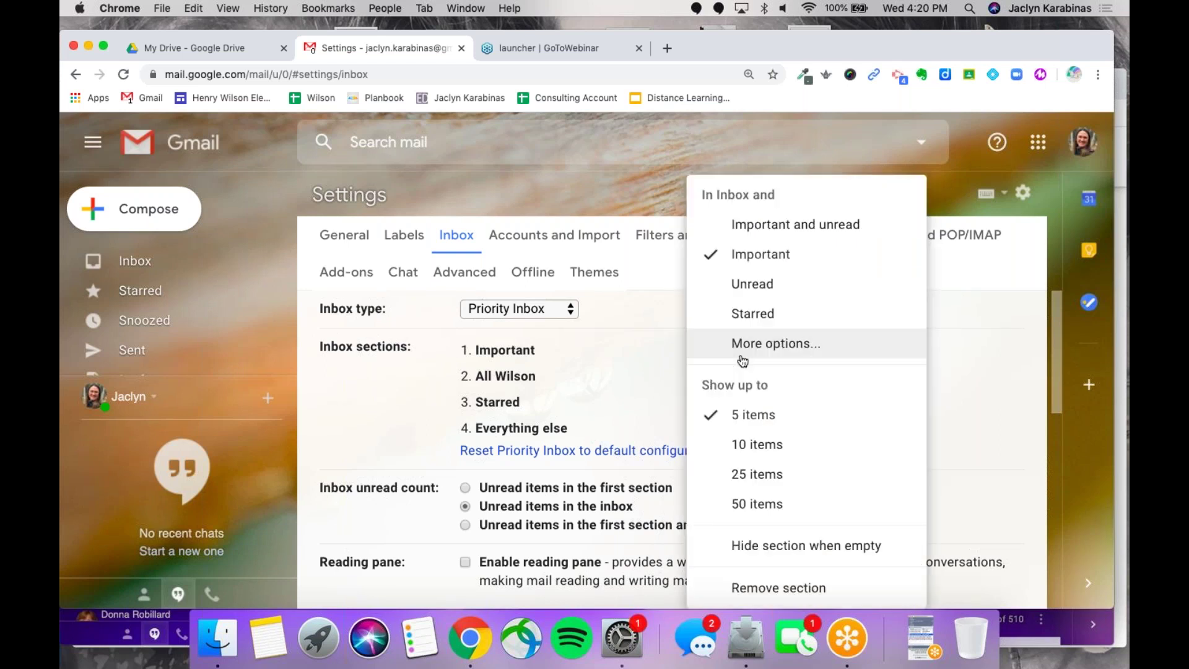
click(631, 310)
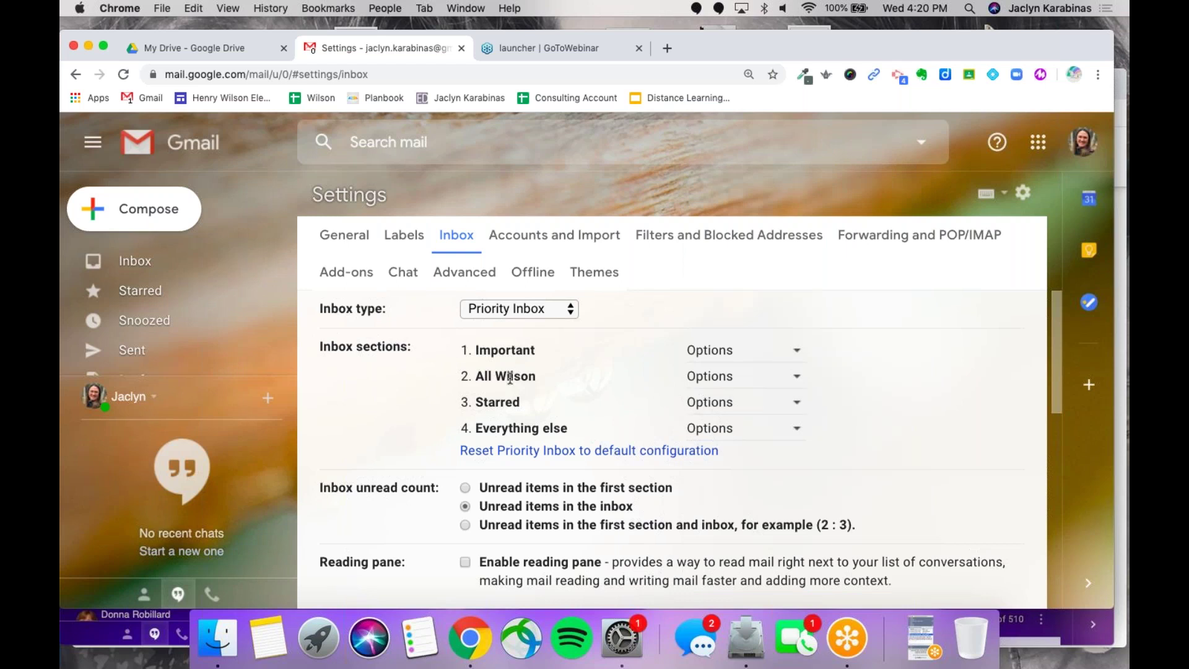
click(793, 404)
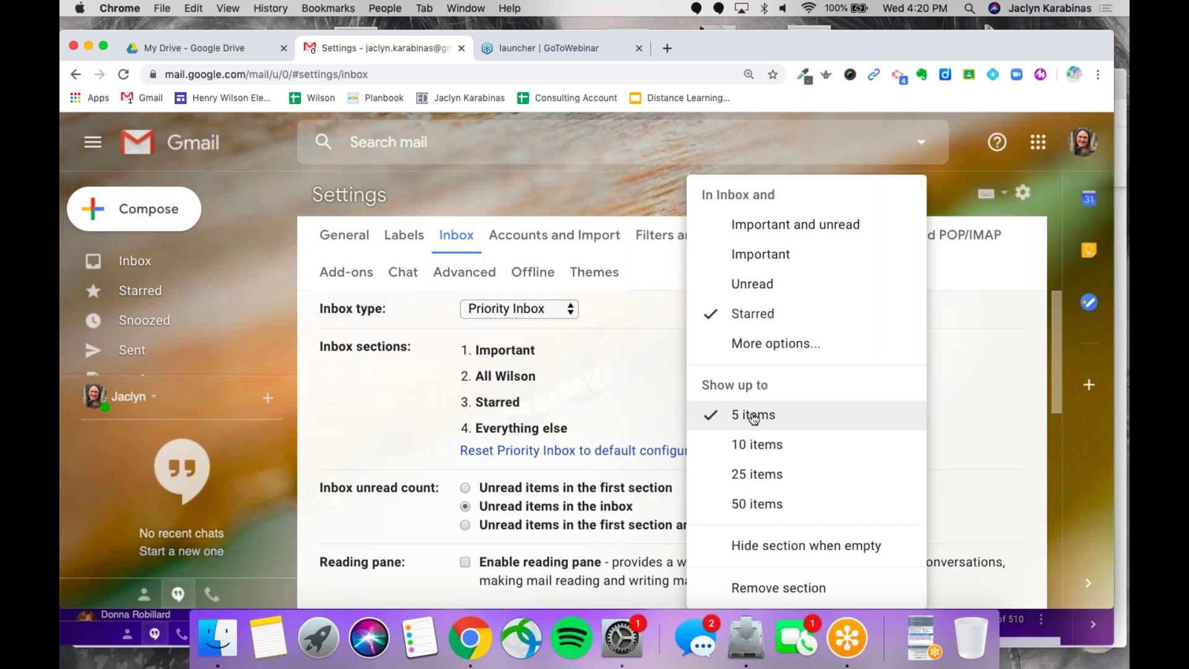
- Close the Starred and Everything else options unchanged and return to the Inbox
click(965, 377)
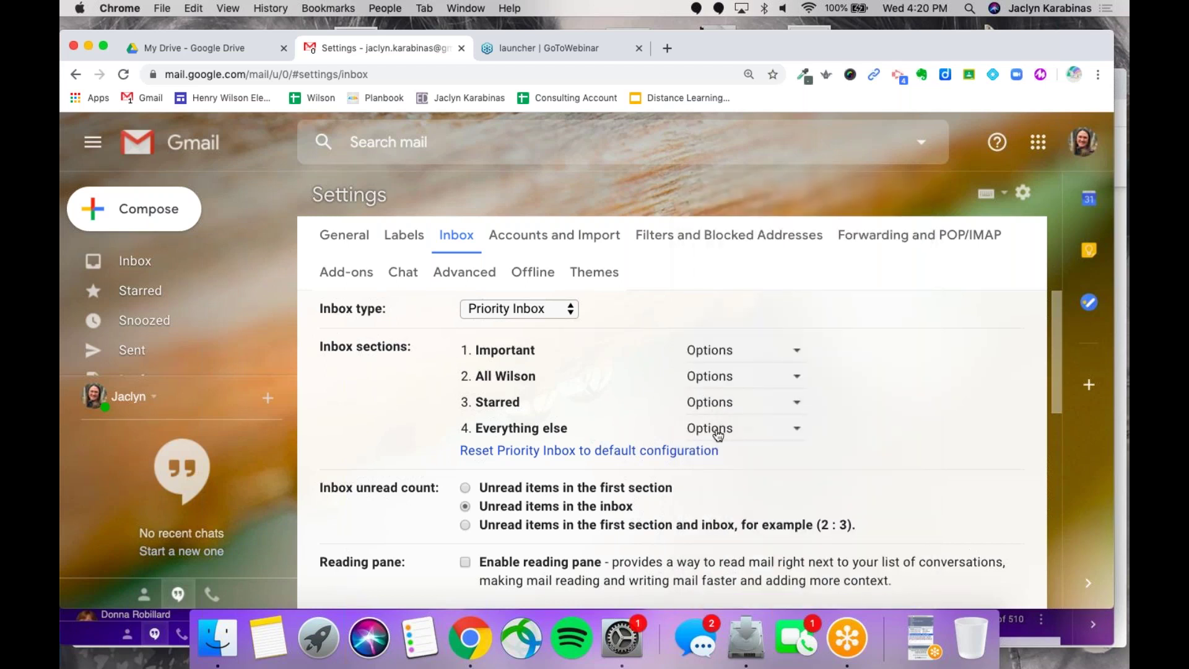
click(749, 432)
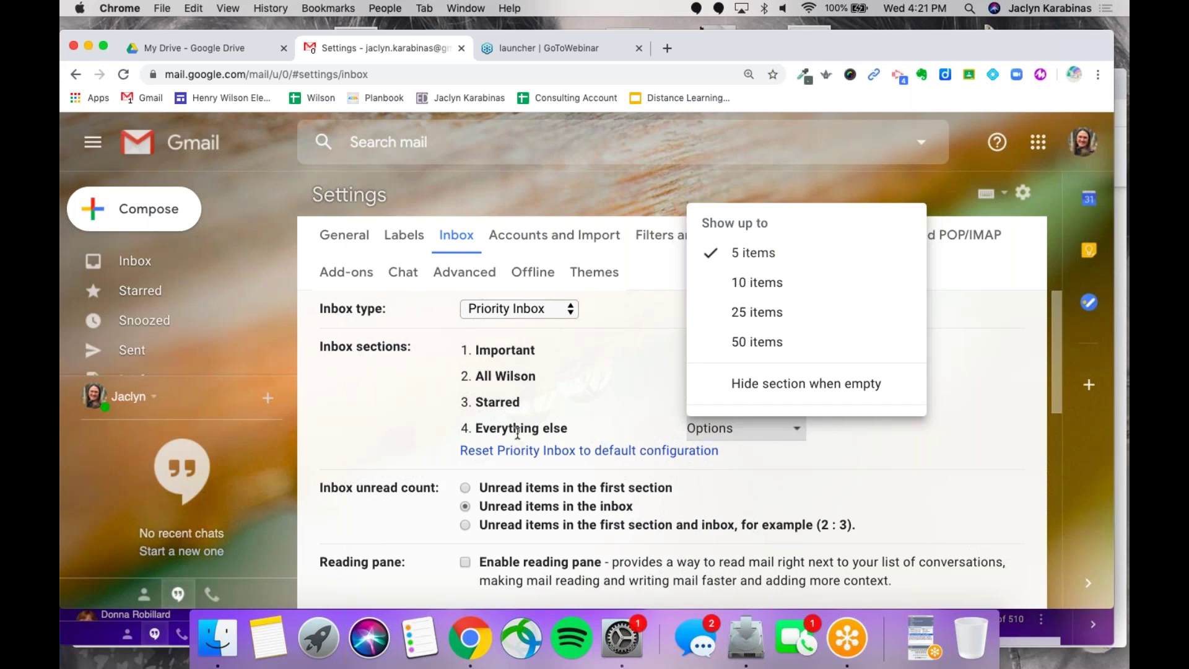
click(951, 461)
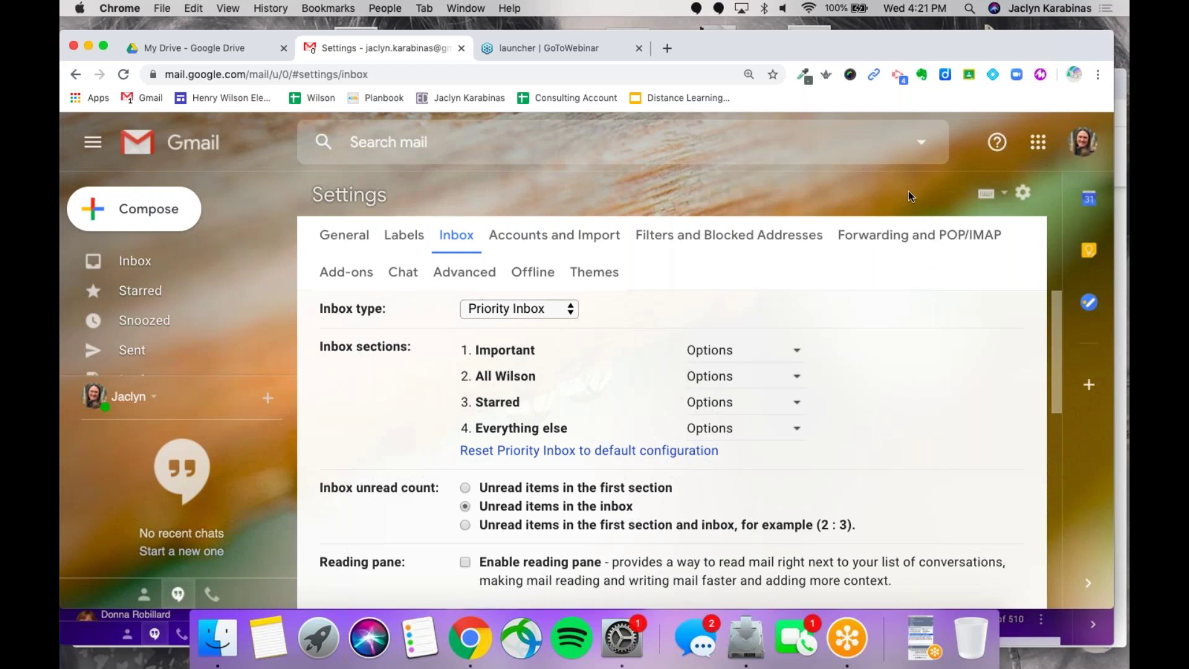
click(137, 271)
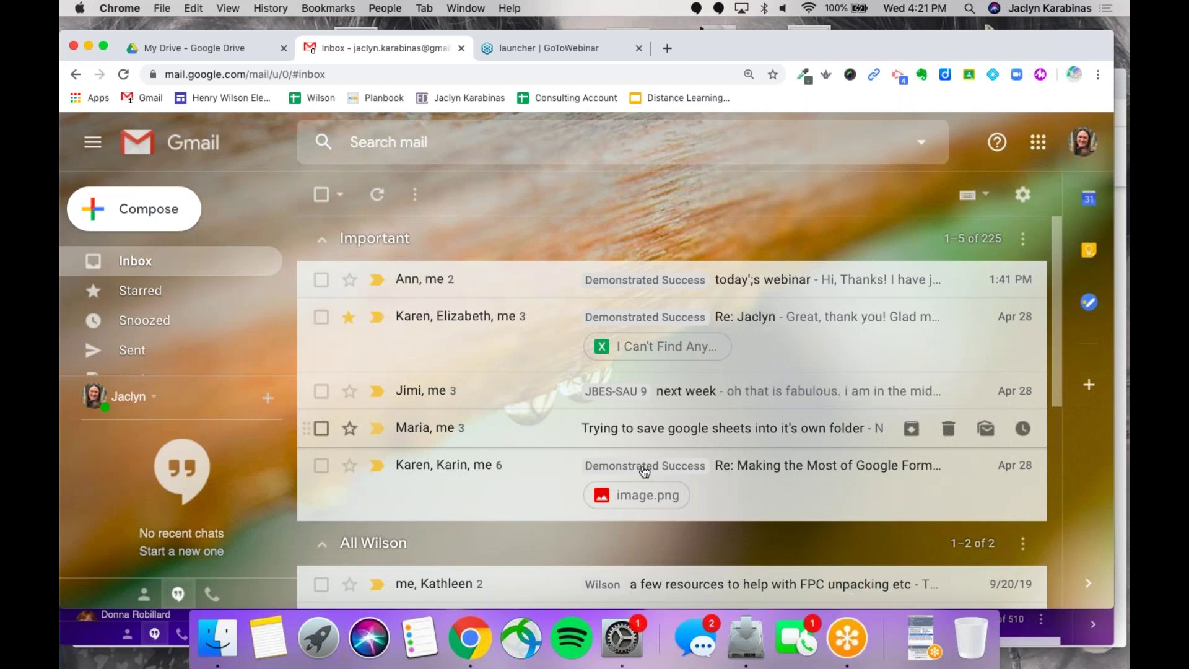
- Bring Chrome forward and scroll the sidebar to the Demonstrated Success labels
click(847, 636)
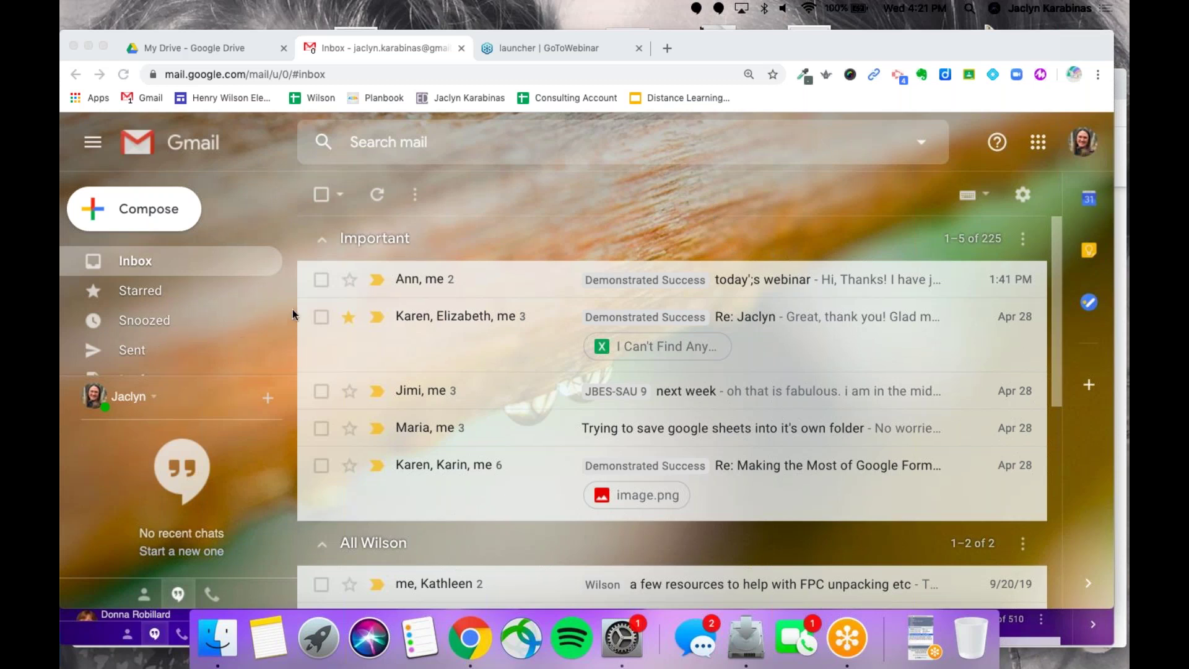
click(259, 215)
scroll(180, 273, down, 5)
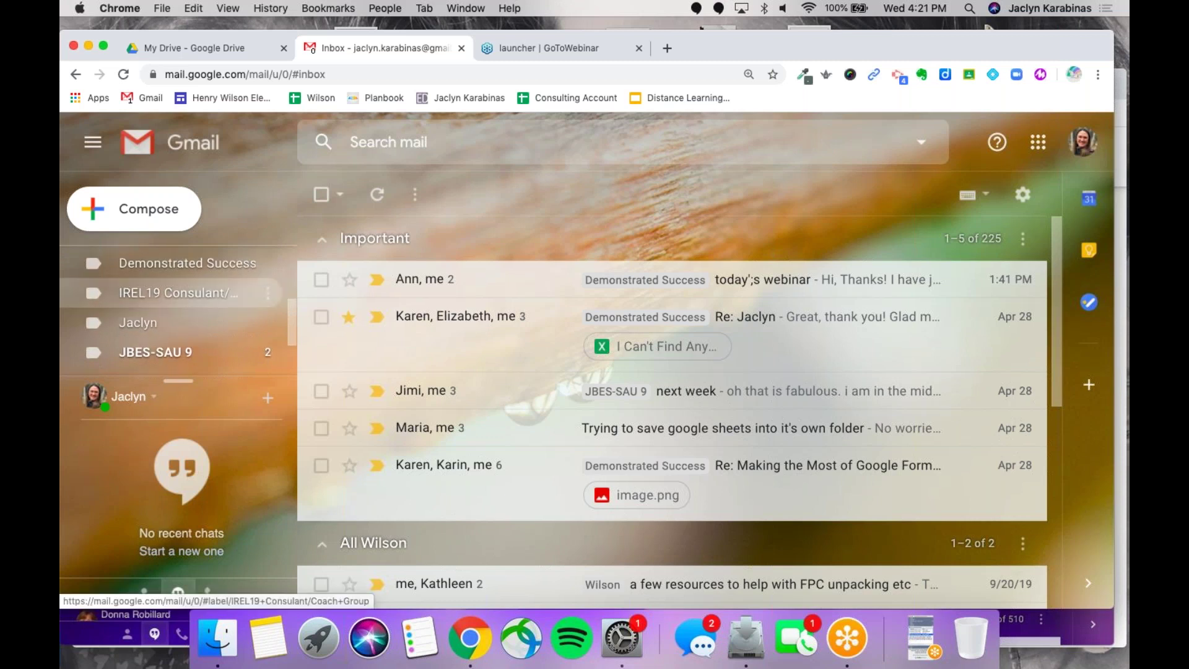
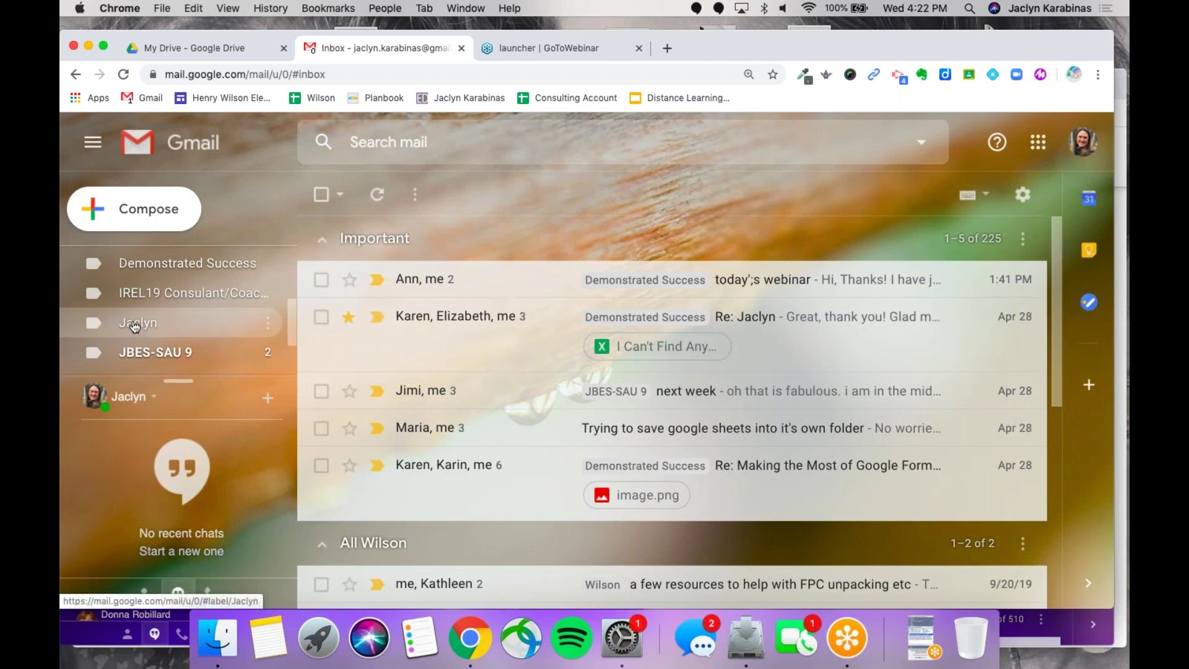
- Drag the account owner's name label onto the starred Important conversation with the spreadsheet attachment
scroll(134, 327, down, 3)
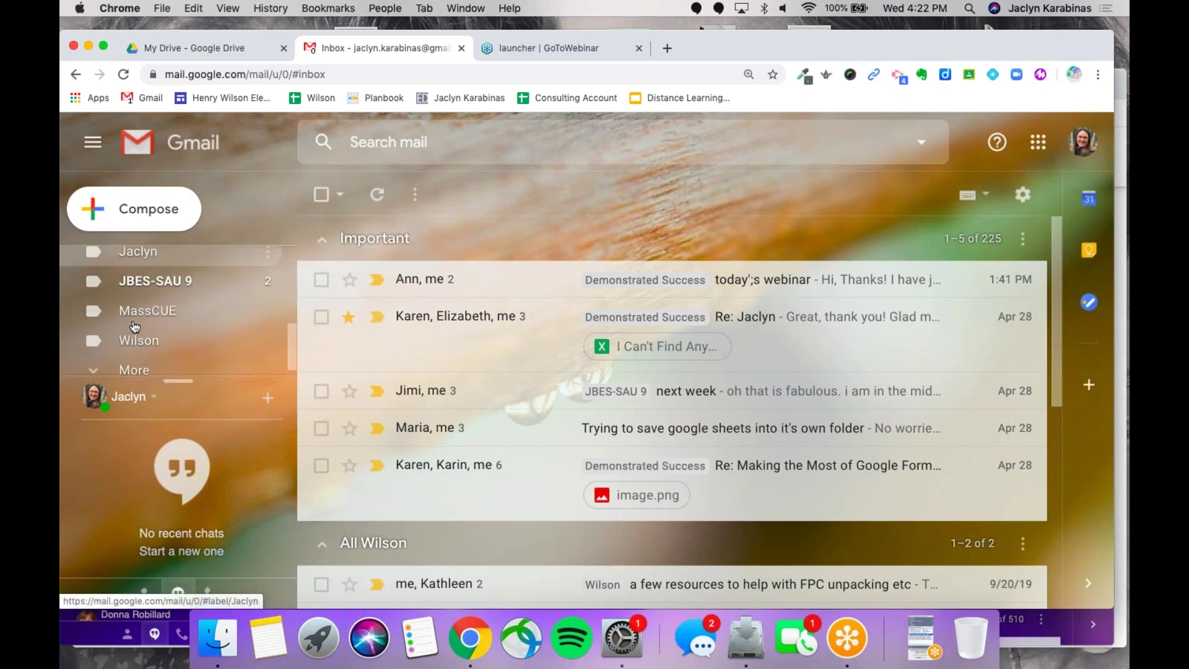
scroll(134, 326, up, 4)
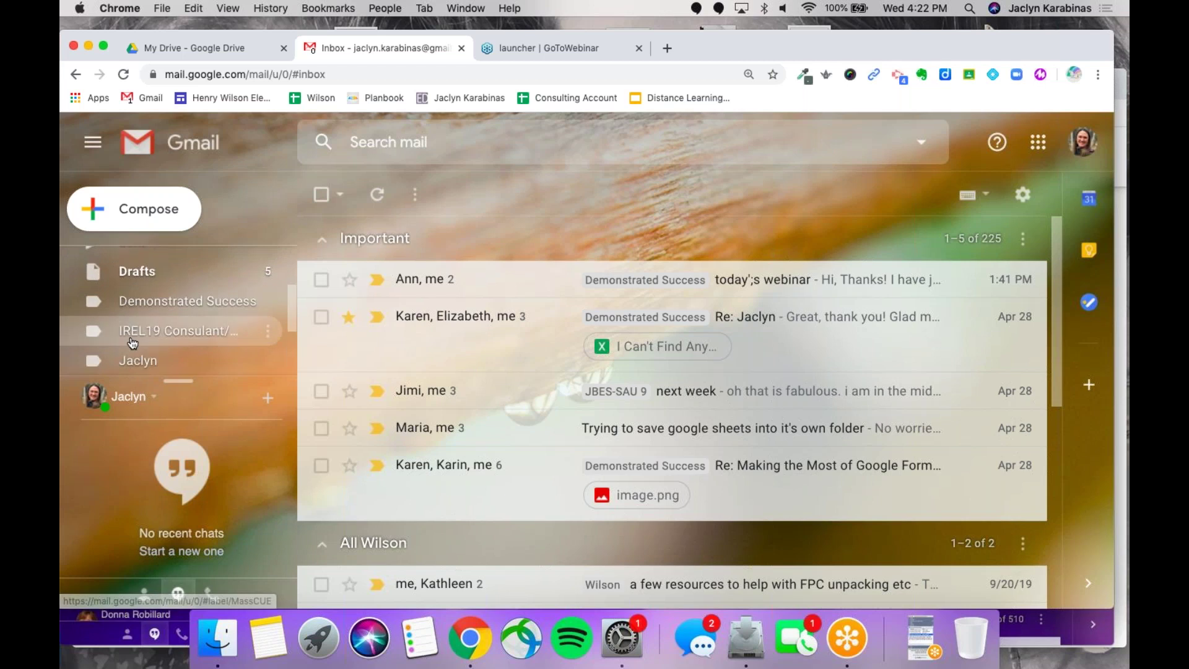
scroll(130, 328, down, 2)
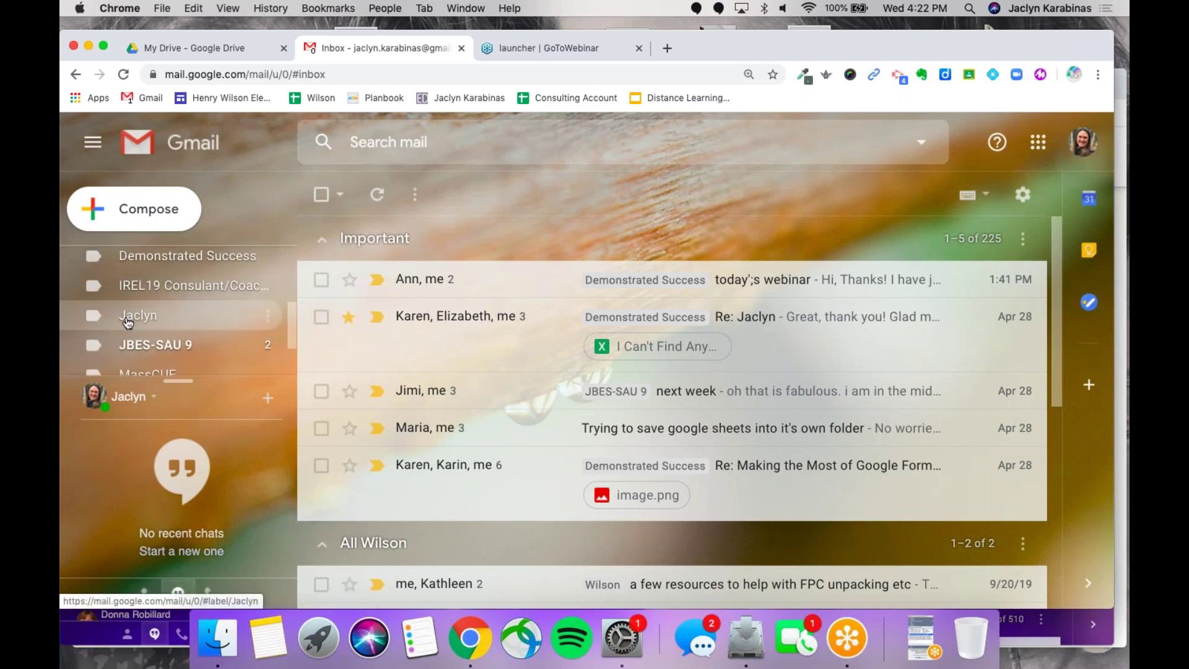
drag(128, 320, 534, 324)
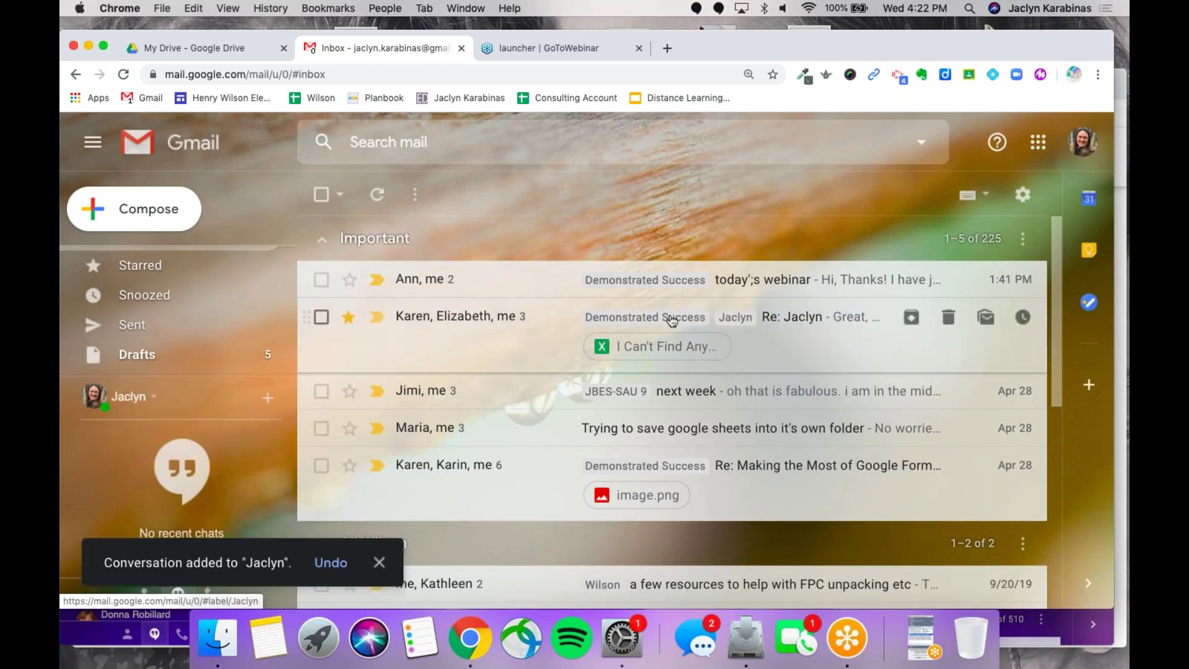
scroll(133, 326, down, 2)
scroll(132, 327, down, 3)
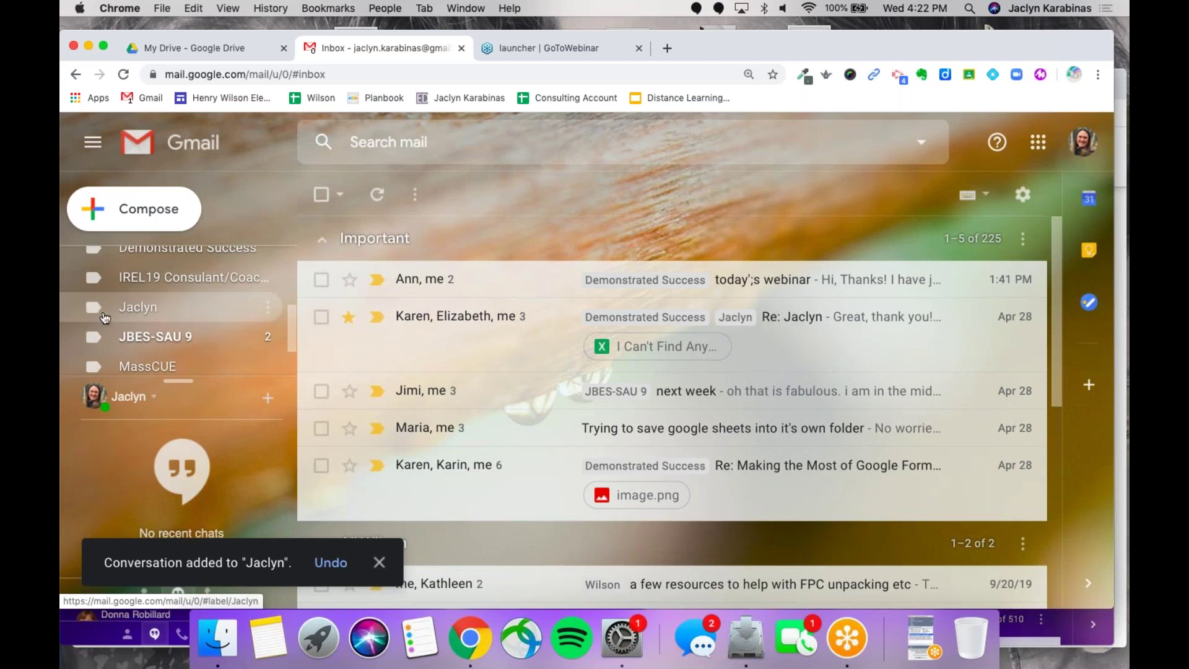
- View the conversations under the name label, then return to the inbox
click(135, 309)
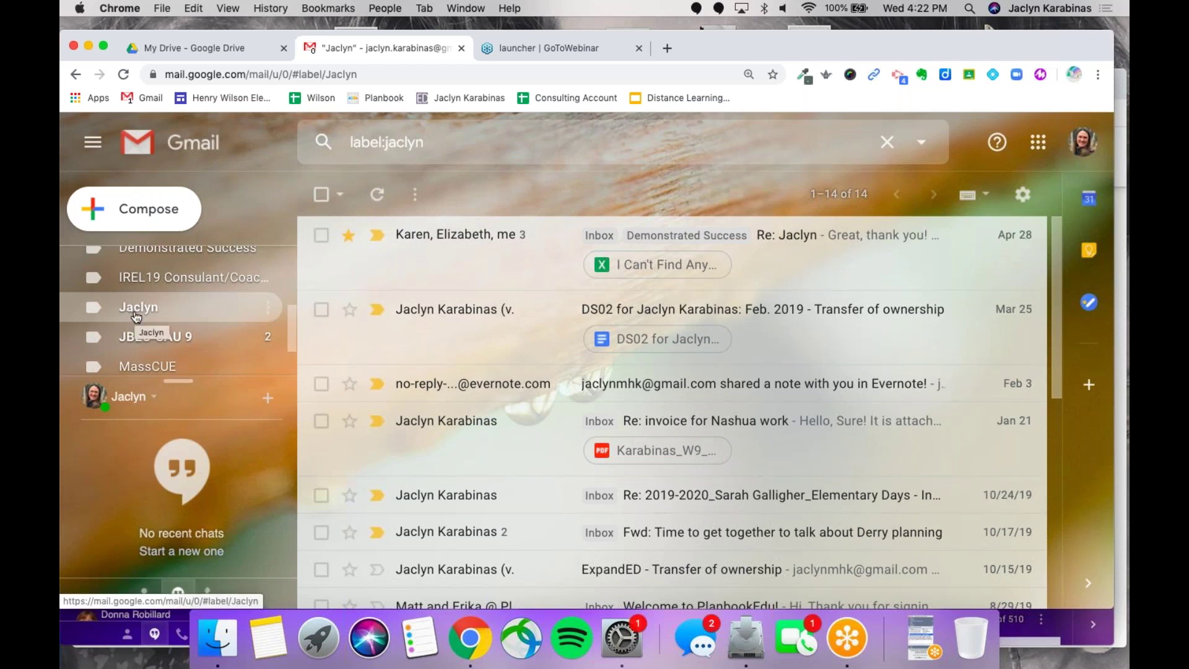
scroll(136, 316, up, 3)
click(128, 263)
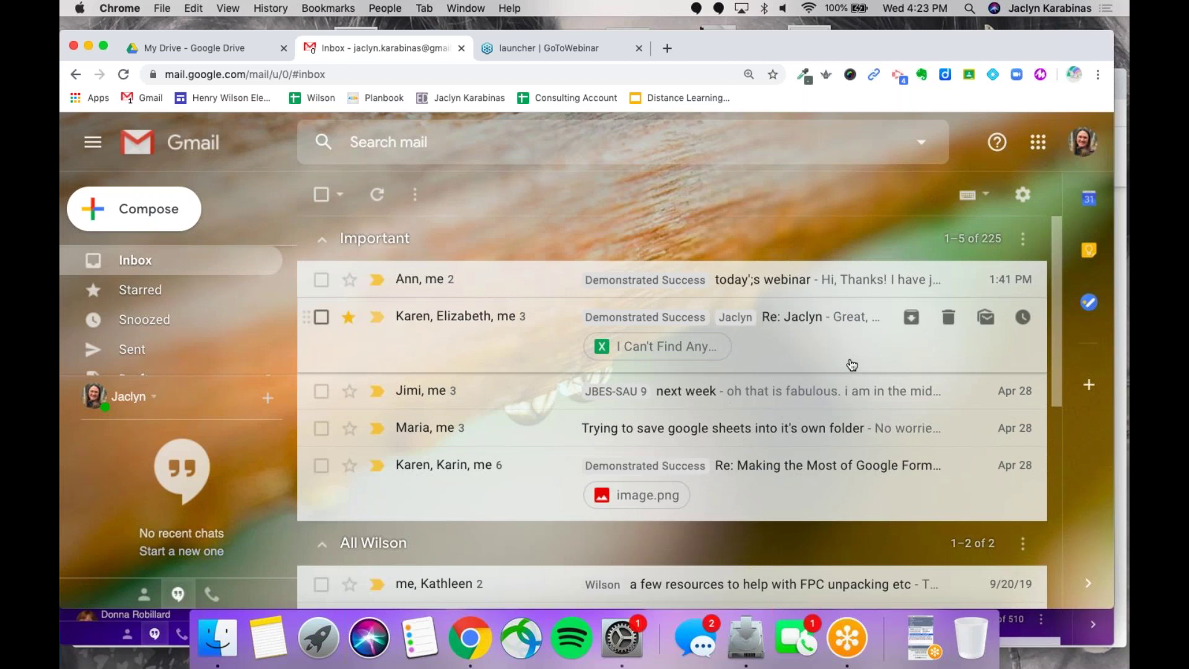
- Tick and untick the Google Sheets conversation, then bring up the settings gear menu
scroll(853, 365, down, 5)
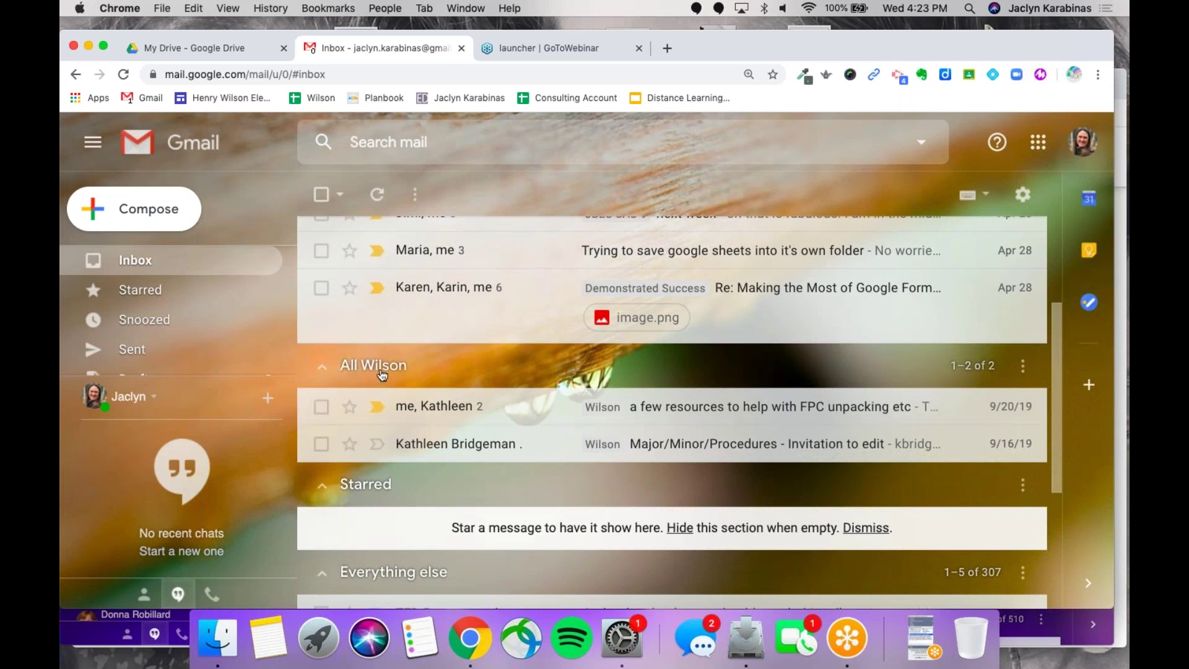
scroll(382, 375, up, 5)
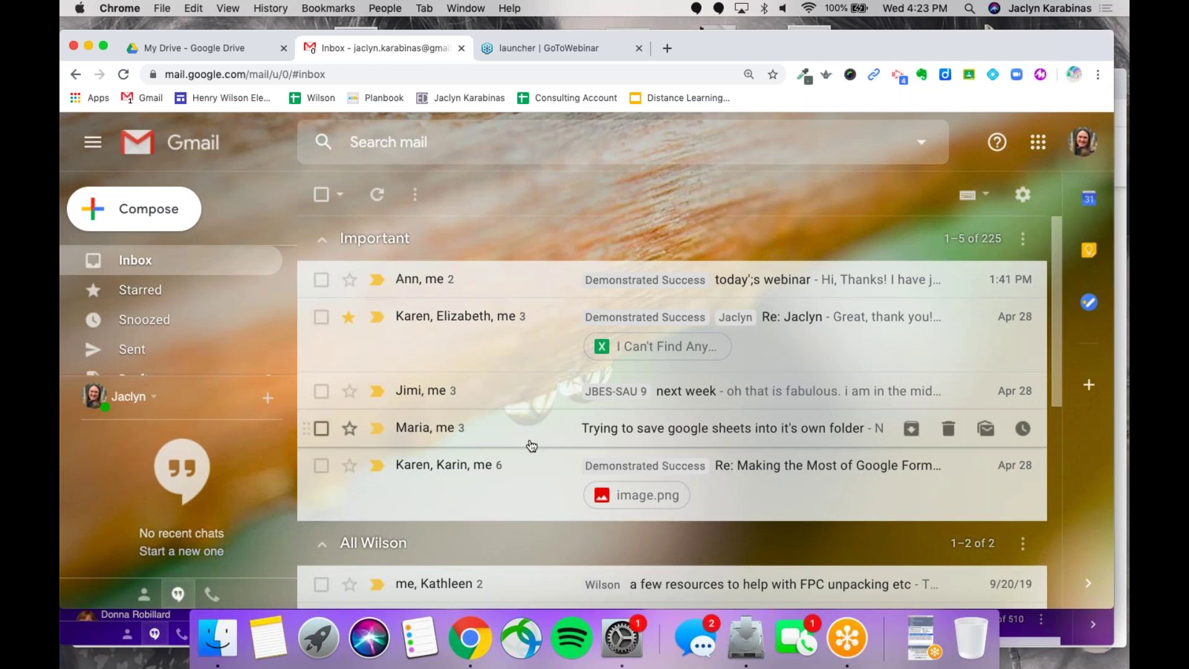
click(321, 429)
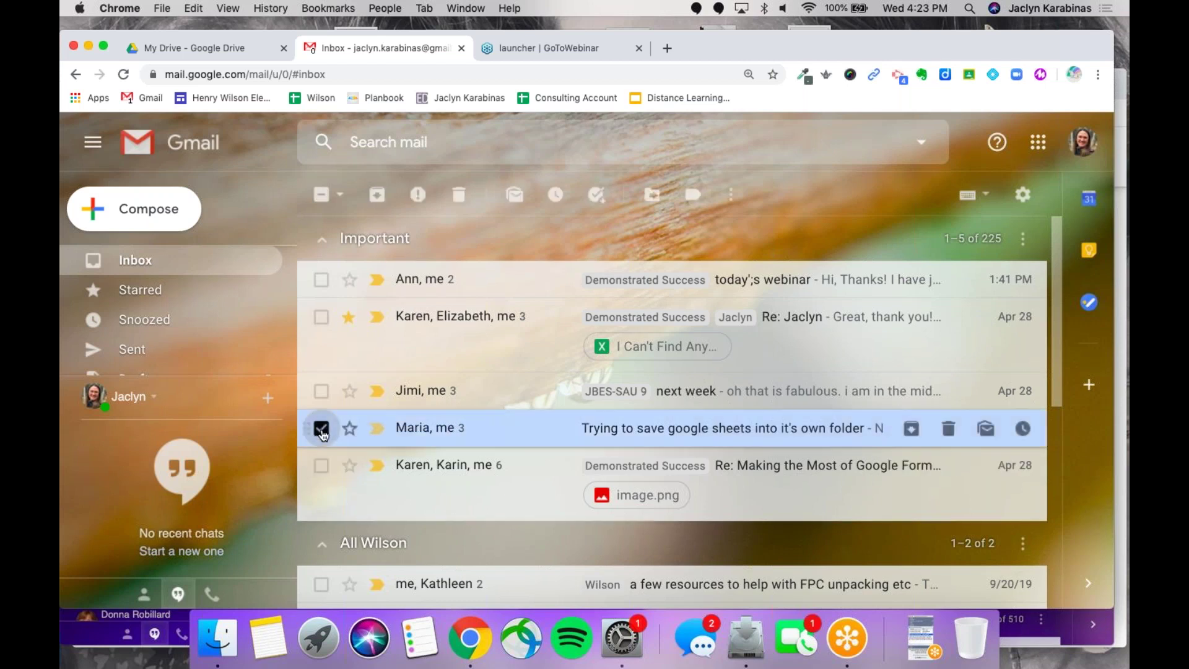
click(321, 429)
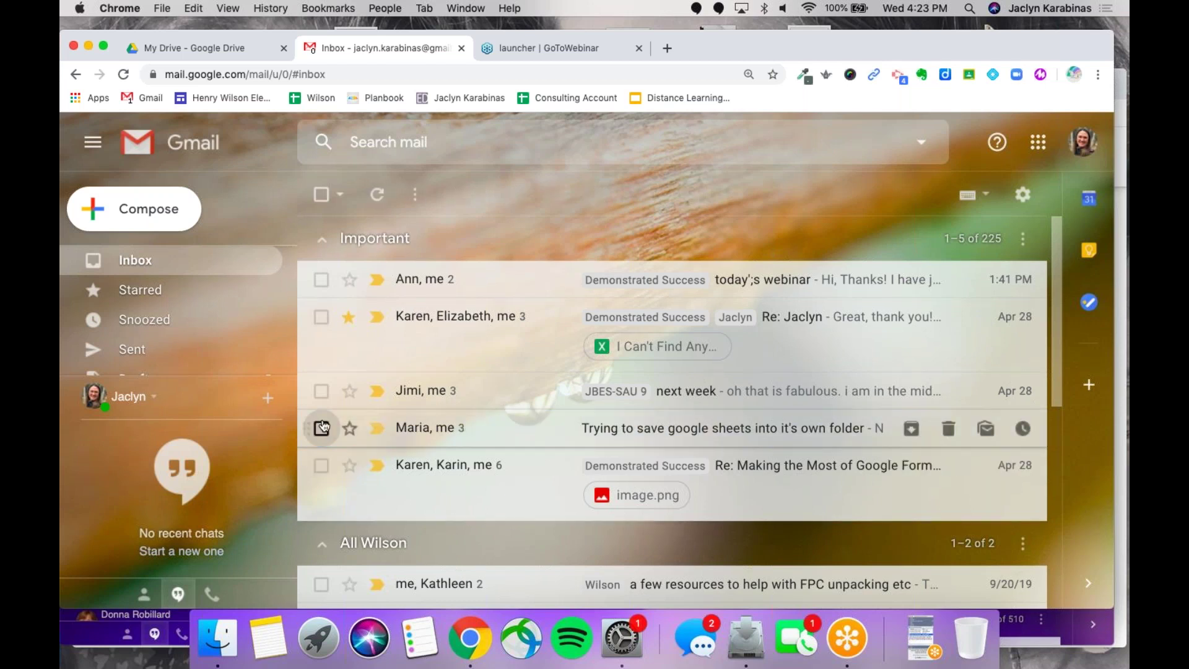
click(1023, 196)
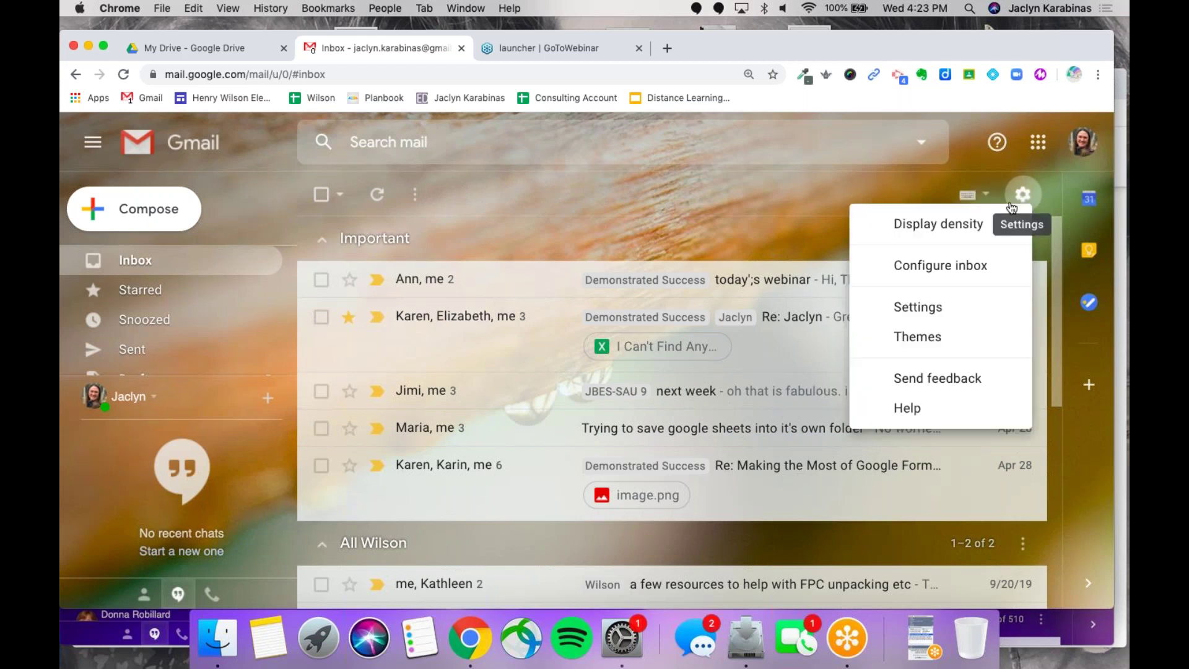
- Open the Filters and Blocked Addresses settings and start creating a new filter
click(946, 309)
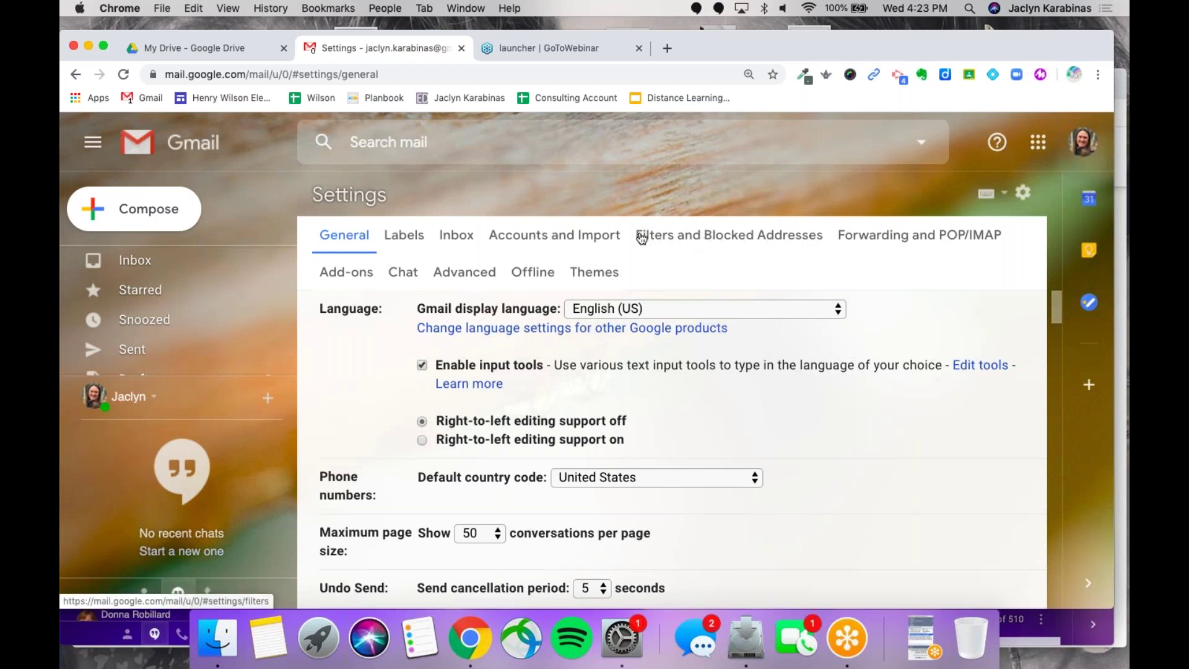
click(671, 241)
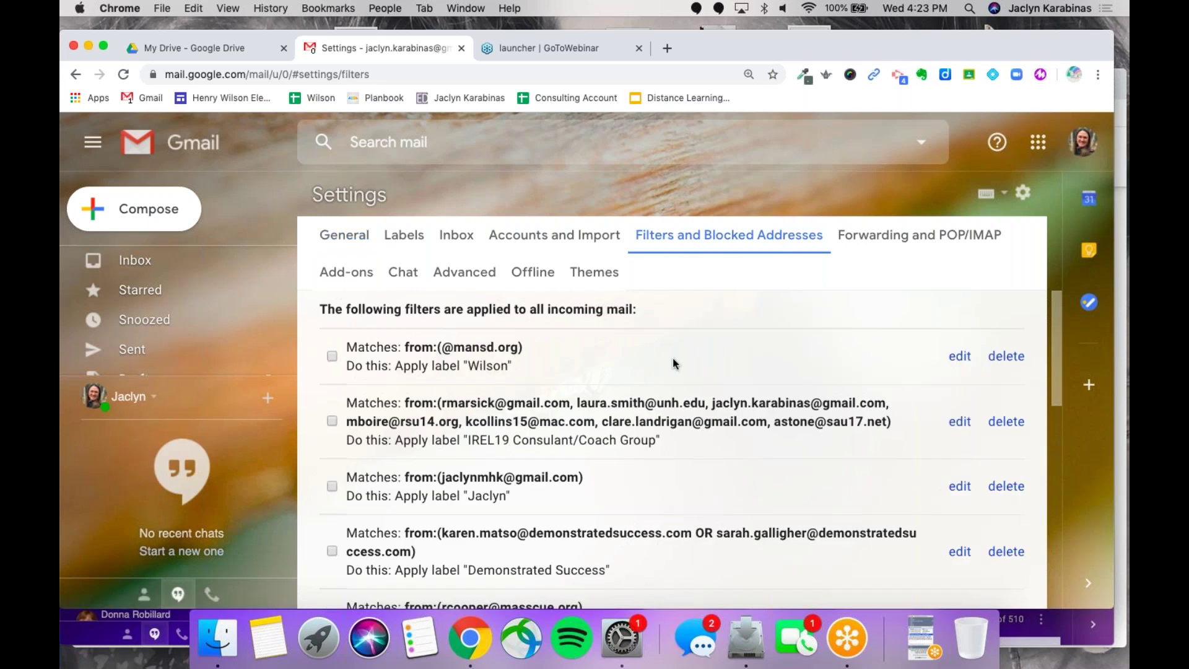
scroll(675, 364, down, 2)
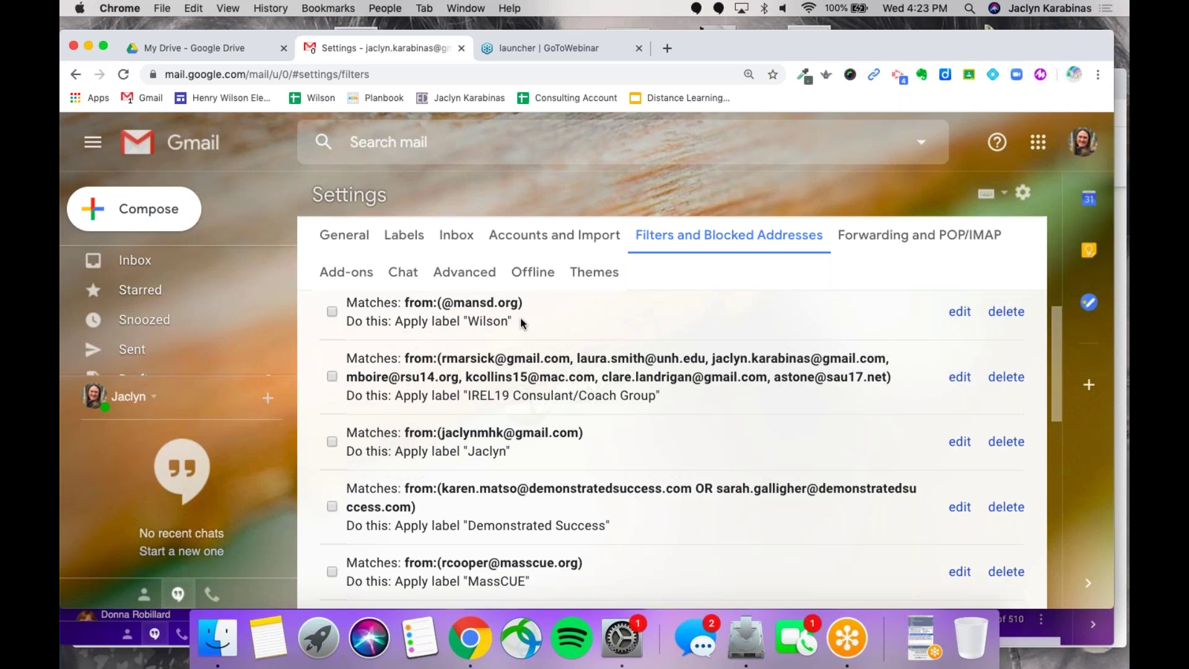
scroll(522, 322, down, 4)
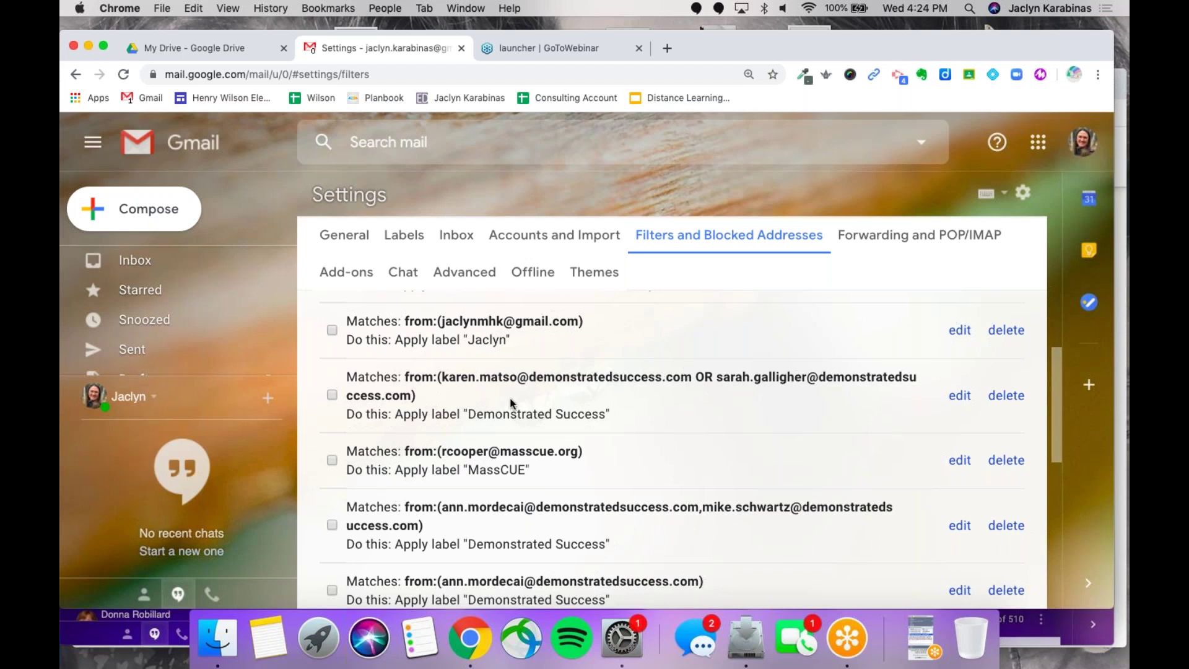
scroll(510, 403, down, 10)
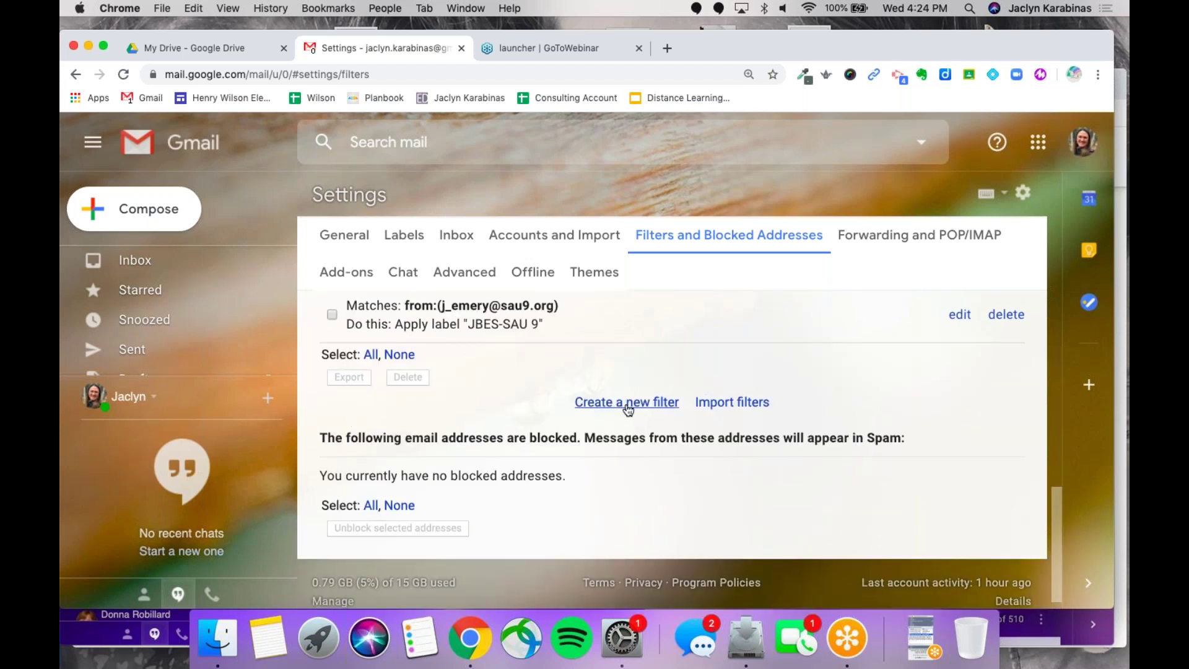
scroll(629, 407, up, 10)
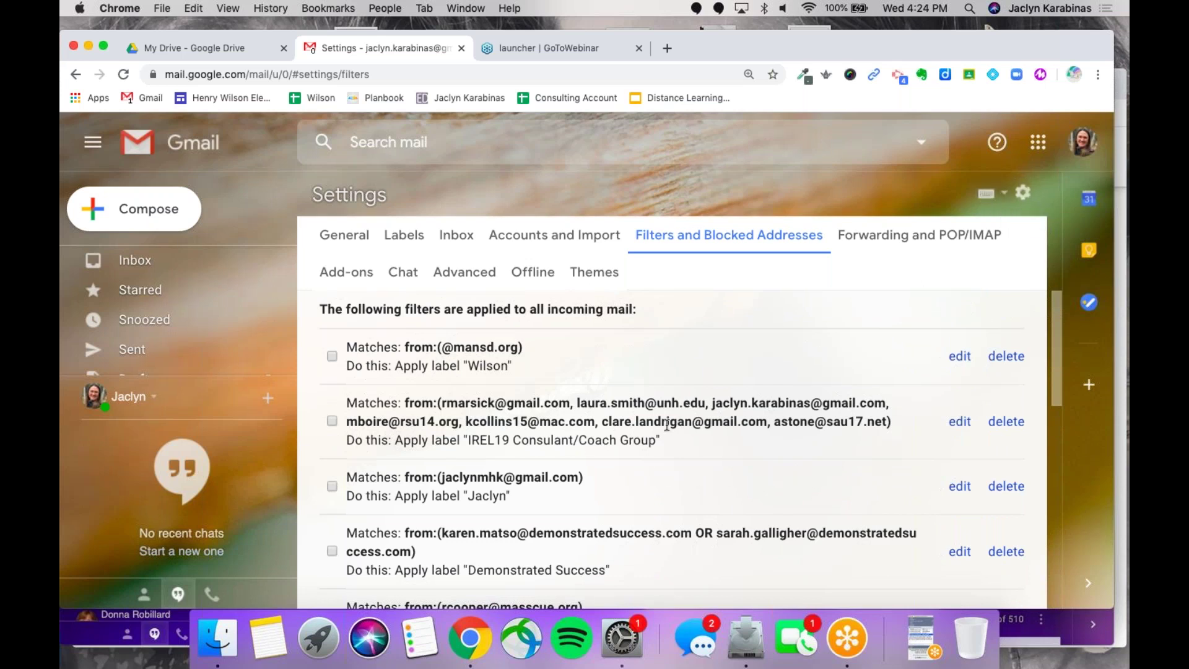
scroll(667, 425, down, 10)
click(613, 404)
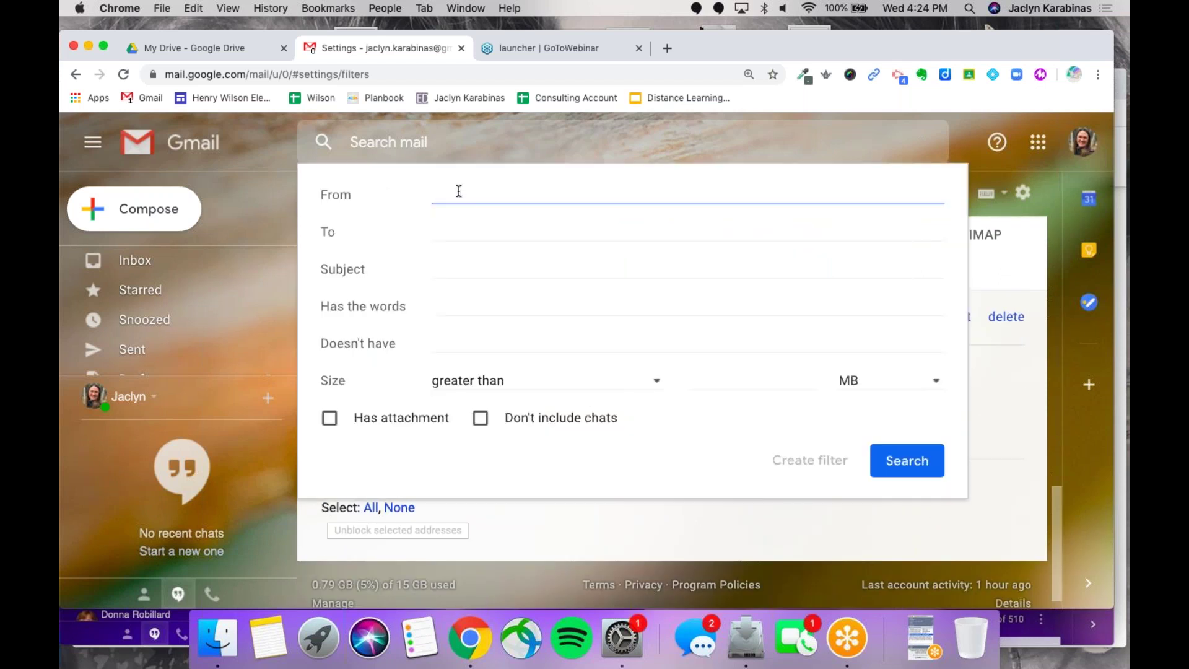
text(@demonstratedsucc)
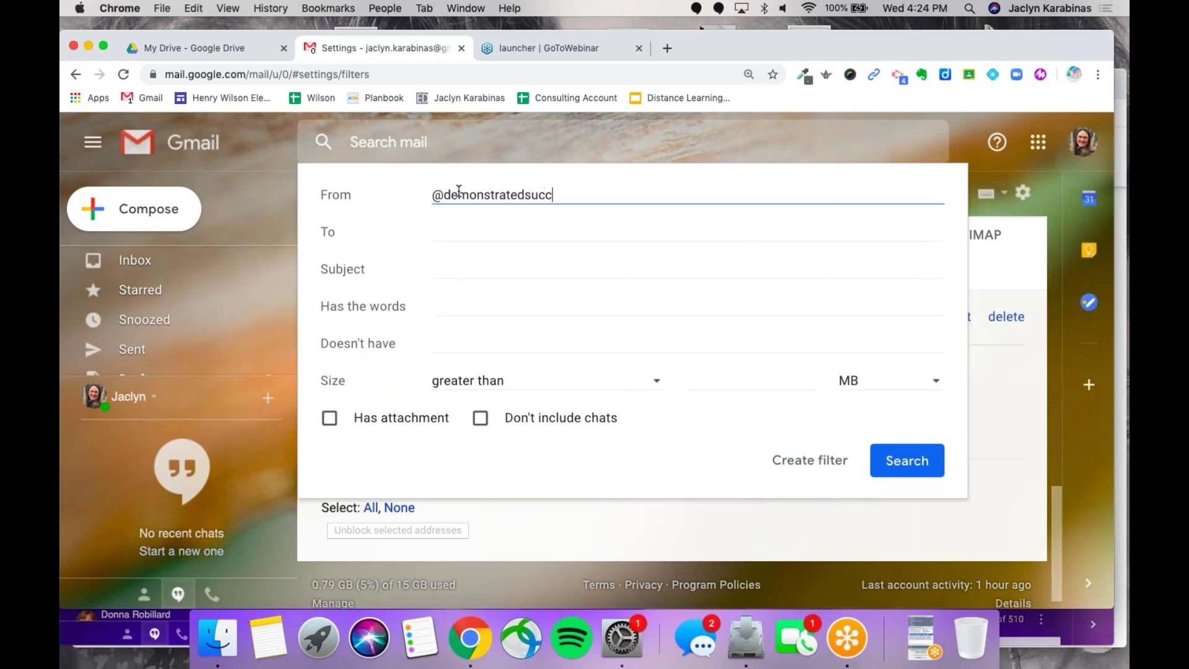
text(ess.org)
text(principa)
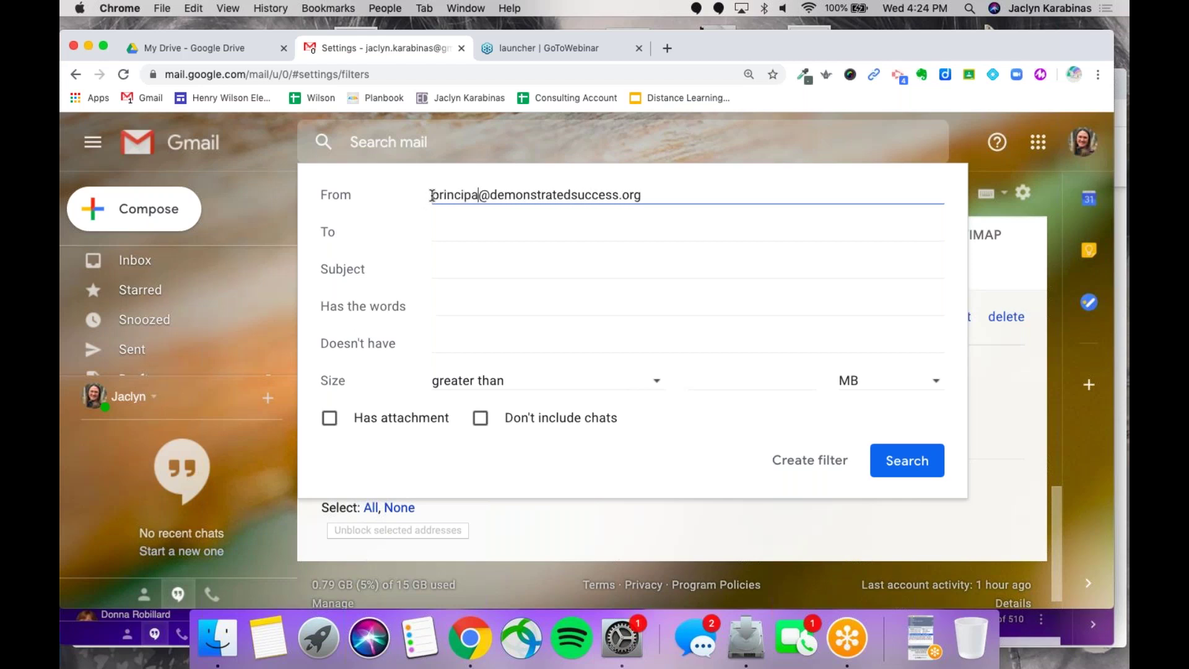
text(l)
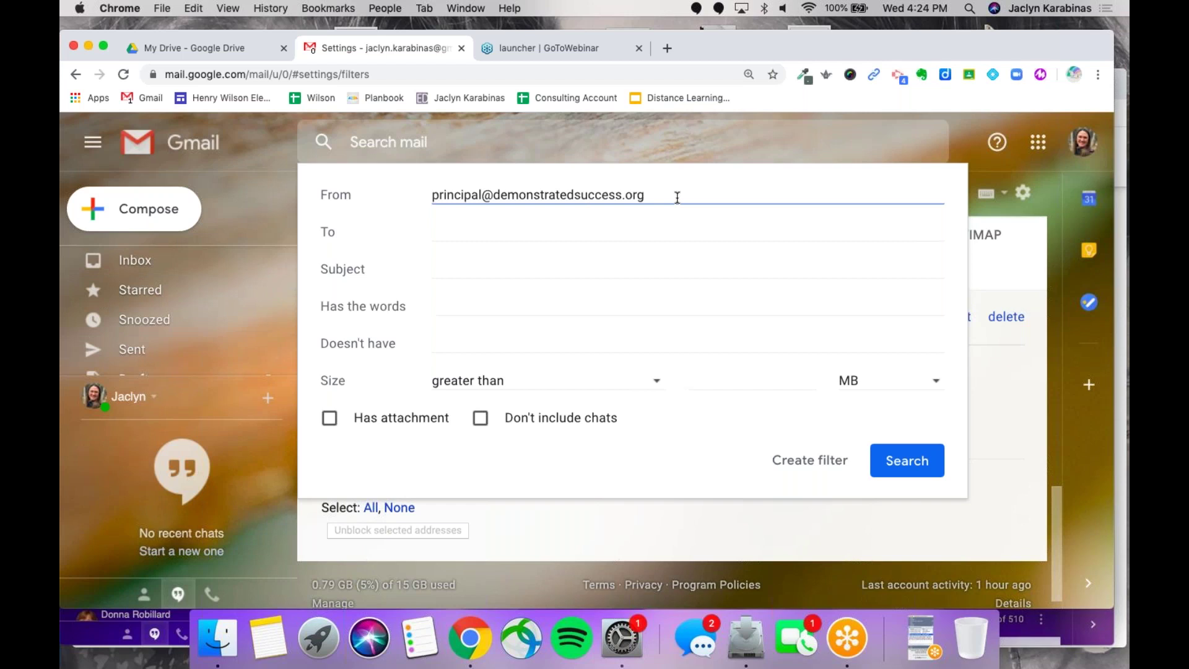
key(BackSpace)
key(BackSpace)
key(BackSpace)
key(BackSpace)
key(BackSpace)
key(BackSpace)
key(BackSpace)
key(BackSpace)
key(BackSpace)
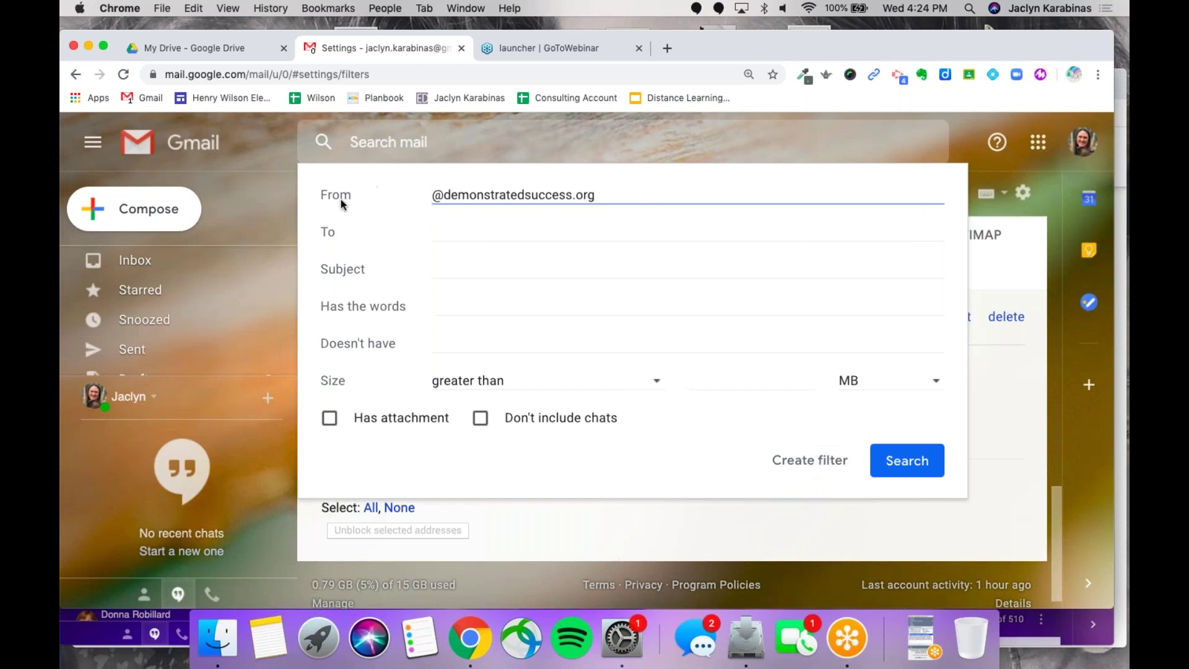
- Make the filter apply a newly created label named 'Dem Success NEW'
click(794, 461)
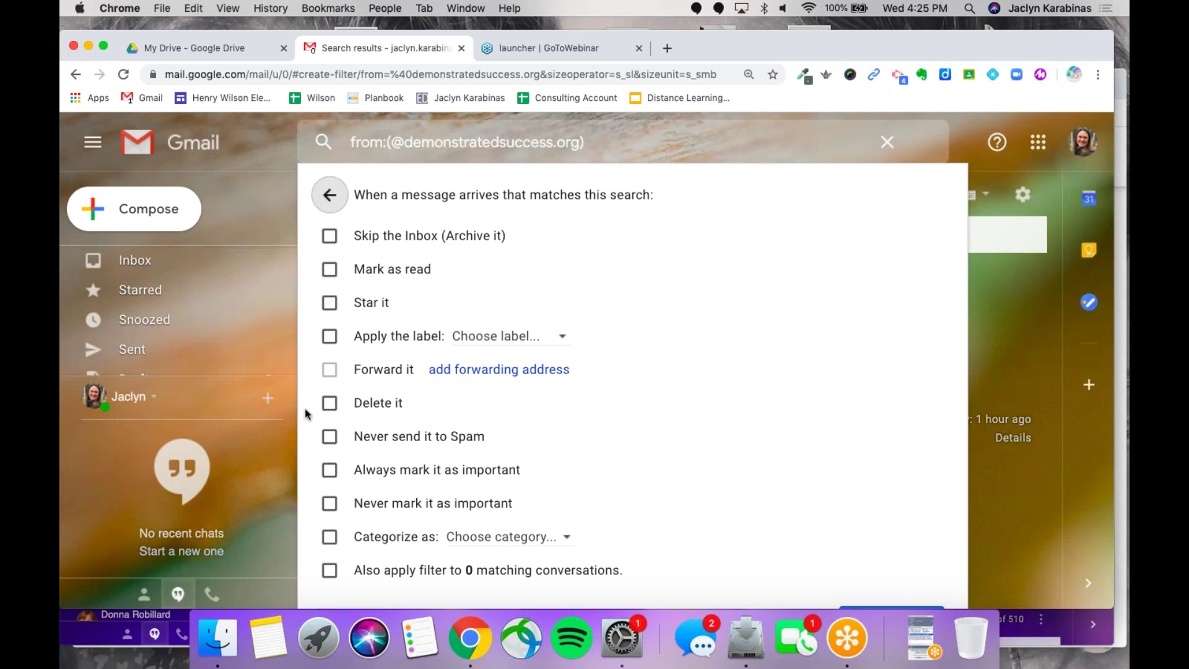
click(330, 338)
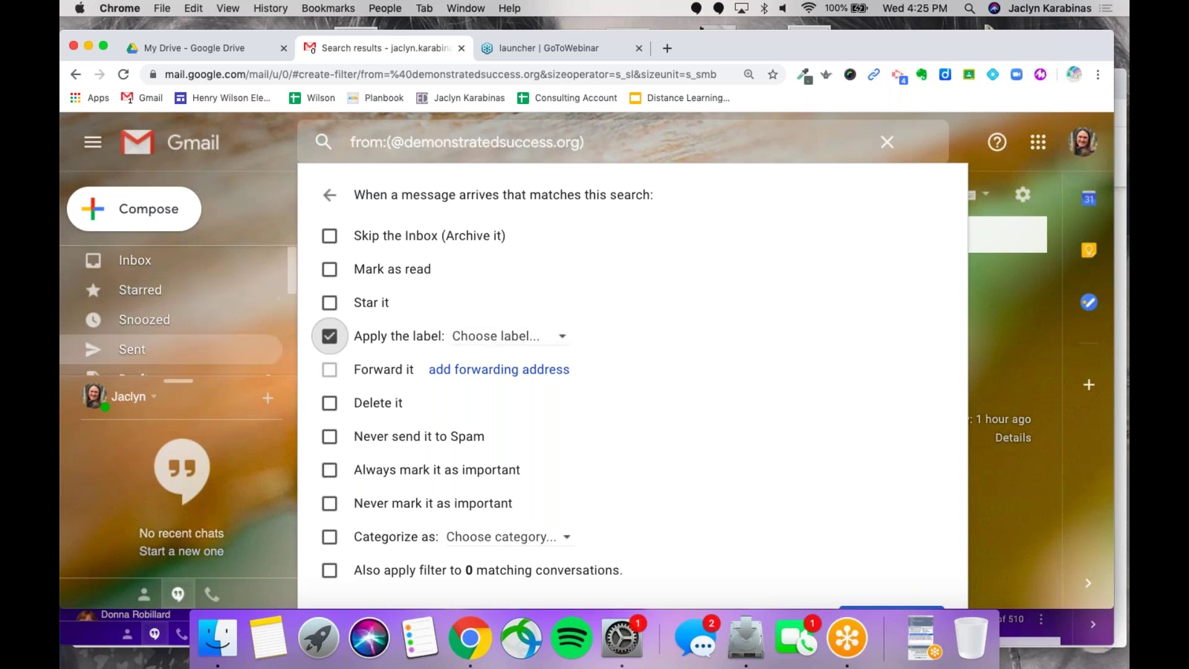
click(563, 343)
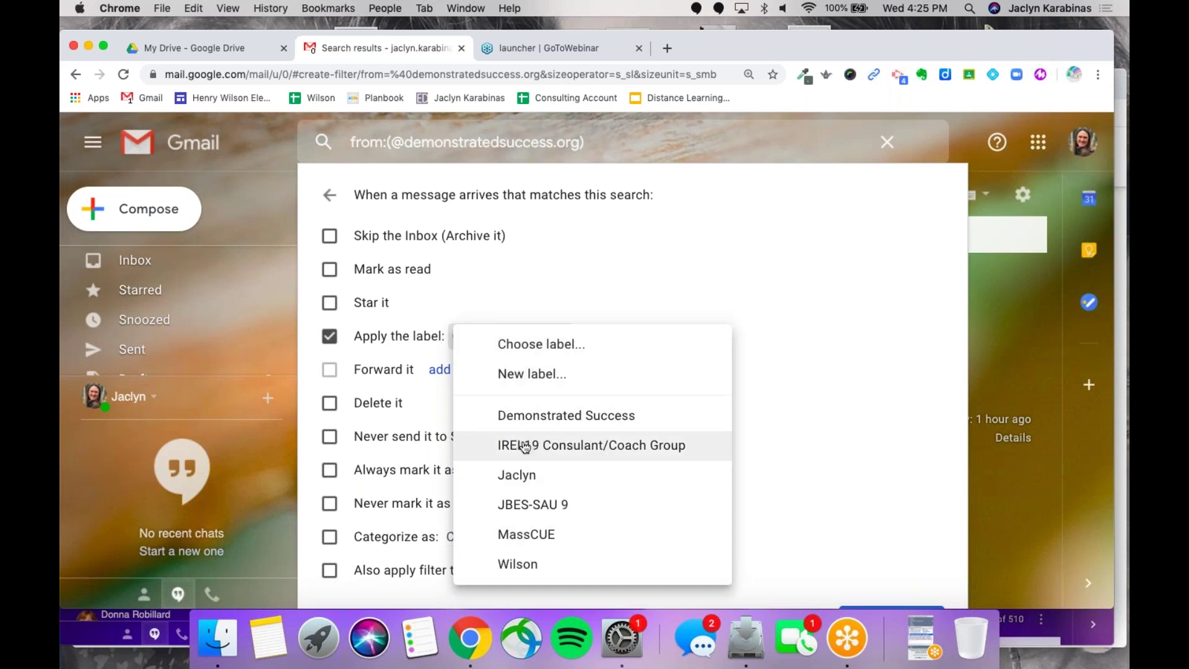
click(523, 375)
text(Dem Success NEW)
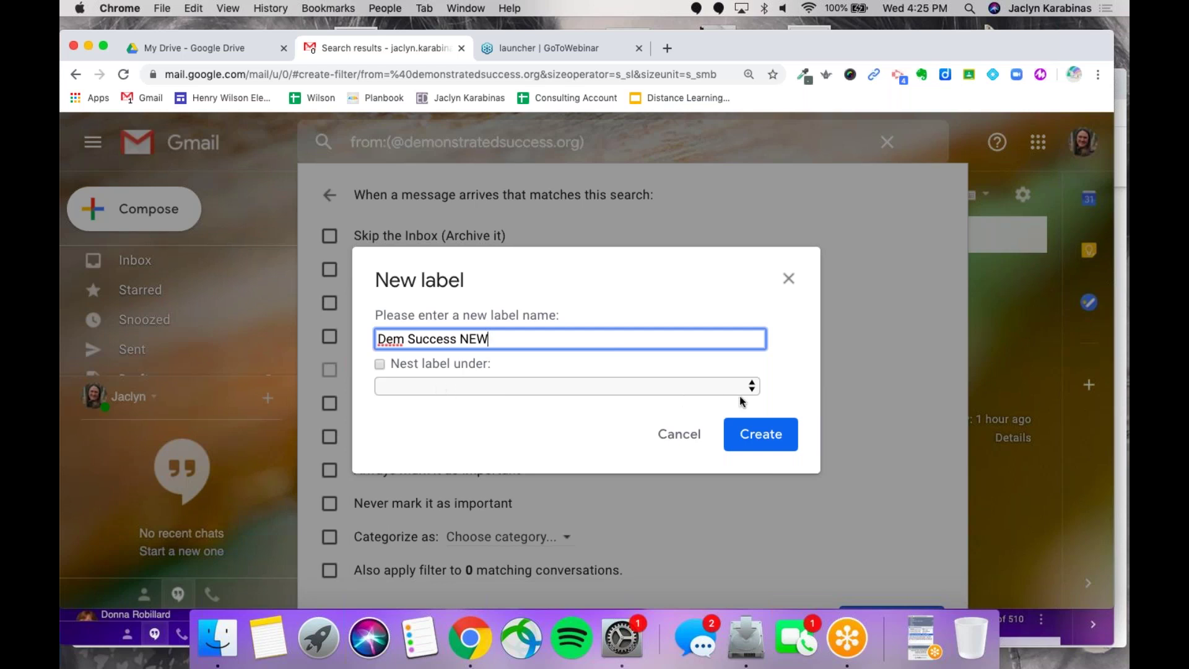
click(764, 436)
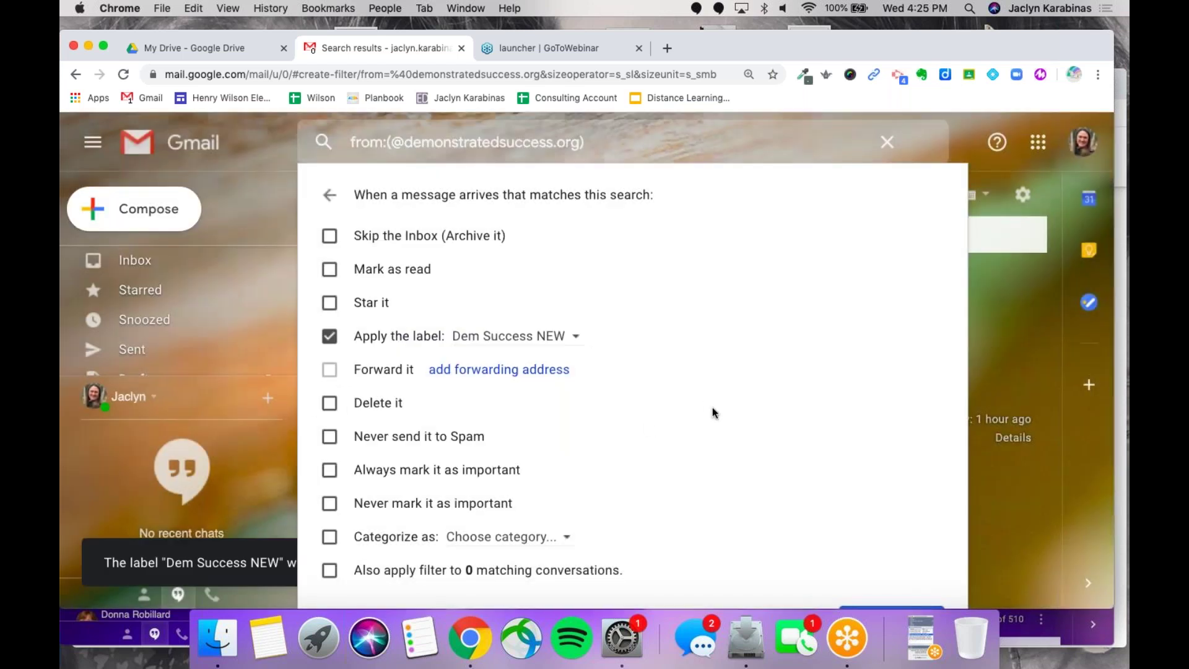
- Also apply the filter to existing matching conversations and create it
click(330, 571)
drag(969, 47, 969, 23)
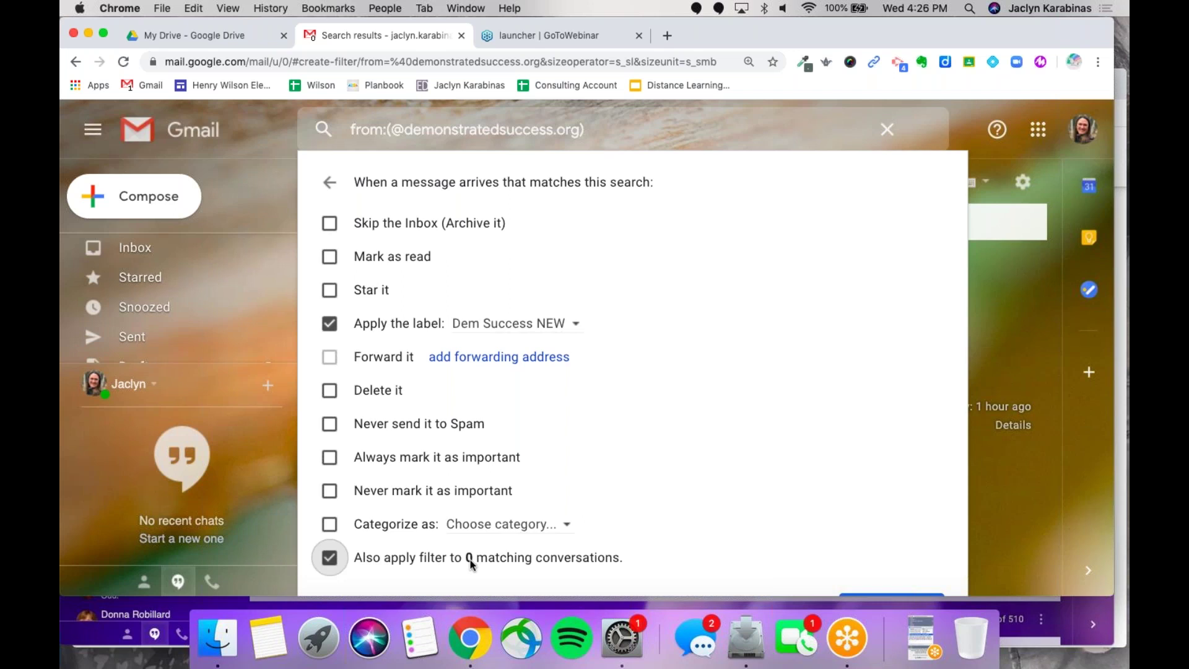
drag(470, 559, 576, 560)
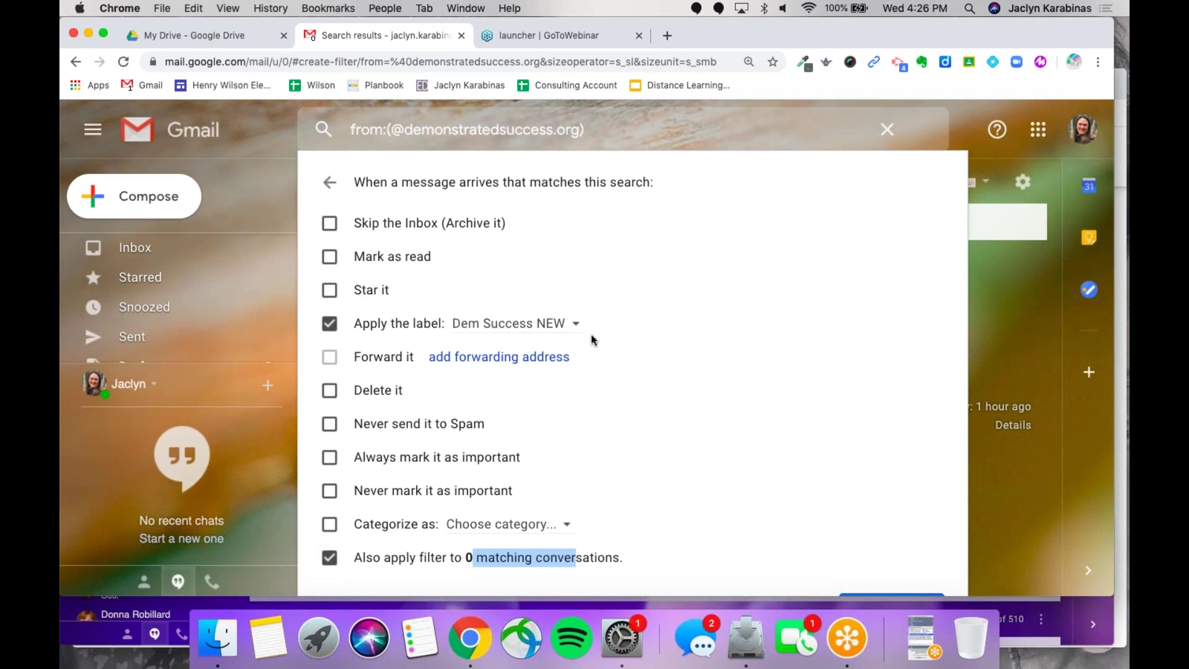
click(876, 596)
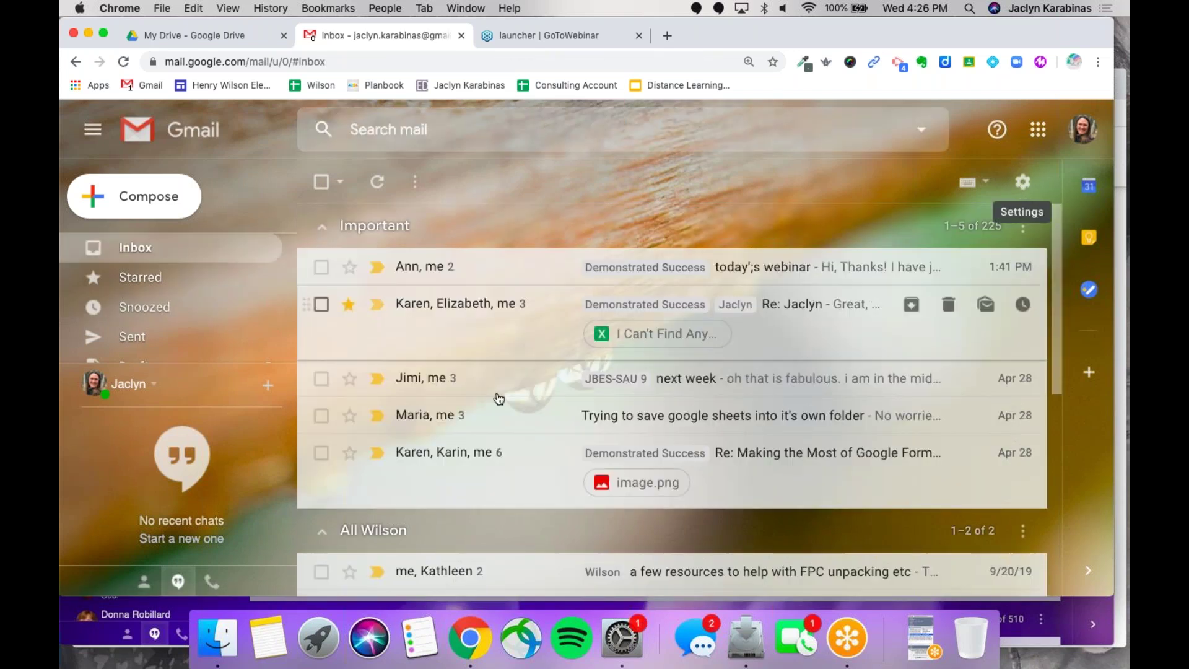
- Check the Dem Success NEW label view, which has no conversations yet
scroll(106, 289, down, 5)
scroll(105, 290, up, 2)
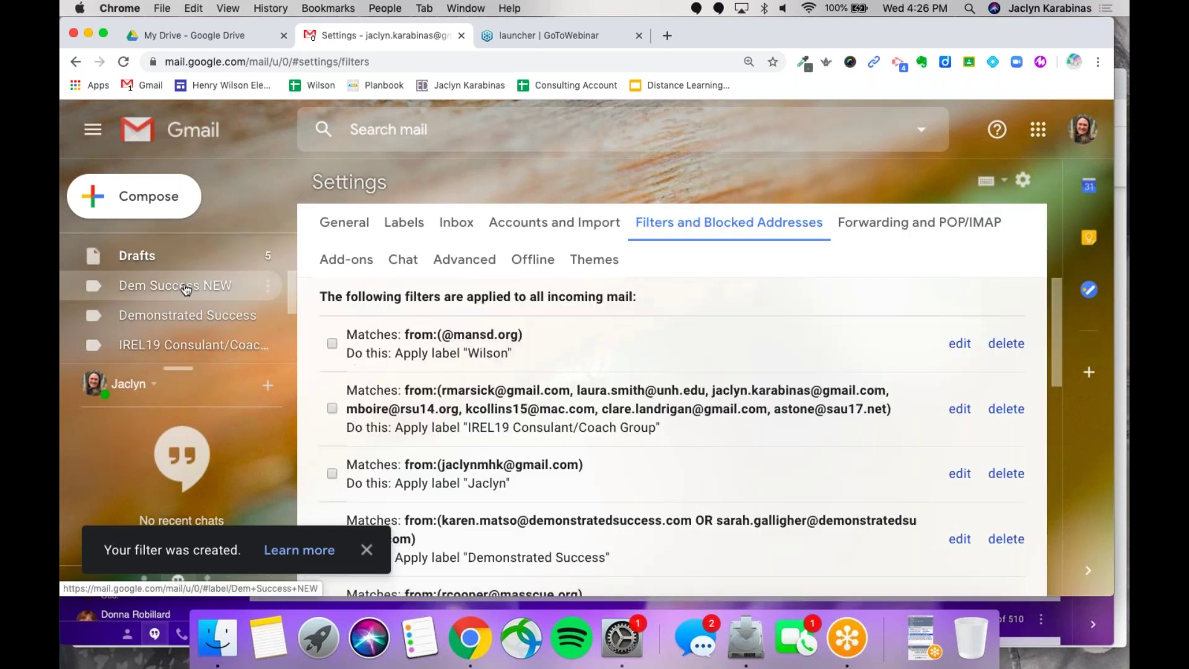
click(186, 287)
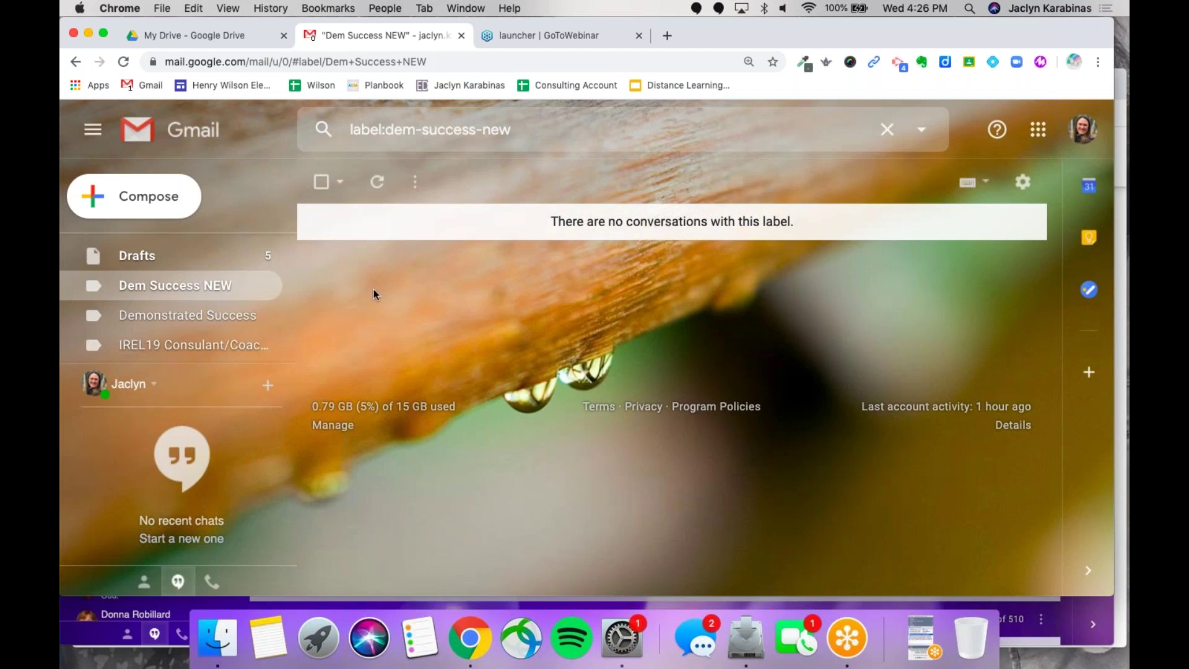
click(1022, 183)
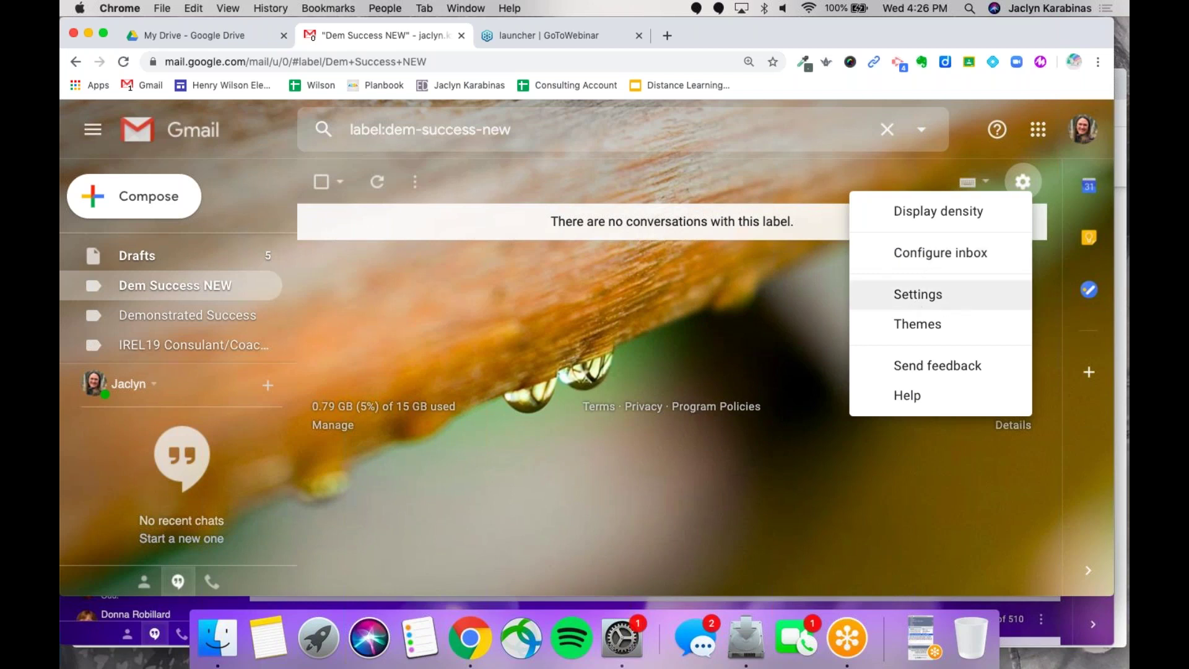
- In Inbox settings, set priority section 2 to show all JBES-SAU 9 mail and save
click(952, 303)
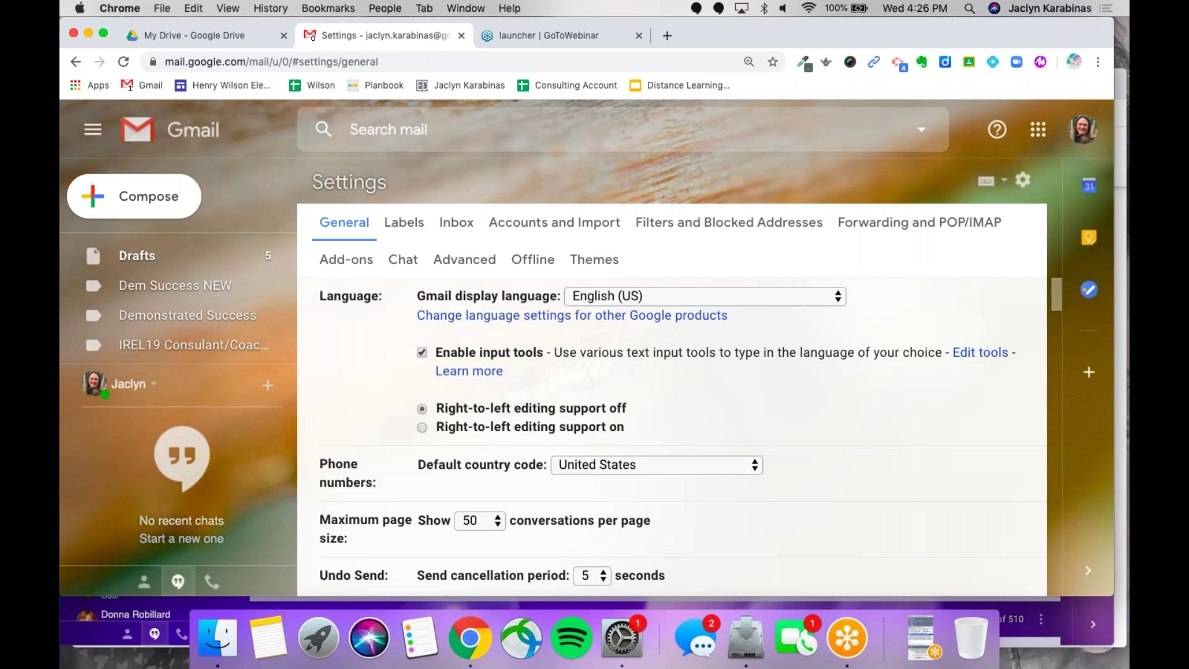
click(458, 225)
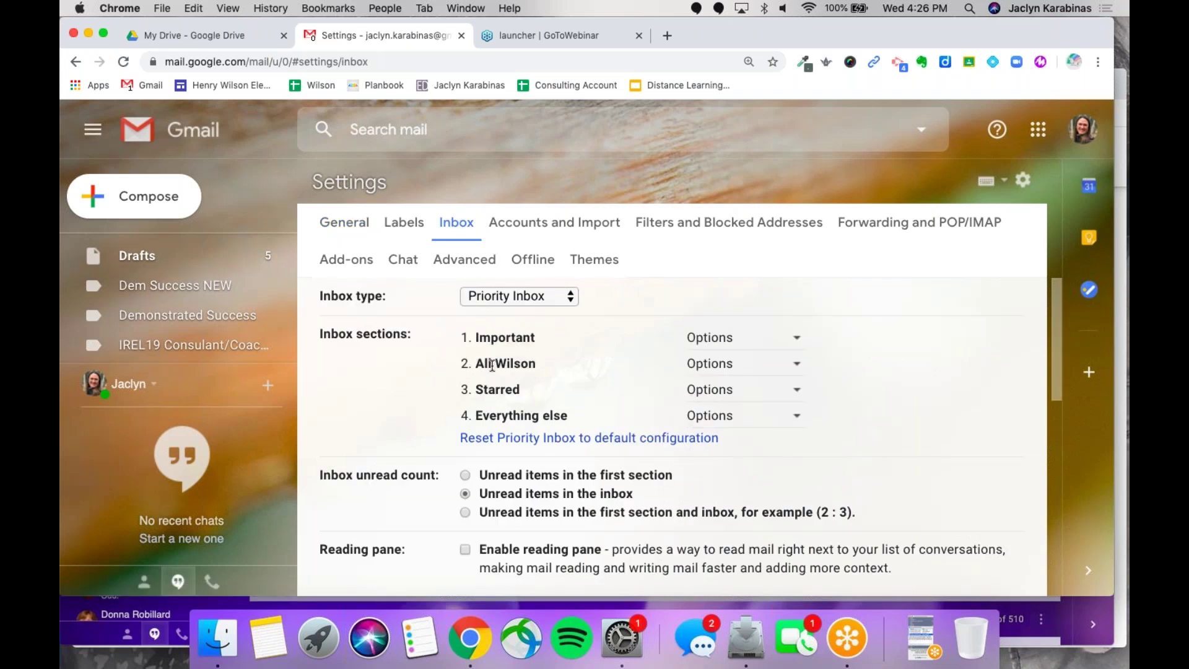
click(763, 366)
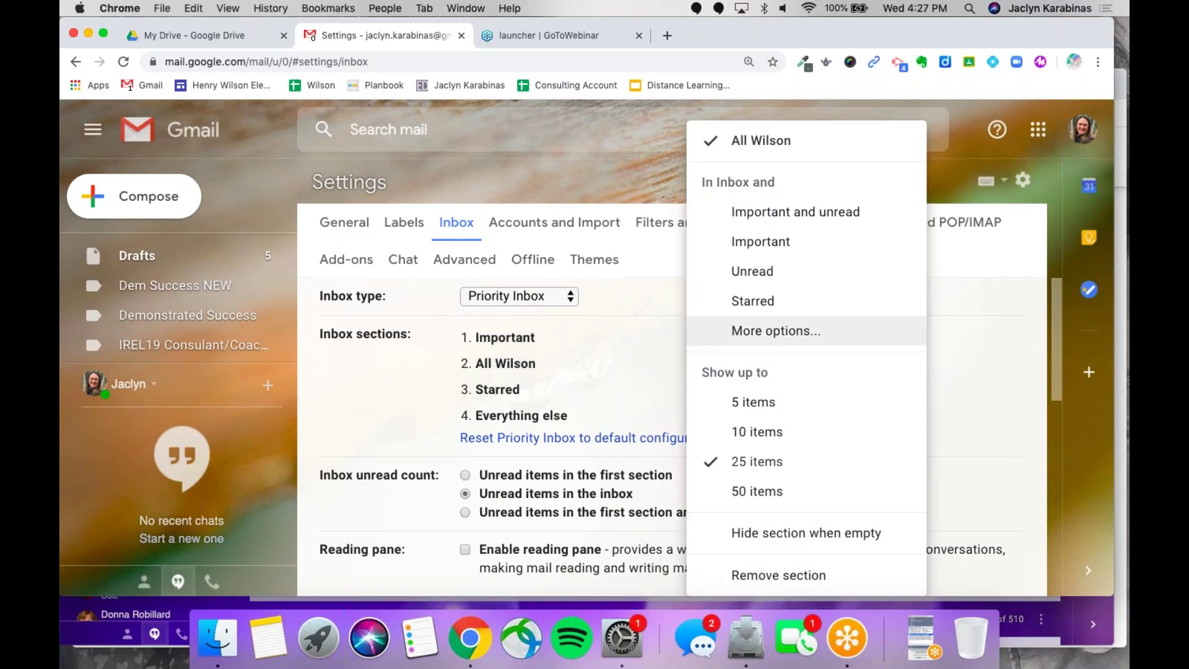
click(854, 337)
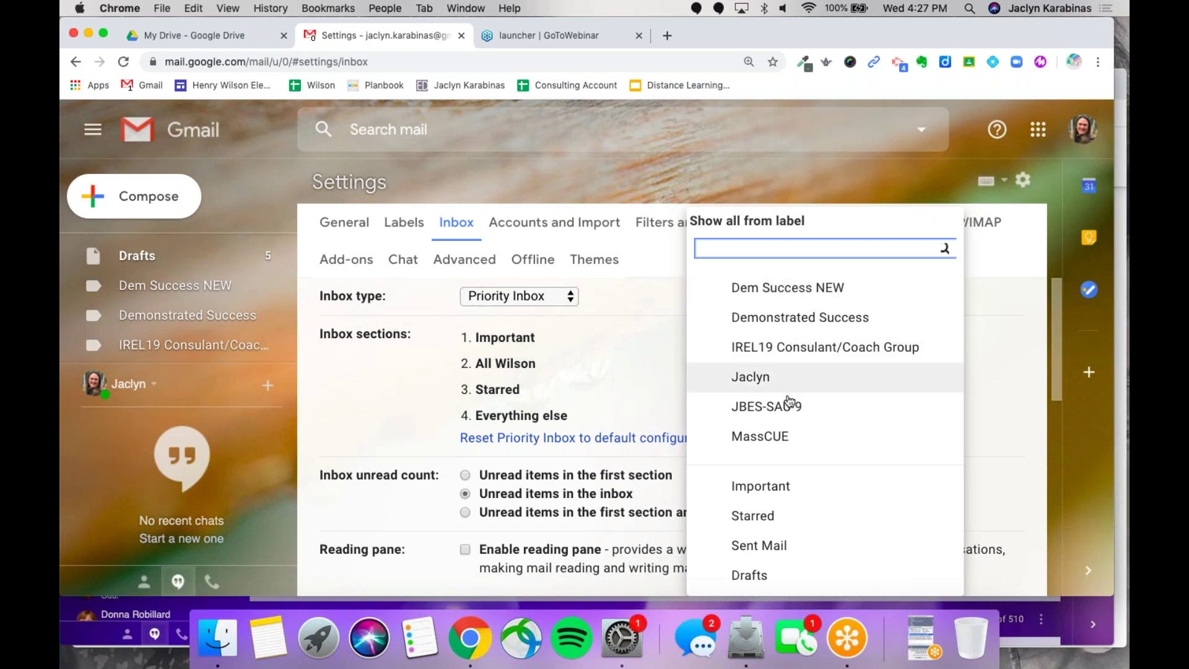
click(844, 412)
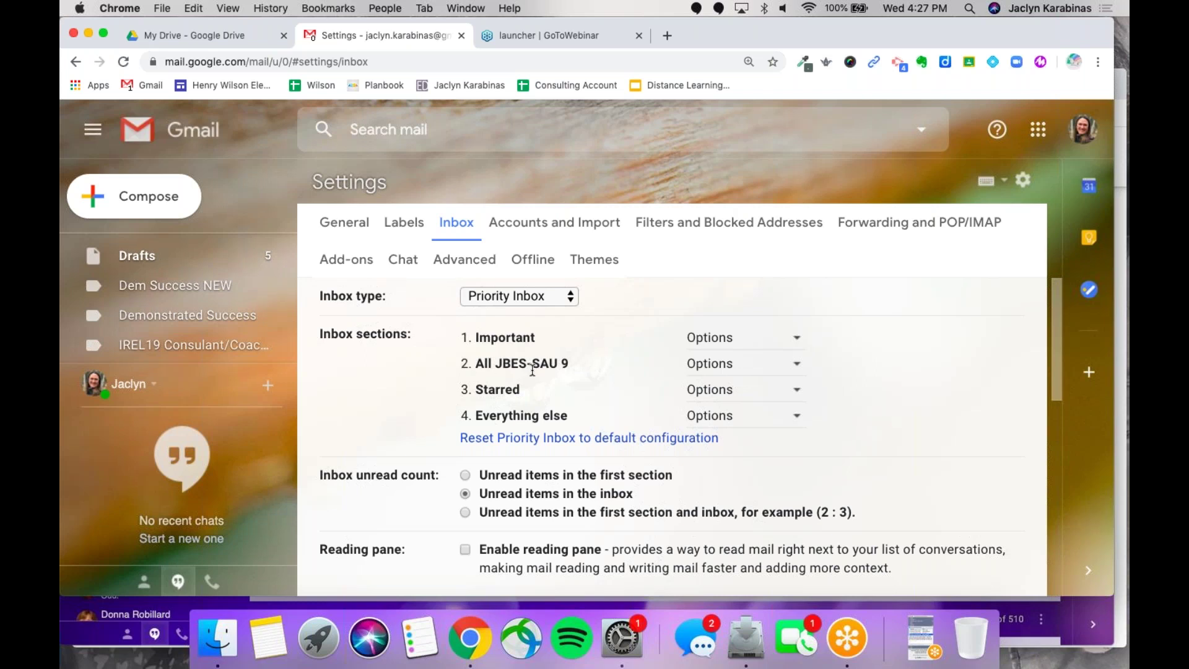
scroll(744, 389, down, 1)
scroll(658, 484, down, 10)
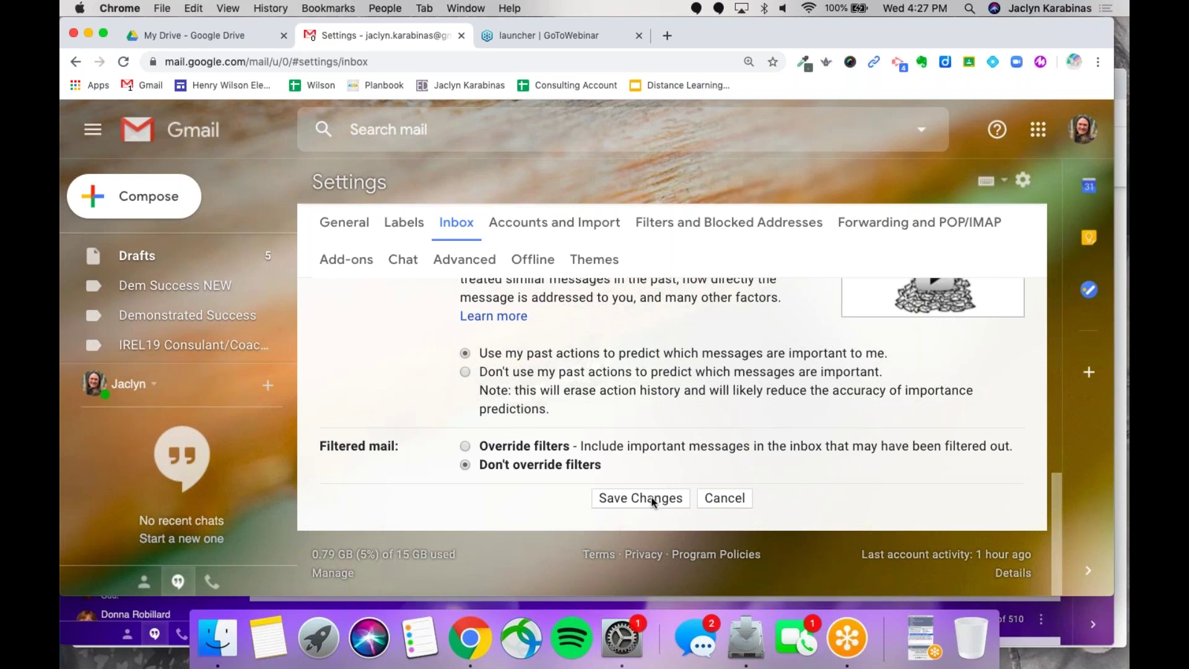
click(654, 501)
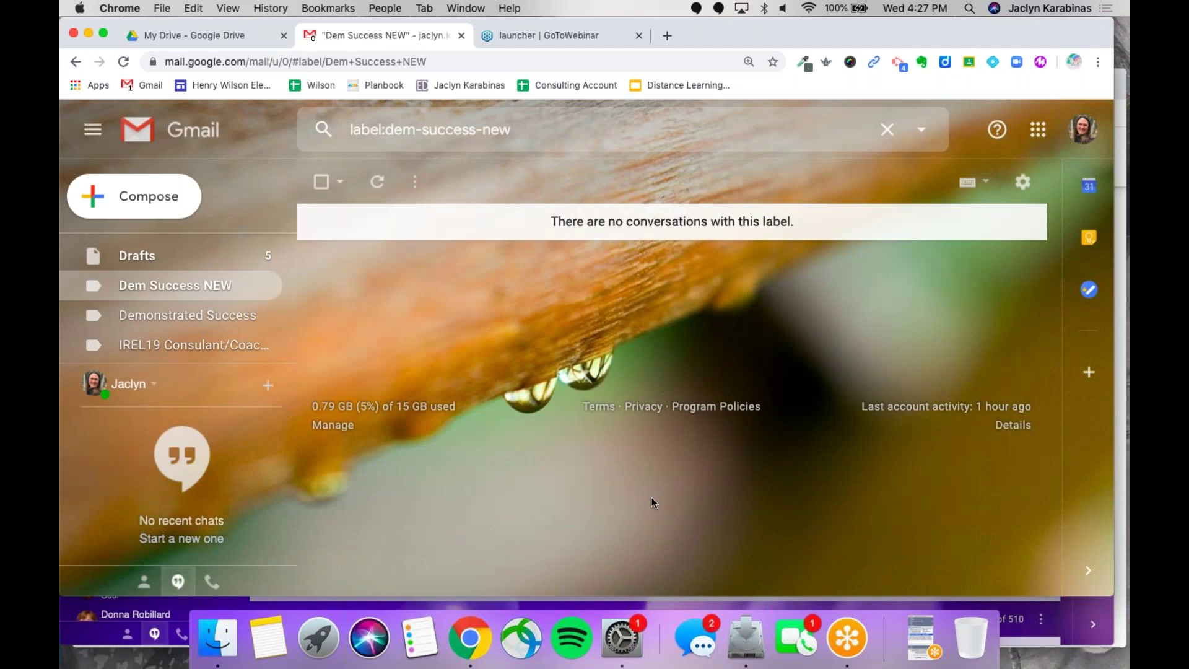
- Return to the inbox and review the All JBES-SAU 9 section's four Apr 27 conversations
scroll(140, 279, up, 3)
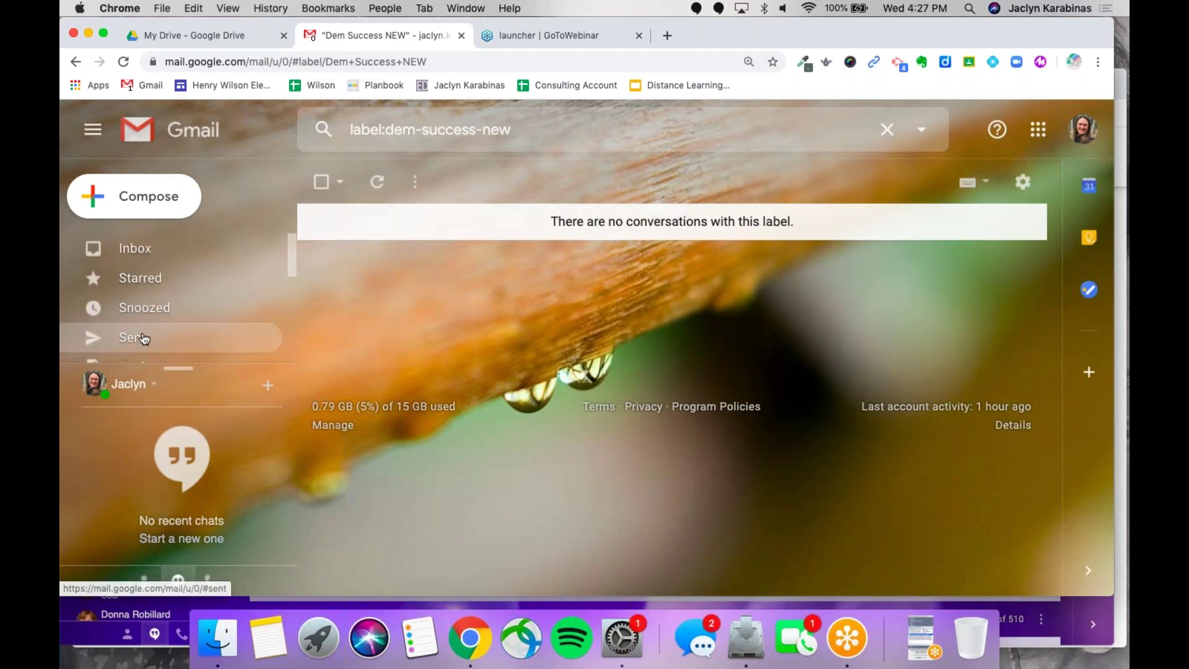
click(140, 263)
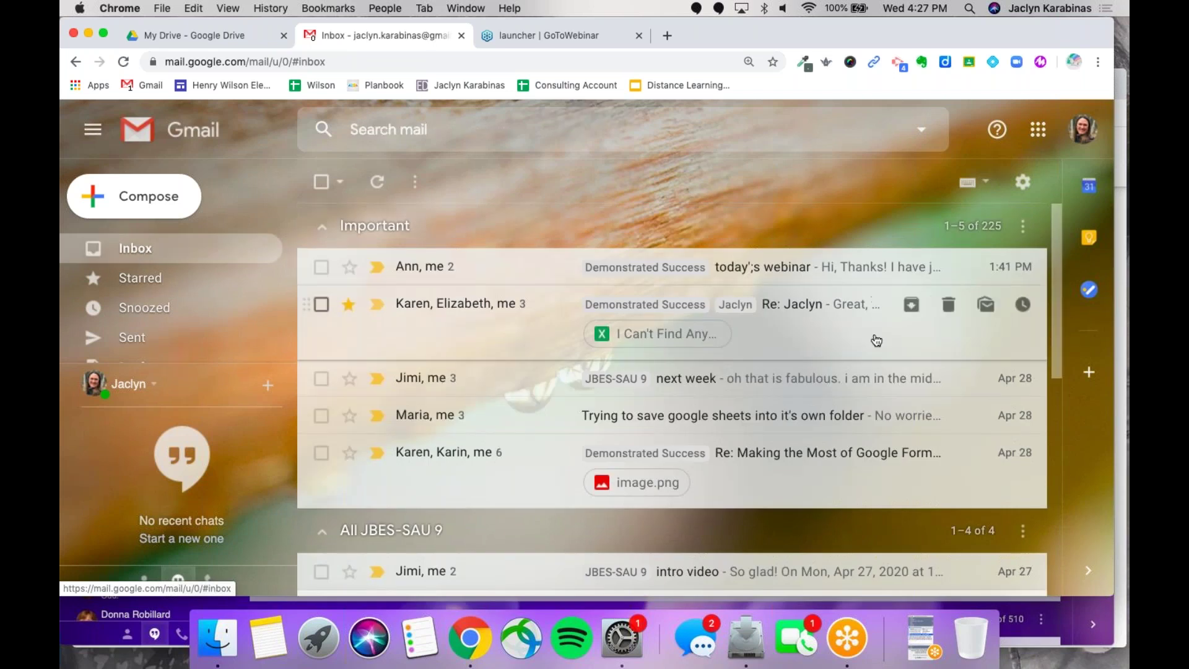
scroll(877, 340, down, 5)
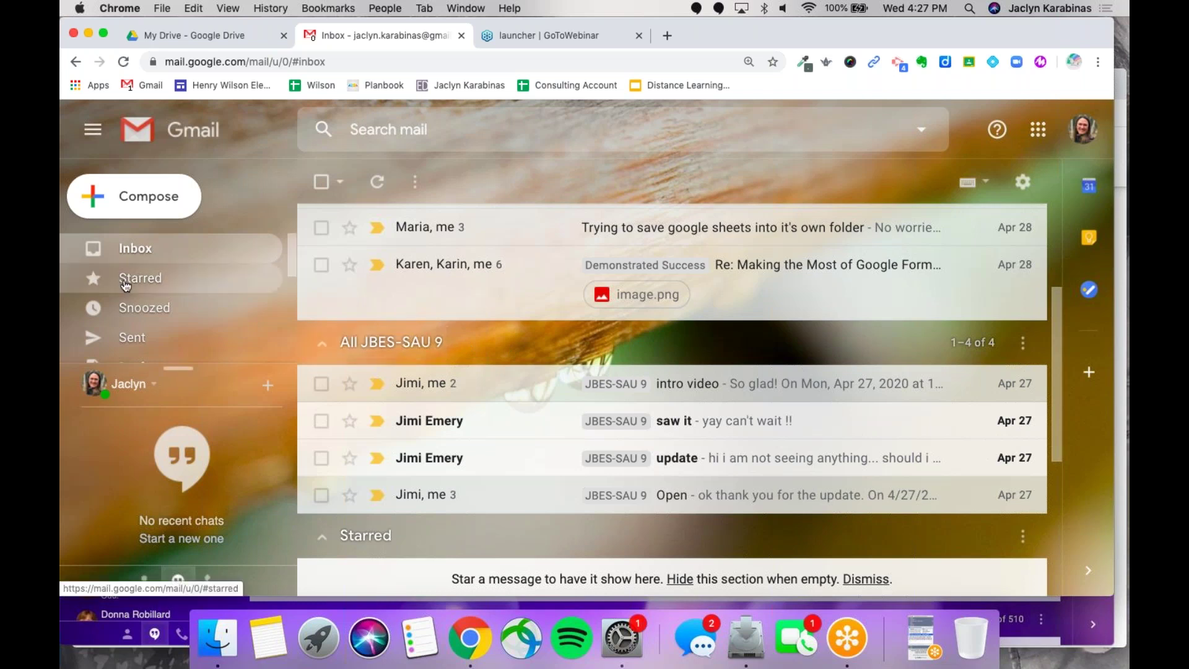
scroll(125, 285, down, 10)
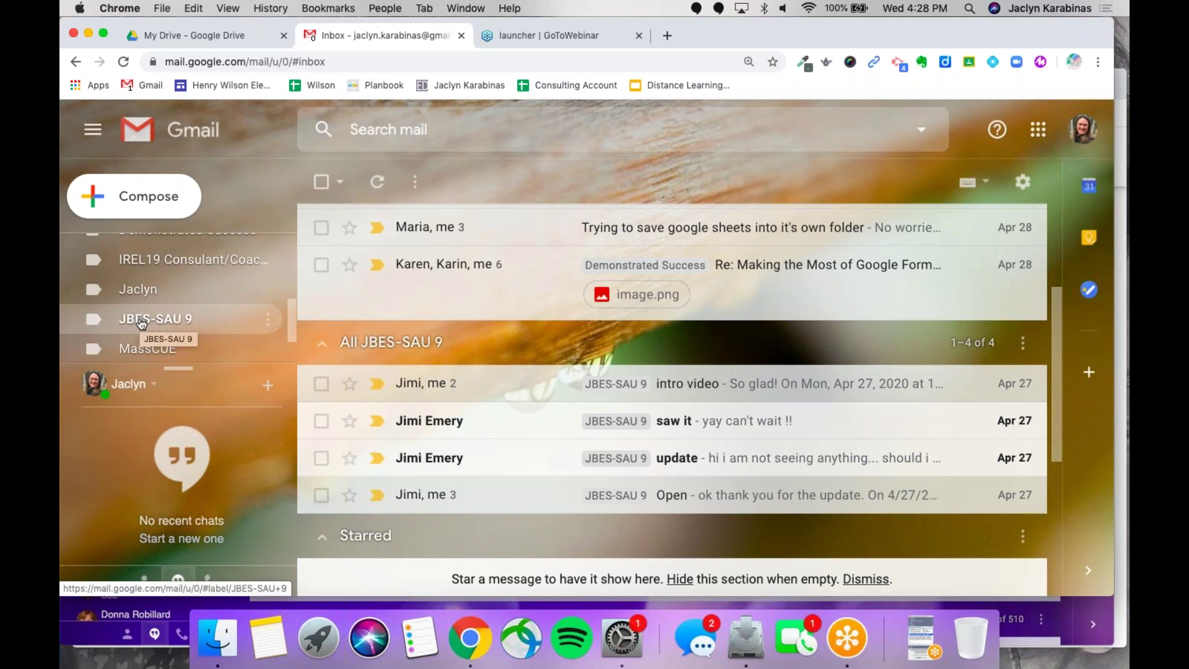
scroll(139, 329, down, 2)
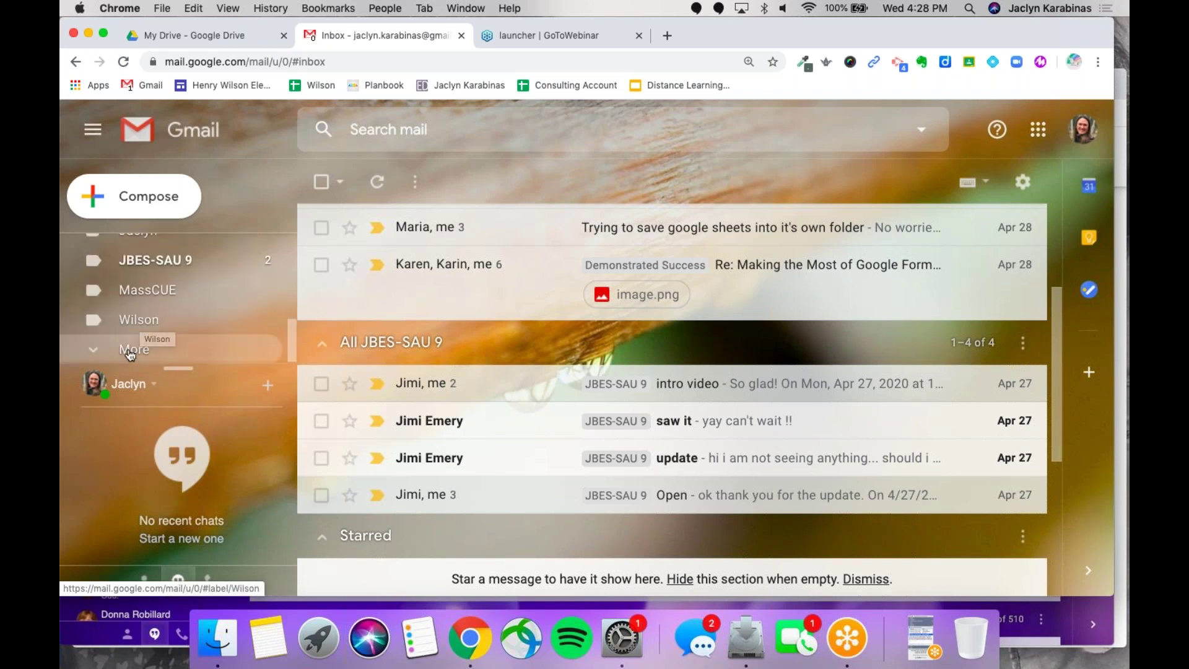
scroll(131, 355, up, 3)
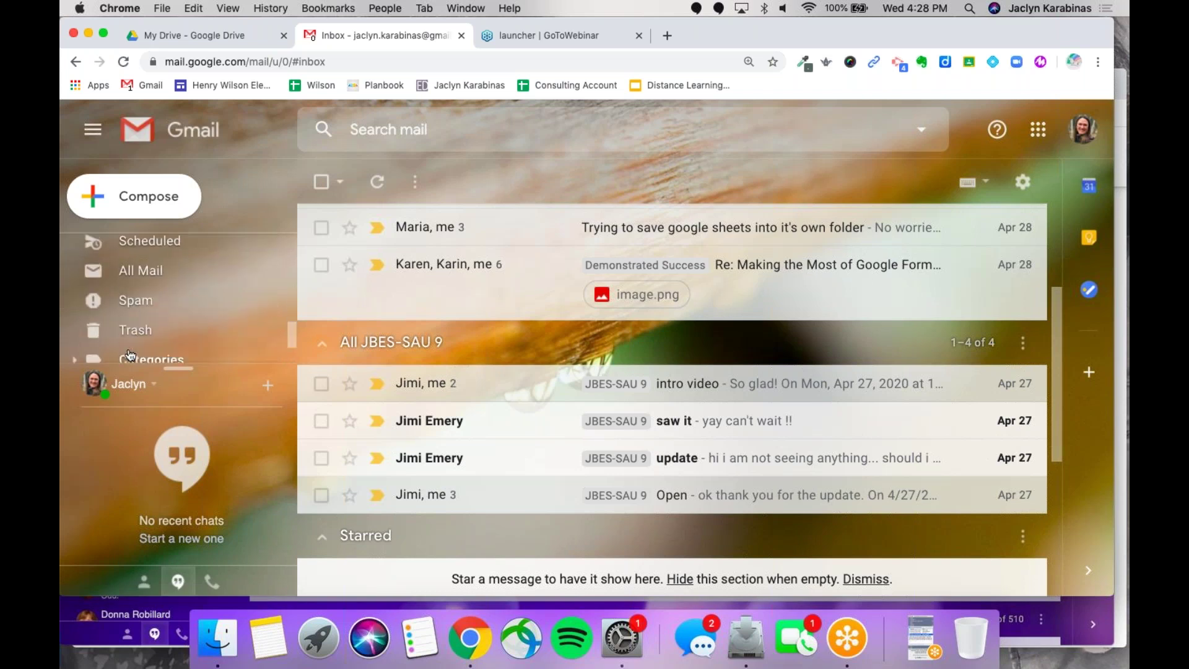
scroll(130, 355, down, 1)
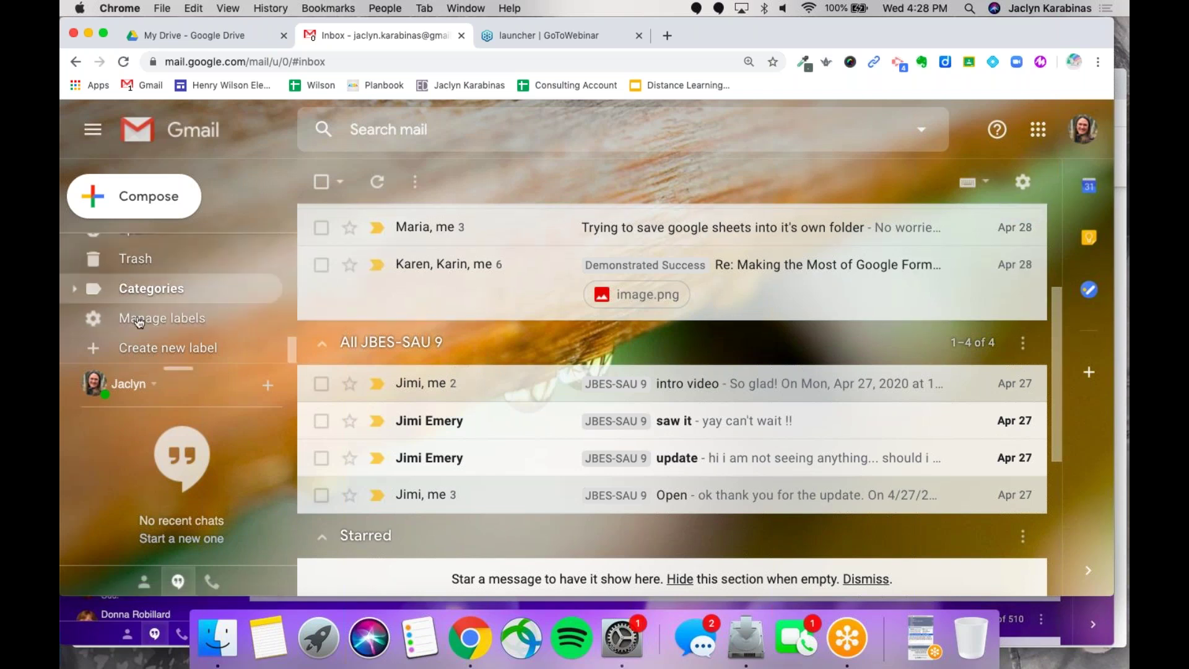
- Add a label named CLASSROOM through the sidebar's Create new label dialog
click(245, 352)
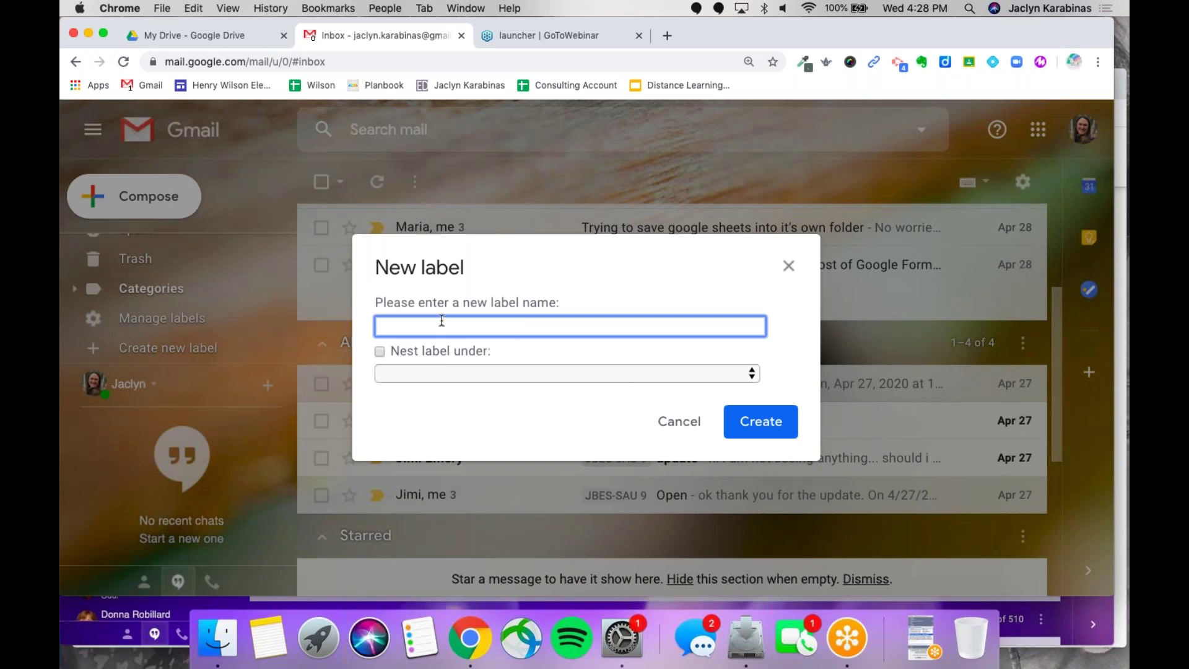
text(CLASSROOM)
click(760, 421)
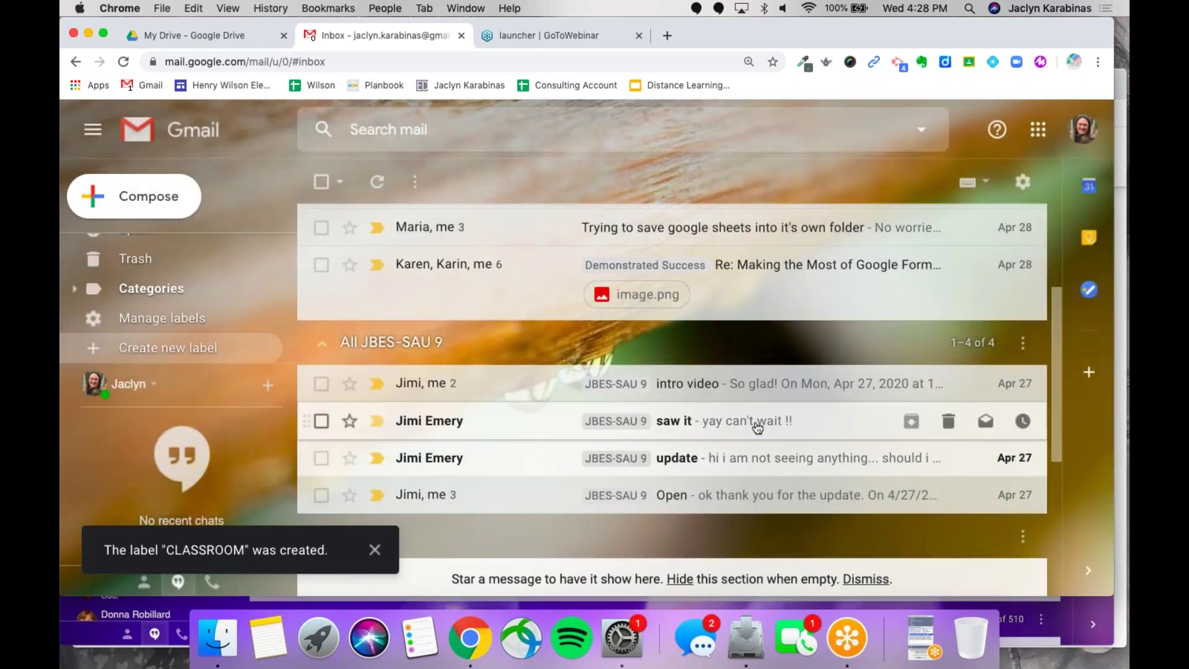
- Drag the CLASSROOM label onto the 'intro video' conversation in All JBES-SAU 9
scroll(189, 319, up, 2)
scroll(166, 340, up, 5)
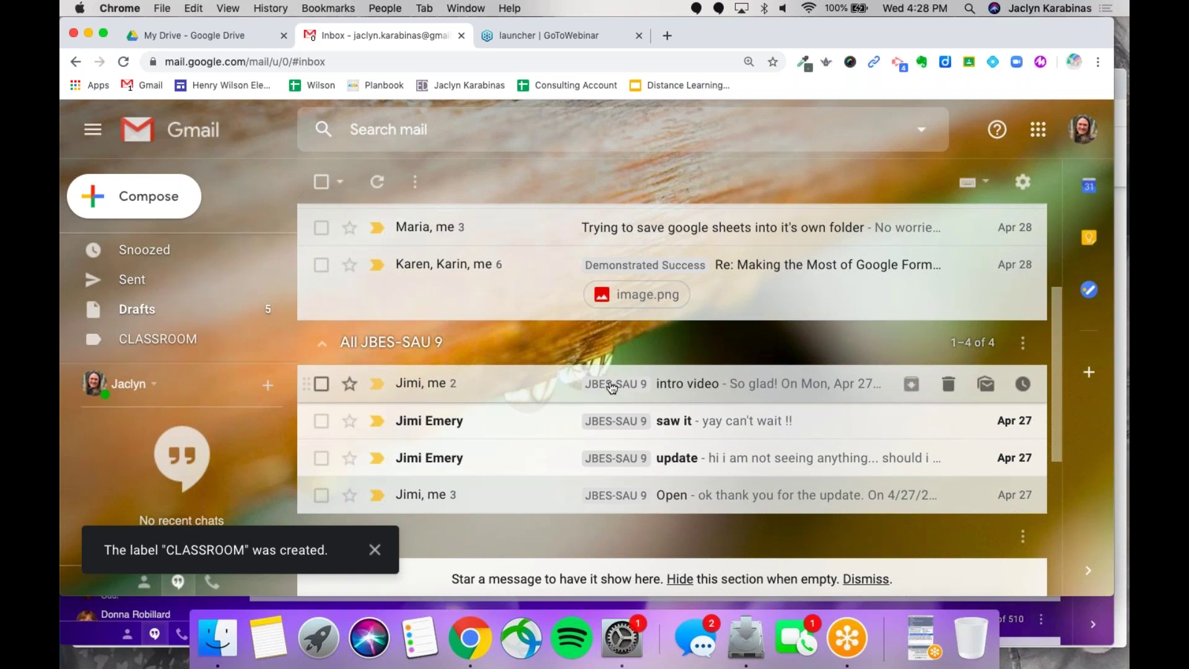
drag(156, 343, 474, 388)
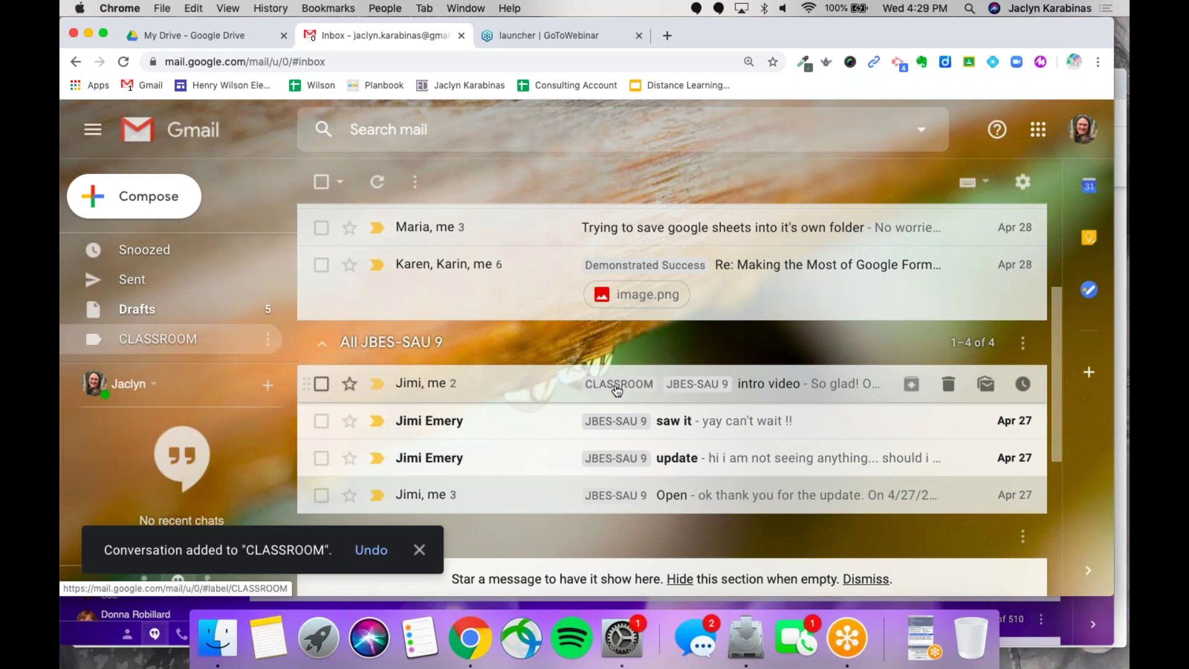